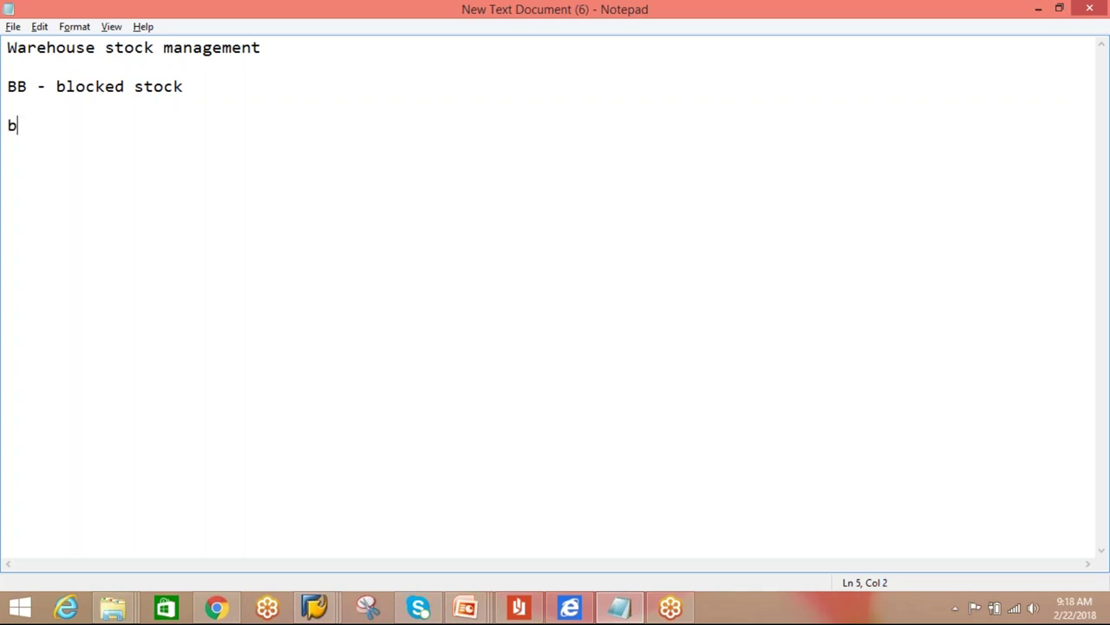
# - Complete the list under the blocked stock note with "blocked" and "scrapping" on separate lines
pyautogui.press('Return')
pyautogui.write('s')
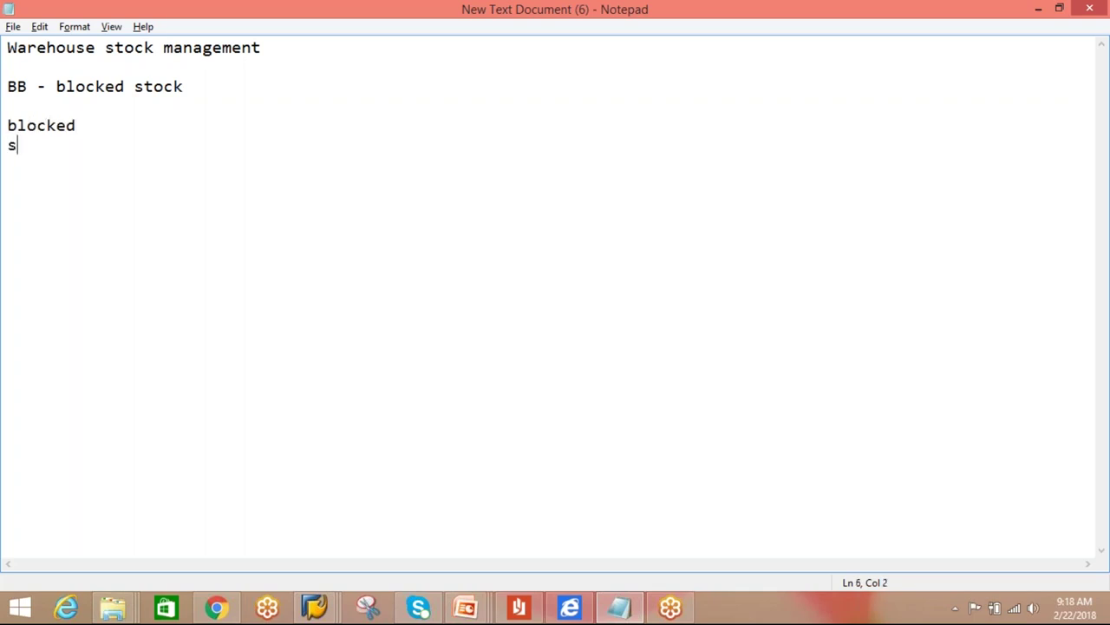
pyautogui.write('crapping')
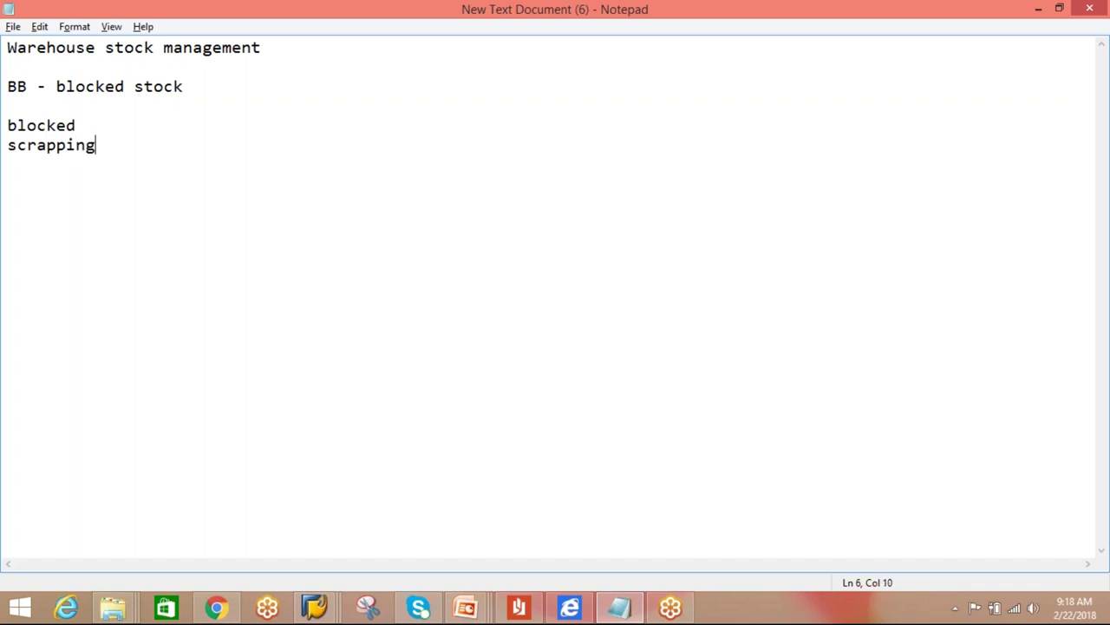
# - Add the note "stock type role" beneath the scrapping line, separated by a blank line
pyautogui.press('Return')
pyautogui.press('Return')
pyautogui.write('stcok')
pyautogui.press('BackSpace')
pyautogui.press('BackSpace')
pyautogui.press('BackSpace')
pyautogui.press('BackSpace')
pyautogui.write('ock type role')
pyautogui.press('Return')
pyautogui.press('Return')
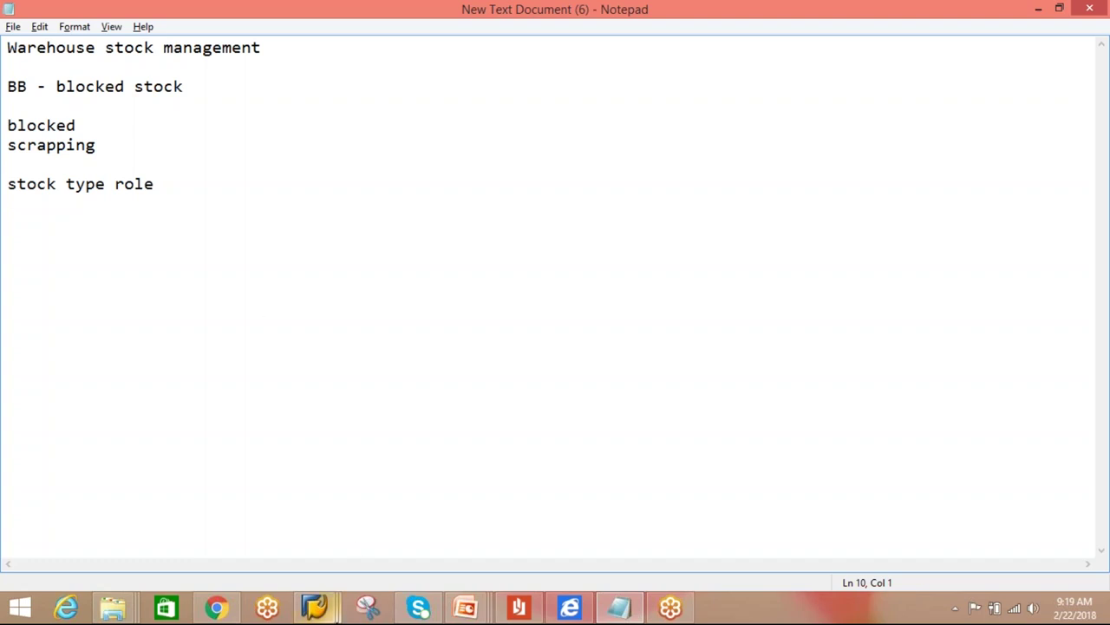
# - Switch to SAP and try to exit the Warehouse Management Monitor and the Resources overview
pyautogui.click(314, 607)
pyautogui.click(549, 542)
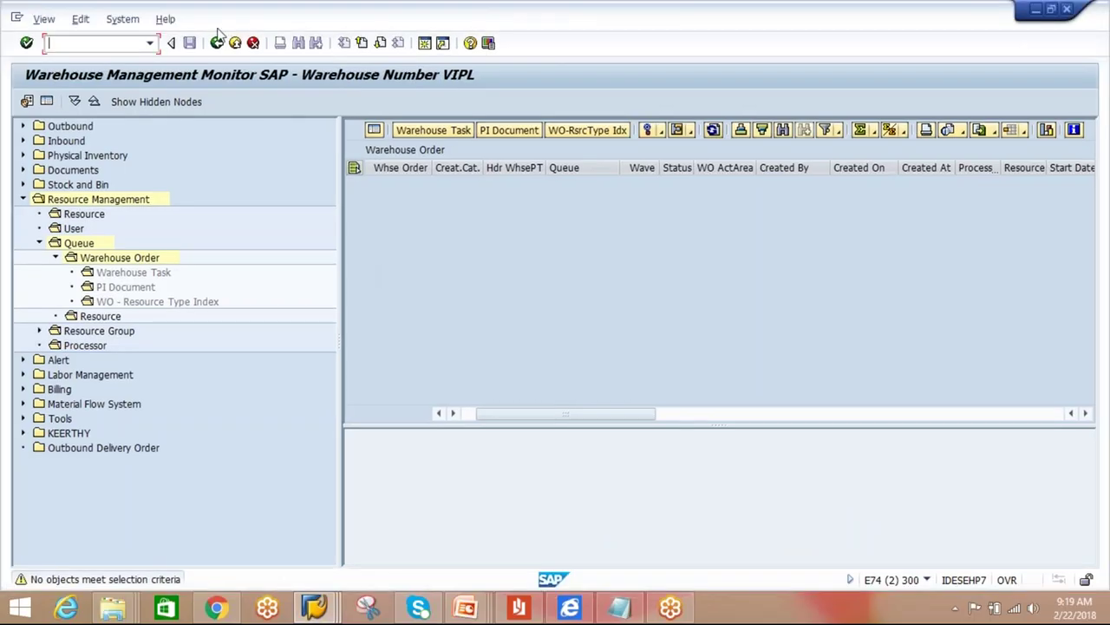
pyautogui.click(236, 45)
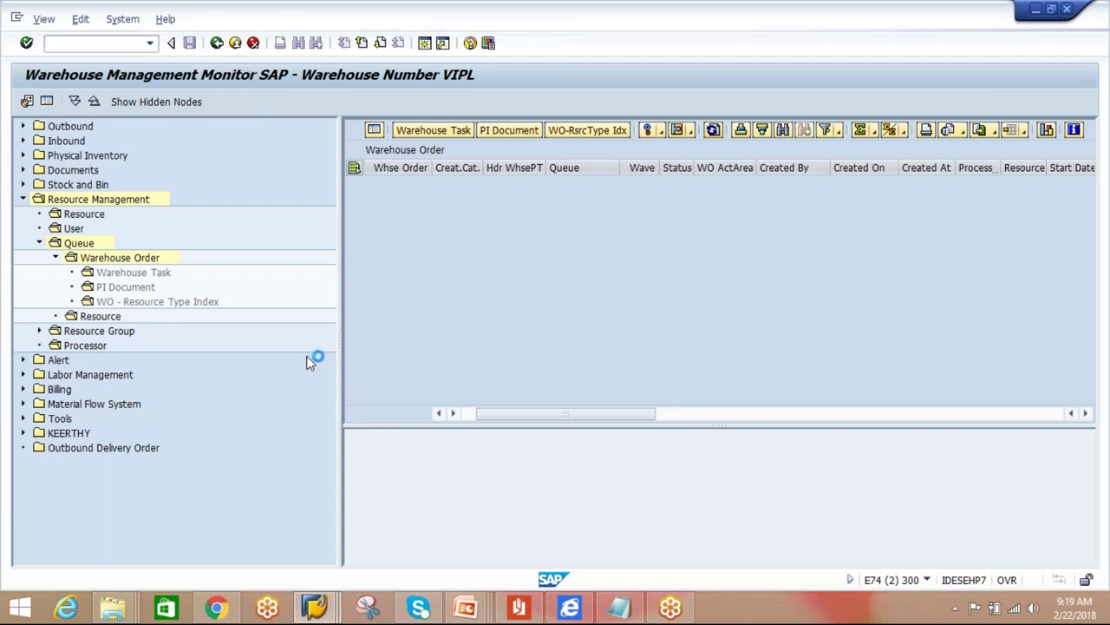
pyautogui.moveTo(317, 612)
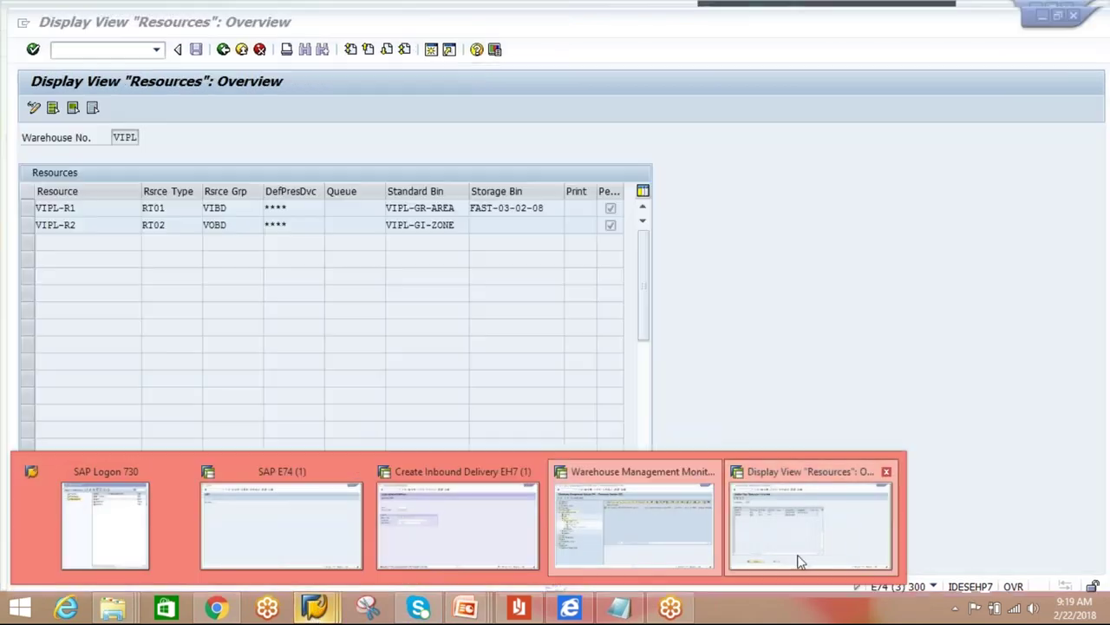
pyautogui.click(799, 558)
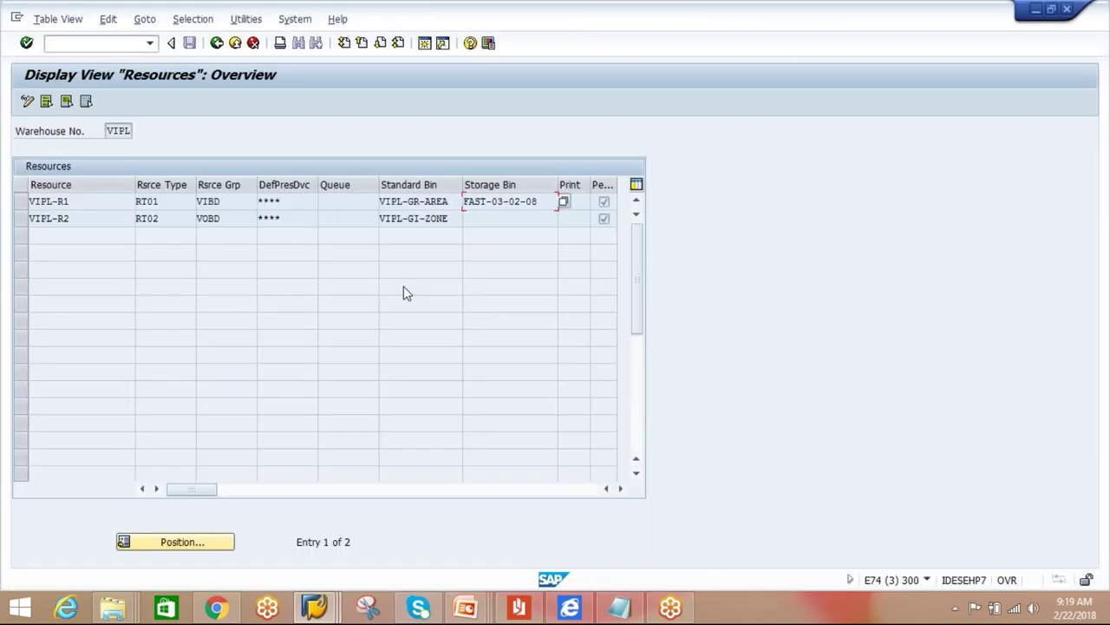
pyautogui.click(235, 44)
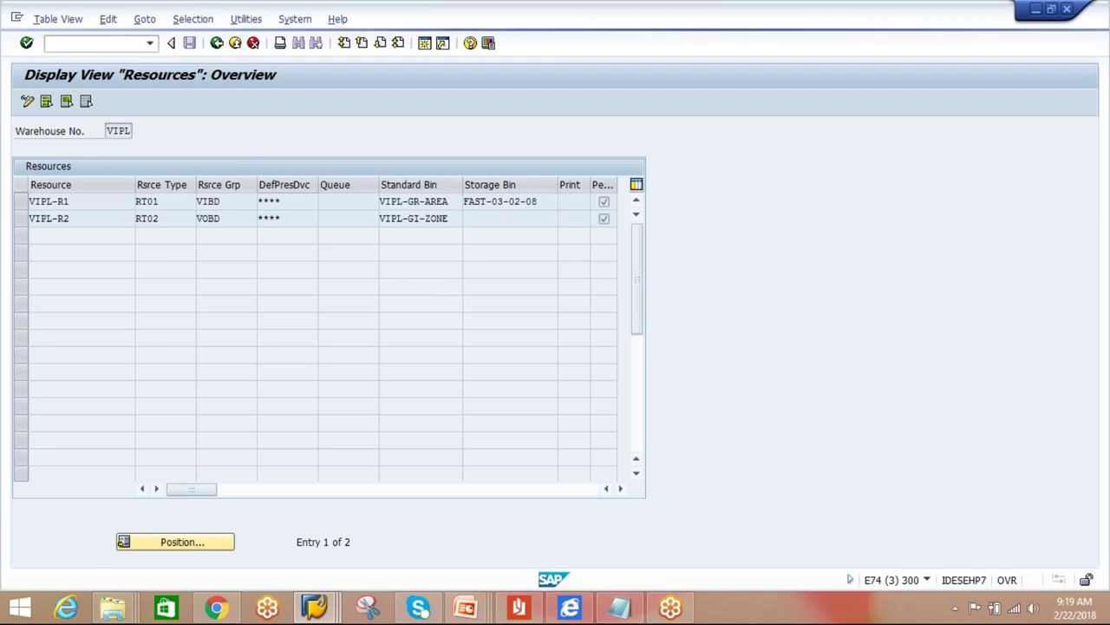
# - Go to SAP Logon 730 and start a new session on the EWM-EXT connection
pyautogui.click(314, 607)
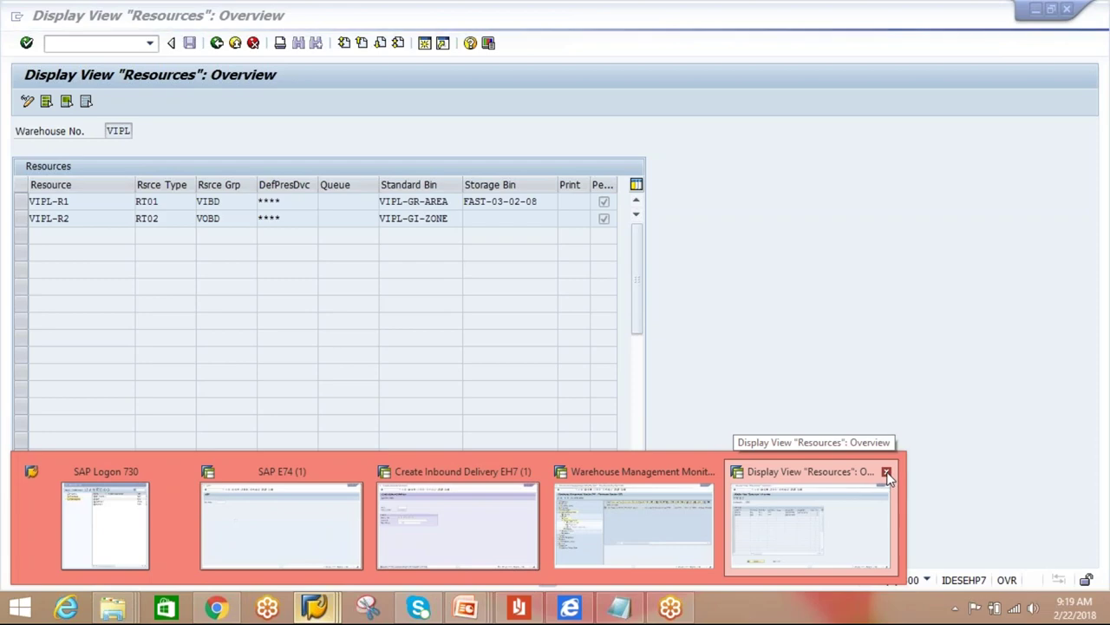
pyautogui.moveTo(713, 476)
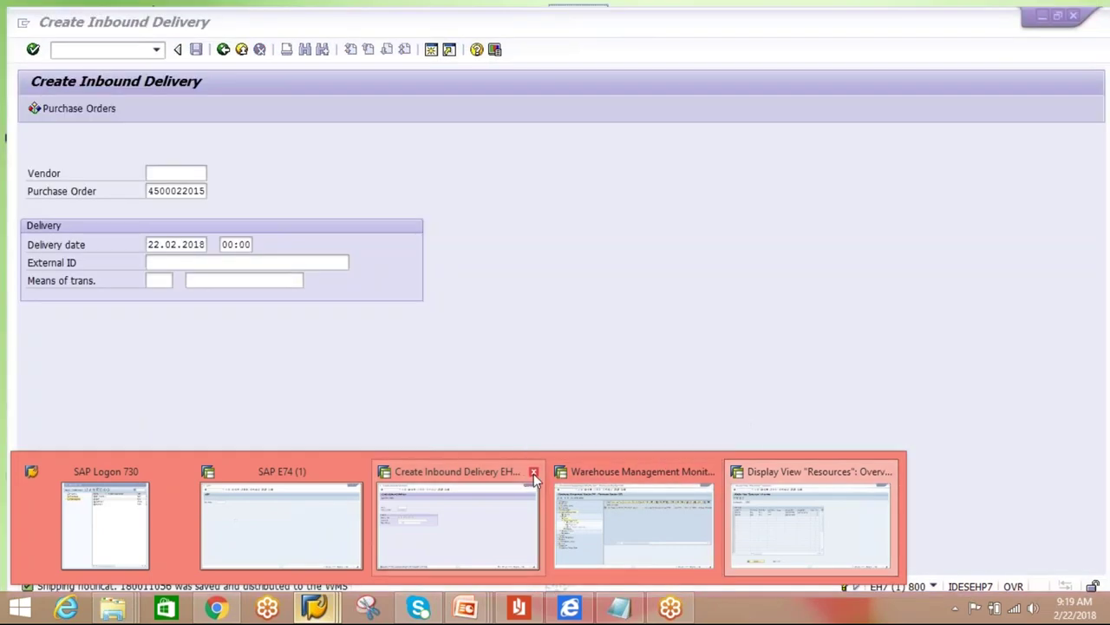
pyautogui.moveTo(347, 484)
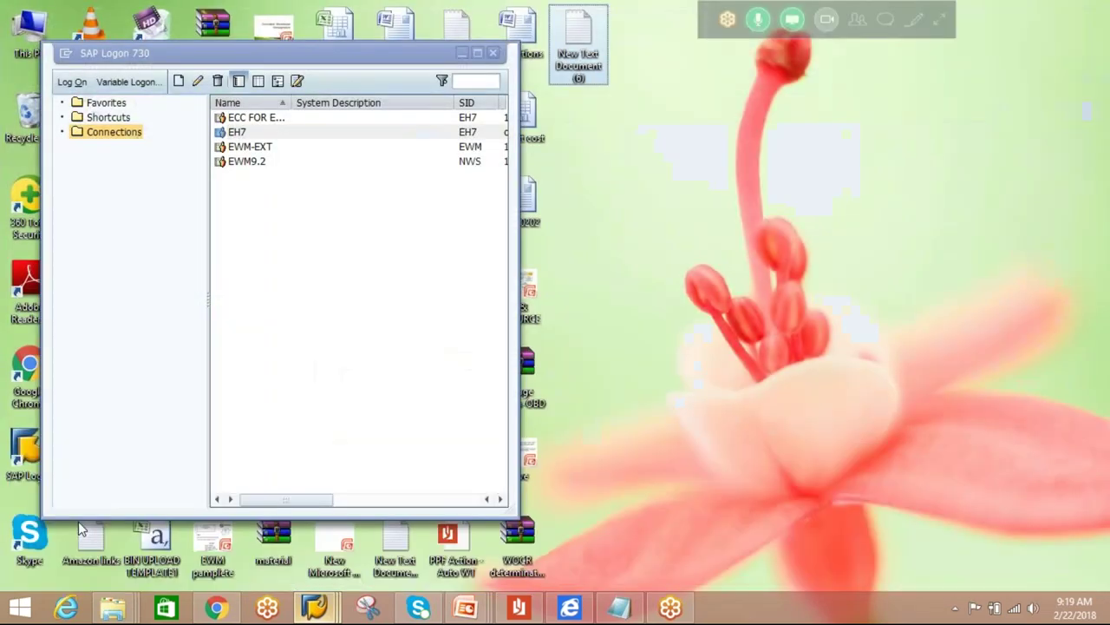
pyautogui.click(78, 521)
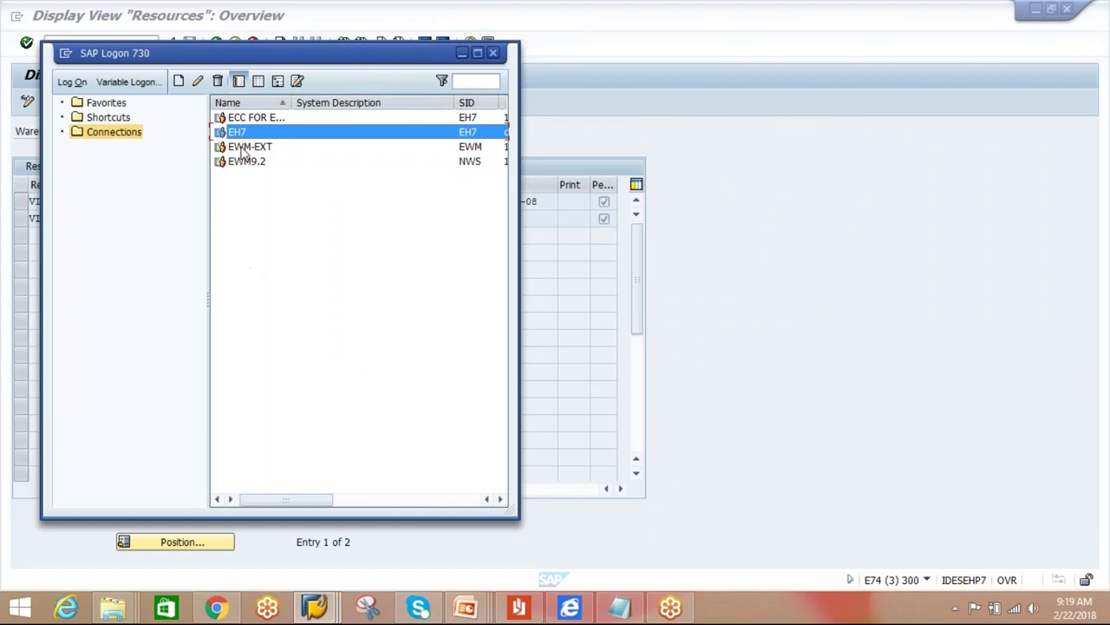
pyautogui.click(249, 148)
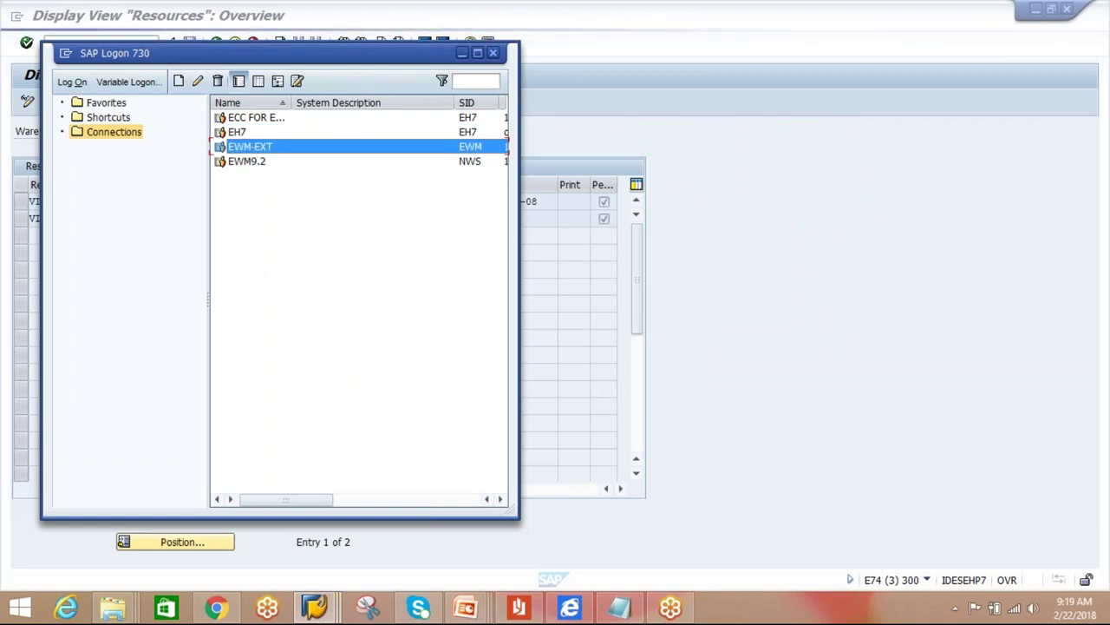
pyautogui.doubleClick(248, 148)
# - Log on to client 300 with the account's user name and password, retrying after the connection error
pyautogui.click(139, 131)
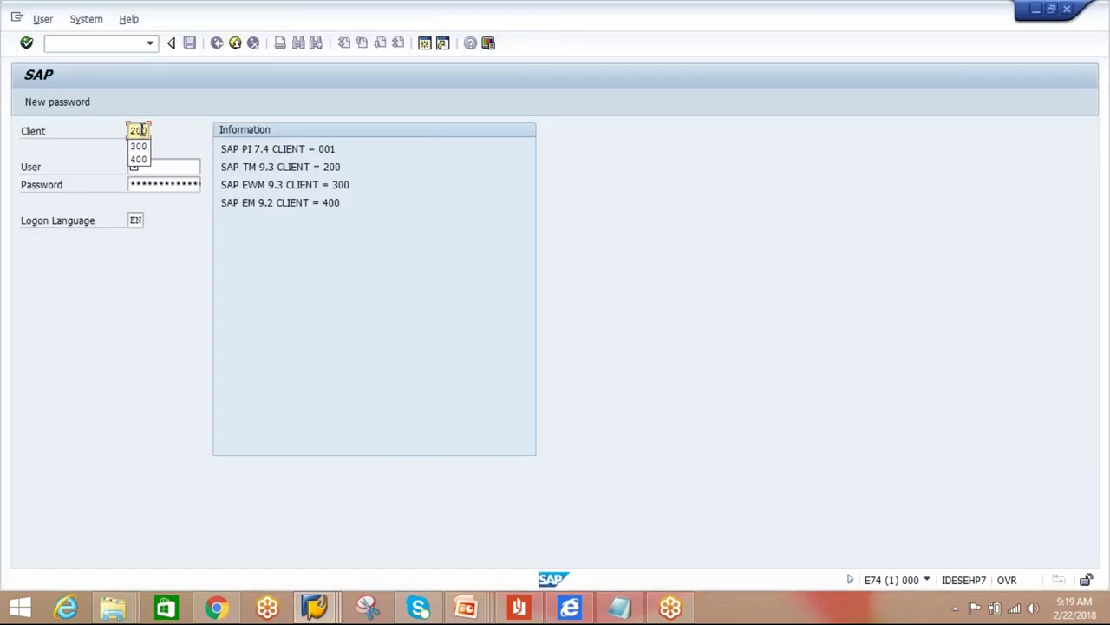
pyautogui.click(142, 153)
pyautogui.press('Tab')
pyautogui.write('ck')
pyautogui.press('Down')
pyautogui.press('Return')
pyautogui.press('Tab')
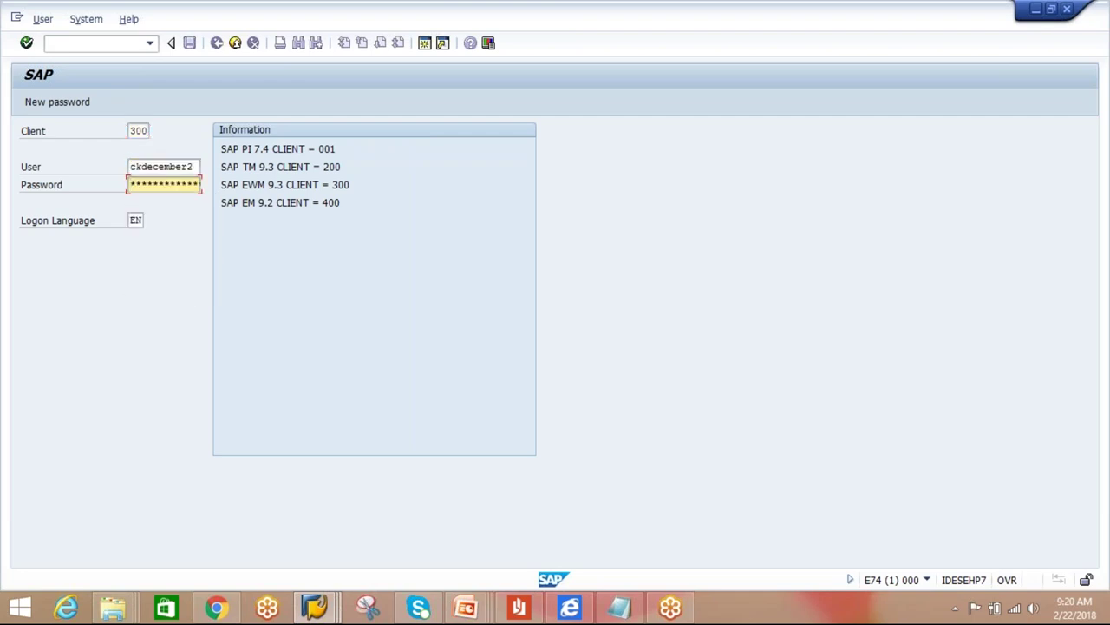
pyautogui.press('Return')
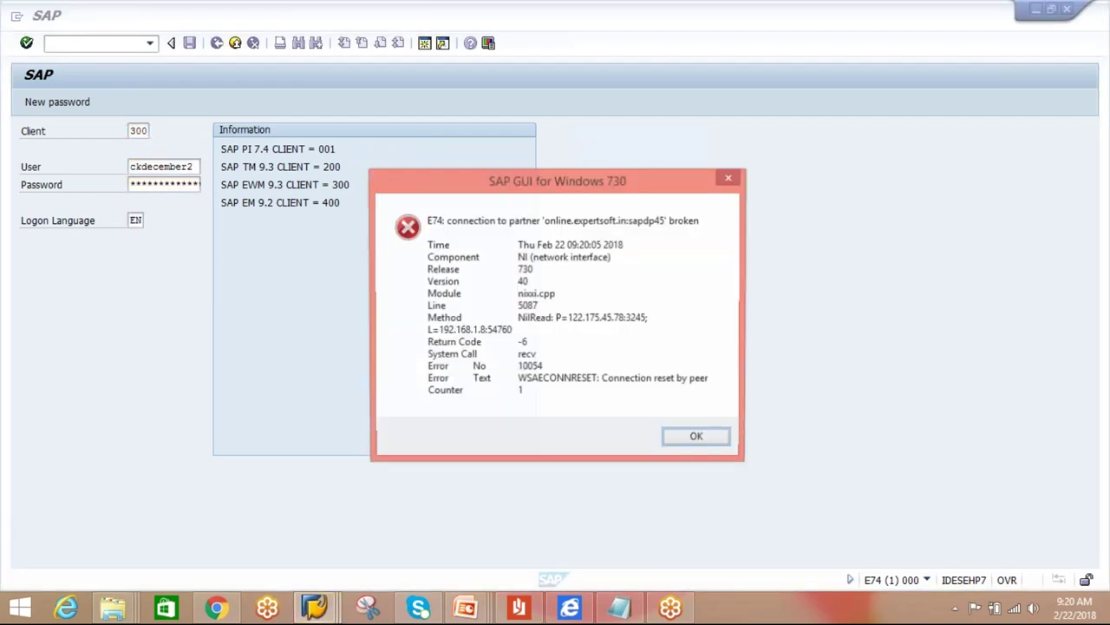
pyautogui.click(701, 441)
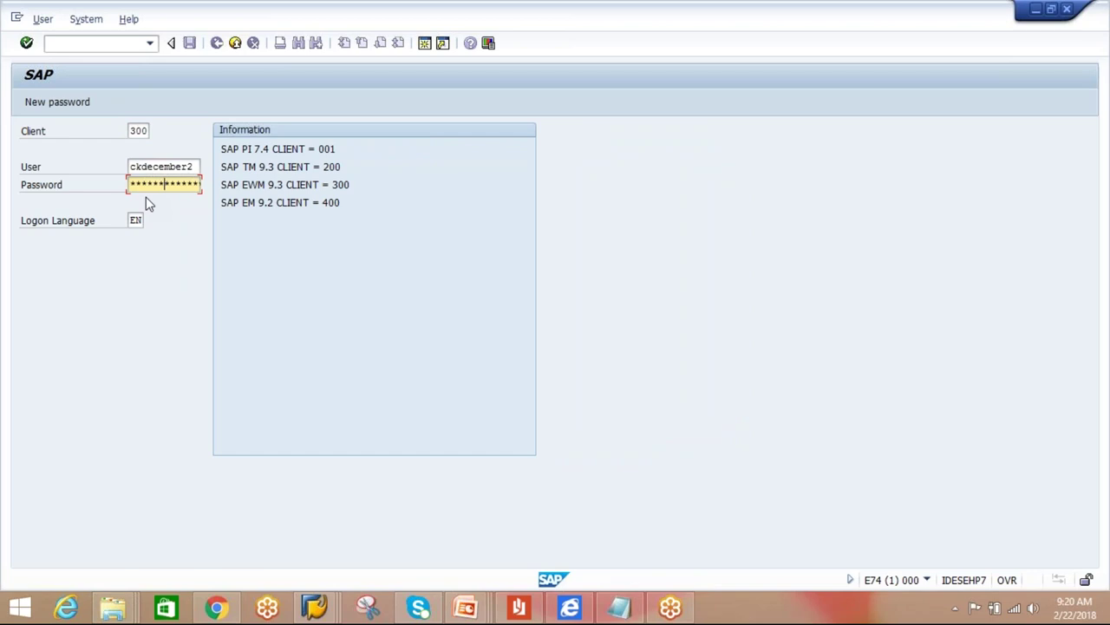
pyautogui.press('Return')
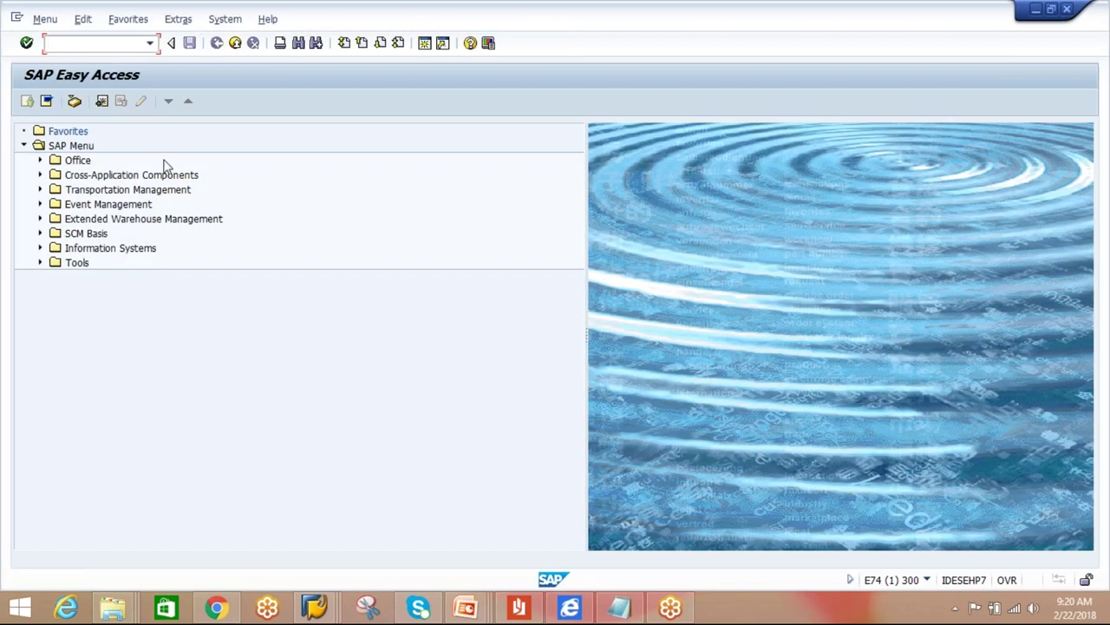
# - Run transaction spro and display the SAP Reference IMG
pyautogui.write('spro')
pyautogui.press('Return')
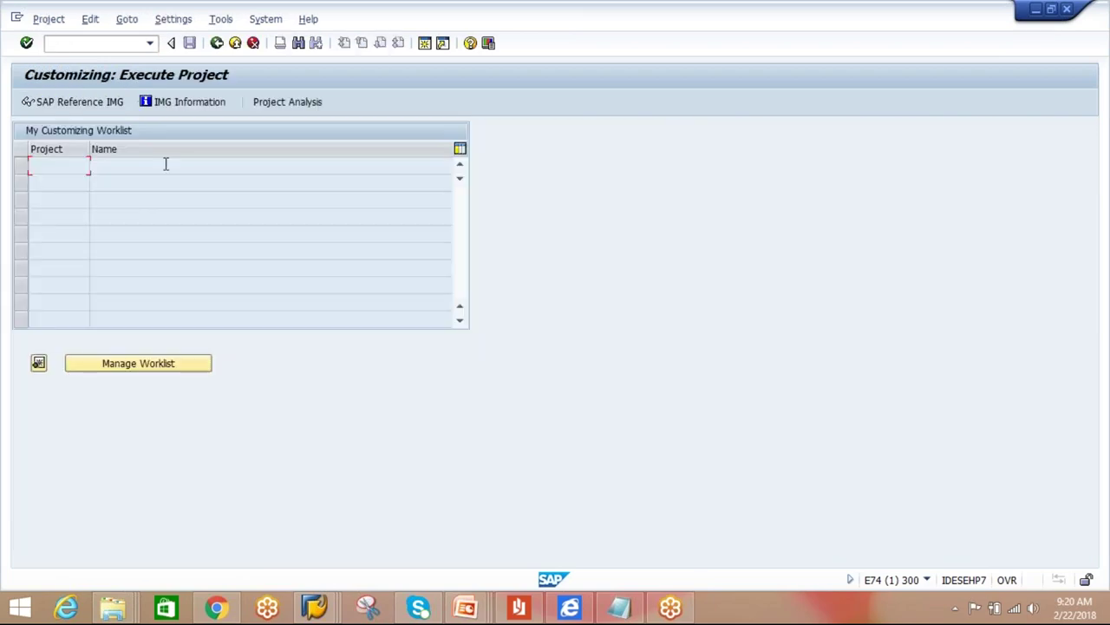
pyautogui.click(113, 105)
# - Open Define Storage Type in the master data customizing of SCM Extended Warehouse Management
pyautogui.click(38, 233)
pyautogui.click(55, 248)
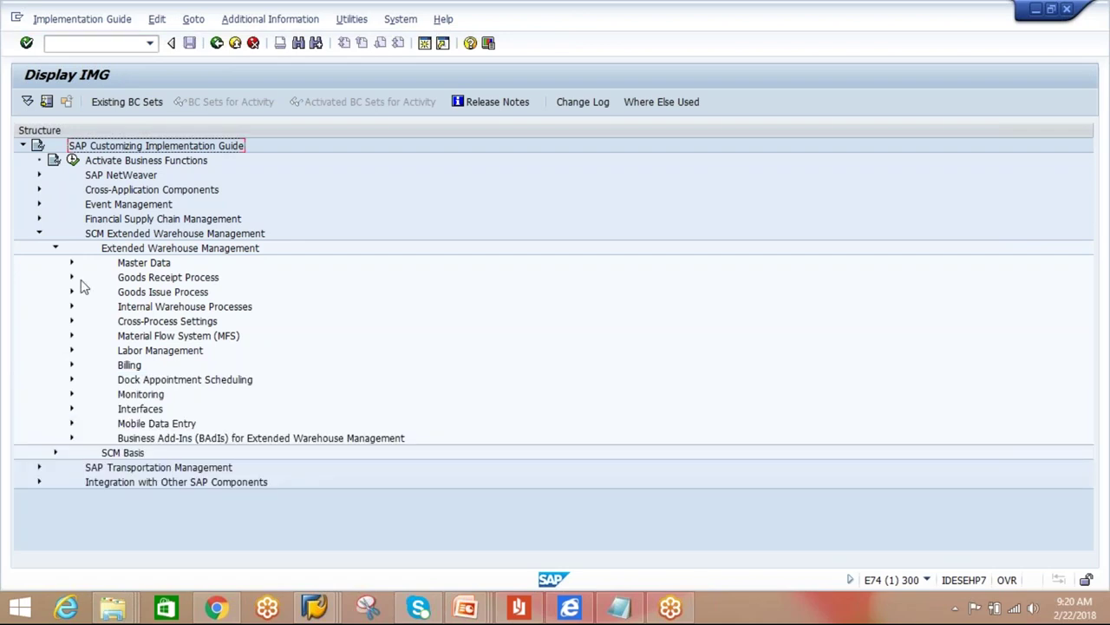
pyautogui.click(72, 263)
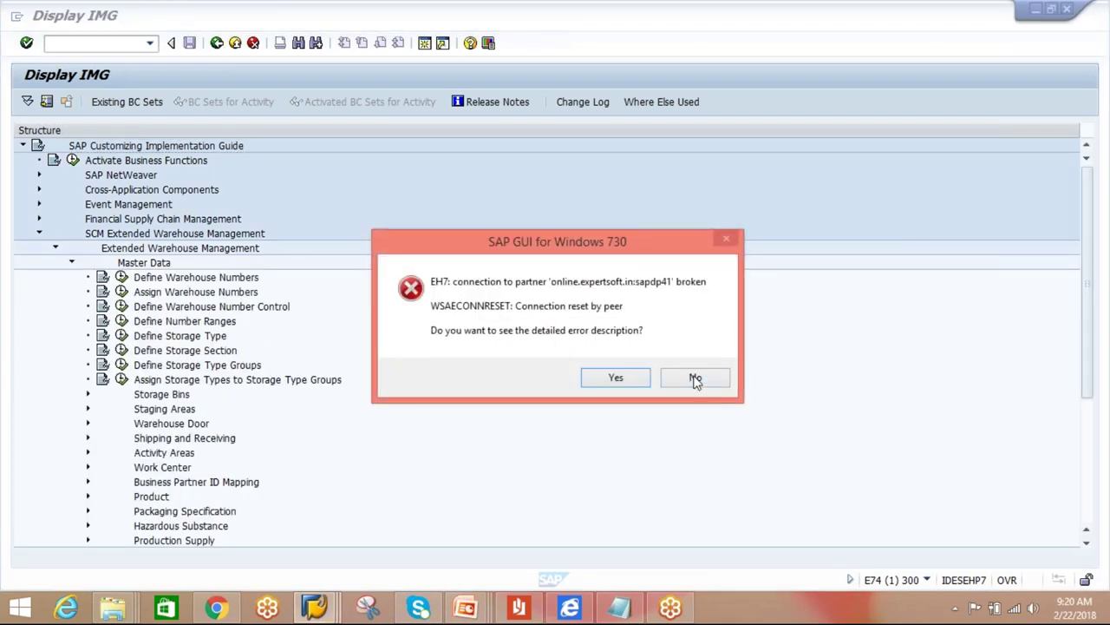
pyautogui.click(693, 379)
pyautogui.click(122, 337)
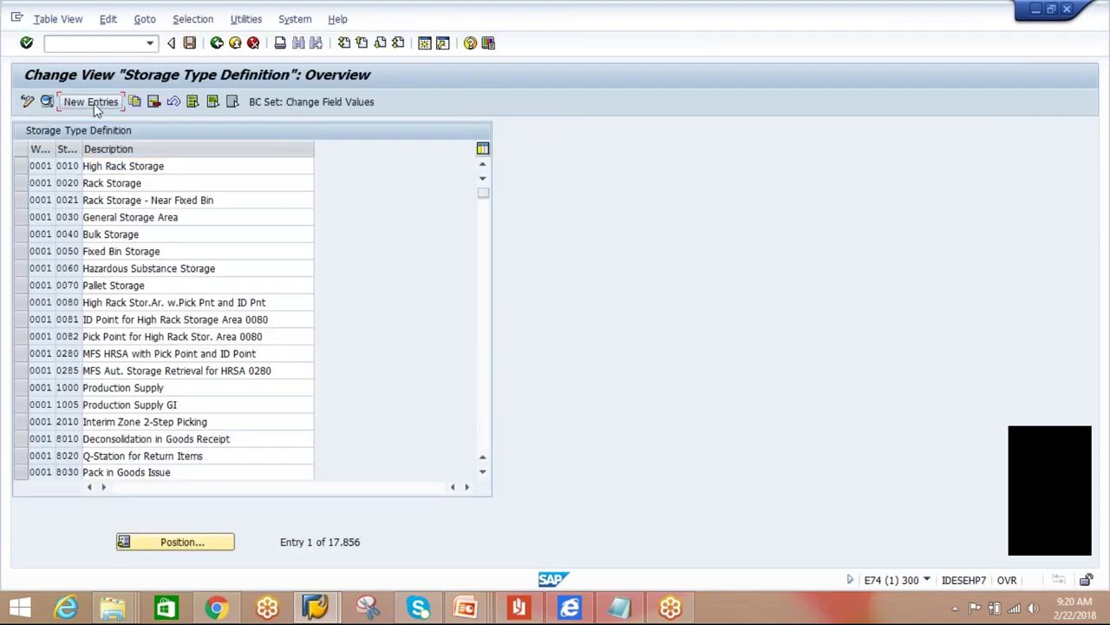
# - Create a new storage type entry with warehouse number AIPL and storage type SRCP
pyautogui.click(91, 101)
pyautogui.write('AI')
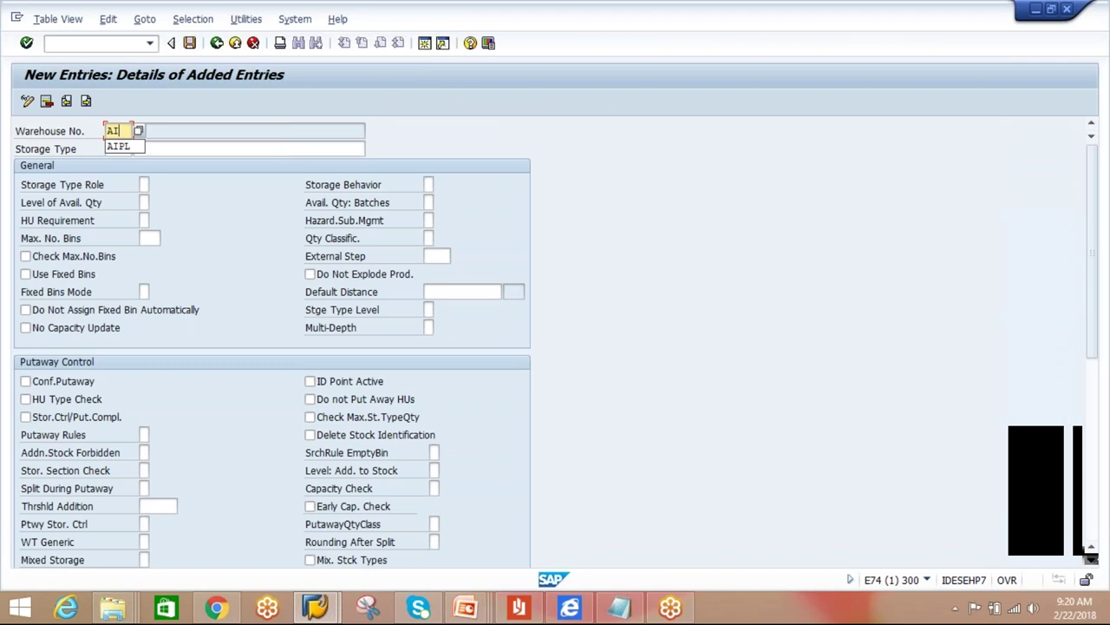
pyautogui.click(118, 146)
pyautogui.click(121, 149)
pyautogui.write('SC')
pyautogui.press('BackSpace')
pyautogui.write('RCP')
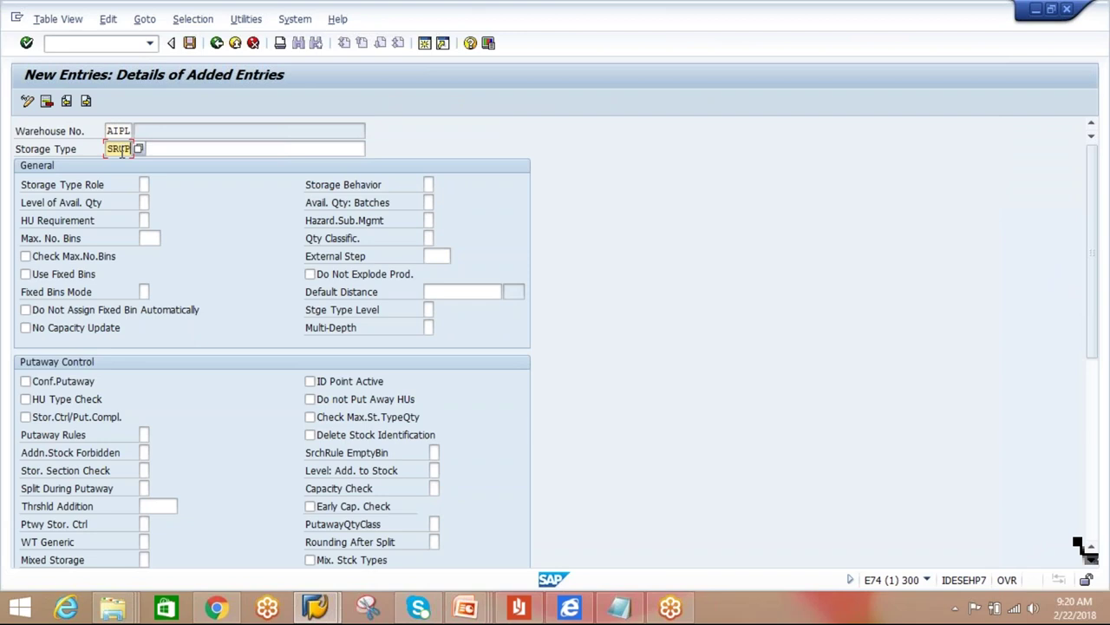
# - Enter AIPL-SCRAP-ST as the description of the new storage type
pyautogui.click(179, 149)
pyautogui.write('AIPL')
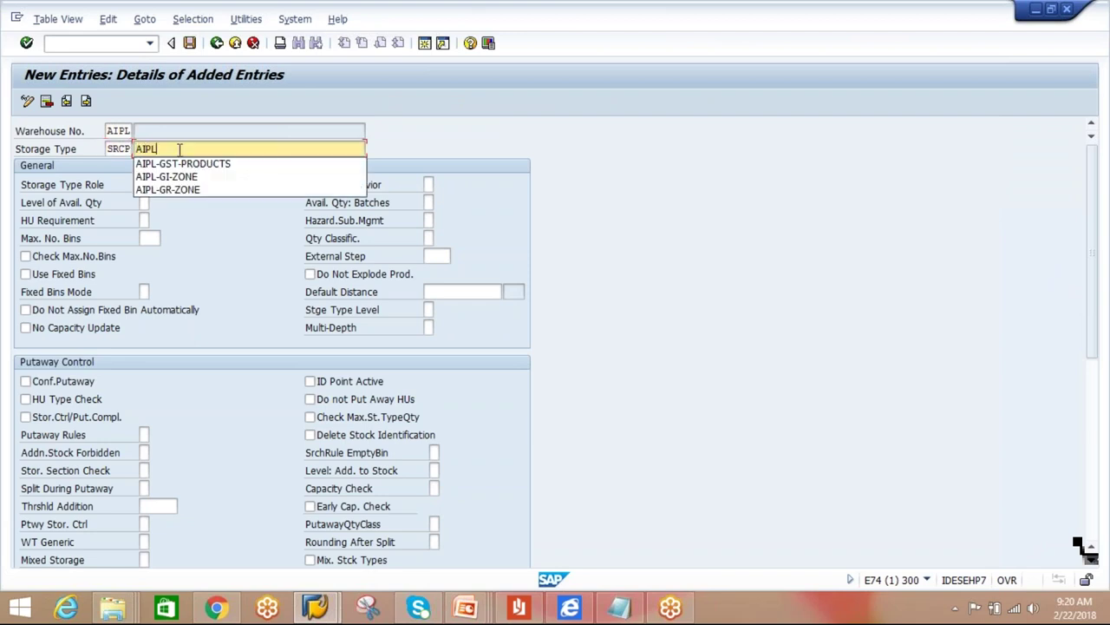
pyautogui.write('-')
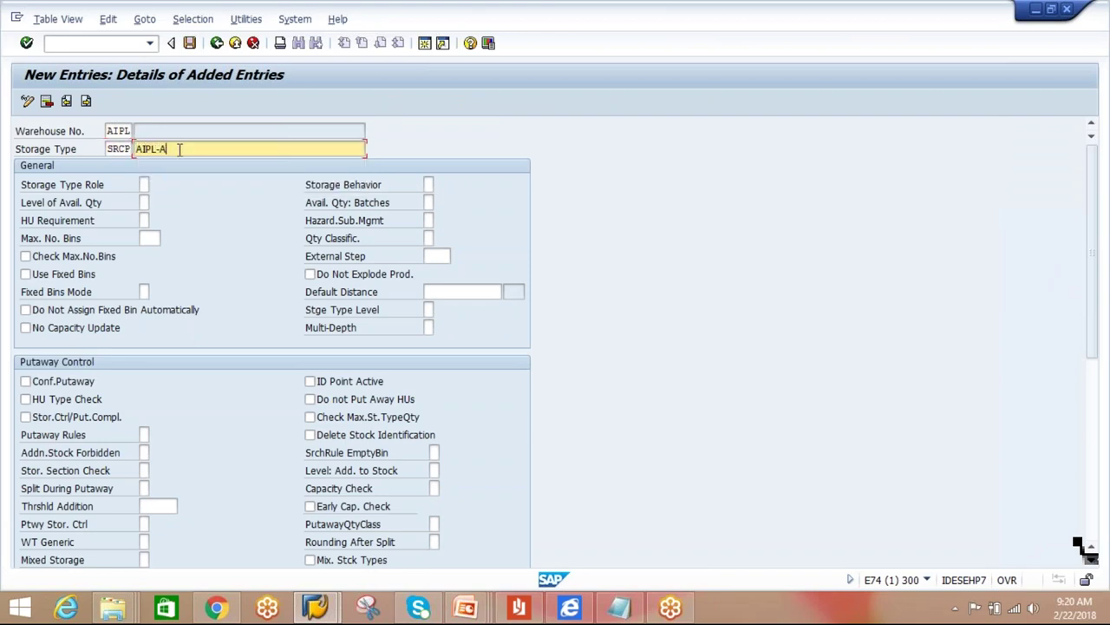
pyautogui.write('SCRAP-ST')
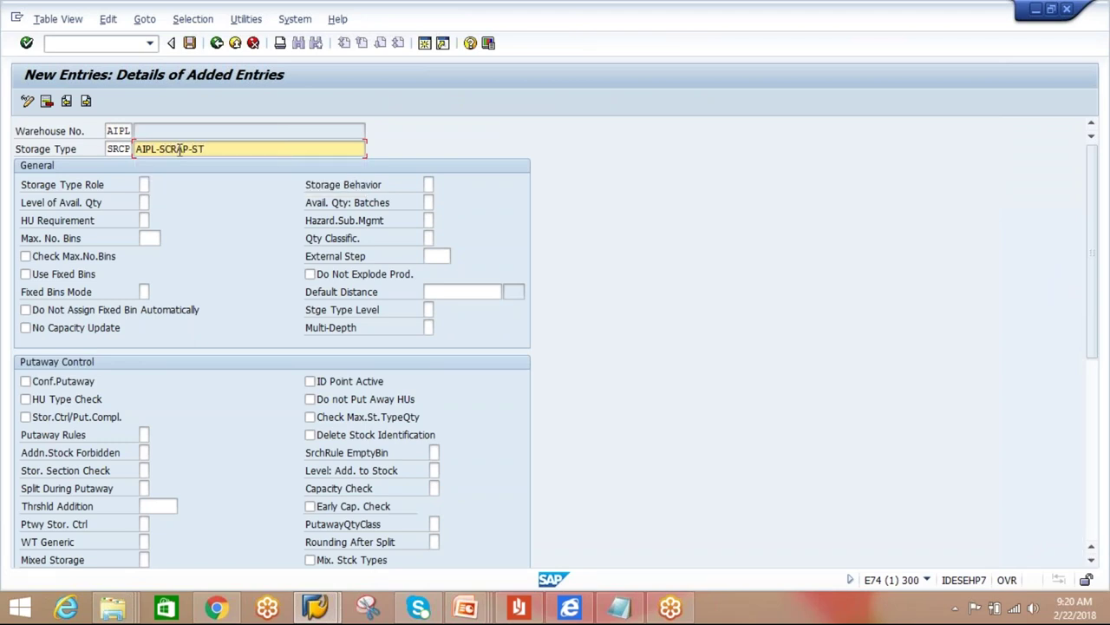
# - Enable putaway confirmation and set the putaway rule to 4, General Storage Area
pyautogui.click(35, 385)
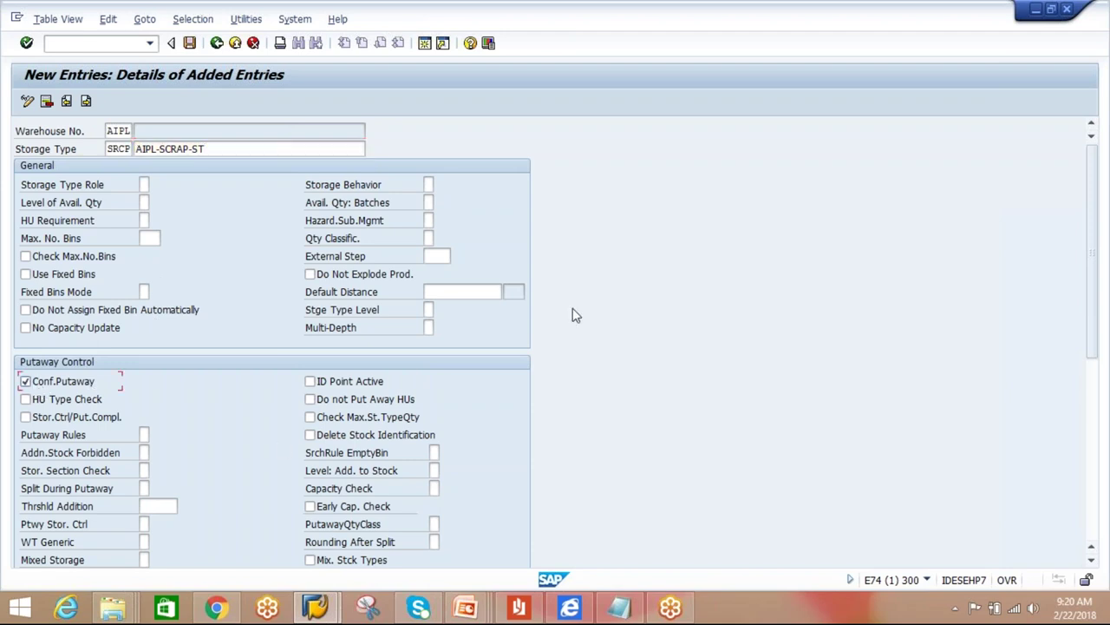
pyautogui.moveTo(1098, 275); pyautogui.dragTo(1100, 382)
pyautogui.click(151, 200)
pyautogui.click(159, 204)
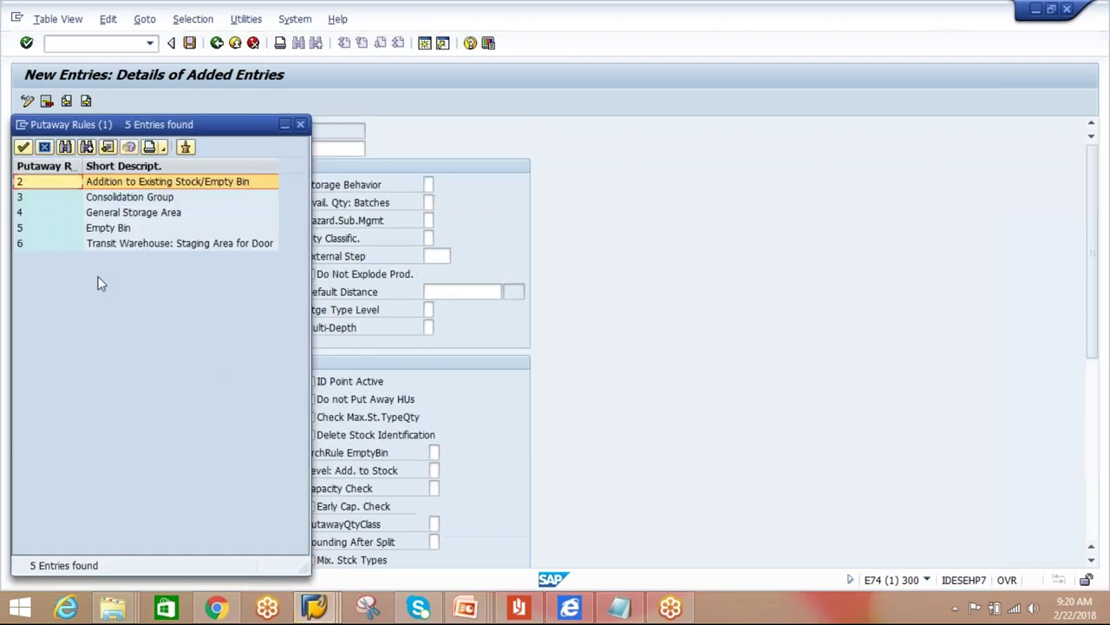
pyautogui.doubleClick(127, 215)
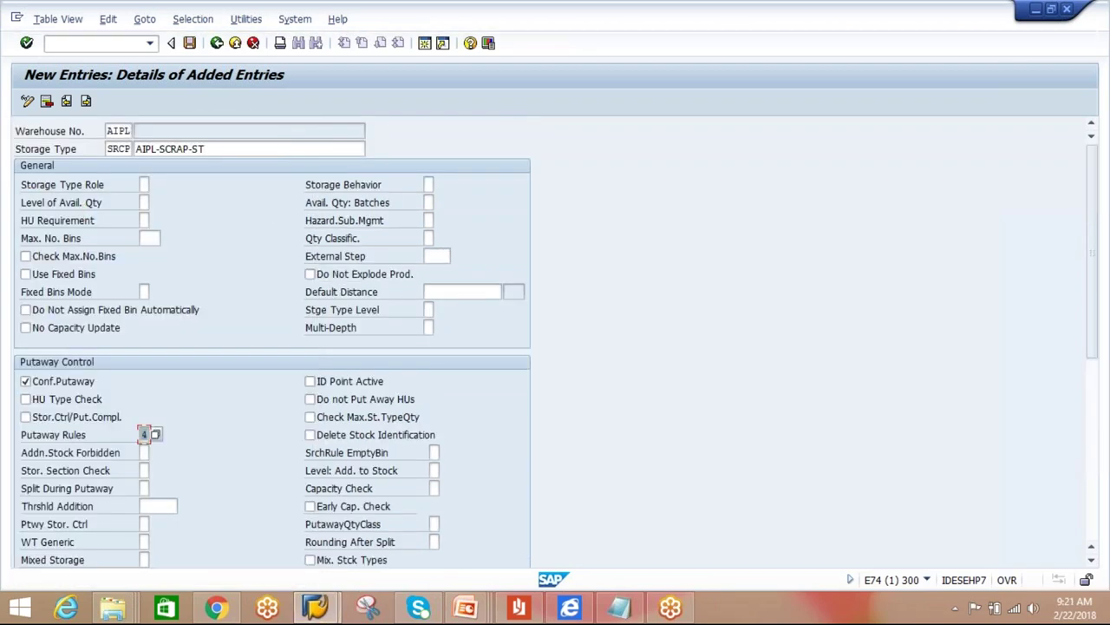
# - Enable removal confirmation and set the availability group to 002, Goods Completely Available
pyautogui.scroll(-5, 1095, 310)
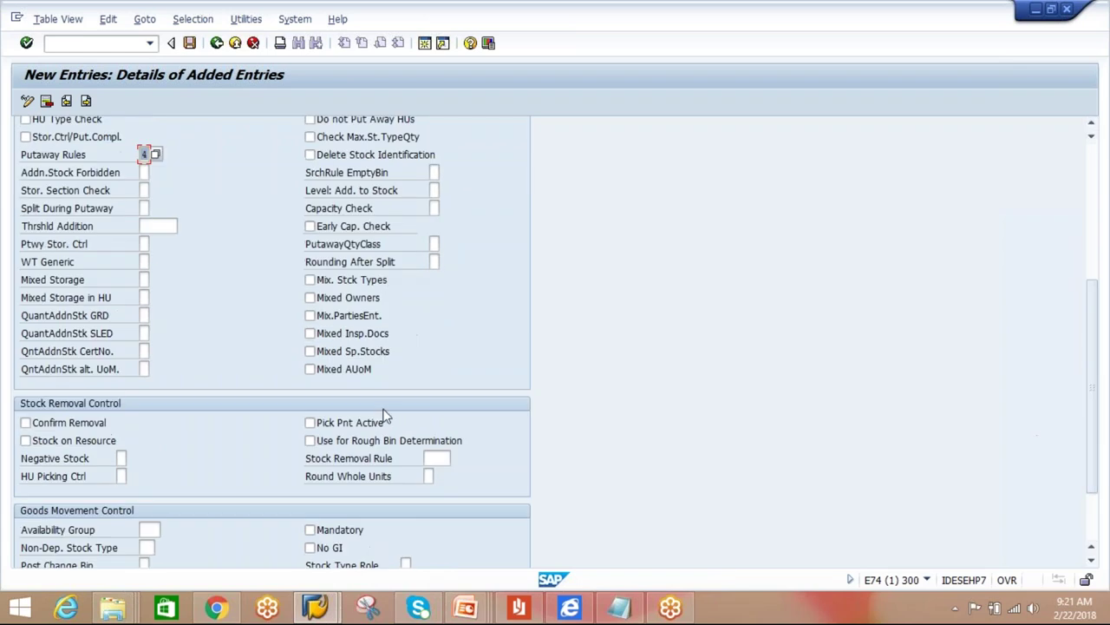
pyautogui.click(25, 425)
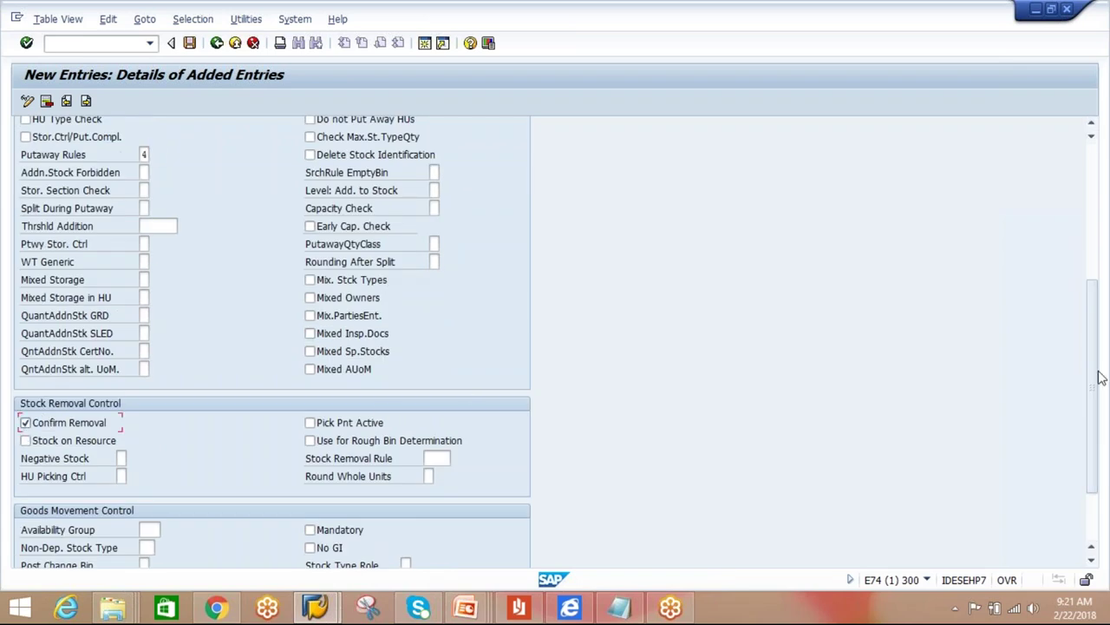
pyautogui.scroll(-3, 1095, 376)
pyautogui.click(150, 438)
pyautogui.click(169, 438)
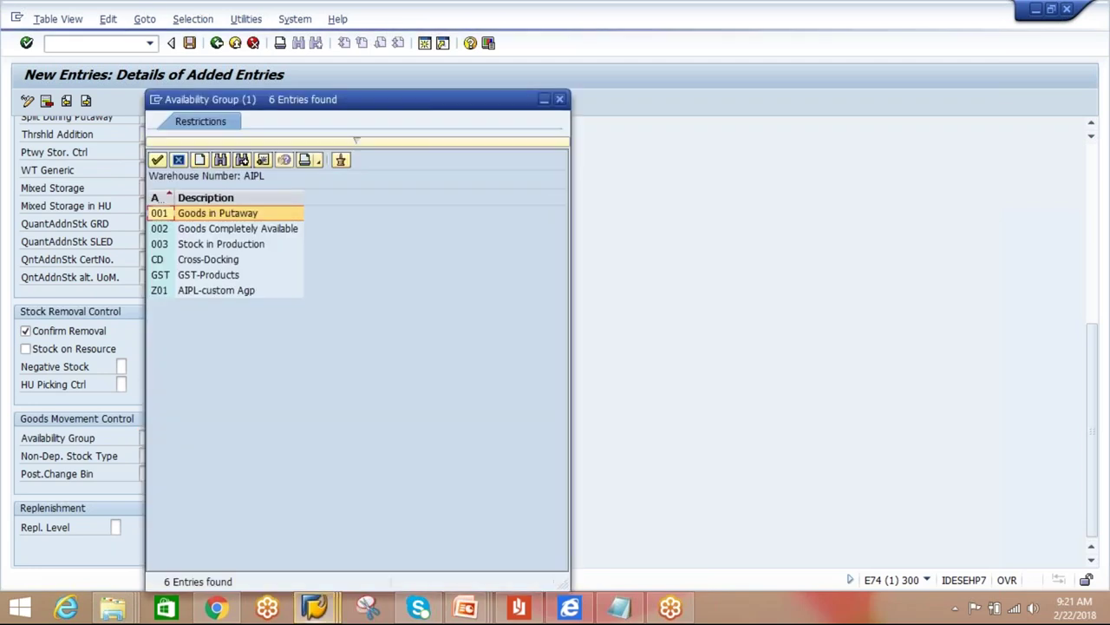
pyautogui.doubleClick(280, 229)
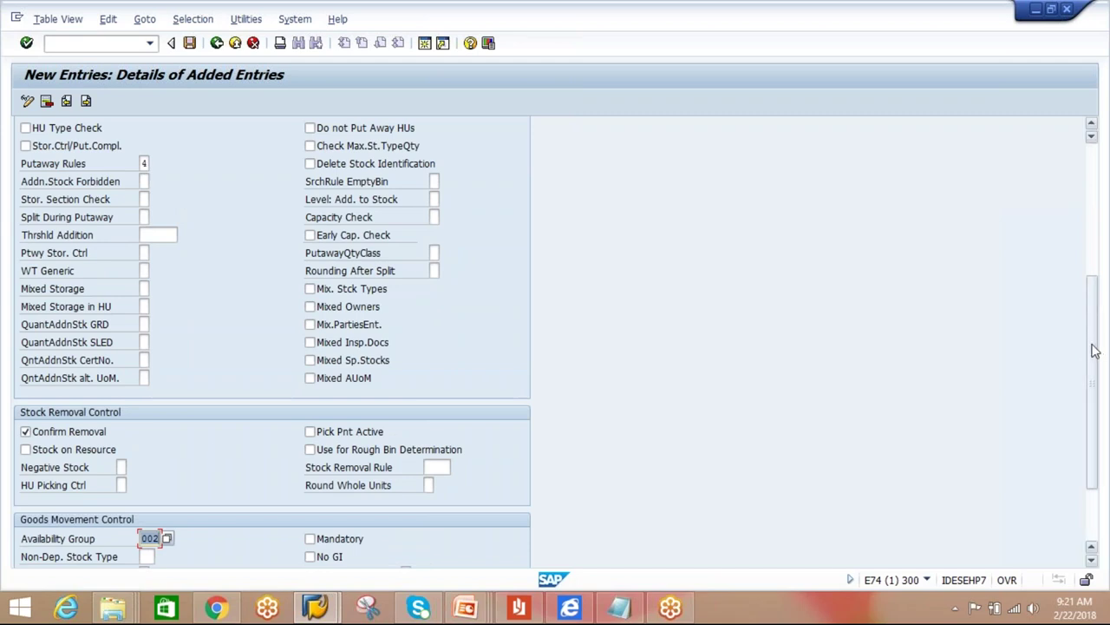
pyautogui.scroll(-2, 1093, 347)
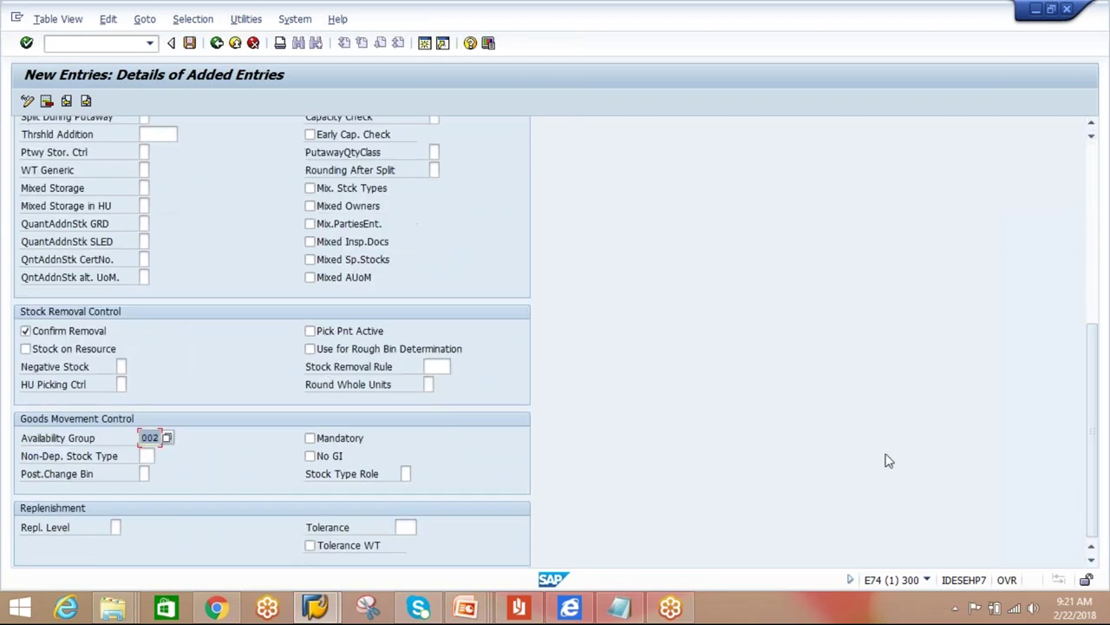
# - Set the non-location-dependent stock type of the SRCP storage type to BB, Blocked Stock
pyautogui.click(146, 456)
pyautogui.click(168, 455)
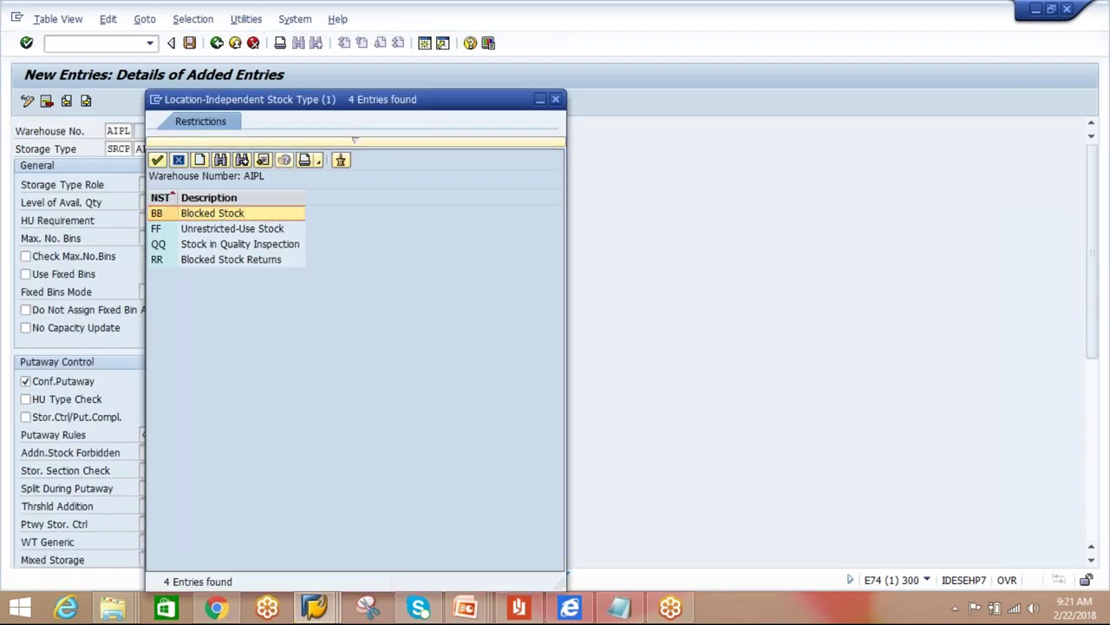
pyautogui.press('Return')
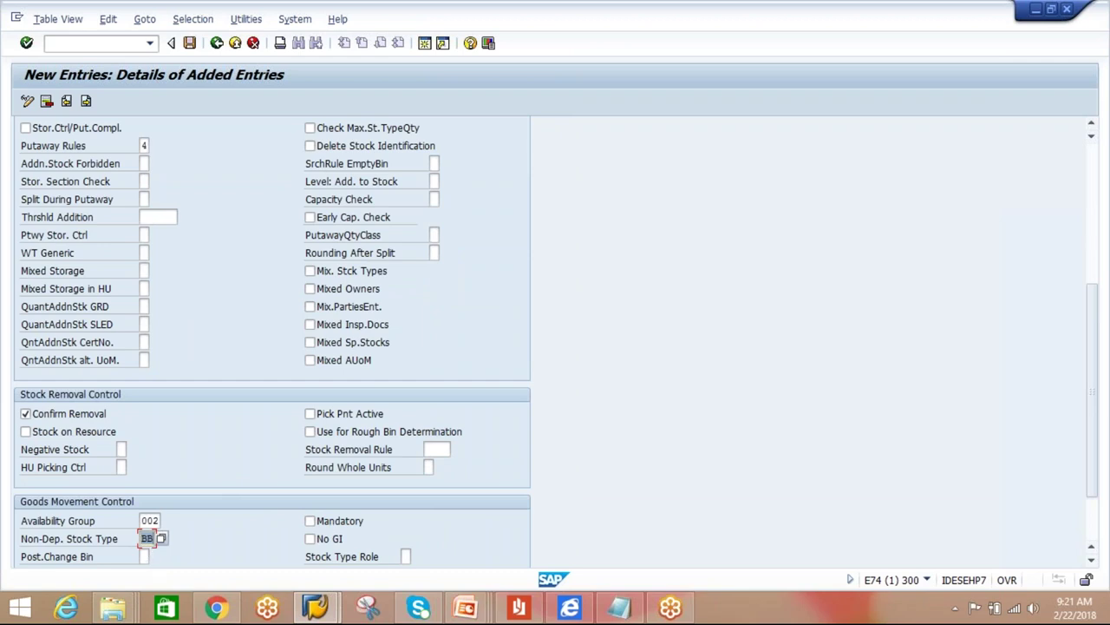
# - Set the stock type role to S, Scrapping Stock, and save the SRCP storage type entry
pyautogui.moveTo(1099, 390); pyautogui.dragTo(1093, 495)
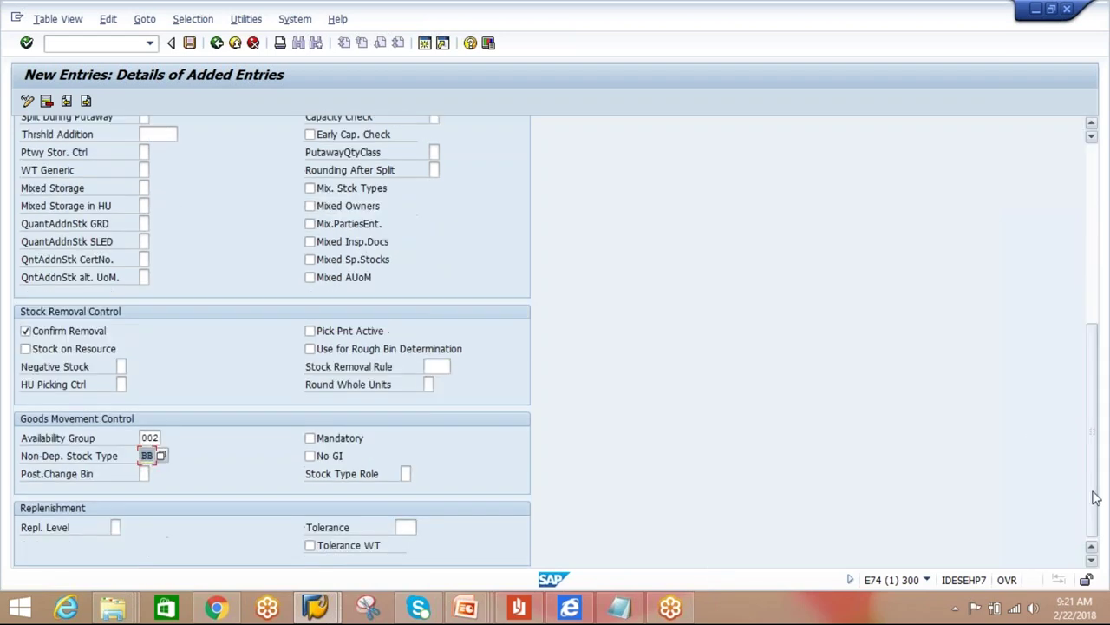
pyautogui.click(406, 472)
pyautogui.press('F4')
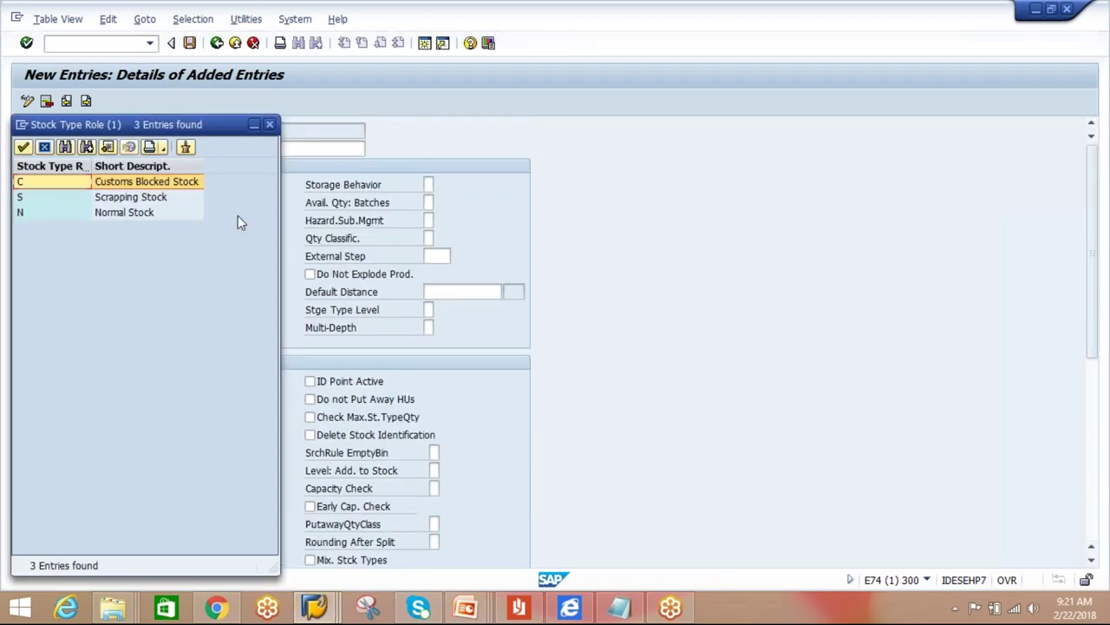
pyautogui.doubleClick(130, 197)
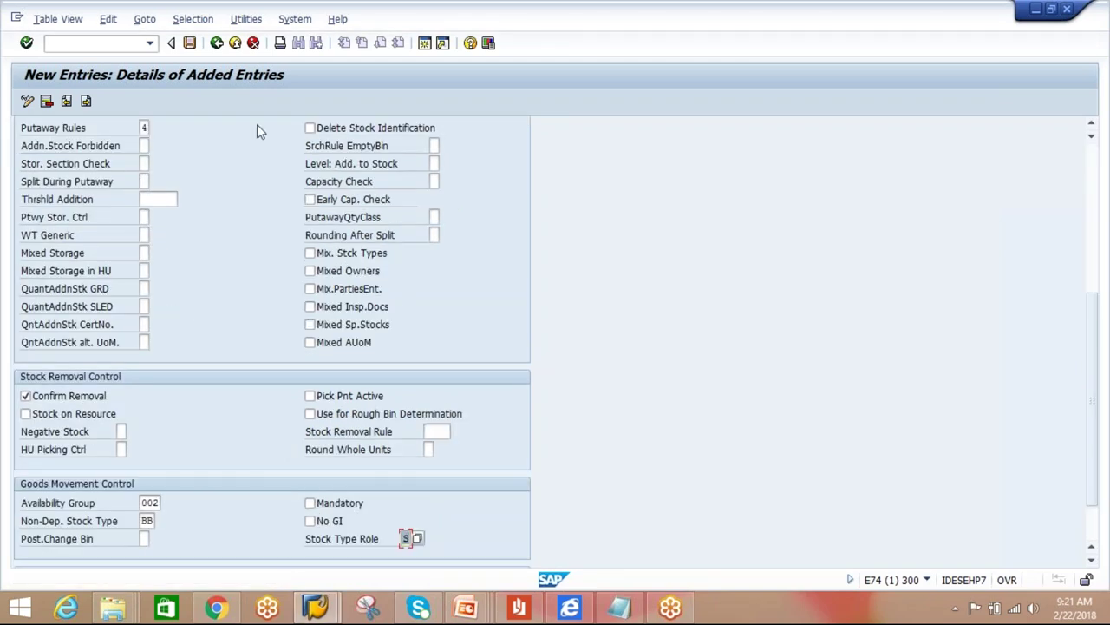
pyautogui.click(189, 43)
pyautogui.click(240, 275)
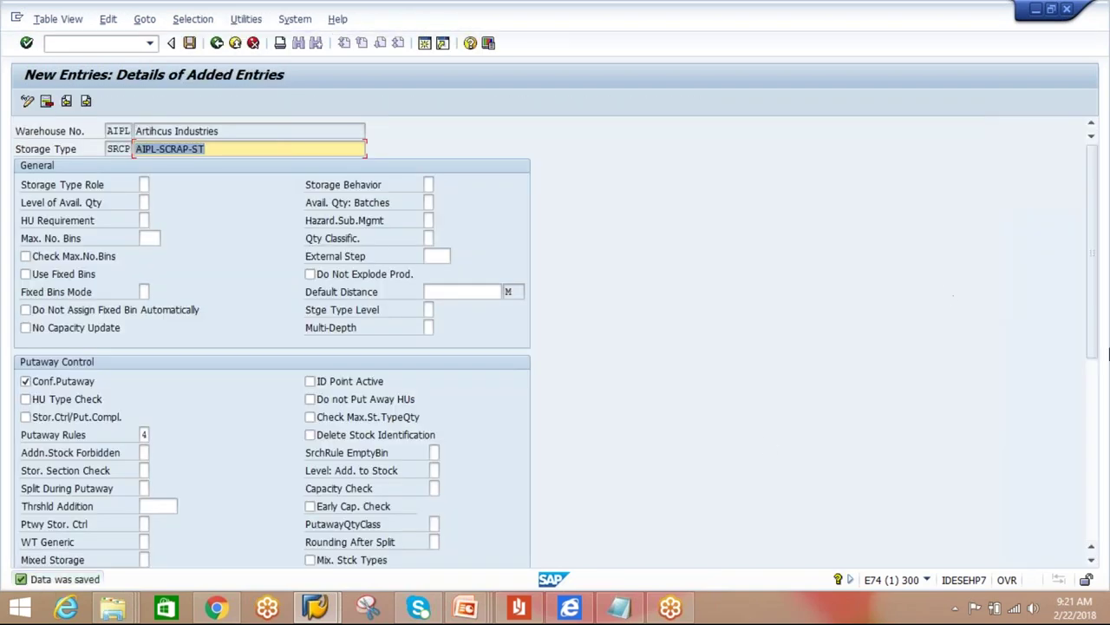
# - Review the goods movement control settings of the SRCP storage type and save the entry again
pyautogui.moveTo(1090, 327); pyautogui.dragTo(1090, 494)
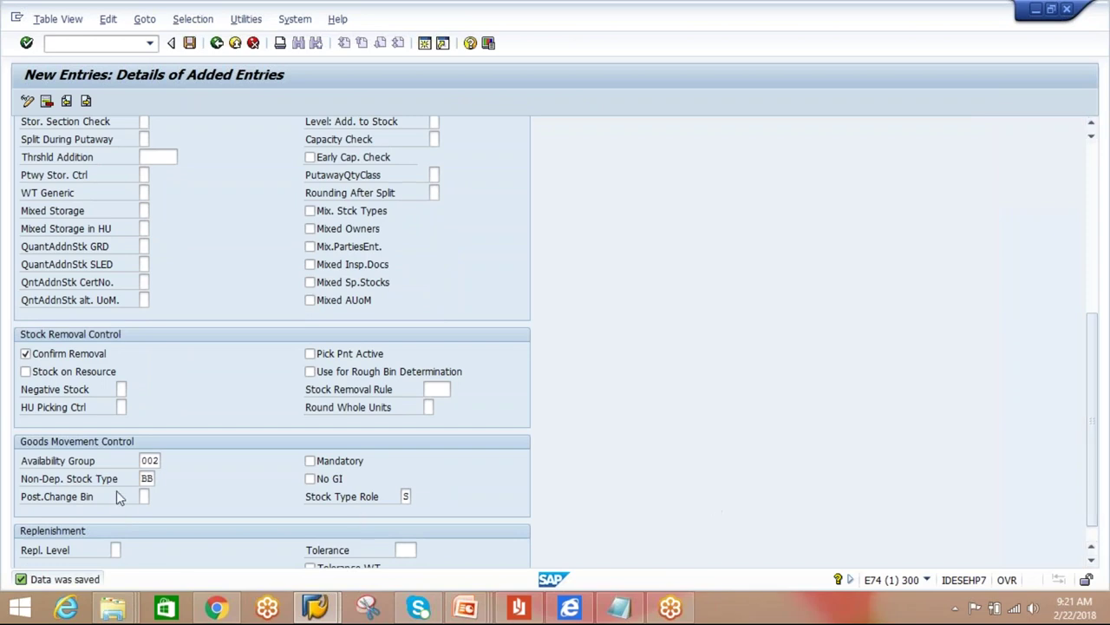
pyautogui.click(149, 459)
pyautogui.click(189, 43)
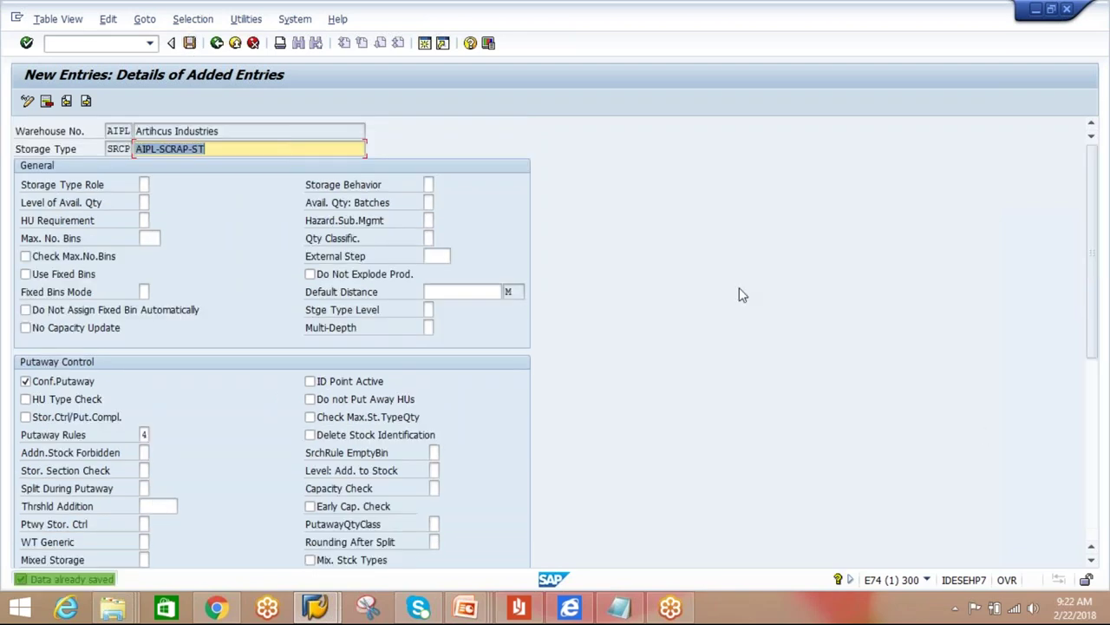
# - Start another new storage type entry with warehouse number AIPL and storage type BLCK
pyautogui.click(87, 100)
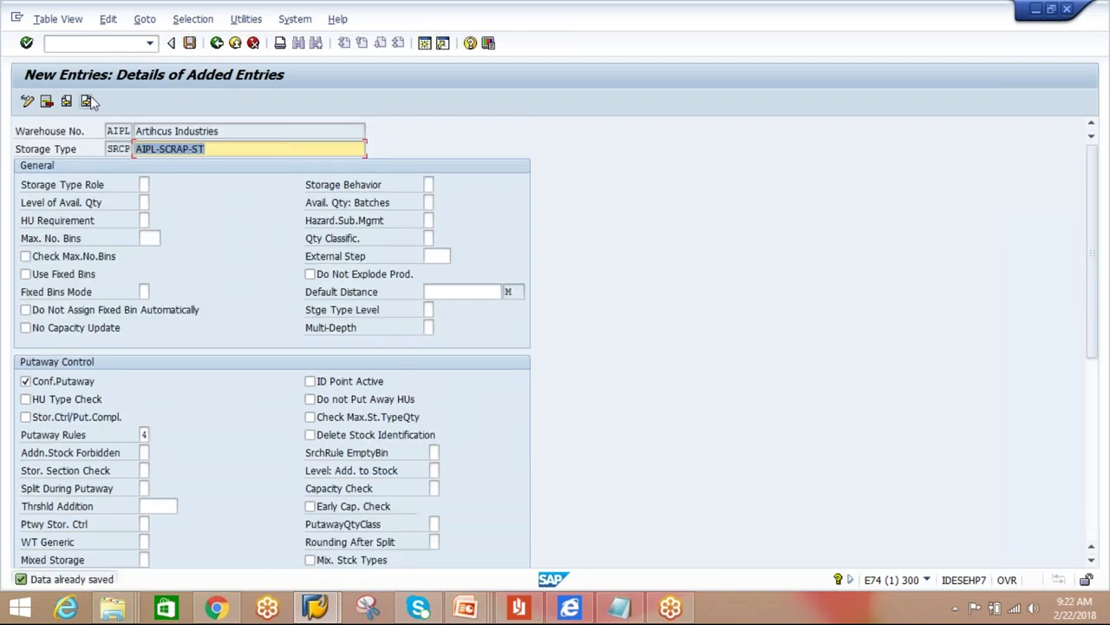
pyautogui.press('BackSpace')
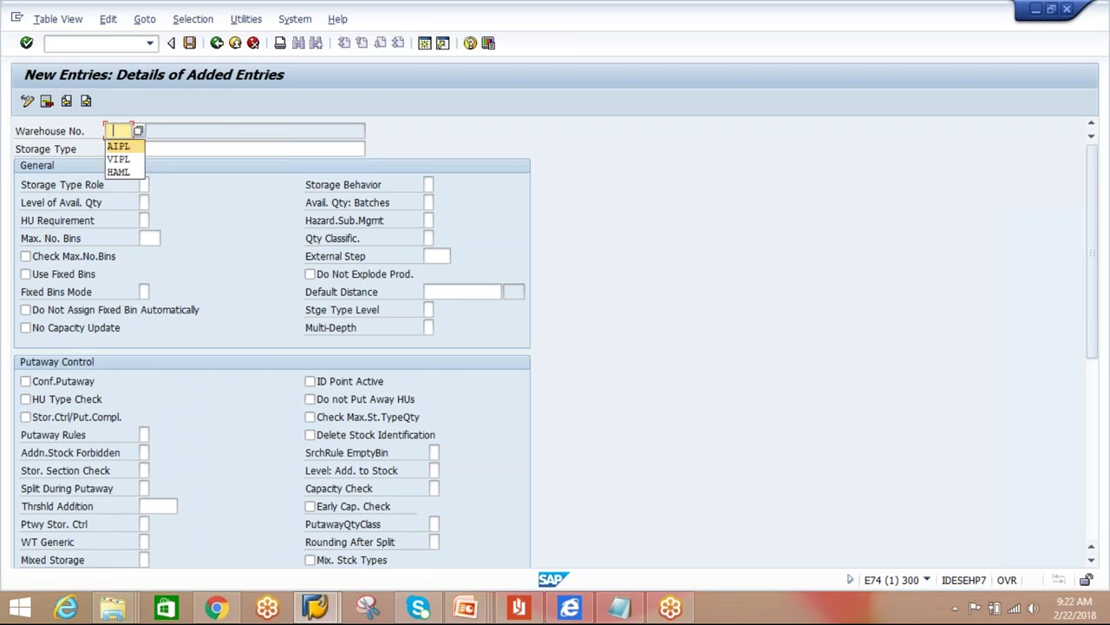
pyautogui.click(120, 145)
pyautogui.click(124, 148)
pyautogui.write('B')
pyautogui.write('L')
pyautogui.write('OK')
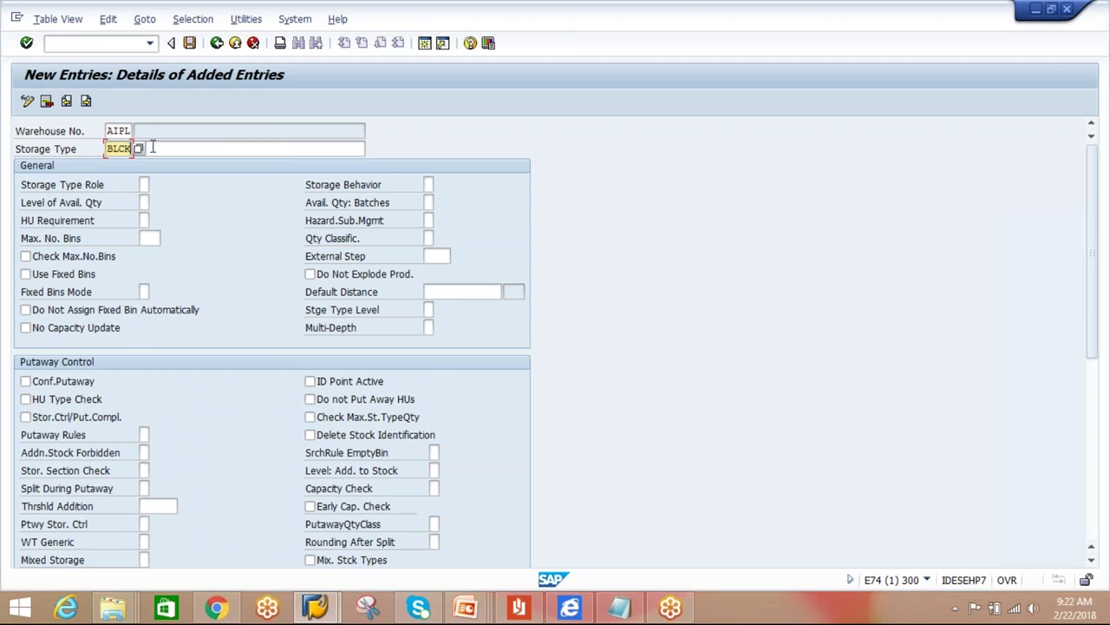
# - Enter AIPL-BLOCK-ST as the description of the BLCK storage type
pyautogui.click(154, 147)
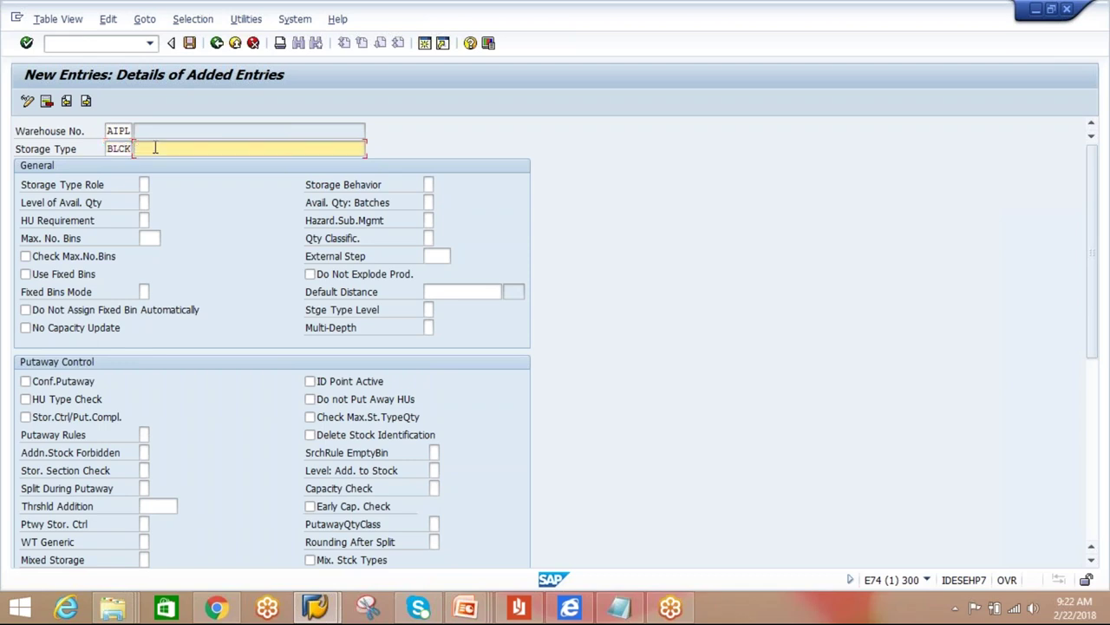
pyautogui.click(154, 148)
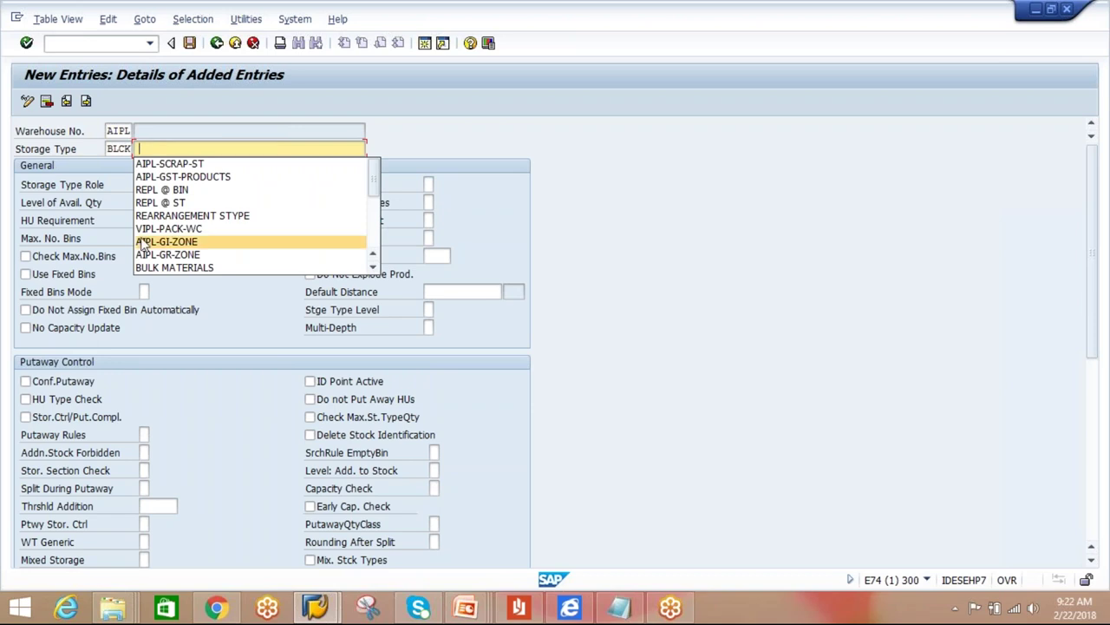
pyautogui.click(184, 164)
pyautogui.press('BackSpace')
pyautogui.press('BackSpace')
pyautogui.press('BackSpace')
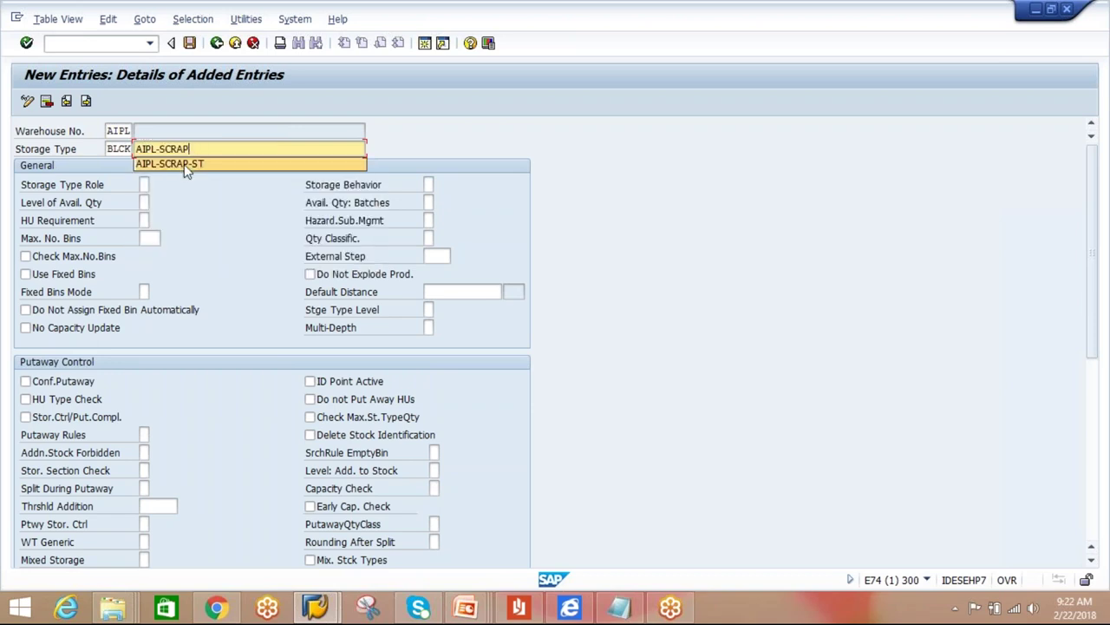
pyautogui.press('BackSpace')
pyautogui.write('BLOCK-ST')
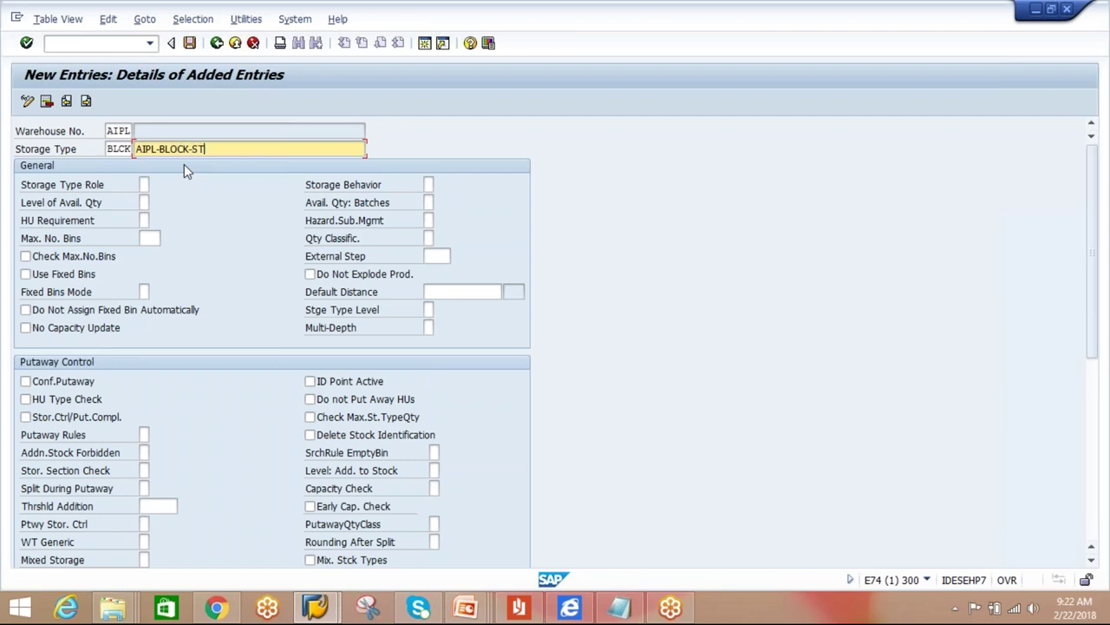
# - Set the BLCK storage type's availability group to 002 and its non-location-dependent stock type to BB
pyautogui.moveTo(1091, 272); pyautogui.dragTo(1095, 451)
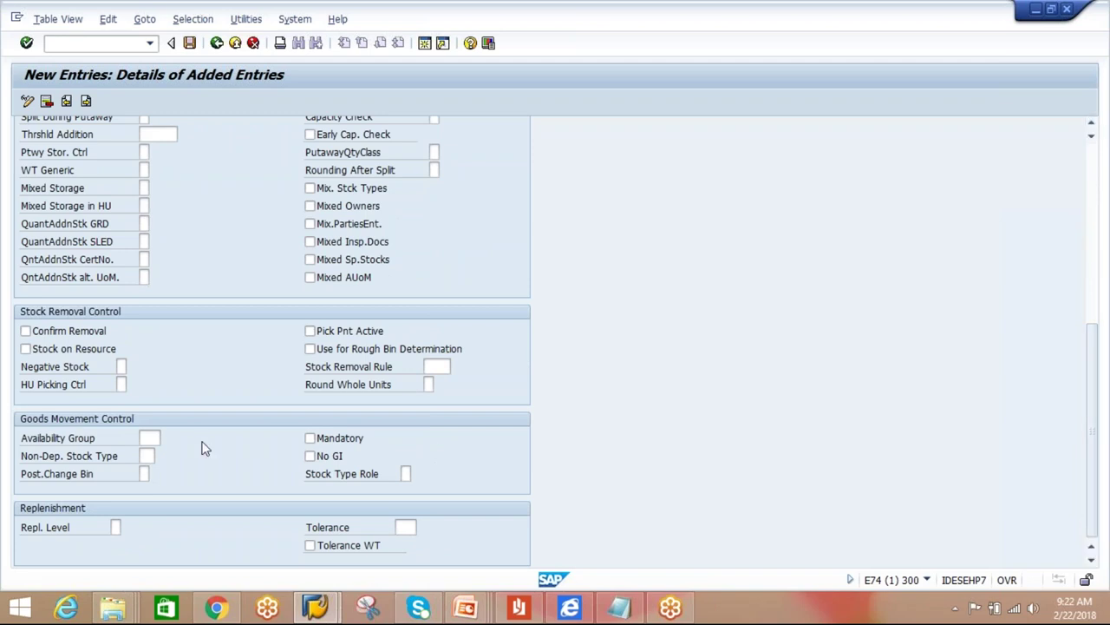
pyautogui.click(149, 438)
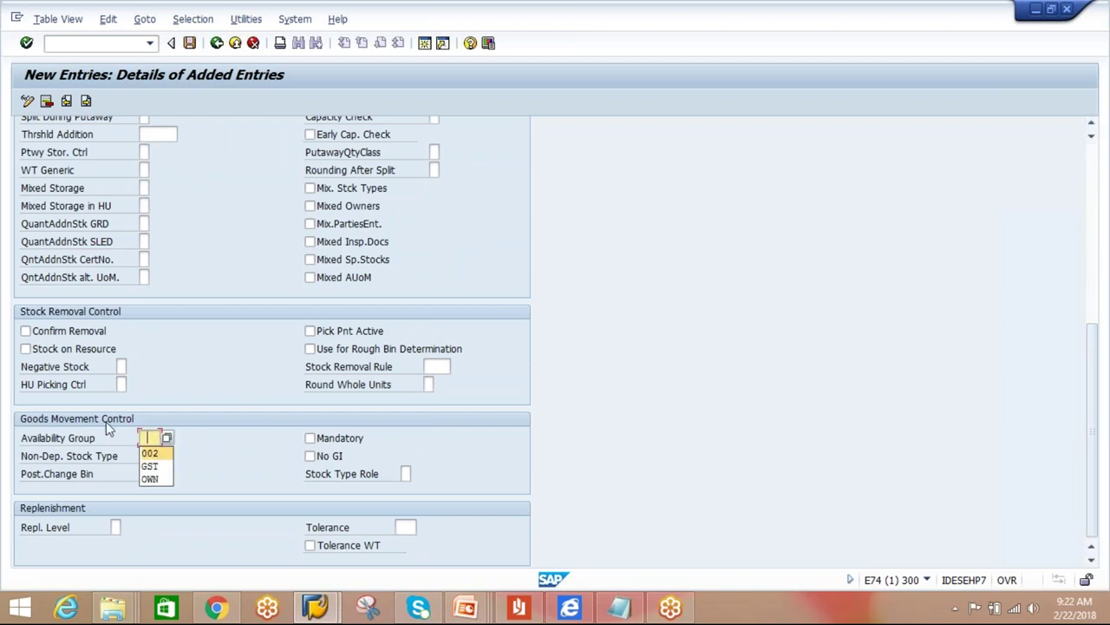
pyautogui.click(149, 452)
pyautogui.click(150, 455)
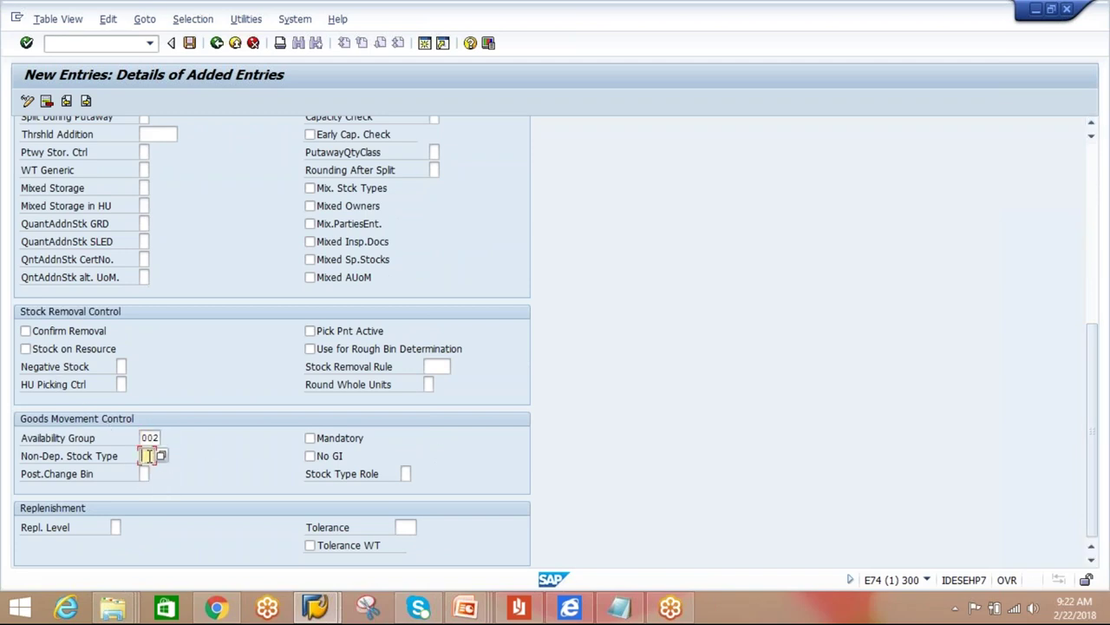
pyautogui.click(149, 473)
# - Set the stock type role of the BLCK storage type to N, Normal Stock
pyautogui.click(405, 473)
pyautogui.click(414, 473)
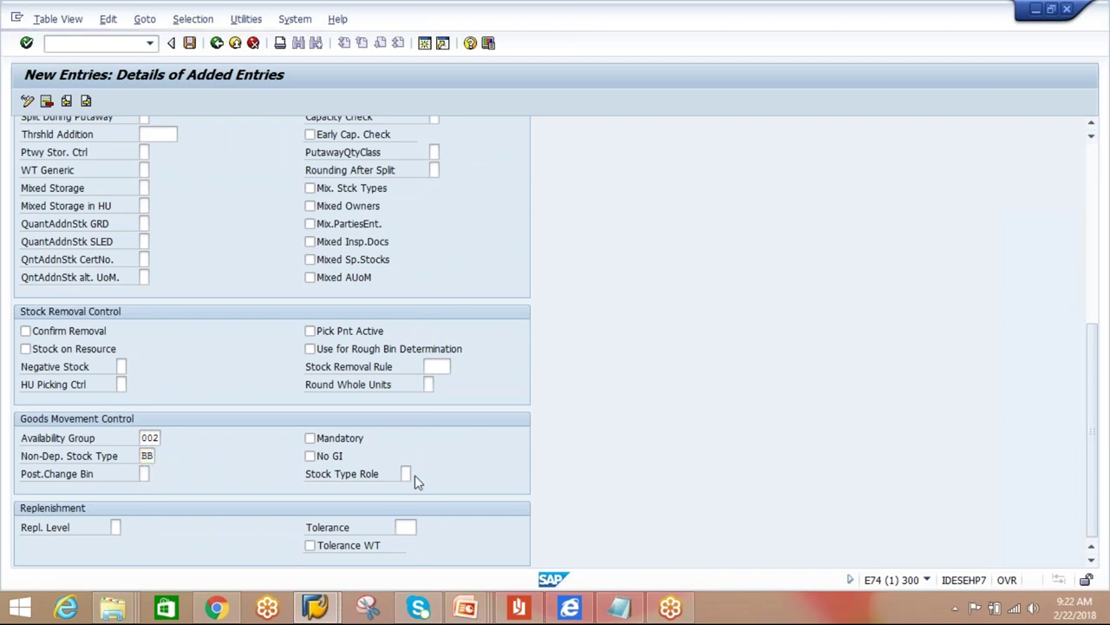
pyautogui.doubleClick(143, 212)
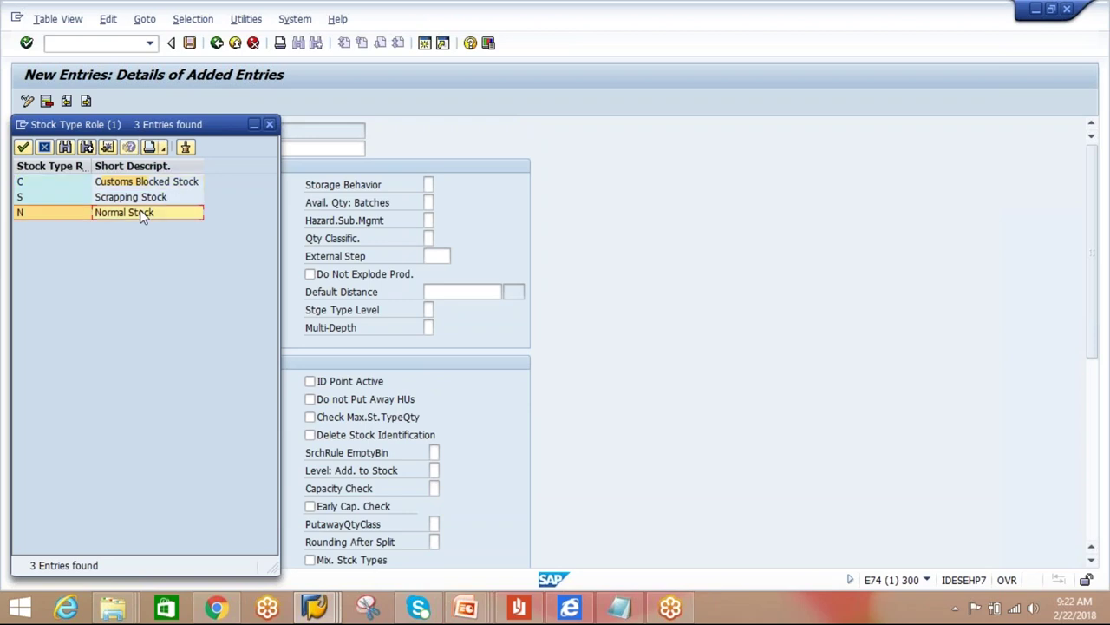
# - Enable putaway confirmation for the BLCK storage type and set its putaway rule to 4, General Storage Area
pyautogui.moveTo(1083, 384); pyautogui.dragTo(1092, 305)
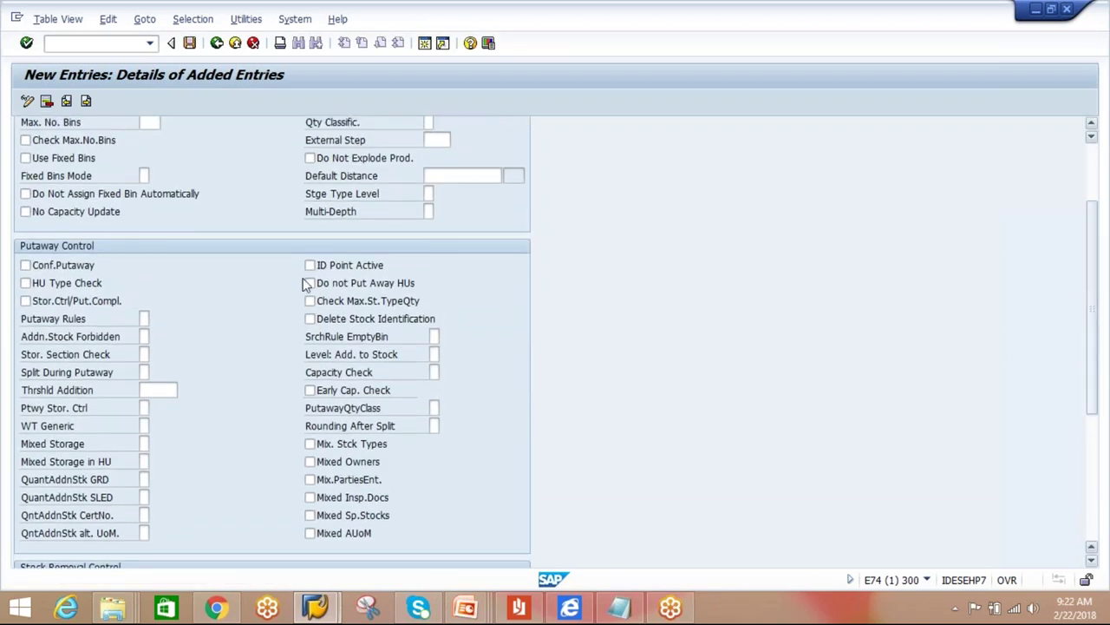
pyautogui.click(26, 267)
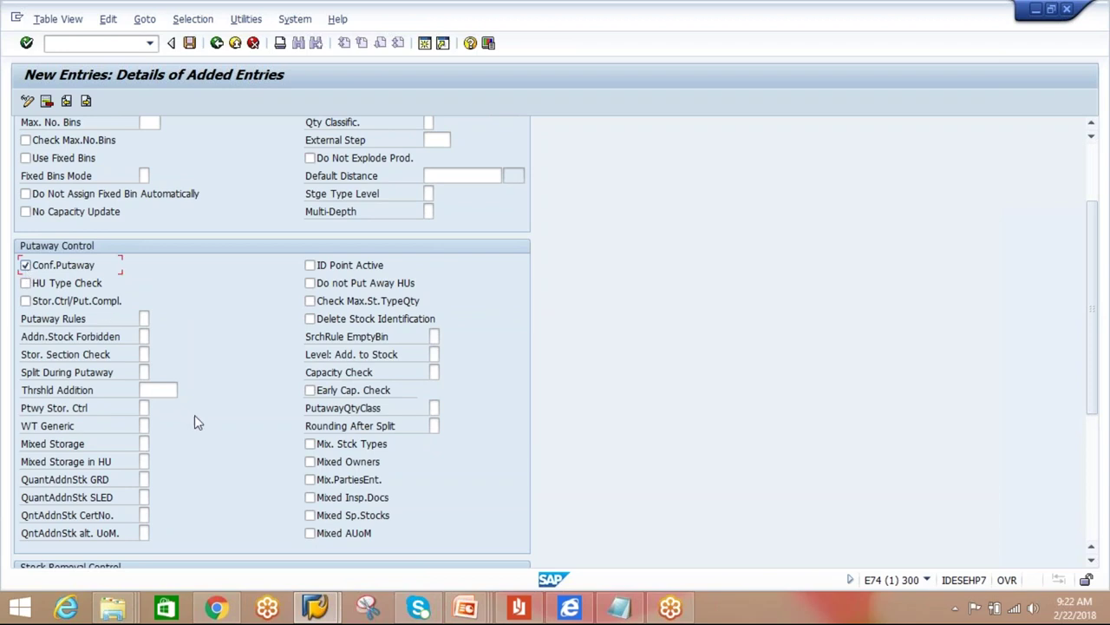
pyautogui.click(145, 318)
pyautogui.click(155, 318)
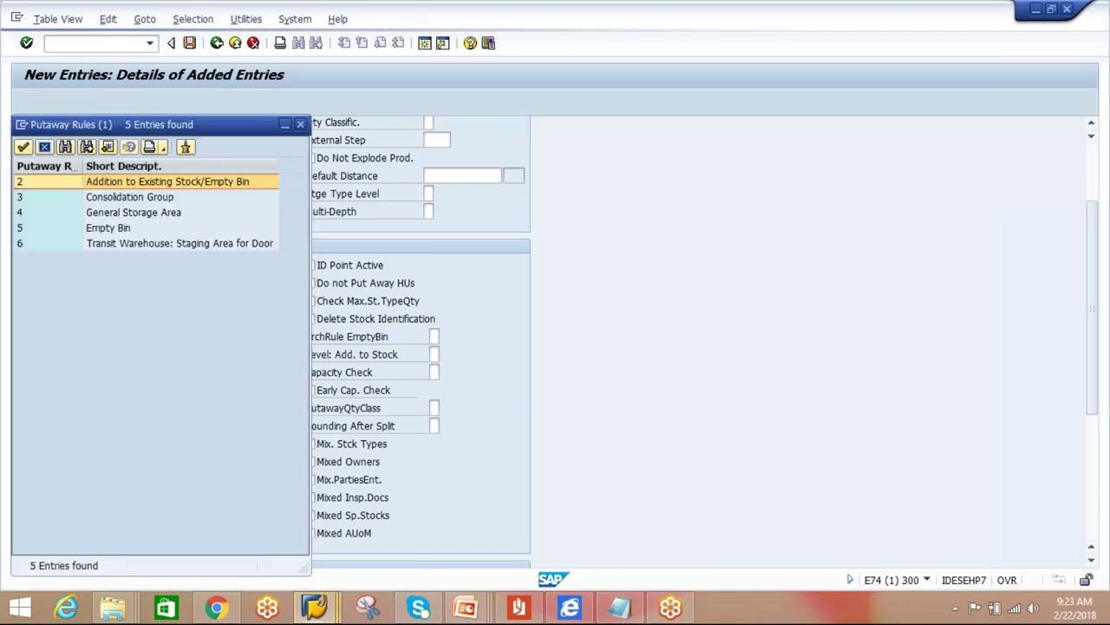
pyautogui.click(139, 213)
pyautogui.doubleClick(139, 212)
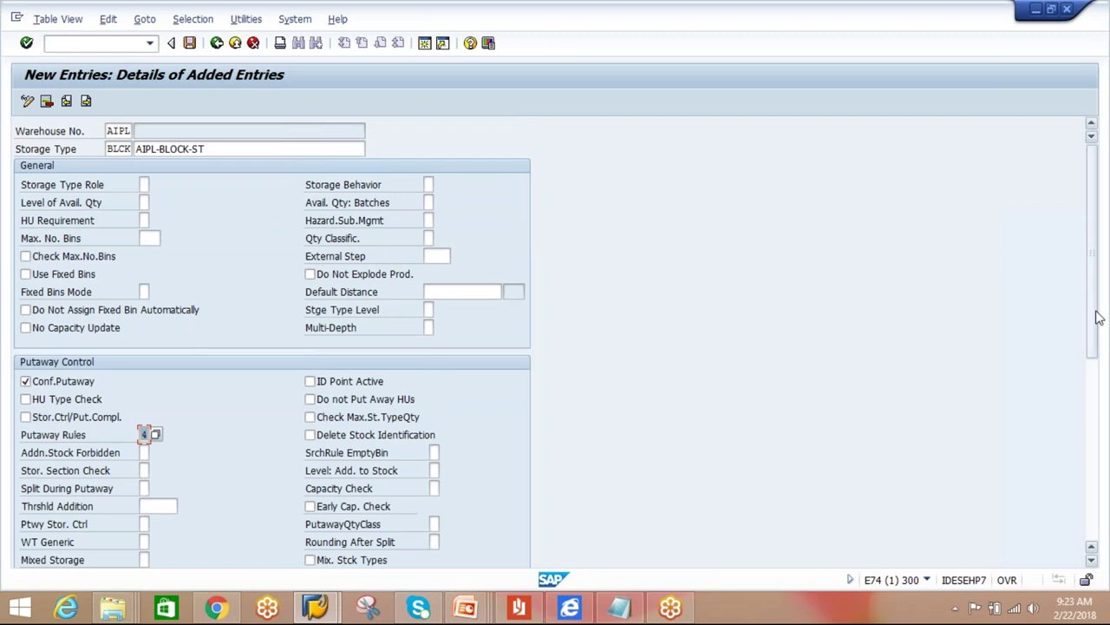
# - Enable removal confirmation for the BLCK storage type and save the entry
pyautogui.moveTo(1098, 318); pyautogui.dragTo(1109, 449)
pyautogui.click(25, 426)
pyautogui.click(189, 42)
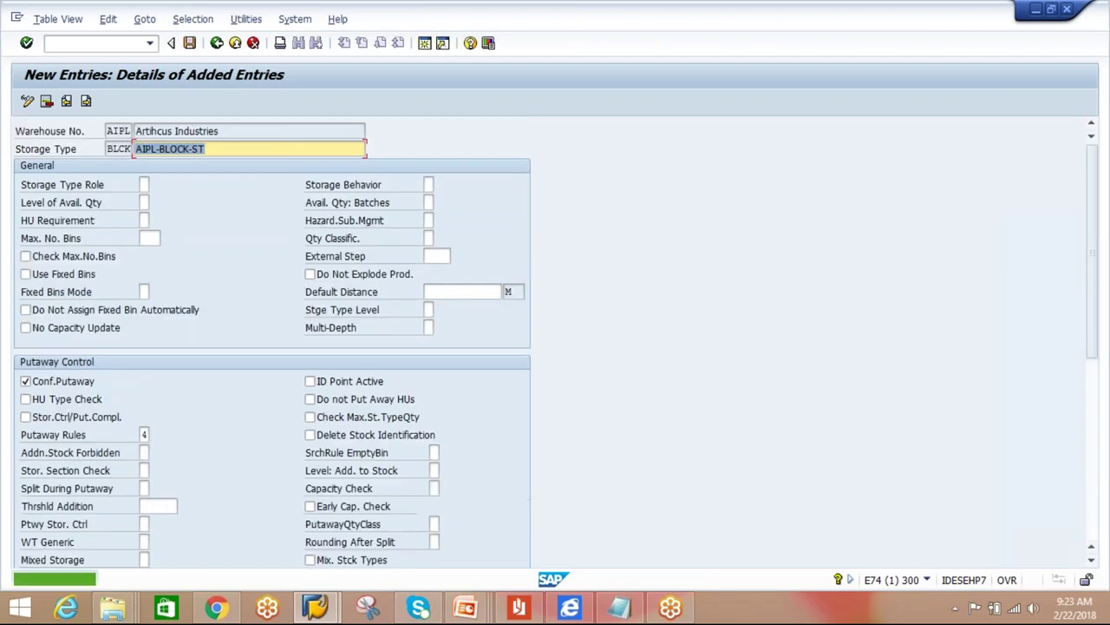
# - Return to the implementation guide and open Configure Stock Type from Configure Availability Group for Putaway under Goods Receipt Process
pyautogui.click(217, 44)
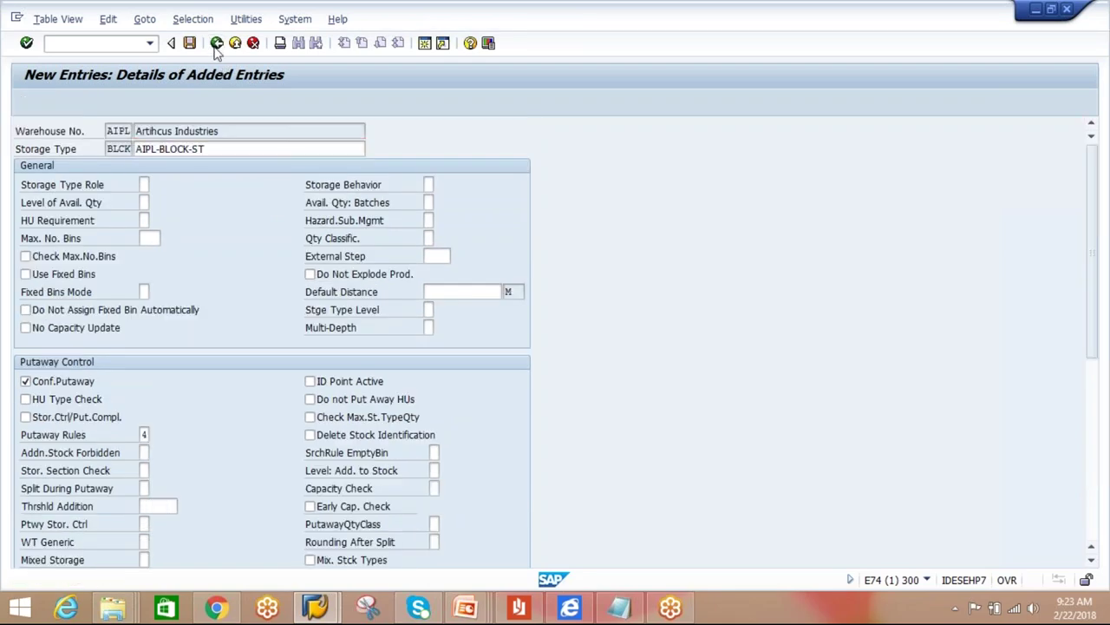
pyautogui.click(217, 43)
pyautogui.click(217, 43)
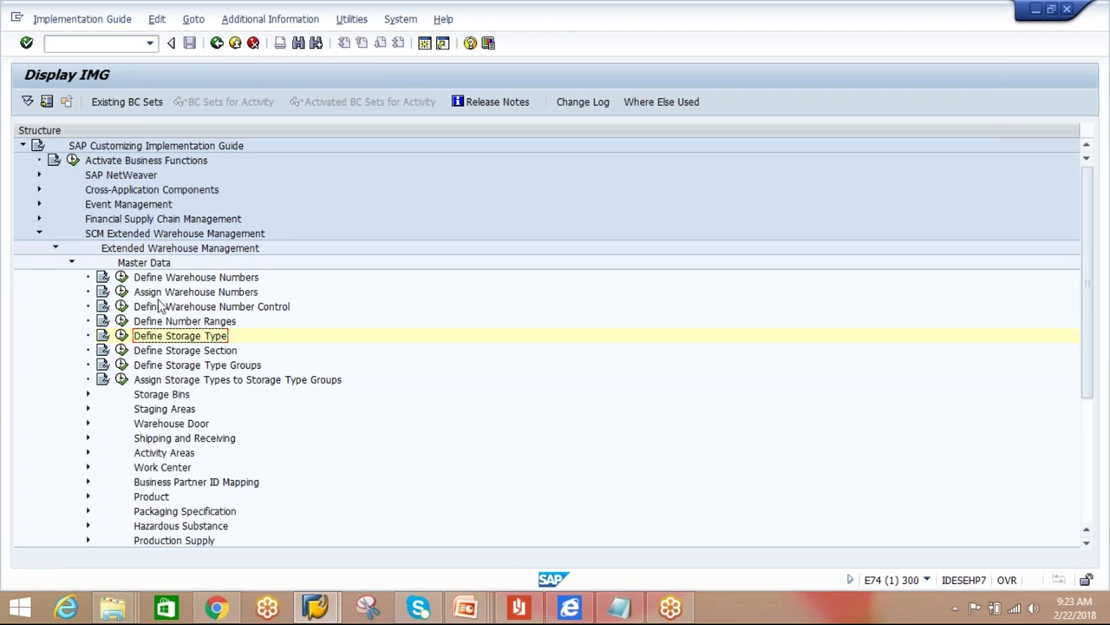
pyautogui.click(72, 262)
pyautogui.click(191, 278)
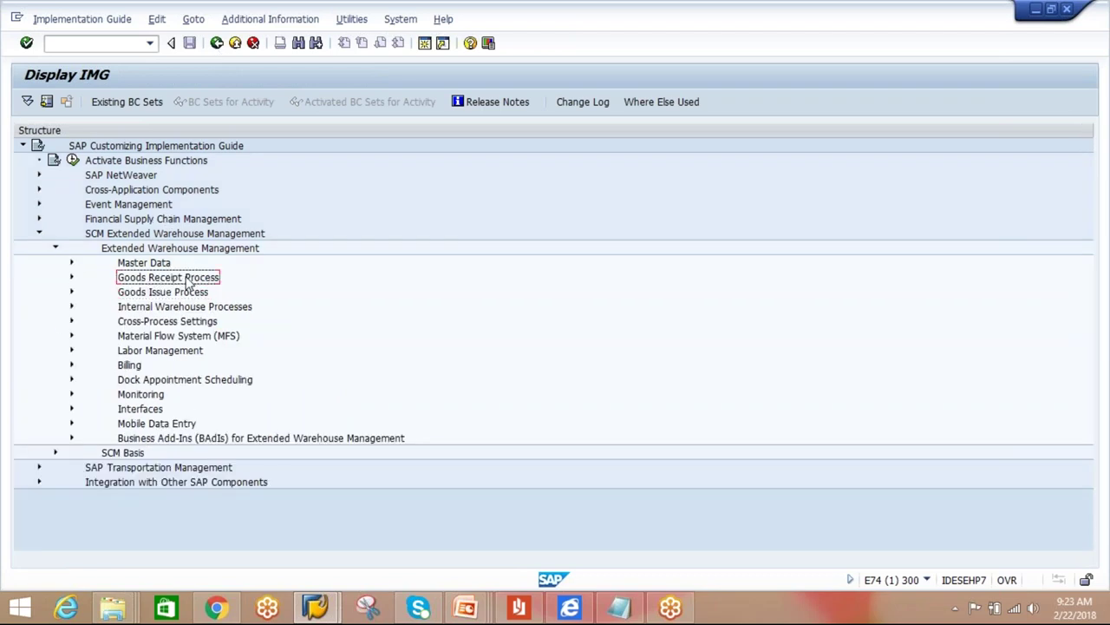
pyautogui.click(72, 277)
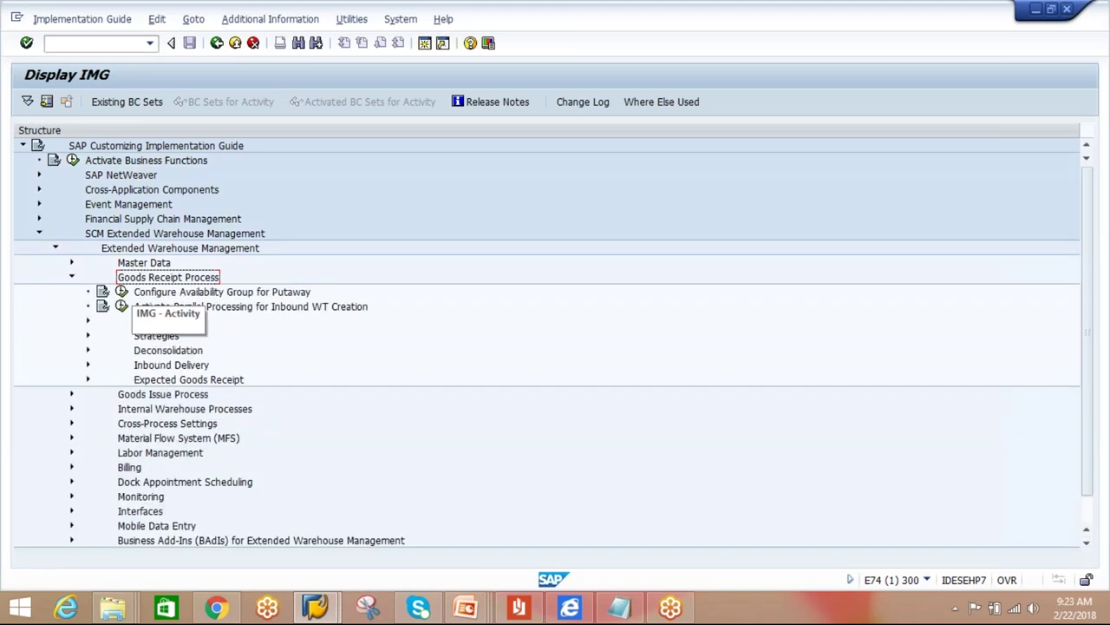
pyautogui.click(121, 292)
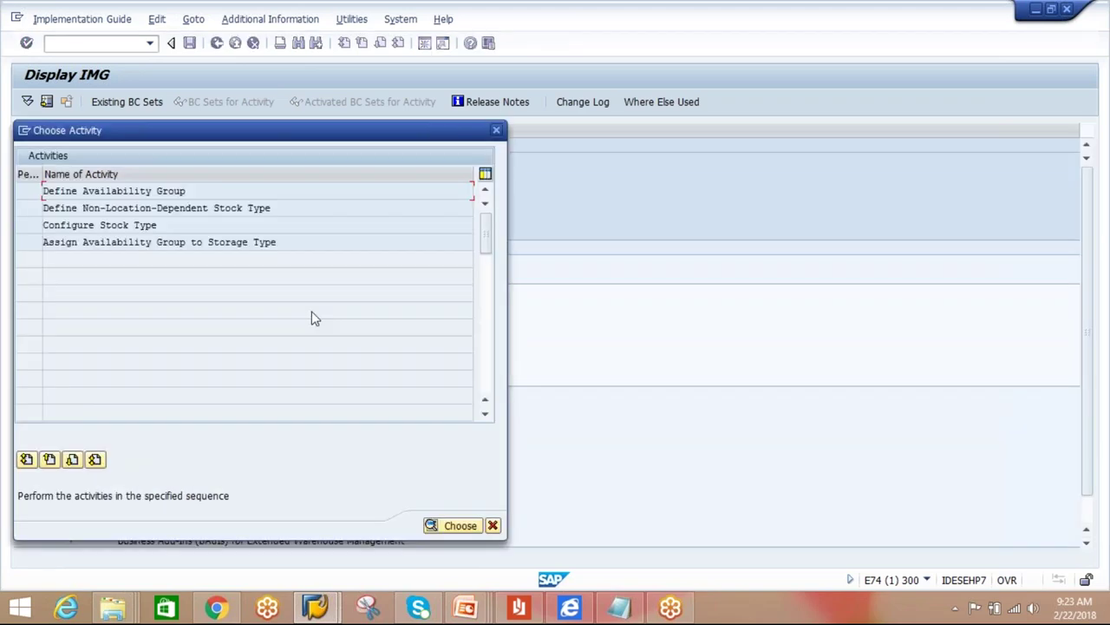
pyautogui.doubleClick(143, 224)
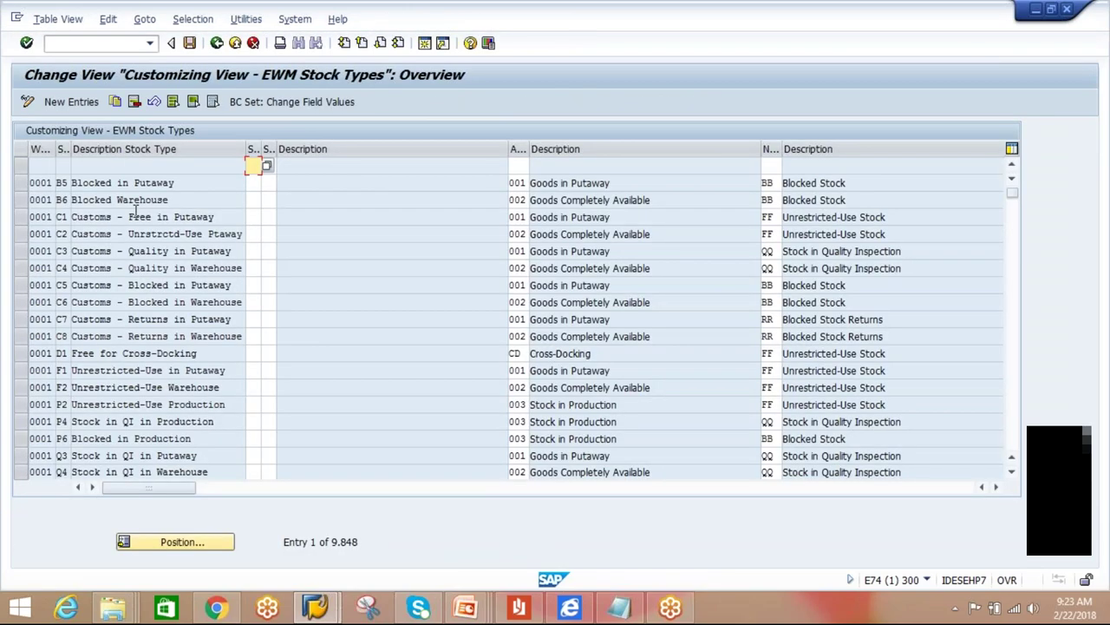
# - Filter the EWM stock types by field contents to show only the entries of warehouse number AIPL
pyautogui.click(194, 20)
pyautogui.click(210, 43)
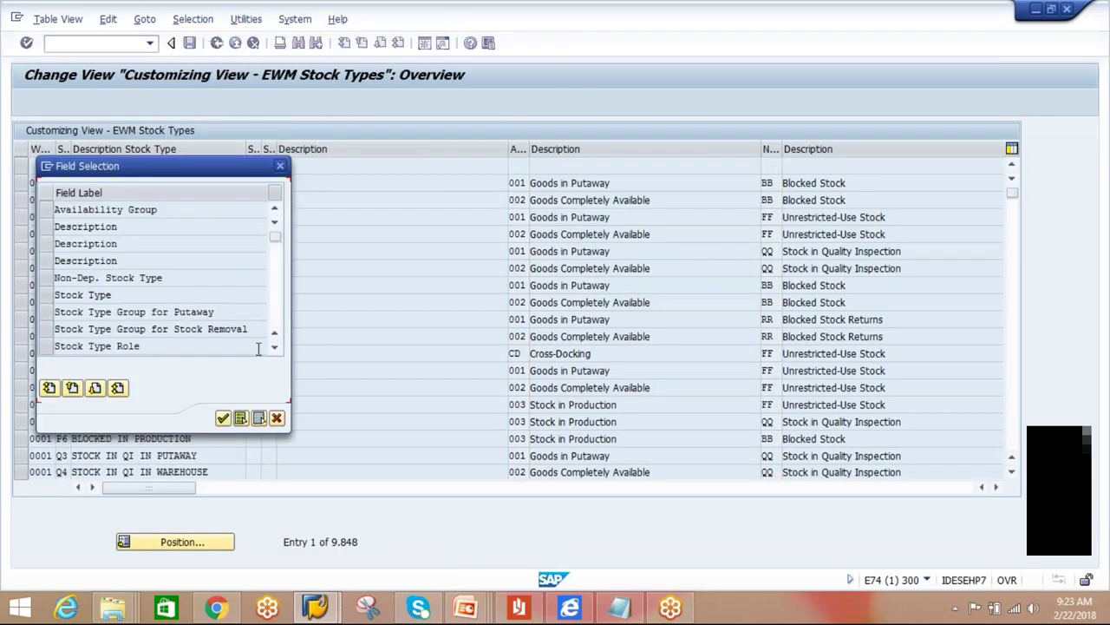
pyautogui.scroll(-5, 274, 351)
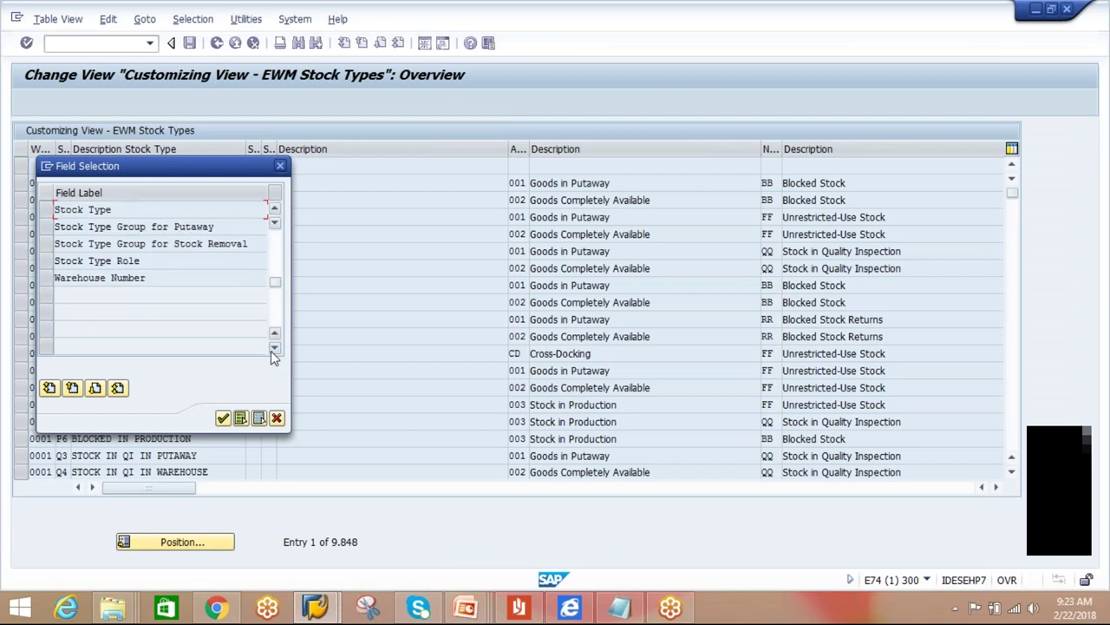
pyautogui.click(49, 277)
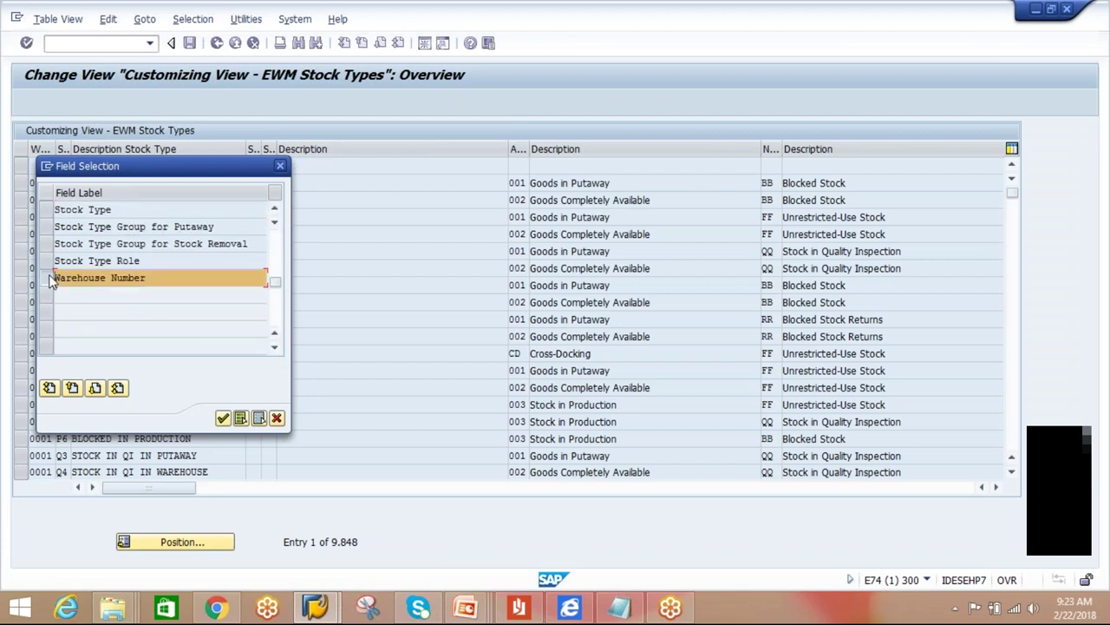
pyautogui.click(223, 418)
pyautogui.click(314, 211)
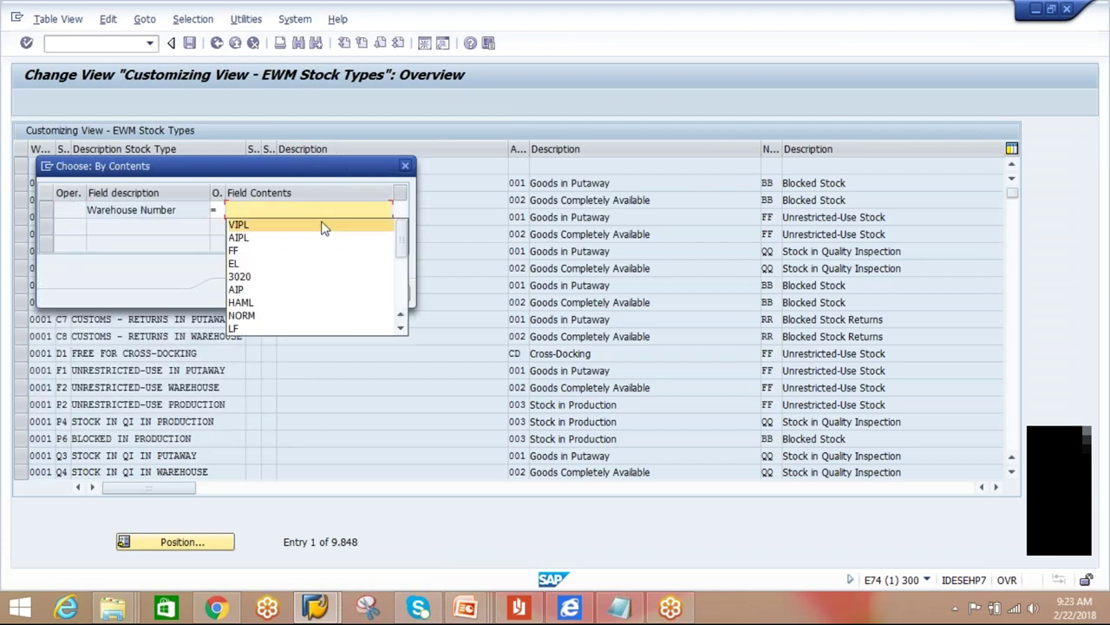
pyautogui.click(315, 238)
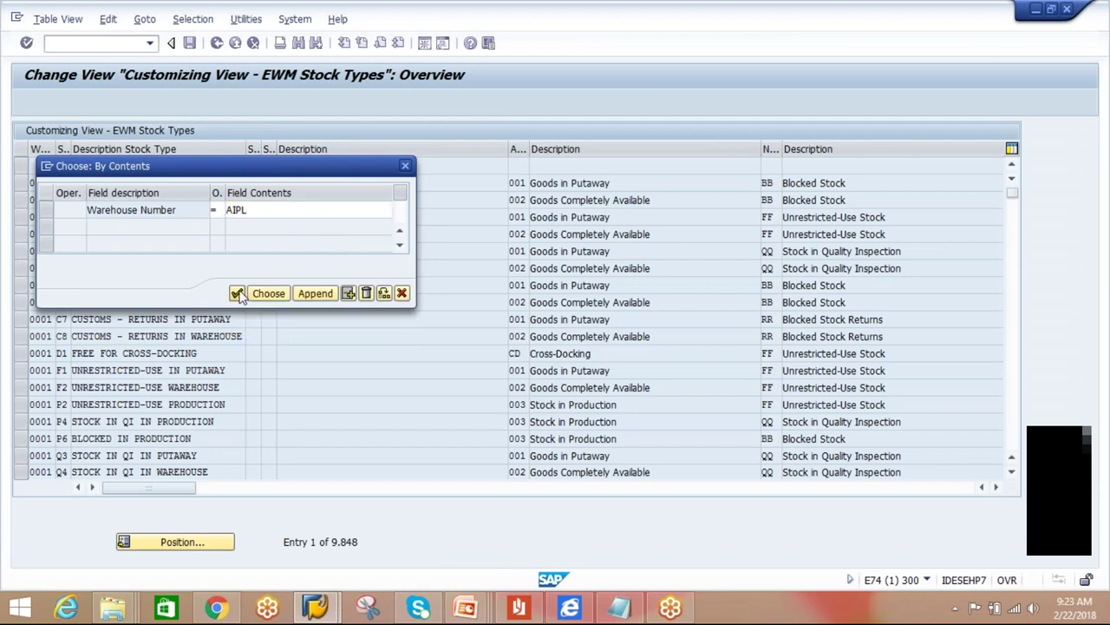
pyautogui.click(268, 294)
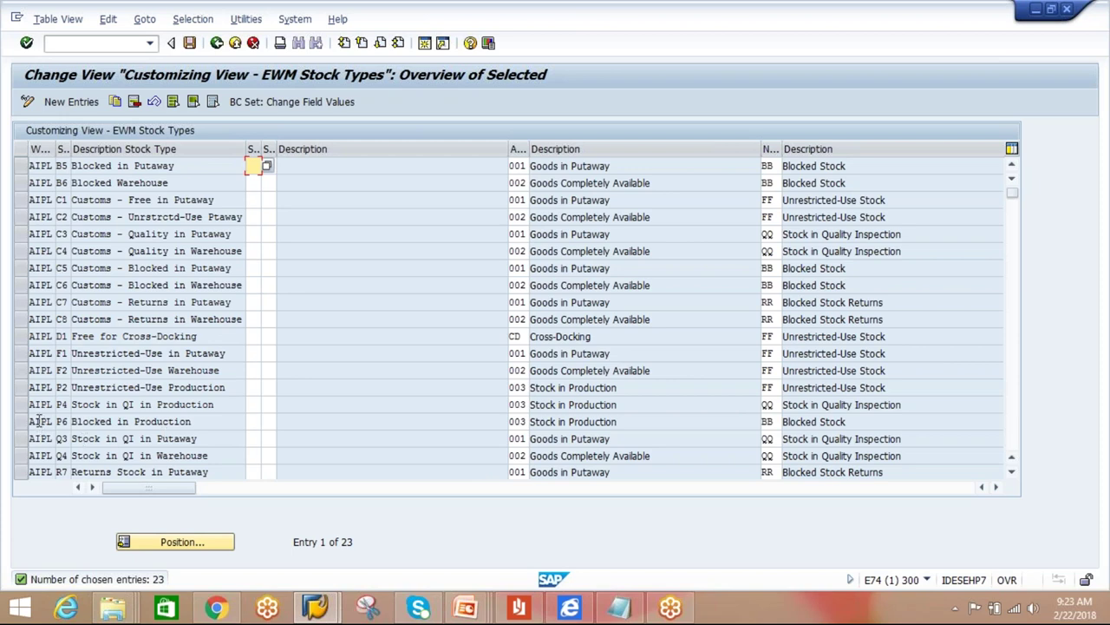
# - Mark stock types B6, Blocked Warehouse, and S6, Scrapping from Warehouse, and examine their availability groups and non-dependent stock types
pyautogui.click(21, 182)
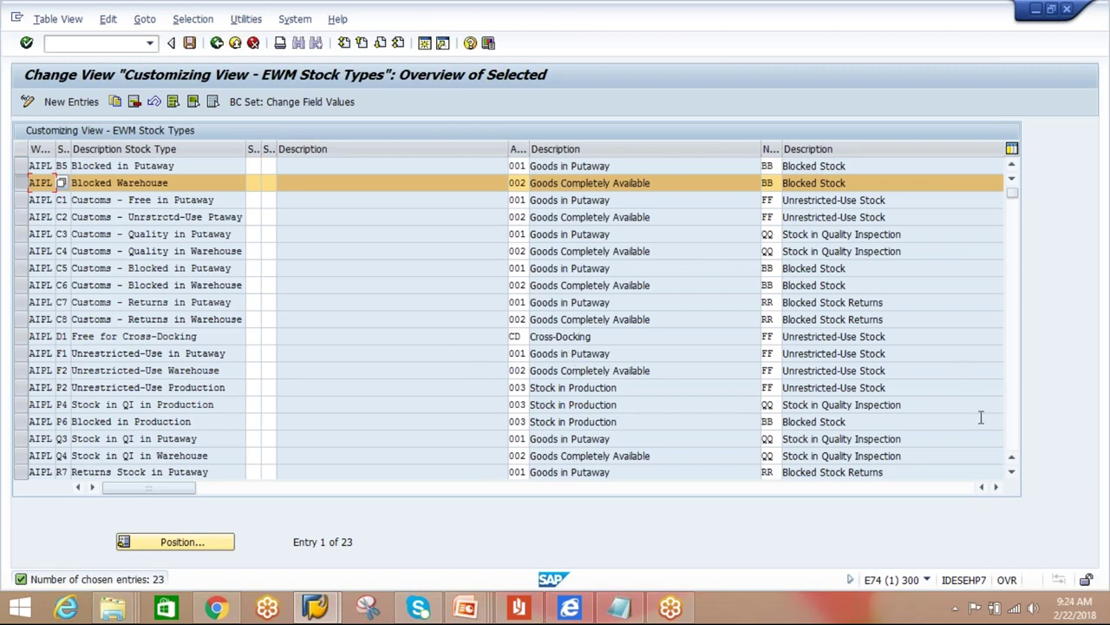
pyautogui.click(1013, 473)
pyautogui.click(1013, 472)
pyautogui.click(1013, 473)
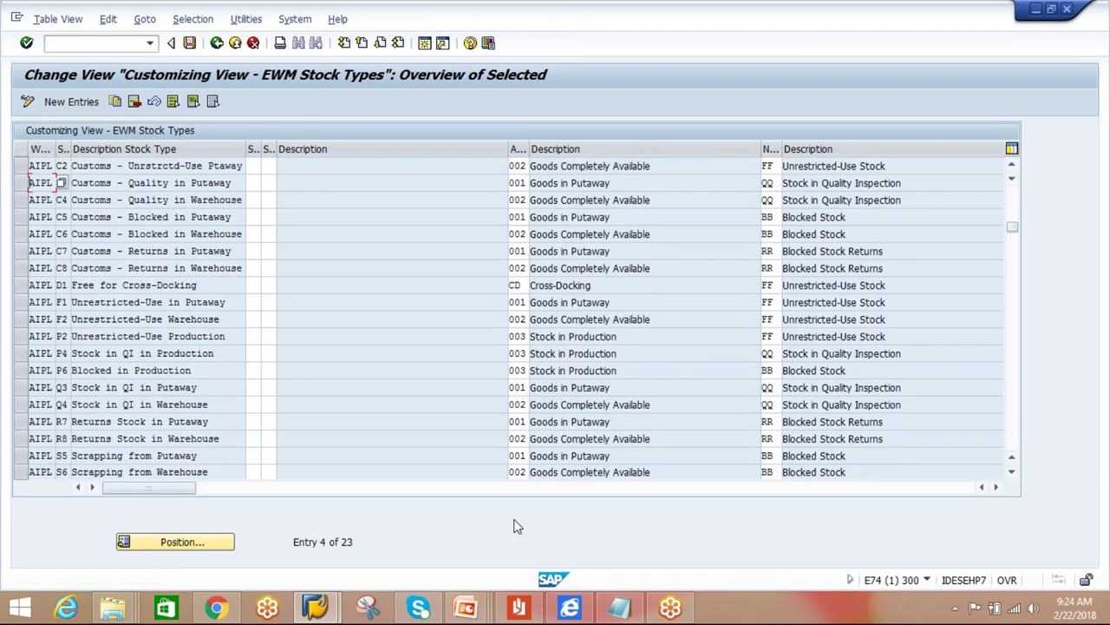
pyautogui.click(21, 473)
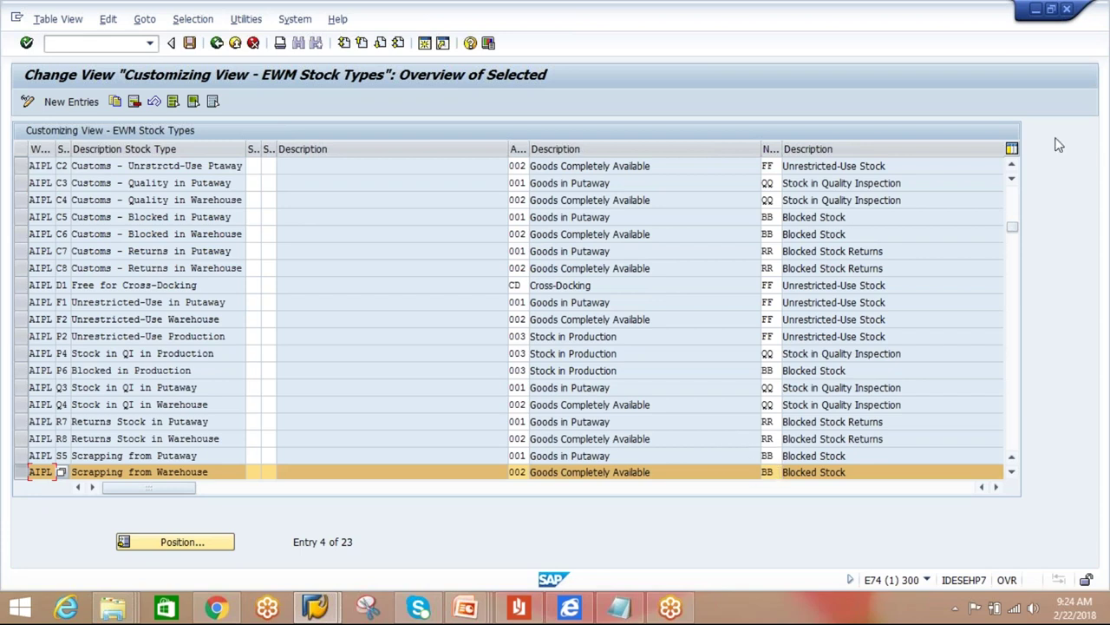
pyautogui.click(1012, 166)
pyautogui.click(1012, 165)
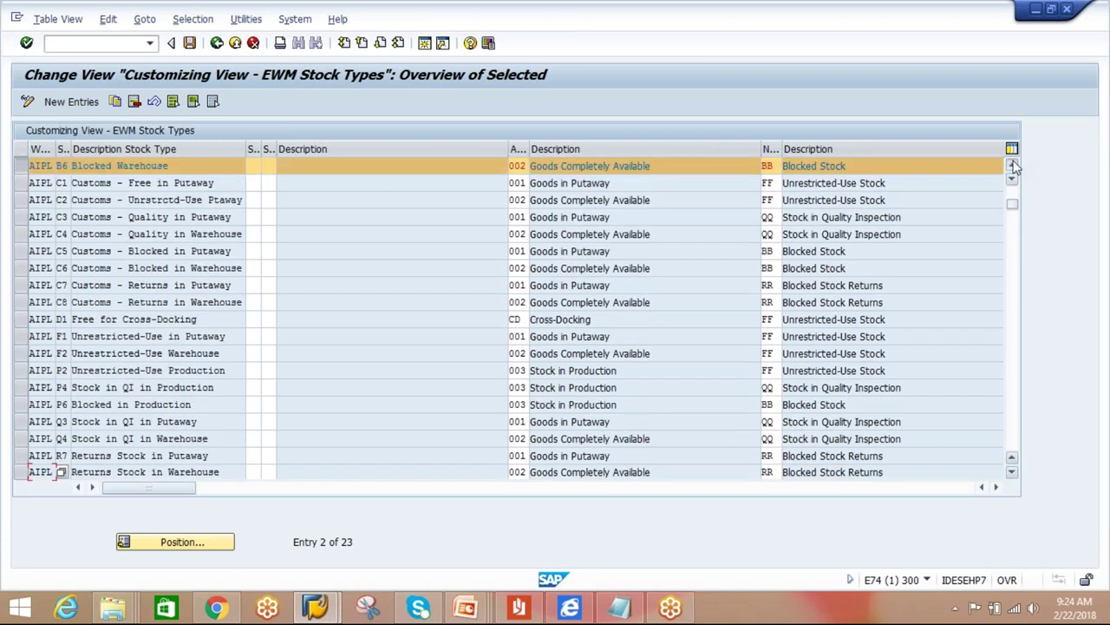
pyautogui.click(1012, 166)
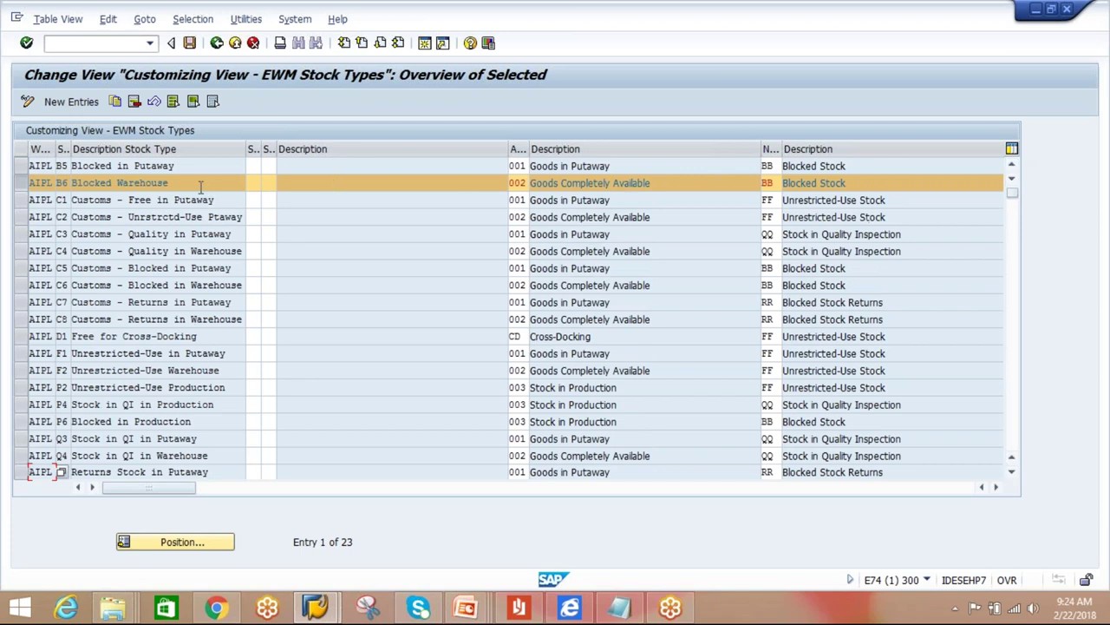
# - Check the stock type roles assigned to stock types B6 and S6 of warehouse AIPL
pyautogui.click(996, 486)
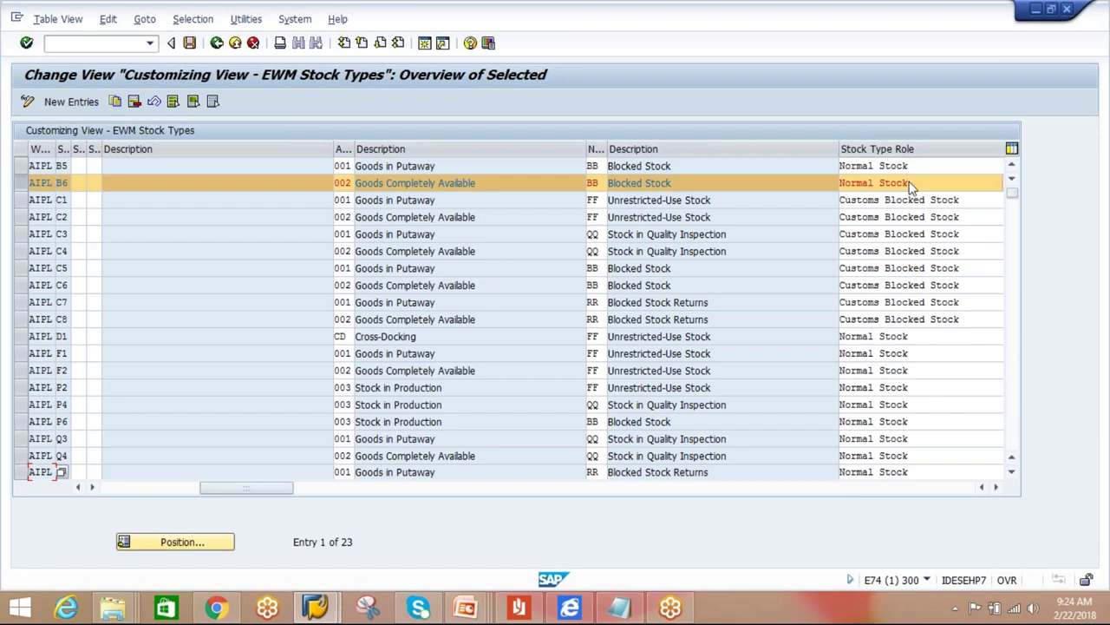
pyautogui.click(1011, 473)
pyautogui.click(1012, 472)
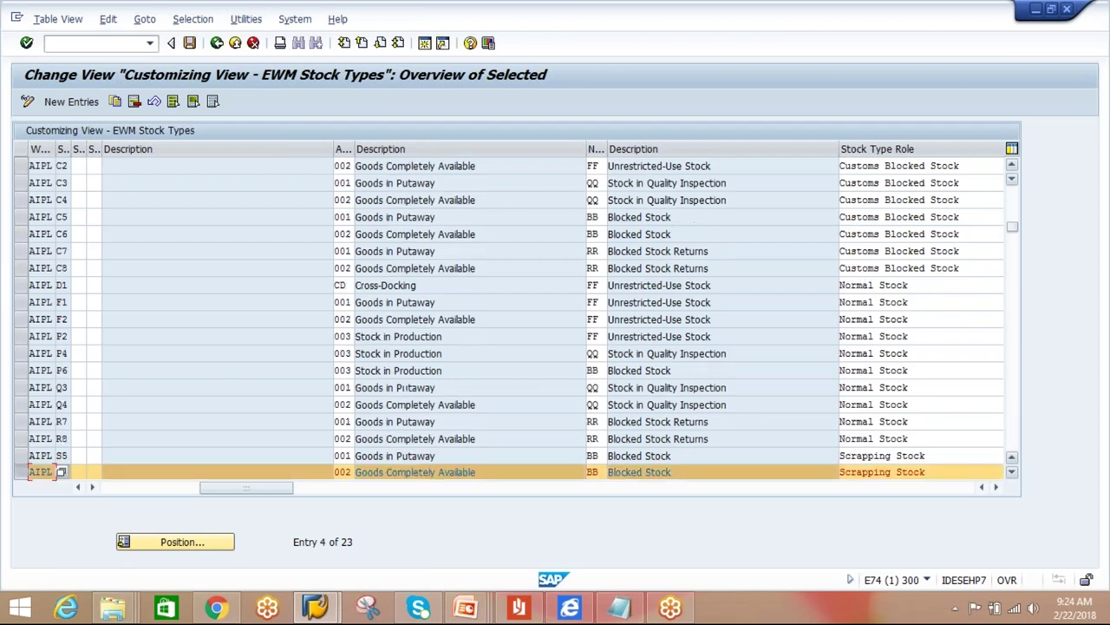
pyautogui.click(1012, 472)
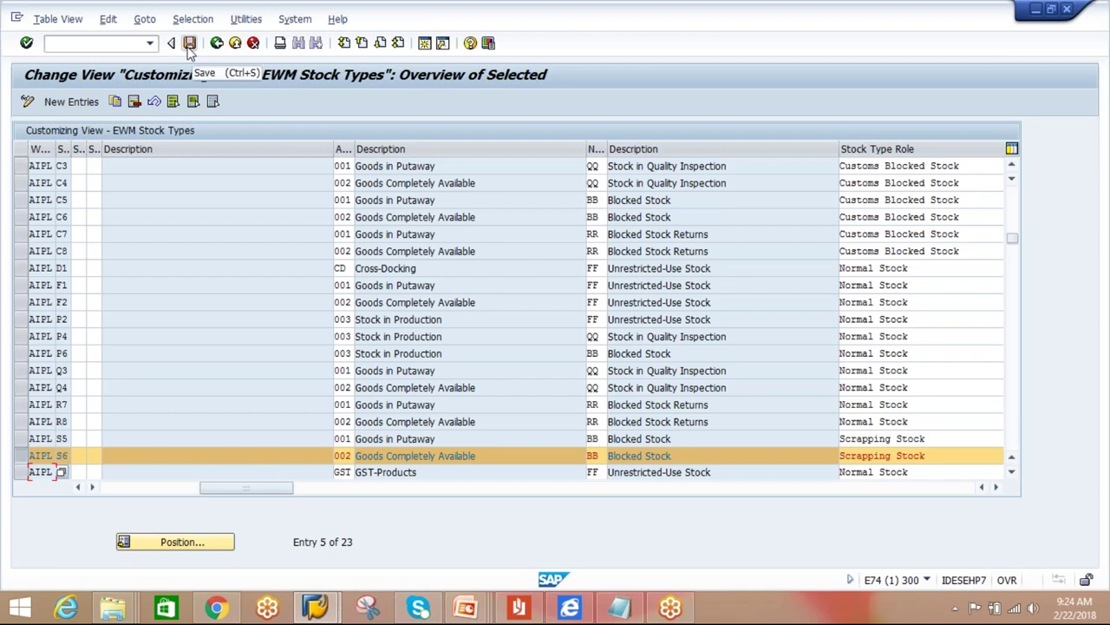
# - Leave the stock type customizing and implementation guide, and open storage bin creation with transaction /n/scwm/ls01
pyautogui.click(216, 43)
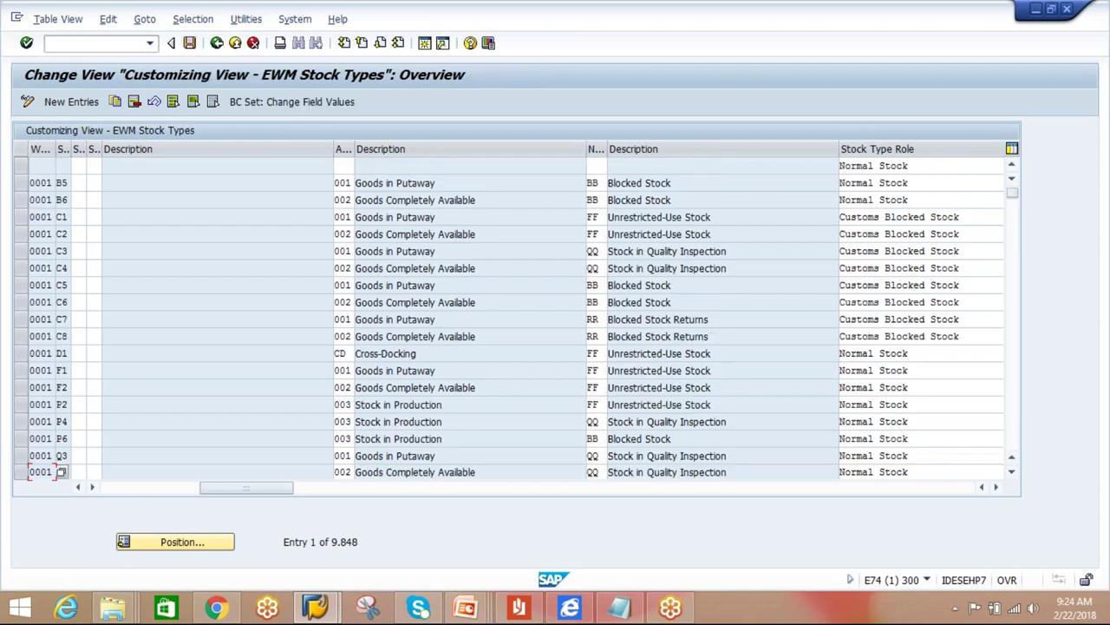
pyautogui.click(216, 44)
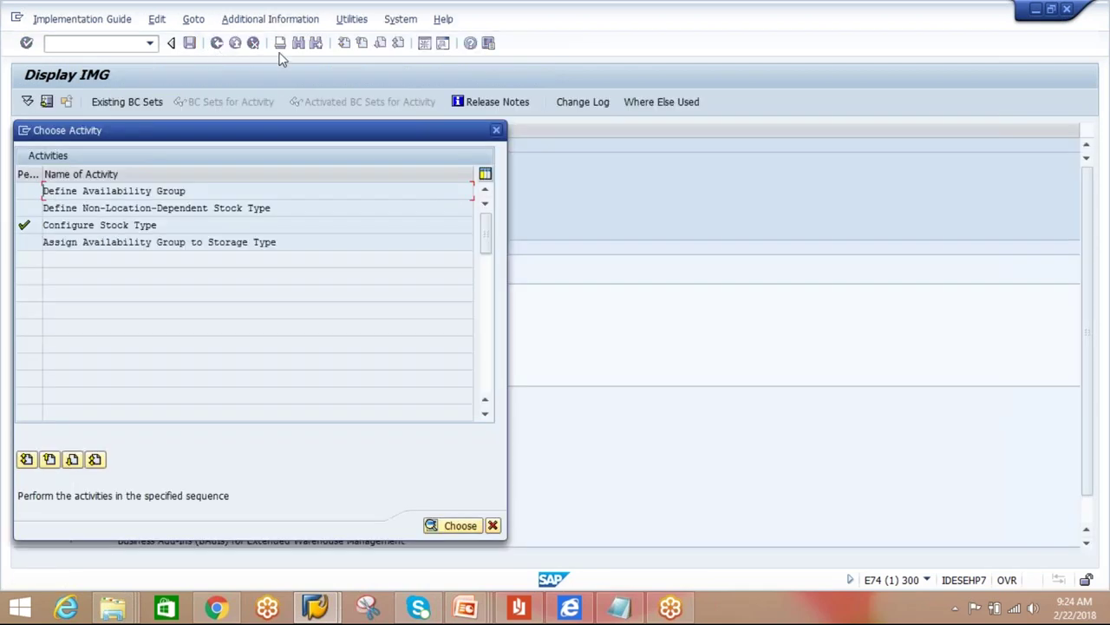
pyautogui.click(496, 130)
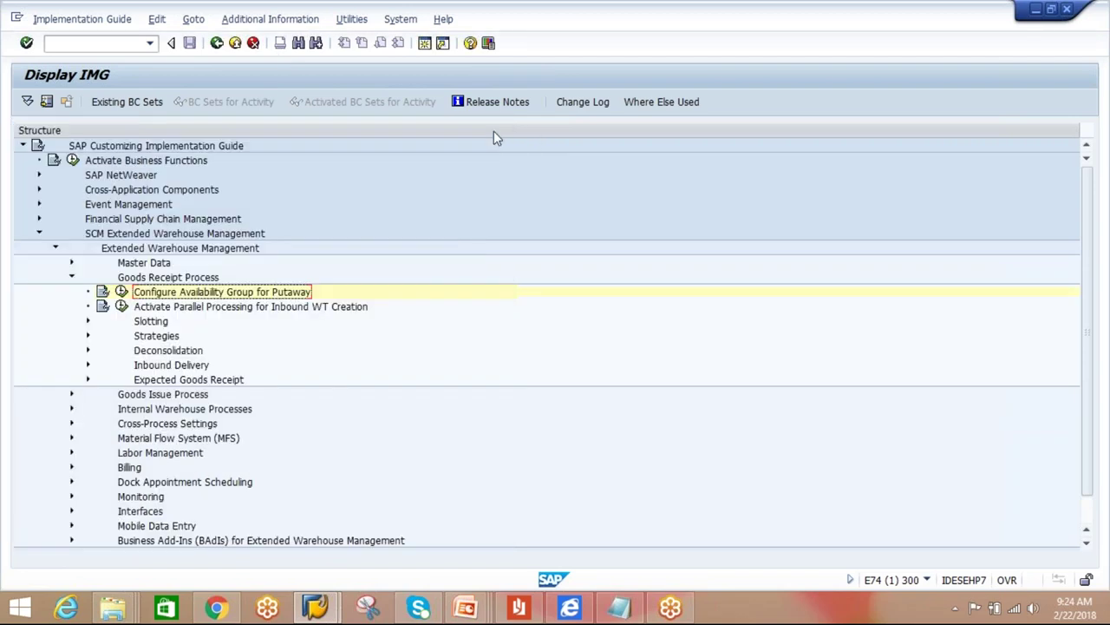
pyautogui.click(216, 43)
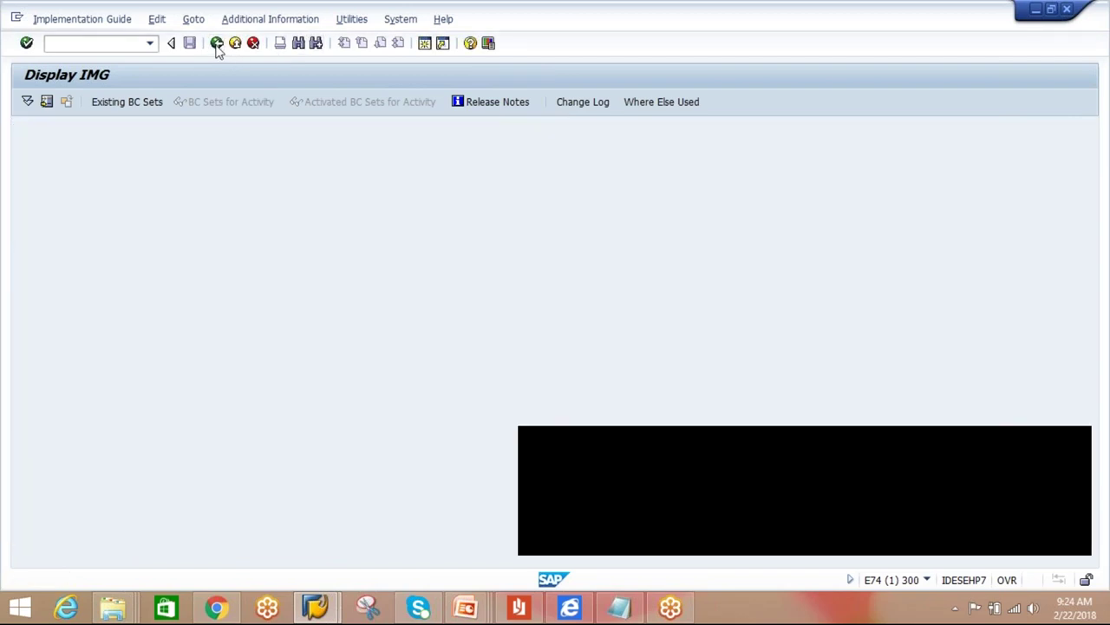
pyautogui.click(216, 43)
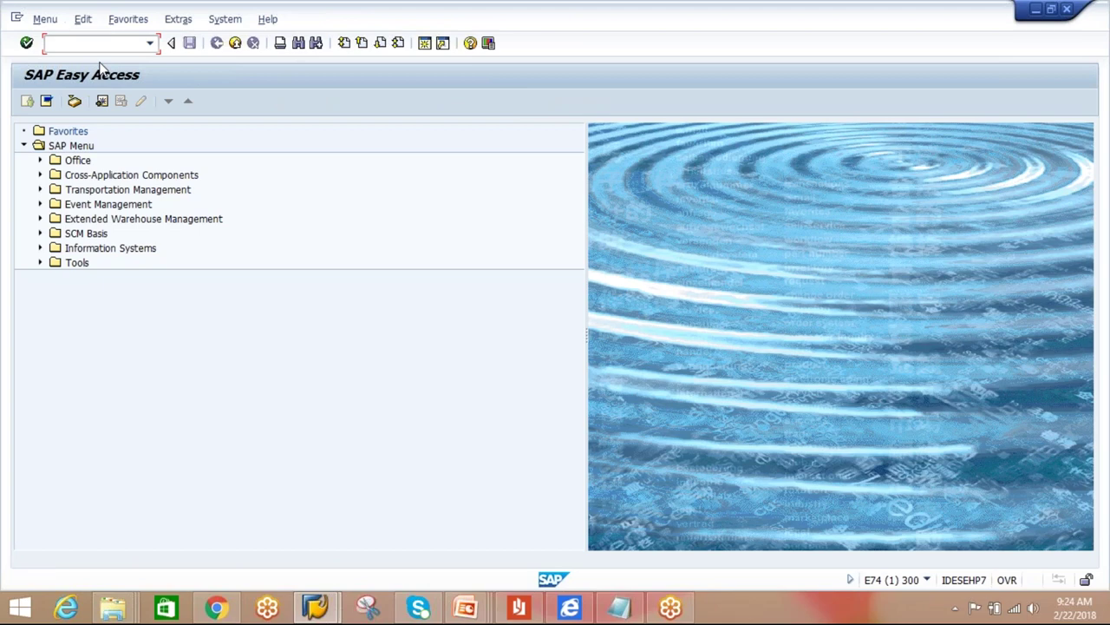
pyautogui.write('/n/scwm/ls01')
pyautogui.press('Return')
# - Enter warehouse AIPL and the name SCRAP-BIN for the new storage bin
pyautogui.click(118, 130)
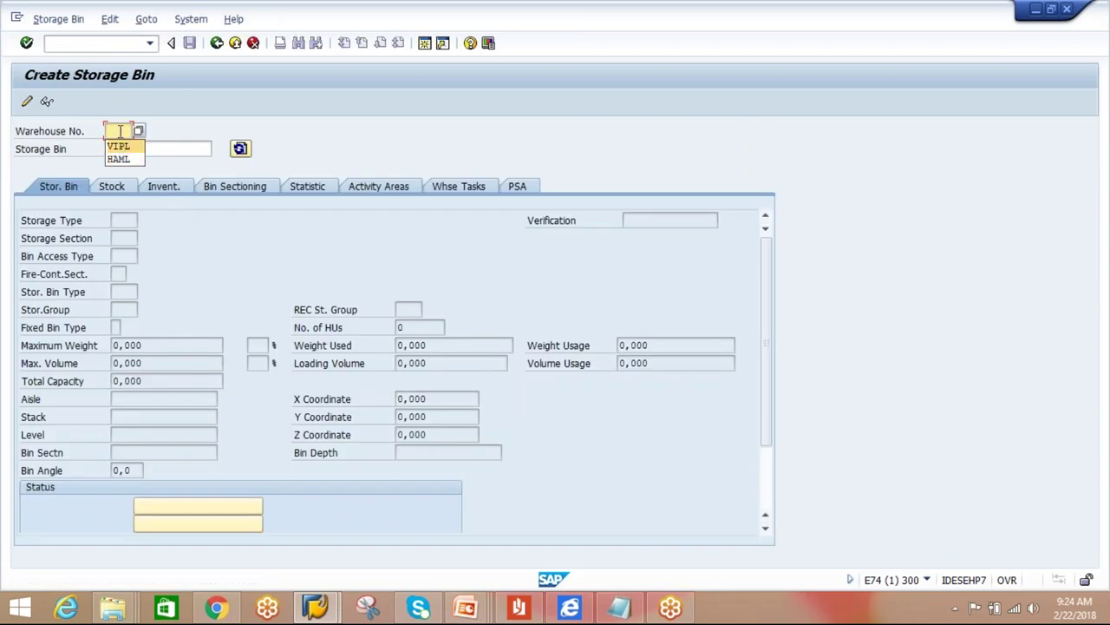
pyautogui.write('AIIP')
pyautogui.press('BackSpace')
pyautogui.write('PL')
pyautogui.click(158, 149)
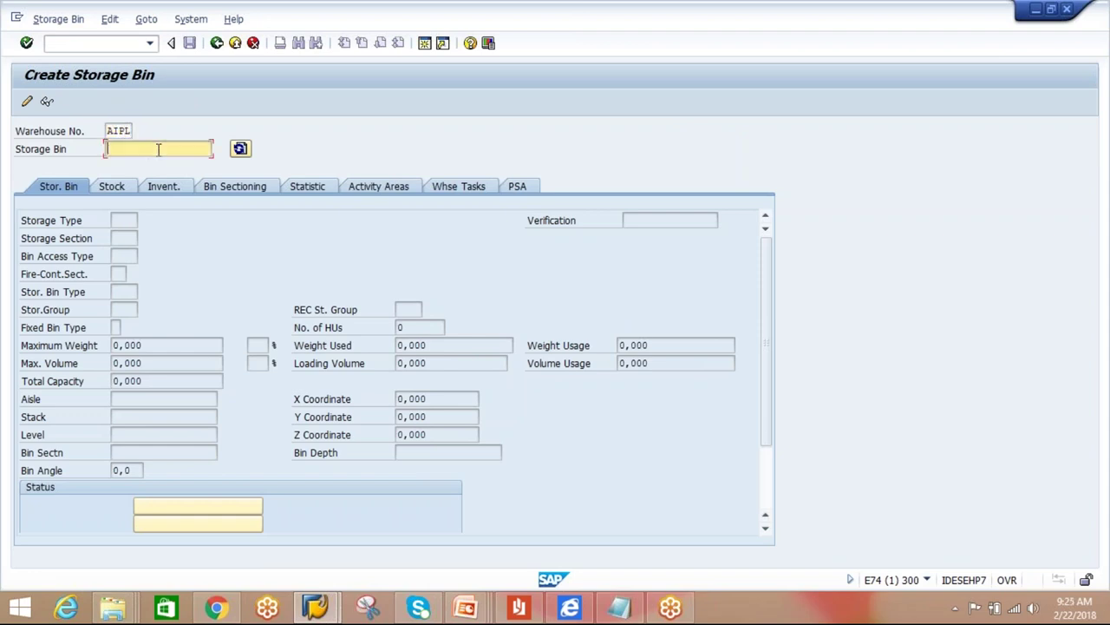
pyautogui.write('SCRAP-BIN')
pyautogui.press('Return')
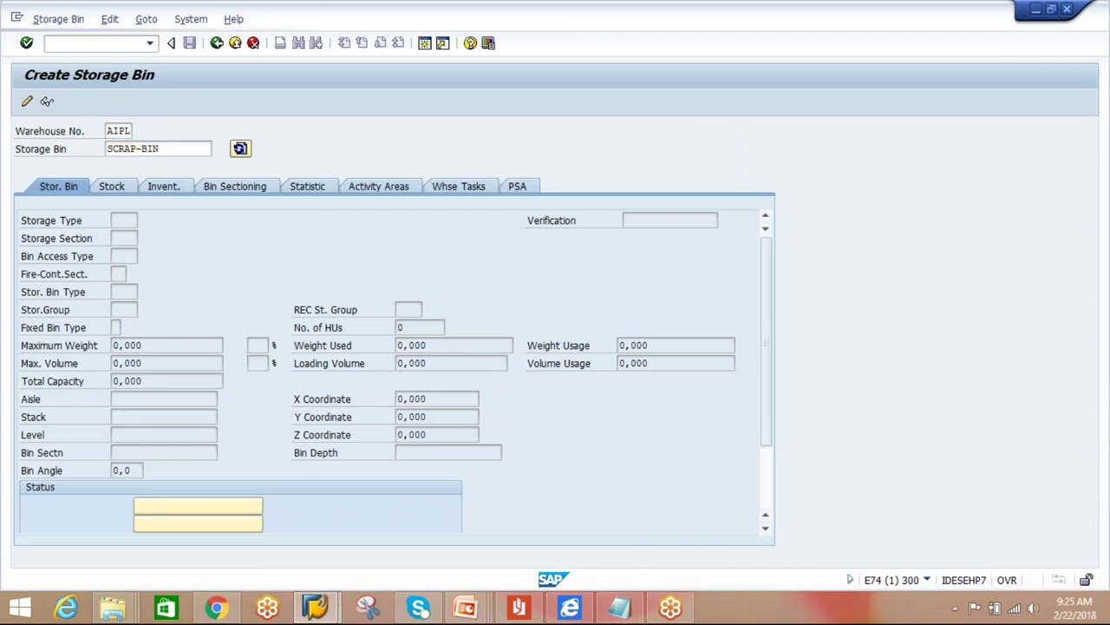
# - Assign storage type SRCP, AIPL-SCRAP-ST, to the SCRAP-BIN storage bin and save it
pyautogui.click(130, 219)
pyautogui.click(144, 220)
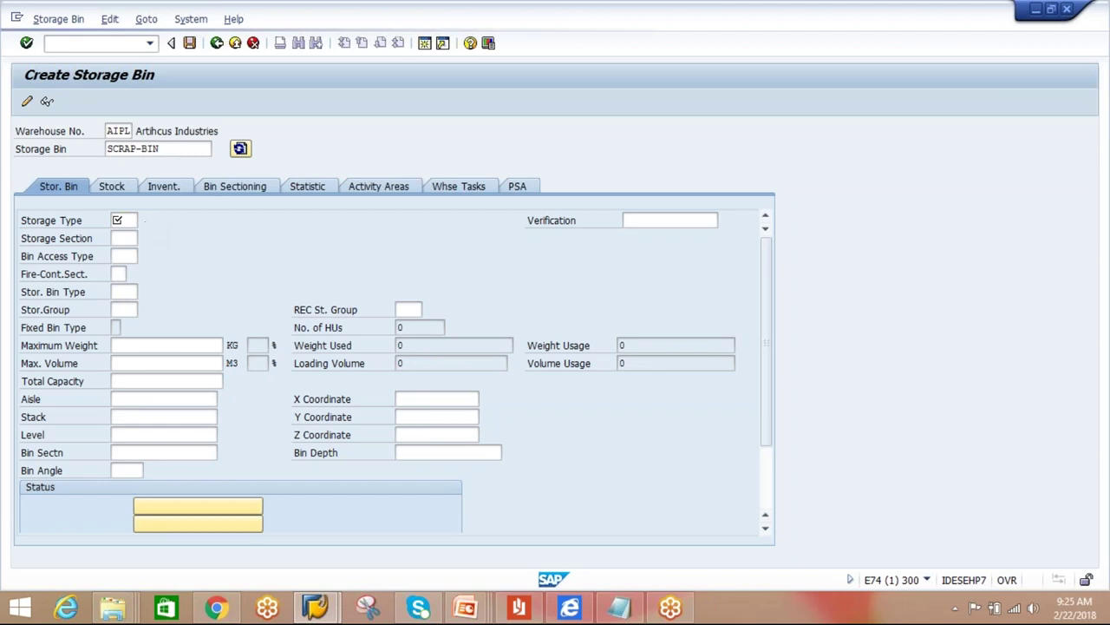
pyautogui.click(191, 336)
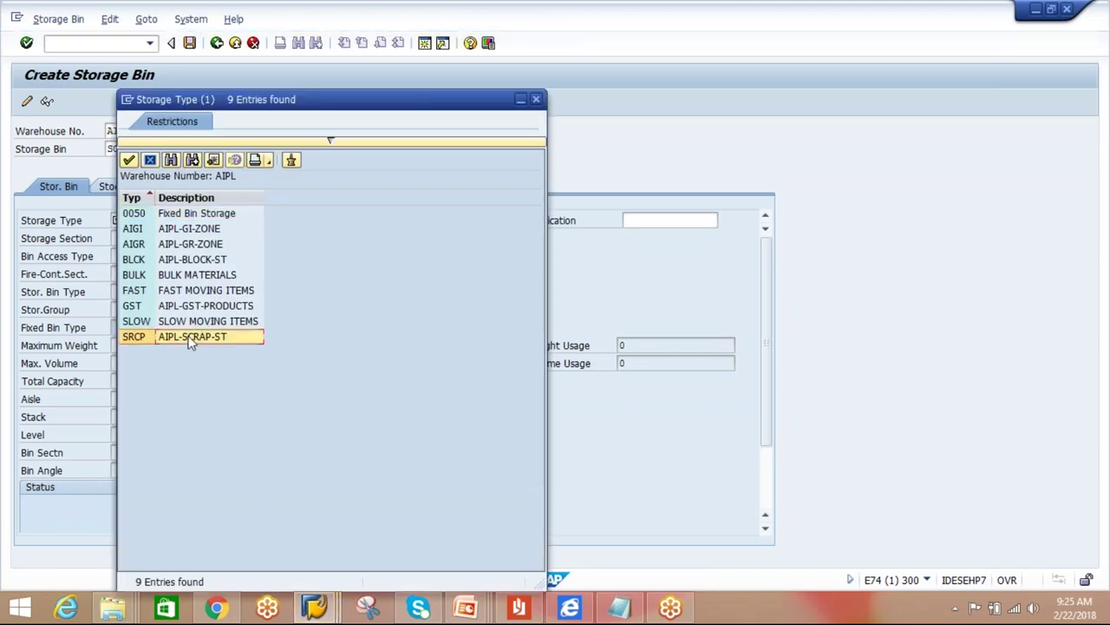
pyautogui.click(189, 43)
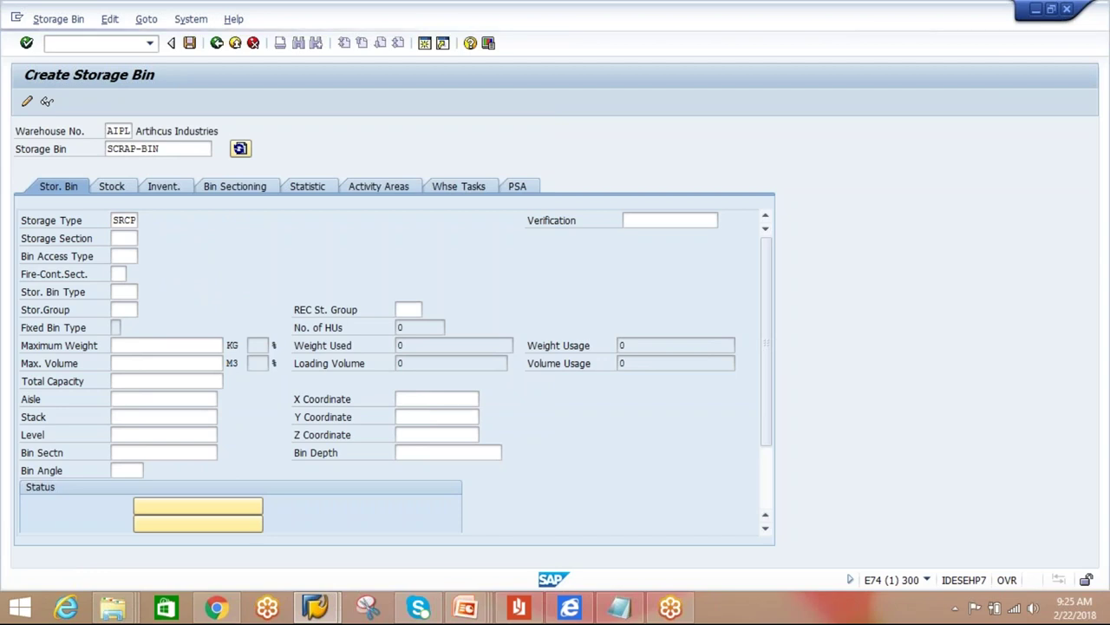
# - Create storage bin BLOCK-BIN in storage type BLCK, AIPL-BLOCK-ST, save it and leave storage bin creation
pyautogui.click(112, 151)
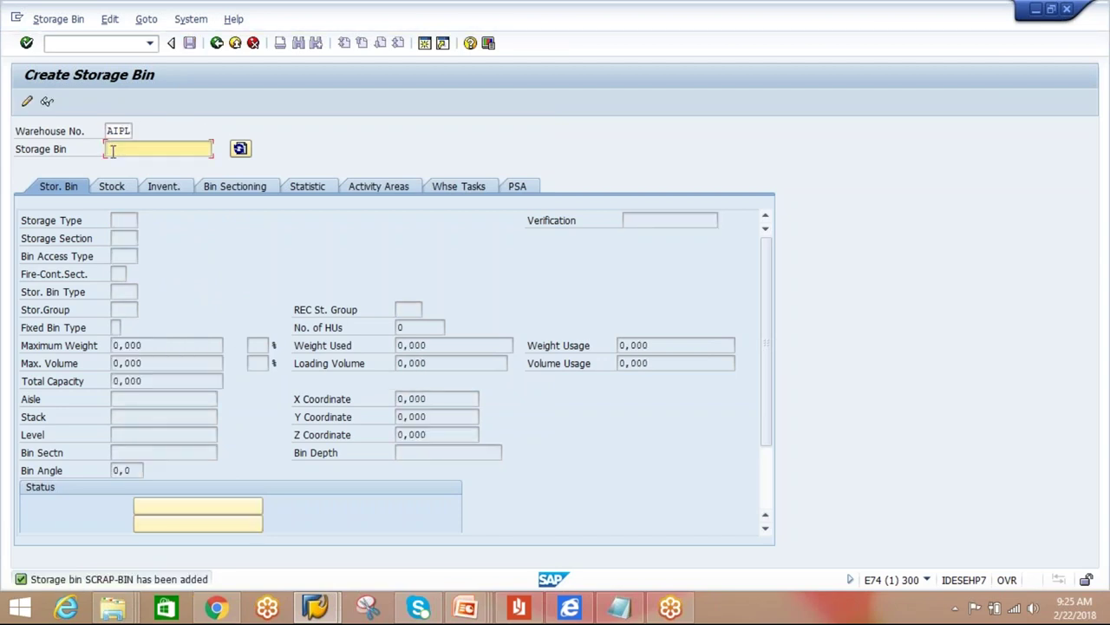
pyautogui.write('BLOCK-B')
pyautogui.press('Return')
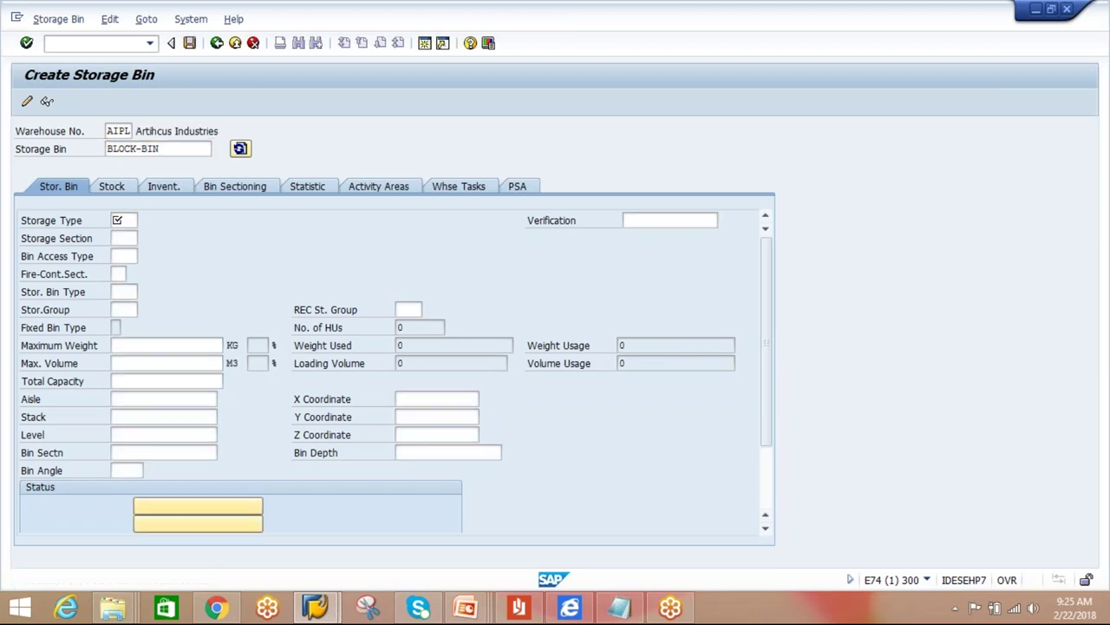
pyautogui.press('F4')
pyautogui.doubleClick(208, 259)
pyautogui.click(190, 43)
pyautogui.click(218, 43)
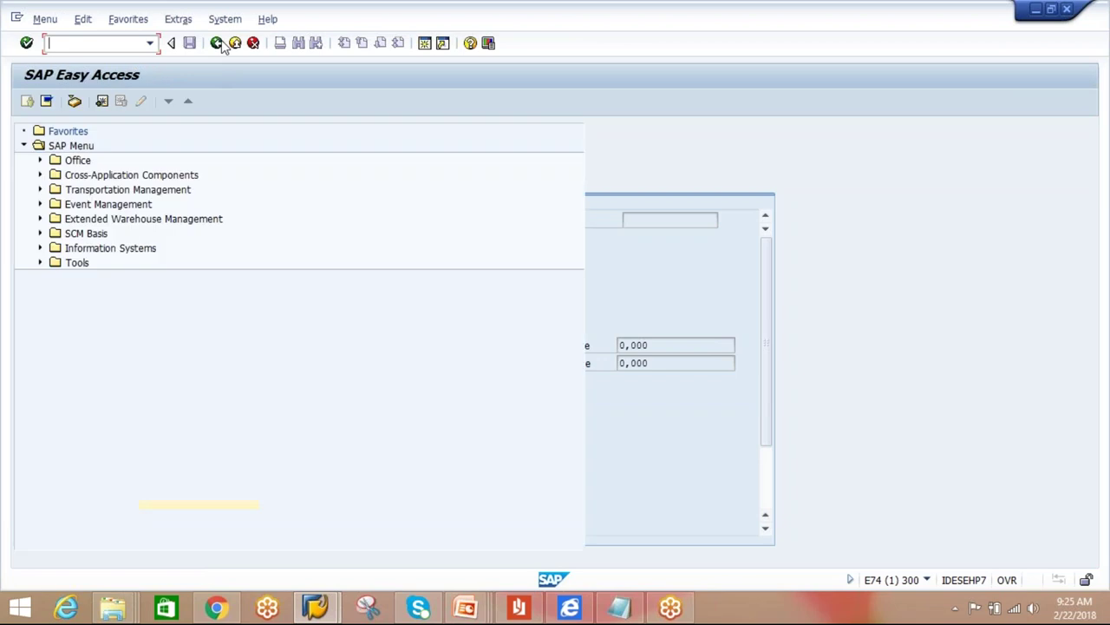
# - Switch to SAP Logon and open the EH7 connection to the ECC system
pyautogui.click(314, 607)
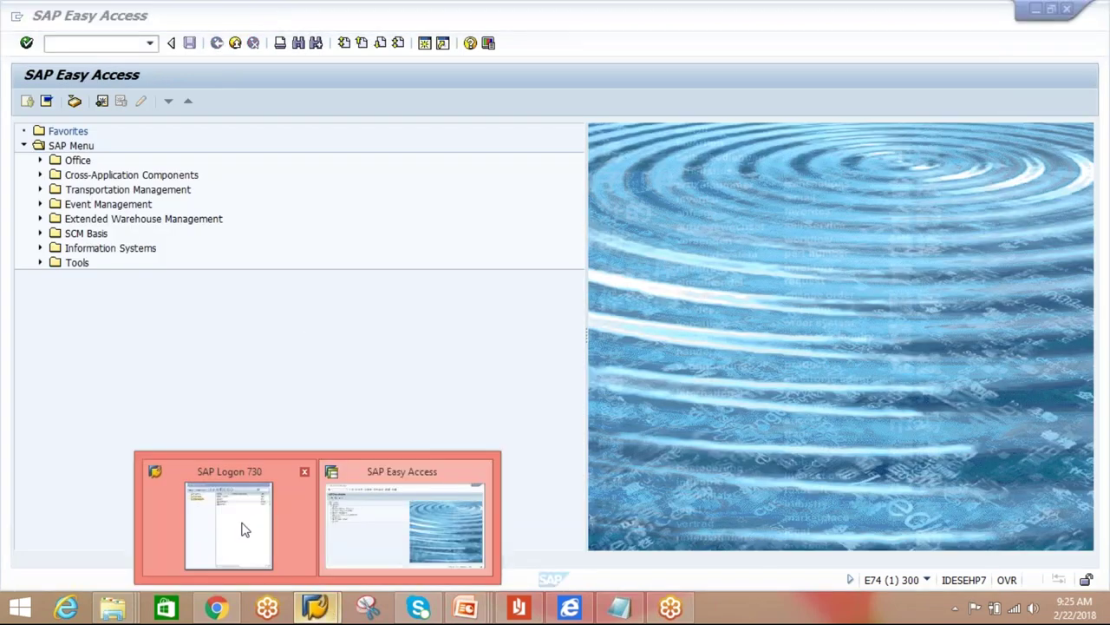
pyautogui.click(245, 530)
pyautogui.click(241, 132)
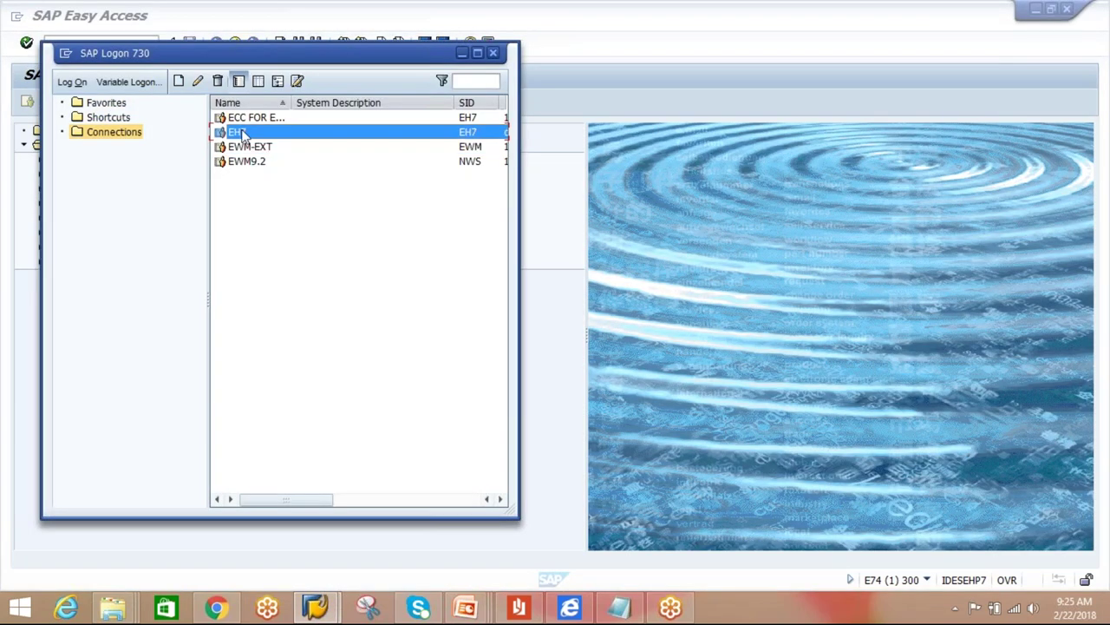
pyautogui.doubleClick(242, 132)
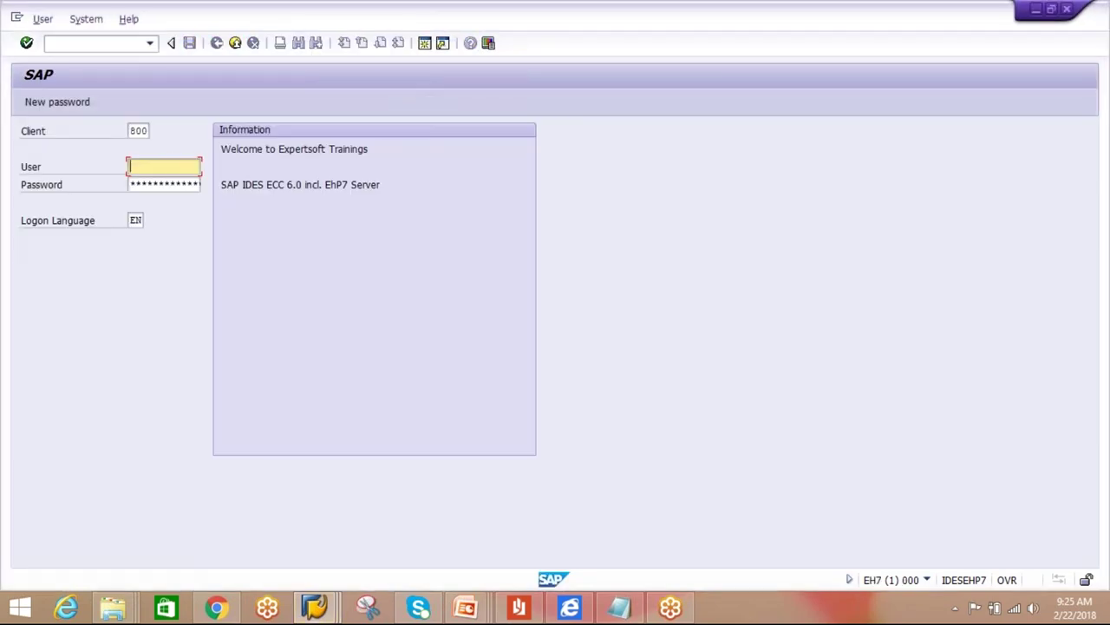
# - Log on to the ECC system with the user ID and the account password
pyautogui.click(157, 168)
pyautogui.press('Down')
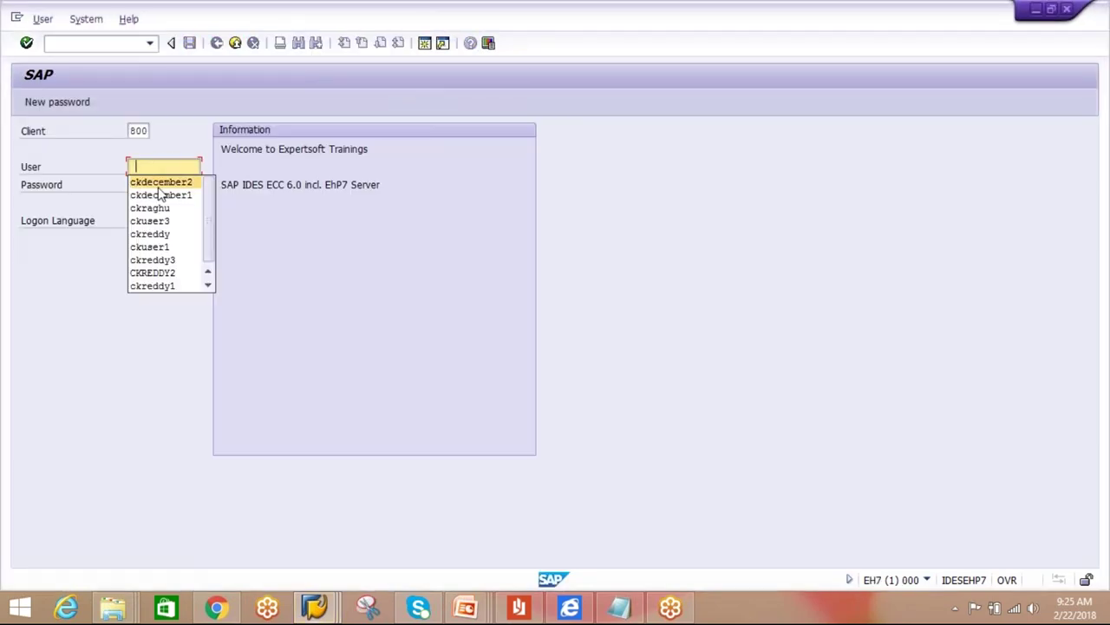
pyautogui.press('Return')
pyautogui.click(164, 184)
pyautogui.write('**')
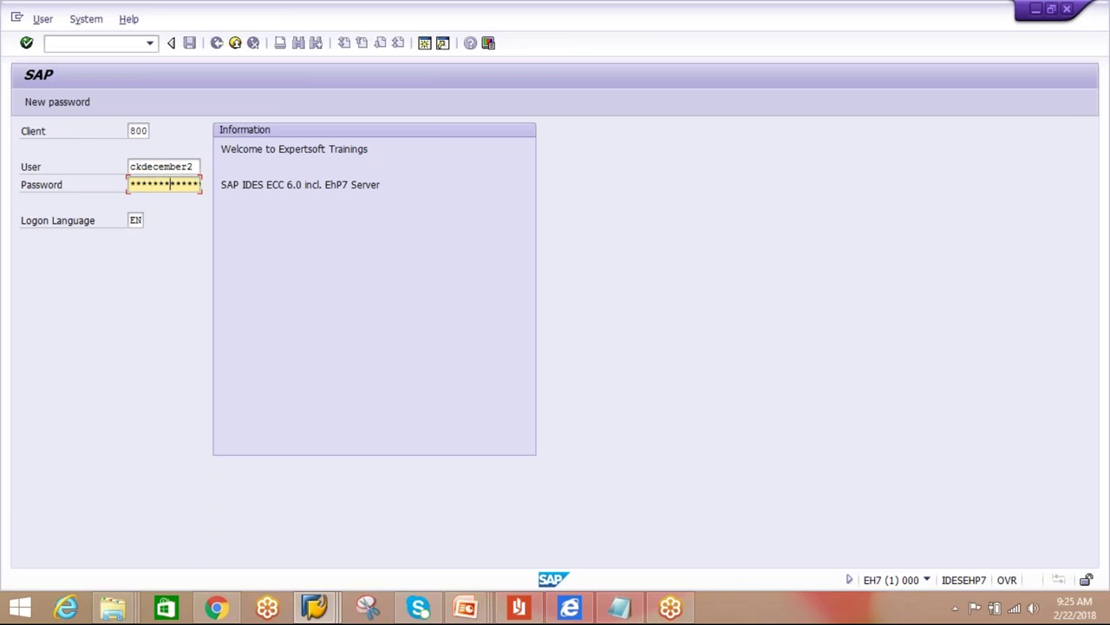
pyautogui.press('Return')
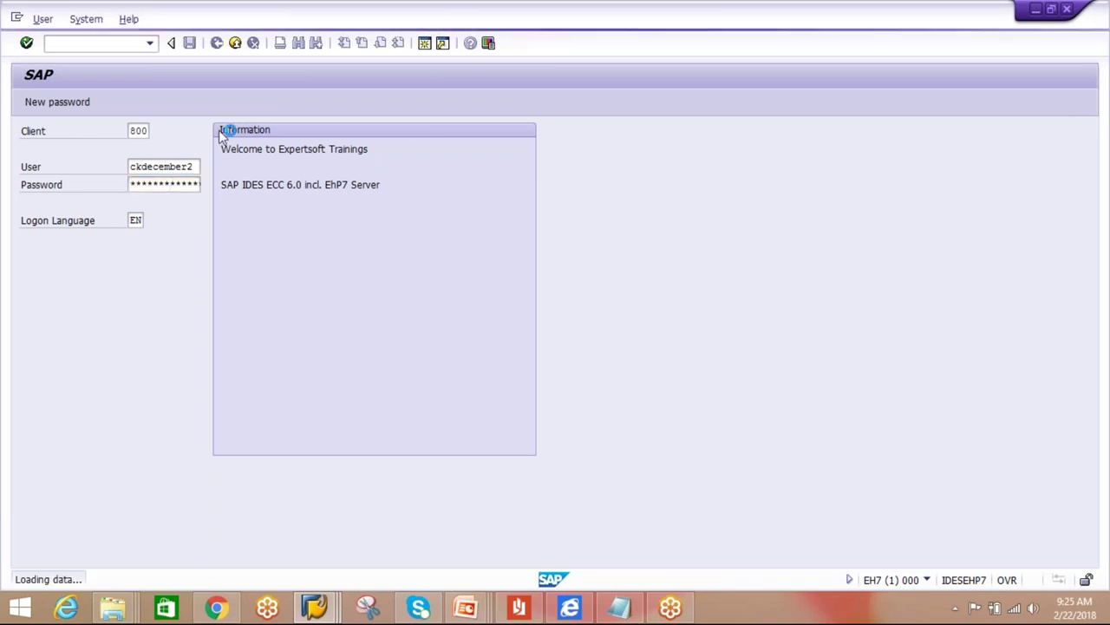
# - Run the MMBE stock overview for material AIPL-MAT1 in plant AIPL
pyautogui.write('mmbe')
pyautogui.press('Return')
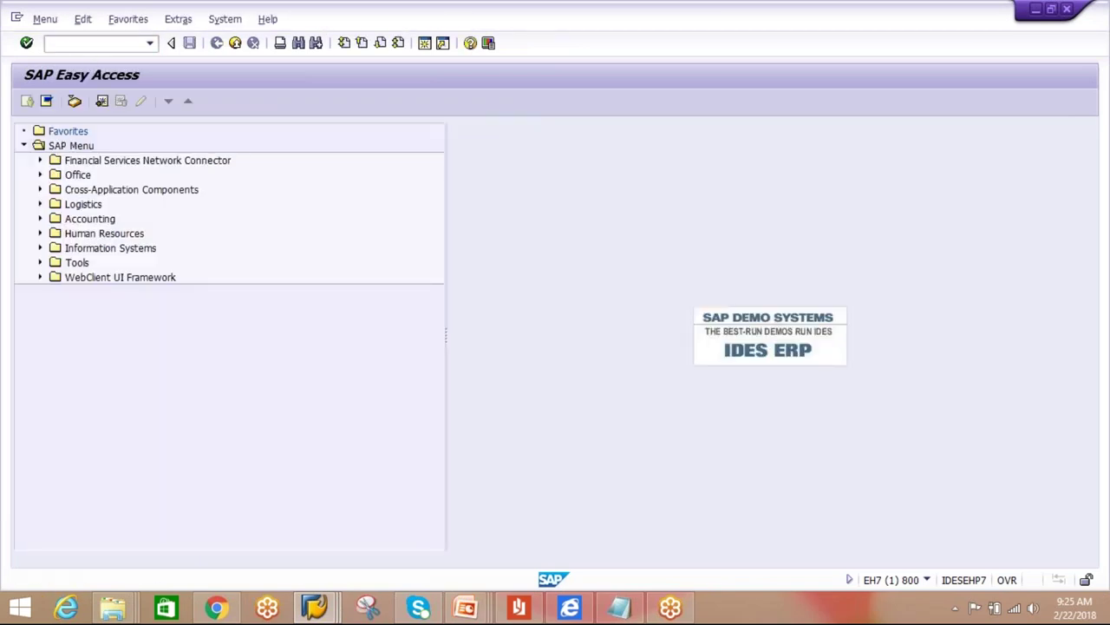
pyautogui.click(252, 152)
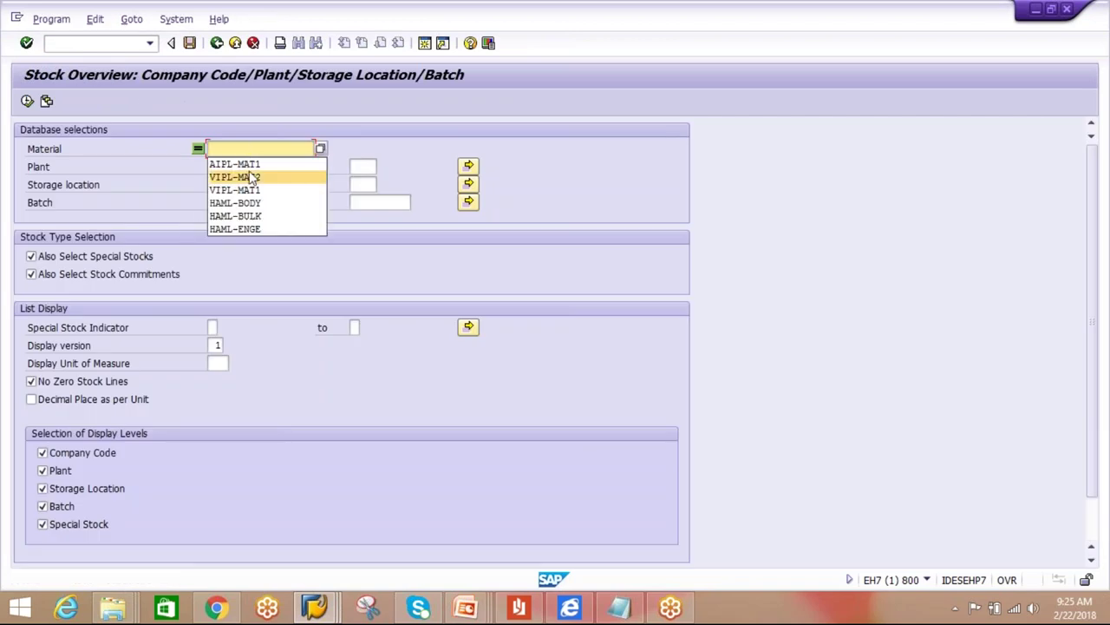
pyautogui.click(237, 167)
pyautogui.click(238, 170)
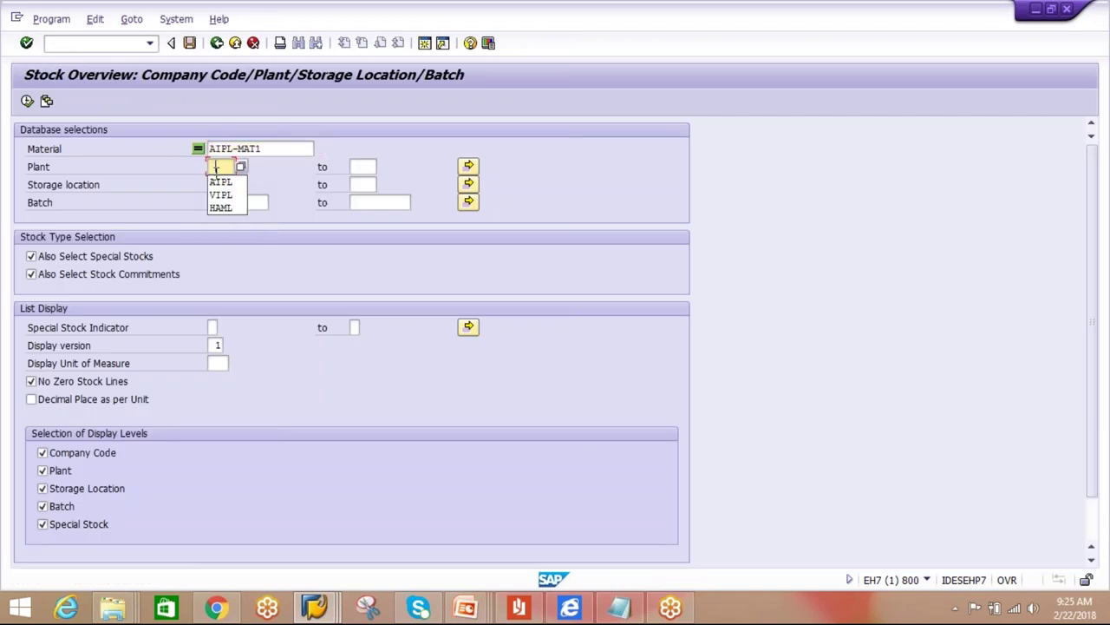
pyautogui.click(224, 179)
pyautogui.press('F8')
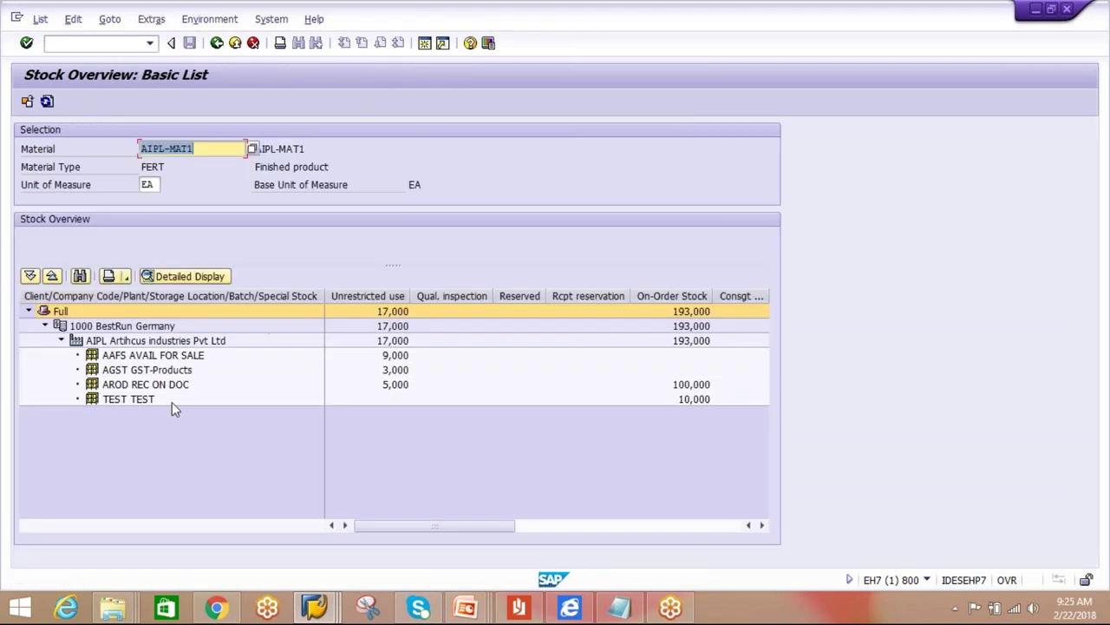
# - Examine the unrestricted and other stock categories of AIPL-MAT1 for each storage location in the stock overview
pyautogui.click(142, 357)
pyautogui.click(397, 357)
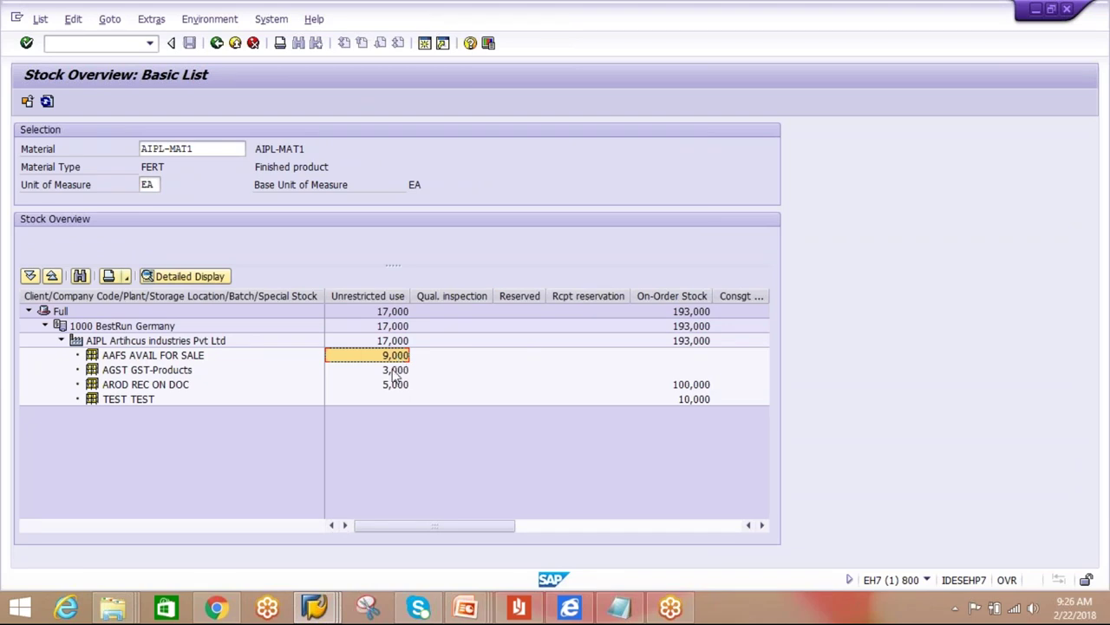
pyautogui.click(397, 371)
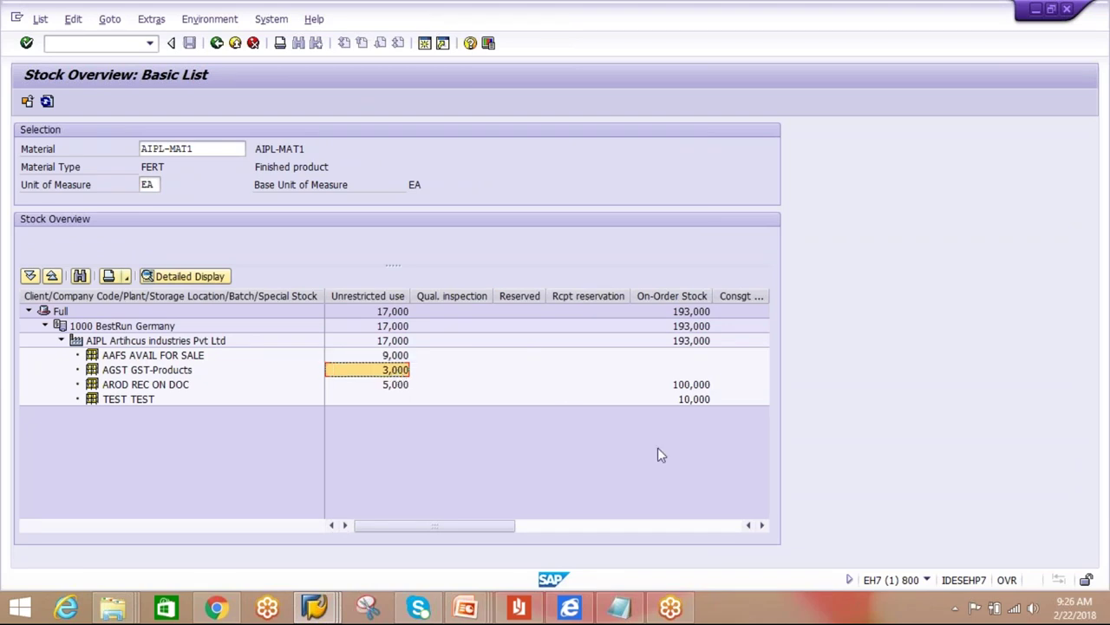
pyautogui.click(765, 528)
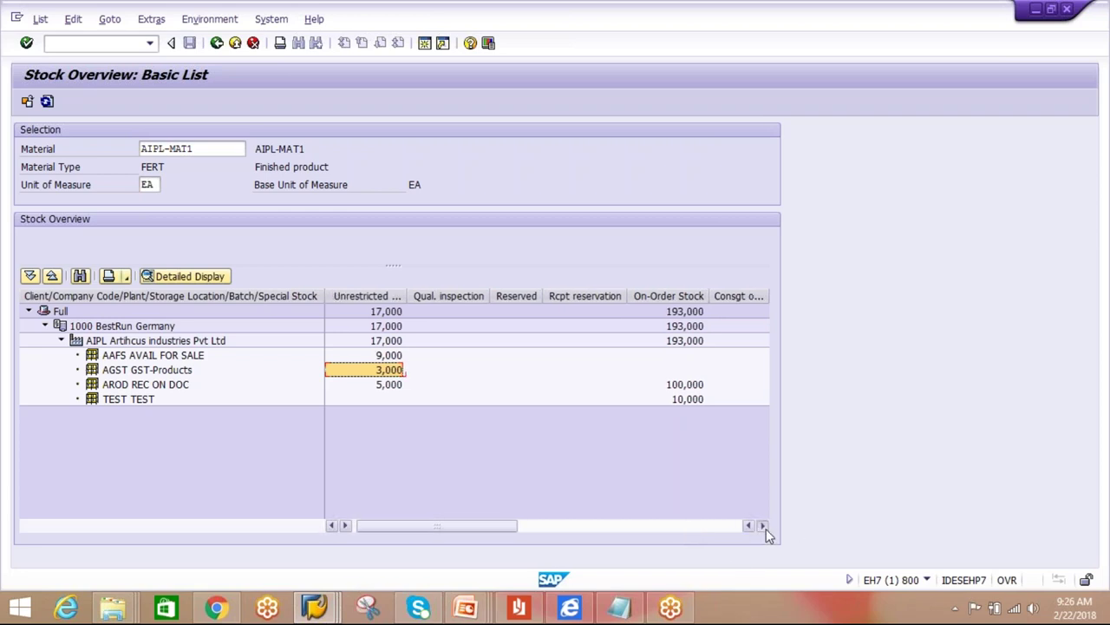
pyautogui.click(766, 528)
pyautogui.click(766, 528)
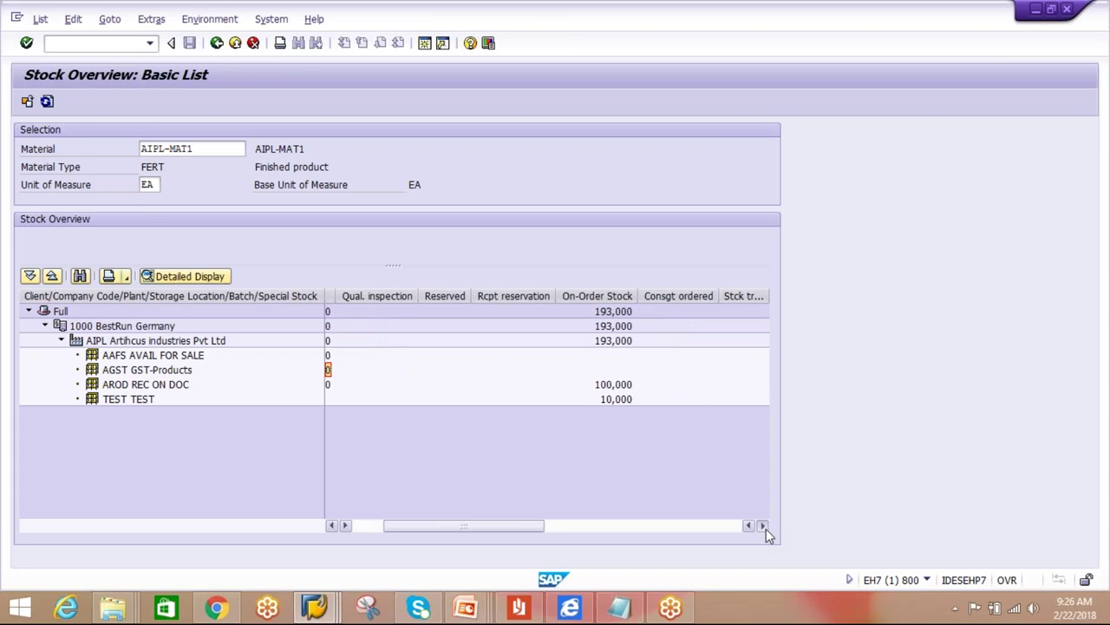
pyautogui.click(766, 529)
pyautogui.click(766, 528)
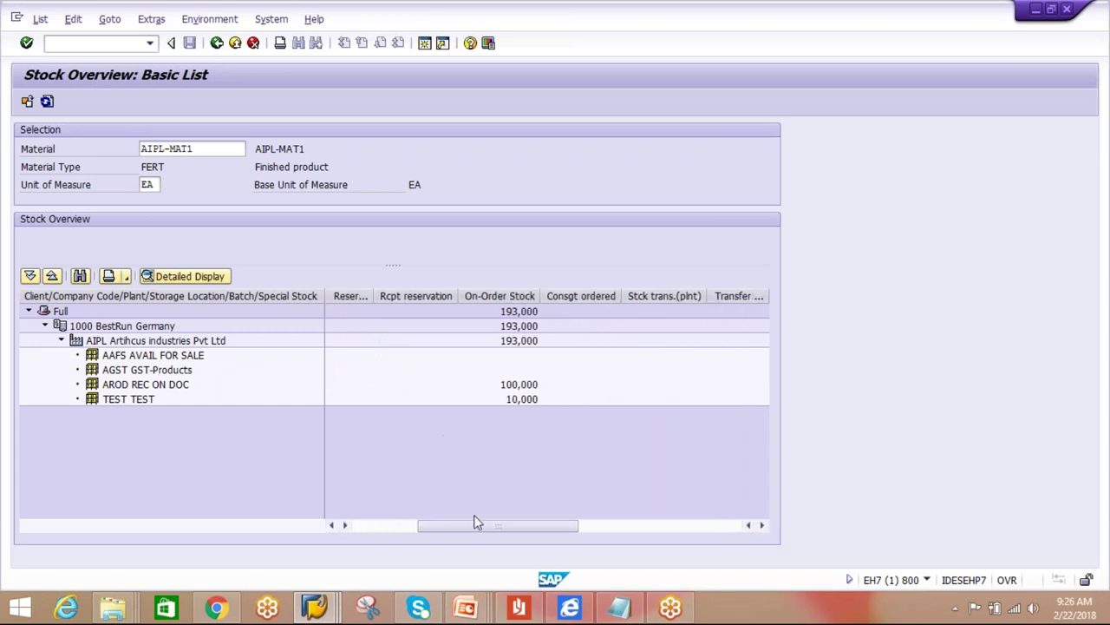
pyautogui.moveTo(473, 526); pyautogui.dragTo(319, 532)
pyautogui.click(332, 526)
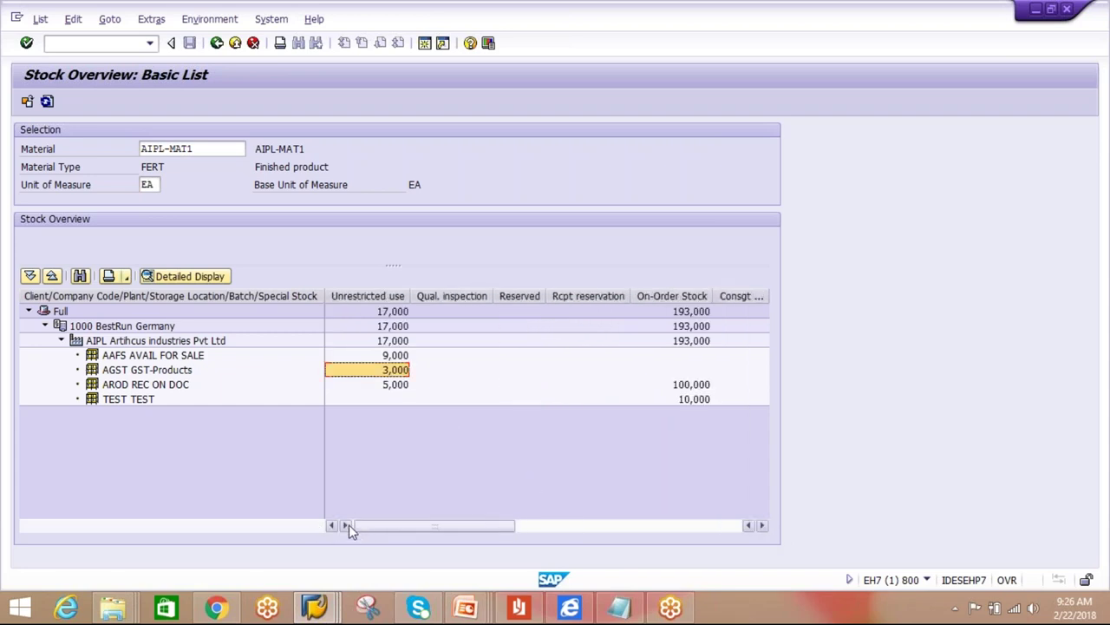
# - Switch to Notepad and add the transaction code /scwm/adprod below the stock type role note
pyautogui.click(367, 607)
pyautogui.click(304, 520)
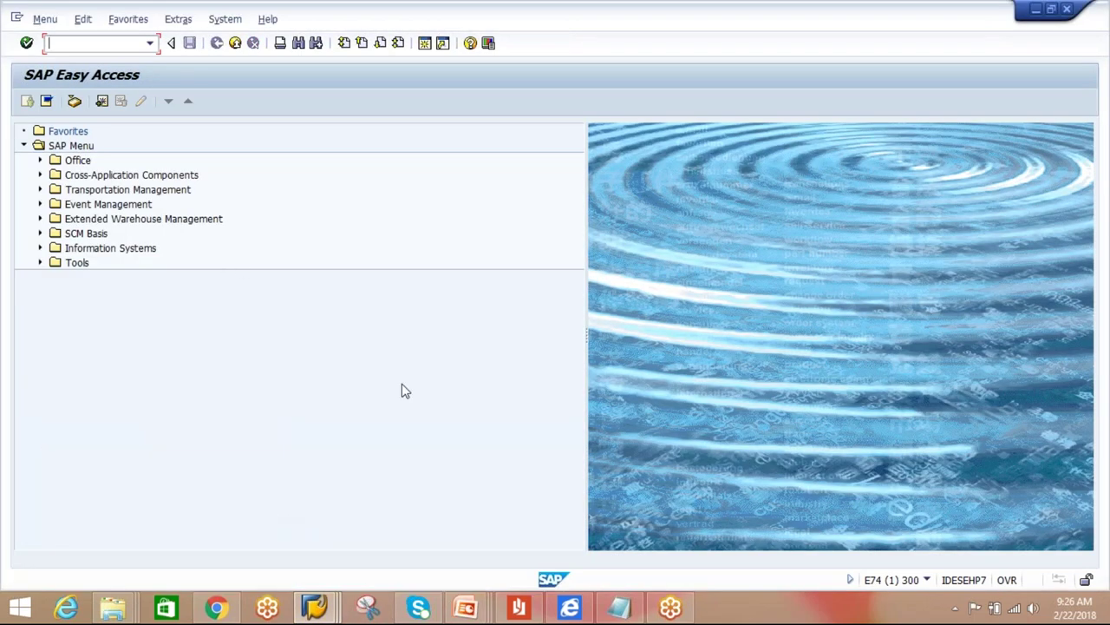
pyautogui.click(620, 608)
pyautogui.write('/')
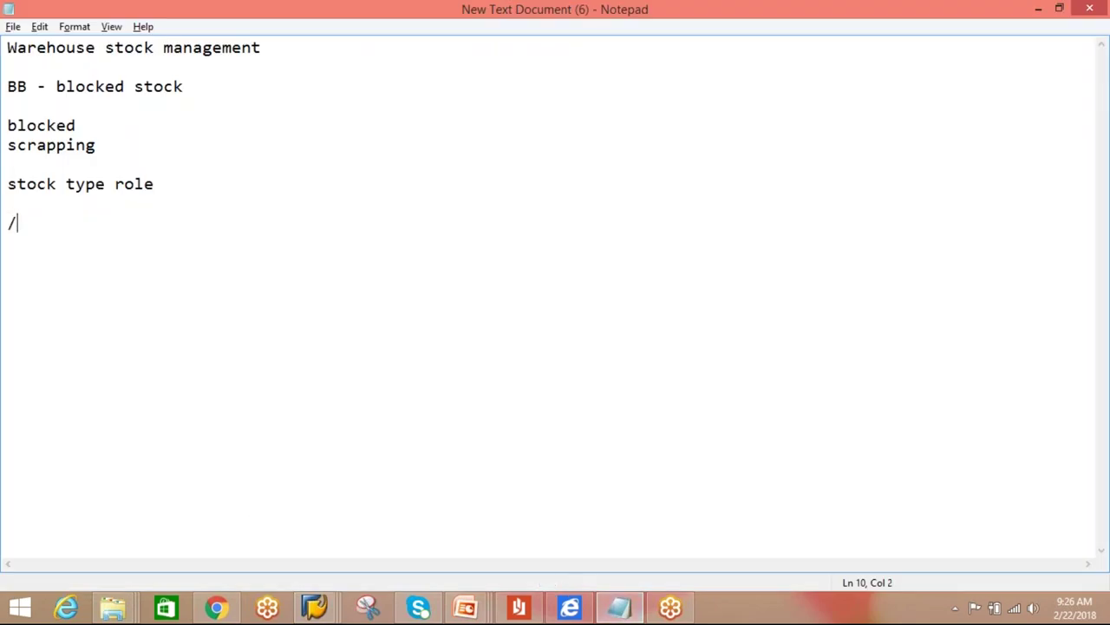
pyautogui.write('scwm/adprod')
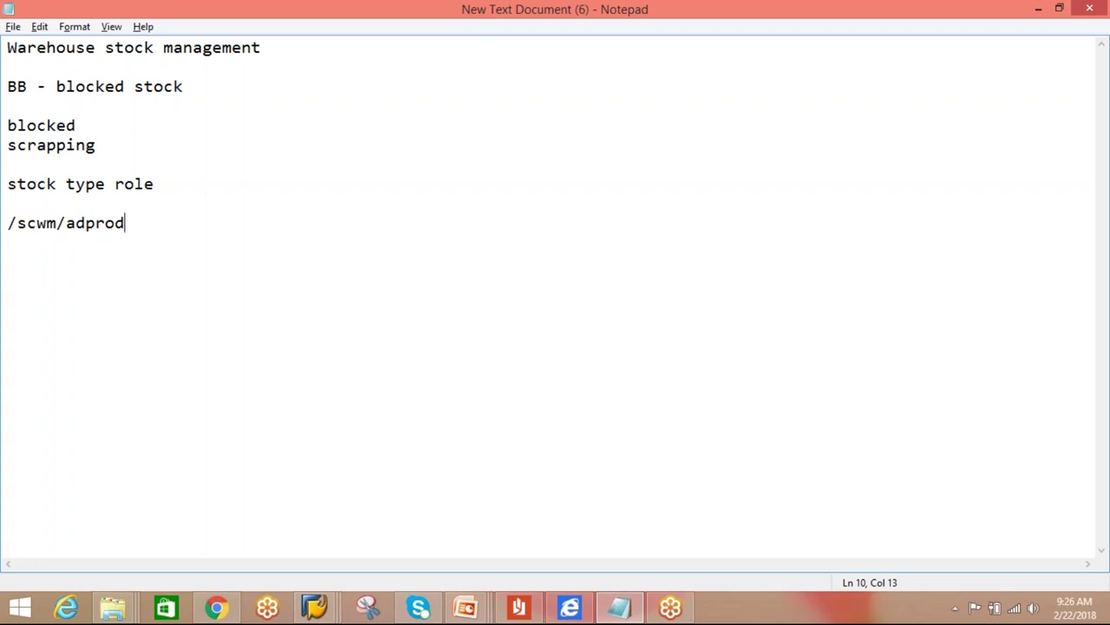
# - Return to the SAP EWM session, start transaction /n/scwm/adprod and find the stock of product AIPL-MAT1
pyautogui.hotkey('alt', 'Tab')
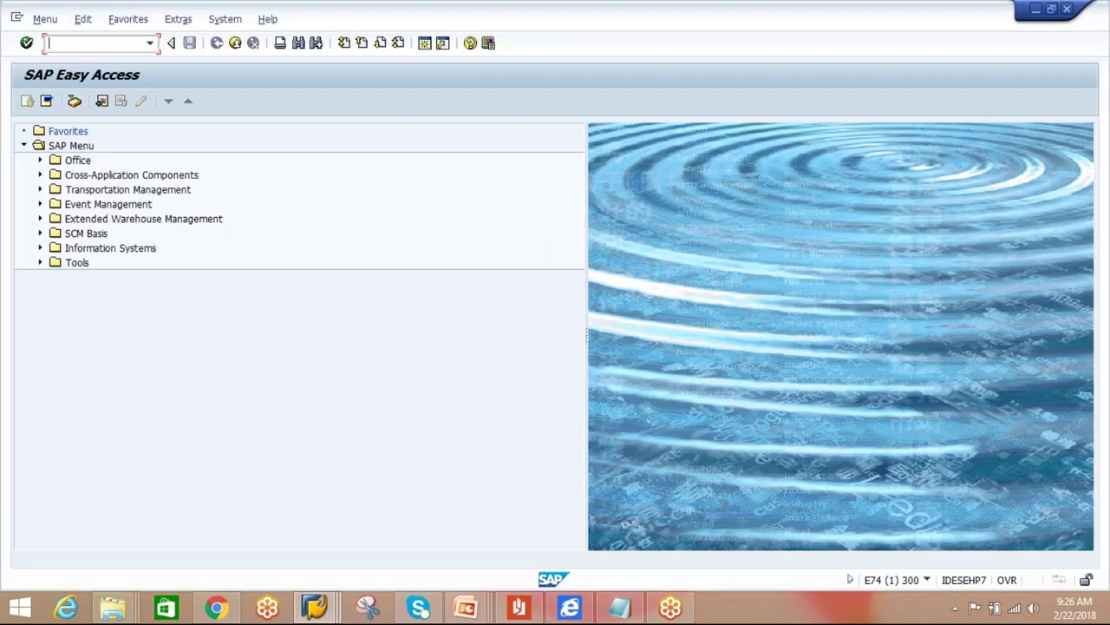
pyautogui.write('/n/scwm/adprod')
pyautogui.press('Return')
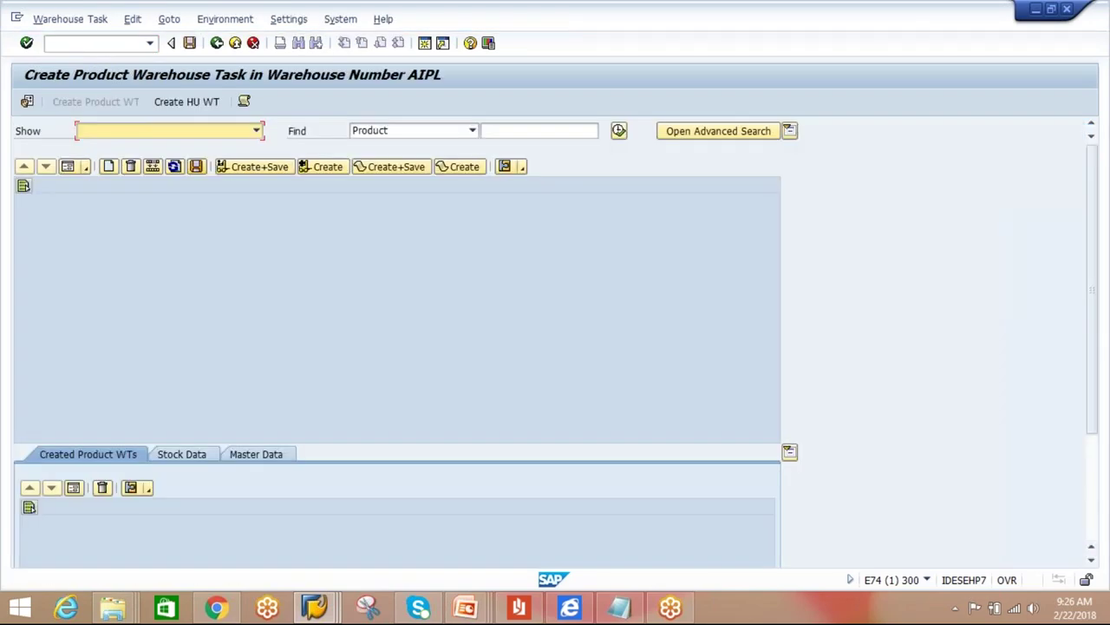
pyautogui.click(498, 130)
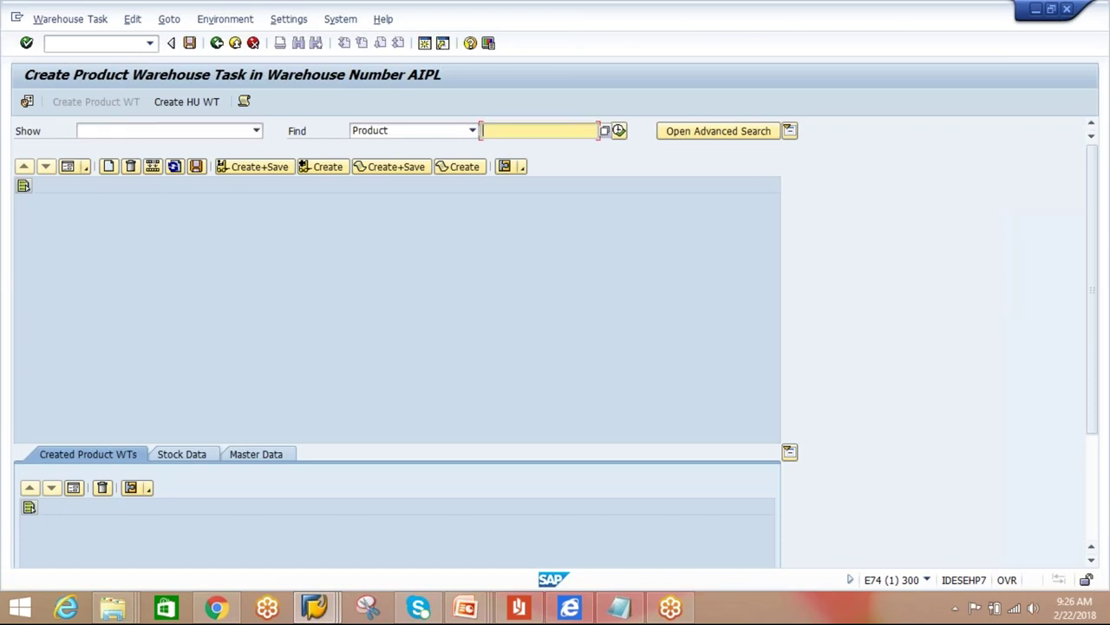
pyautogui.write('AIPL-MAT1')
pyautogui.click(619, 130)
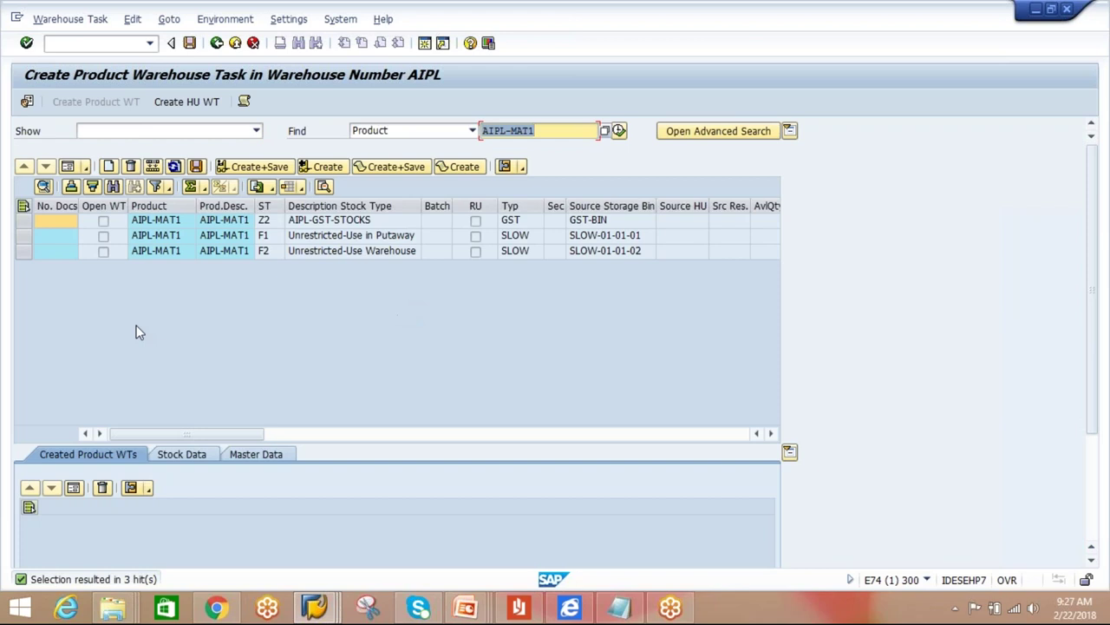
# - Open the warehouse task form for the AIPL-GST-STOCKS line and set the quantity to 1 and the warehouse process type to 9999
pyautogui.click(25, 220)
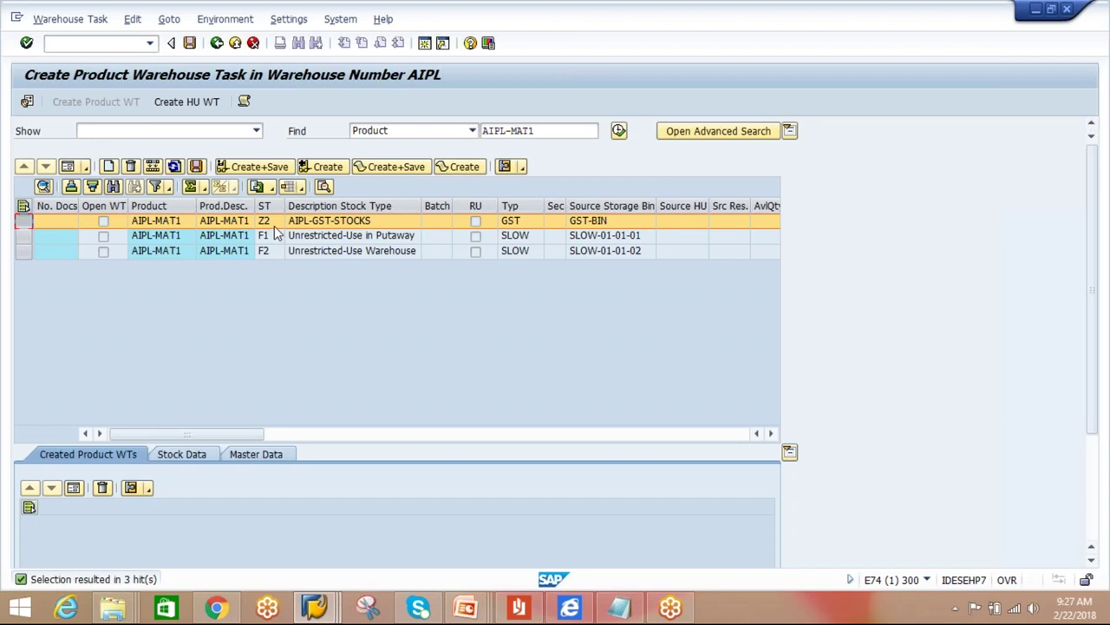
pyautogui.click(74, 172)
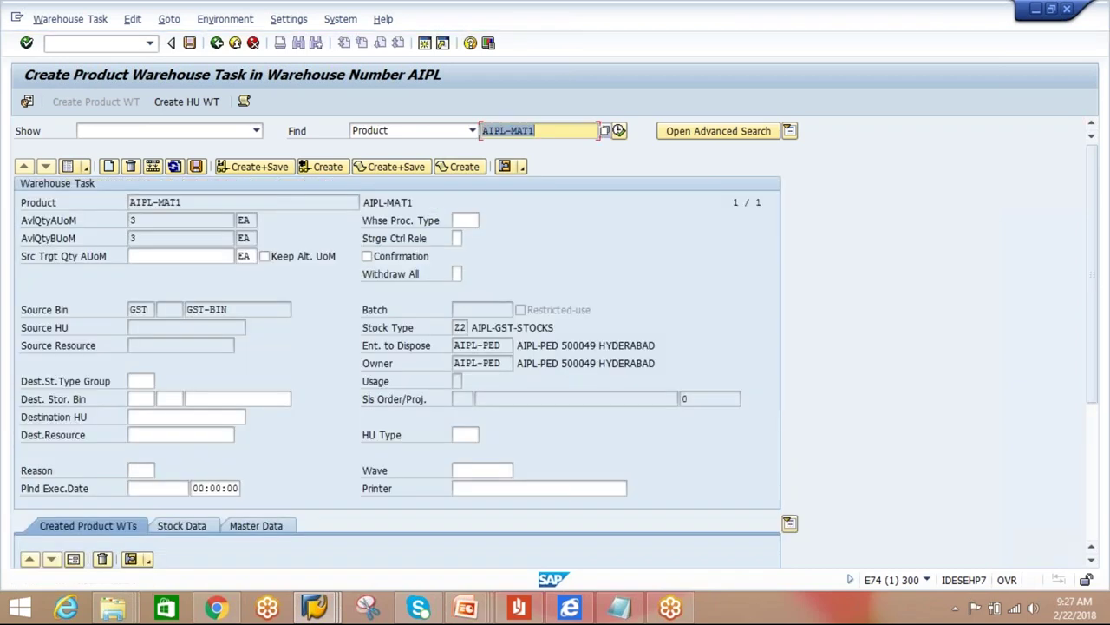
pyautogui.click(156, 253)
pyautogui.write('1')
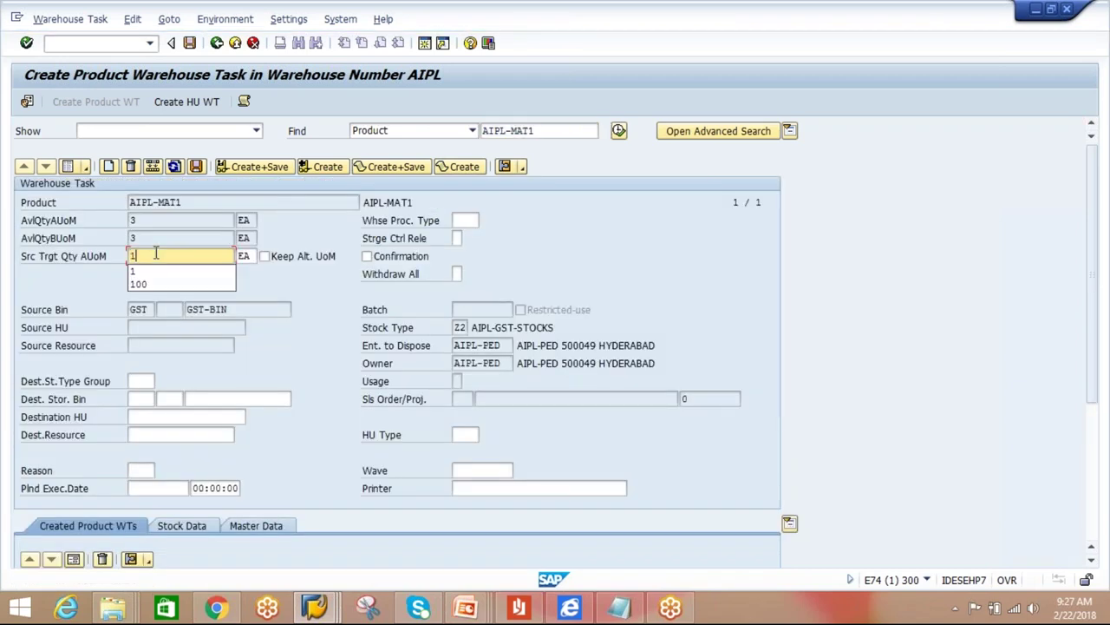
pyautogui.click(464, 221)
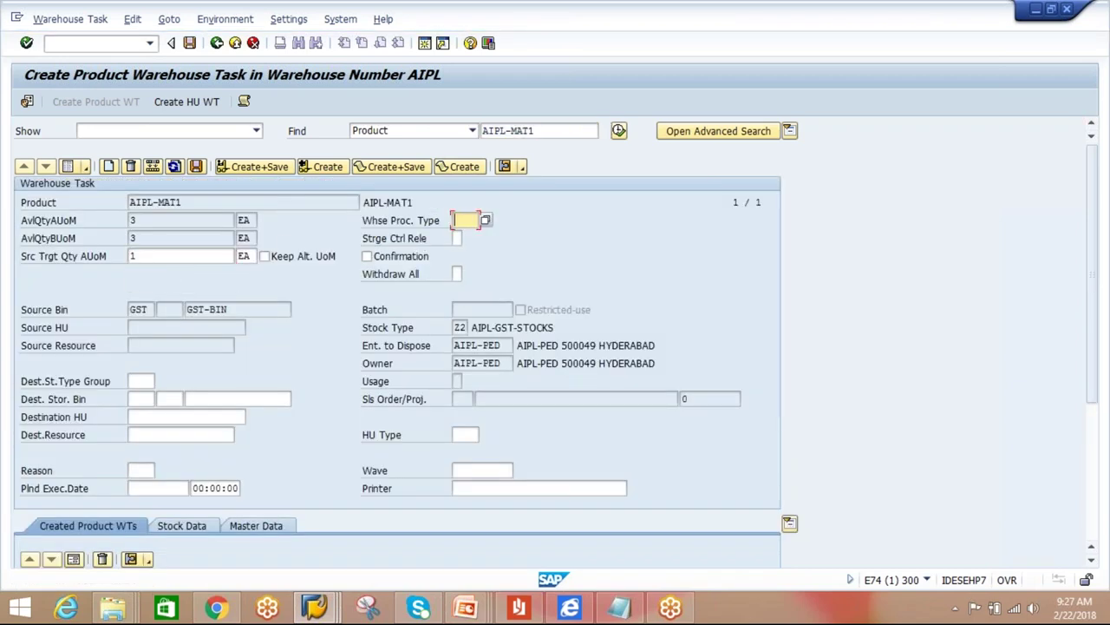
pyautogui.write('9999')
# - Enter SCRP as the destination storage type and search for destination storage bins within it
pyautogui.click(149, 399)
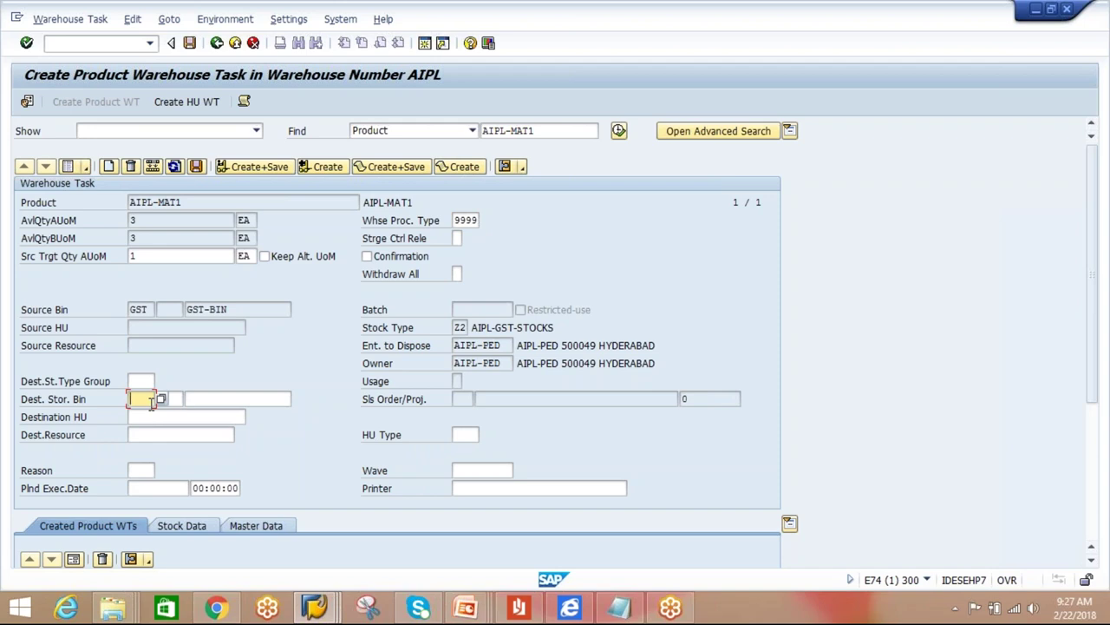
pyautogui.write('SCRP')
pyautogui.click(199, 398)
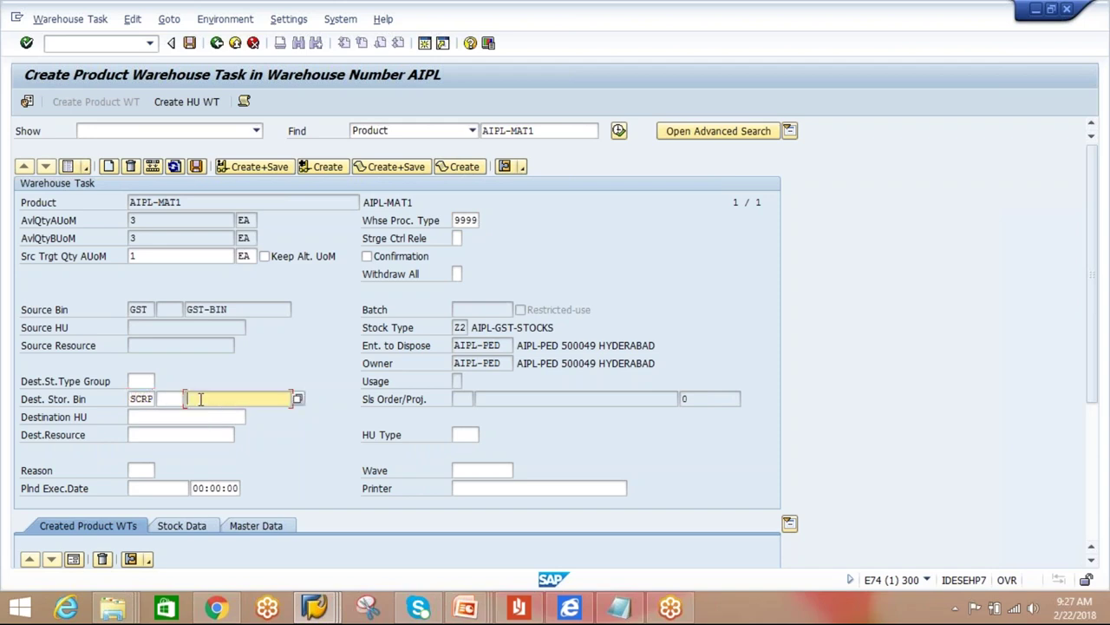
pyautogui.click(297, 398)
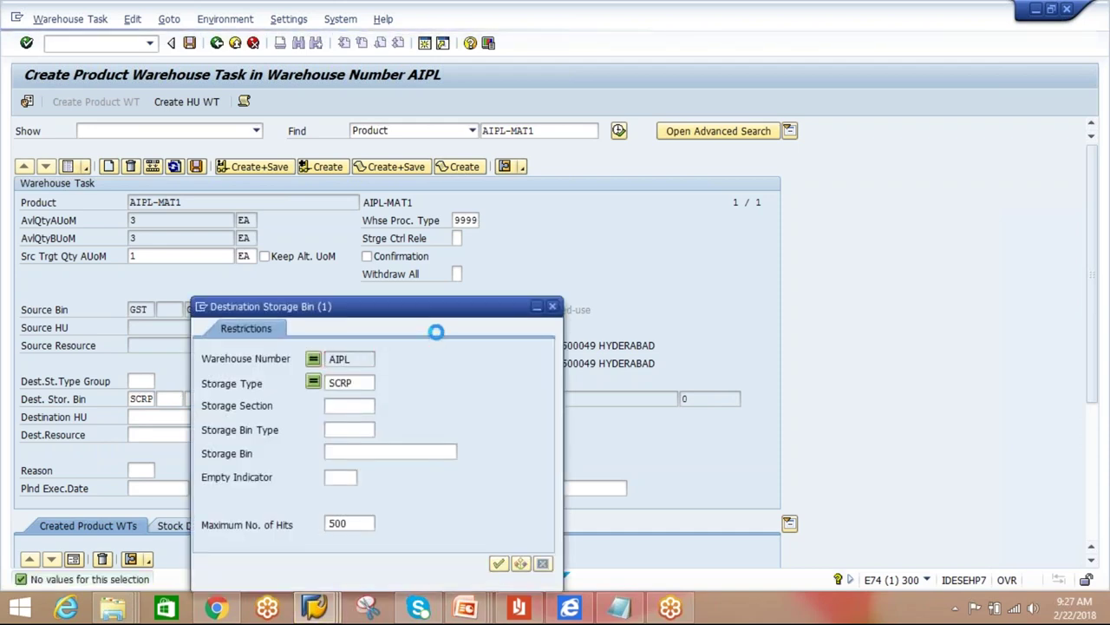
pyautogui.click(553, 306)
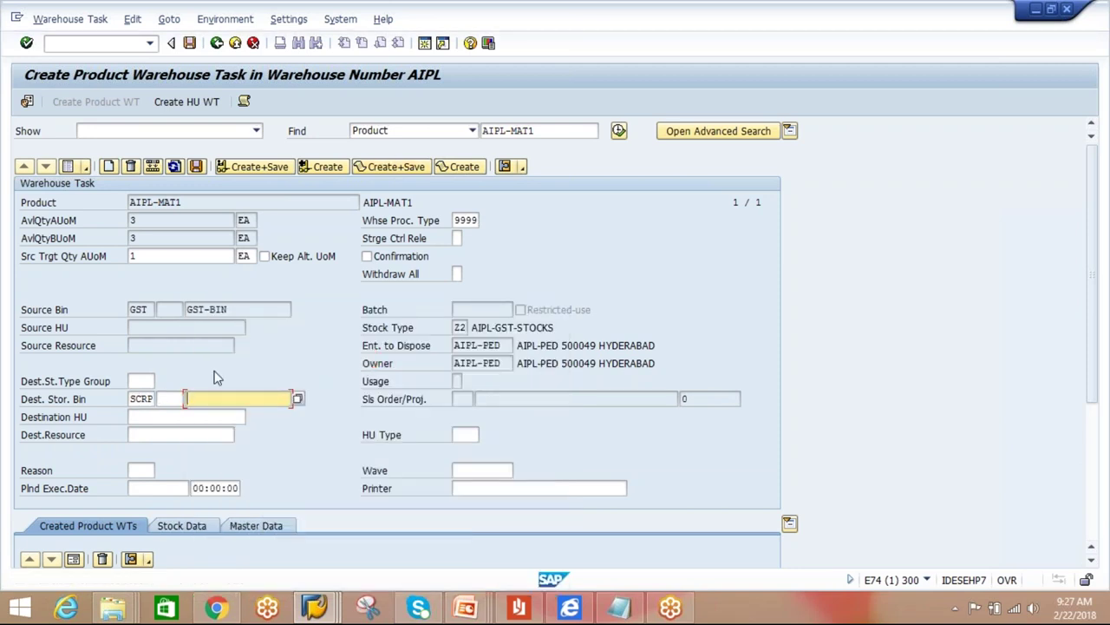
pyautogui.click(299, 400)
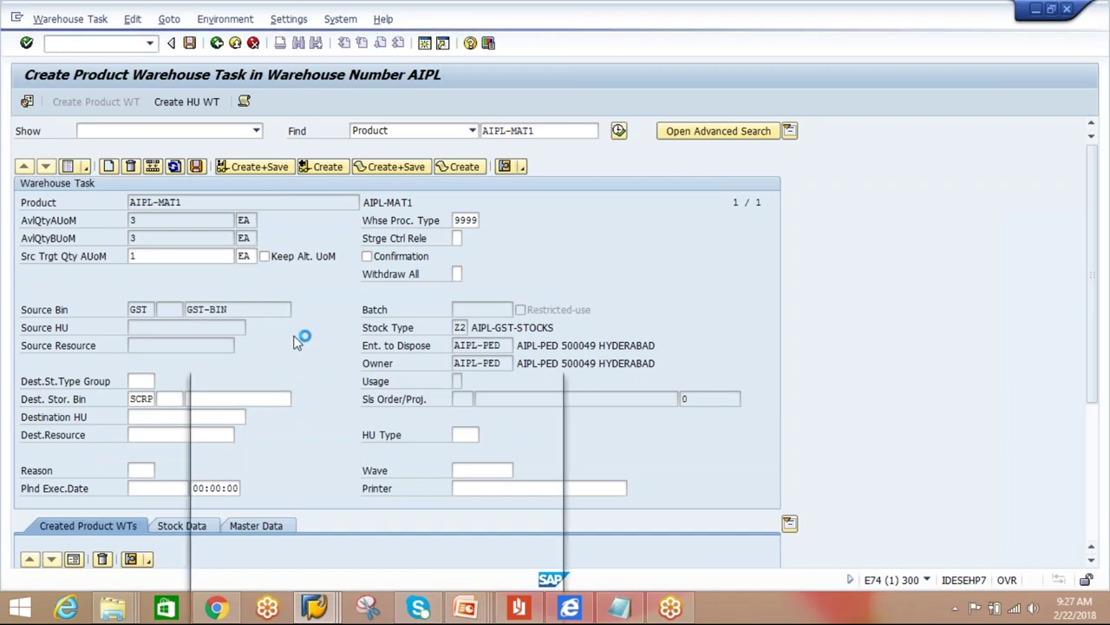
pyautogui.click(498, 563)
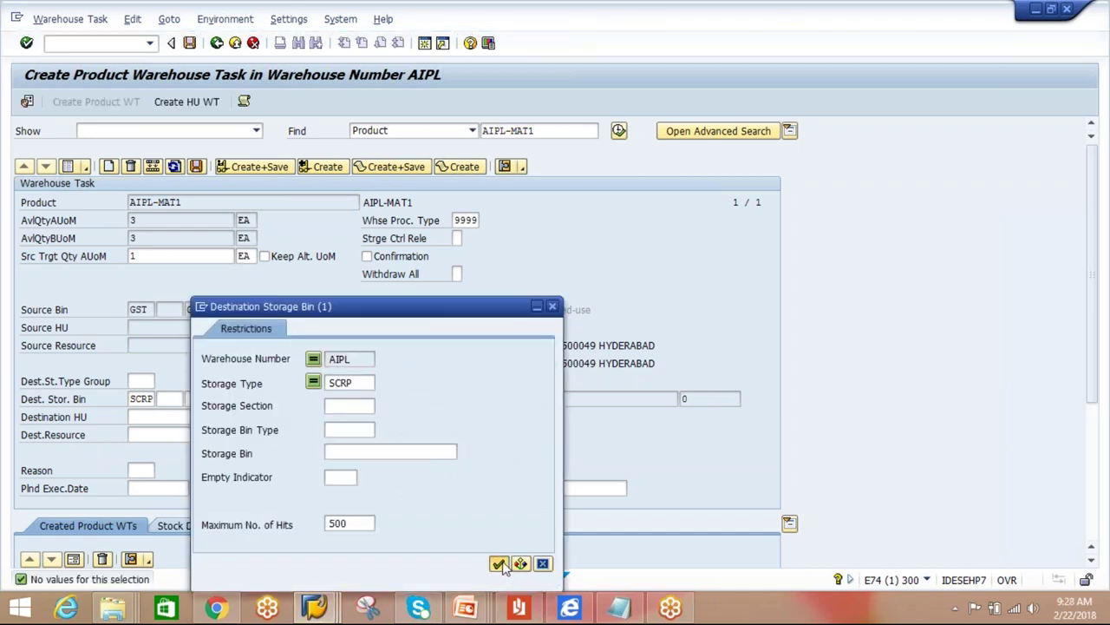
pyautogui.click(552, 306)
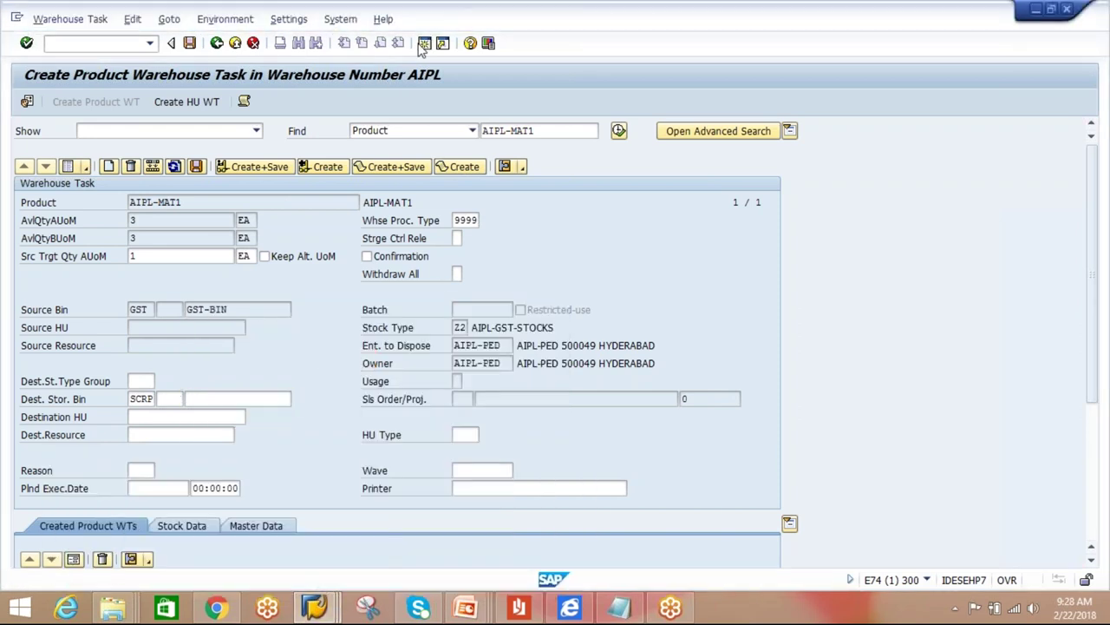
# - Open a second EWM session and start the storage bin display with transaction /n/scwm/ls03
pyautogui.press('F3')
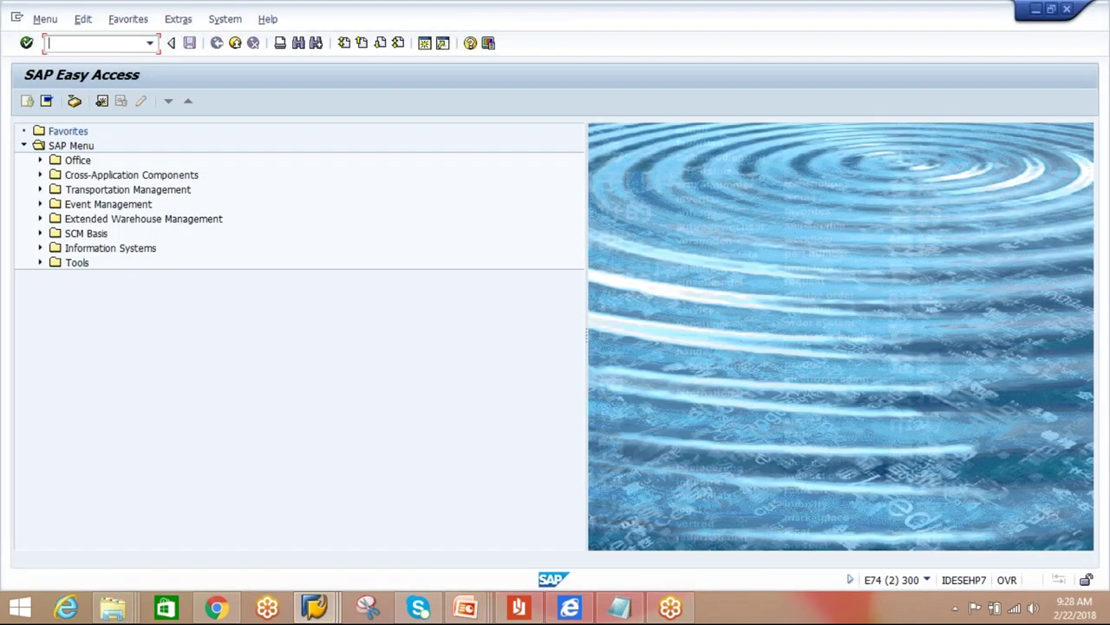
pyautogui.click(156, 40)
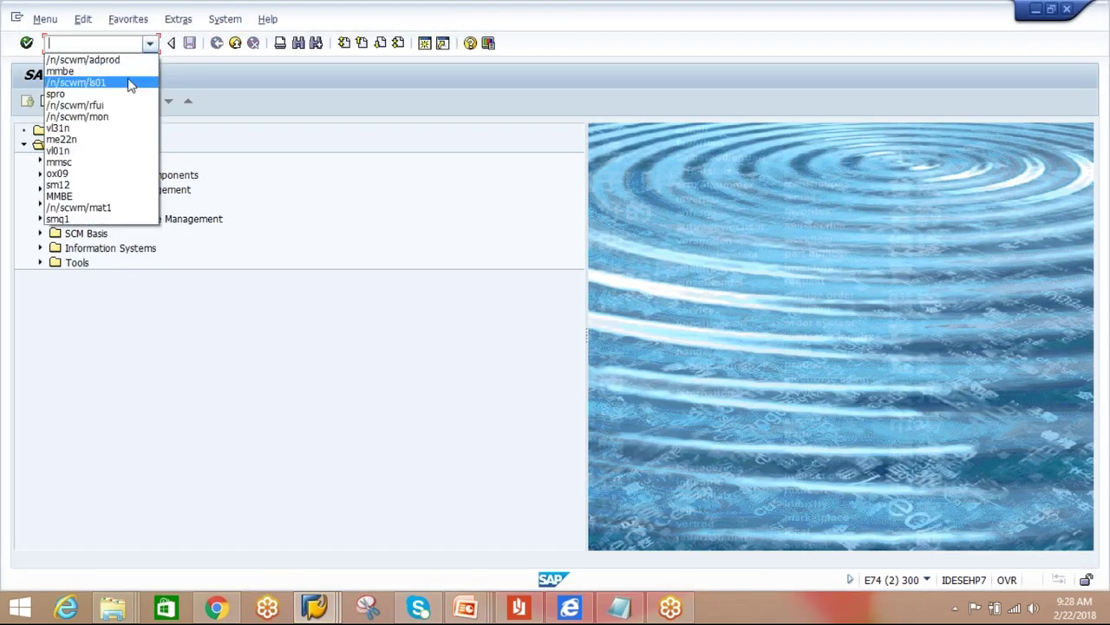
pyautogui.click(128, 83)
pyautogui.click(131, 44)
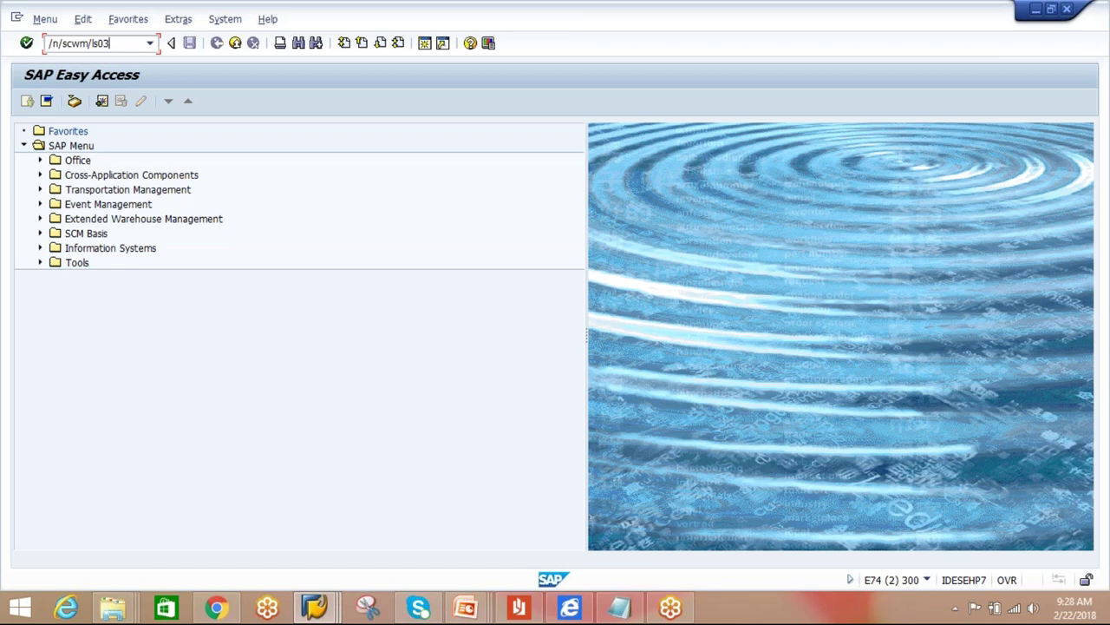
pyautogui.press('Return')
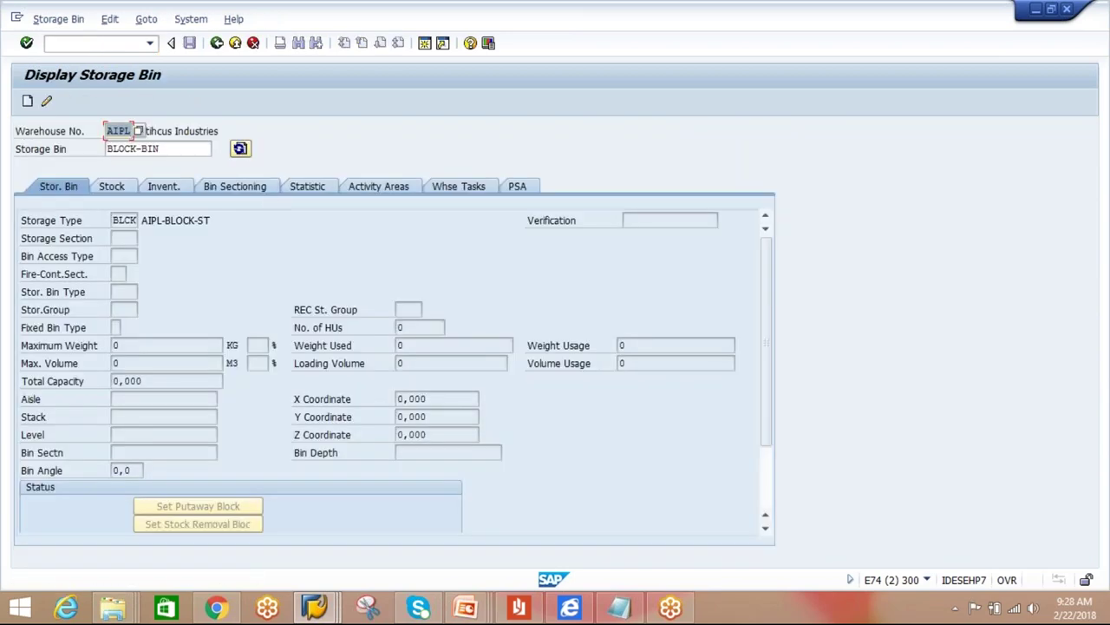
# - Display storage bin SCRAP-BIN of warehouse AIPL and switch it to change mode
pyautogui.click(173, 148)
pyautogui.press('BackSpace')
pyautogui.press('BackSpace')
pyautogui.press('BackSpace')
pyautogui.press('BackSpace')
pyautogui.press('BackSpace')
pyautogui.press('BackSpace')
pyautogui.press('BackSpace')
pyautogui.press('BackSpace')
pyautogui.press('BackSpace')
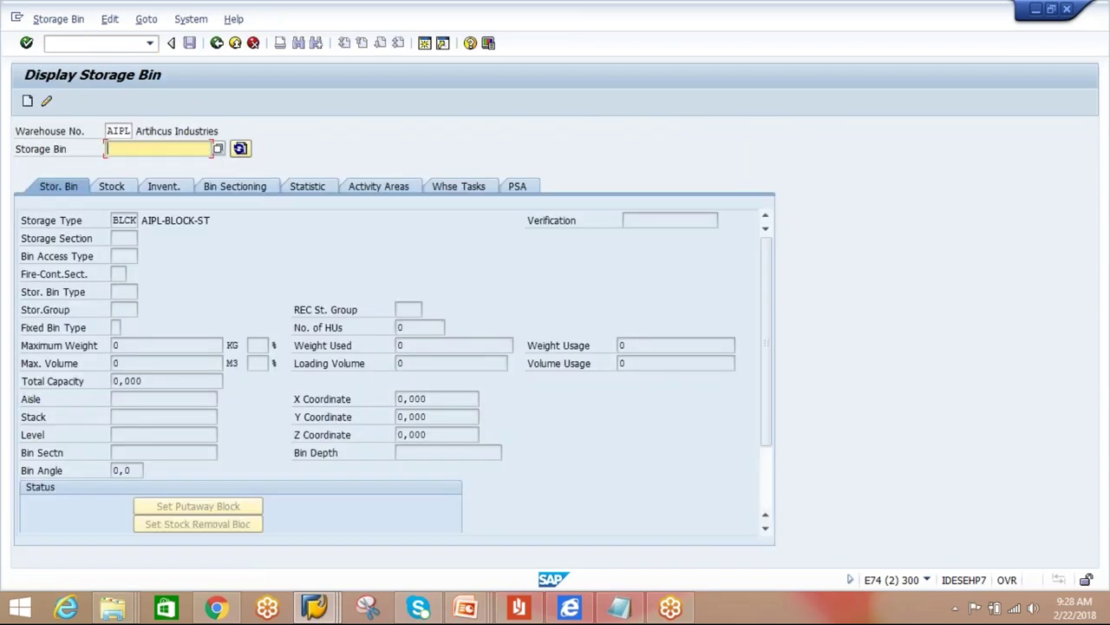
pyautogui.click(165, 177)
pyautogui.press('Return')
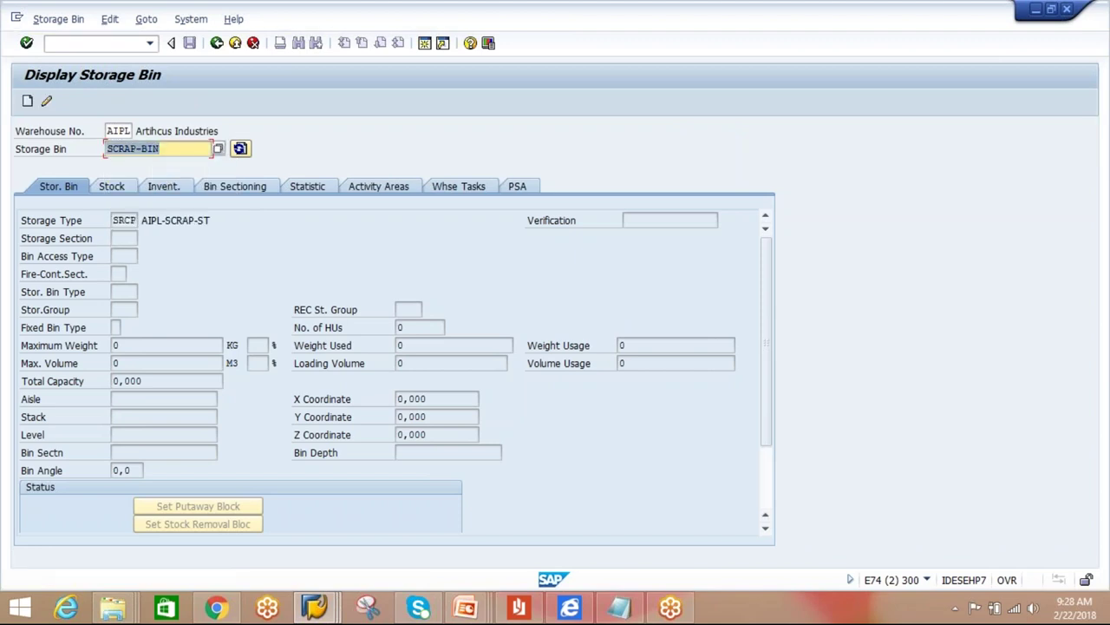
pyautogui.click(46, 100)
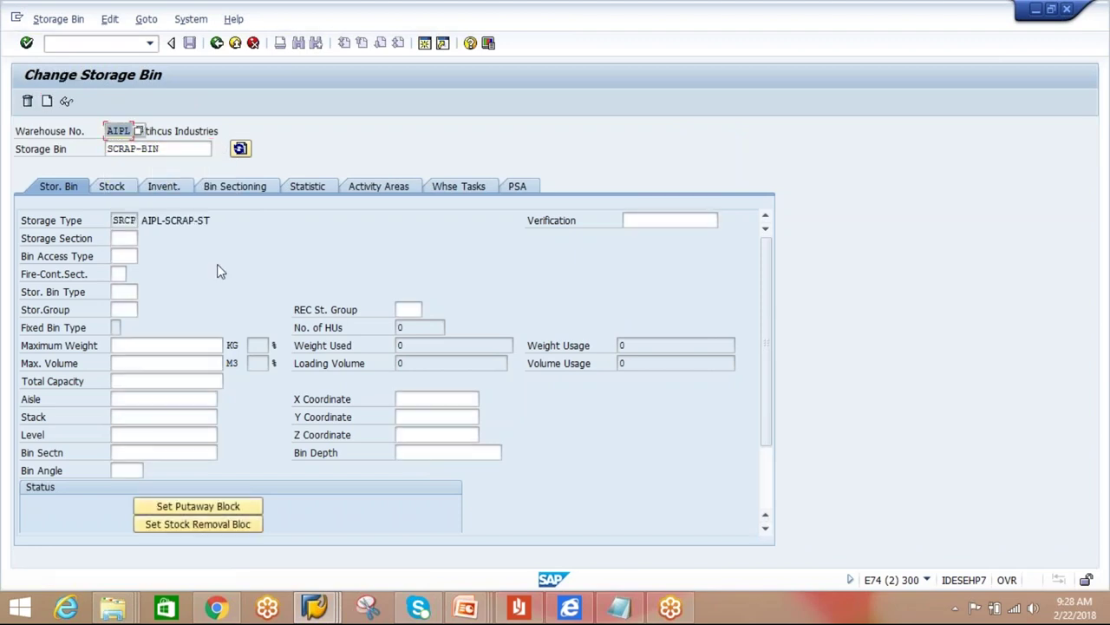
# - Return to the product warehouse task and set the destination storage type to SRCP and the destination bin to SCRAP-BIN
pyautogui.hotkey('alt', 'Tab')
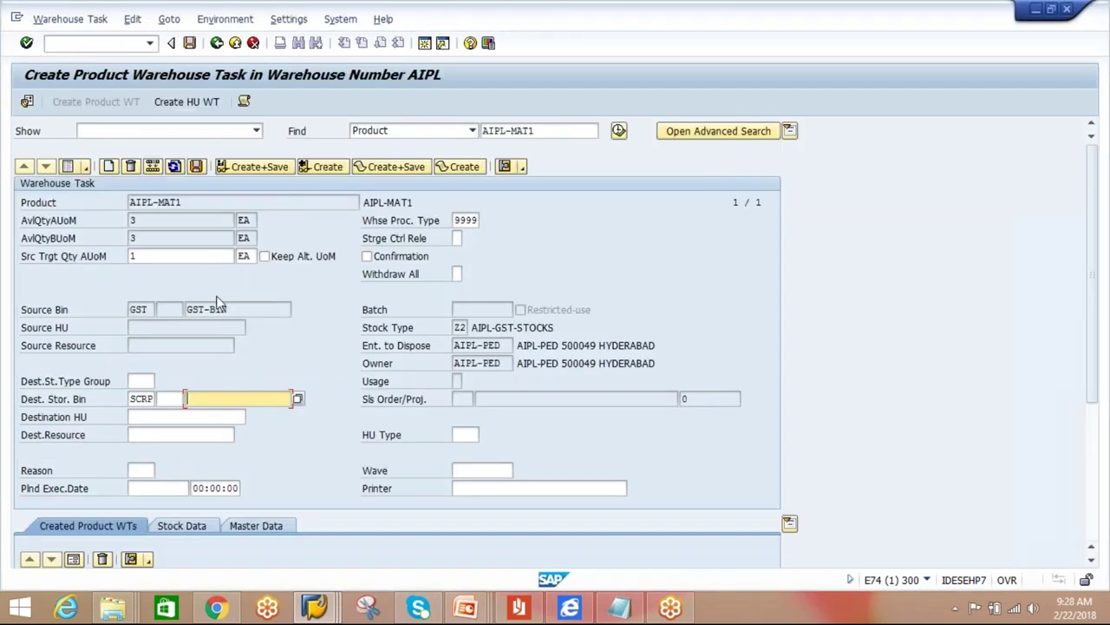
pyautogui.moveTo(131, 398); pyautogui.dragTo(178, 398)
pyautogui.write('SRC')
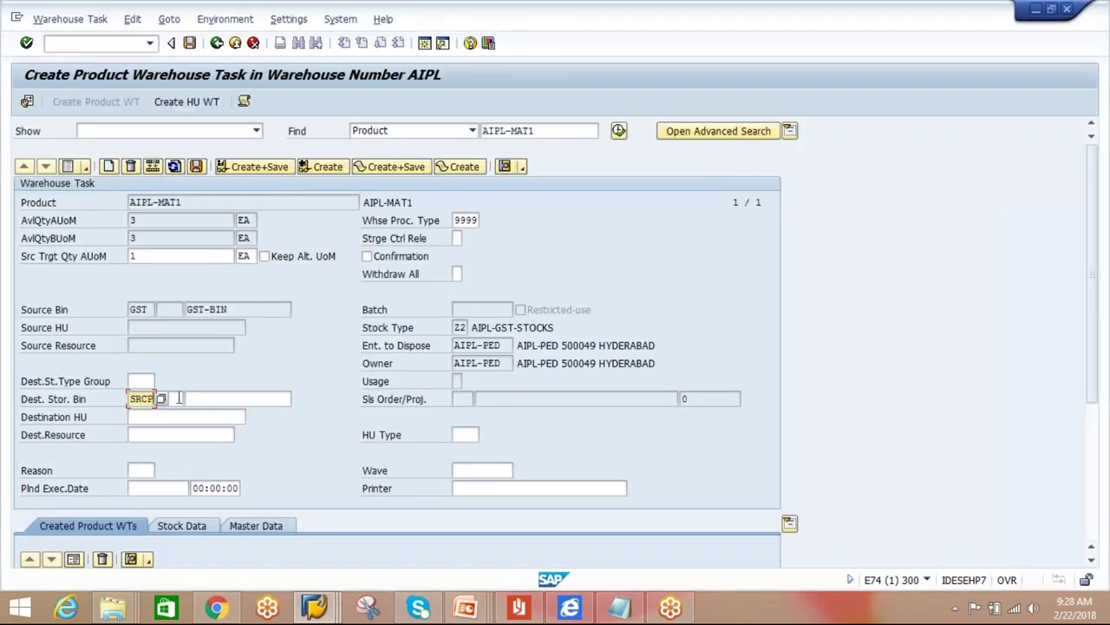
pyautogui.click(251, 398)
pyautogui.click(297, 399)
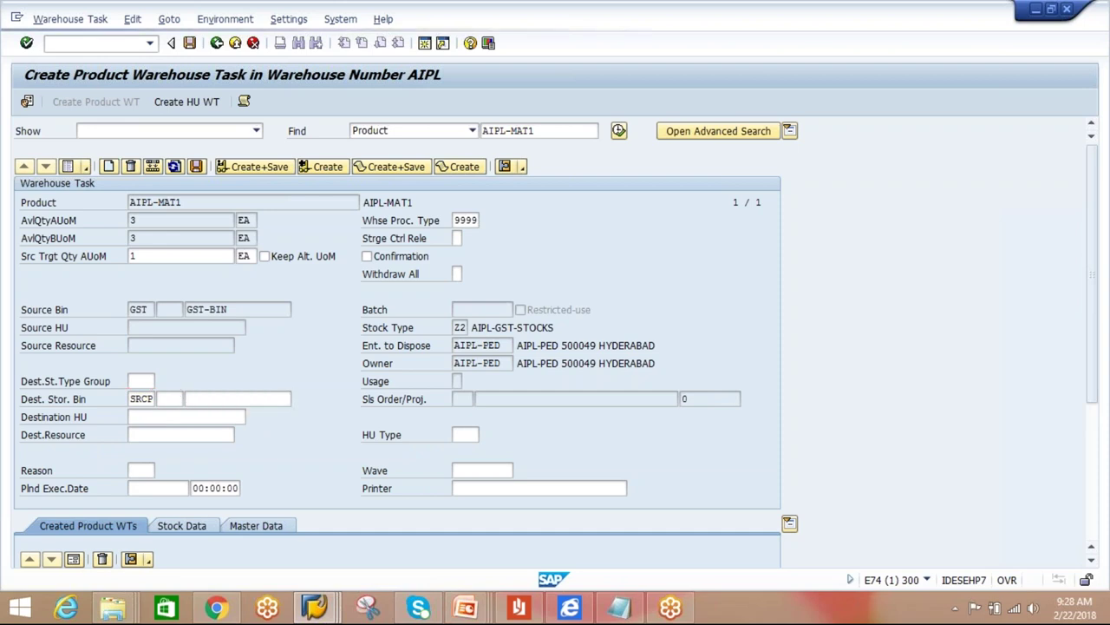
pyautogui.doubleClick(301, 107)
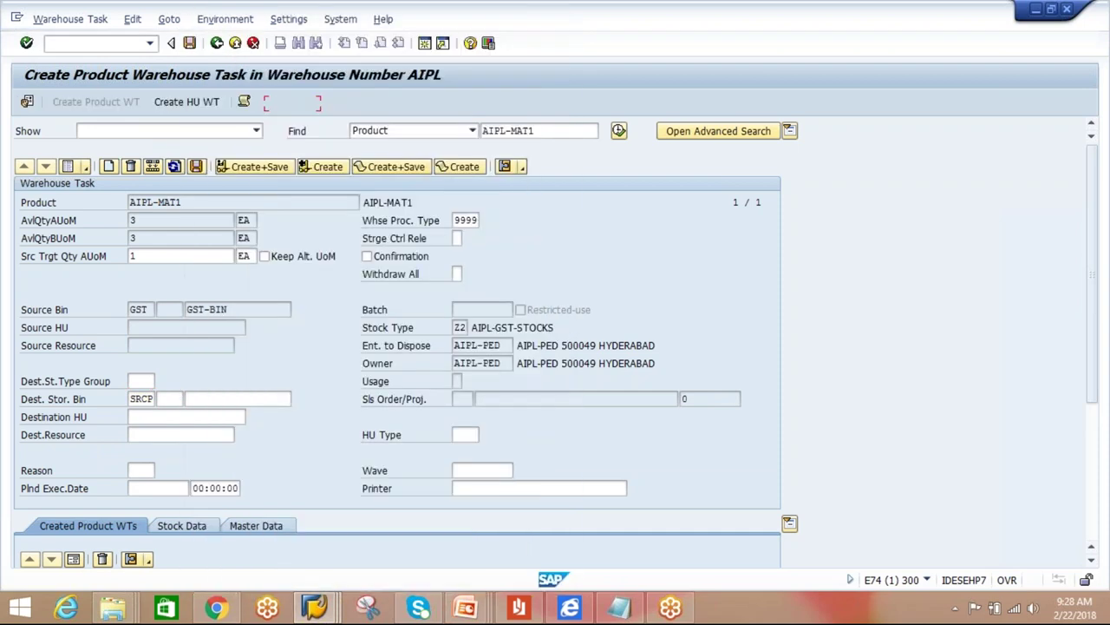
# - Mark the warehouse task for immediate confirmation and try to create and save it
pyautogui.click(367, 257)
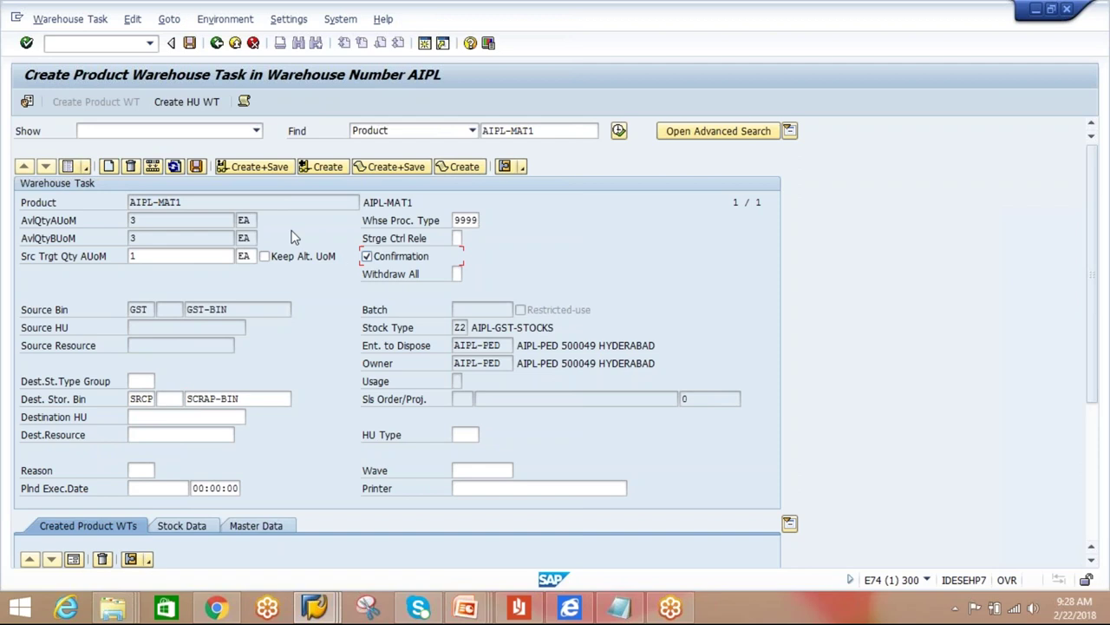
pyautogui.click(254, 170)
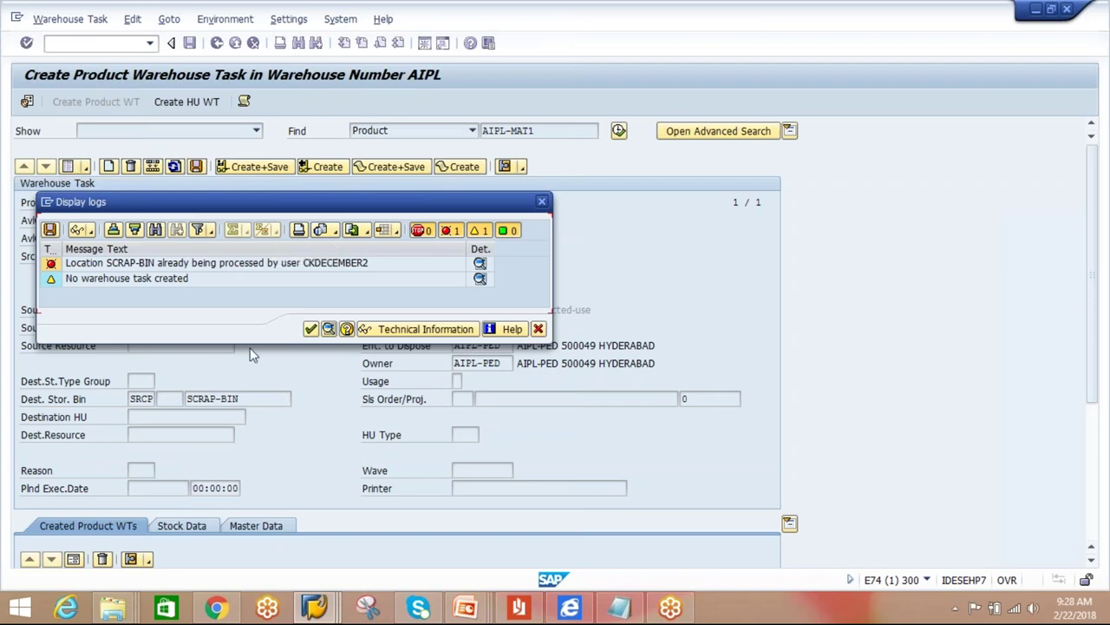
pyautogui.click(327, 330)
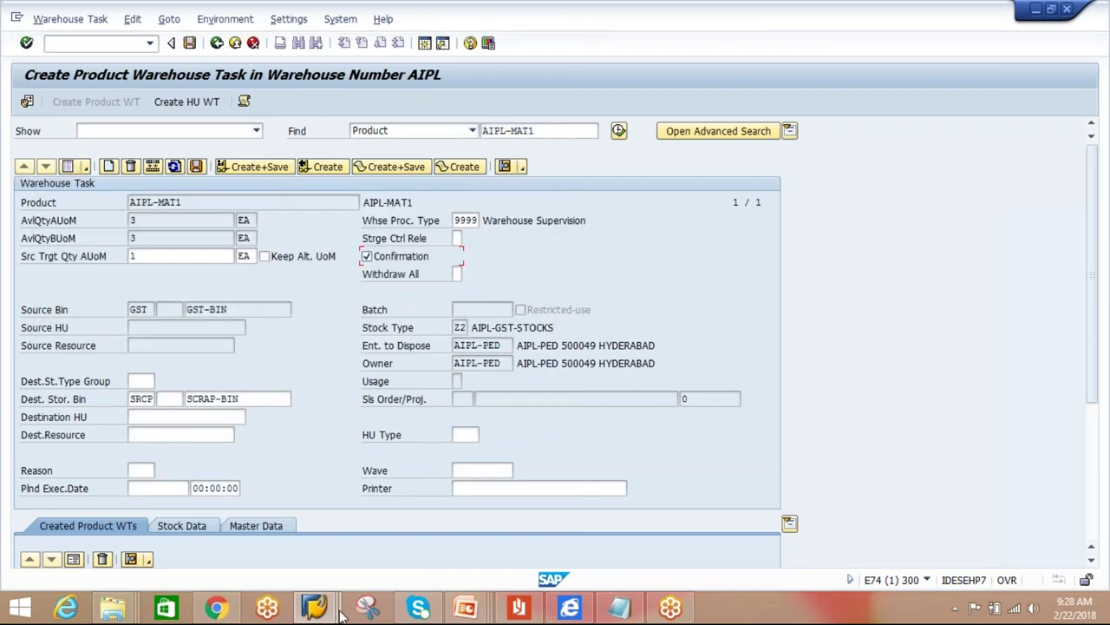
# - Exit the storage bin change in the second session, then create and save the warehouse task for AIPL-MAT1
pyautogui.click(315, 609)
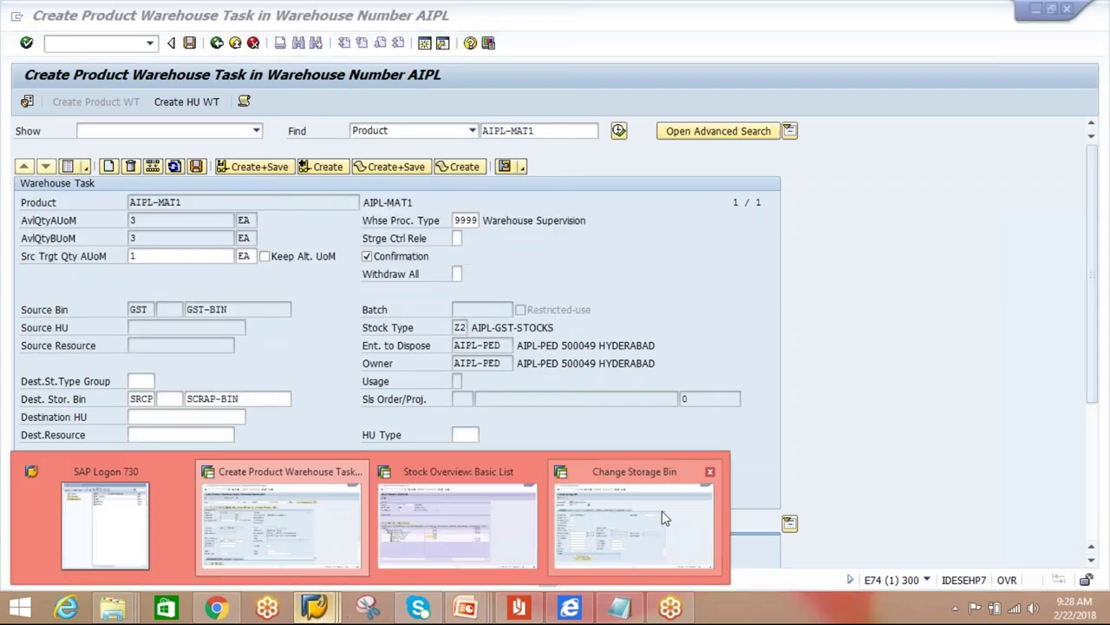
pyautogui.click(234, 42)
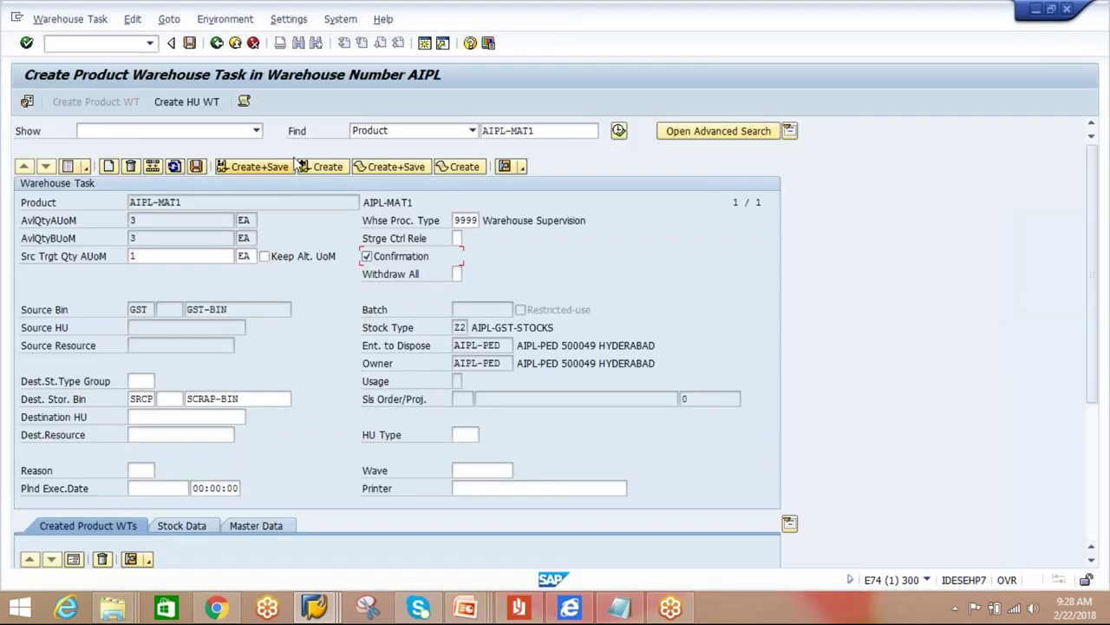
pyautogui.click(260, 170)
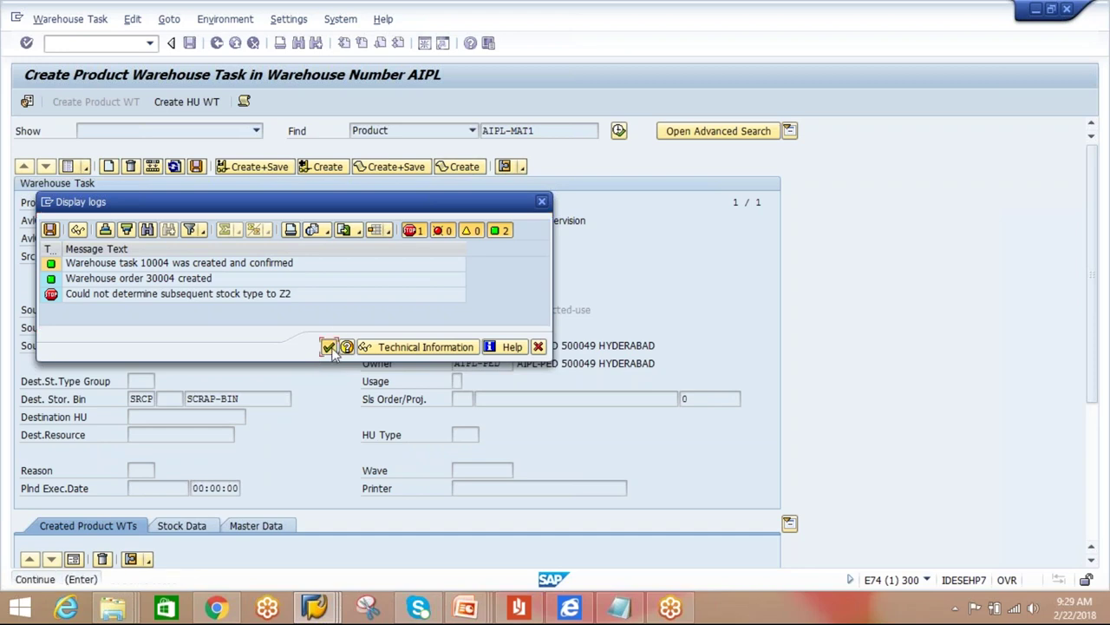
pyautogui.click(328, 347)
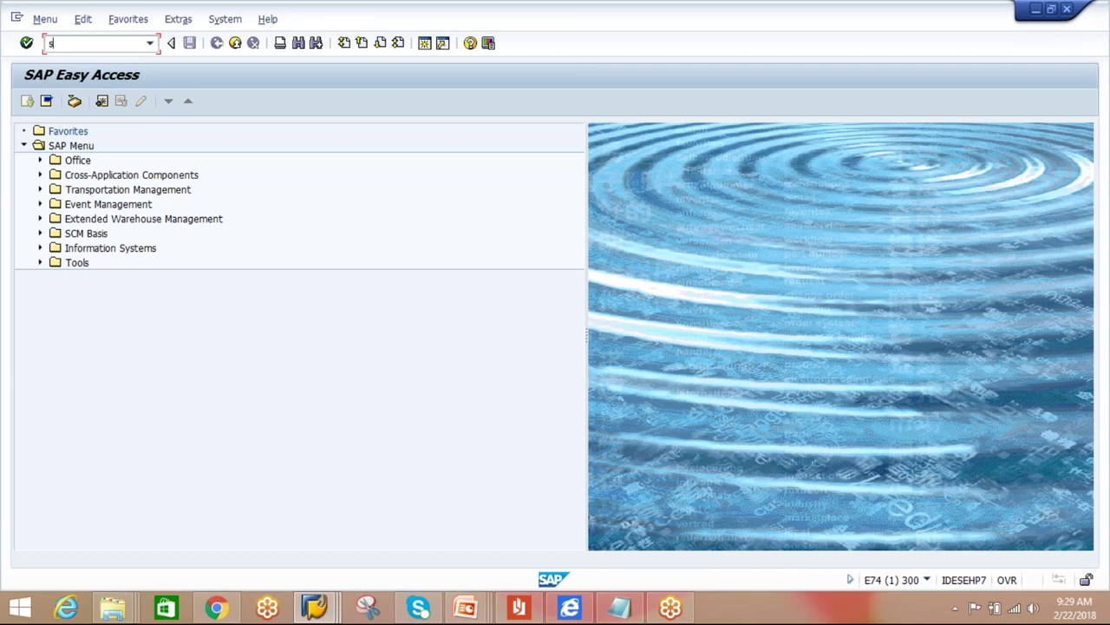
# - Open the SAP Reference IMG and the EWM Stock Types customizing view under Extended Warehouse Management, Goods Receipt Process
pyautogui.press('Return')
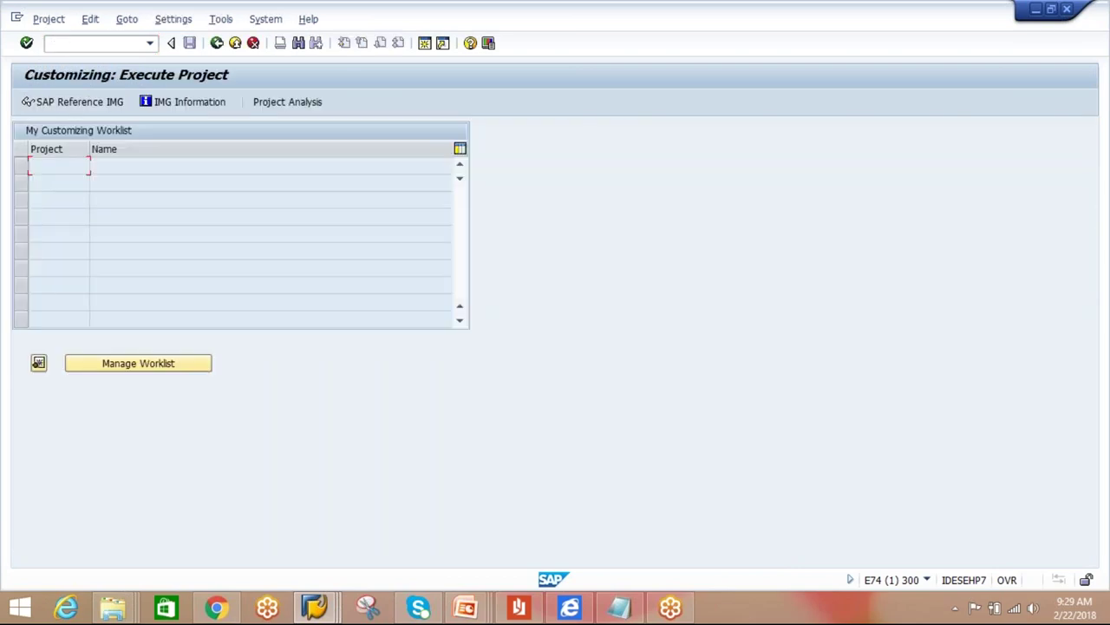
pyautogui.click(121, 102)
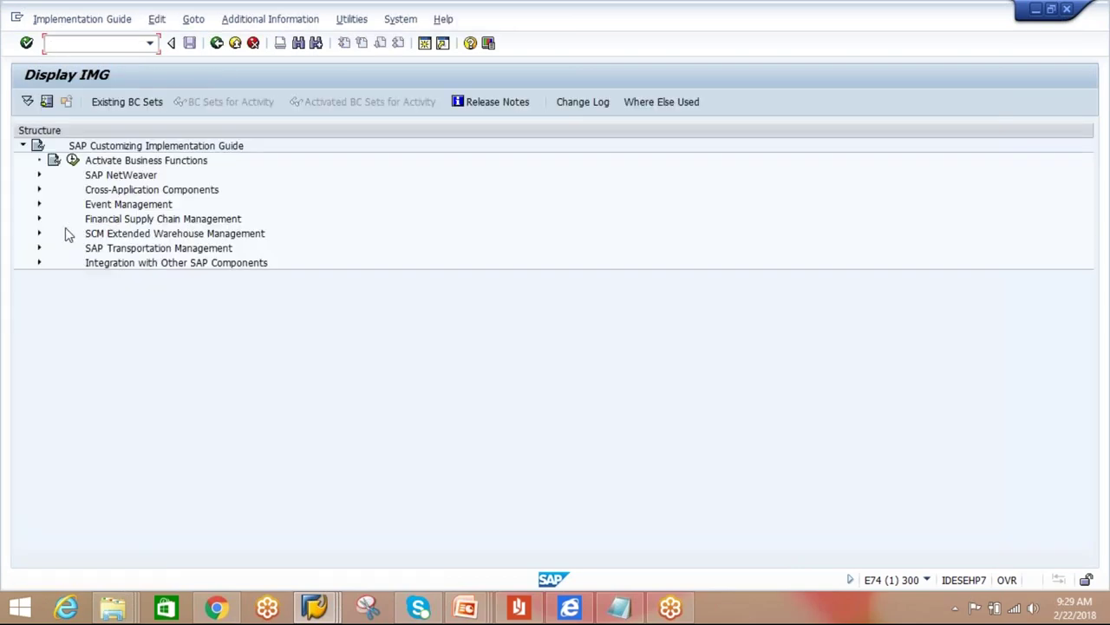
pyautogui.click(39, 234)
pyautogui.click(56, 248)
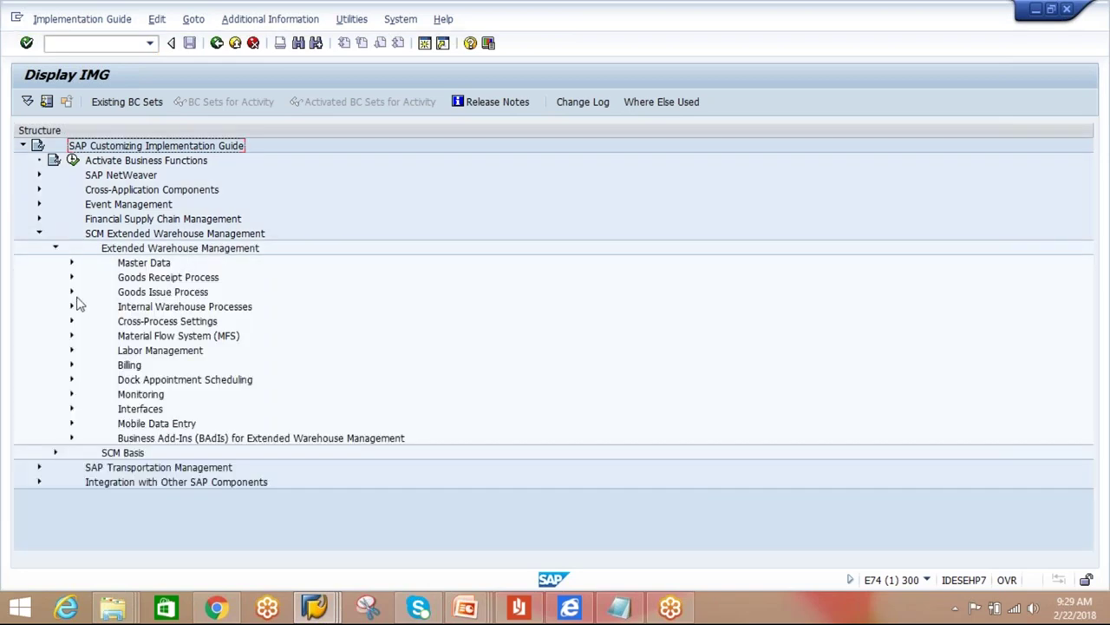
pyautogui.click(72, 278)
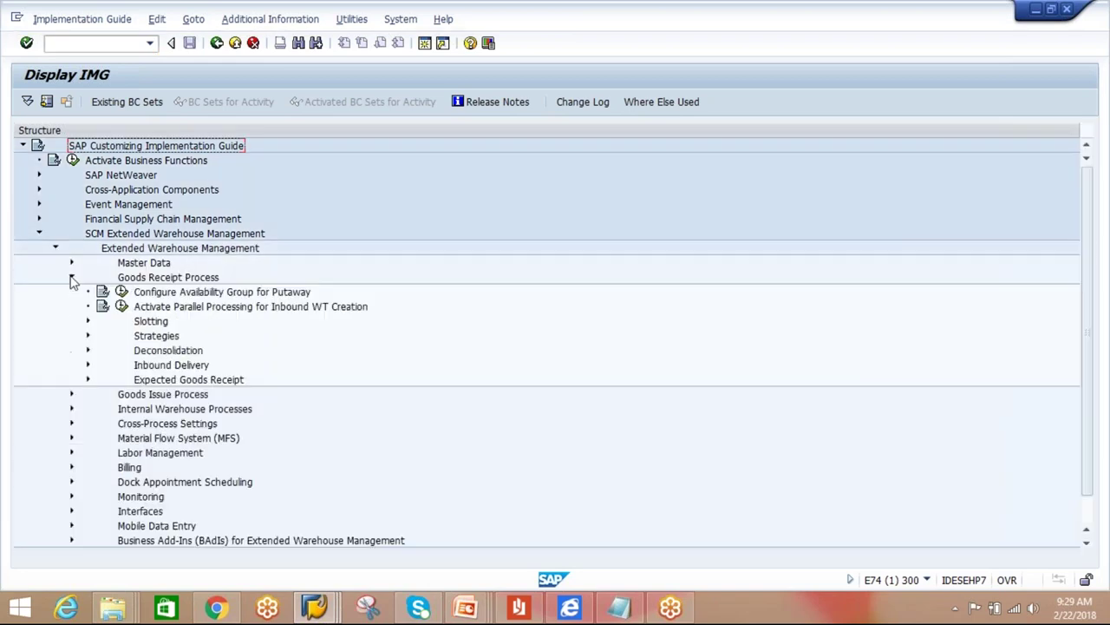
pyautogui.click(121, 306)
pyautogui.doubleClick(139, 224)
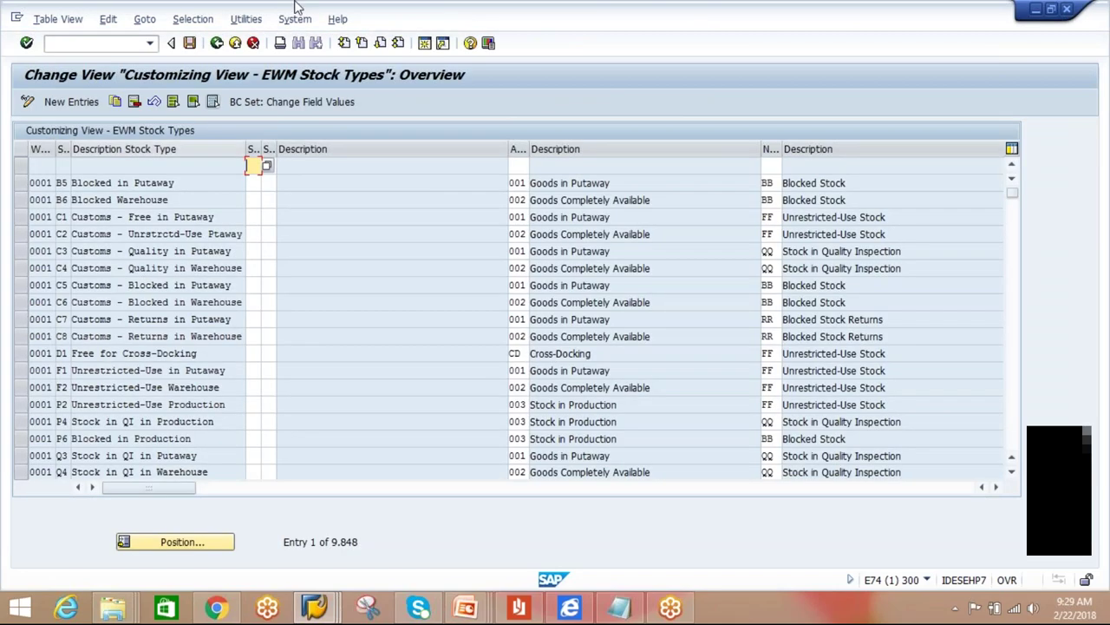
# - Filter the EWM stock types by contents to warehouse number AIPL
pyautogui.click(198, 19)
pyautogui.click(208, 48)
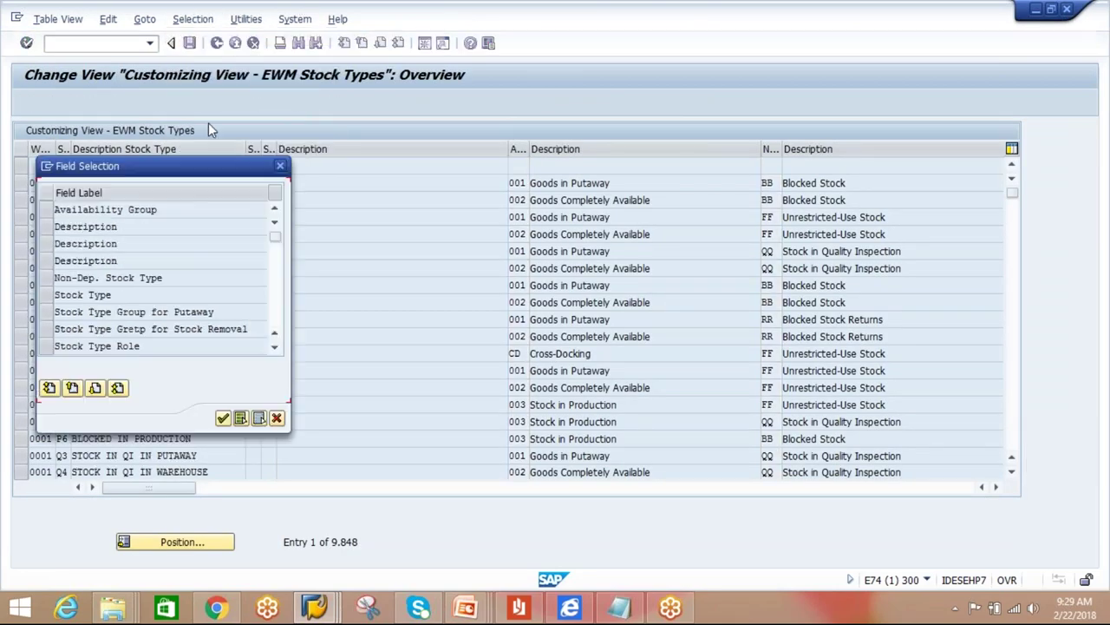
pyautogui.click(275, 349)
pyautogui.click(275, 349)
pyautogui.click(275, 349)
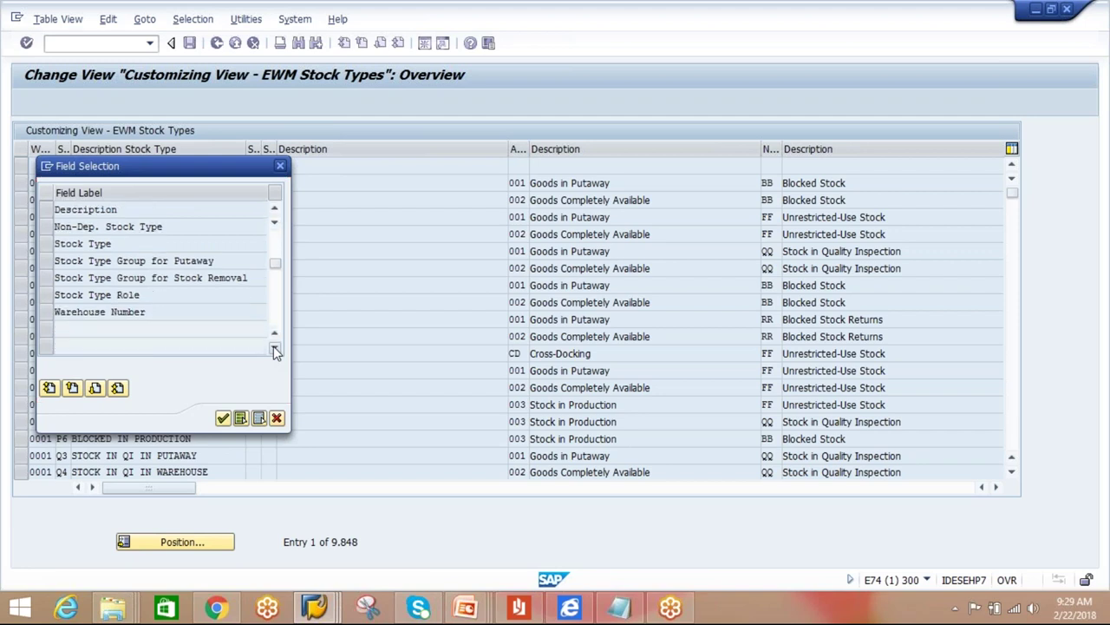
pyautogui.click(275, 350)
pyautogui.click(48, 297)
pyautogui.click(223, 418)
pyautogui.click(312, 211)
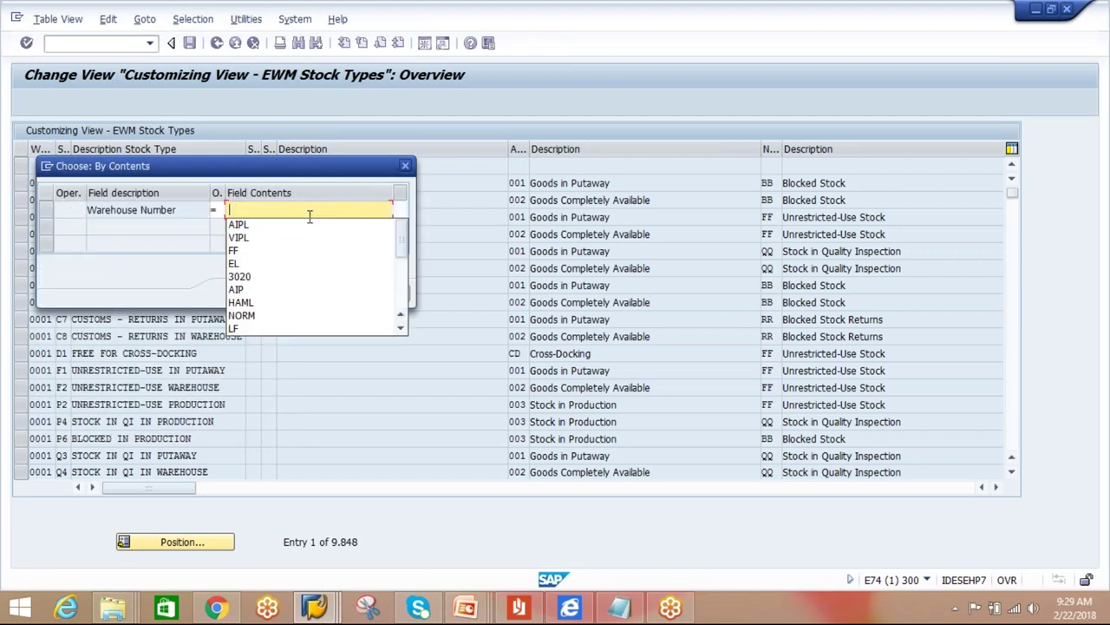
pyautogui.click(305, 225)
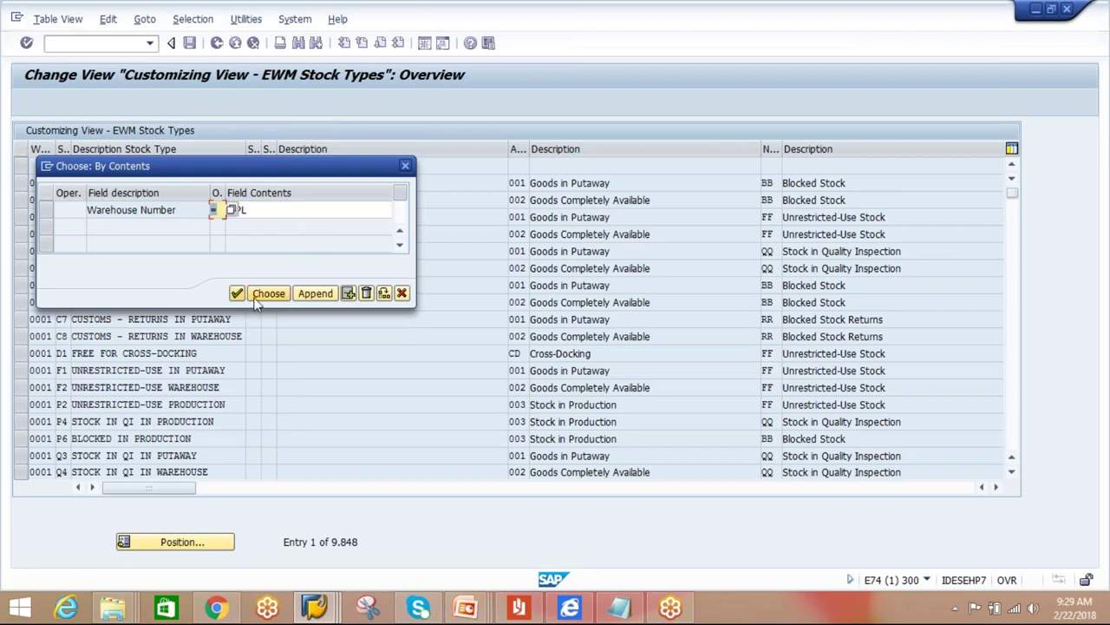
pyautogui.click(237, 293)
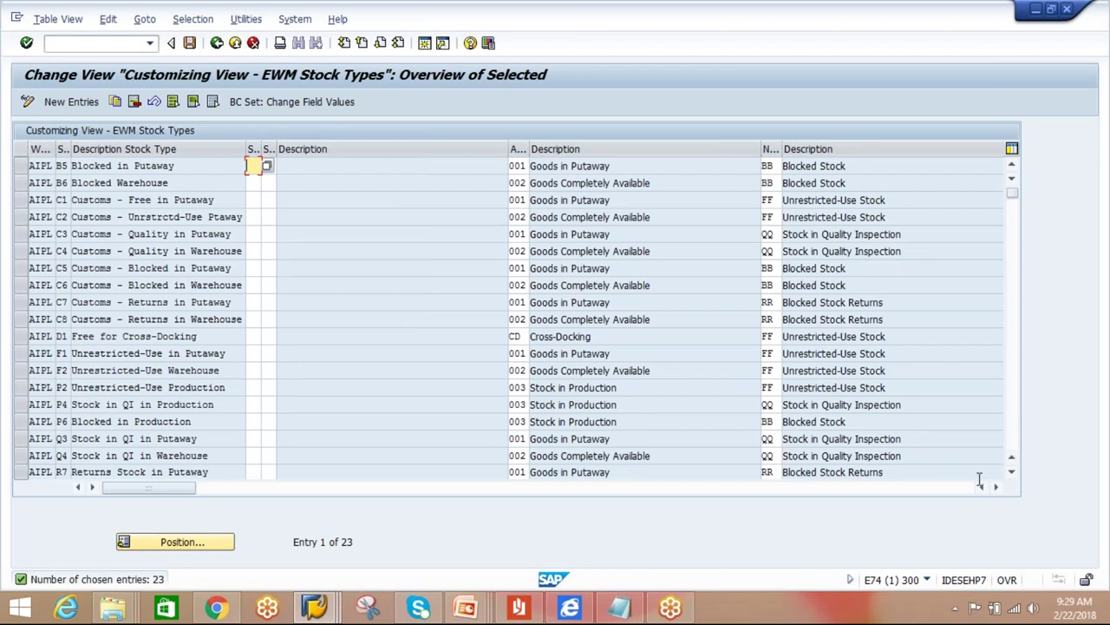
# - Examine the availability group and stock type role of stock type S6, Scrapping from Warehouse
pyautogui.click(1012, 472)
pyautogui.click(1011, 472)
pyautogui.click(1012, 472)
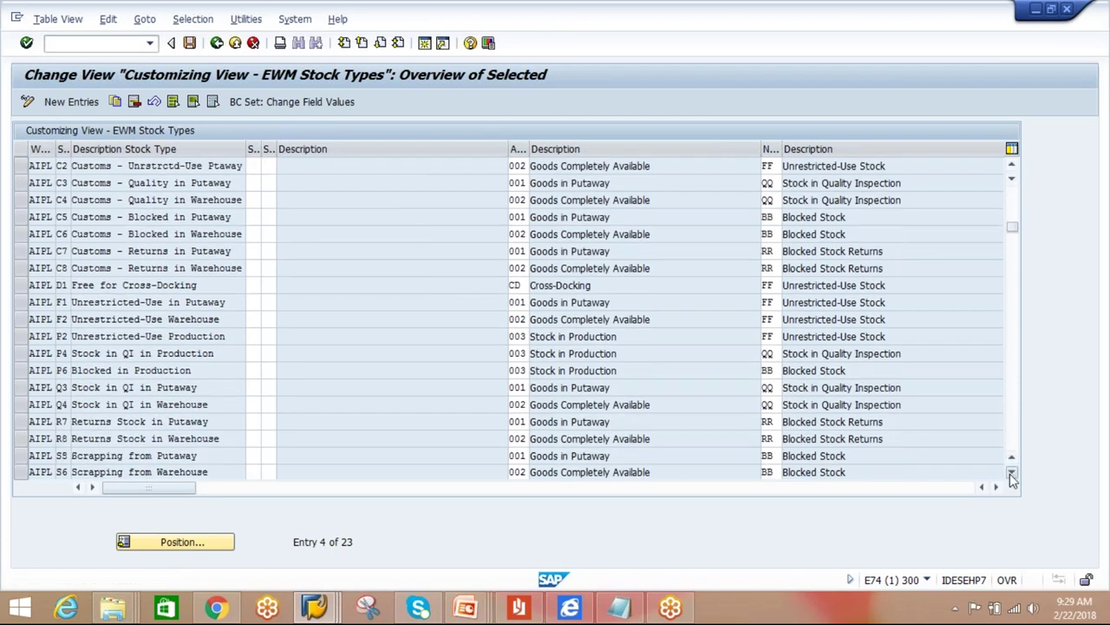
pyautogui.click(1011, 473)
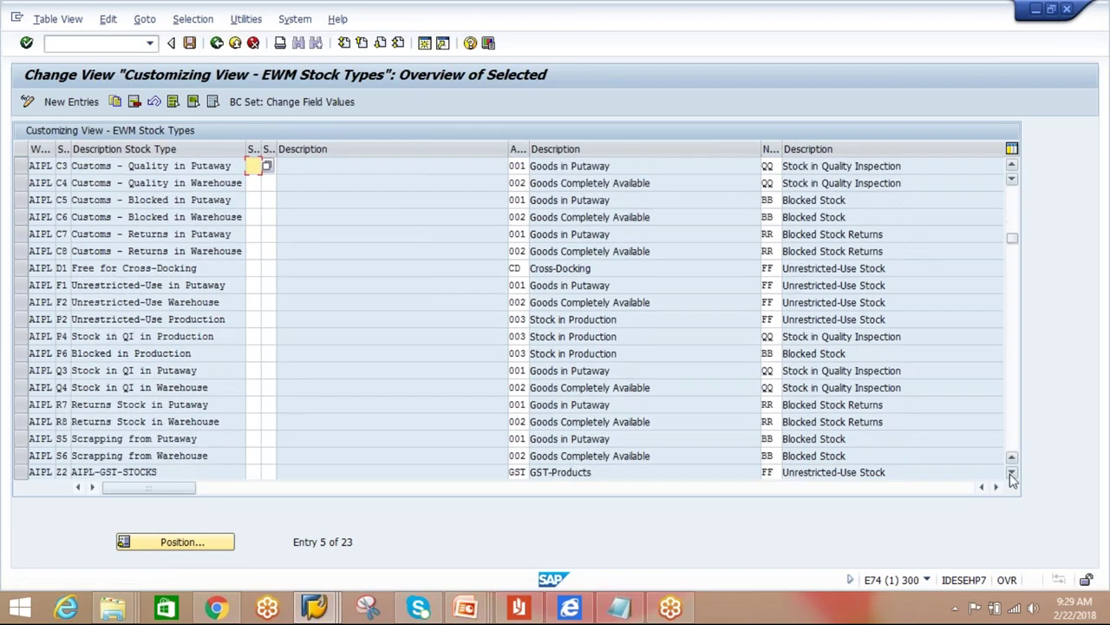
pyautogui.click(21, 455)
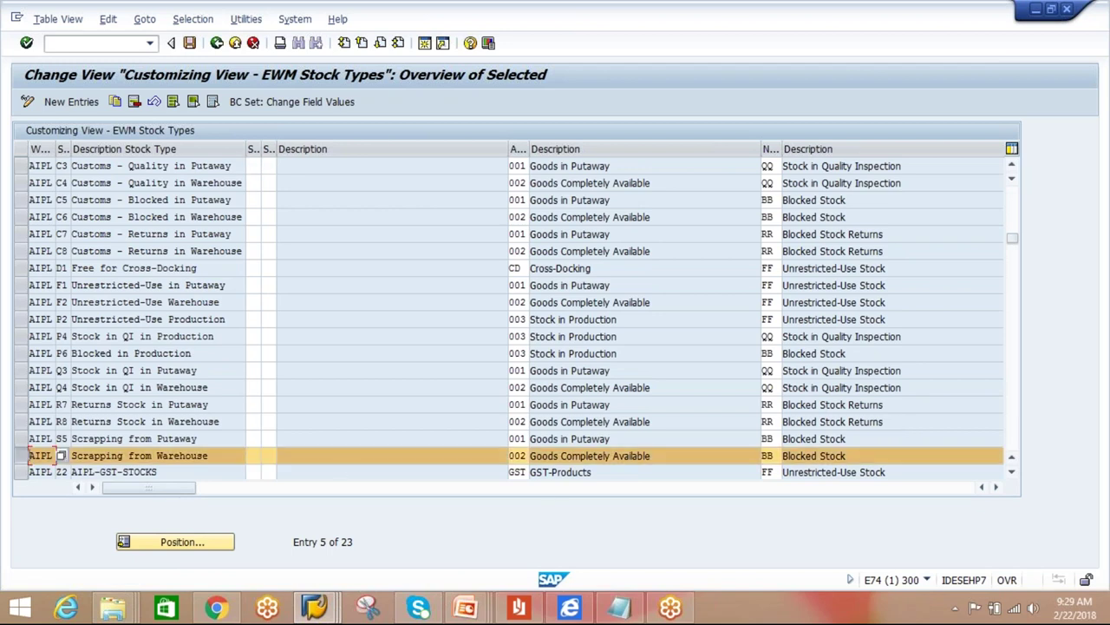
pyautogui.click(996, 486)
pyautogui.click(997, 489)
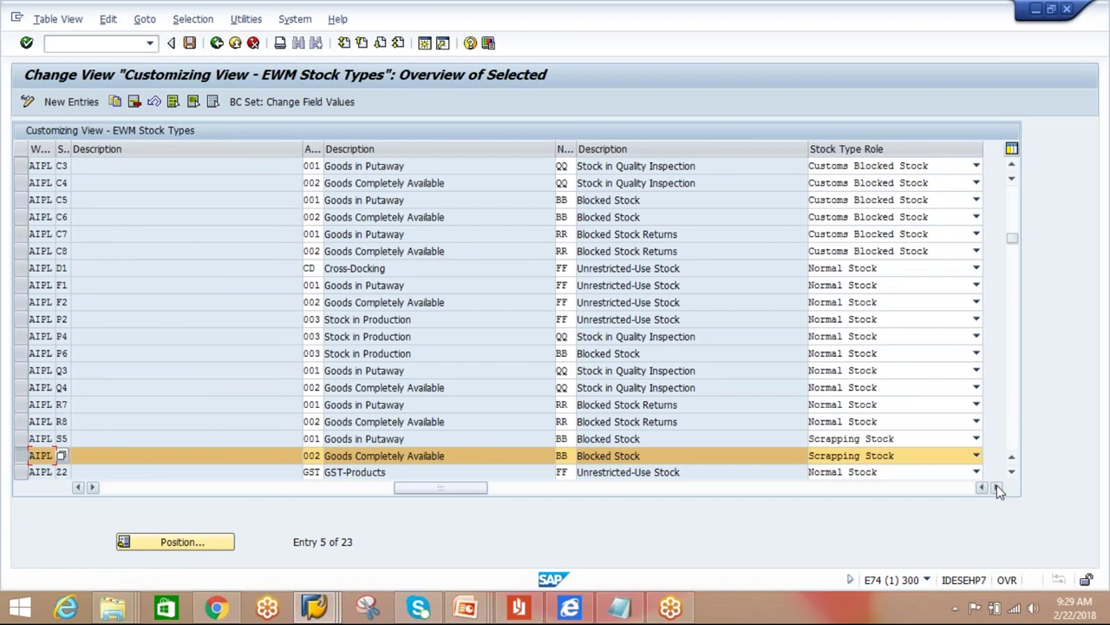
# - Check the stock type role options for stock type Z2 and compare its role with that of S6
pyautogui.click(17, 472)
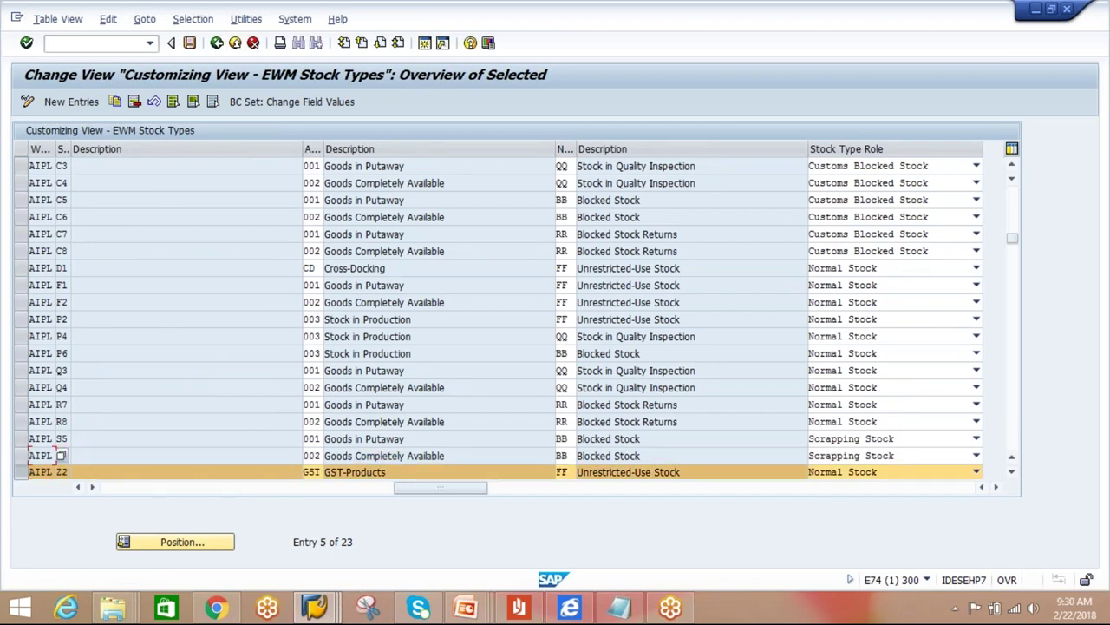
pyautogui.click(976, 472)
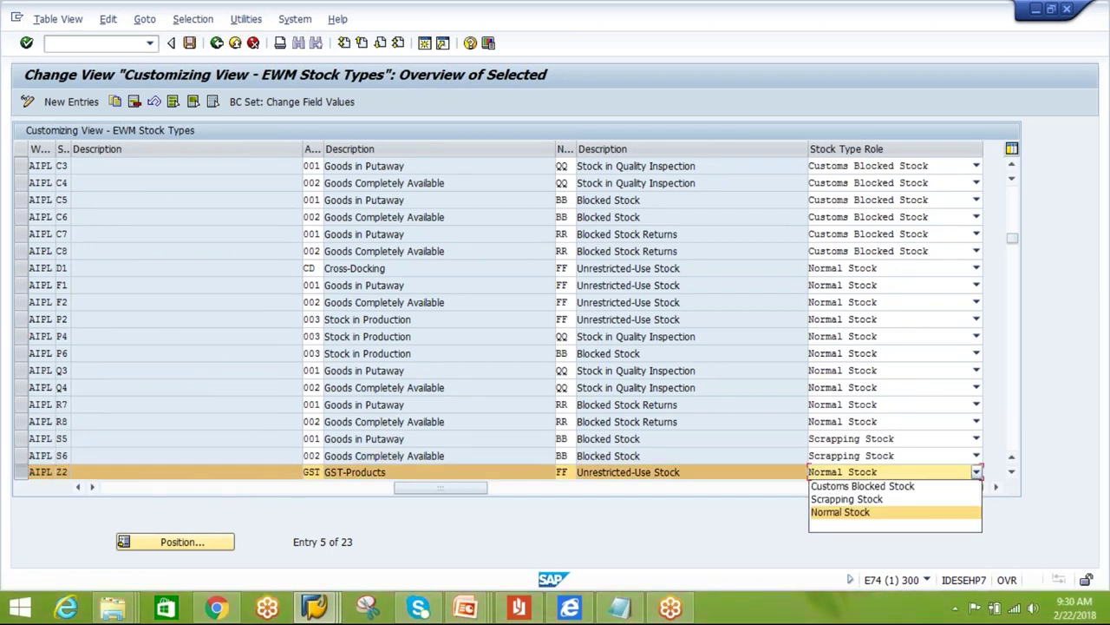
pyautogui.press('Return')
pyautogui.moveTo(1014, 237); pyautogui.dragTo(1018, 250)
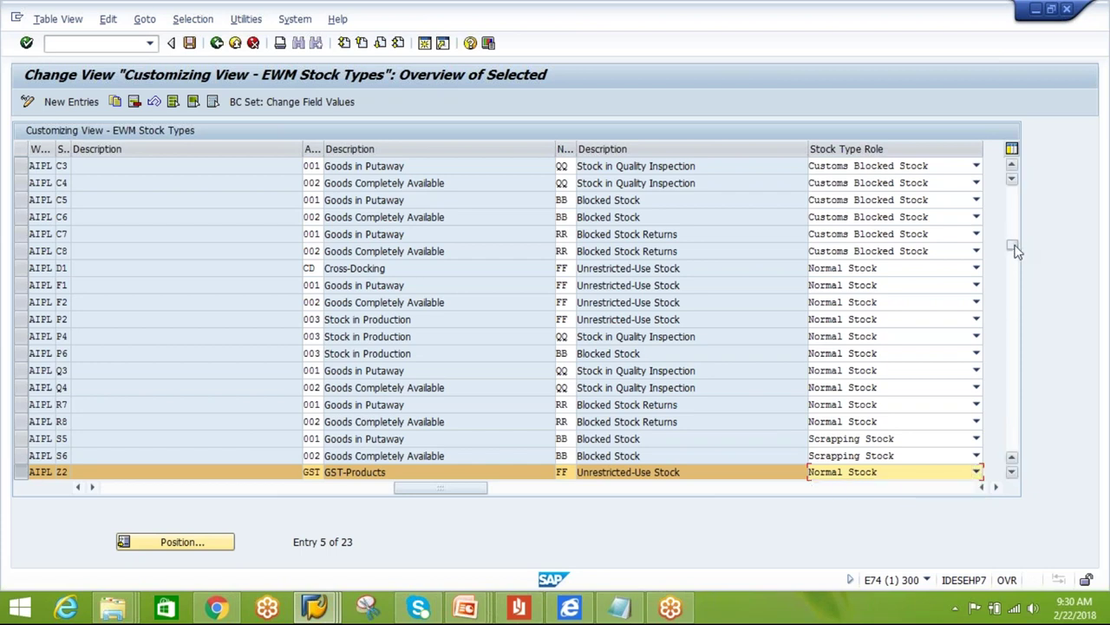
pyautogui.click(1013, 475)
pyautogui.click(1013, 475)
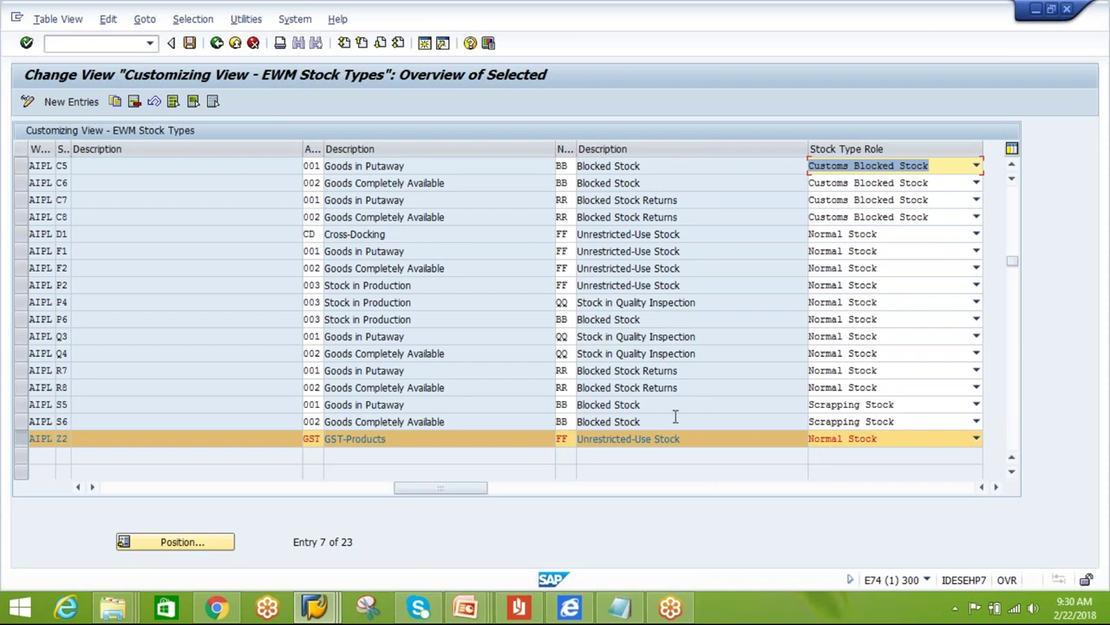
pyautogui.click(855, 425)
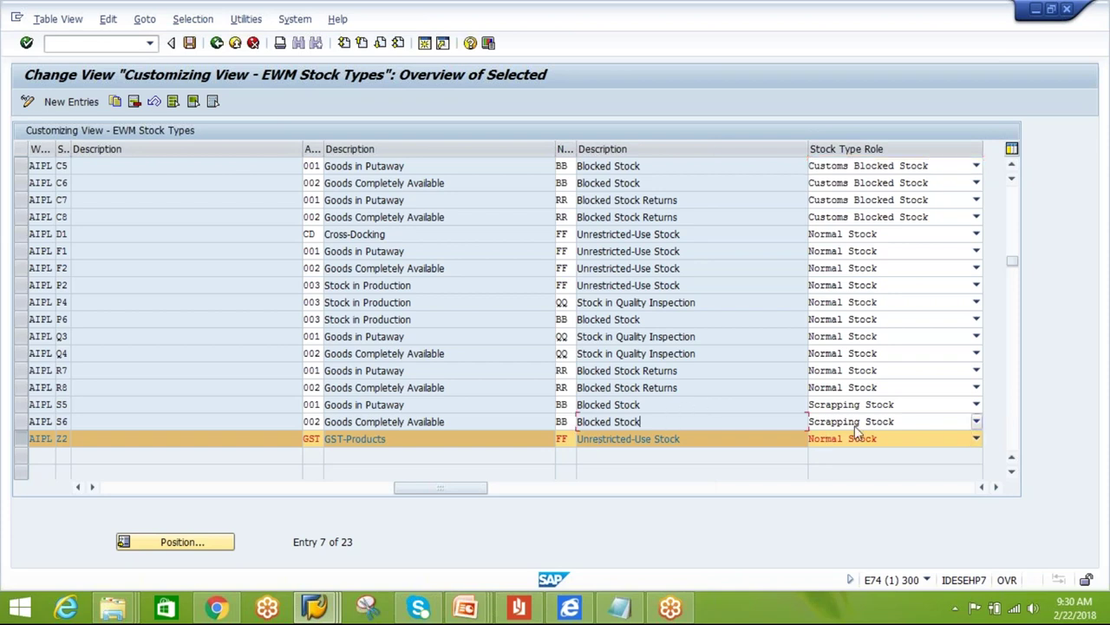
# - Open the Define Storage Type customizing under SCM Extended Warehouse Management, Extended Warehouse Management, Master Data in the other EWM session
pyautogui.click(313, 607)
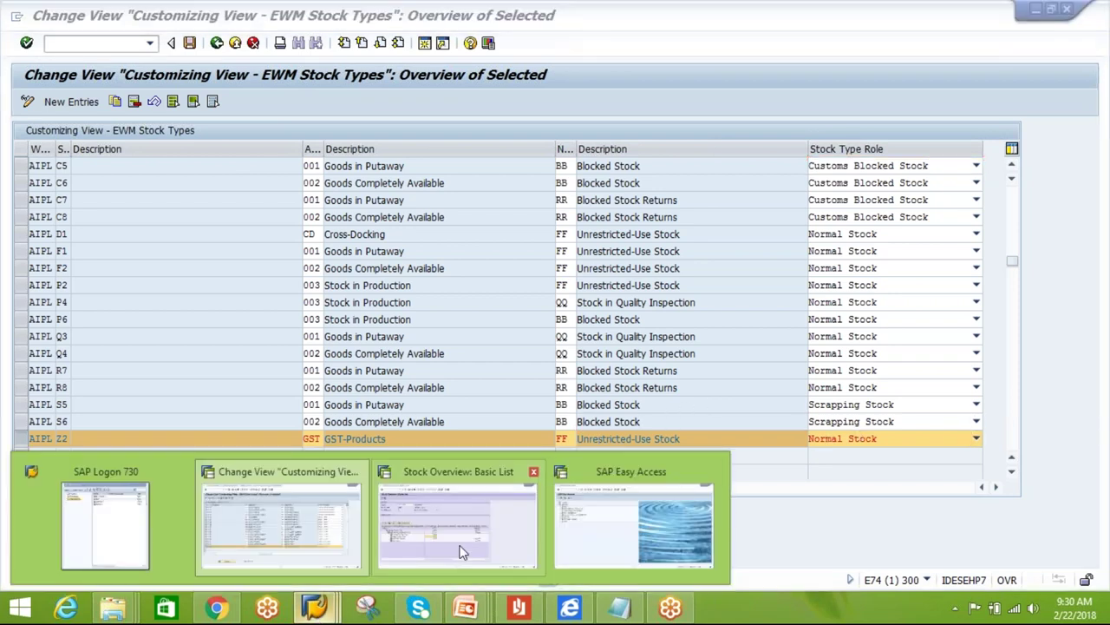
pyautogui.click(610, 545)
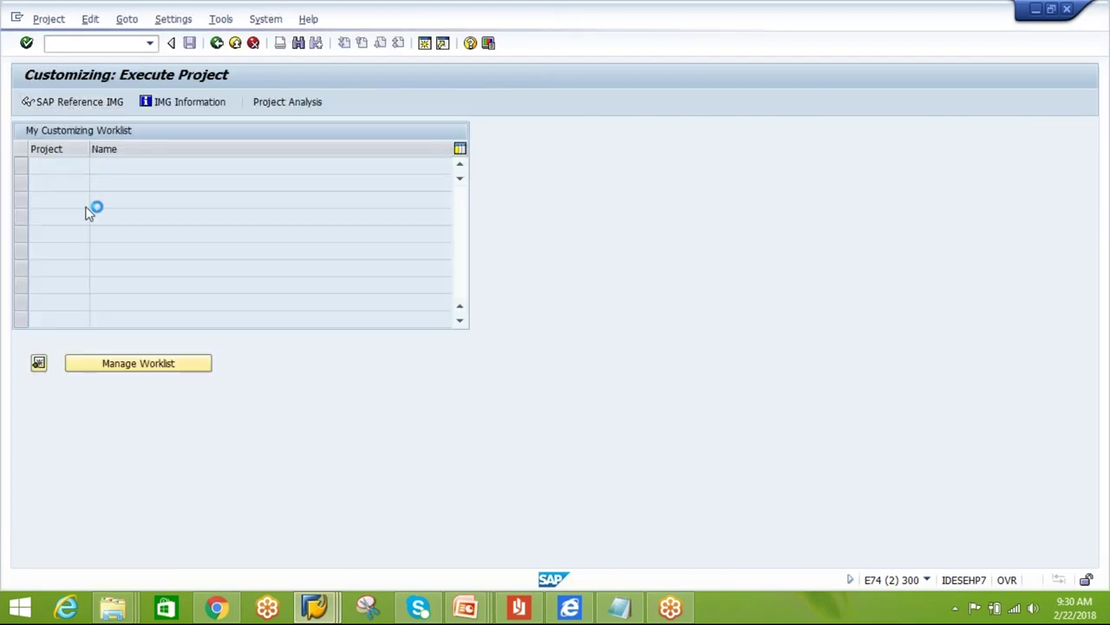
pyautogui.click(38, 233)
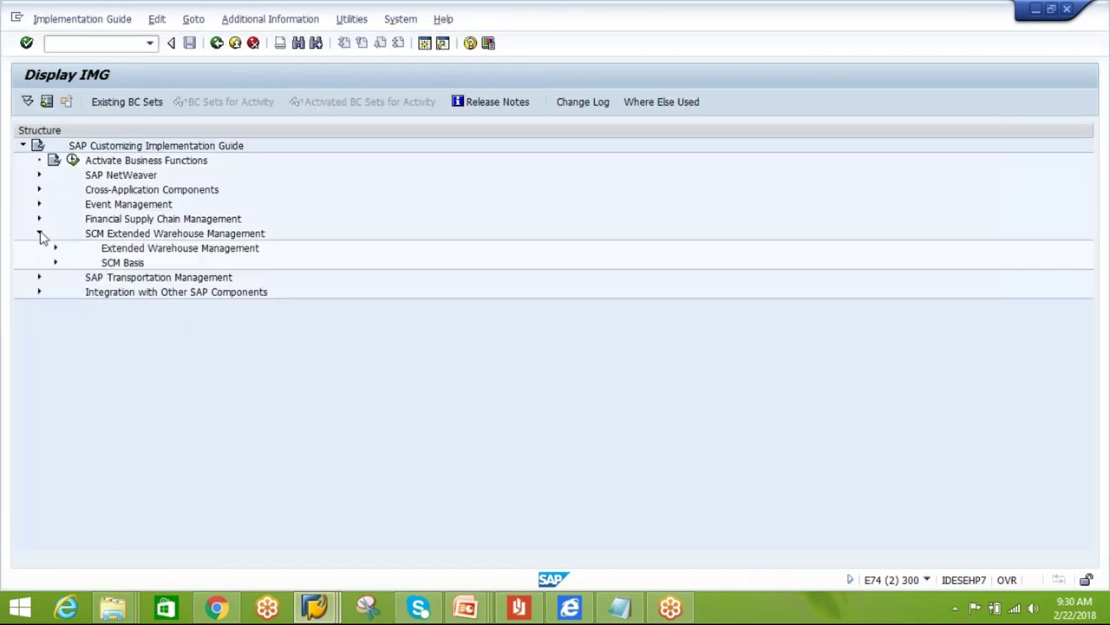
pyautogui.click(57, 249)
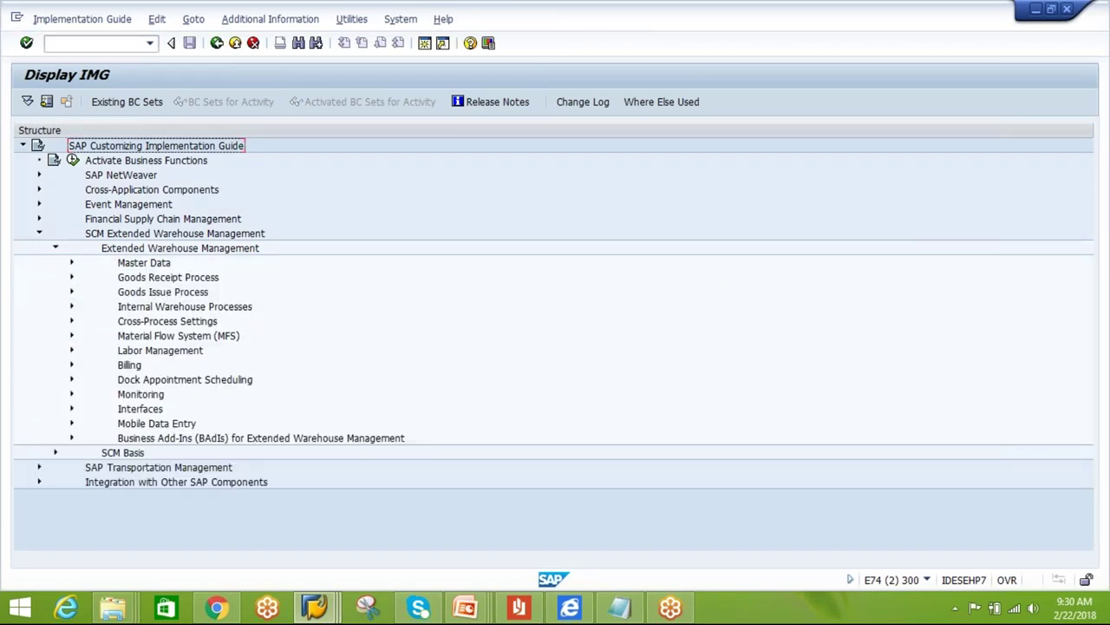
pyautogui.click(72, 262)
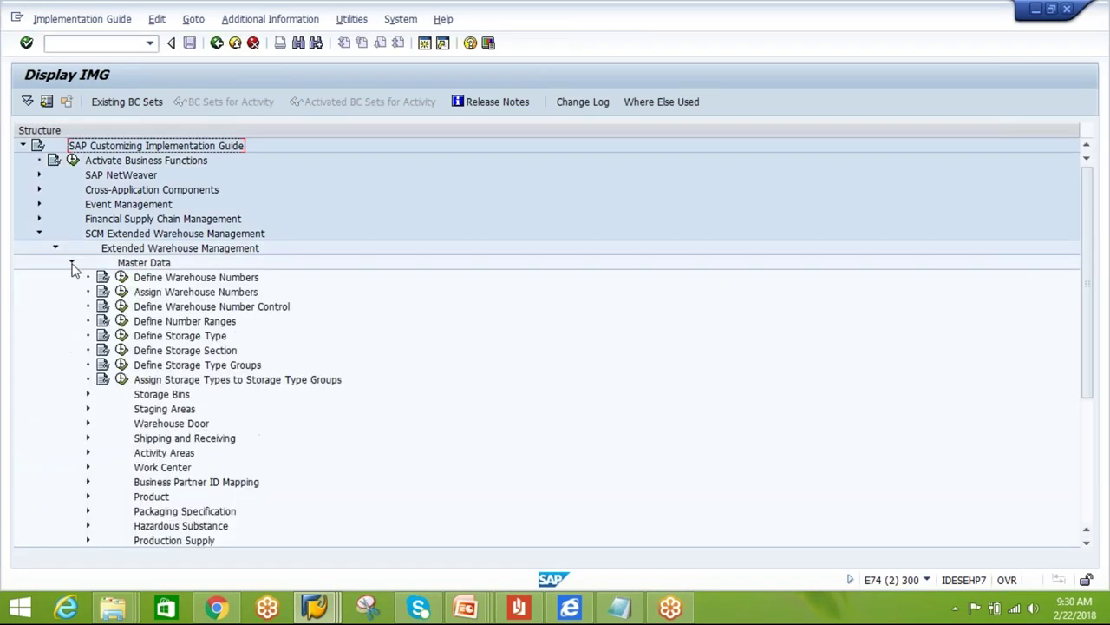
pyautogui.click(122, 337)
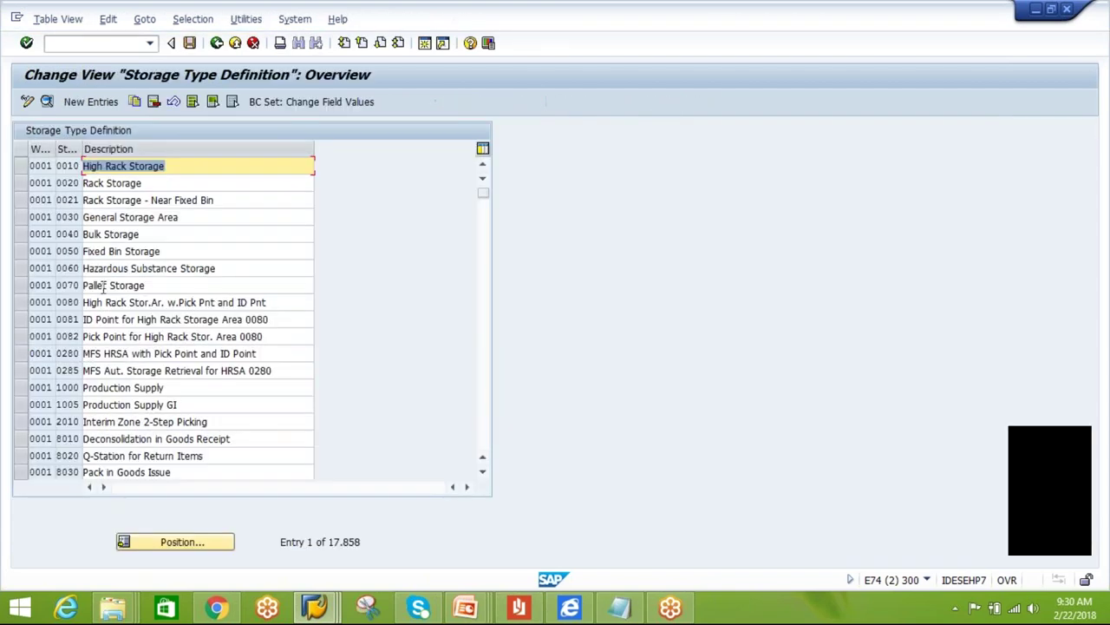
# - Position the storage type list to warehouse number AIPL and storage type SRCP
pyautogui.click(183, 542)
pyautogui.click(173, 228)
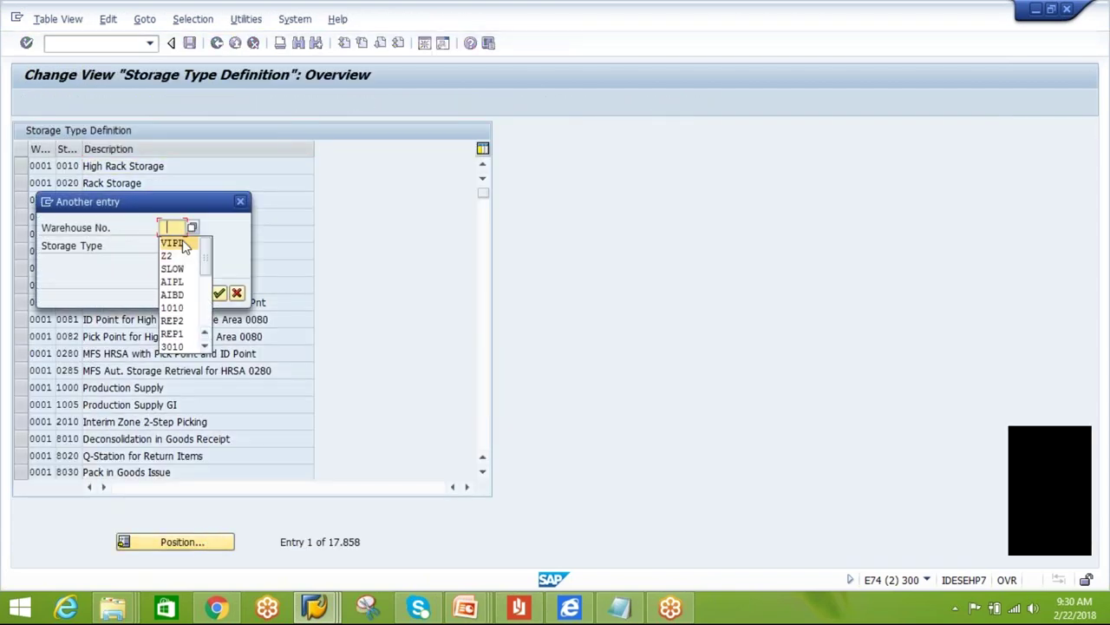
pyautogui.click(172, 281)
pyautogui.click(173, 246)
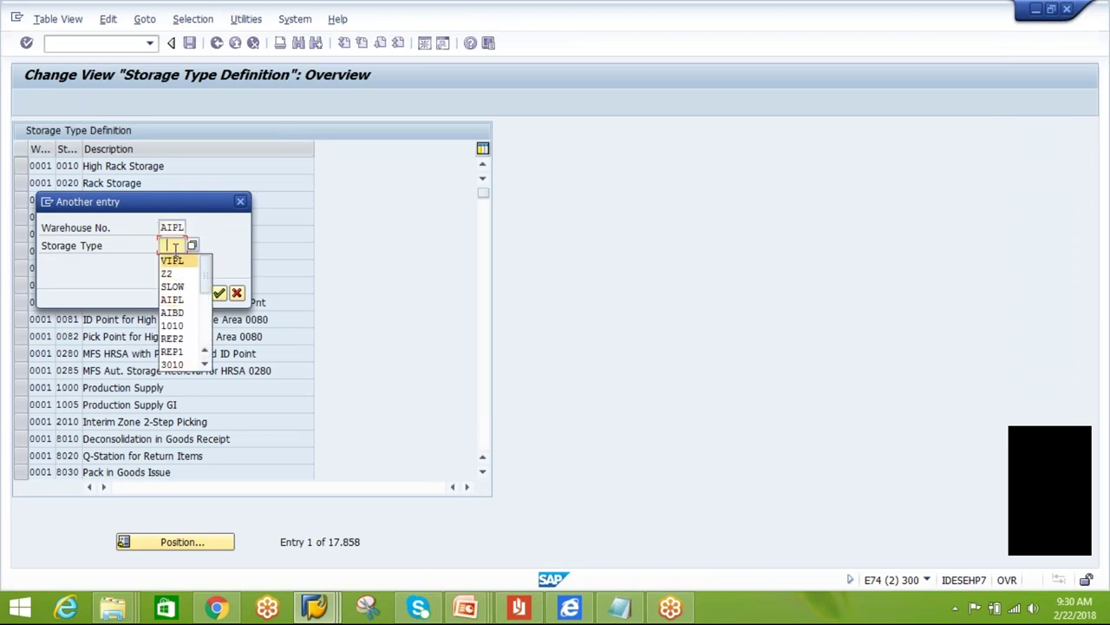
pyautogui.click(176, 249)
pyautogui.write('SRGP')
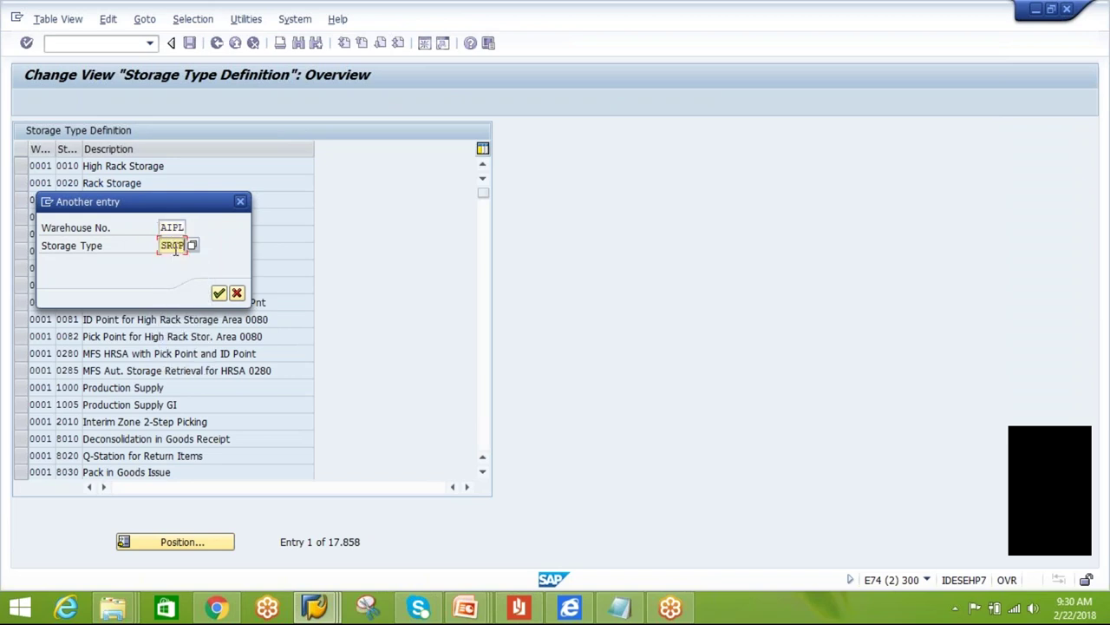
pyautogui.write('CP')
pyautogui.click(218, 294)
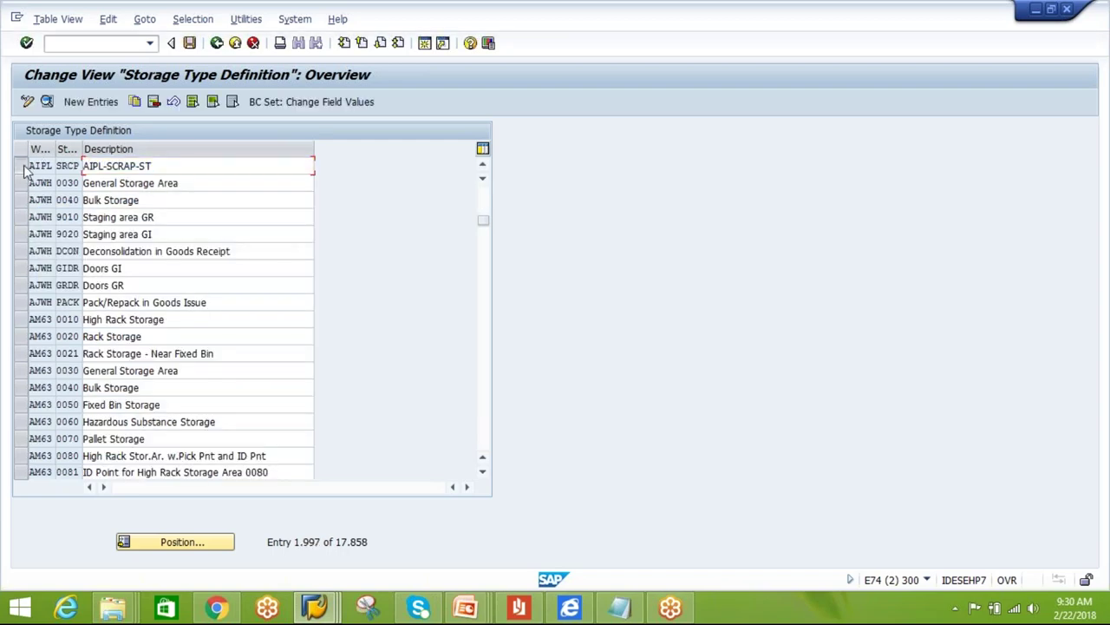
# - Open the details of storage type SRCP, check its Goods Movement Control settings and save the entry
pyautogui.click(23, 167)
pyautogui.click(49, 101)
pyautogui.moveTo(1093, 327); pyautogui.dragTo(1093, 475)
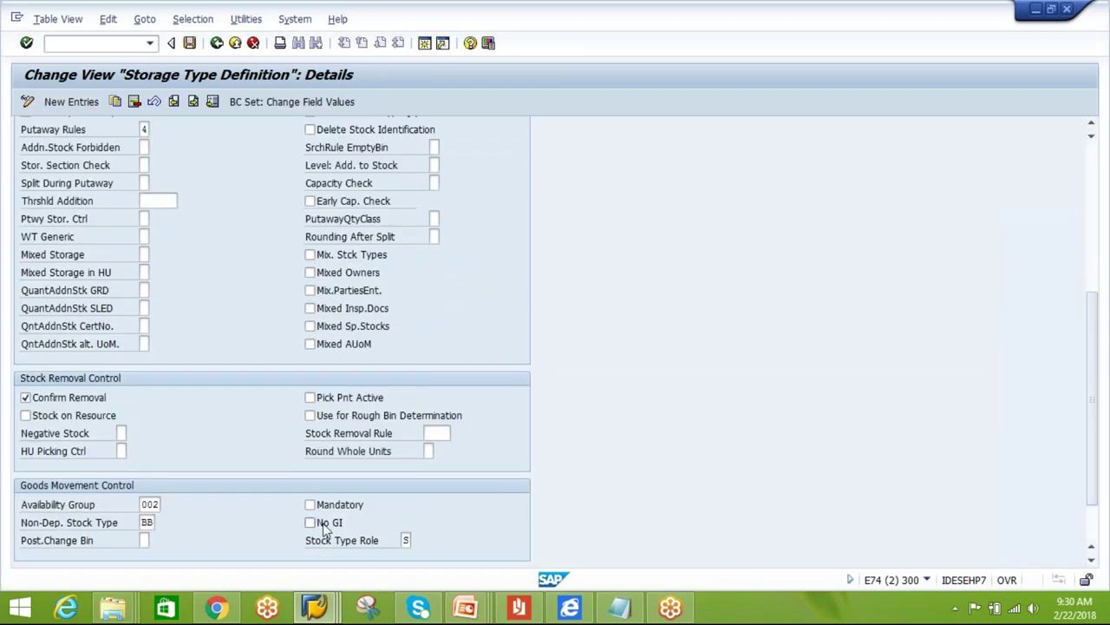
pyautogui.click(189, 43)
pyautogui.click(240, 275)
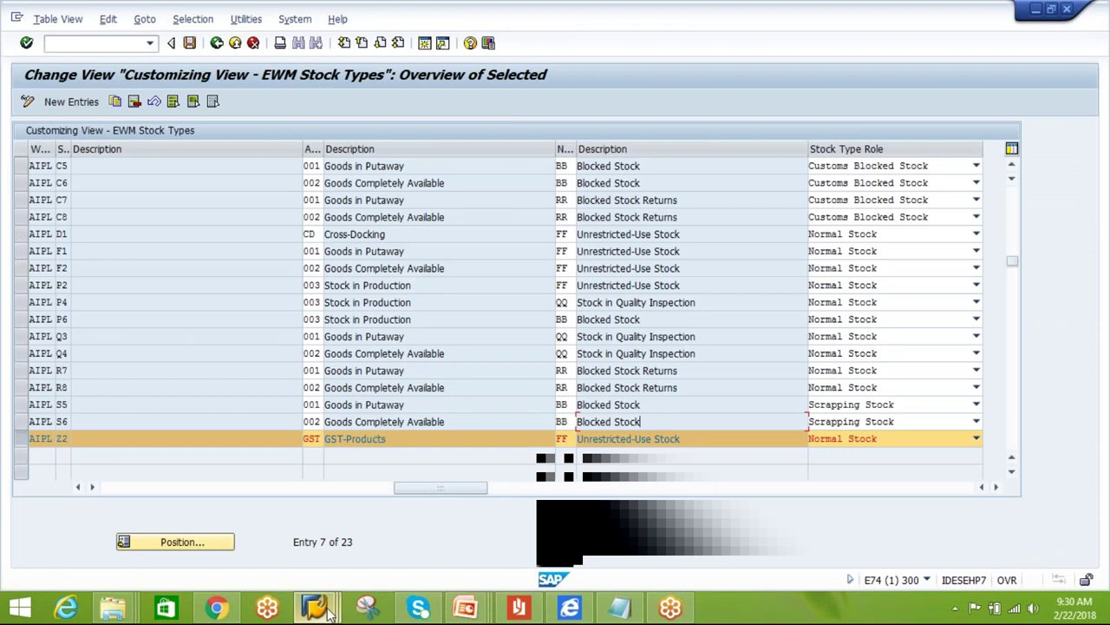
# - Return to the session with the storage type details and leave customizing back to SAP Easy Access
pyautogui.moveTo(314, 607)
pyautogui.click(342, 533)
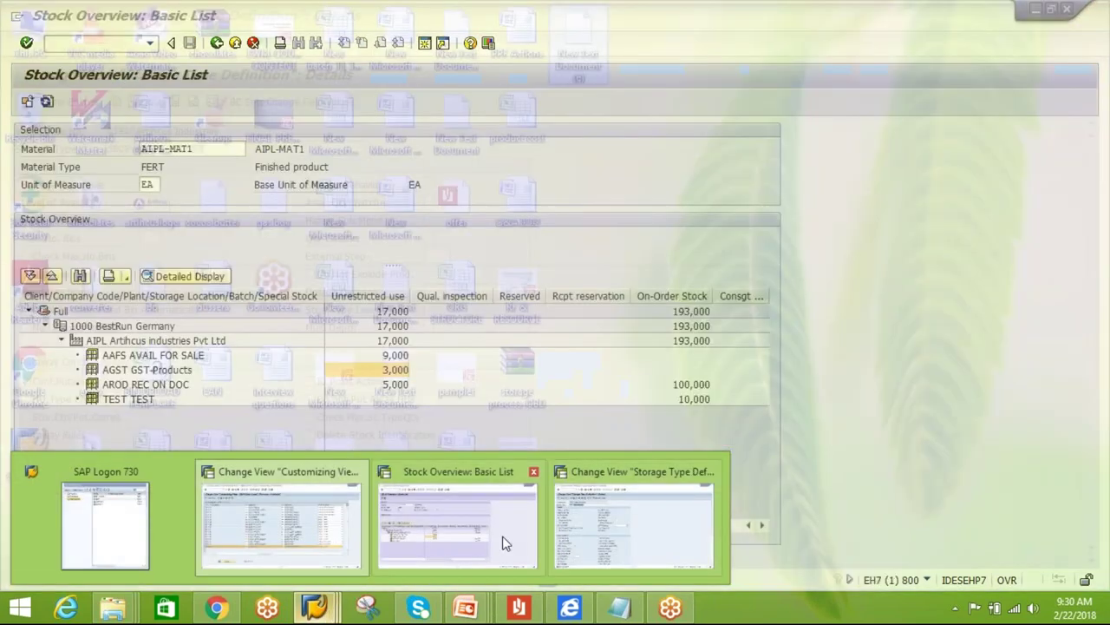
pyautogui.click(588, 525)
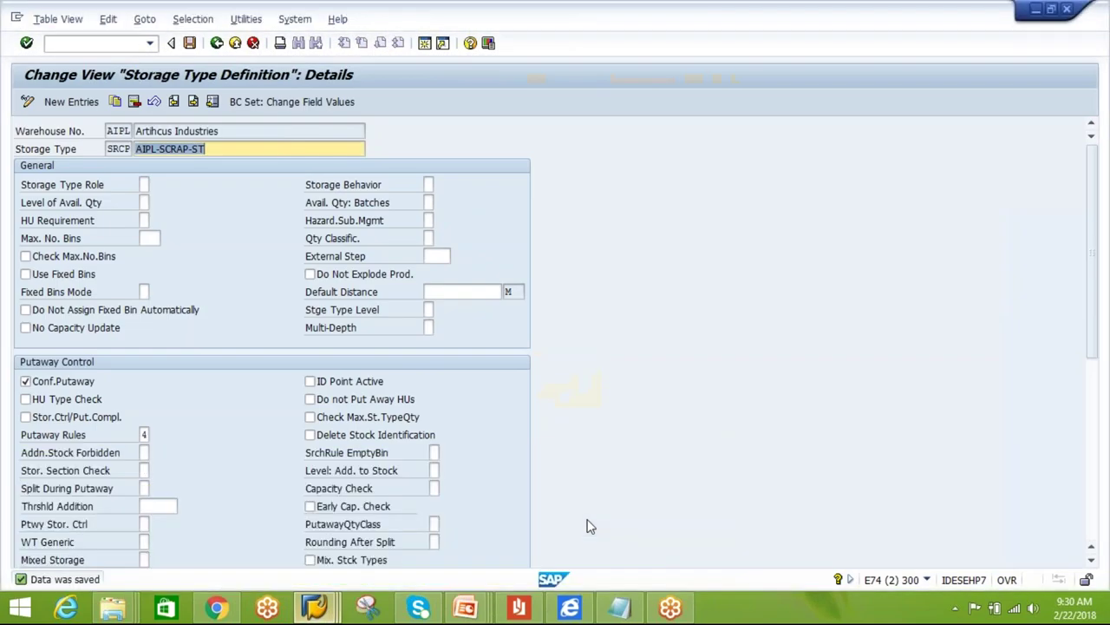
pyautogui.click(235, 44)
pyautogui.click(235, 43)
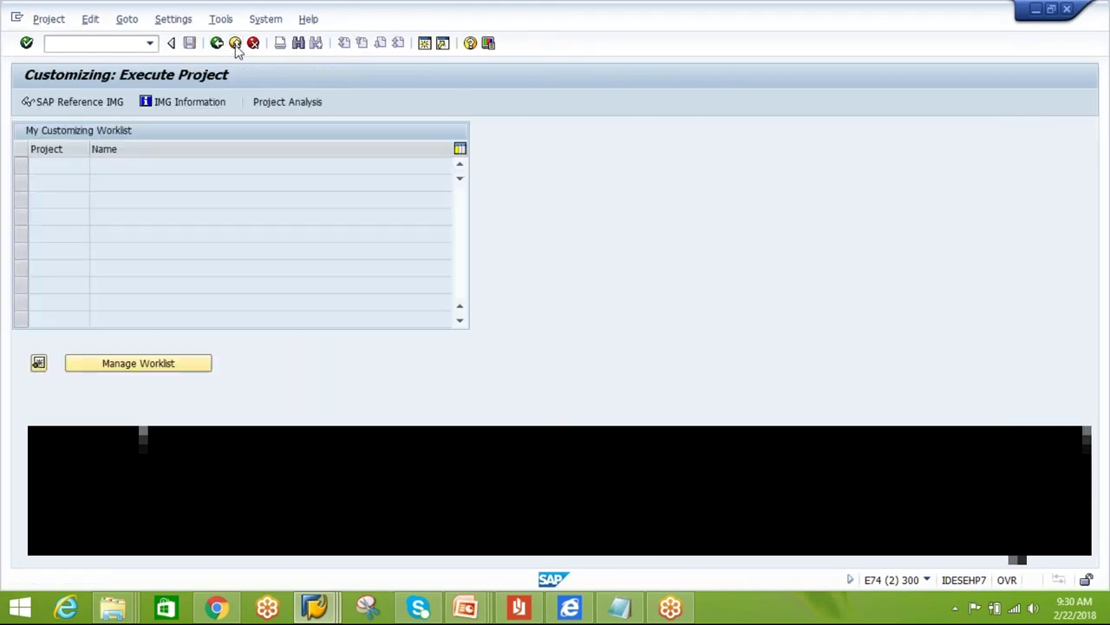
pyautogui.click(236, 44)
# - Run transaction /n/scwm/adprod and find the warehouse stock of product AIPL-MAT1
pyautogui.click(150, 43)
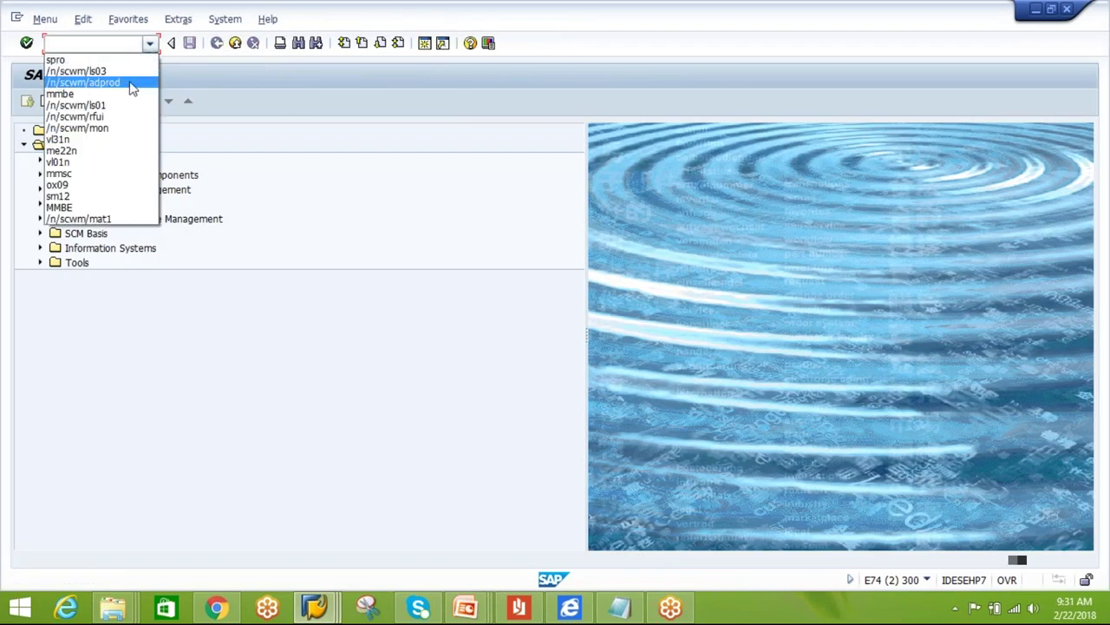
pyautogui.click(129, 83)
pyautogui.press('Return')
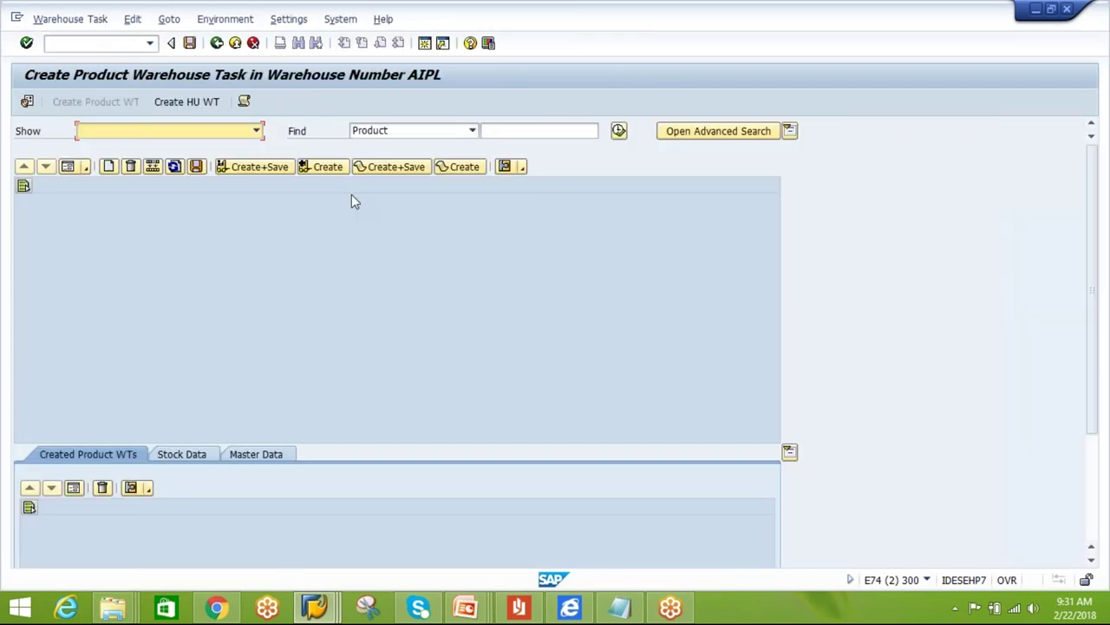
pyautogui.click(527, 130)
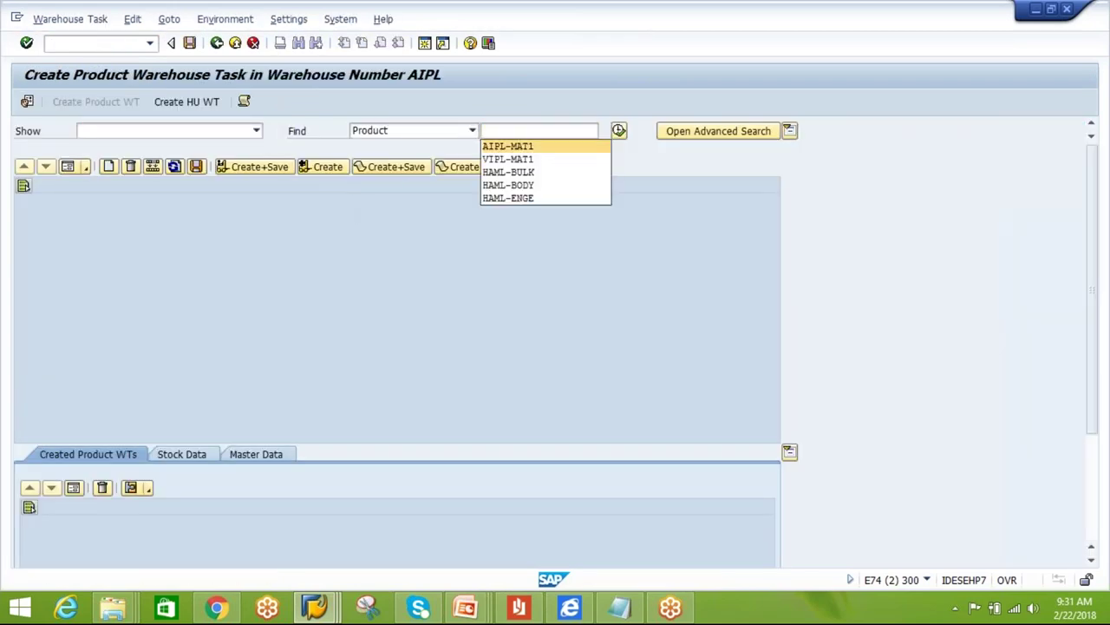
pyautogui.click(559, 134)
pyautogui.click(559, 135)
pyautogui.click(548, 148)
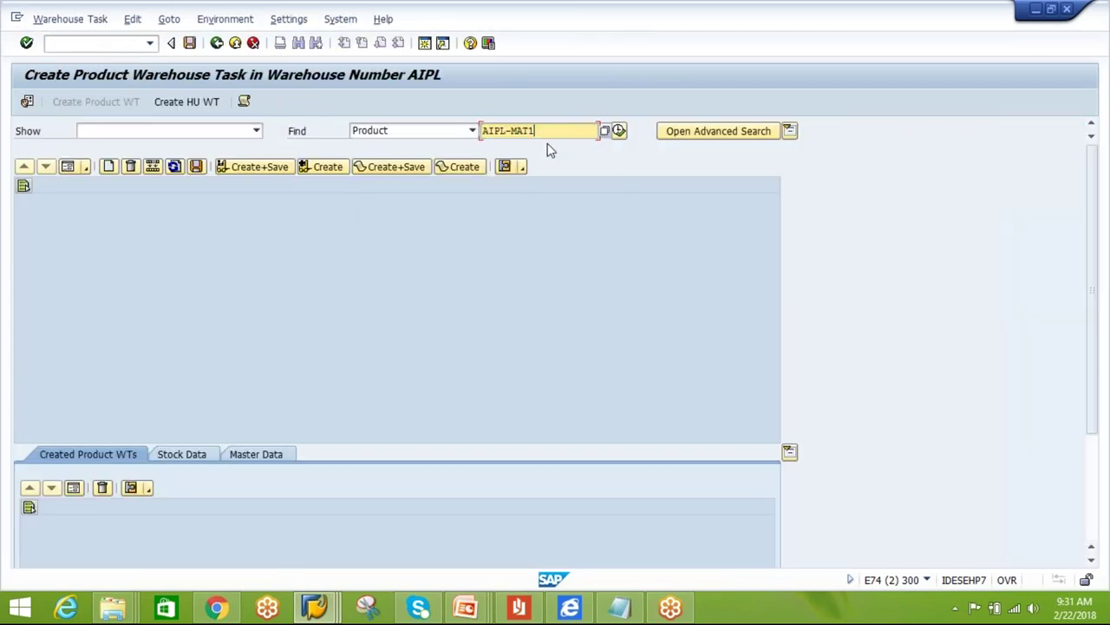
pyautogui.click(615, 130)
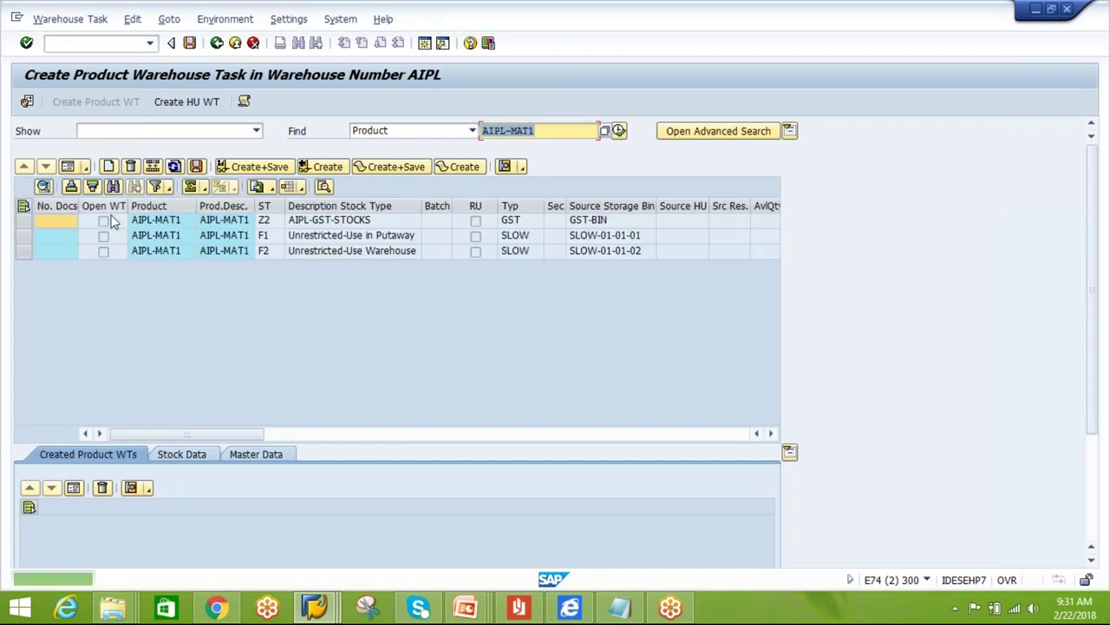
# - For the Z2 stock of AIPL-MAT1 in GST-BIN, enter source target quantity 1 and destination bin SCRAP-BIN
pyautogui.click(23, 221)
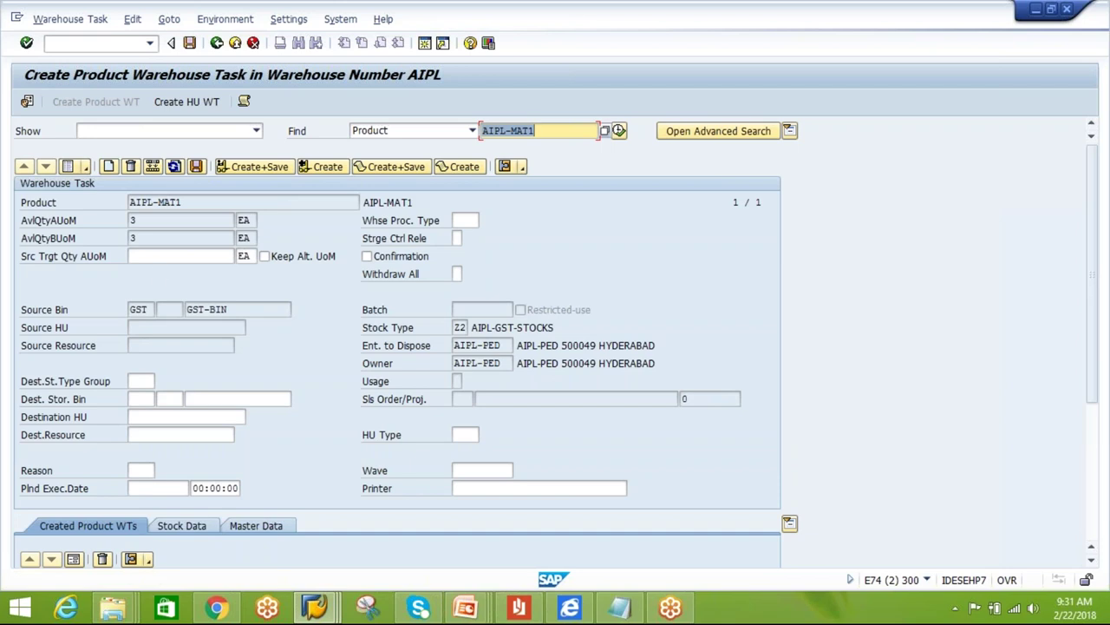
pyautogui.click(177, 258)
pyautogui.write('1')
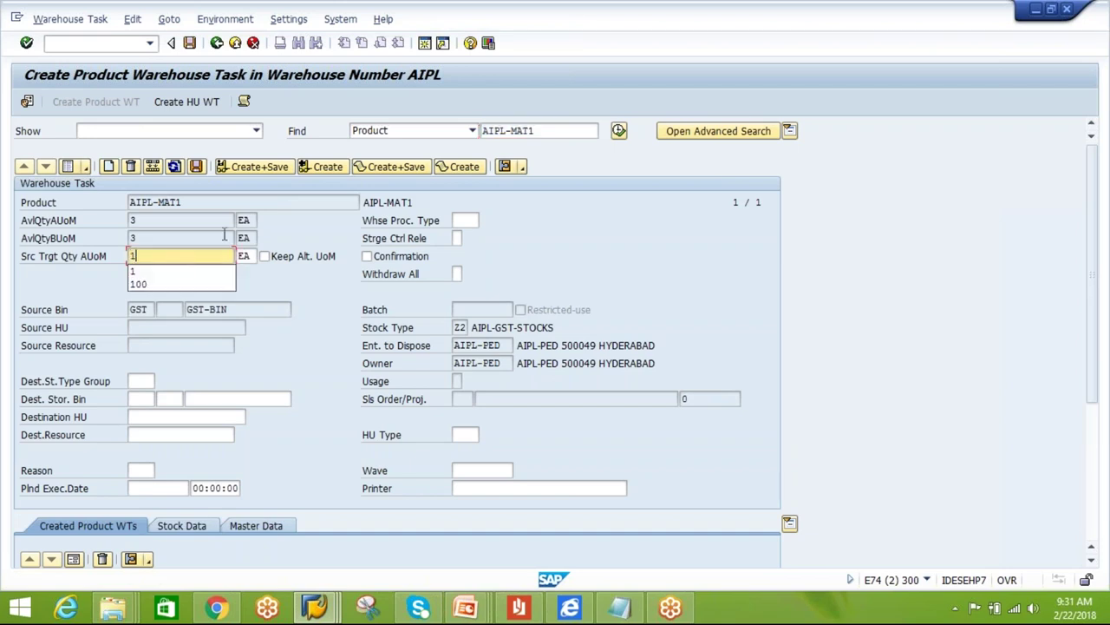
pyautogui.click(246, 402)
pyautogui.press('Down')
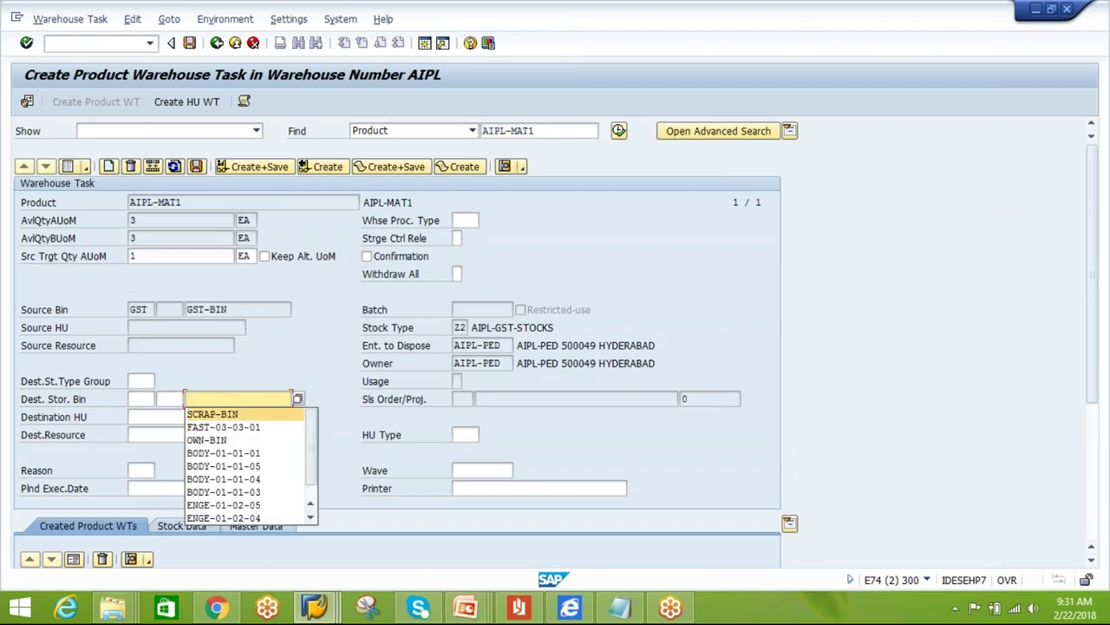
pyautogui.press('Return')
pyautogui.press('Return')
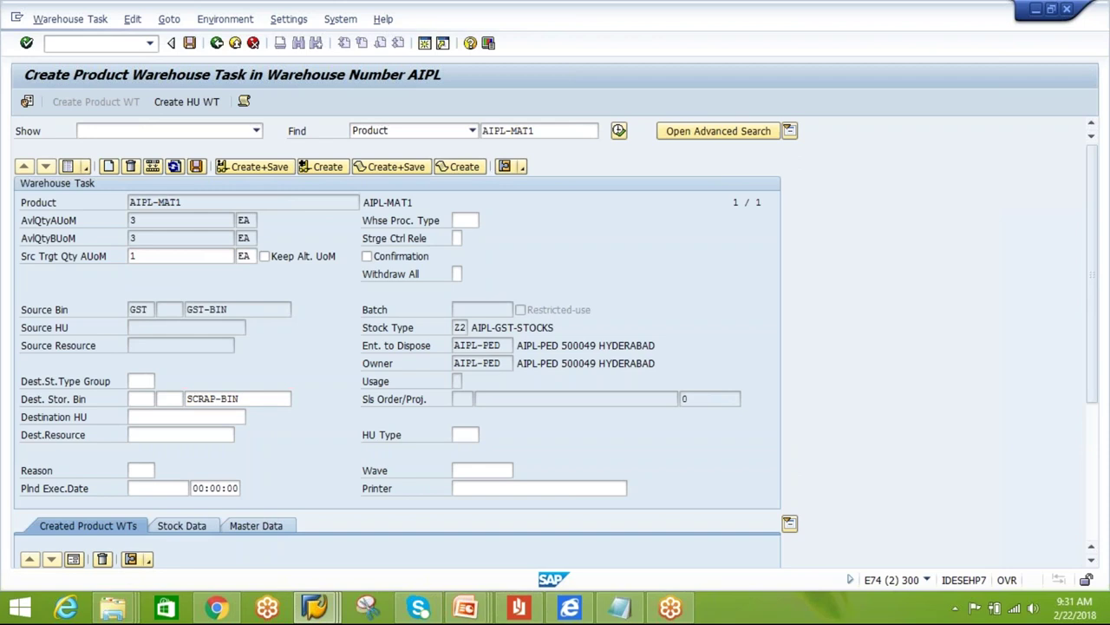
# - Set warehouse process type 9999 with immediate confirmation, and create and save the warehouse task
pyautogui.click(460, 220)
pyautogui.click(466, 236)
pyautogui.click(366, 257)
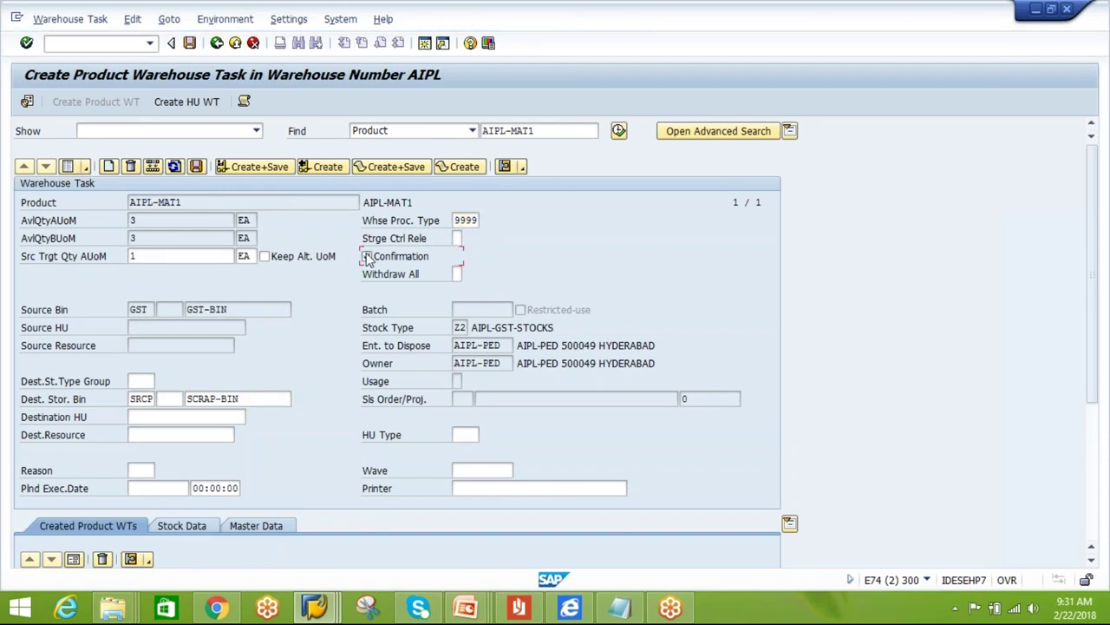
pyautogui.click(265, 169)
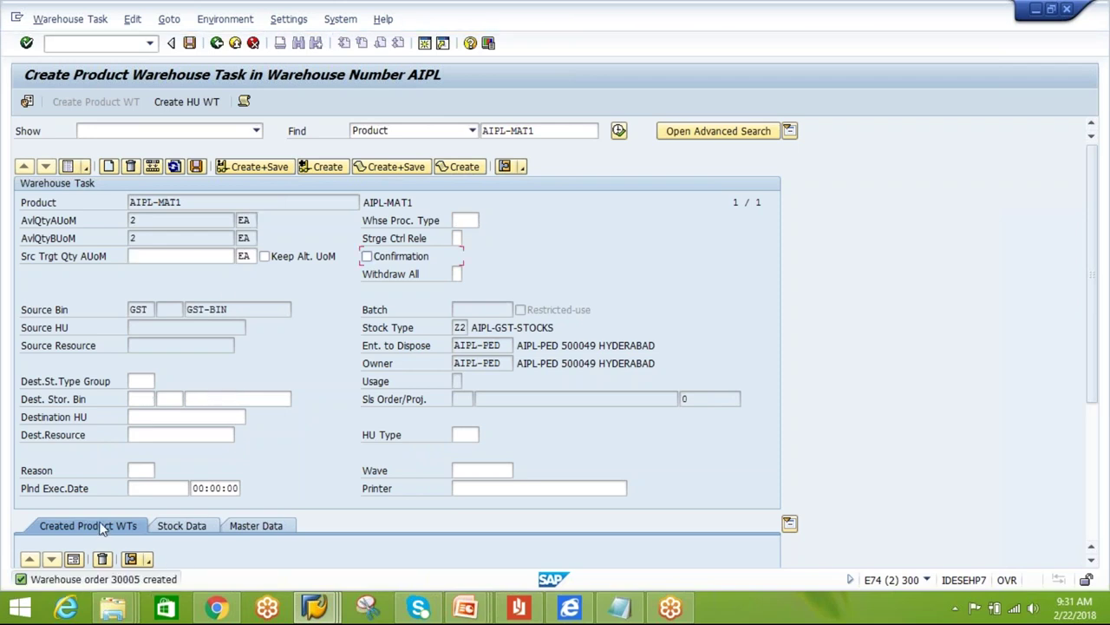
# - Open the warehouse task confirmation view and check the status of the task just created for AIPL-MAT1
pyautogui.click(69, 19)
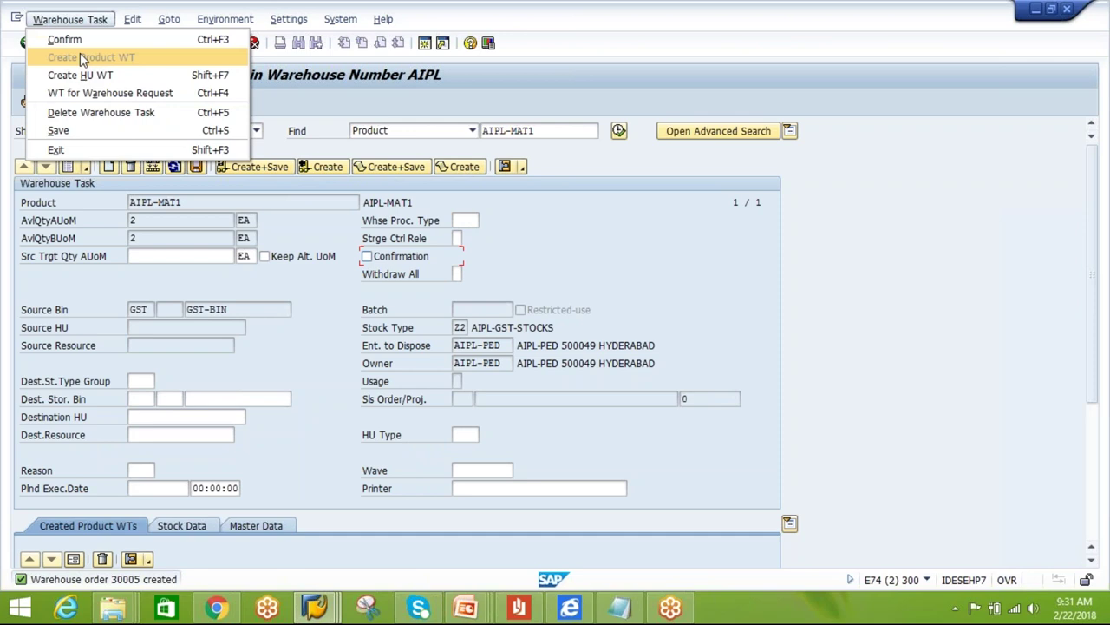
pyautogui.click(69, 39)
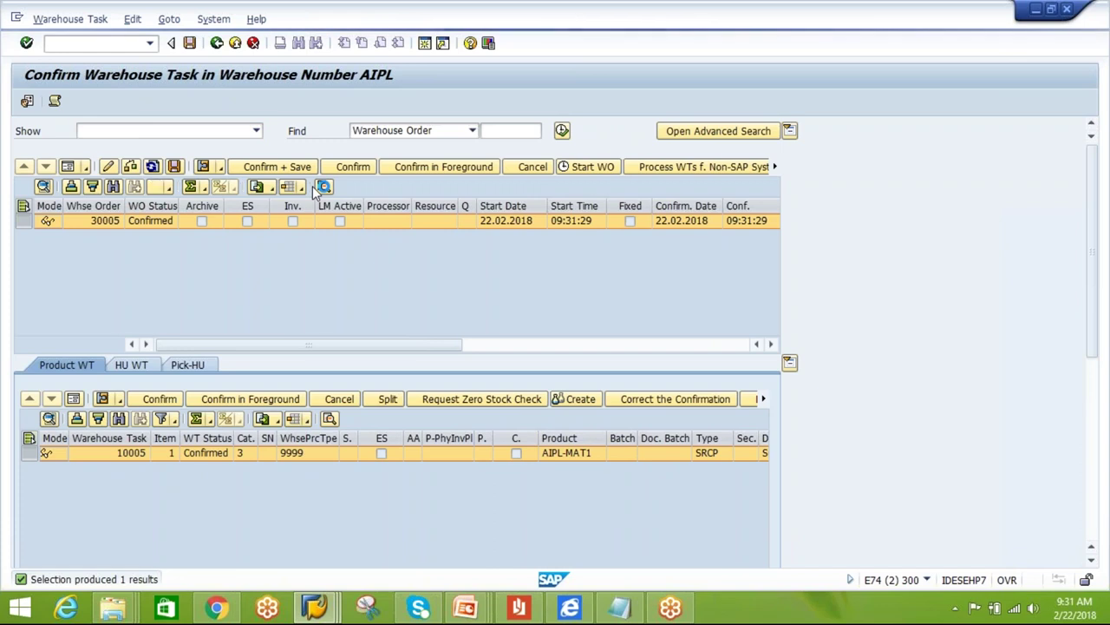
pyautogui.click(314, 607)
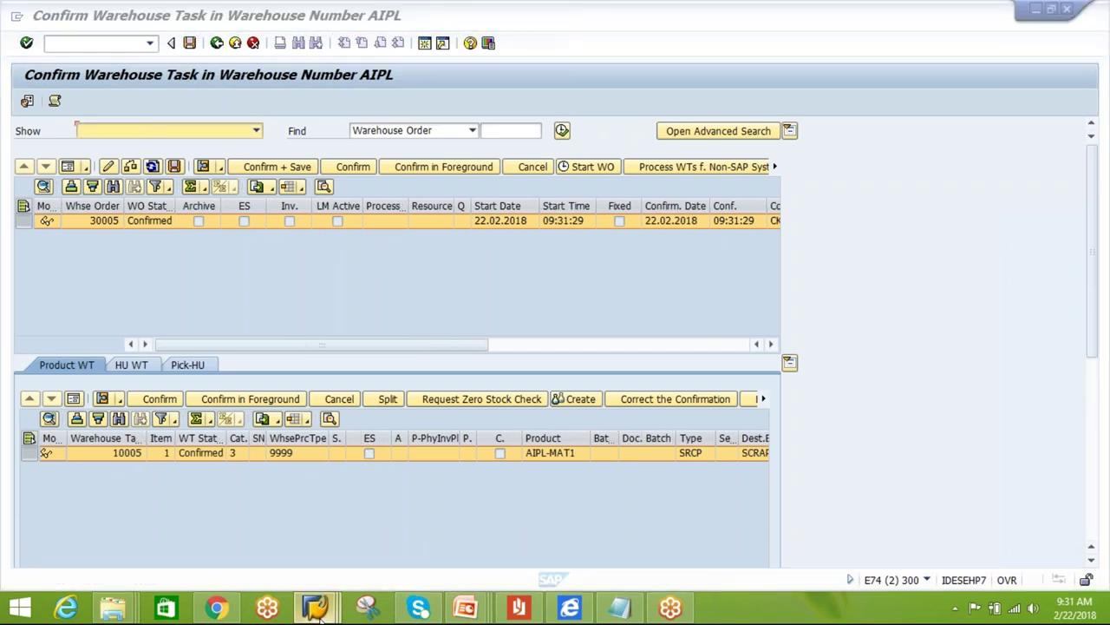
pyautogui.click(582, 498)
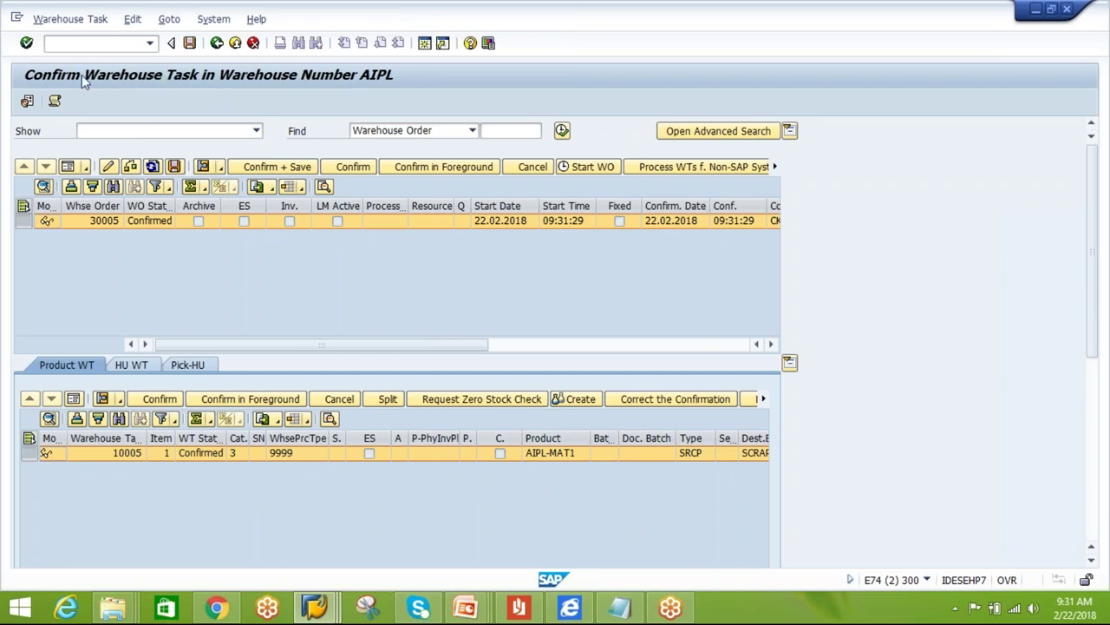
# - Open the Warehouse Management Monitor in another session with /n/scwm/mon for warehouse AIPL and monitor SAP
pyautogui.hotkey('alt', 'Tab')
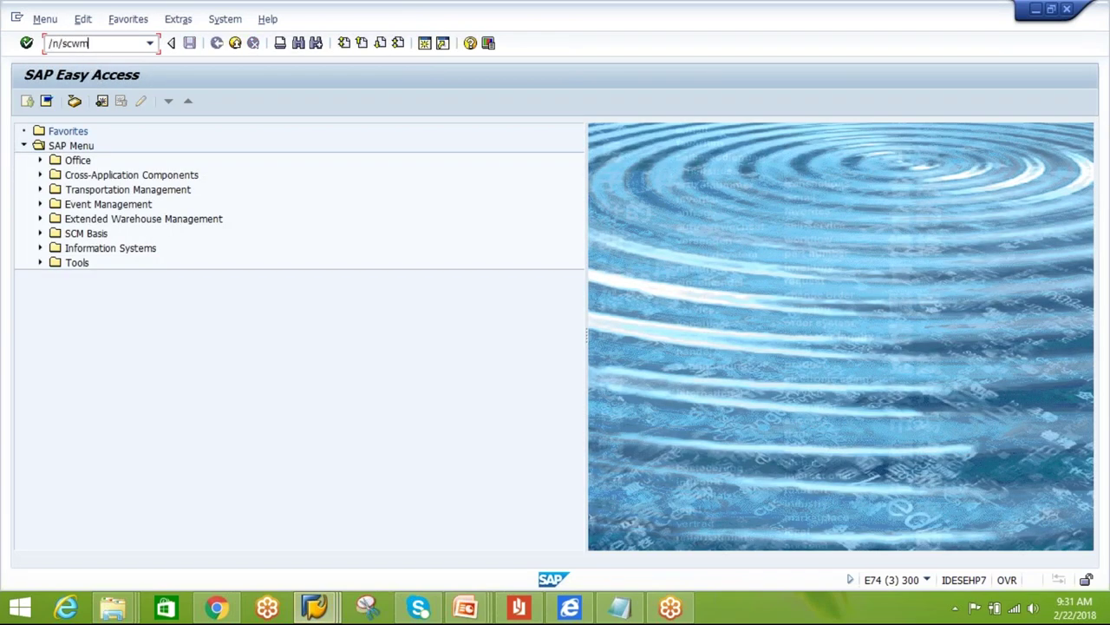
pyautogui.write('/n/scwm/mon')
pyautogui.press('Return')
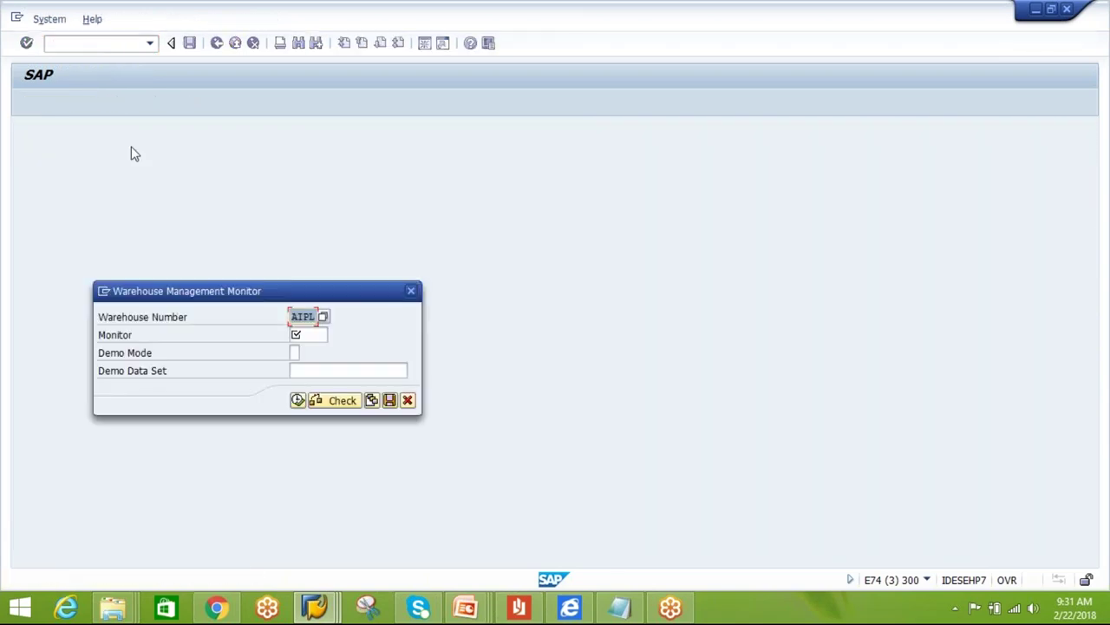
pyautogui.click(309, 335)
pyautogui.write('S')
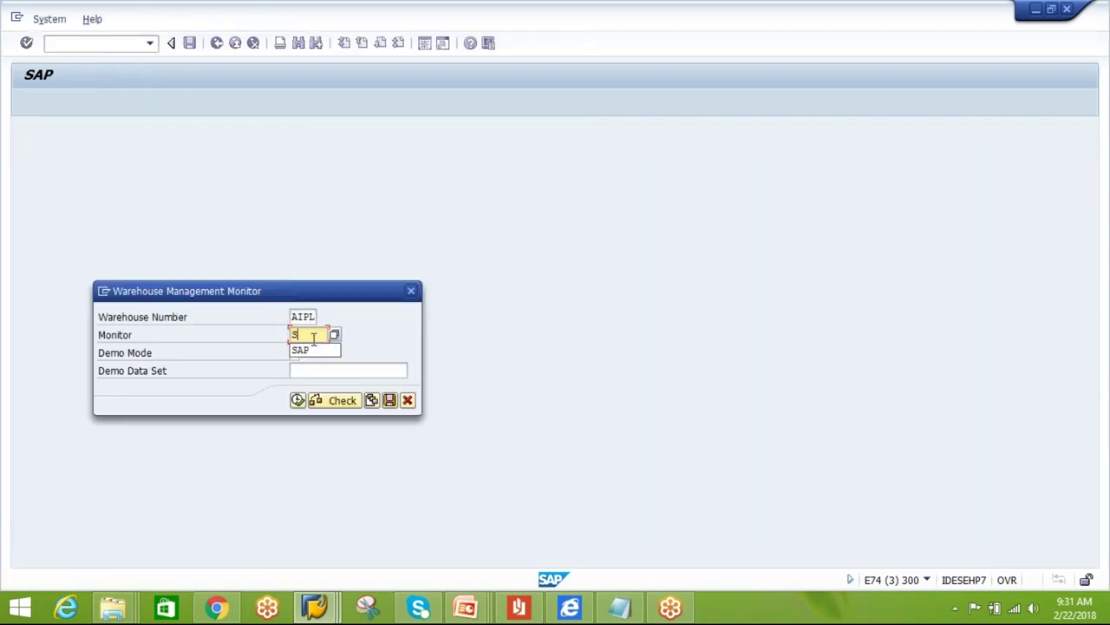
pyautogui.click(299, 400)
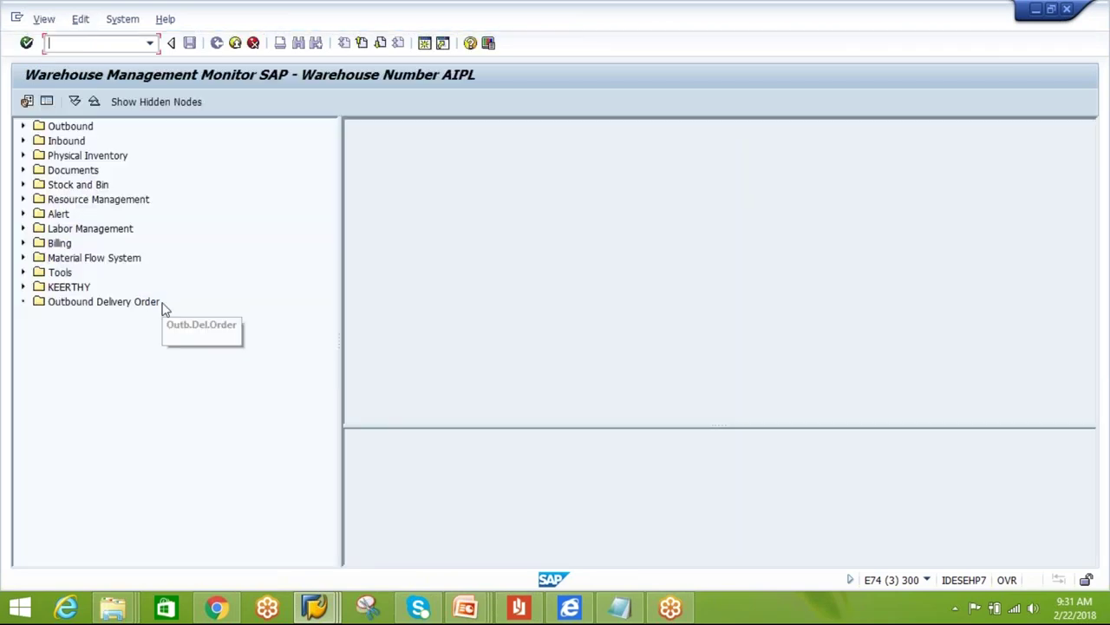
# - Run the Physical Stock query under Stock and Bin for product AIPL-MAT1 and examine the SCRAP-BIN row
pyautogui.click(24, 186)
pyautogui.click(39, 213)
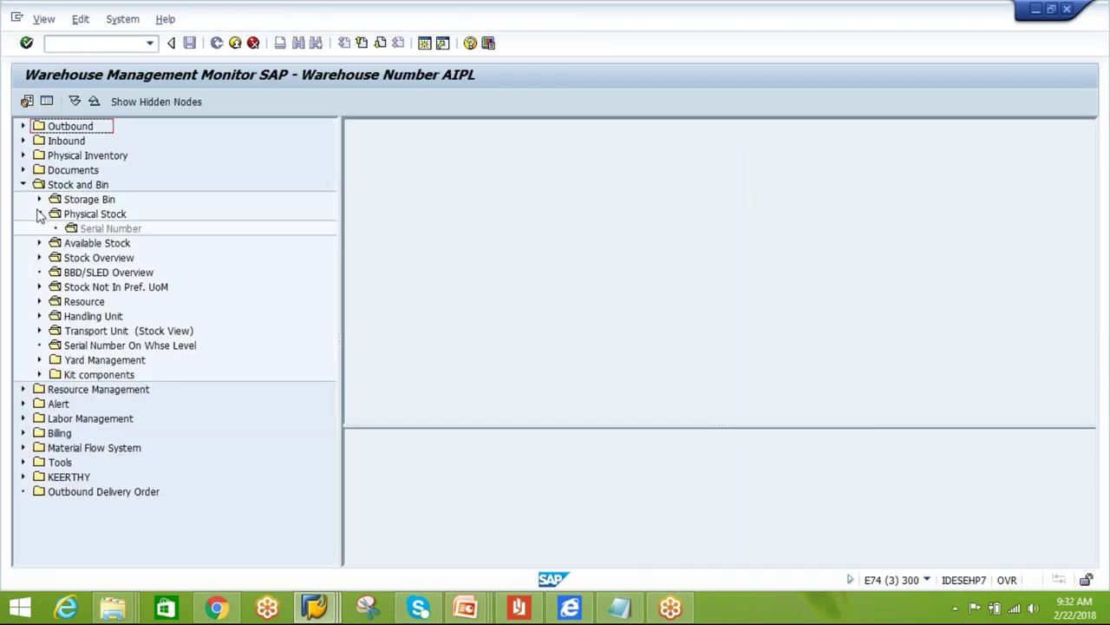
pyautogui.click(72, 215)
pyautogui.press('Down')
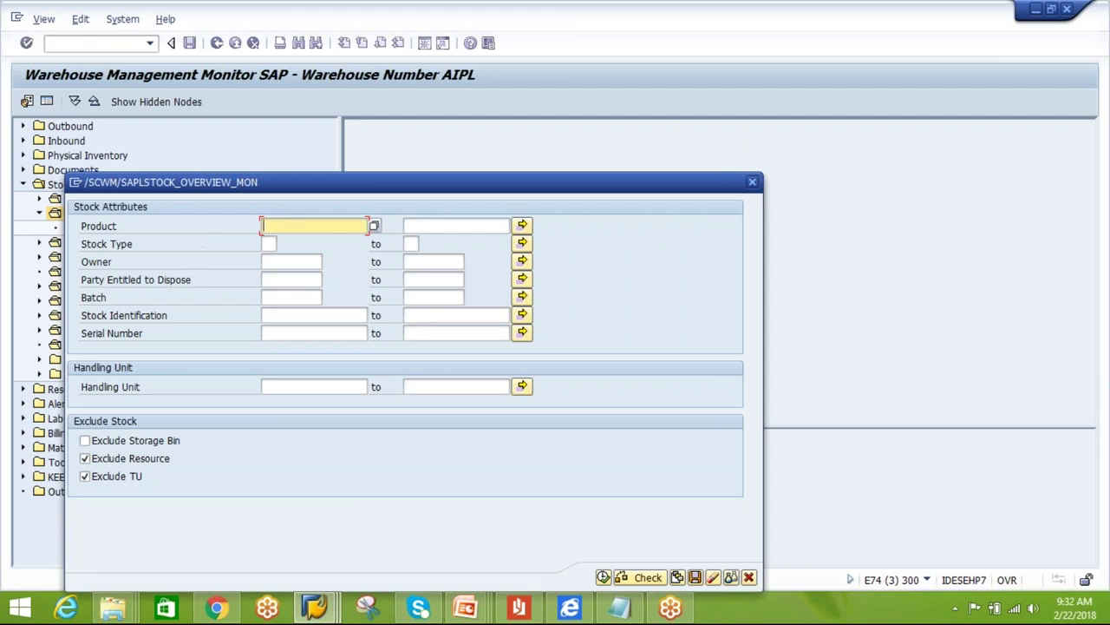
pyautogui.press('Down')
pyautogui.press('Return')
pyautogui.click(603, 577)
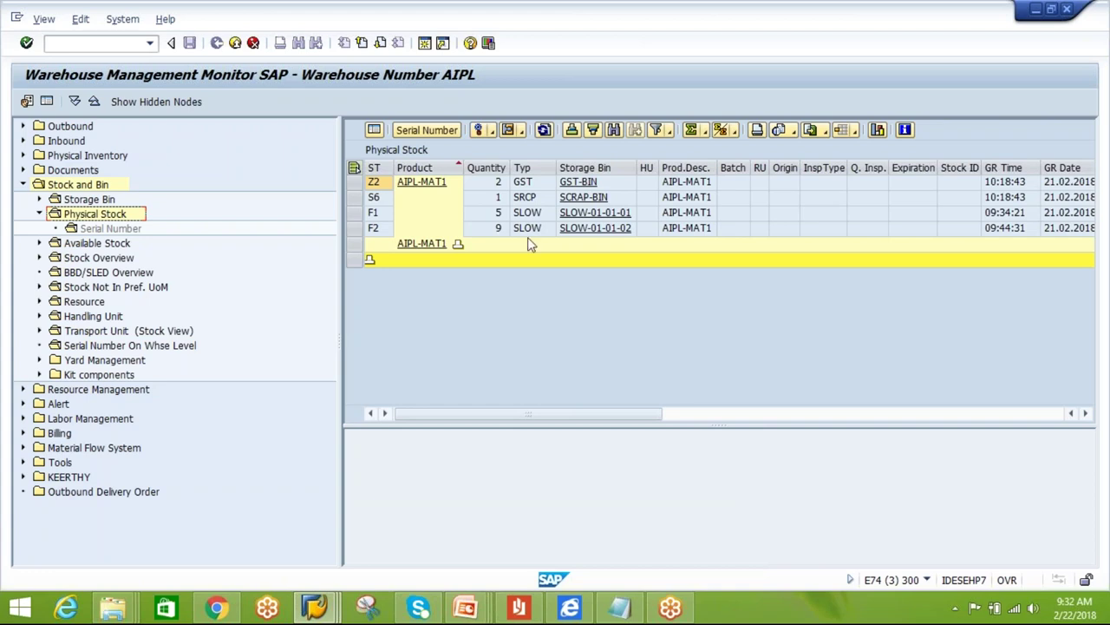
pyautogui.click(355, 198)
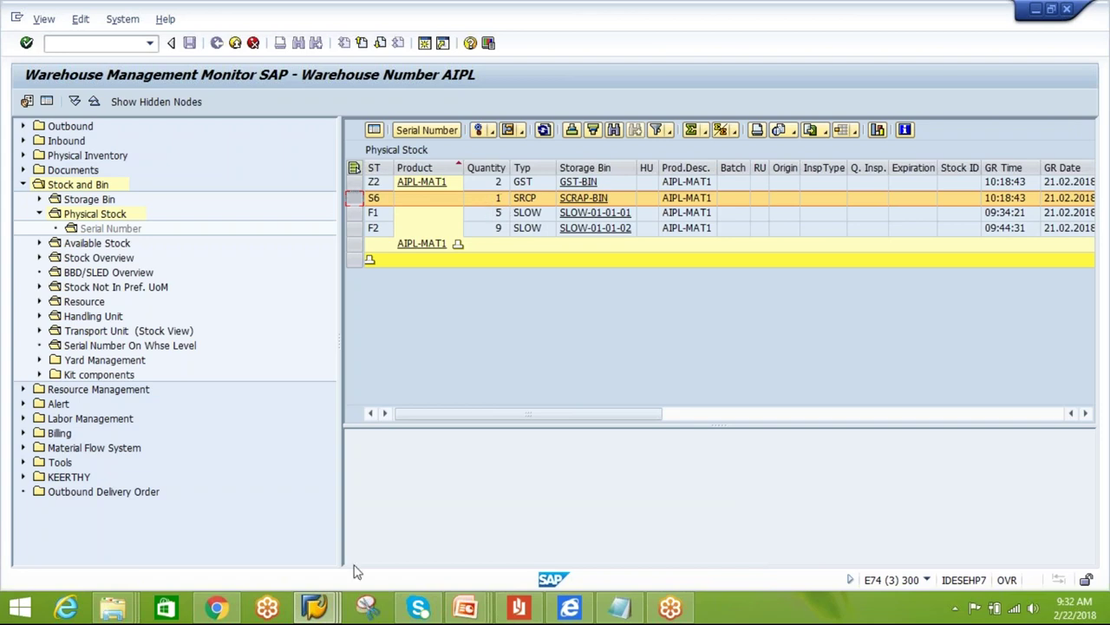
# - Switch to the Stock Overview session, refresh it, and check the unrestricted-use stock of AIPL-MAT1 in AGST GST-Products
pyautogui.click(314, 607)
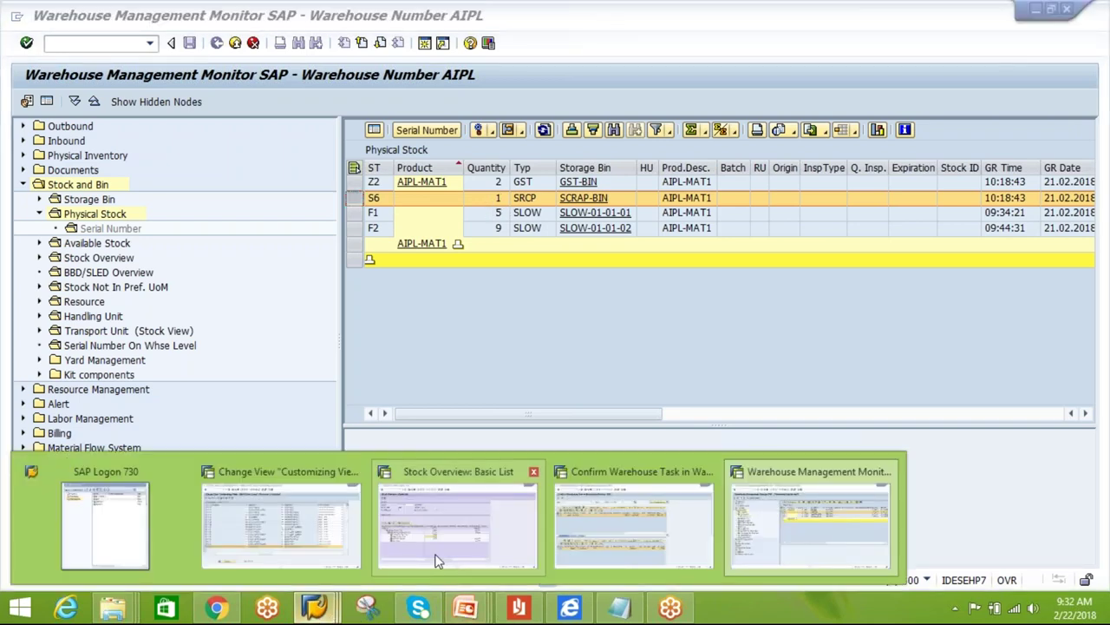
pyautogui.click(438, 559)
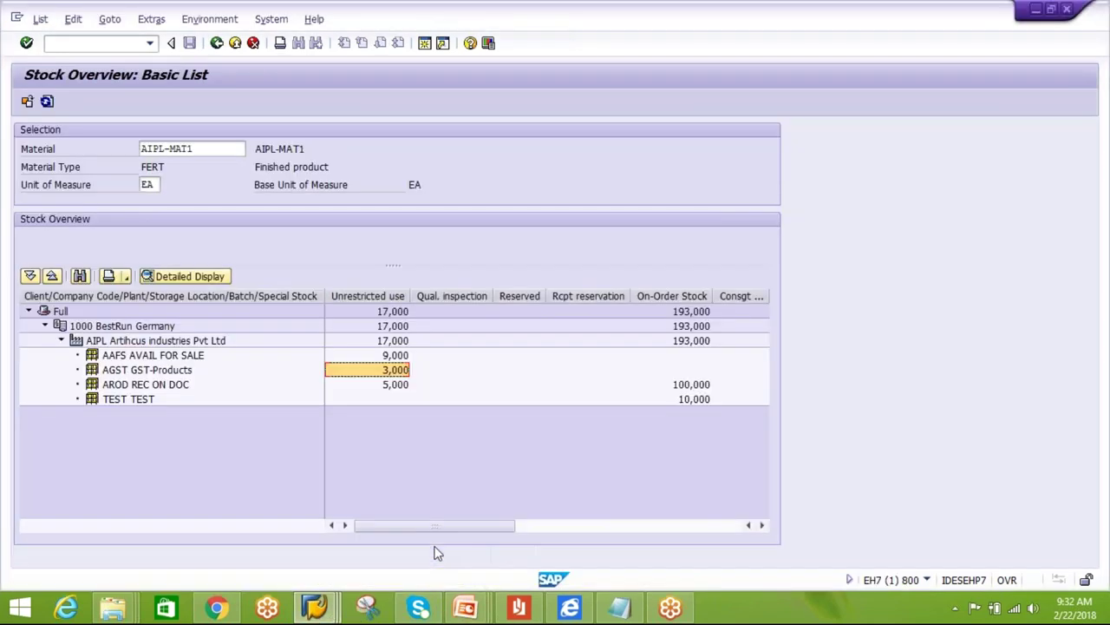
pyautogui.click(141, 369)
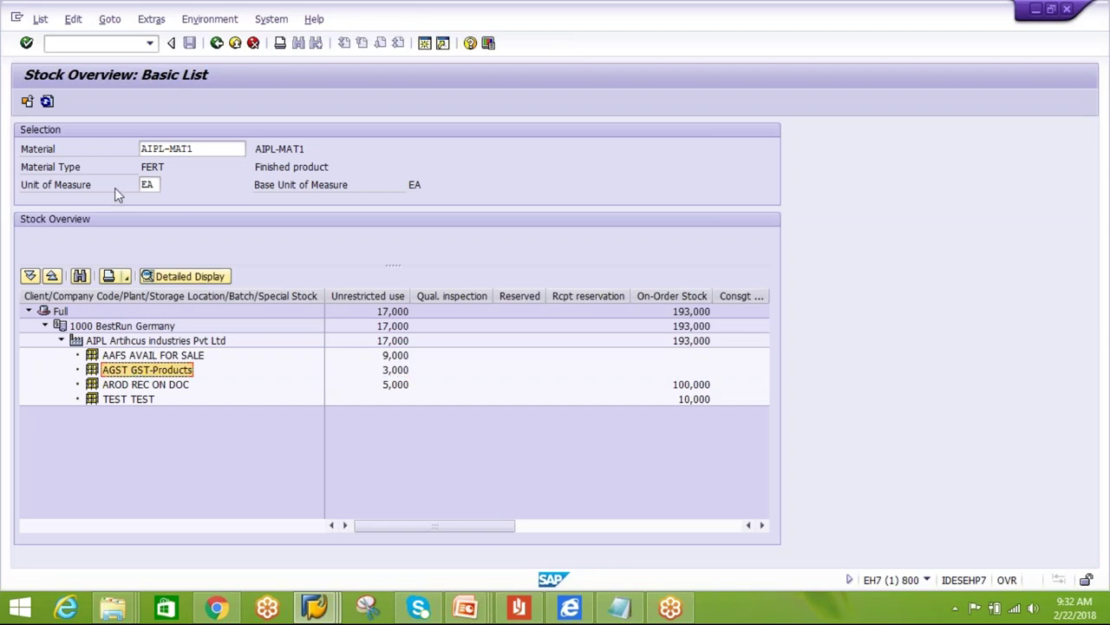
pyautogui.click(47, 102)
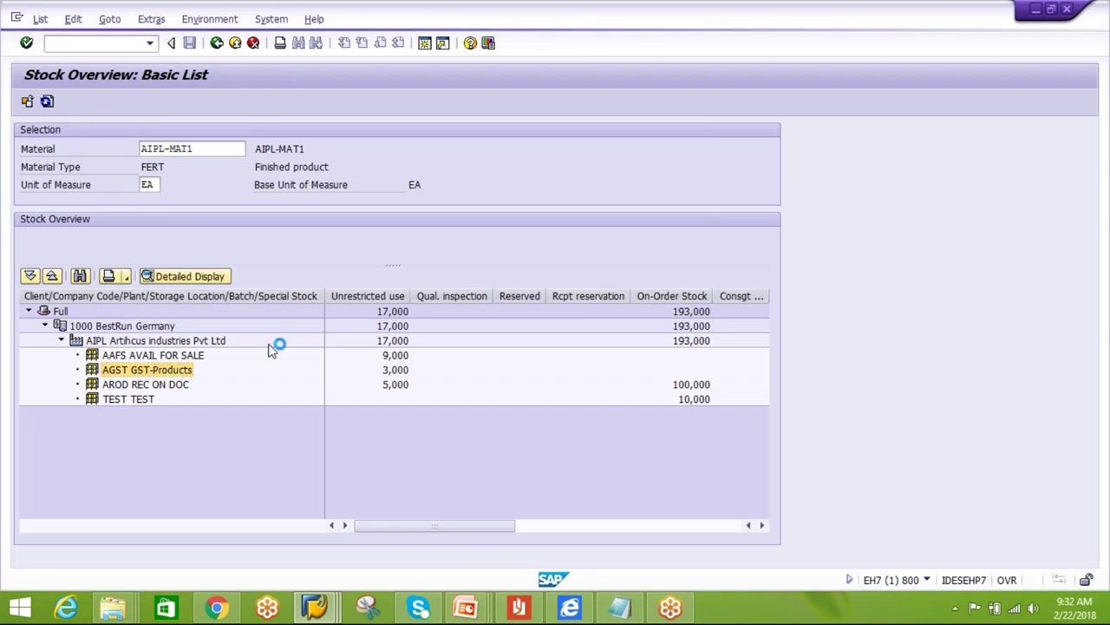
pyautogui.click(135, 371)
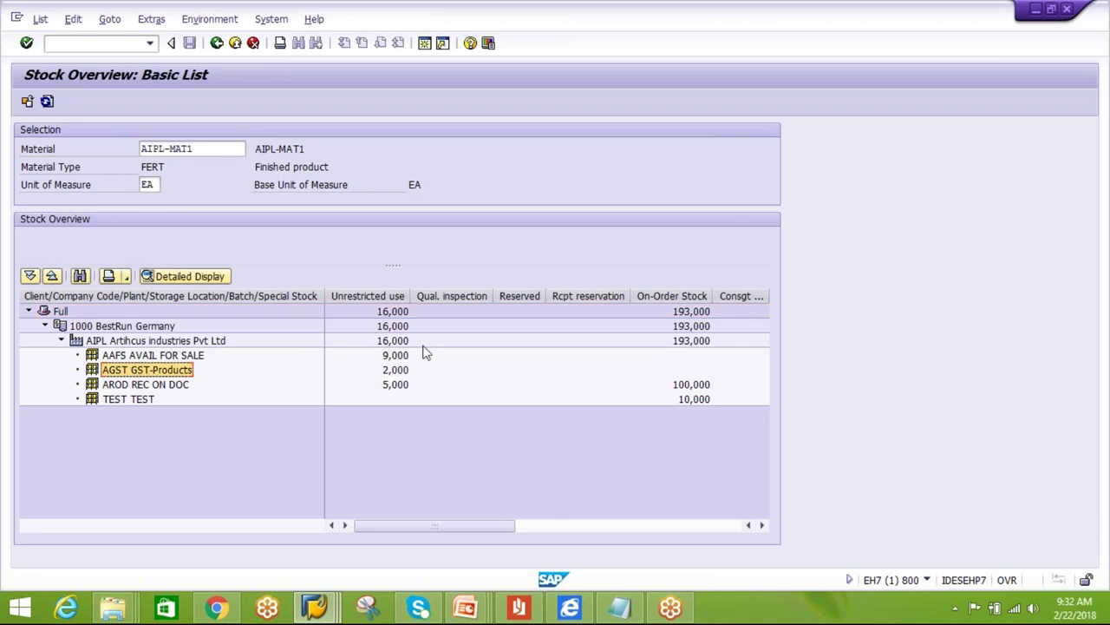
pyautogui.click(402, 372)
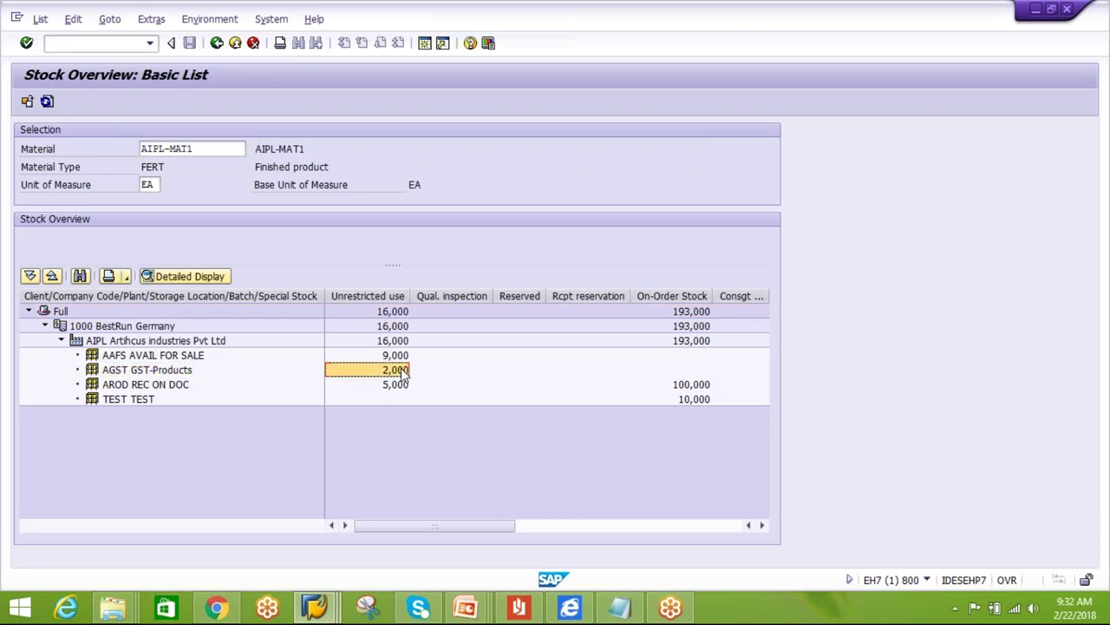
# - Check the Blocked stock of AIPL-MAT1 for storage location AAFS AVAIL FOR SALE
pyautogui.click(762, 525)
pyautogui.click(765, 527)
pyautogui.click(764, 528)
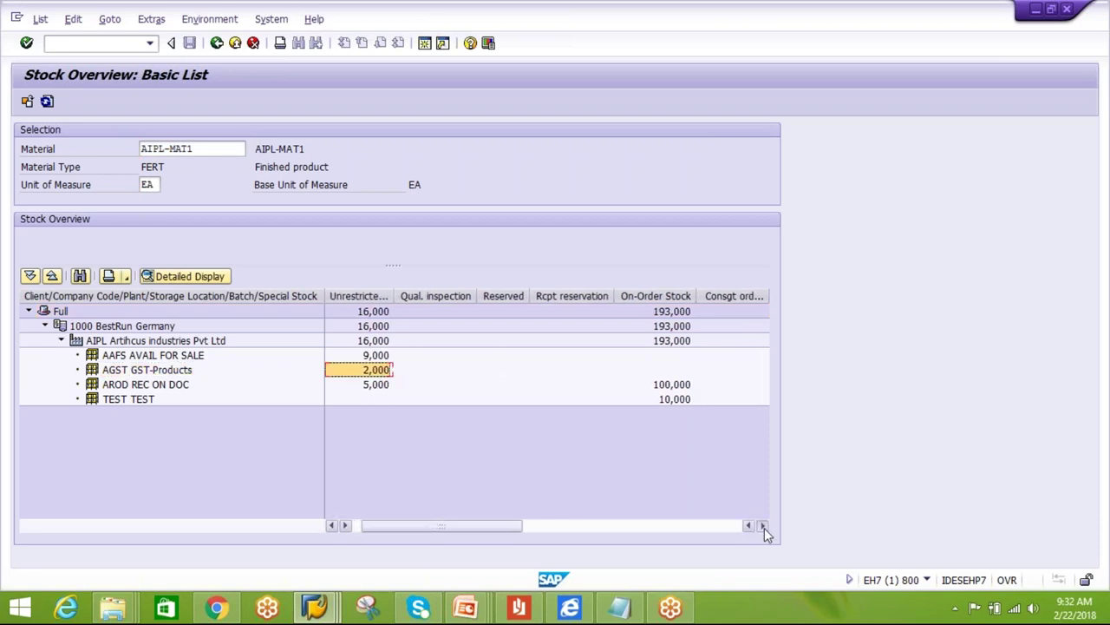
pyautogui.click(764, 528)
pyautogui.click(764, 528)
pyautogui.click(764, 527)
pyautogui.click(765, 527)
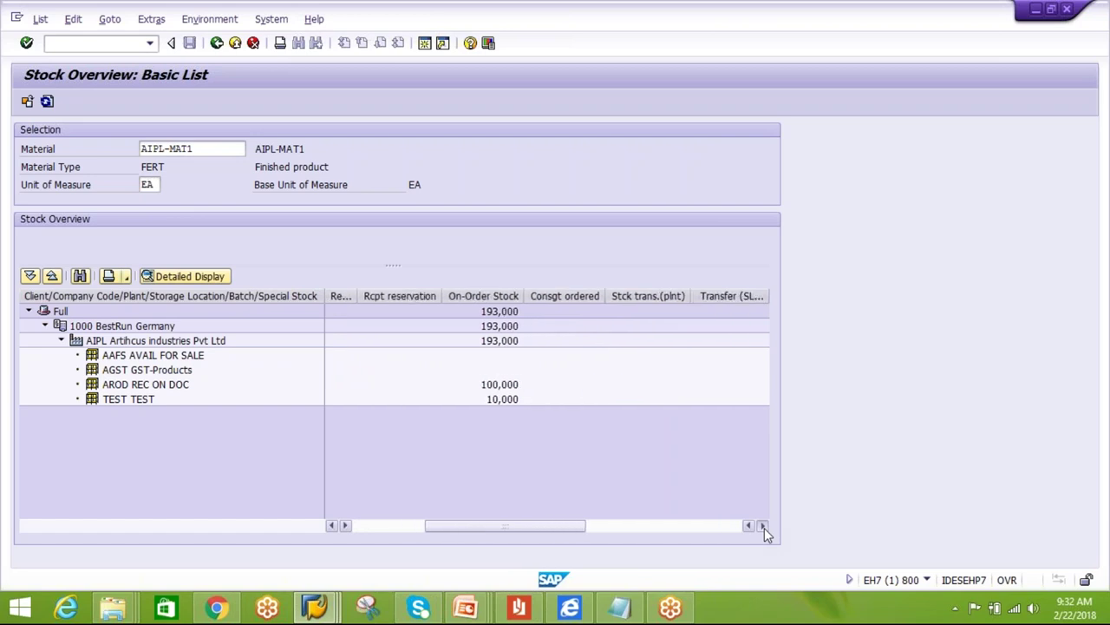
pyautogui.click(765, 527)
pyautogui.click(764, 527)
pyautogui.click(765, 528)
pyautogui.click(764, 528)
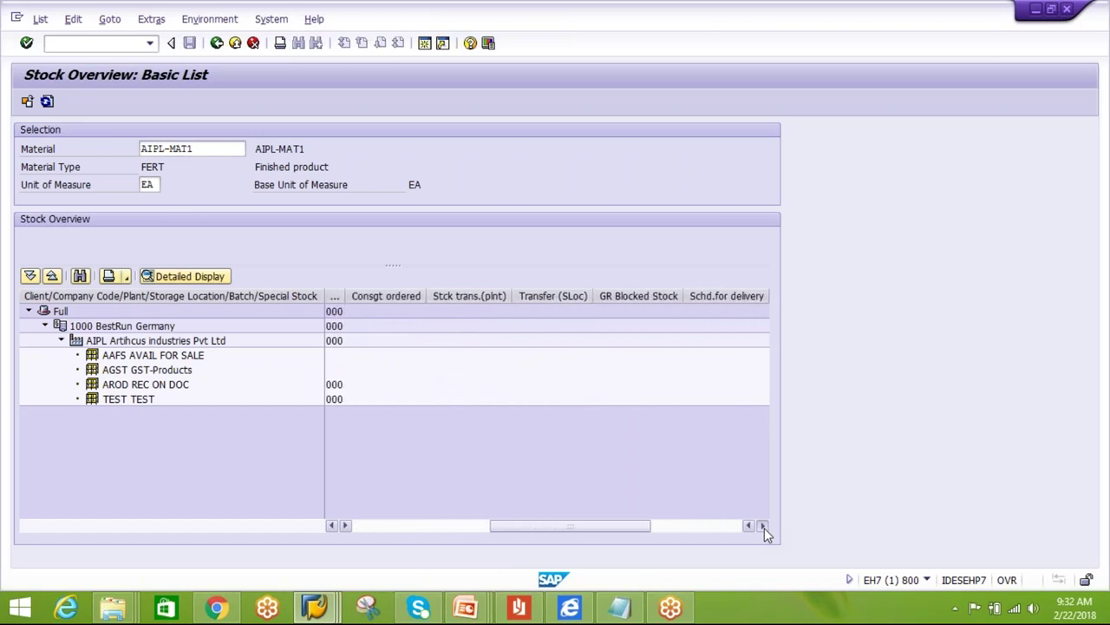
pyautogui.click(765, 528)
pyautogui.click(764, 527)
pyautogui.click(764, 528)
pyautogui.click(764, 527)
pyautogui.click(765, 527)
pyautogui.click(764, 527)
pyautogui.click(764, 527)
pyautogui.click(764, 527)
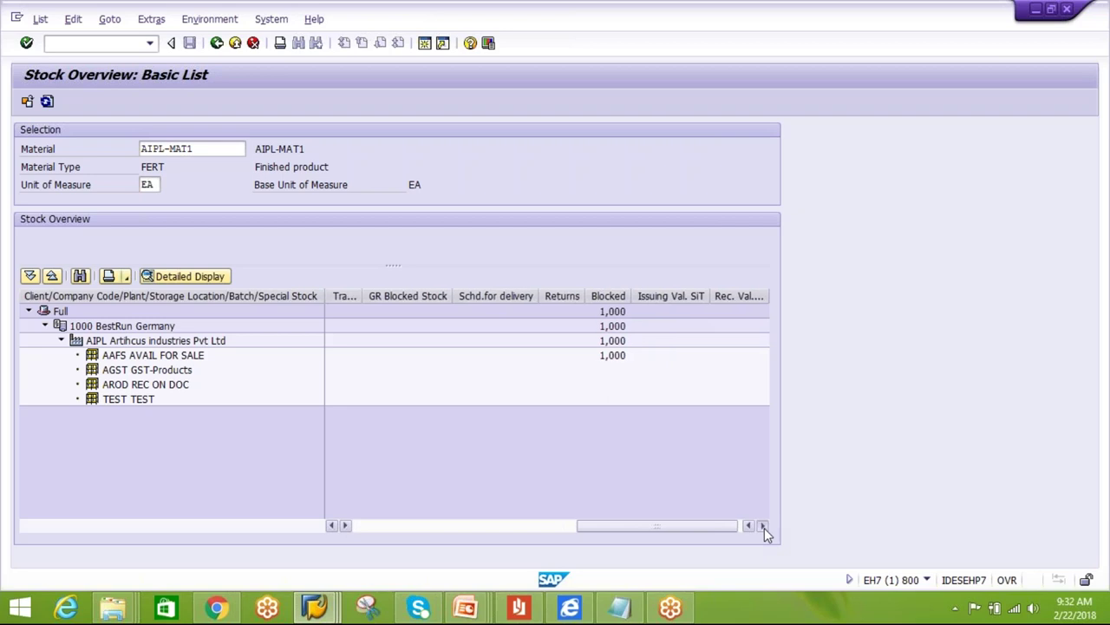
pyautogui.click(764, 527)
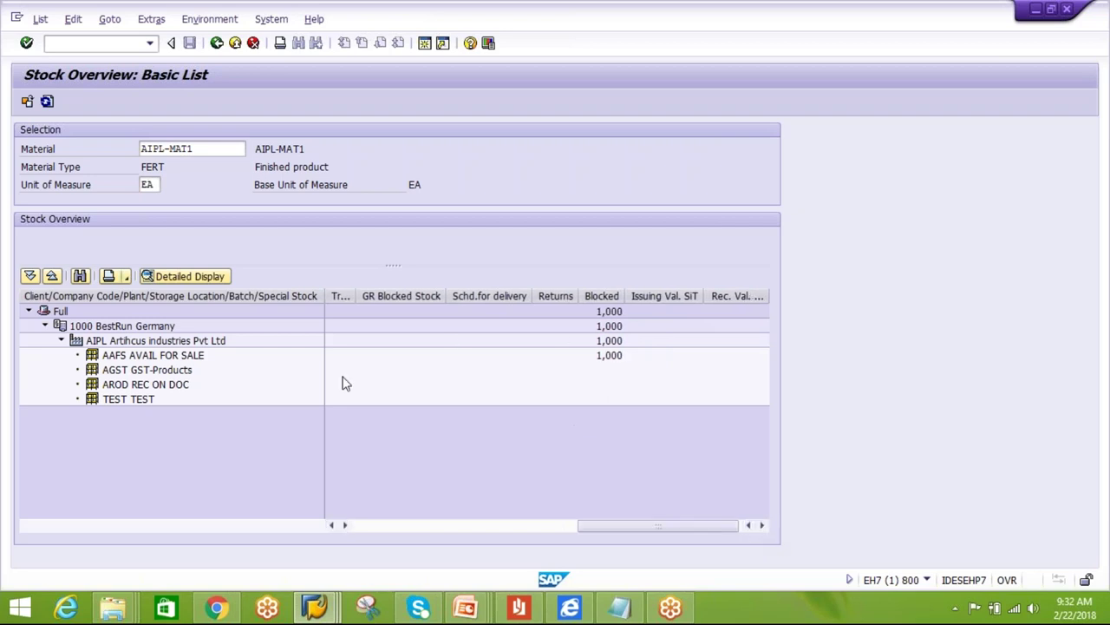
pyautogui.click(145, 371)
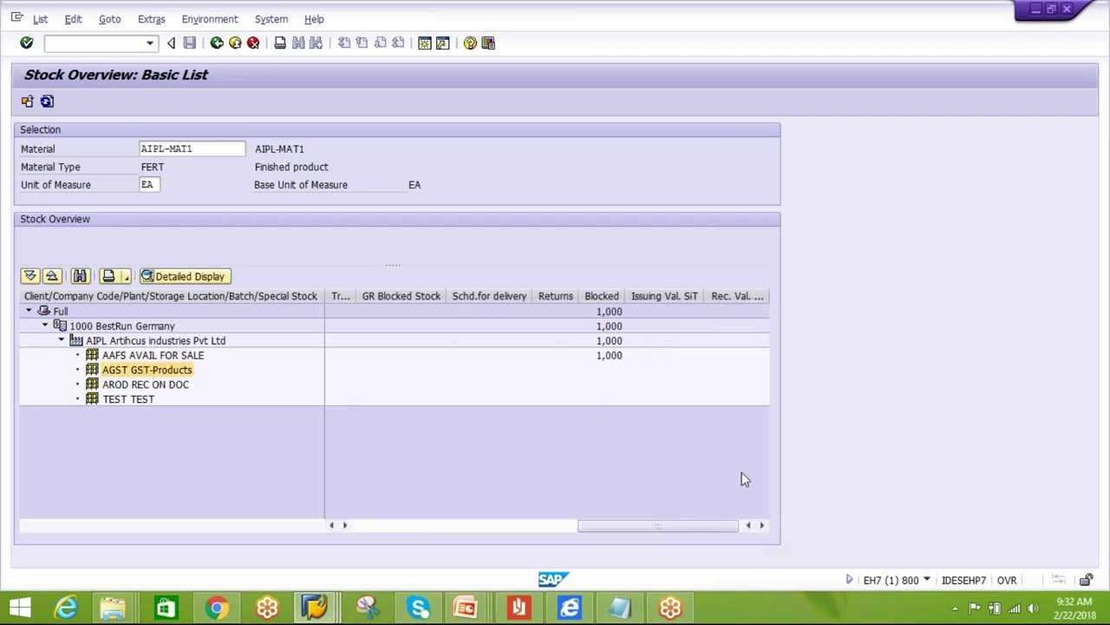
pyautogui.click(763, 526)
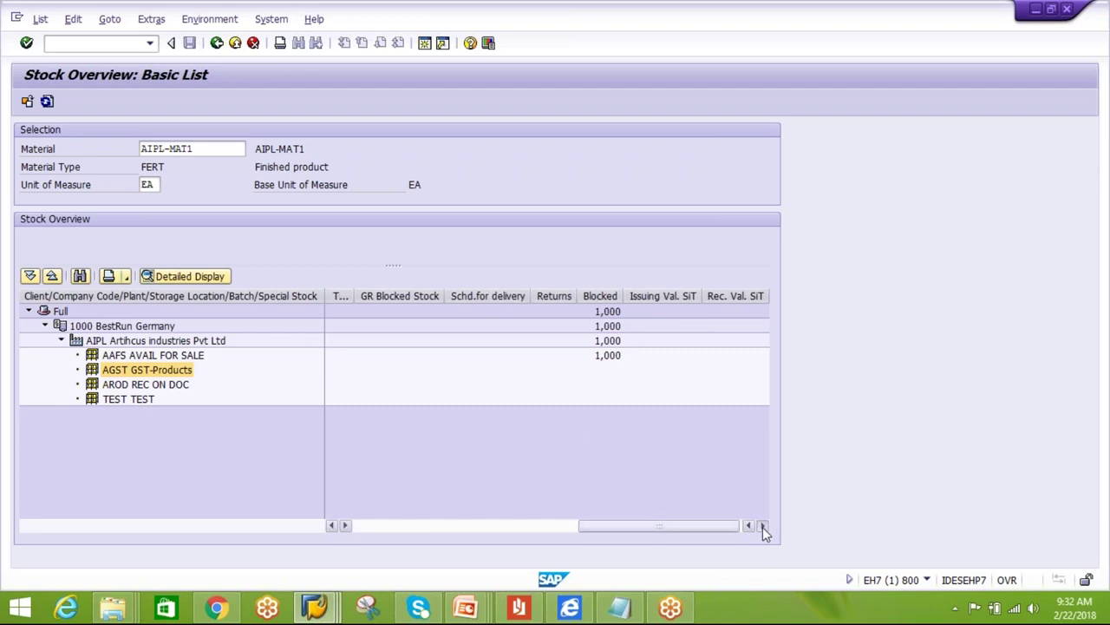
pyautogui.click(605, 358)
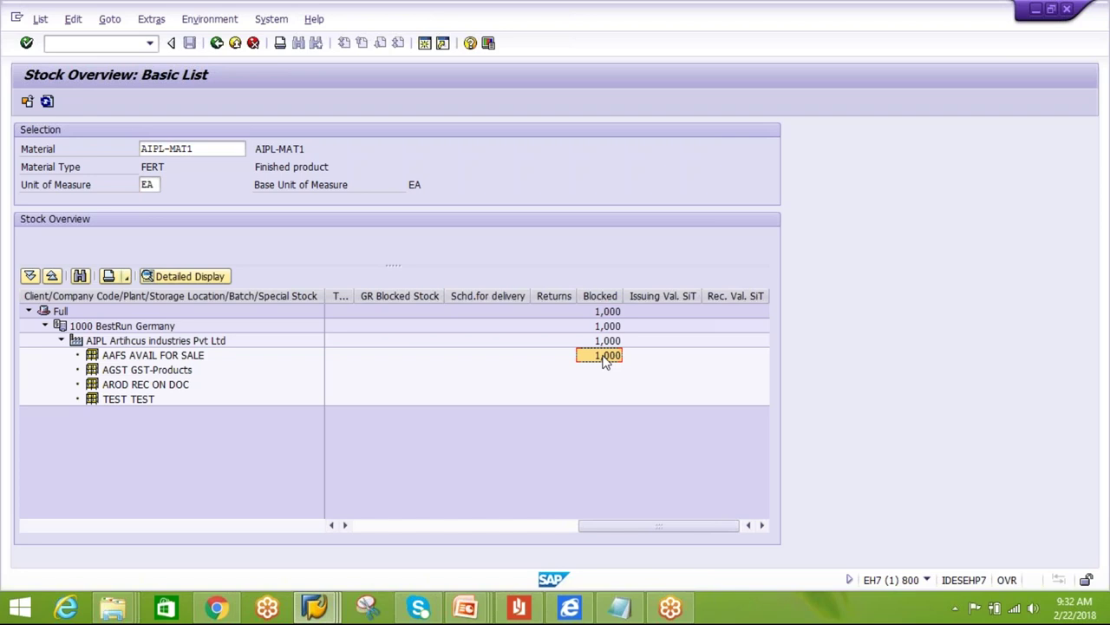
# - Compare the Blocked stock of storage locations AGST GST-Products and AAFS AVAIL FOR SALE
pyautogui.click(161, 373)
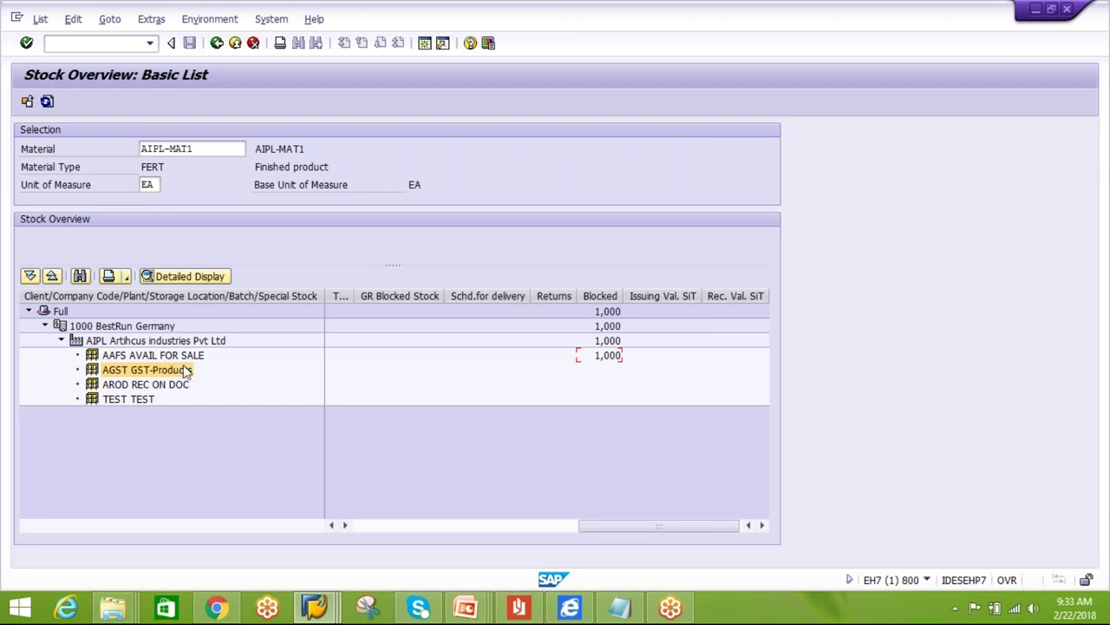
pyautogui.click(611, 356)
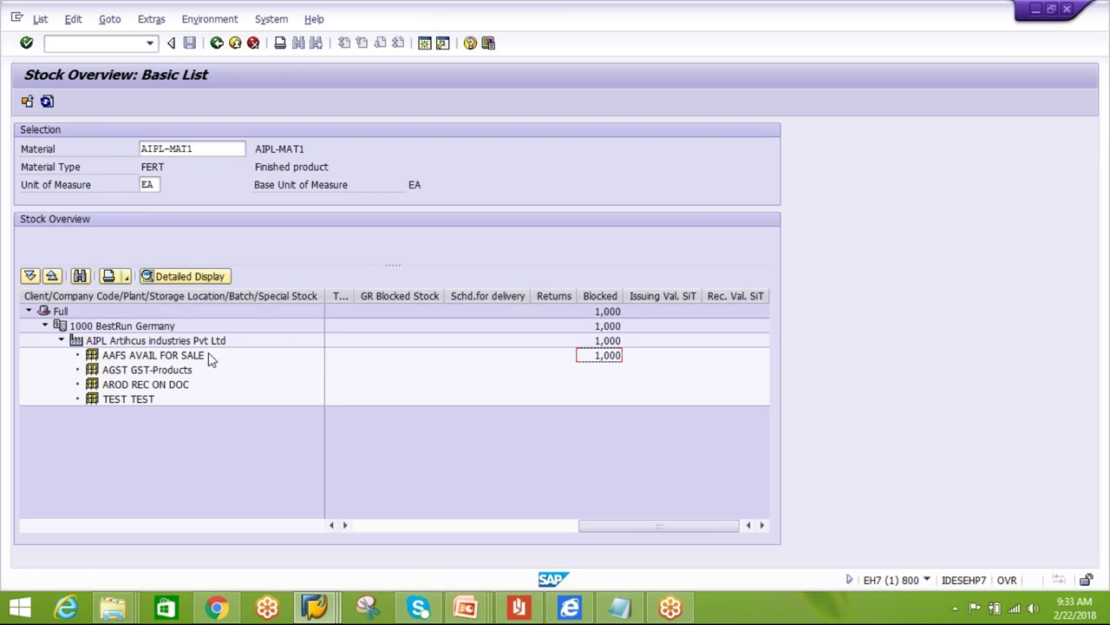
pyautogui.click(180, 372)
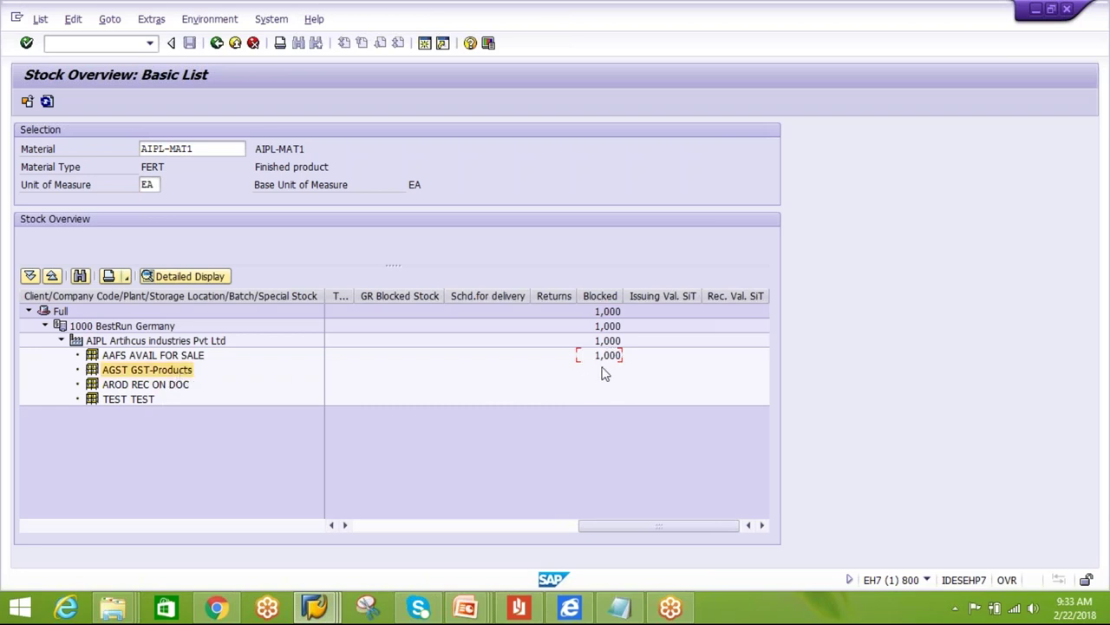
pyautogui.click(604, 372)
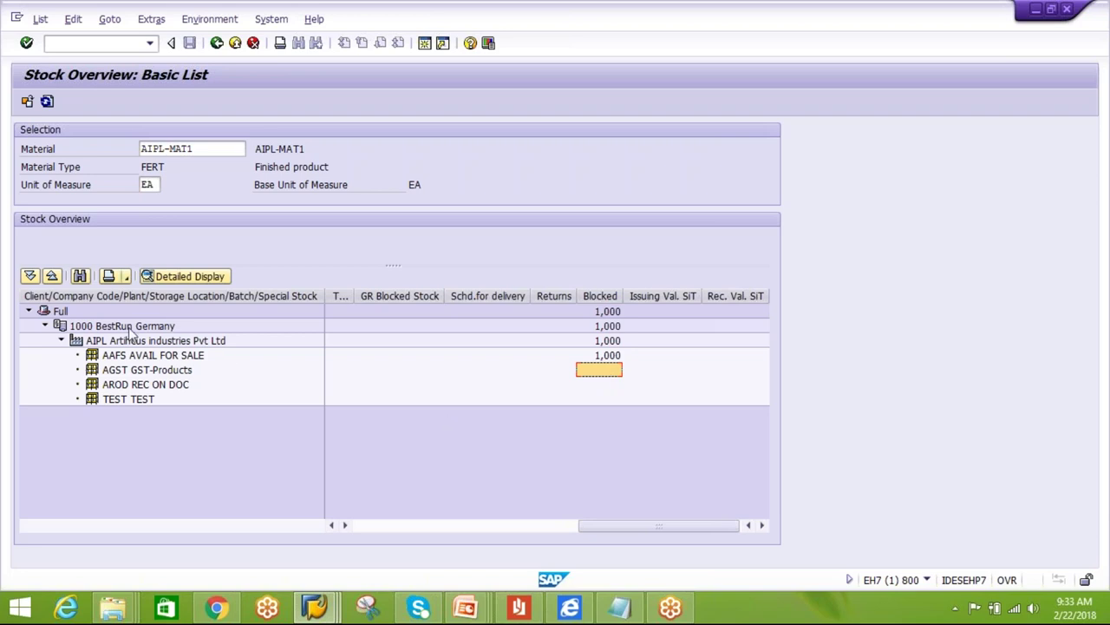
pyautogui.click(146, 359)
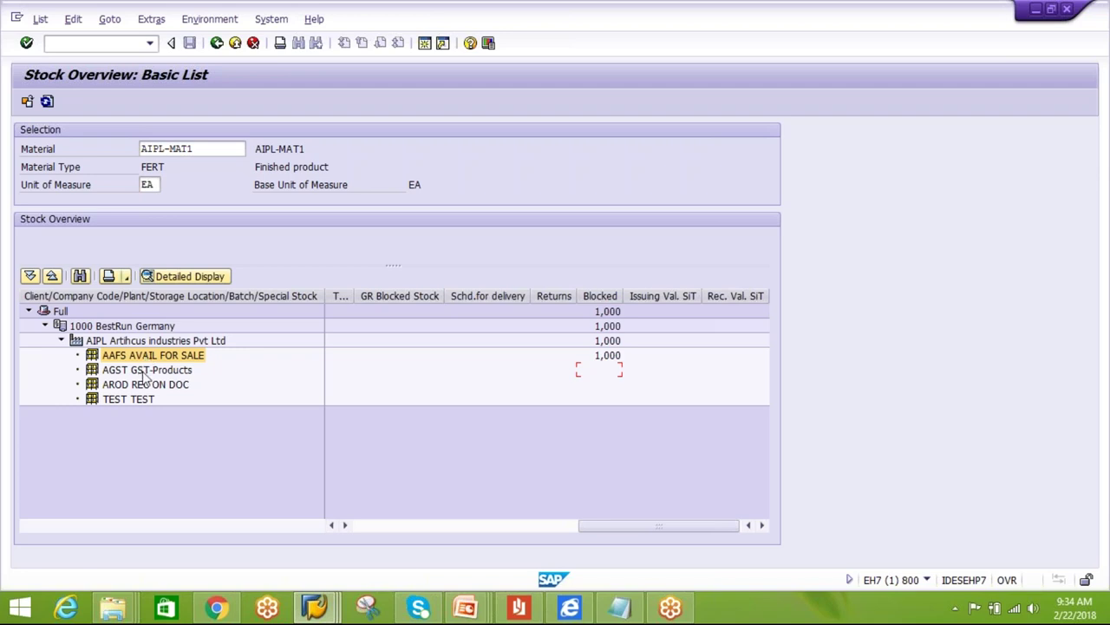
pyautogui.click(150, 371)
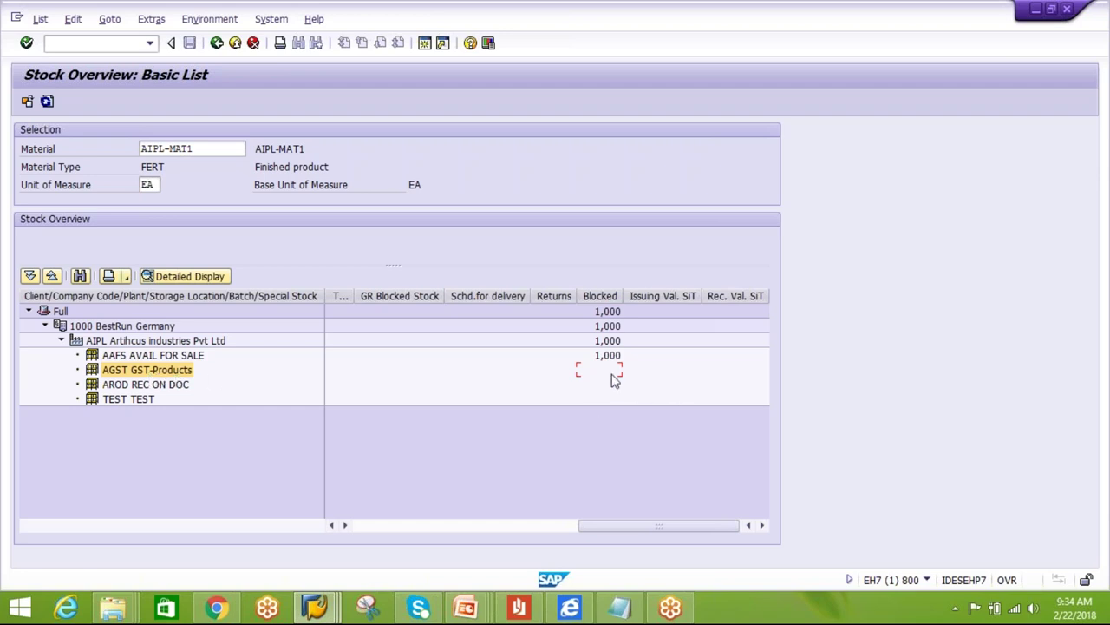
pyautogui.click(611, 375)
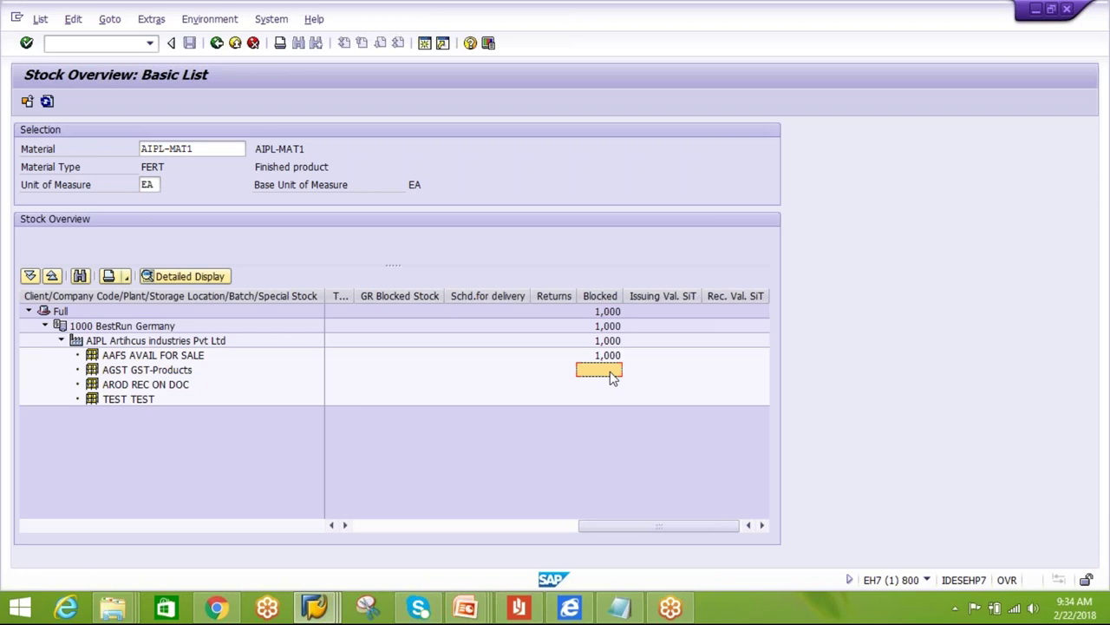
pyautogui.click(160, 374)
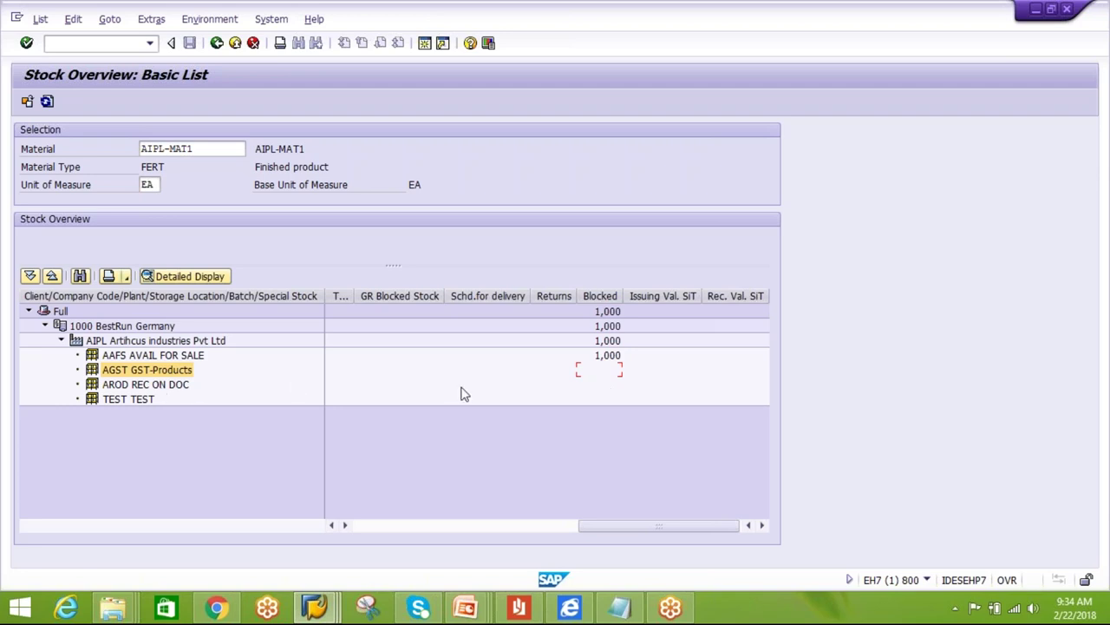
pyautogui.click(617, 375)
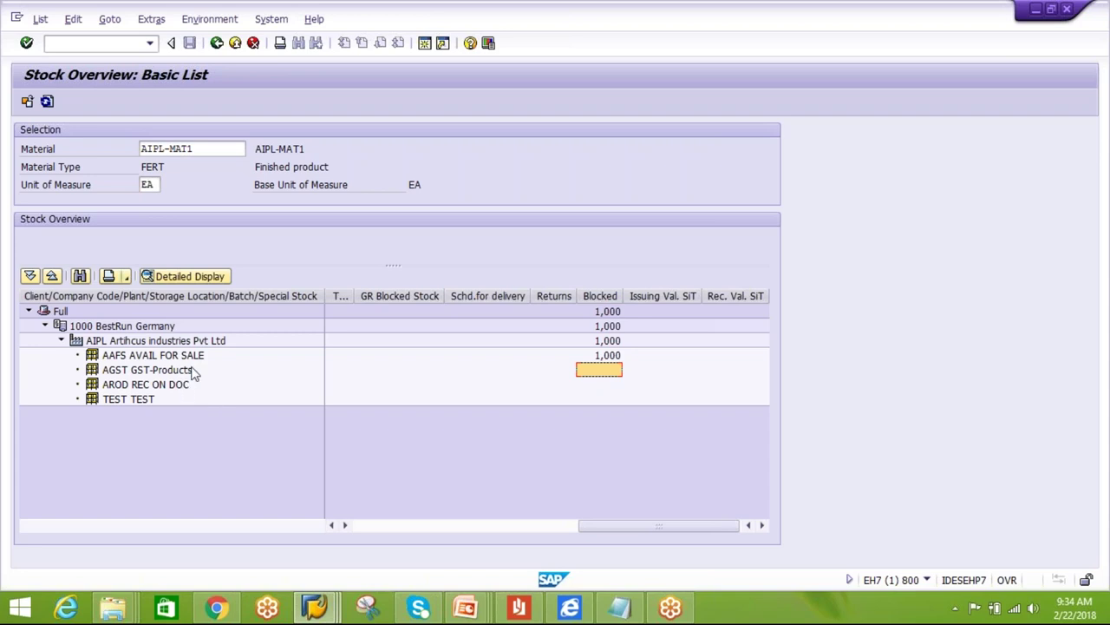
pyautogui.click(192, 372)
pyautogui.click(611, 371)
# - Switch to the EWM Stock Types customizing session and start copying the AIPL stock type S6 entry
pyautogui.click(314, 608)
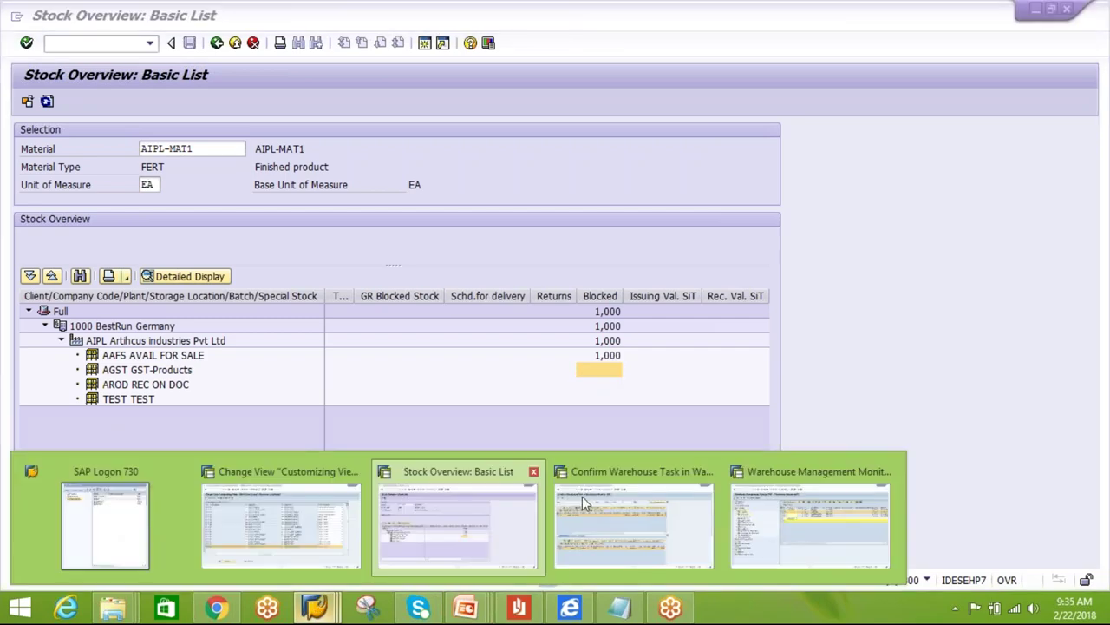
pyautogui.click(335, 540)
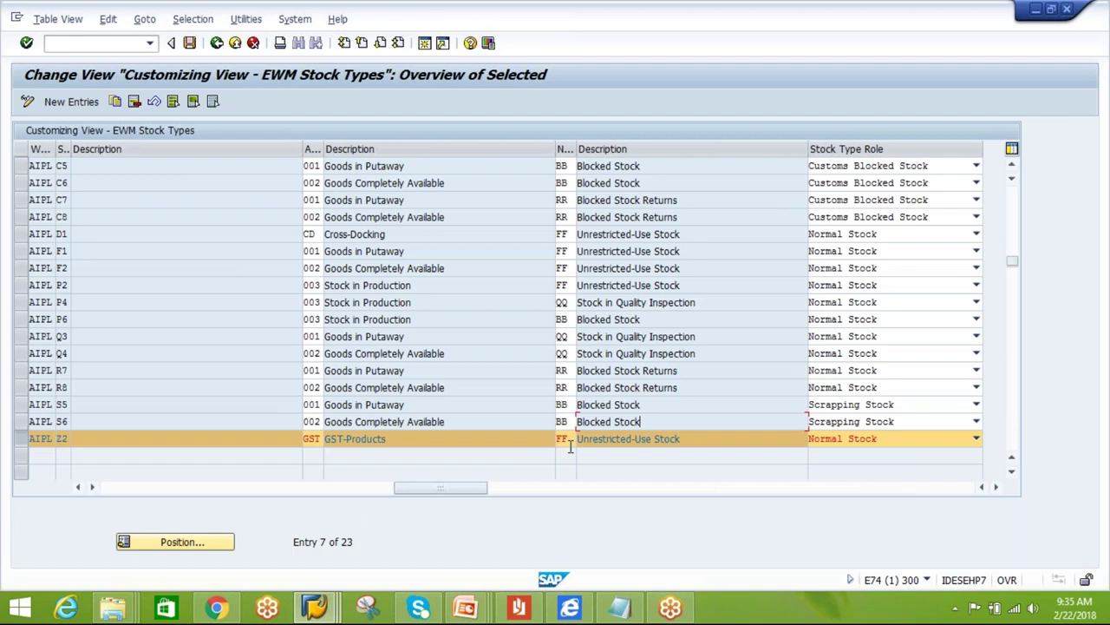
pyautogui.click(22, 425)
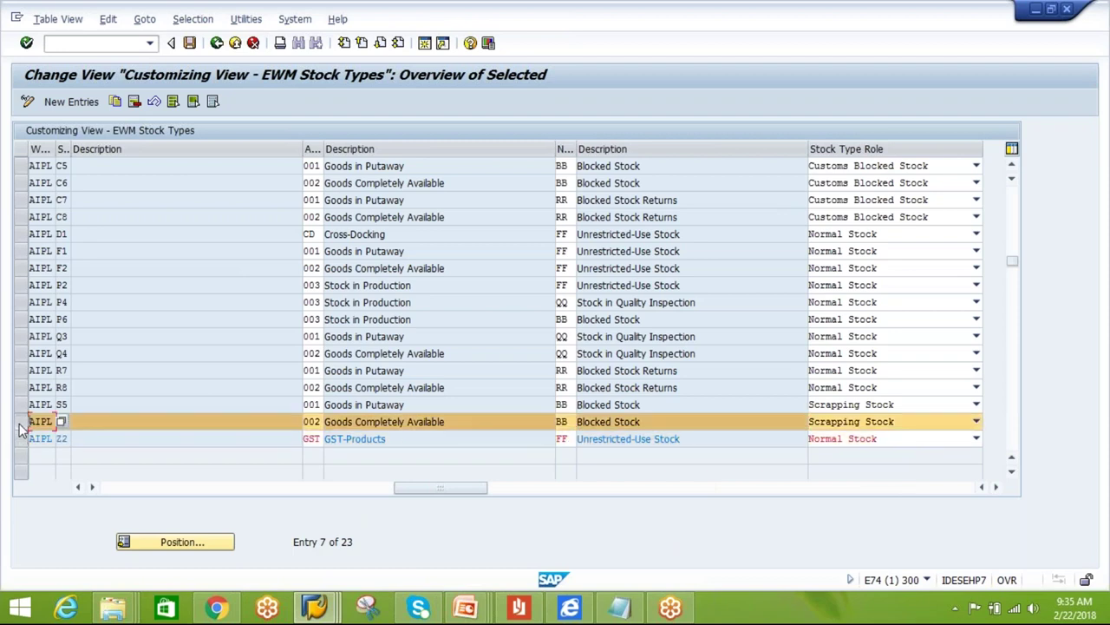
pyautogui.click(115, 102)
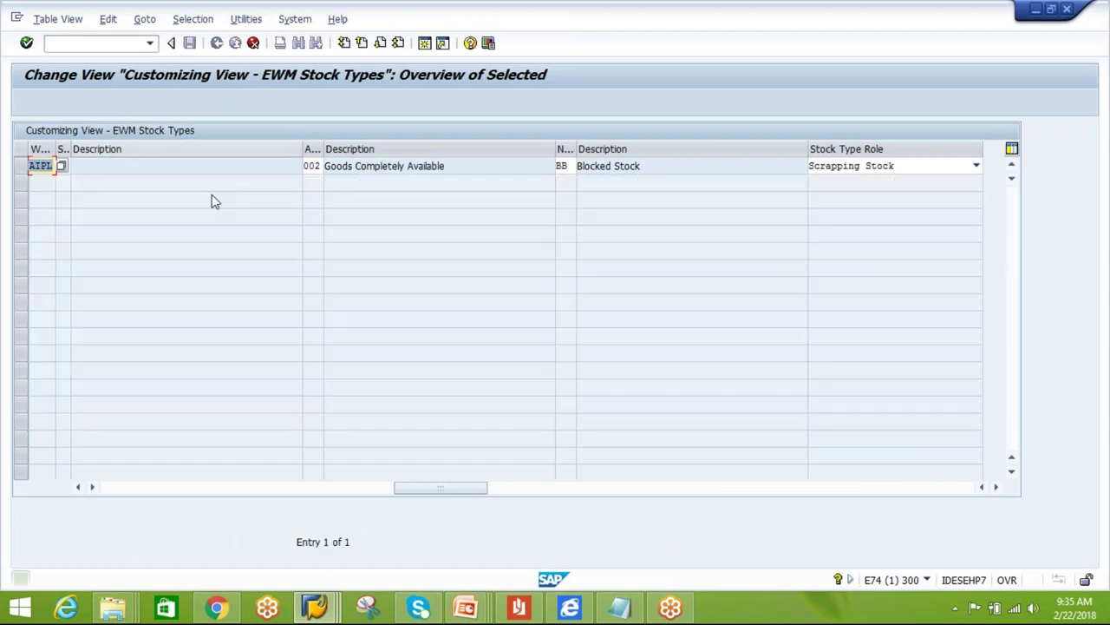
# - Try to copy the AIPL entry with availability group GST while keeping stock type S6
pyautogui.click(310, 165)
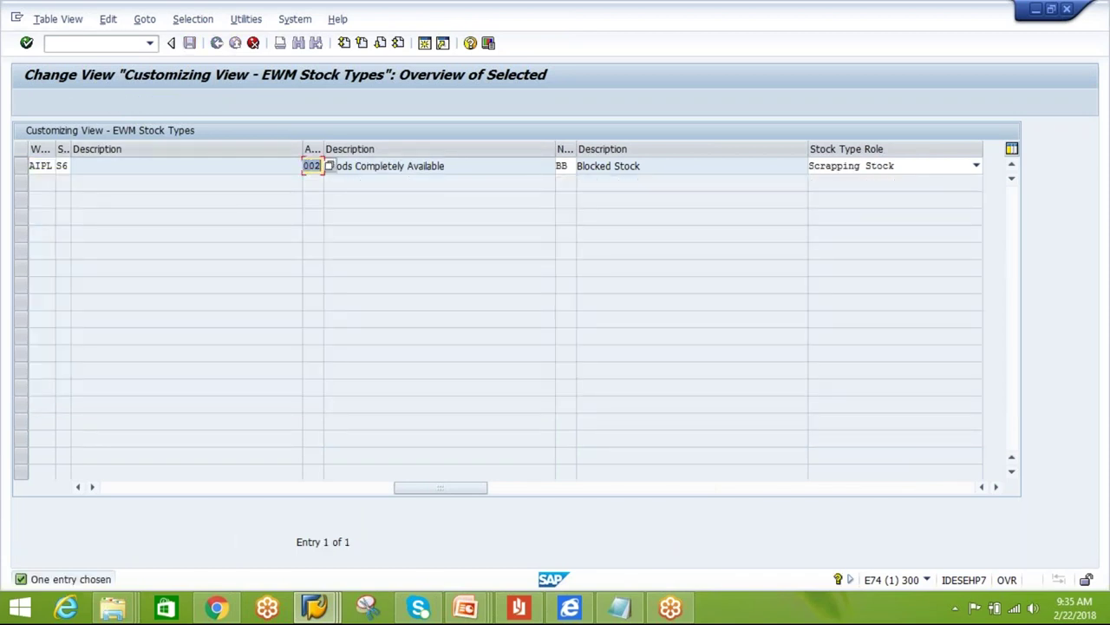
pyautogui.write('GST')
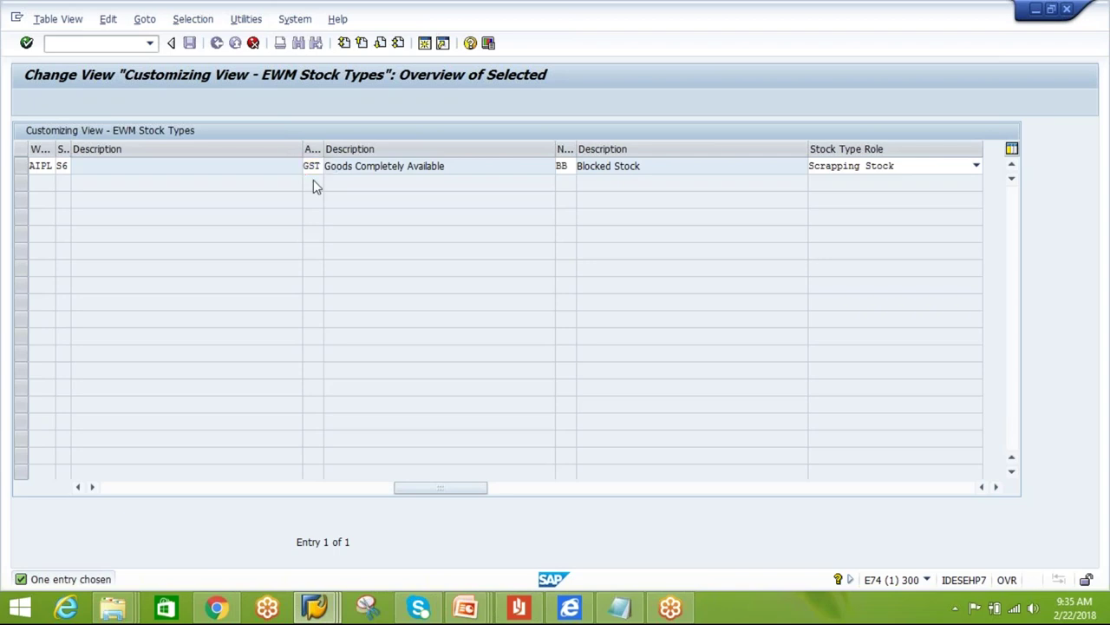
pyautogui.press('Return')
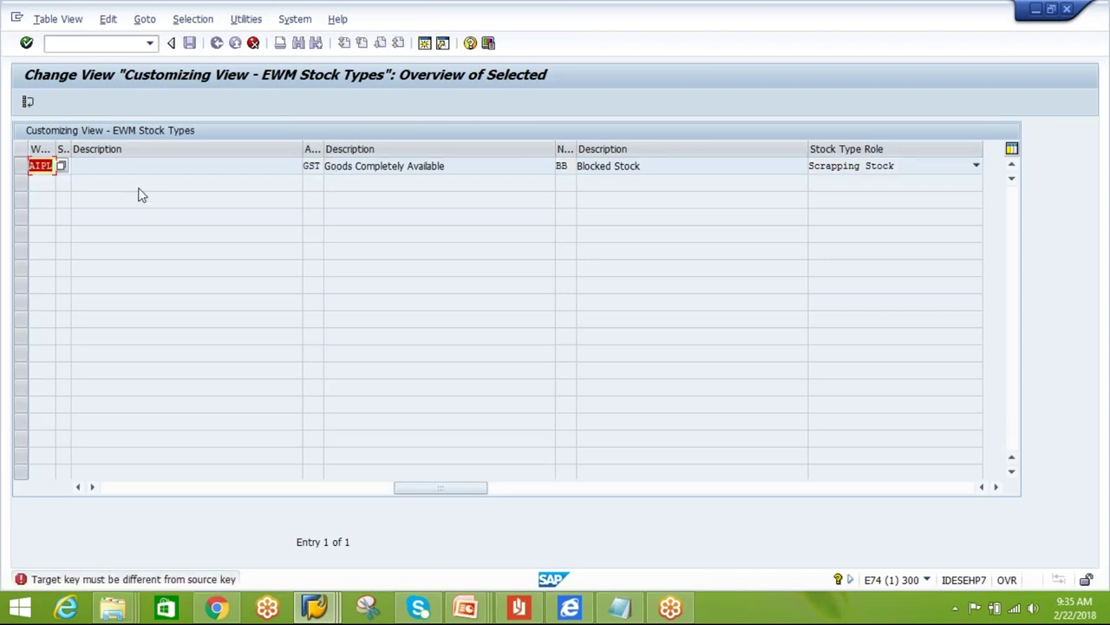
pyautogui.press('Tab')
pyautogui.write('S6')
pyautogui.doubleClick(65, 166)
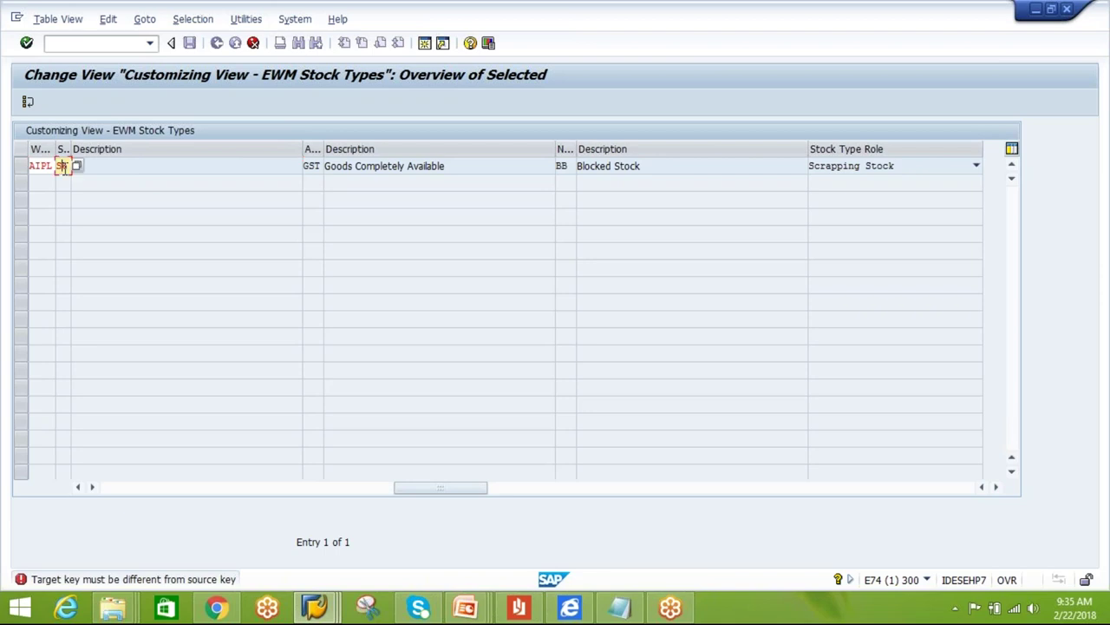
pyautogui.click(253, 43)
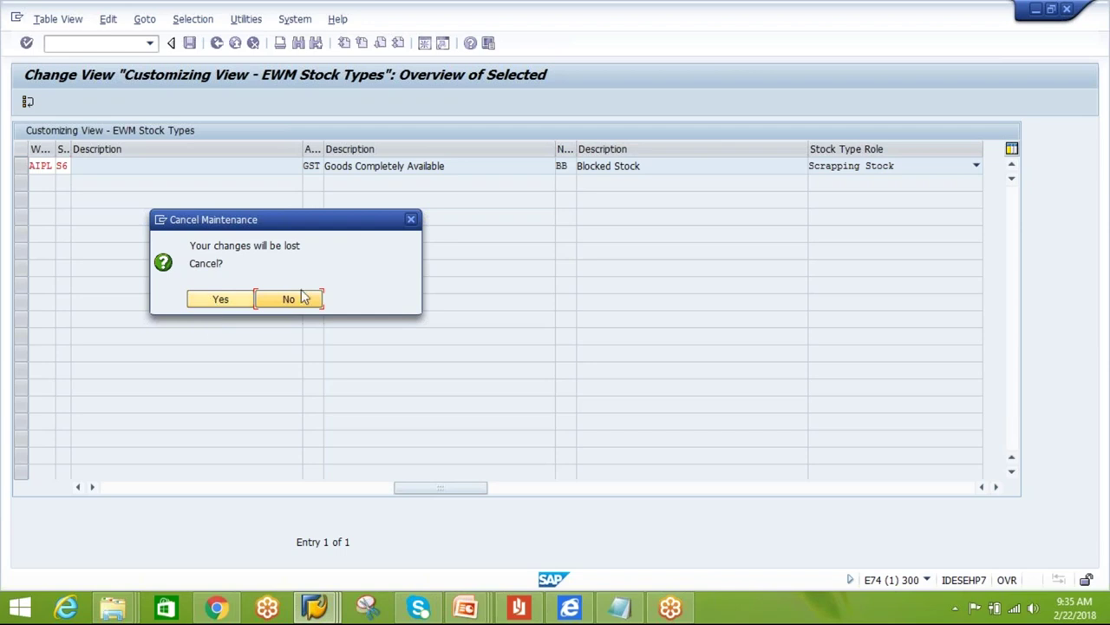
pyautogui.press('Return')
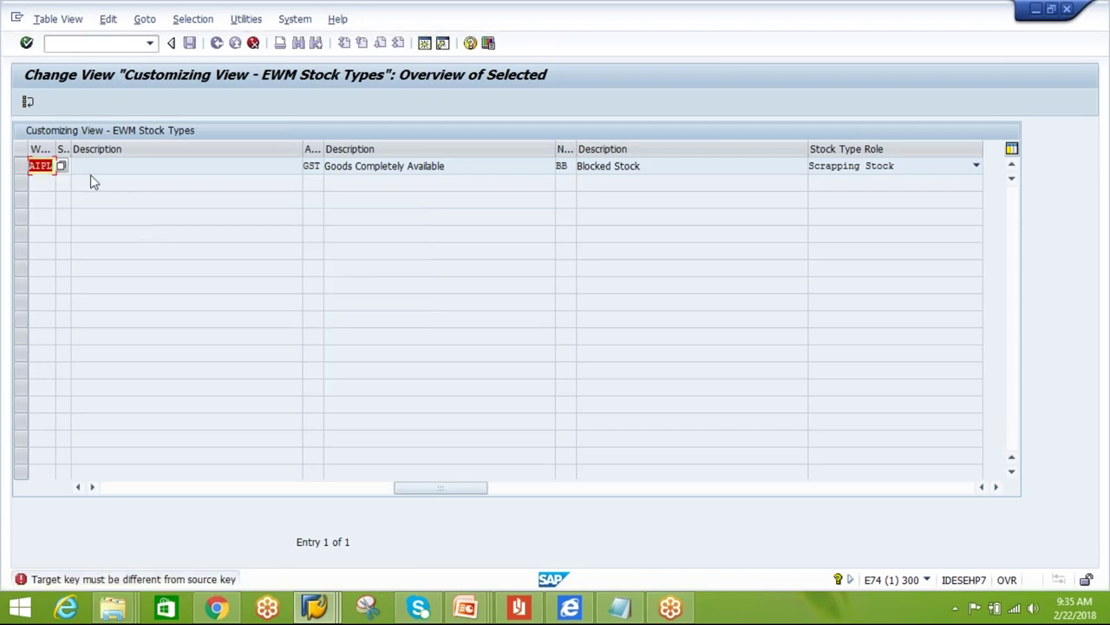
# - Try to copy the AIPL entry as stock type ZB with availability group GST, and discard the copy
pyautogui.click(59, 166)
pyautogui.write('S6')
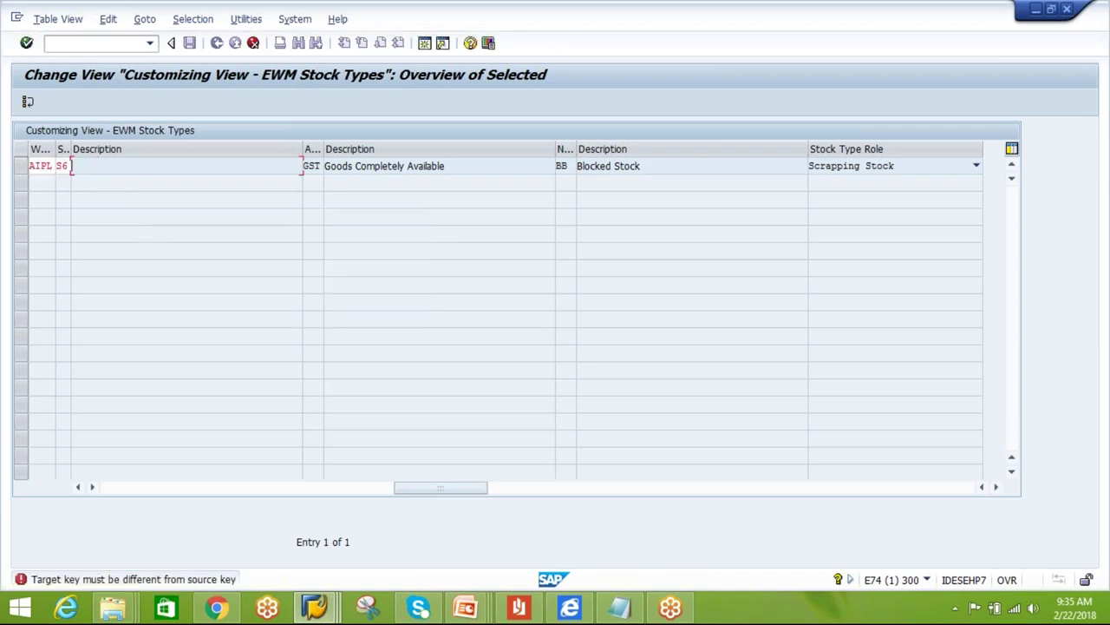
pyautogui.doubleClick(61, 164)
pyautogui.write('ZB')
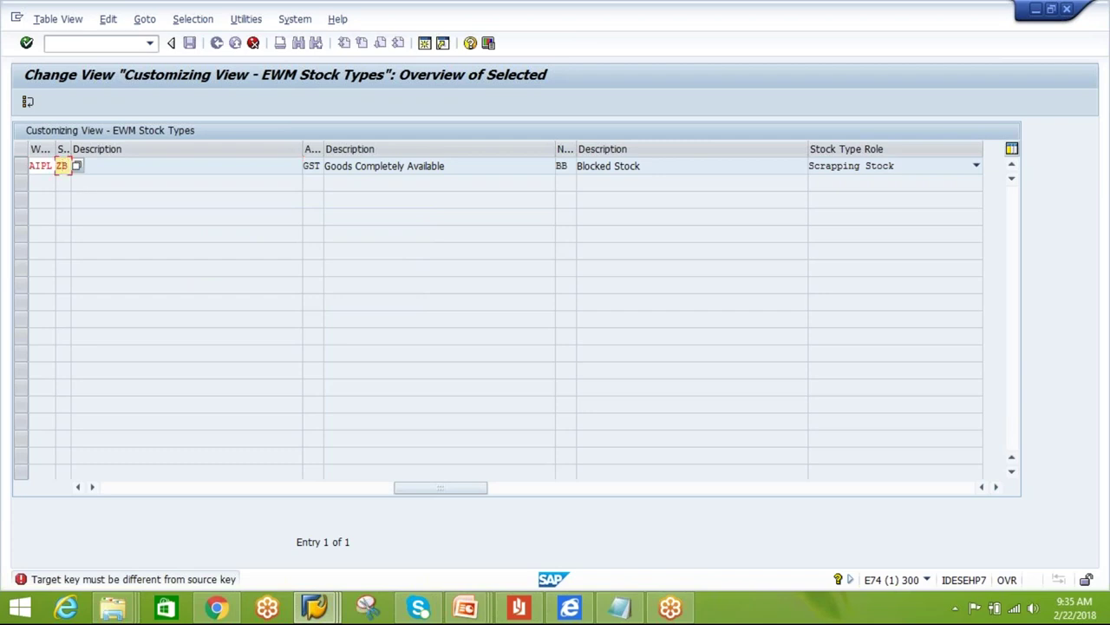
pyautogui.press('Return')
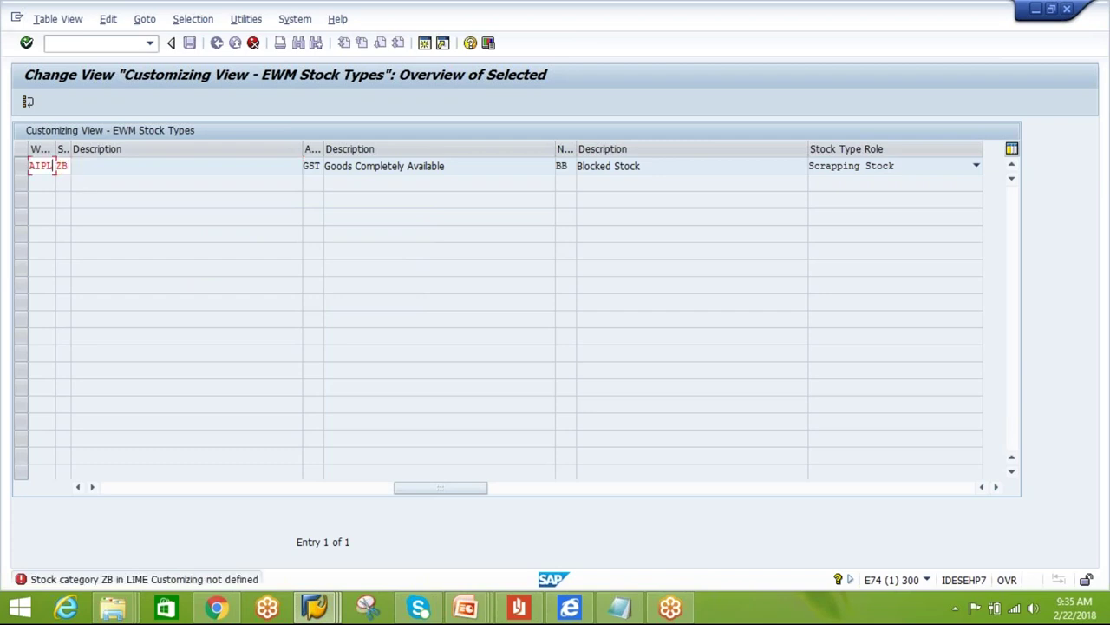
pyautogui.press('Return')
pyautogui.click(253, 43)
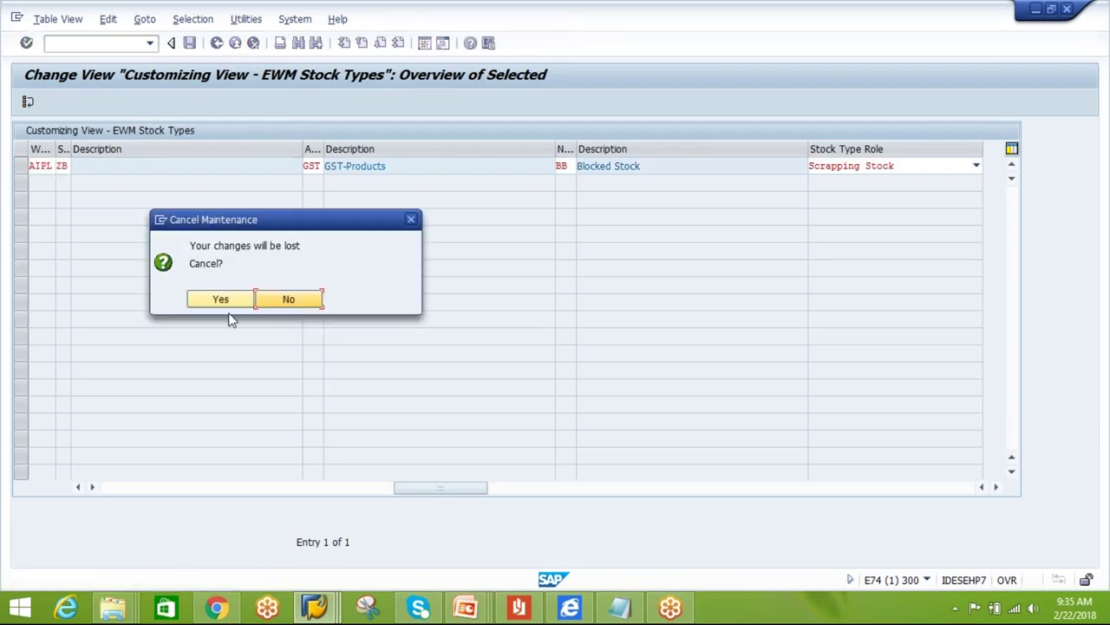
pyautogui.click(220, 300)
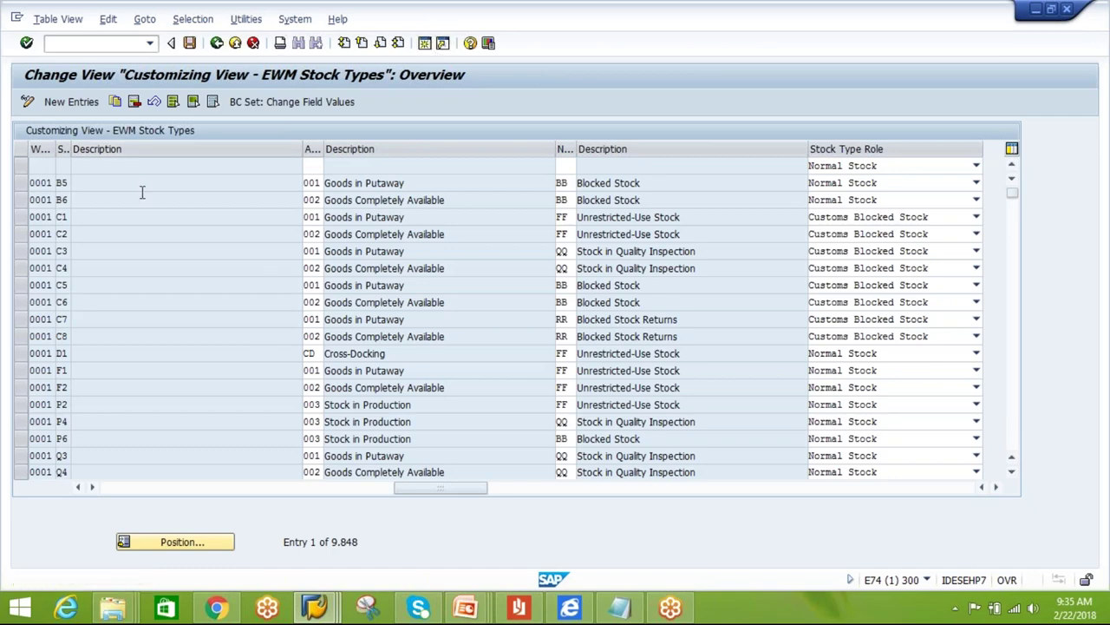
# - Start SPRO in the SAP Easy Access session, search the IMG for "stock type" and open the Determine Stock Type activity
pyautogui.press('F3')
pyautogui.write('spro')
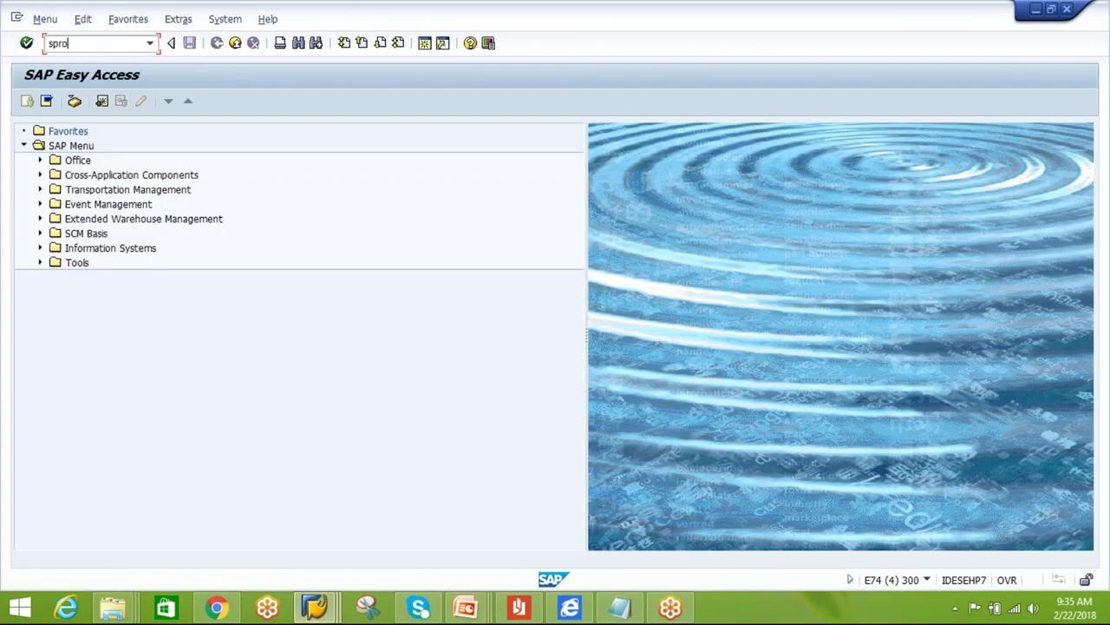
pyautogui.press('Return')
pyautogui.click(73, 102)
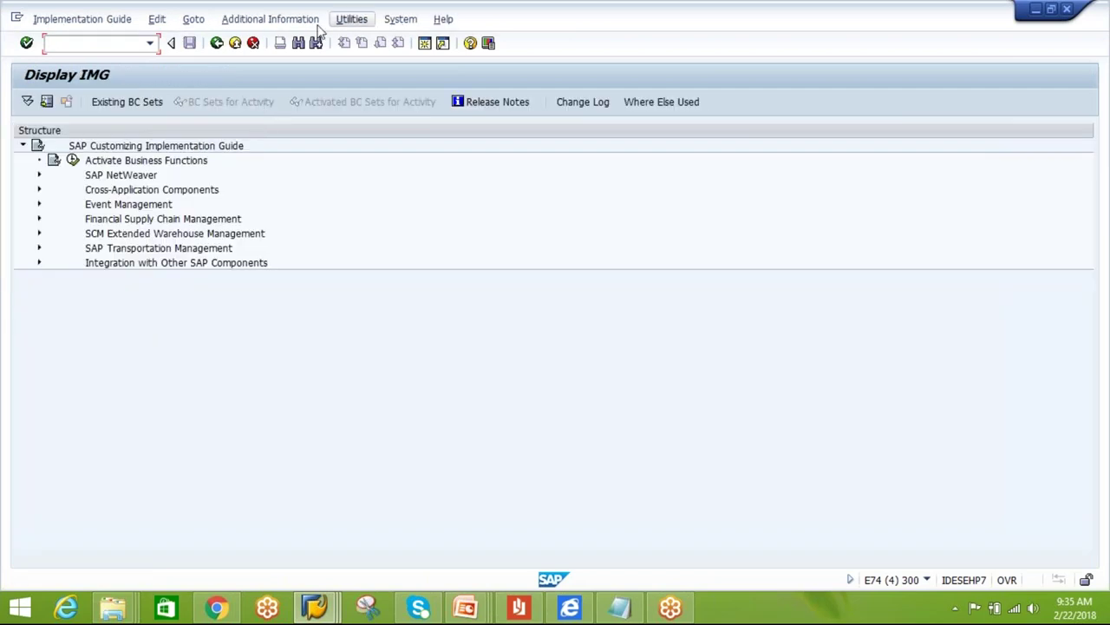
pyautogui.click(299, 43)
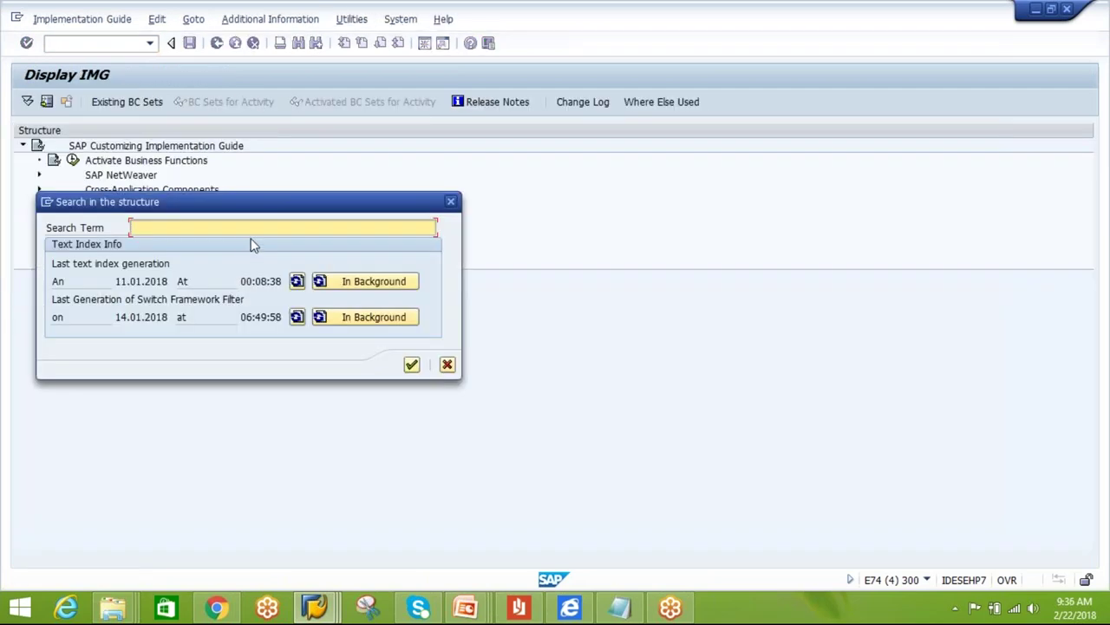
pyautogui.write('stock type')
pyautogui.click(411, 364)
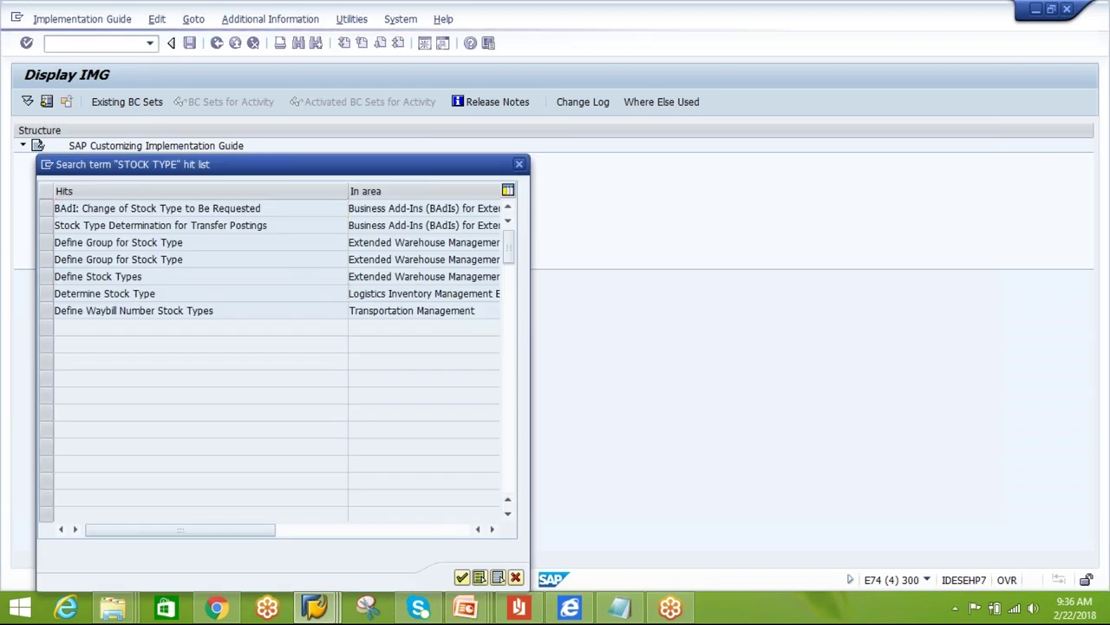
pyautogui.doubleClick(105, 293)
pyautogui.click(153, 234)
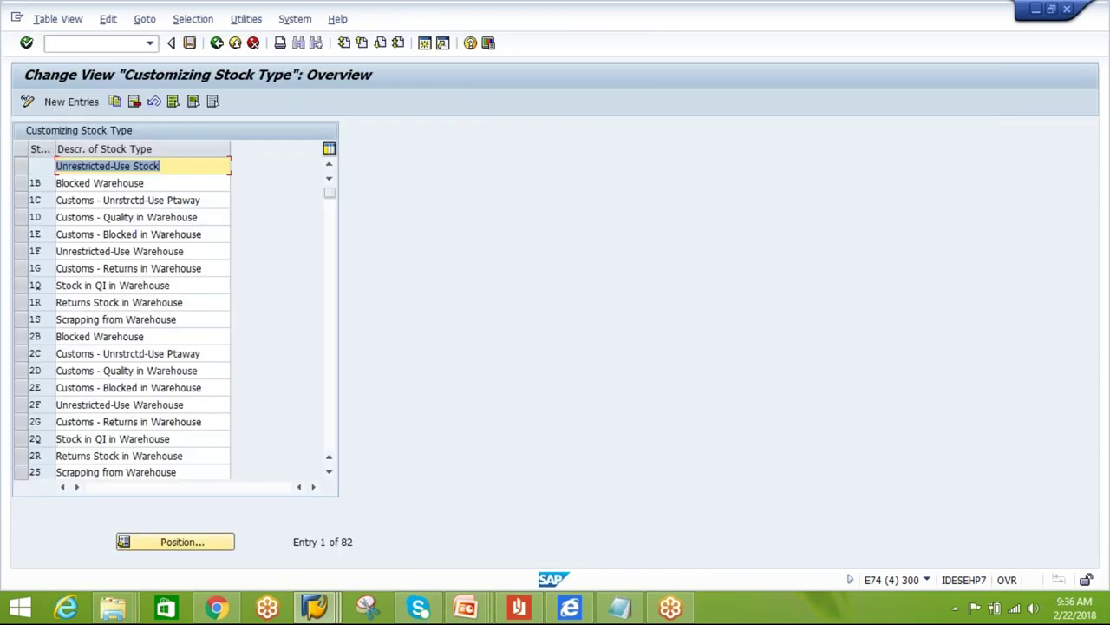
# - Create stock type ZB with the description GST-SCRAP STOCK in the Customizing Stock Type view and save it
pyautogui.click(87, 102)
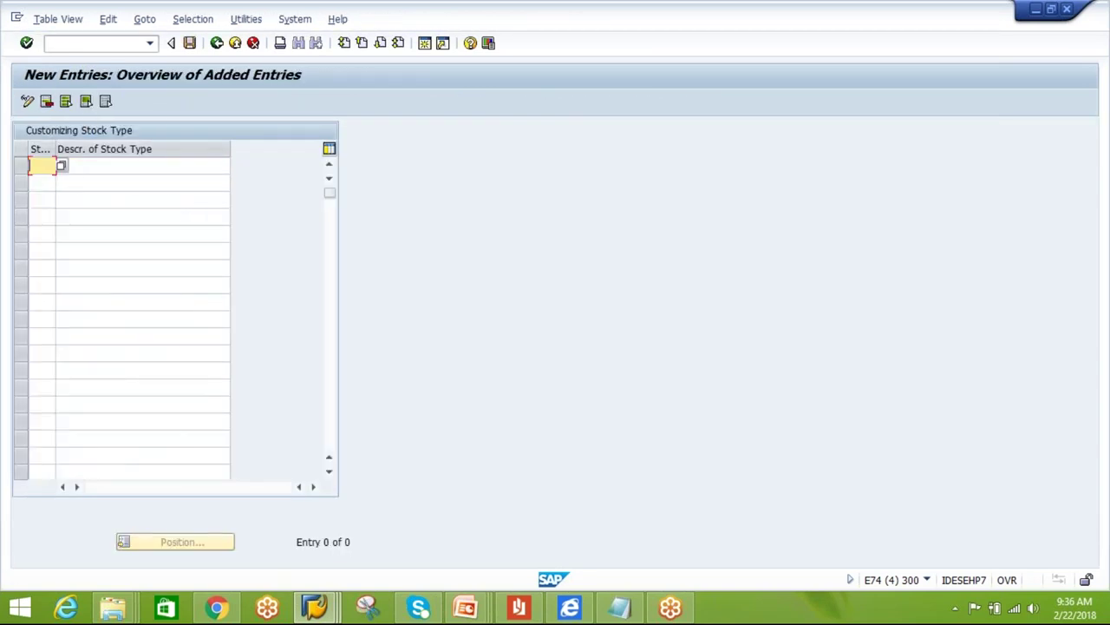
pyautogui.press('Return')
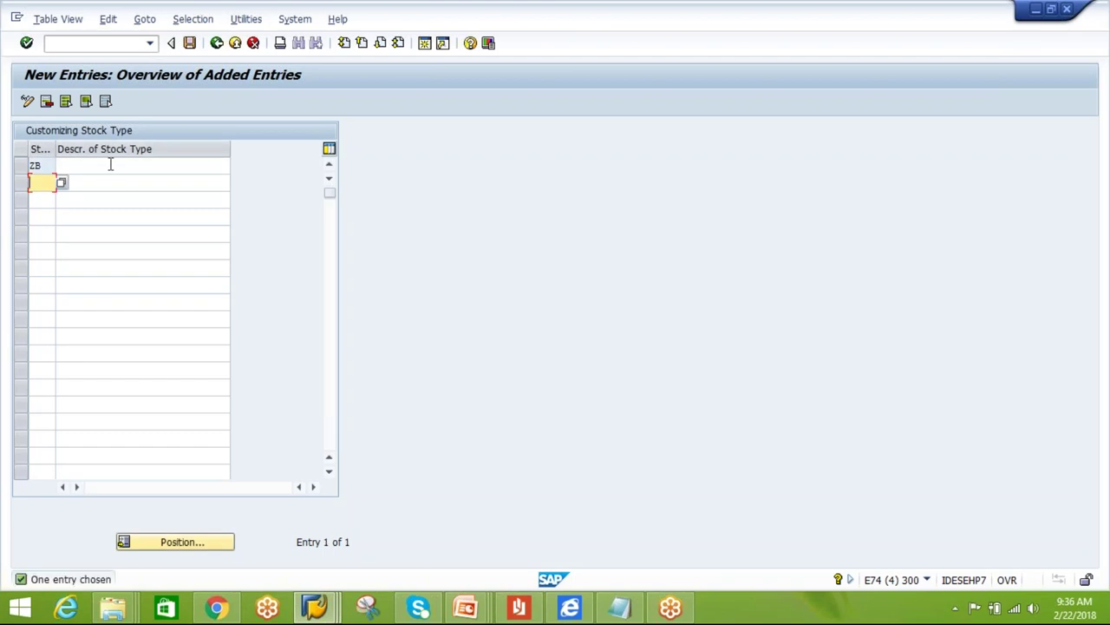
pyautogui.click(110, 164)
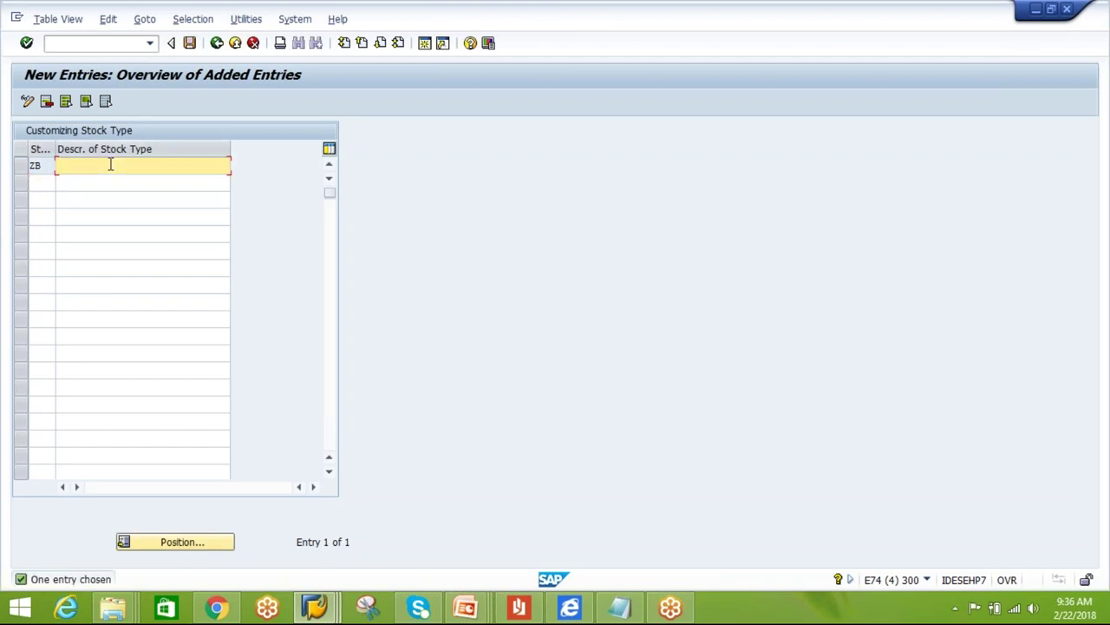
pyautogui.write('GSRT')
pyautogui.write('K')
pyautogui.press('Return')
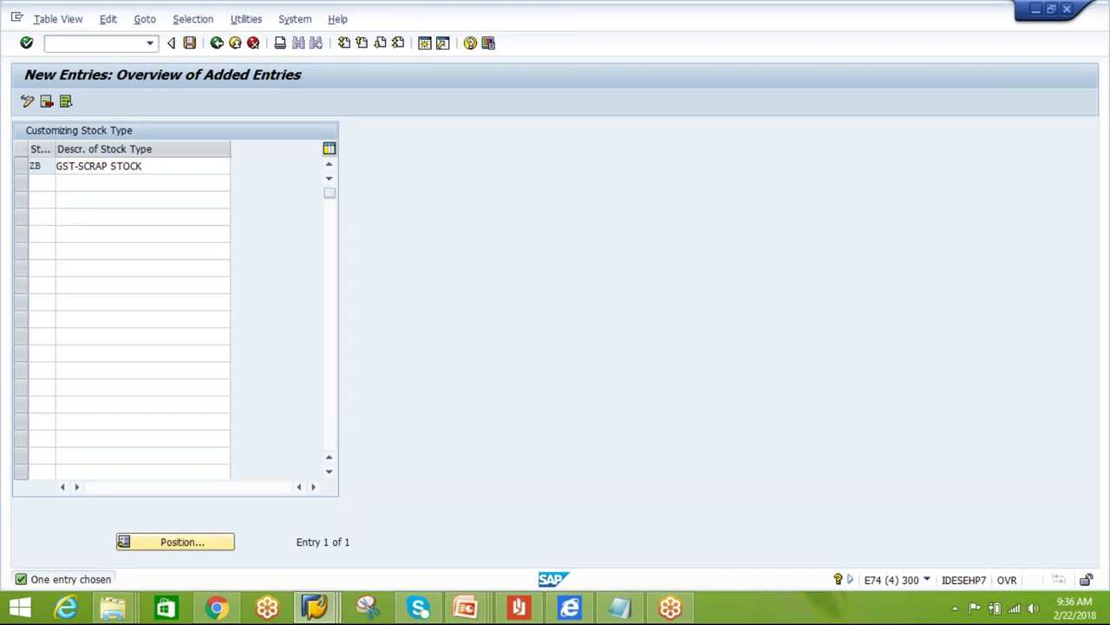
pyautogui.click(189, 42)
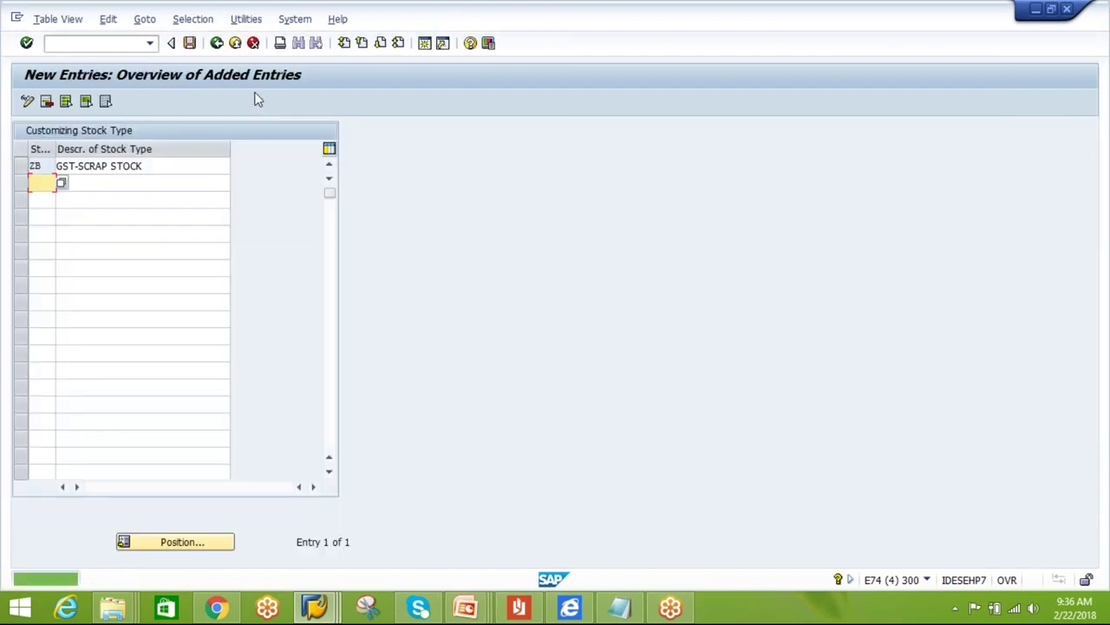
pyautogui.click(217, 43)
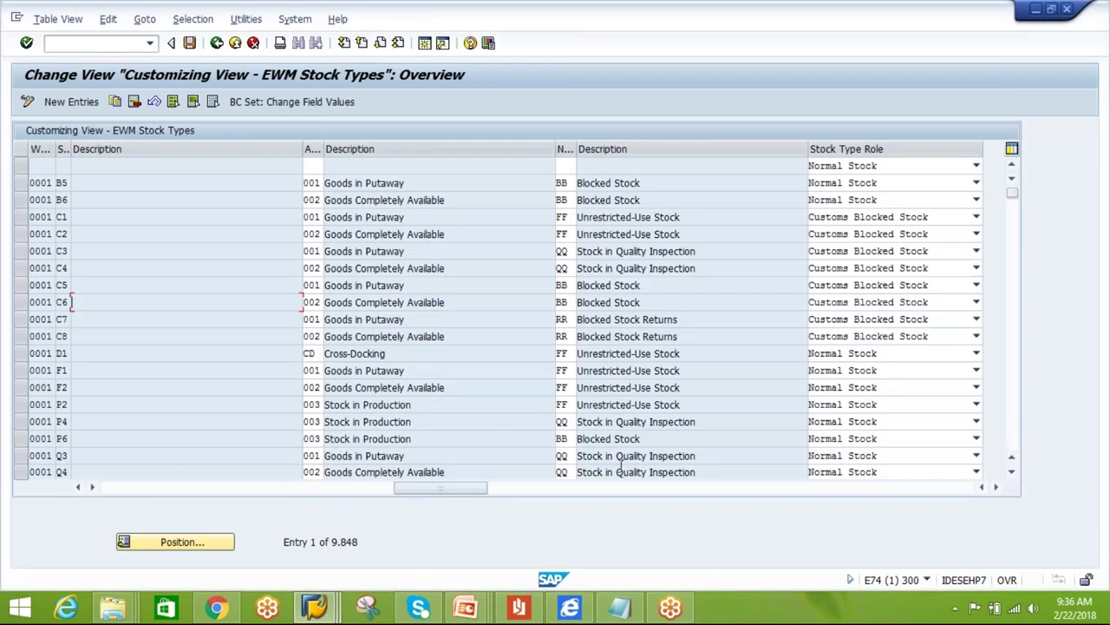
# - Try to add an EWM stock type entry for AIPL with stock type ZB, availability group GST and non-location-dependent stock type BB, leaving without saving
pyautogui.click(53, 105)
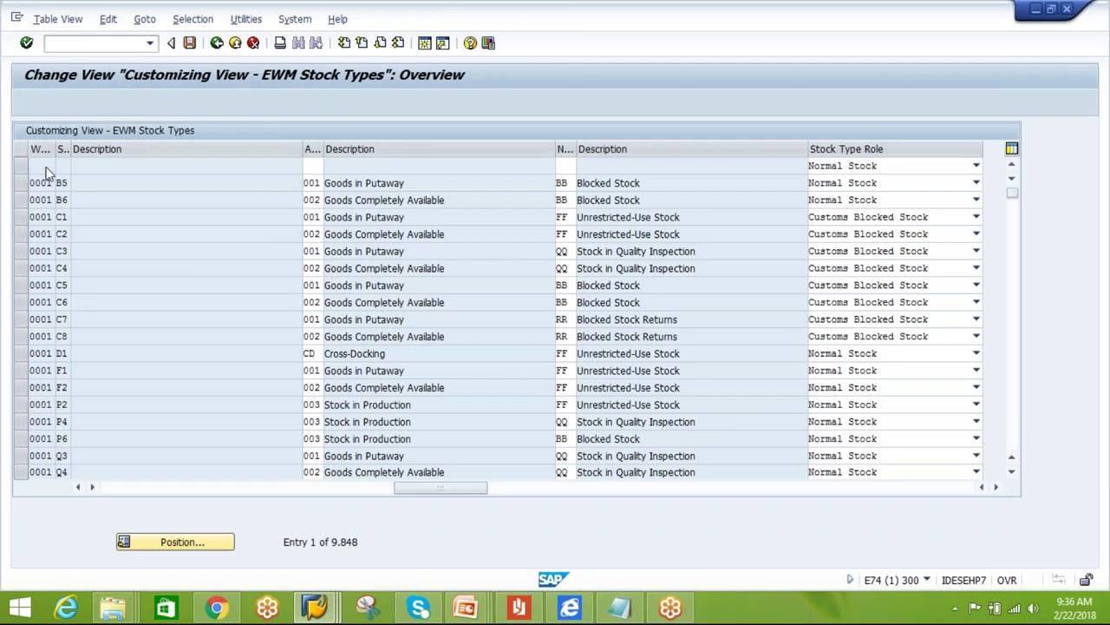
pyautogui.write('AIPL')
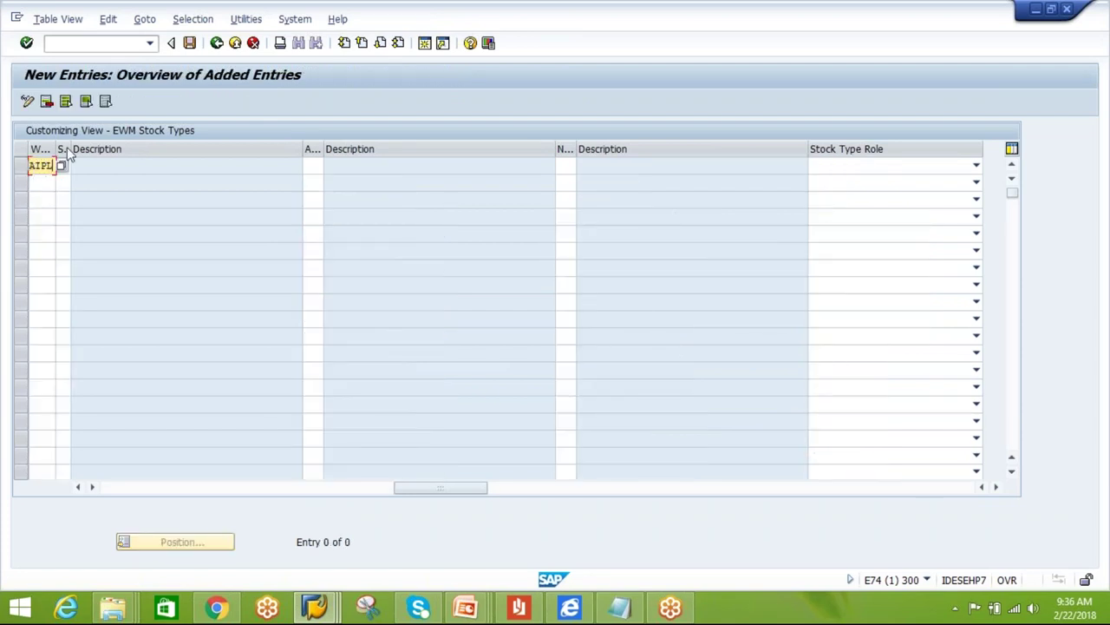
pyautogui.moveTo(71, 149); pyautogui.dragTo(88, 150)
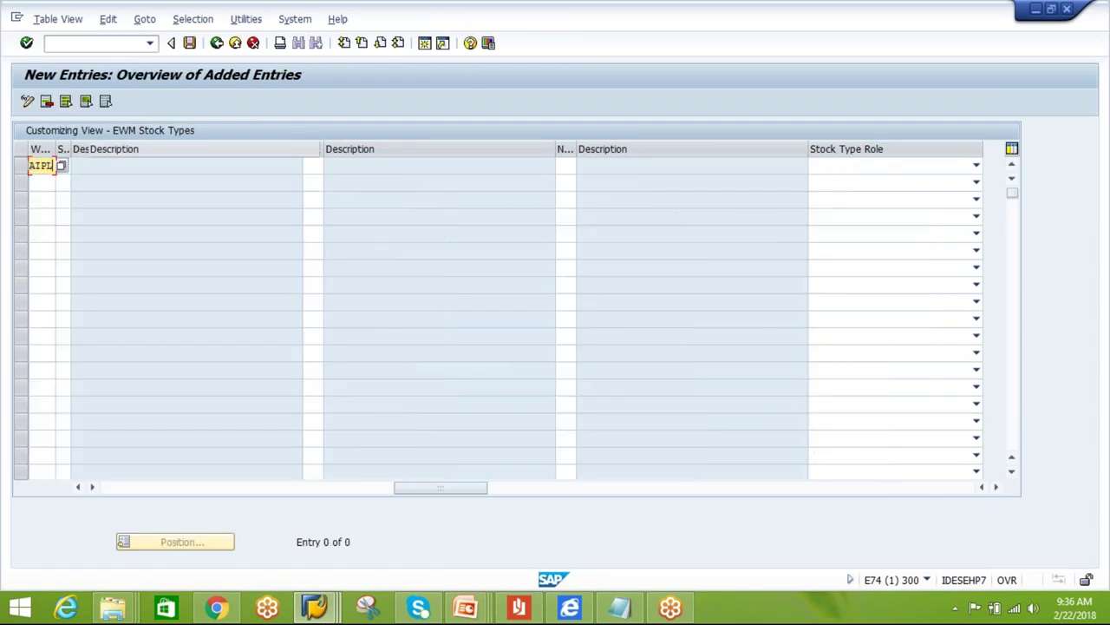
pyautogui.click(79, 164)
pyautogui.write('ZB')
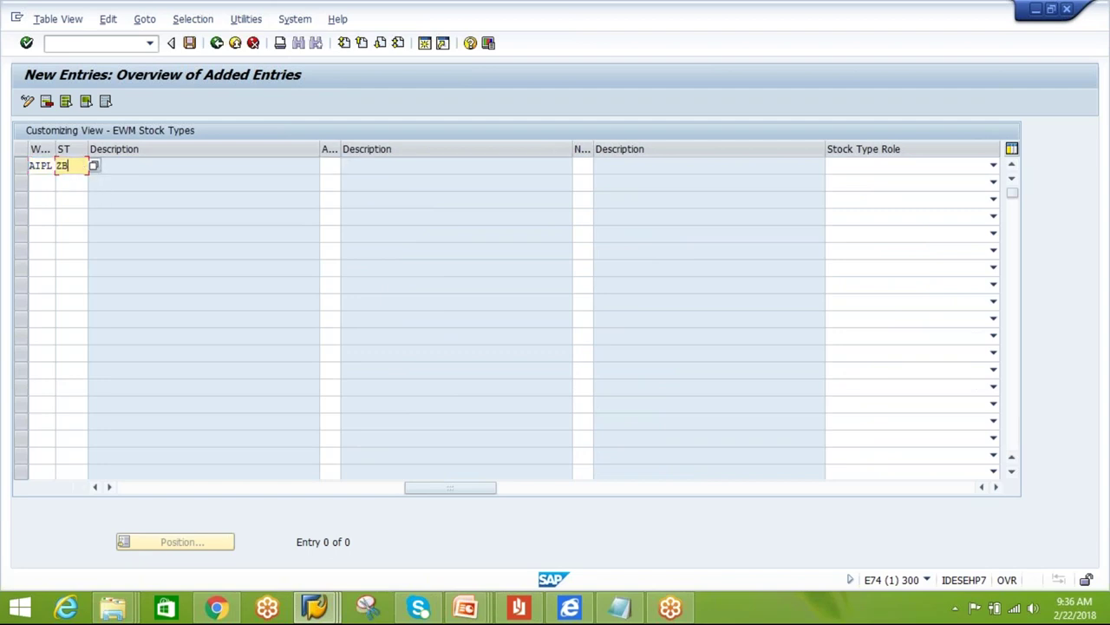
pyautogui.press('Tab')
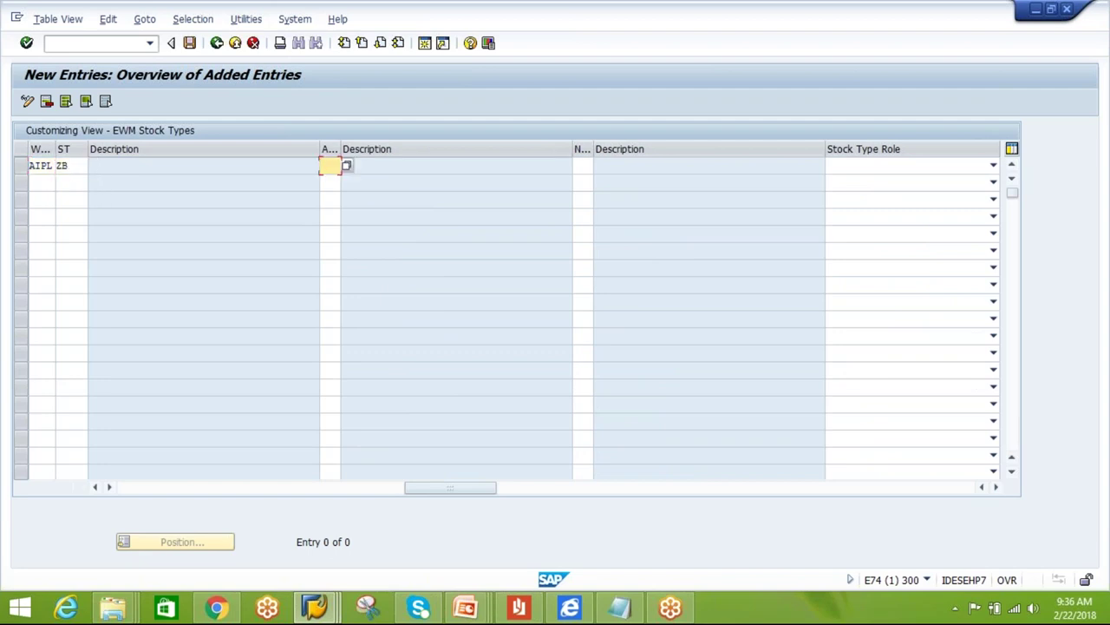
pyautogui.click(346, 166)
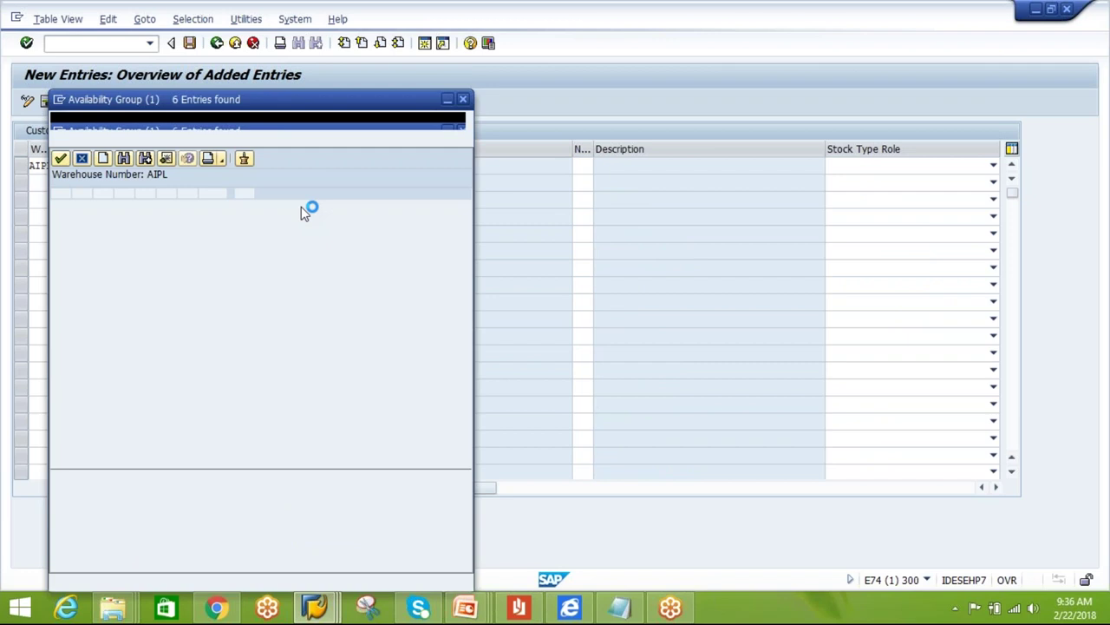
pyautogui.doubleClick(148, 276)
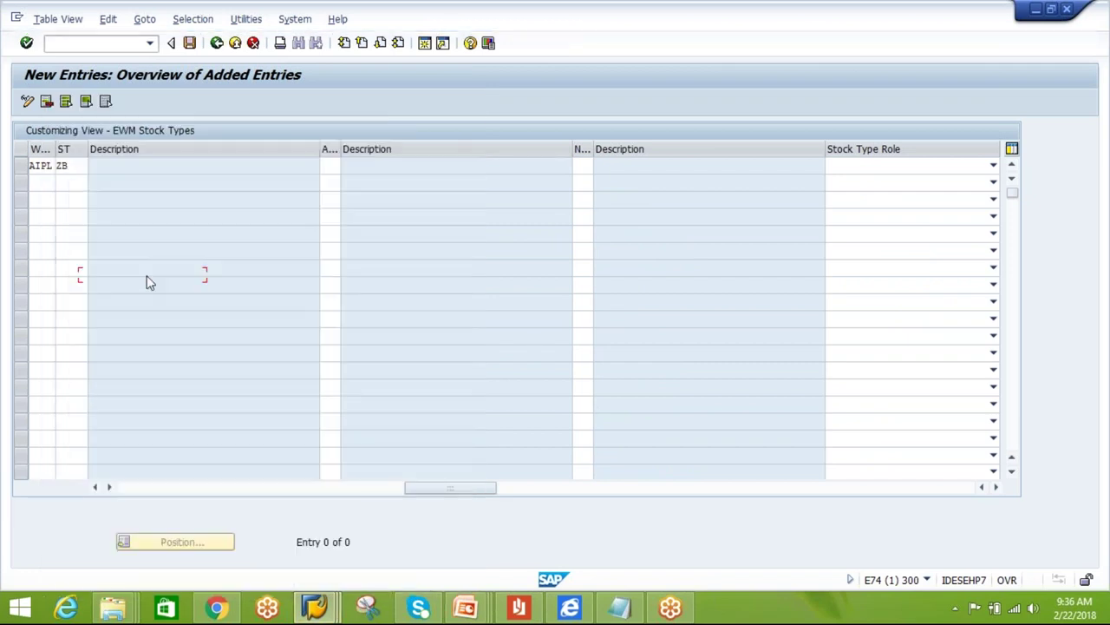
pyautogui.click(582, 165)
pyautogui.write('BB')
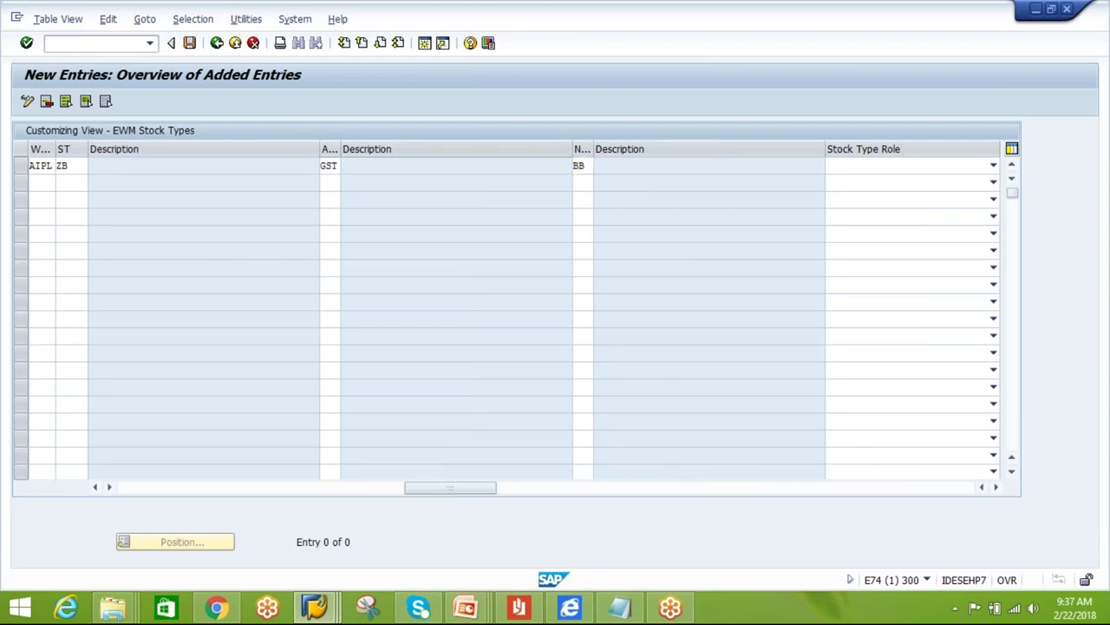
pyautogui.press('Return')
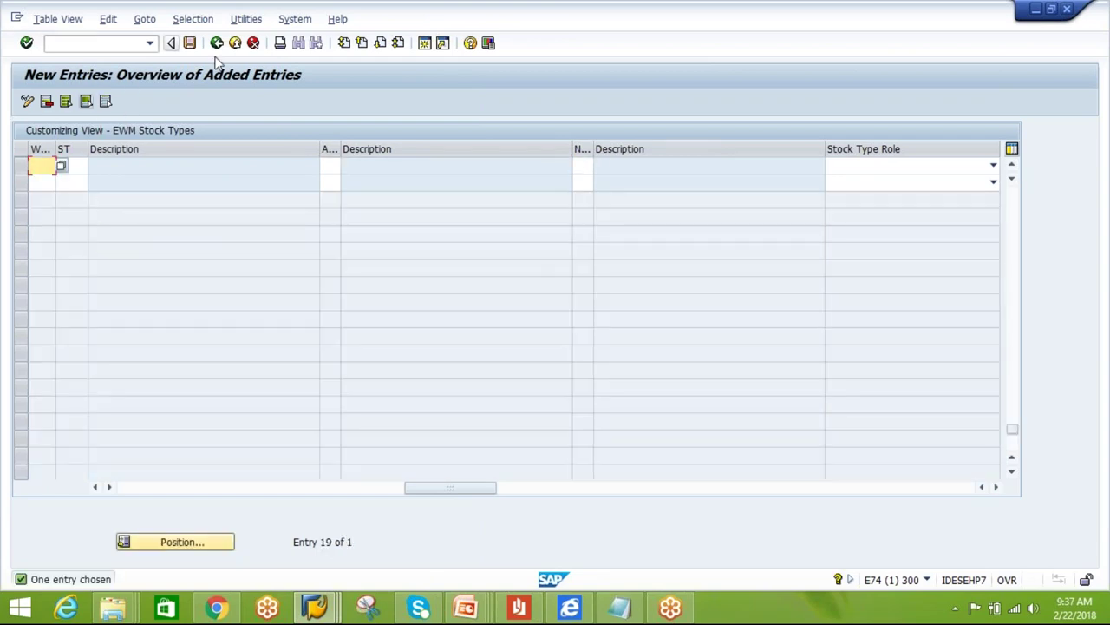
pyautogui.click(217, 43)
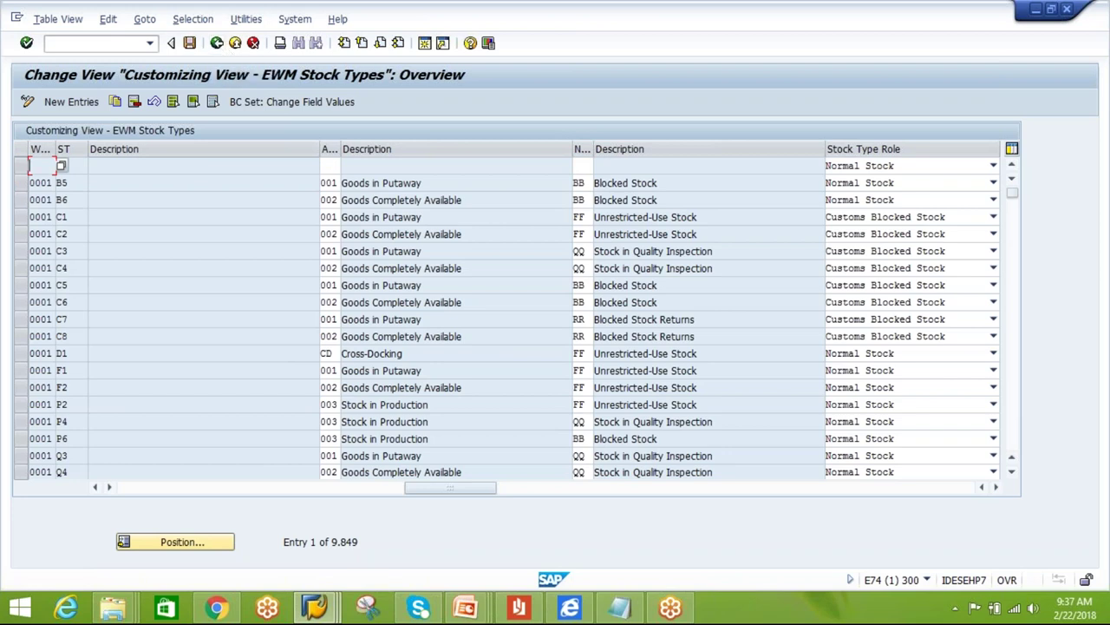
pyautogui.click(217, 43)
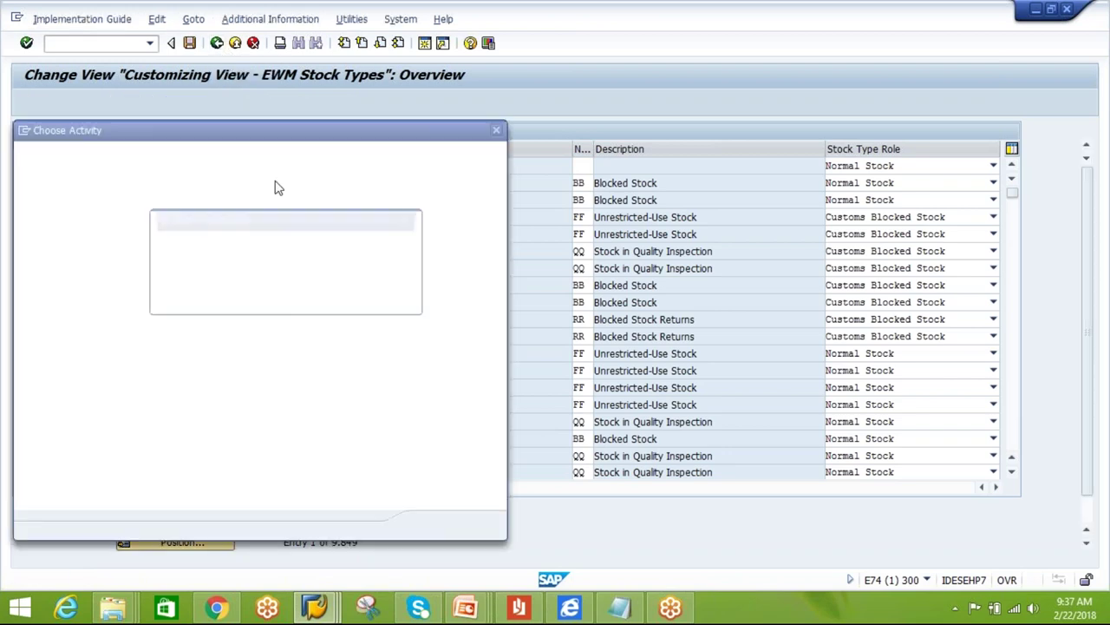
pyautogui.click(286, 299)
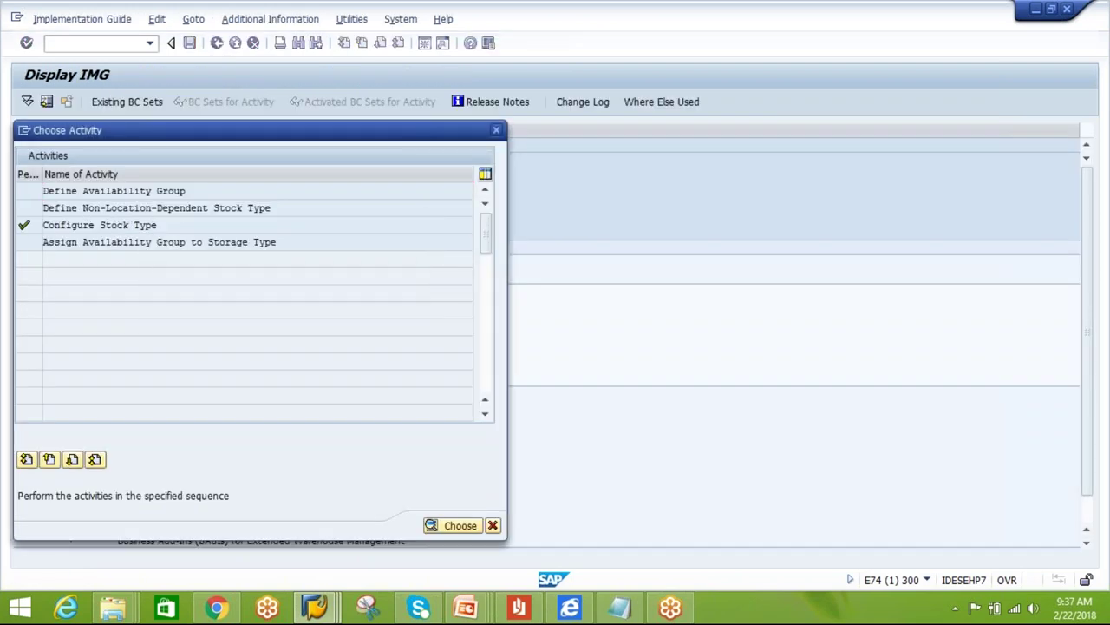
# - Add an EWM stock type entry for warehouse AIPL with stock type ZB, availability group GST and non-location-dependent stock type BB
pyautogui.press('Return')
pyautogui.click(64, 102)
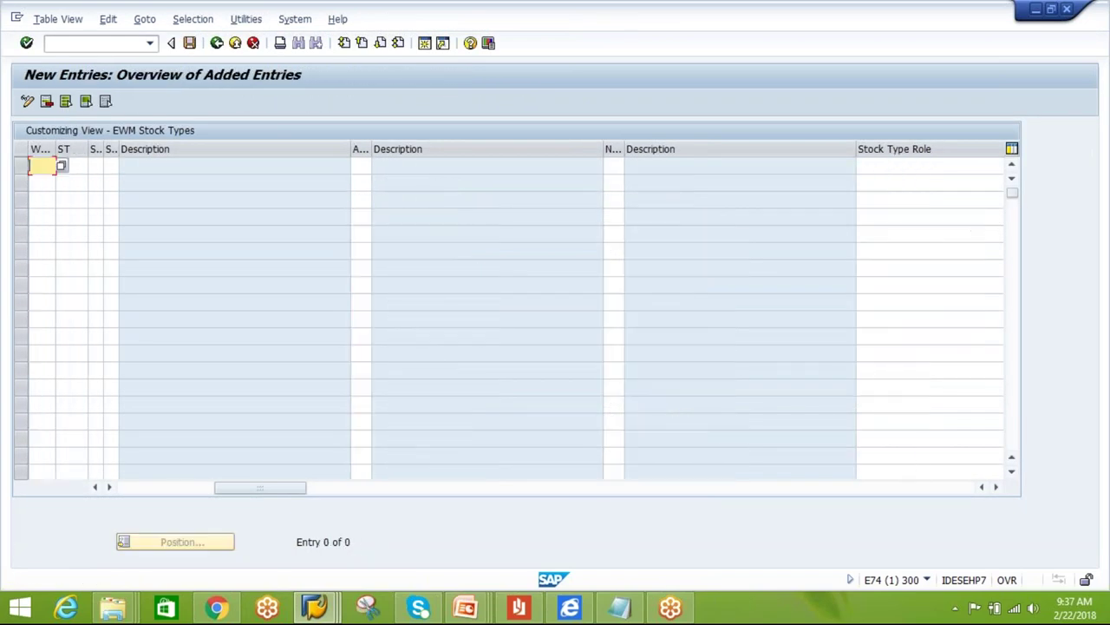
pyautogui.write('AIPL')
pyautogui.click(78, 165)
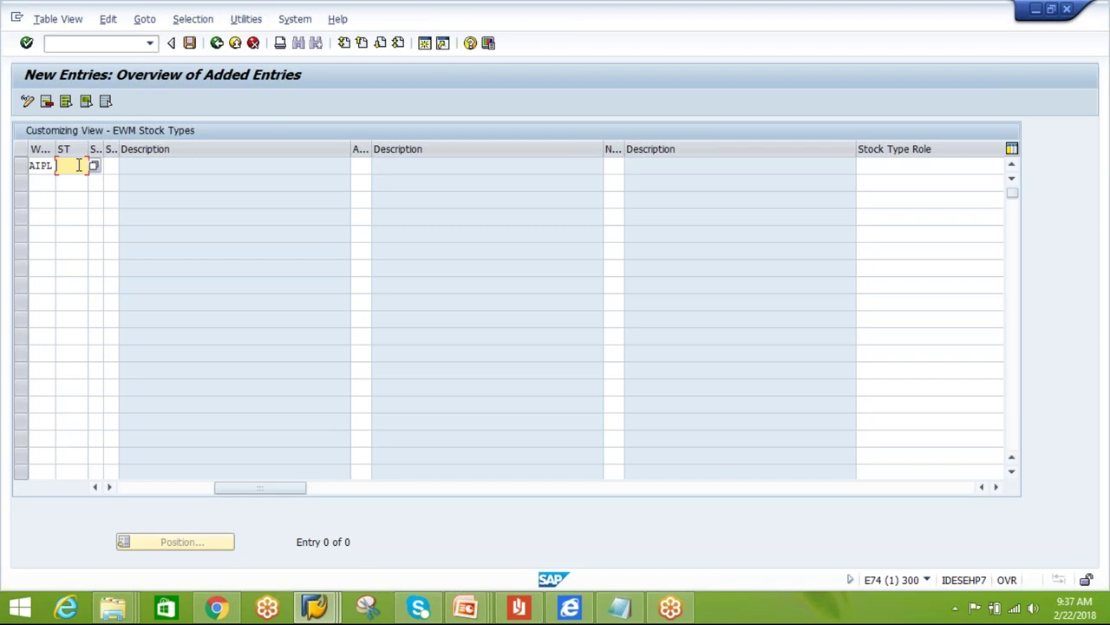
pyautogui.moveTo(218, 489); pyautogui.dragTo(123, 488)
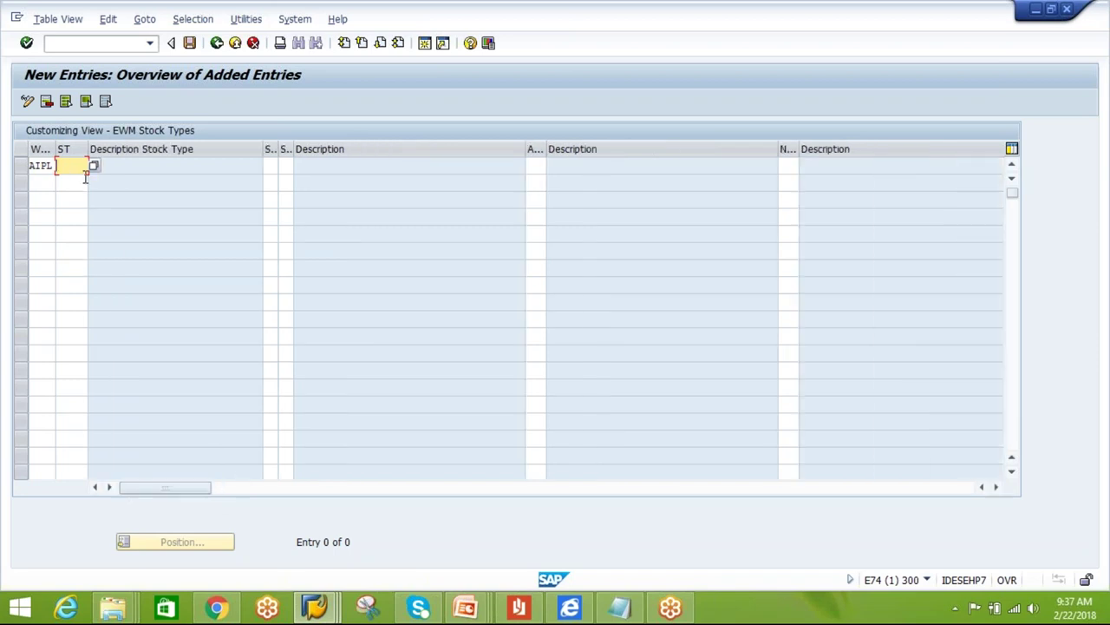
pyautogui.write('ZB')
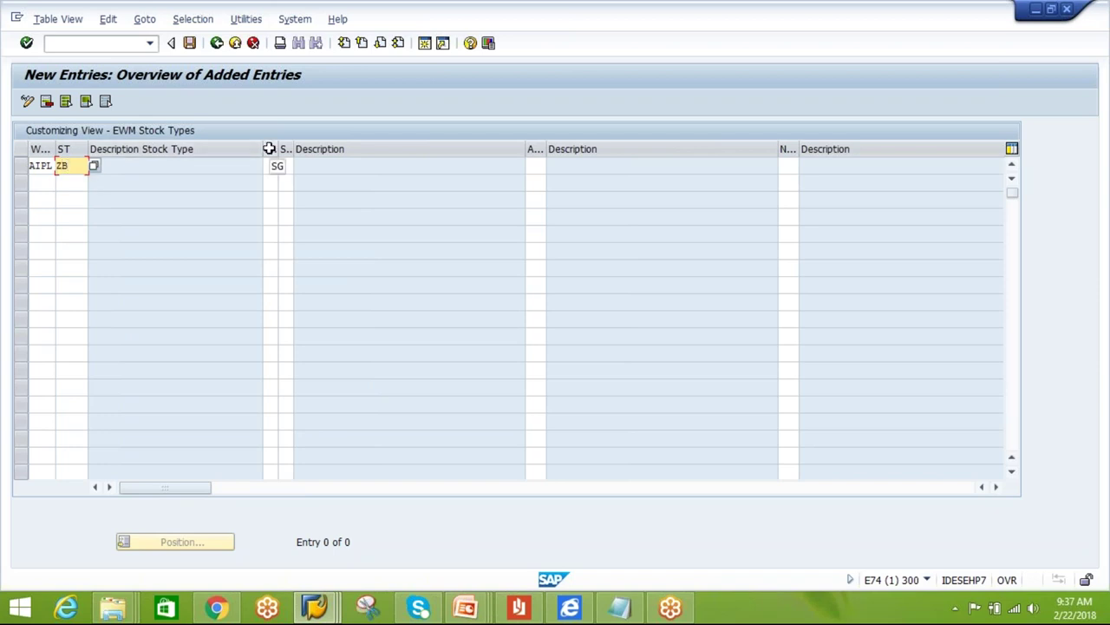
pyautogui.click(539, 167)
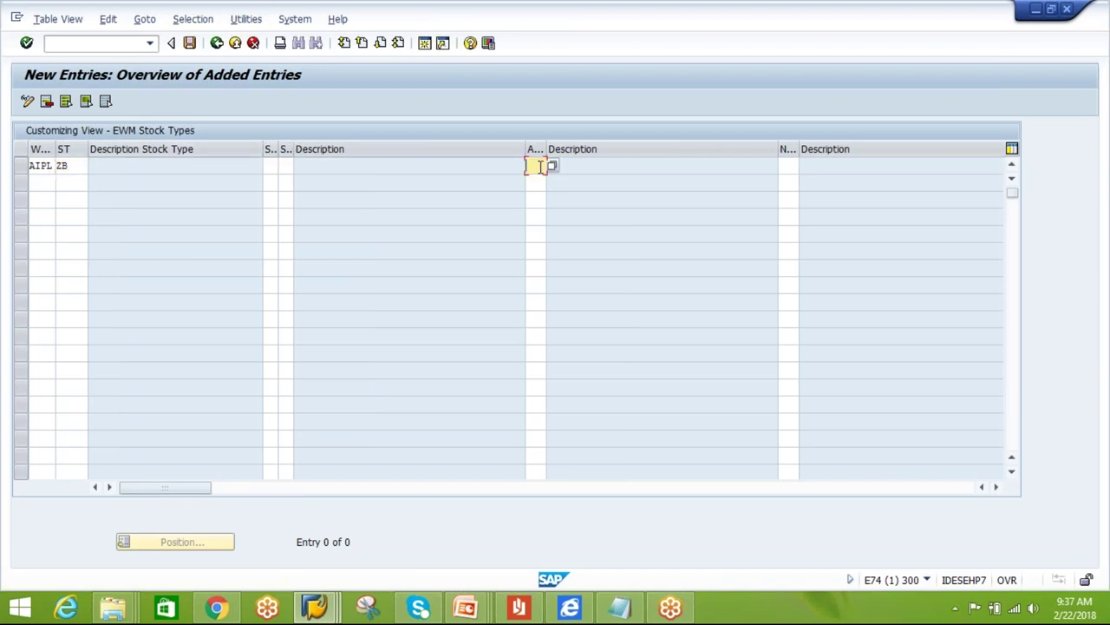
pyautogui.write('GST')
pyautogui.click(791, 171)
pyautogui.write('BB')
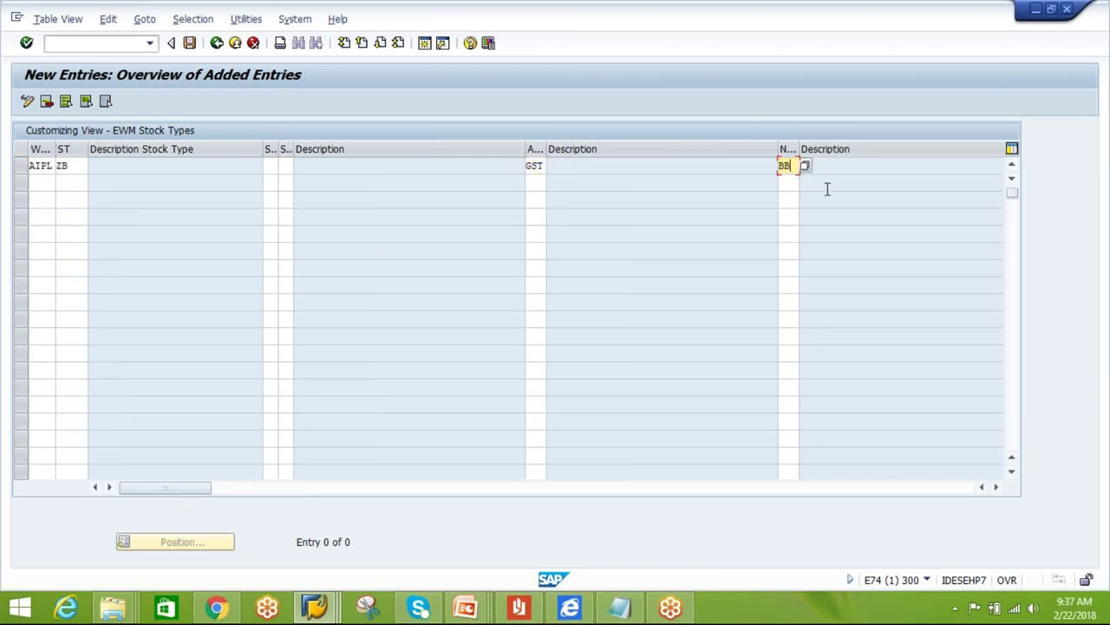
# - Give the new ZB entry the Scrapping Stock role, save it under the proposed customizing request and return to the IMG structure
pyautogui.click(996, 487)
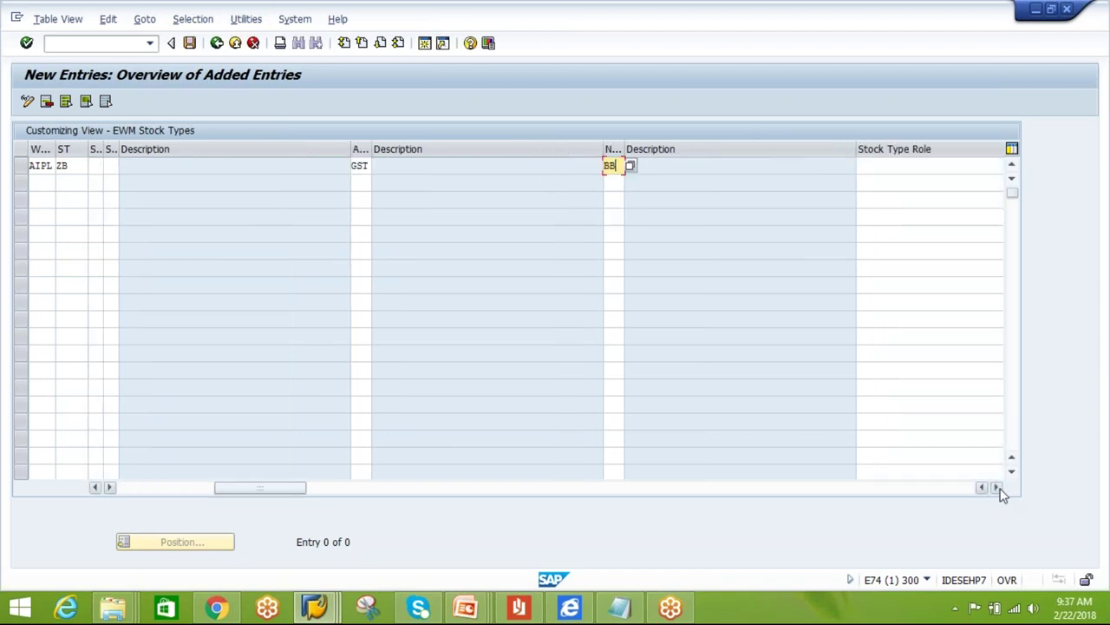
pyautogui.click(958, 166)
pyautogui.click(934, 195)
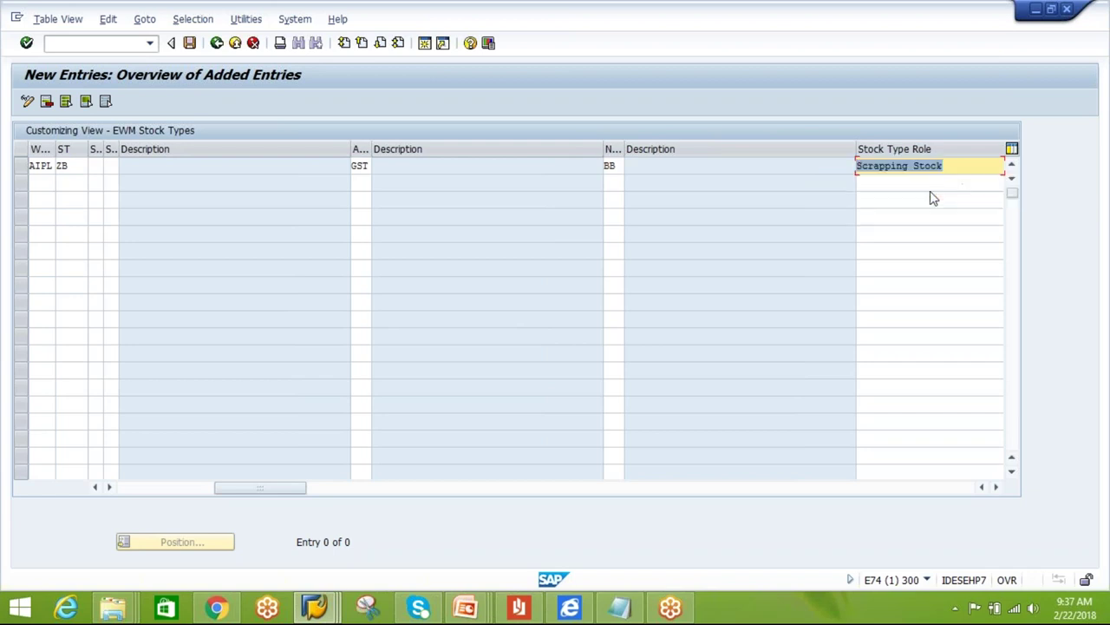
pyautogui.press('Return')
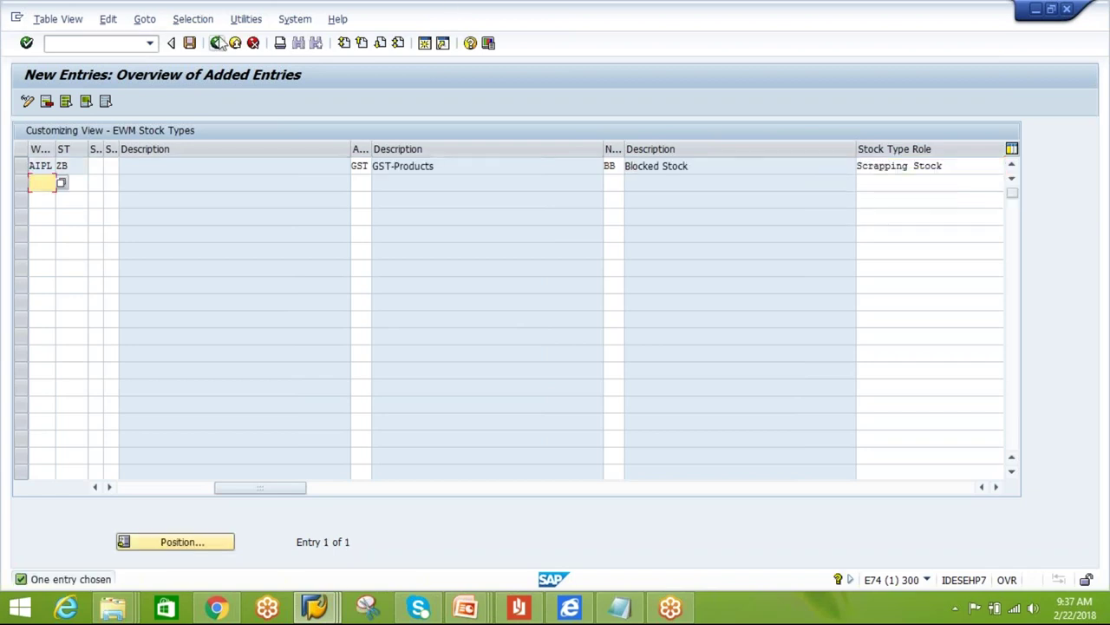
pyautogui.click(190, 42)
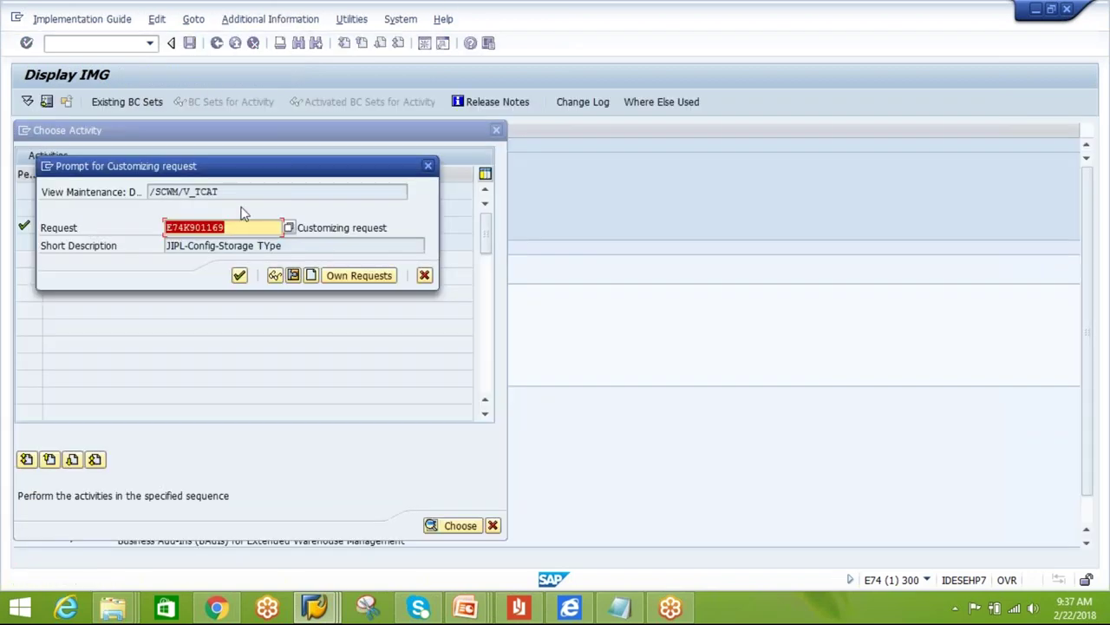
pyautogui.click(238, 276)
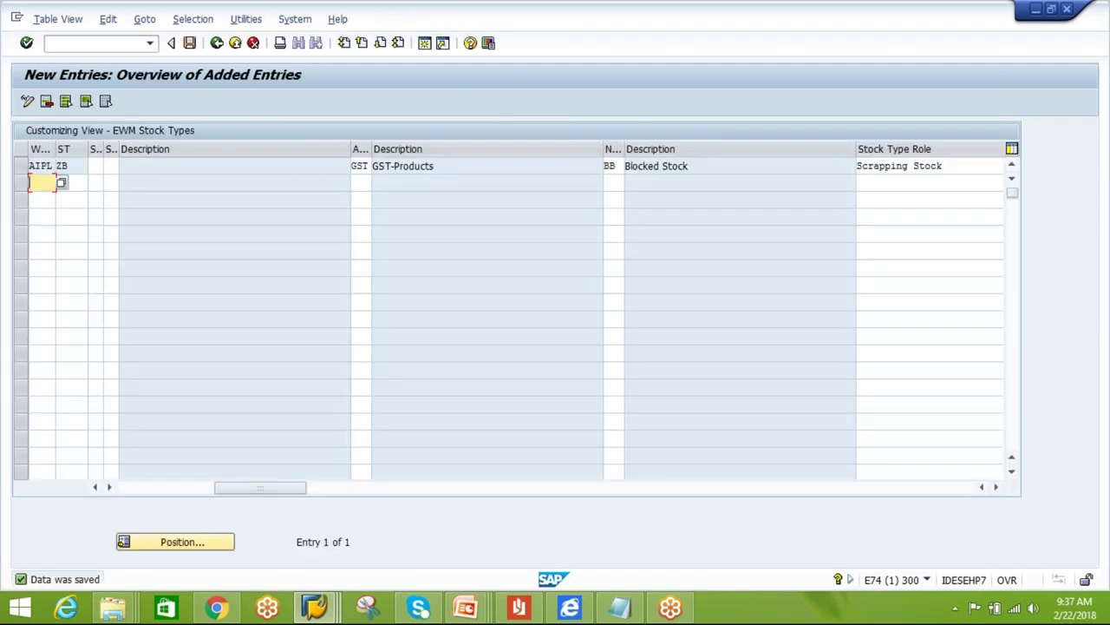
pyautogui.moveTo(296, 487); pyautogui.dragTo(205, 488)
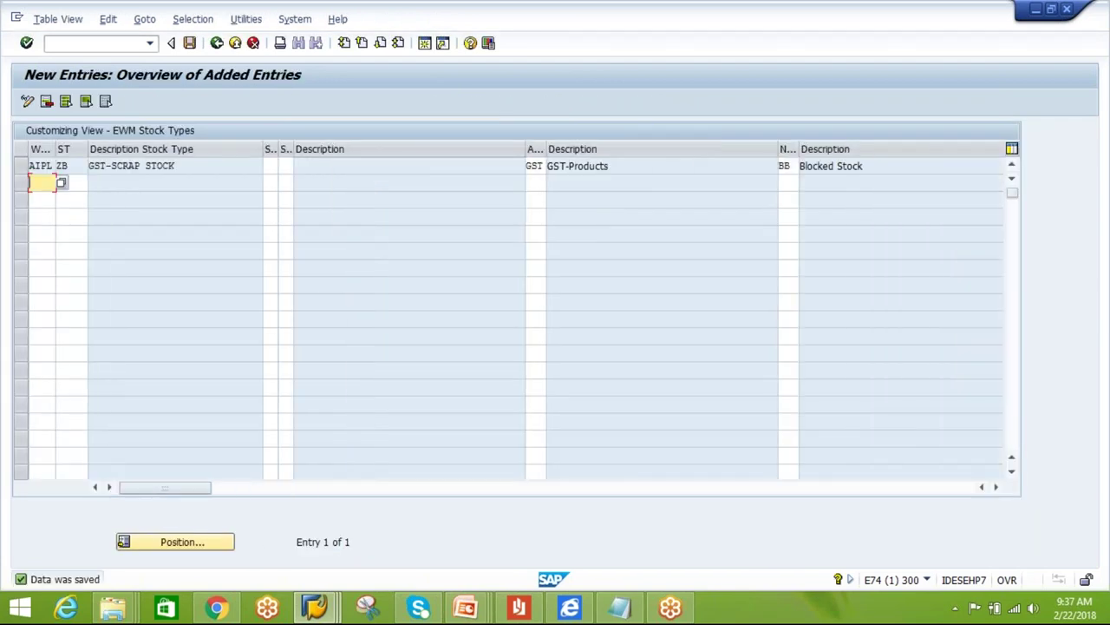
pyautogui.click(219, 45)
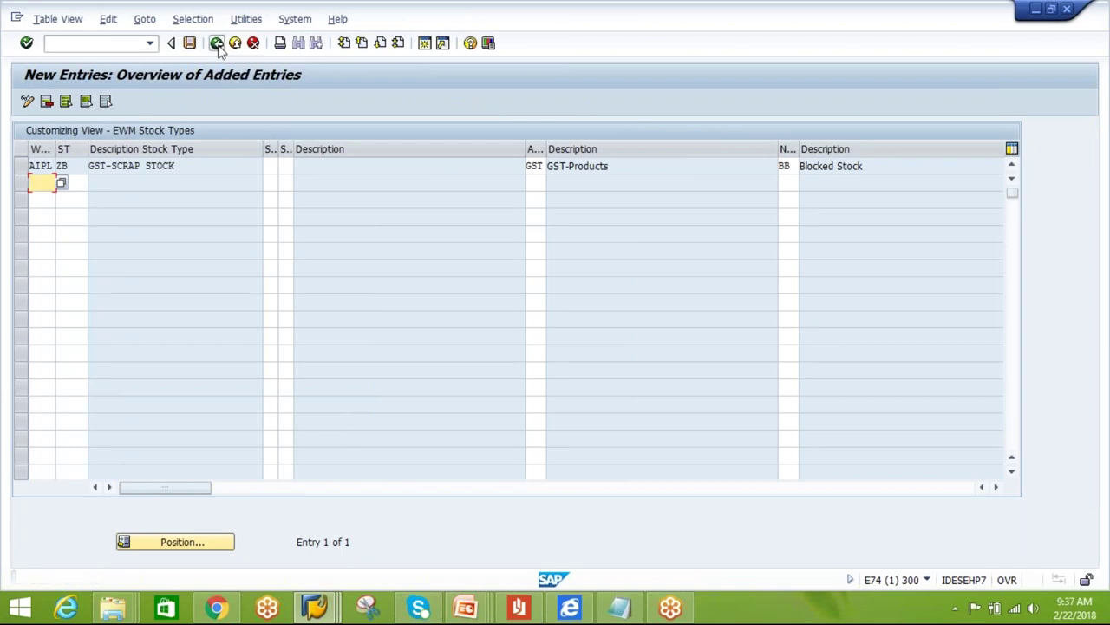
pyautogui.click(217, 44)
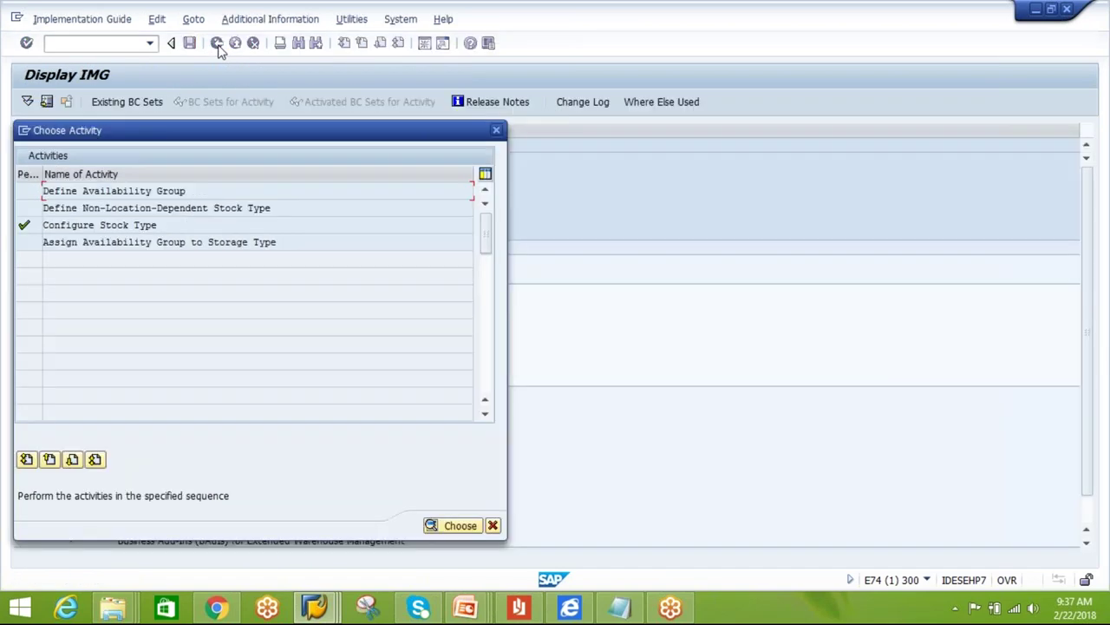
pyautogui.click(492, 128)
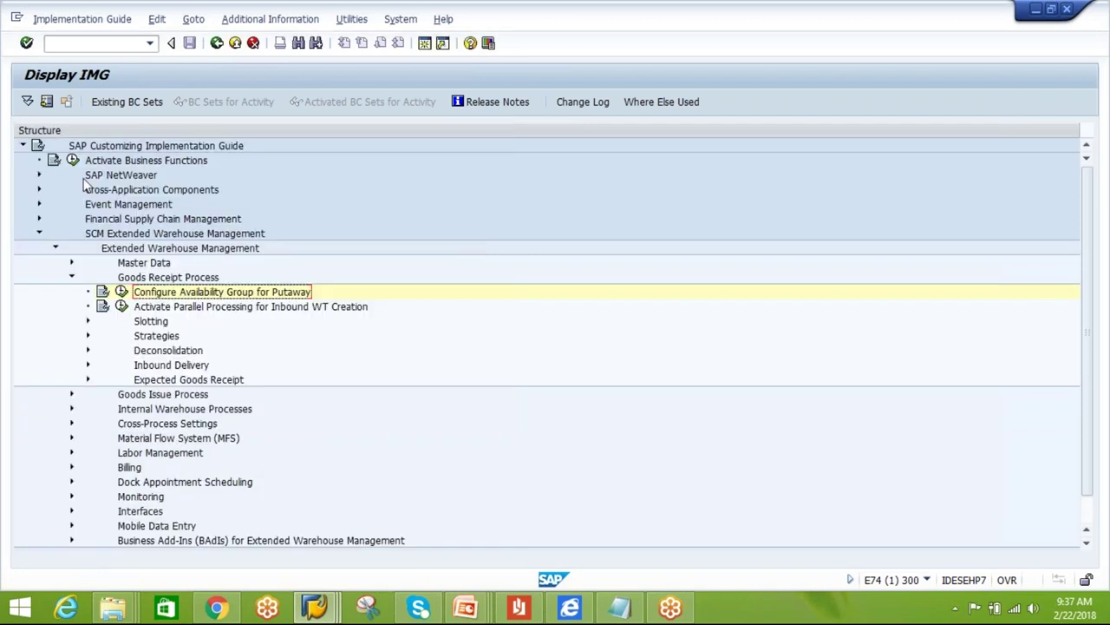
# - Open Define Storage Type under EWM Master Data and display the details of storage type SRCP in warehouse AIPL
pyautogui.click(73, 277)
pyautogui.click(72, 263)
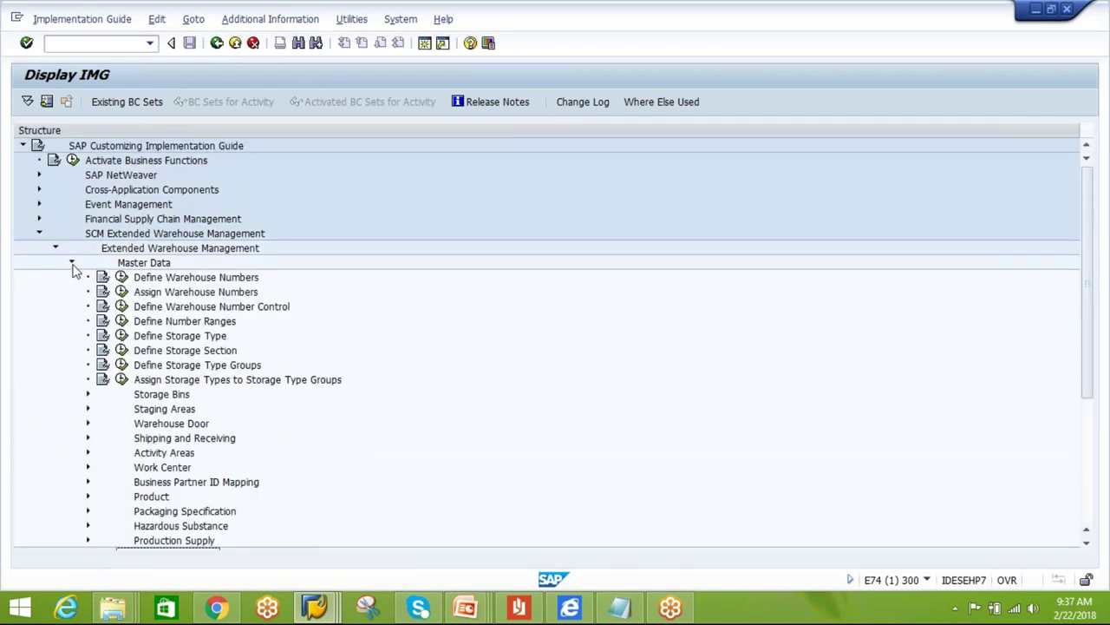
pyautogui.click(121, 335)
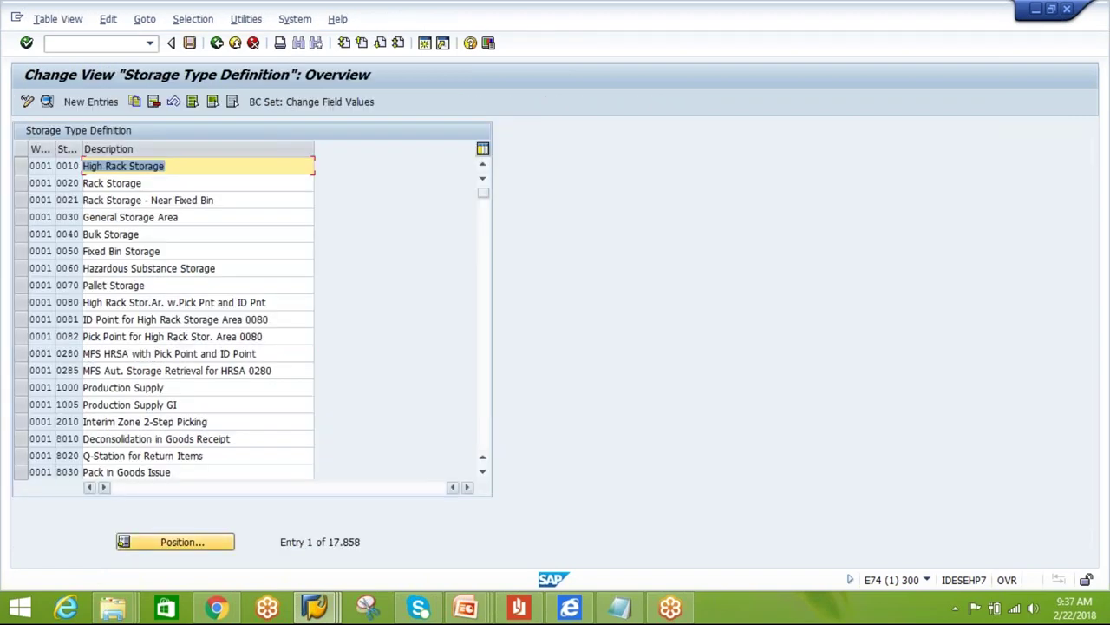
pyautogui.click(175, 541)
pyautogui.write('AIPL')
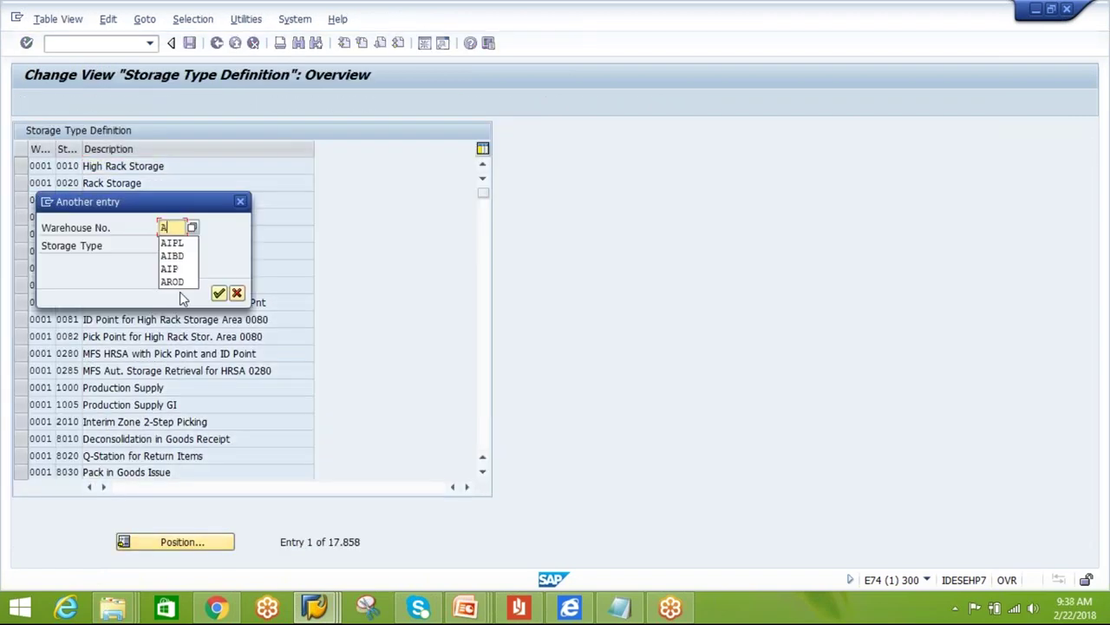
pyautogui.click(170, 246)
pyautogui.write('SRCP')
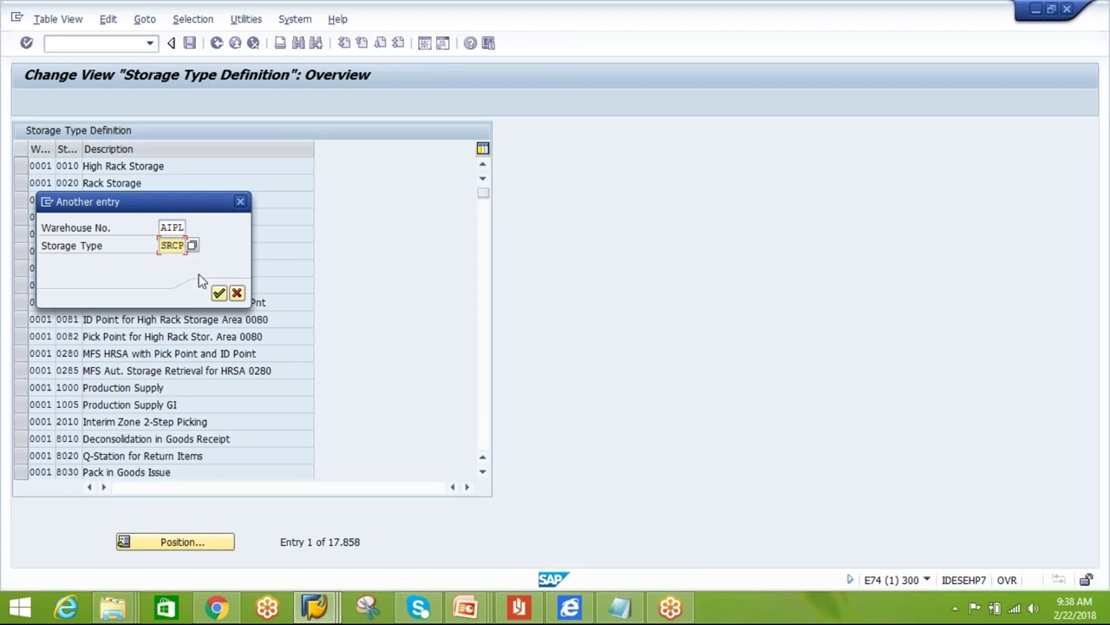
pyautogui.click(219, 294)
pyautogui.click(20, 166)
pyautogui.click(47, 101)
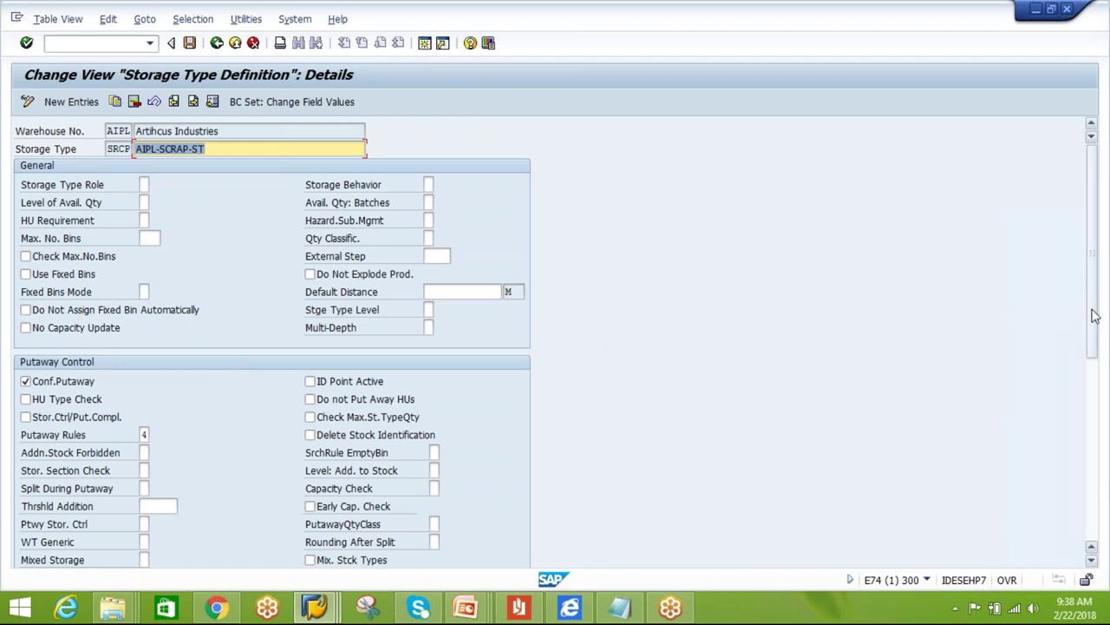
# - Set the SRCP storage type's availability group to GST, save it under the proposed customizing request and leave the IMG
pyautogui.moveTo(1094, 316); pyautogui.dragTo(1095, 498)
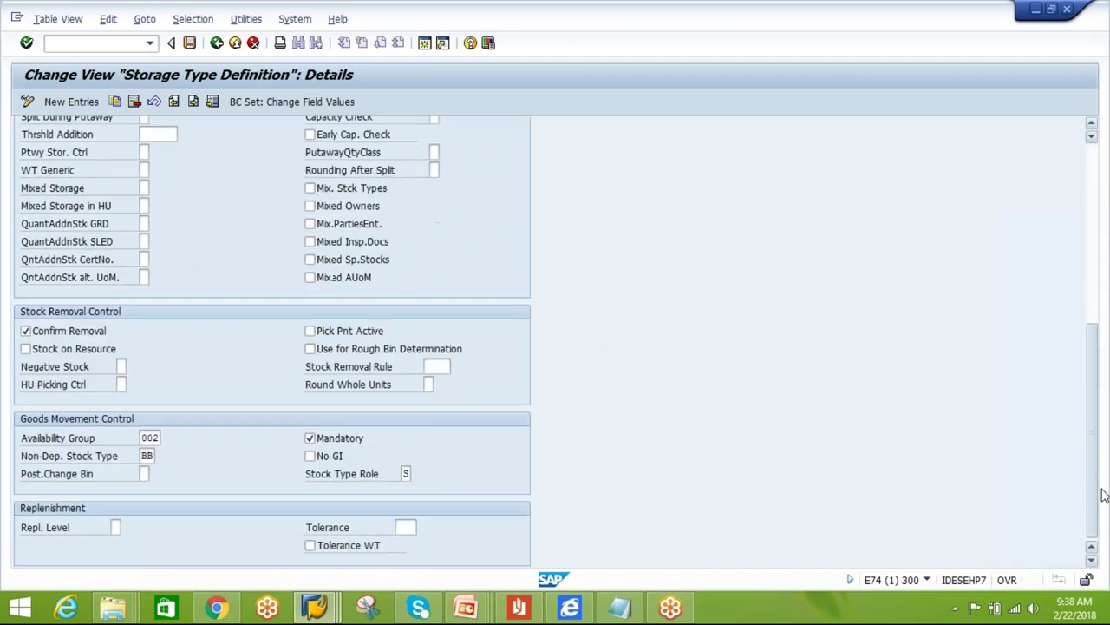
pyautogui.doubleClick(144, 438)
pyautogui.write('GSI')
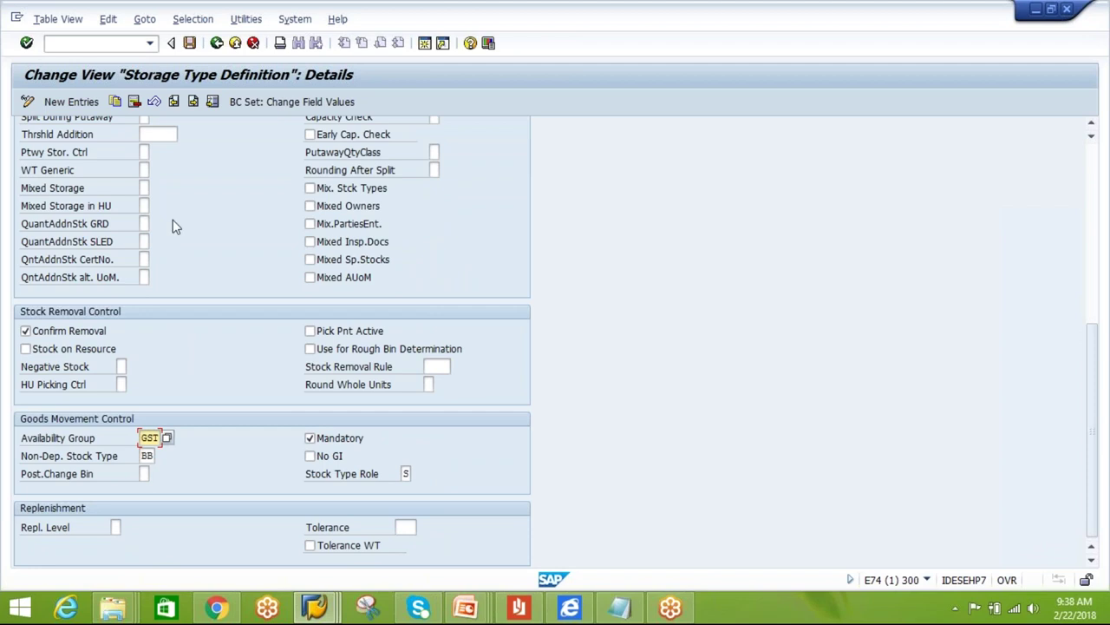
pyautogui.click(188, 44)
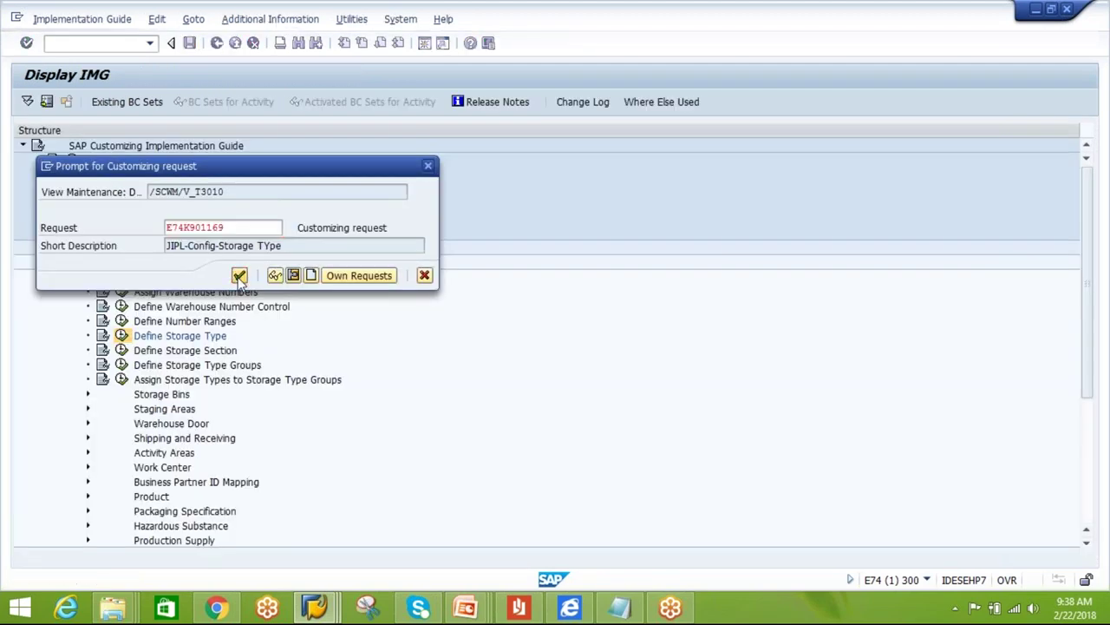
pyautogui.click(239, 275)
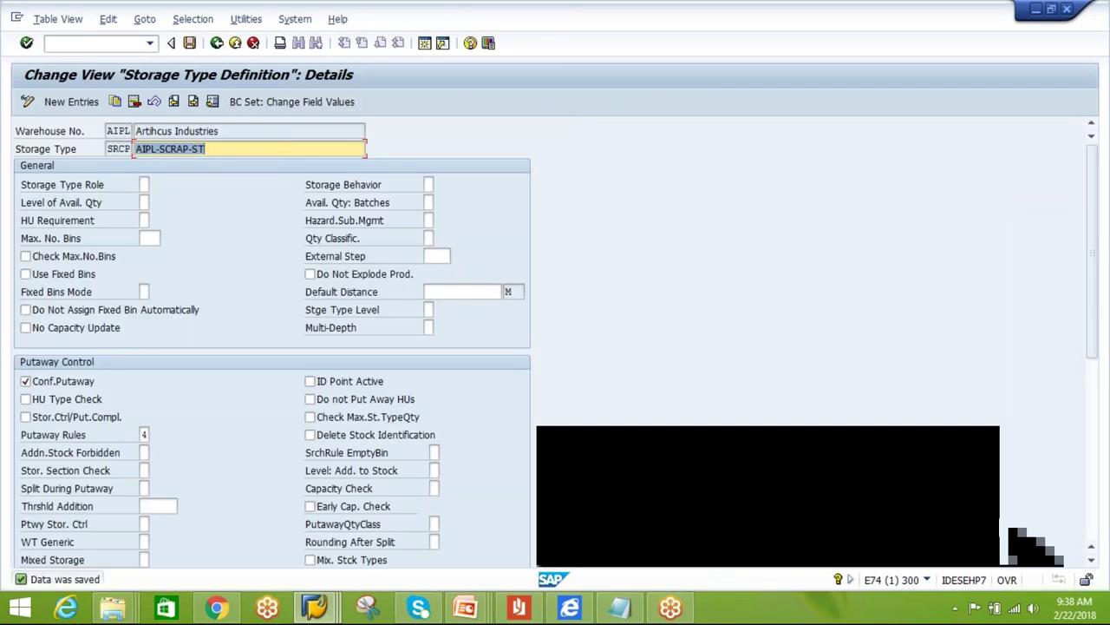
pyautogui.moveTo(1098, 341); pyautogui.dragTo(1098, 514)
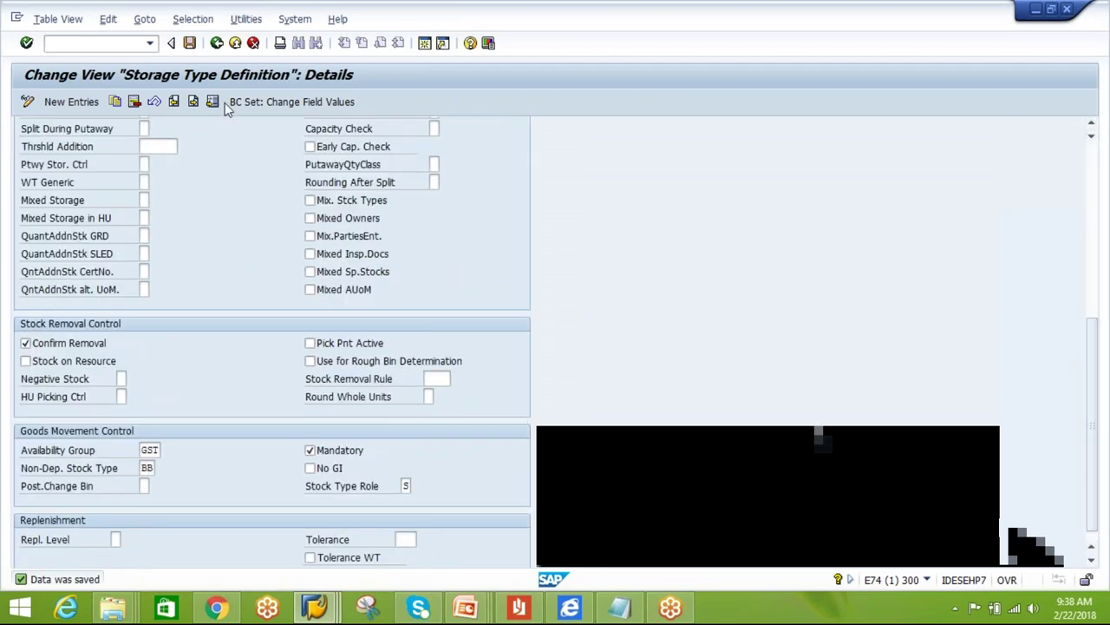
pyautogui.click(218, 45)
pyautogui.click(217, 45)
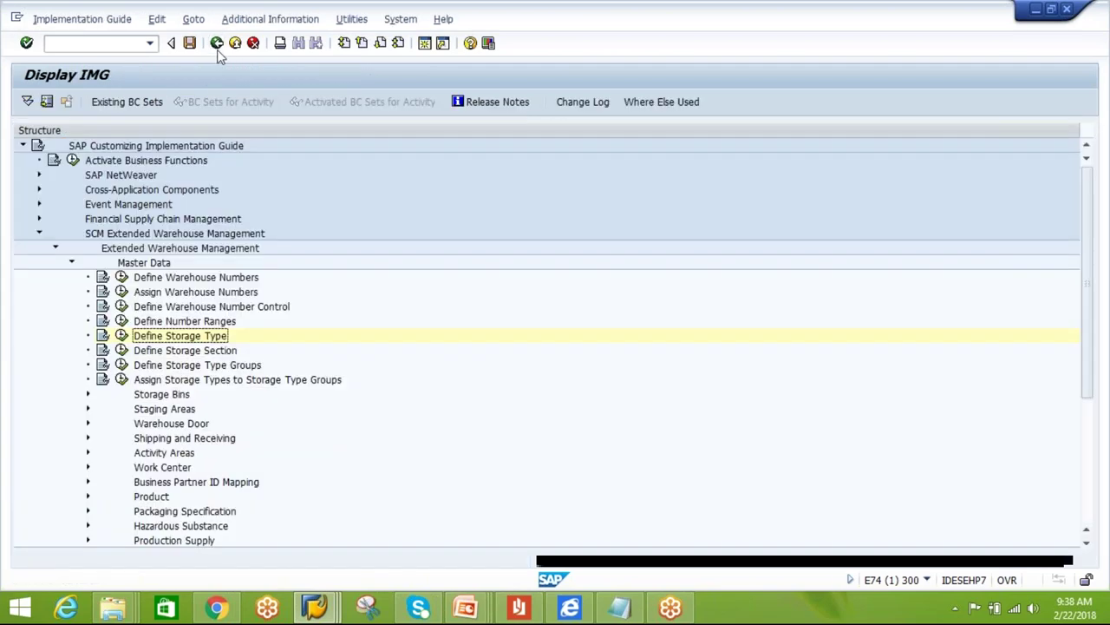
pyautogui.click(217, 45)
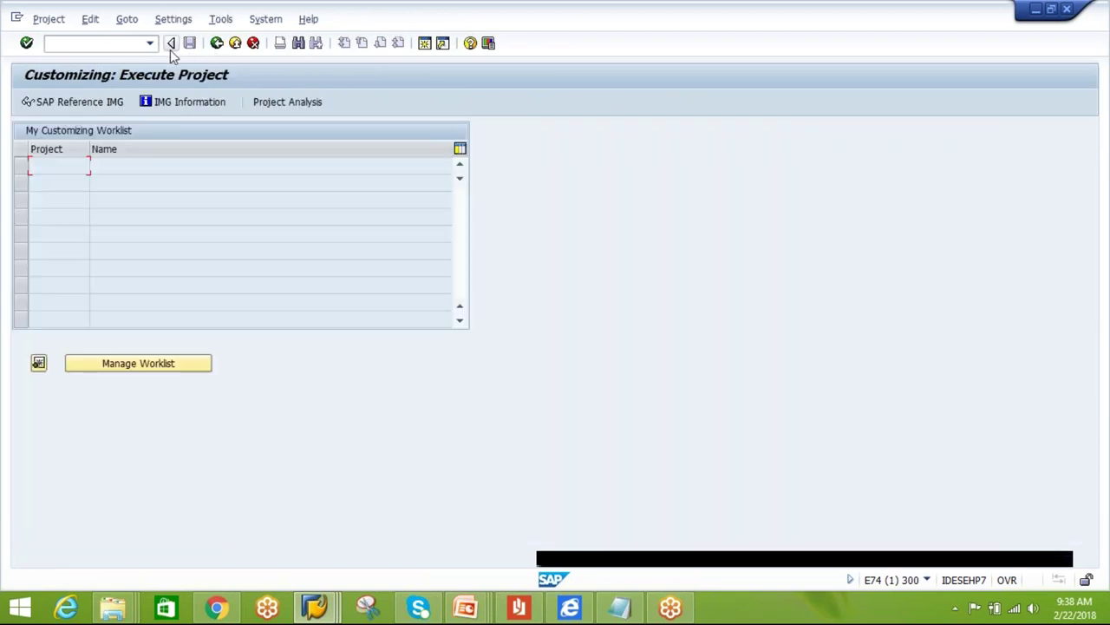
# - Start transaction /n/scwm/adprod and search for the stock of product AIPL-MAT1
pyautogui.click(150, 43)
pyautogui.click(144, 82)
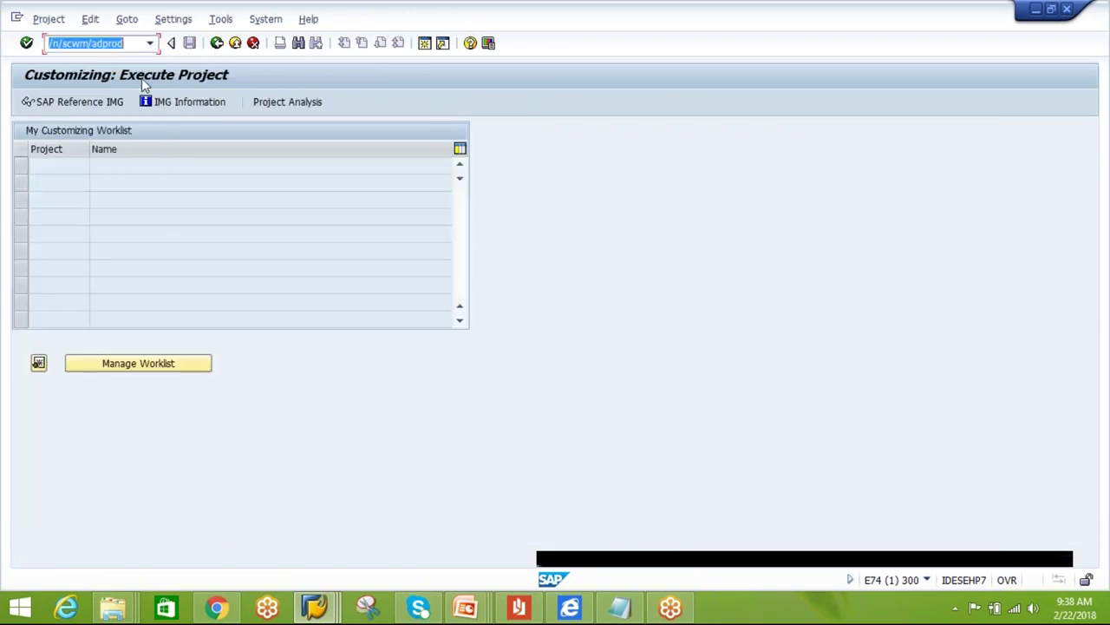
pyautogui.press('Return')
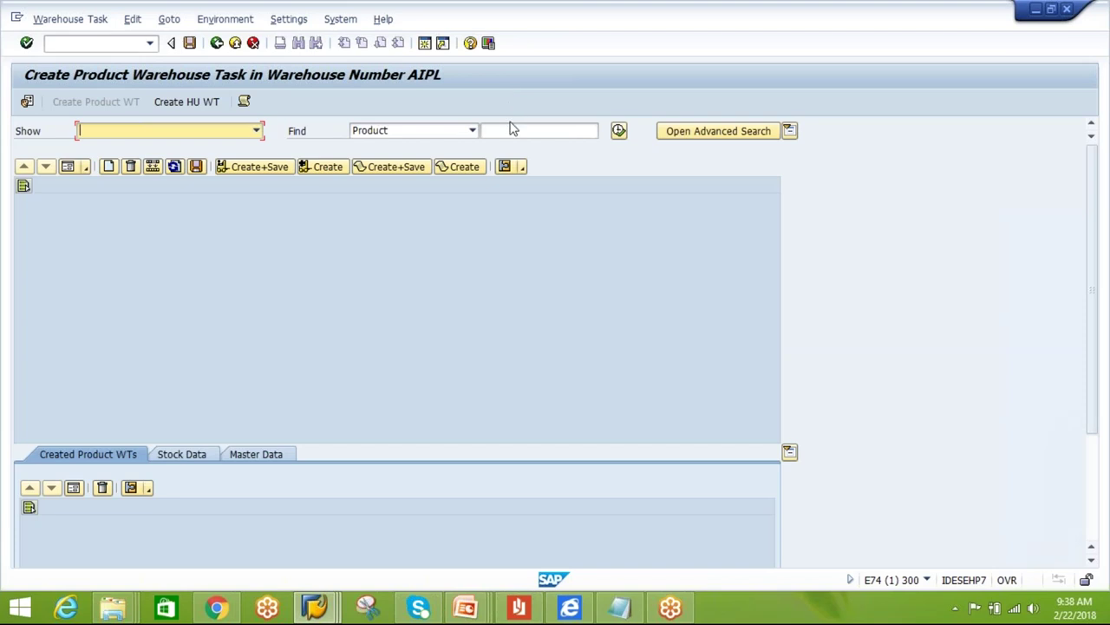
pyautogui.click(512, 130)
pyautogui.click(512, 157)
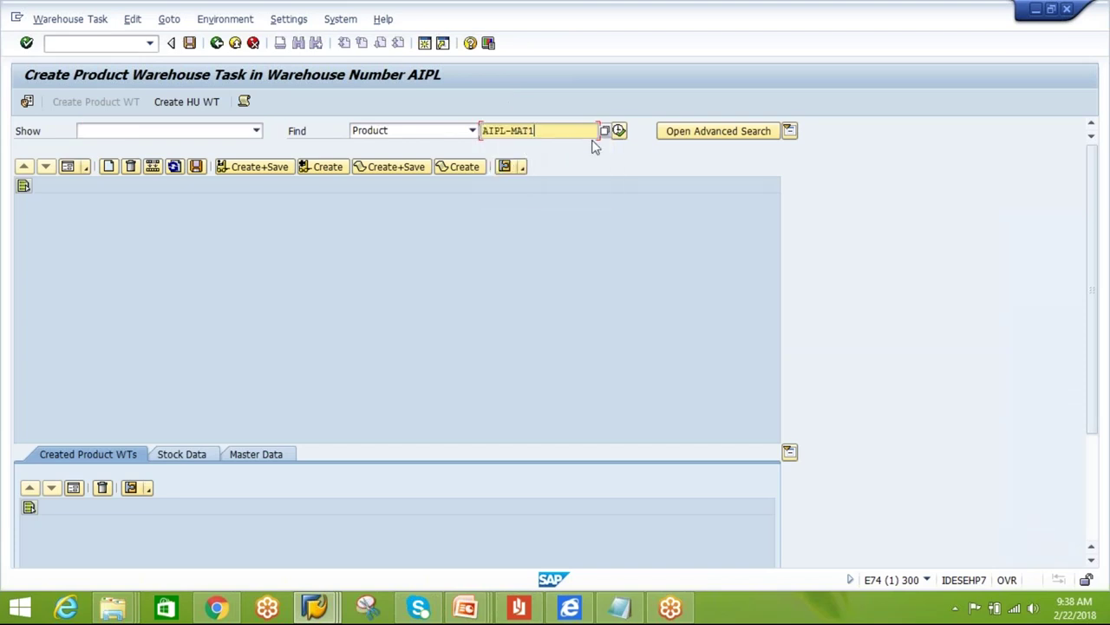
pyautogui.click(617, 131)
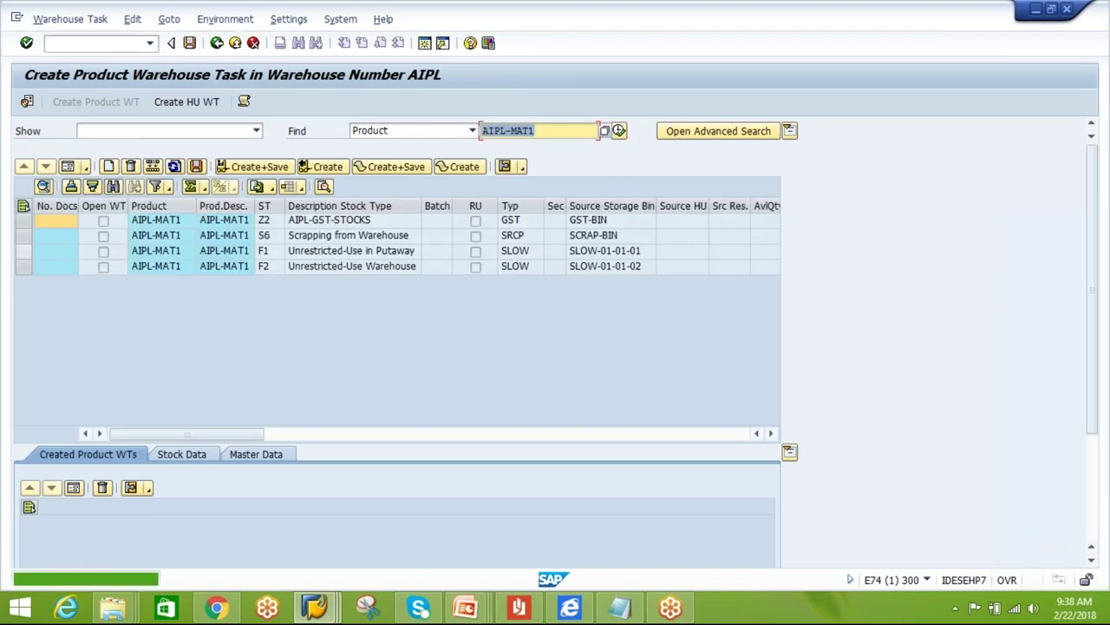
# - Open the Z2 stock in GST-BIN in form view and enter source target quantity 1 with destination bin SCRAP-BIN
pyautogui.click(25, 220)
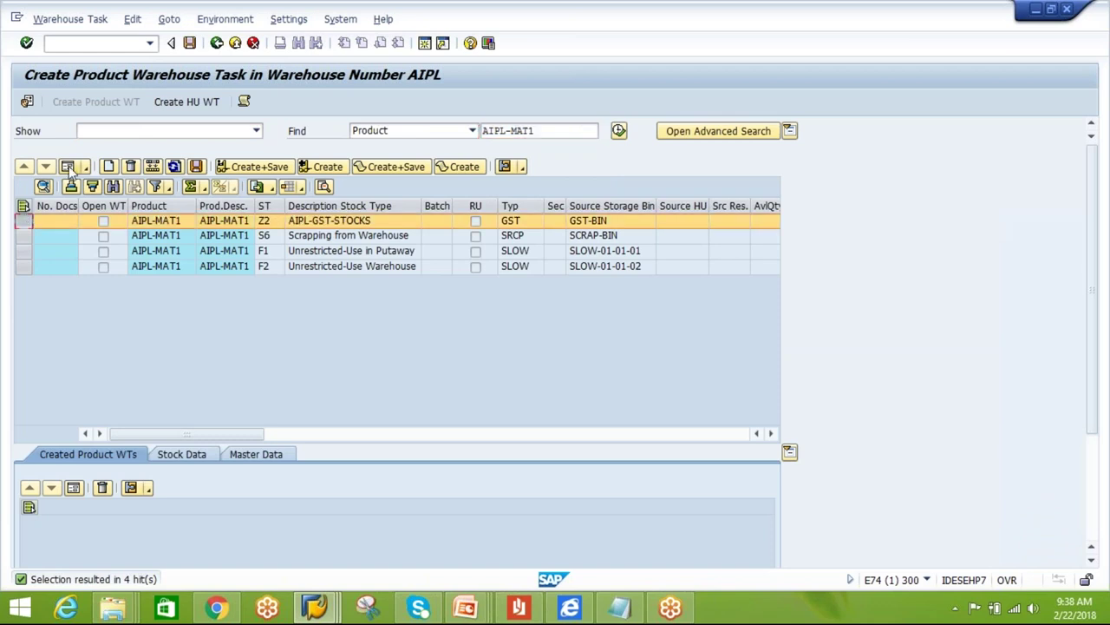
pyautogui.click(69, 166)
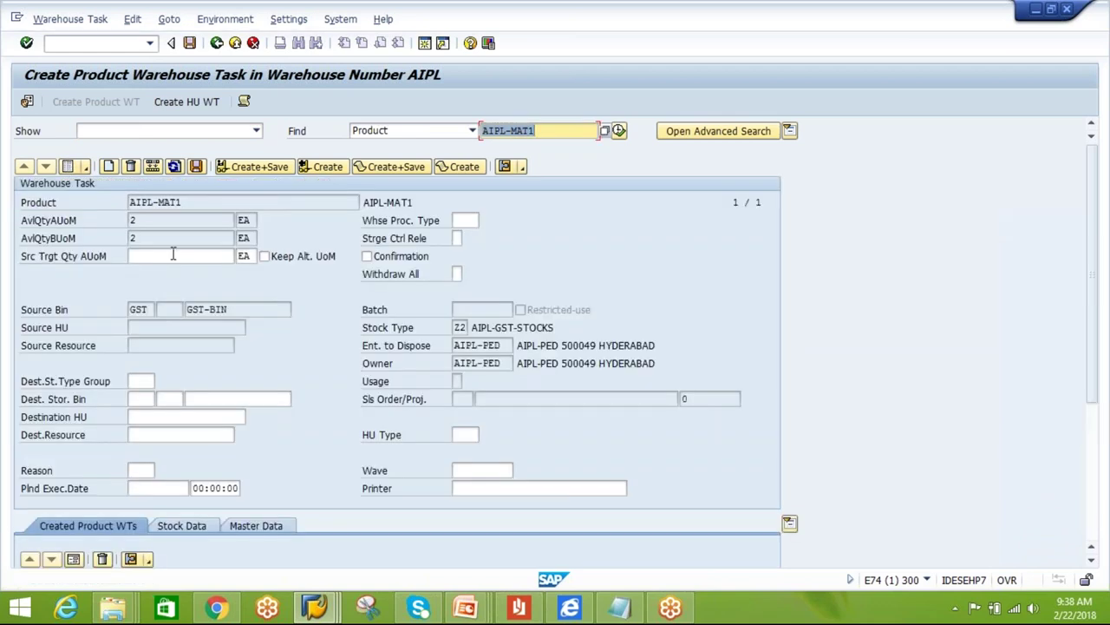
pyautogui.click(173, 255)
pyautogui.write('1')
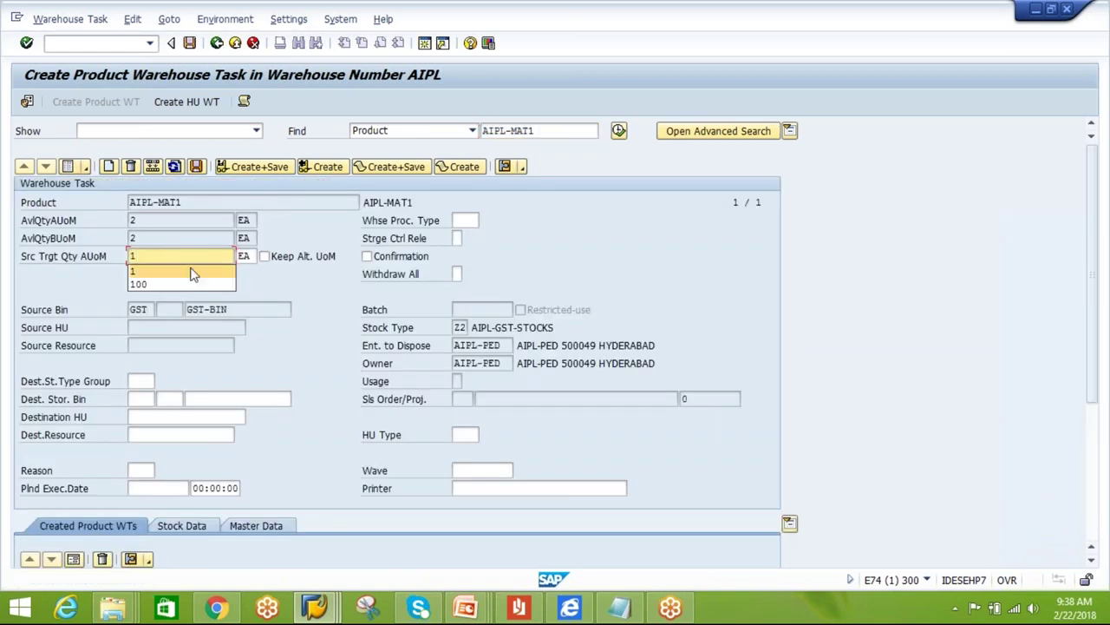
pyautogui.click(196, 398)
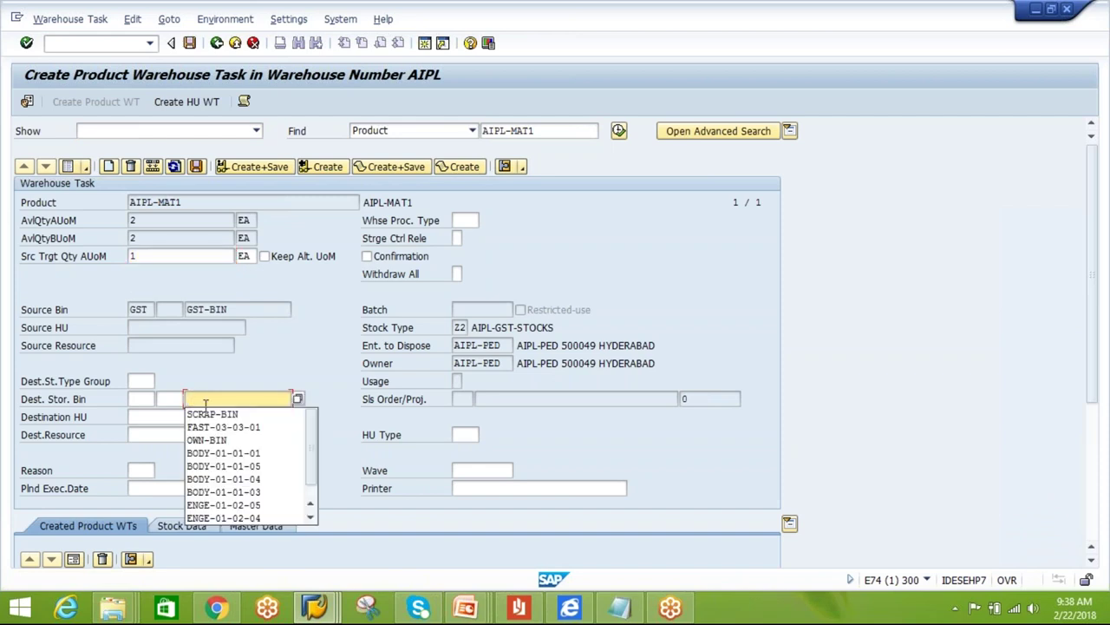
pyautogui.click(213, 414)
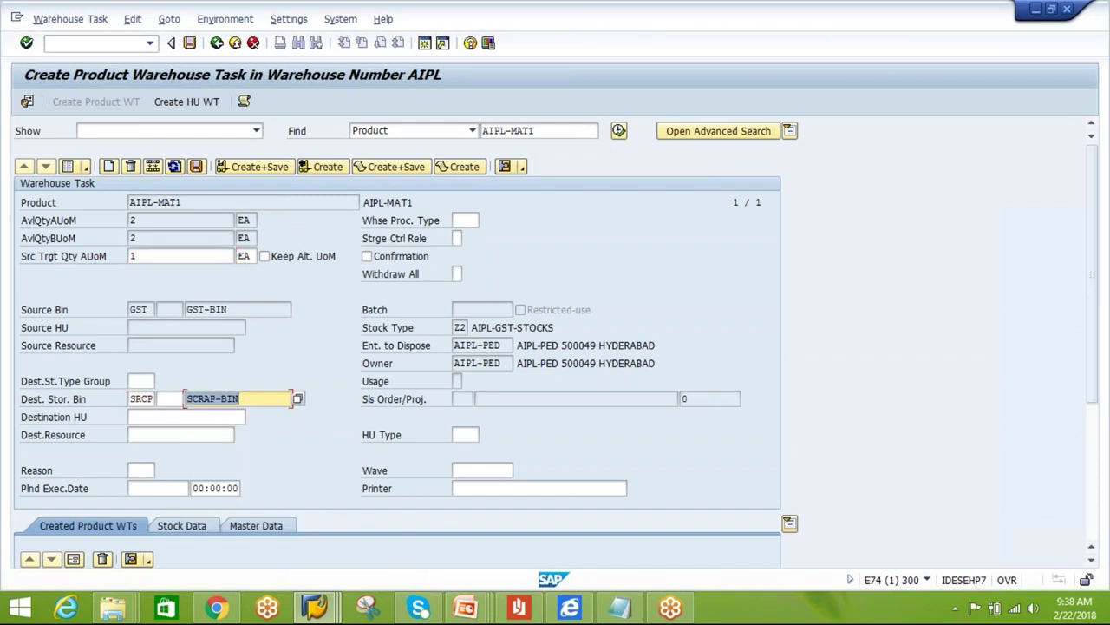
# - Create and save the warehouse task with process type 9999 and immediate confirmation, and open it in the warehouse task confirmation screen
pyautogui.click(467, 220)
pyautogui.click(466, 236)
pyautogui.click(367, 256)
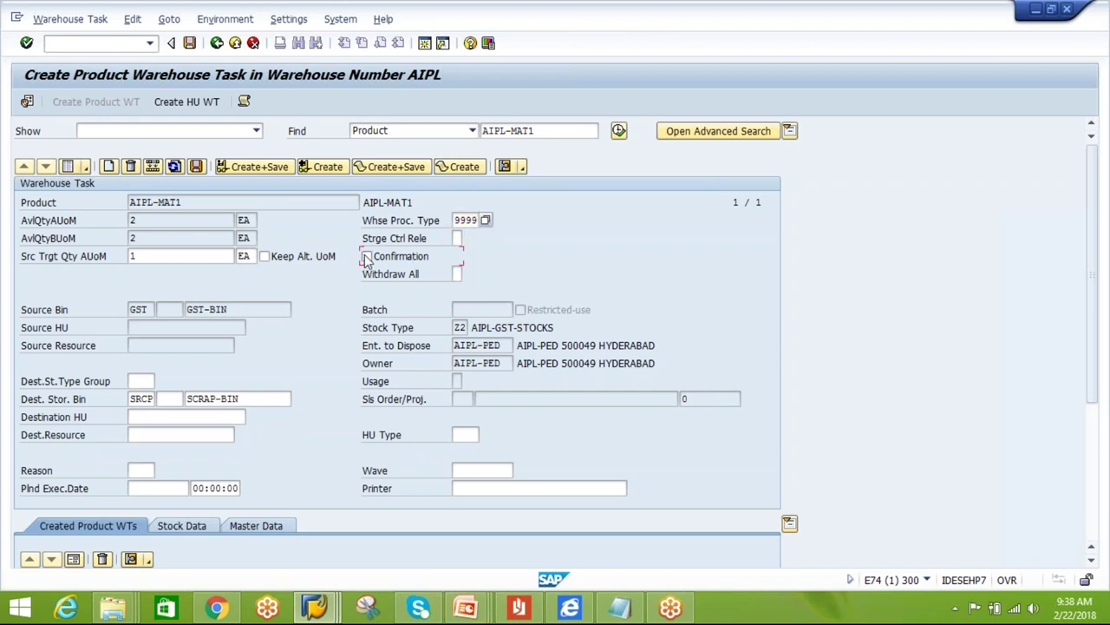
pyautogui.click(260, 167)
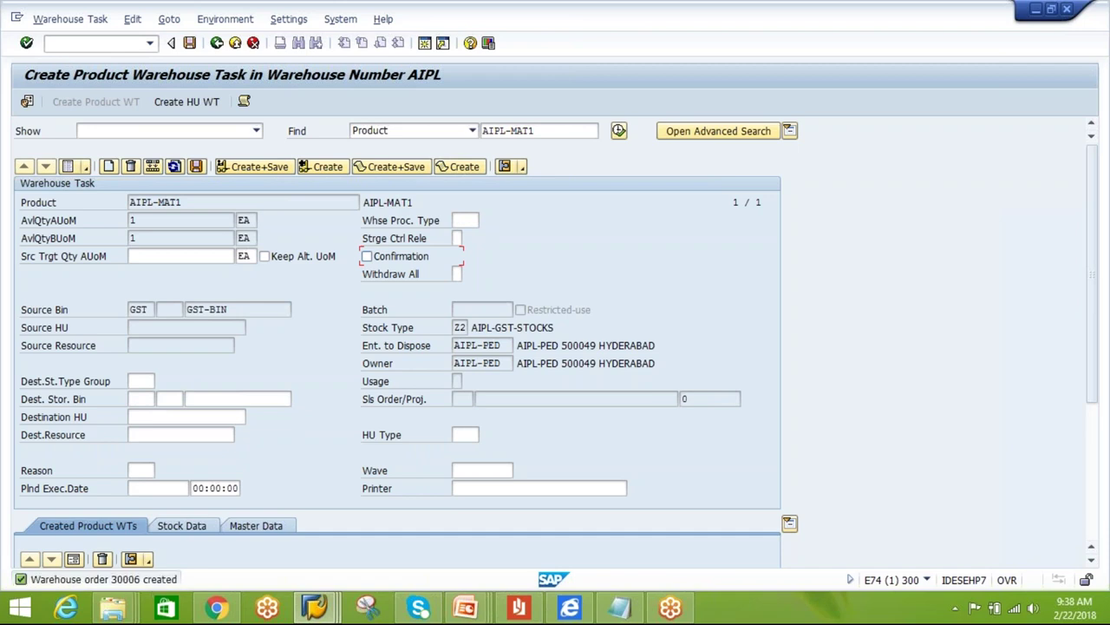
pyautogui.click(61, 19)
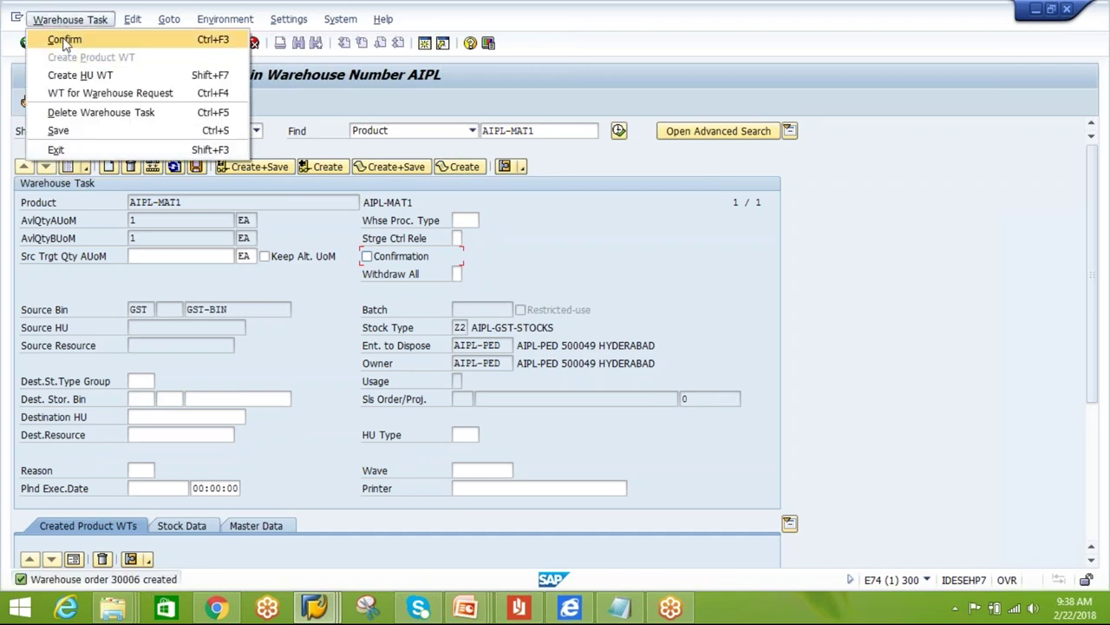
pyautogui.click(65, 40)
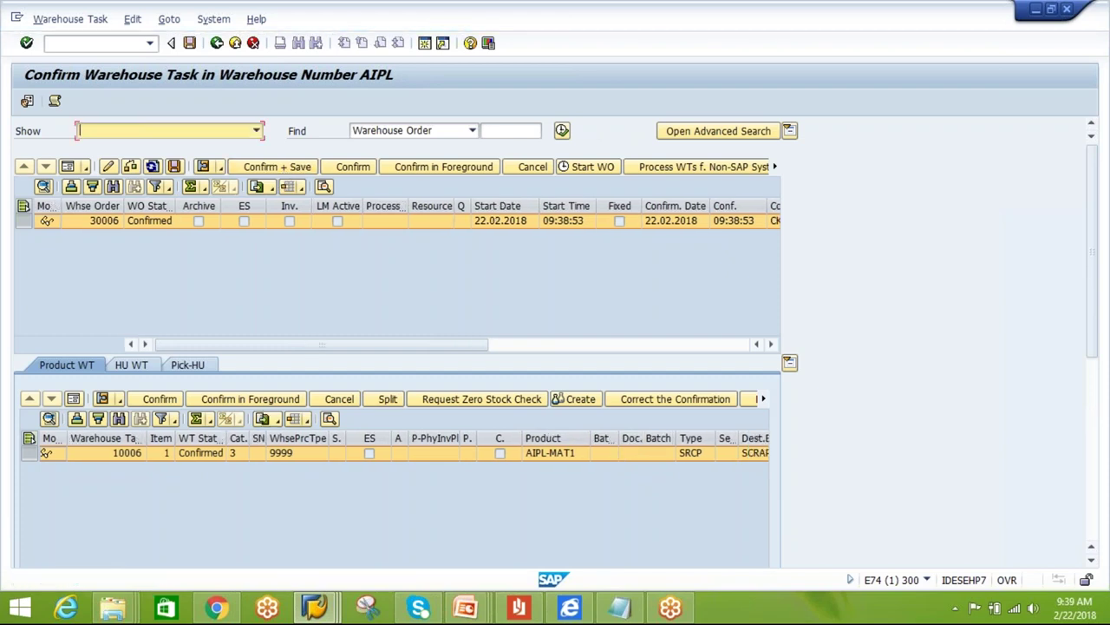
# - Switch to the Warehouse Management Monitor session, refresh the physical stock list and select the ZB stock row in SCRAP-BIN
pyautogui.click(314, 607)
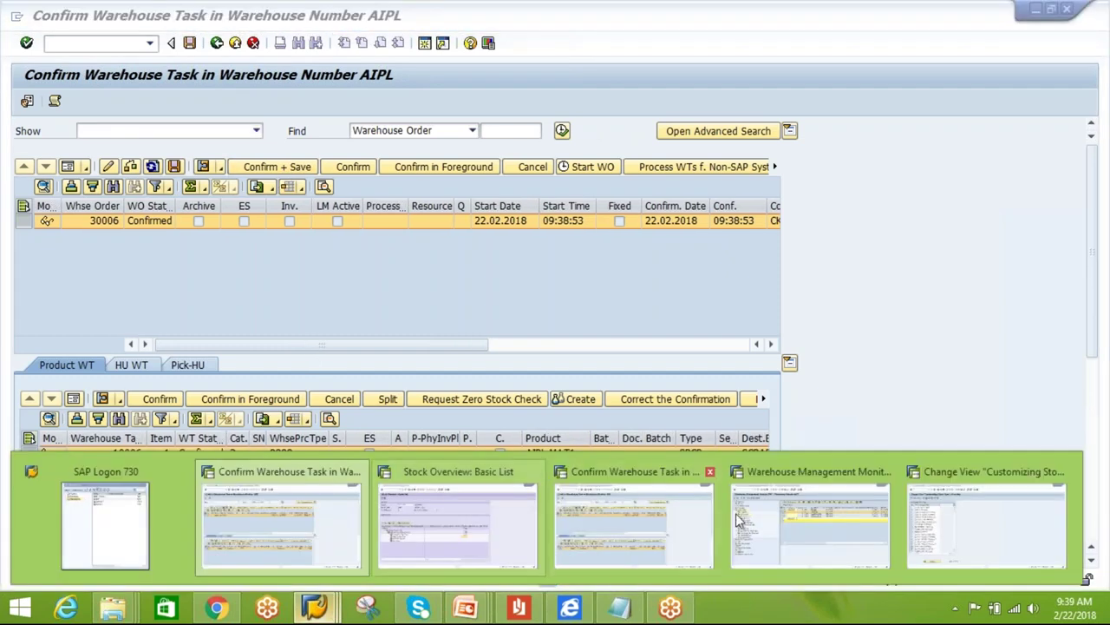
pyautogui.click(810, 524)
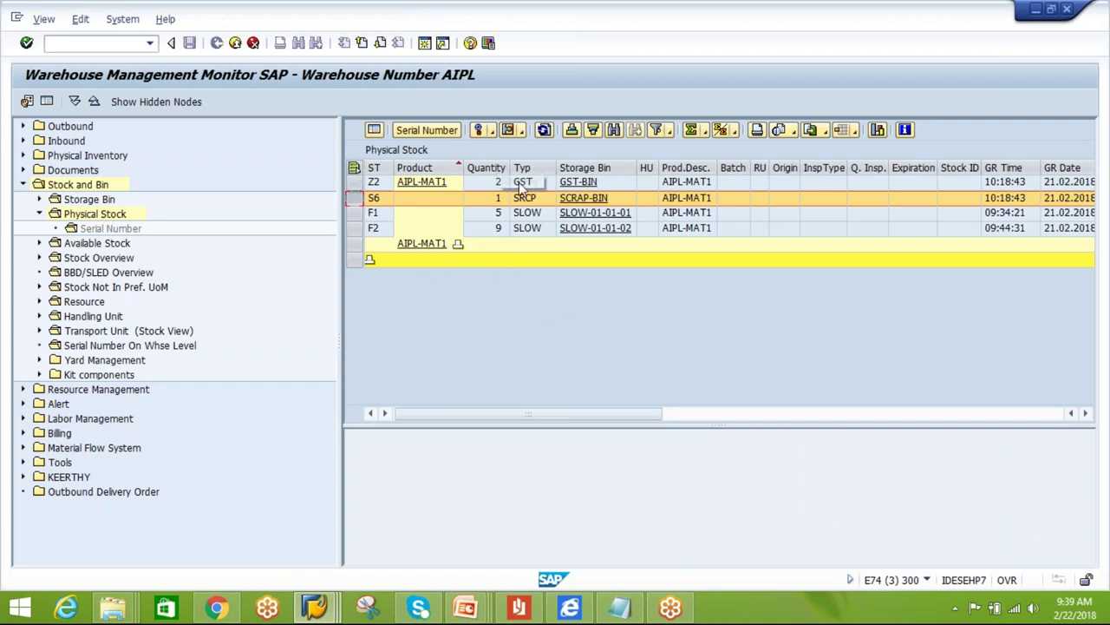
pyautogui.click(544, 129)
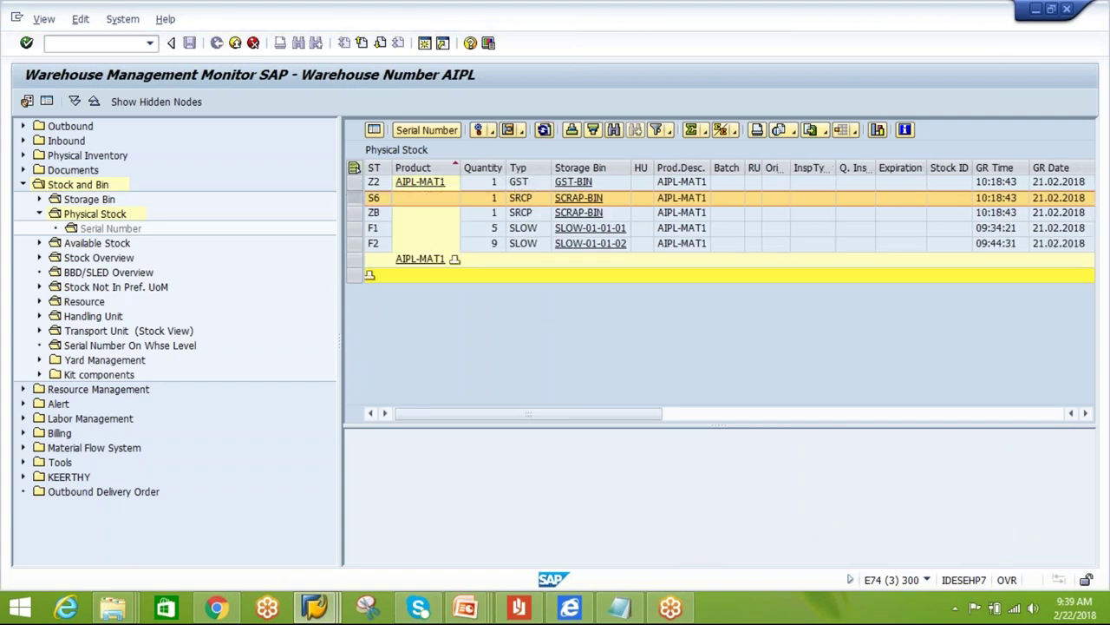
pyautogui.click(354, 213)
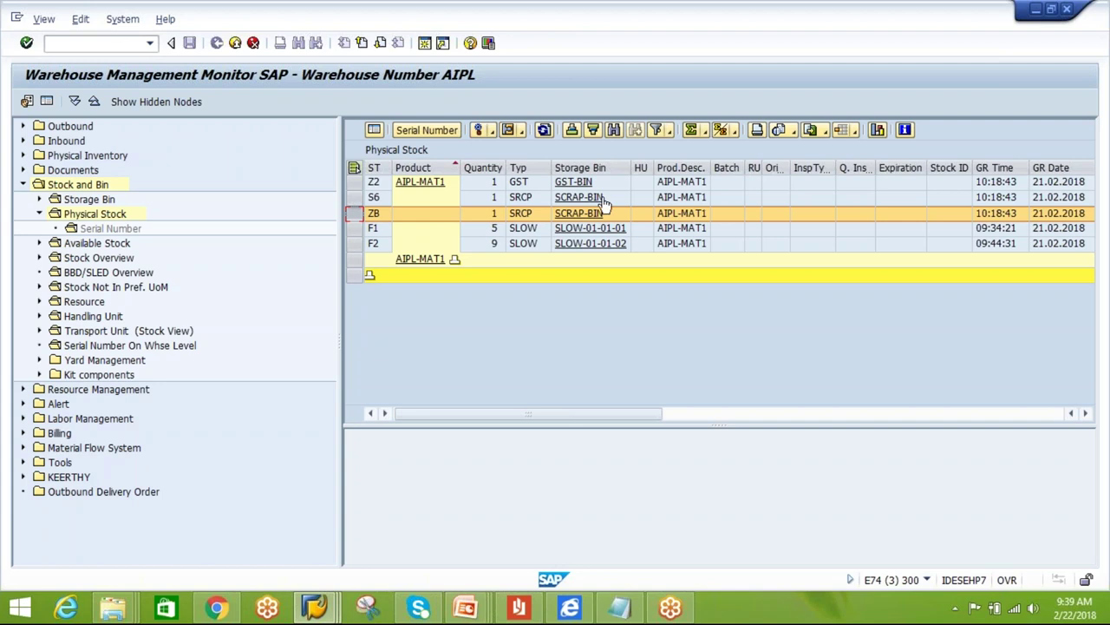
# - Switch to the Stock Overview session, refresh it and check the unrestricted-use stock of storage location AGST
pyautogui.click(314, 607)
pyautogui.click(464, 503)
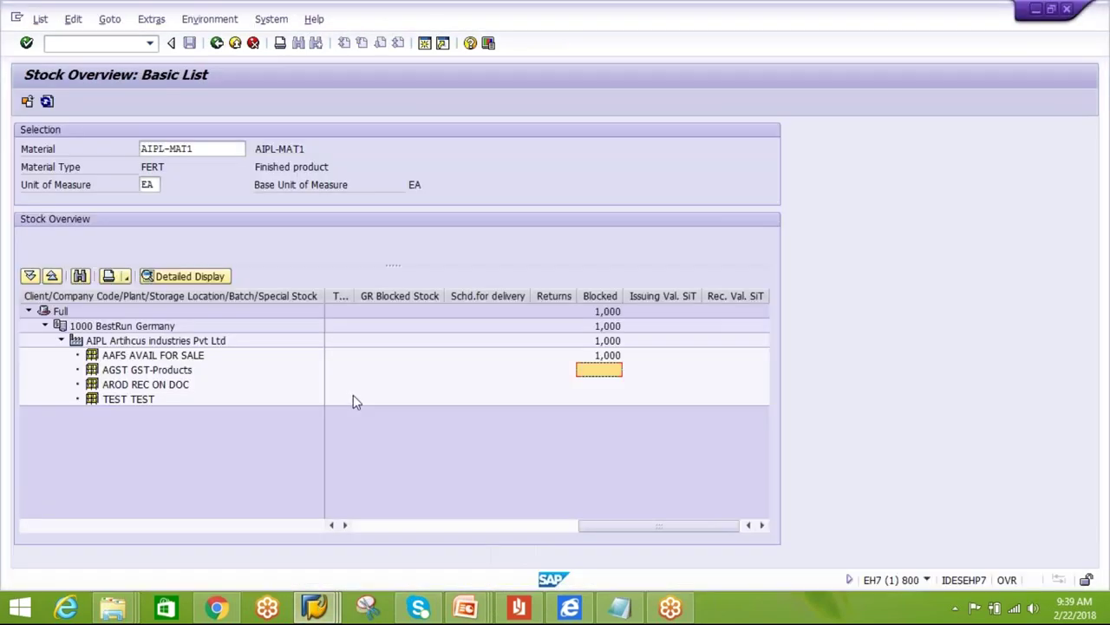
pyautogui.click(47, 101)
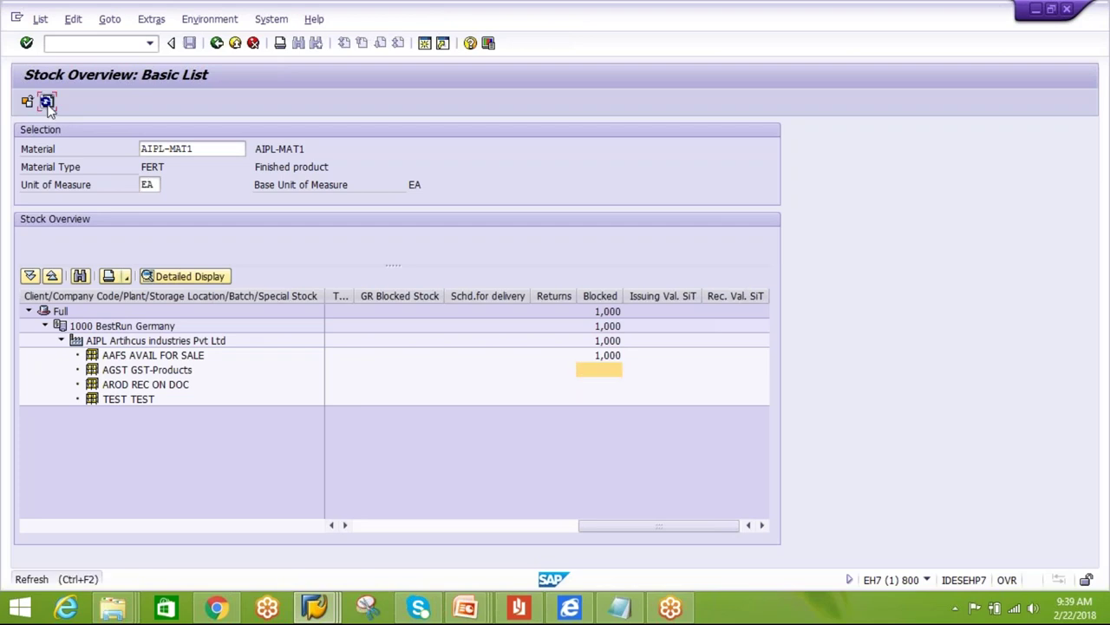
pyautogui.click(114, 371)
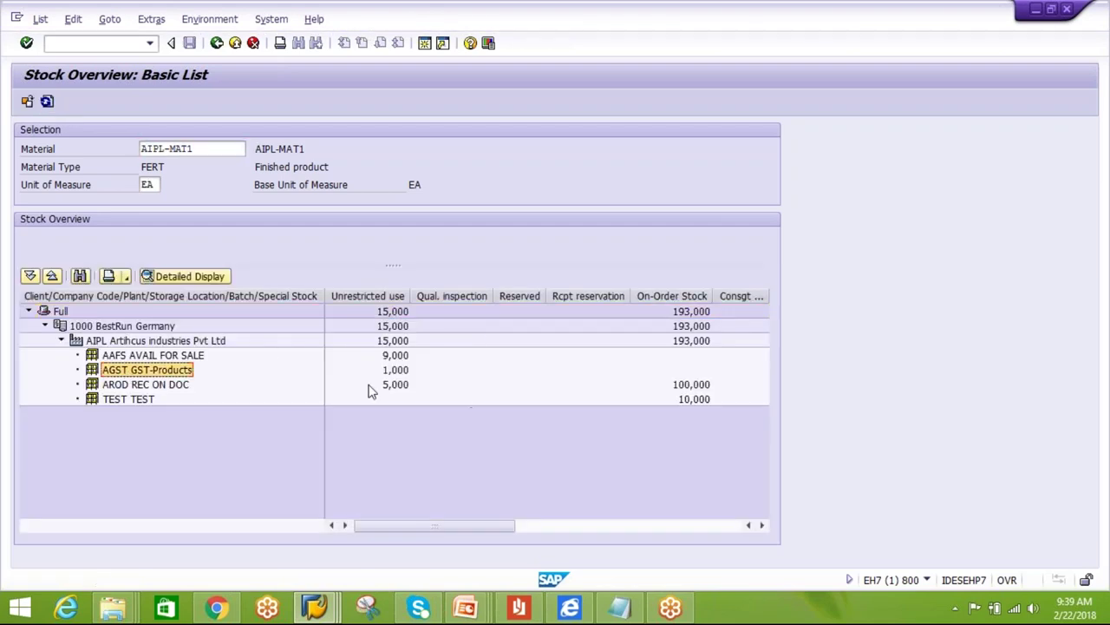
pyautogui.click(396, 371)
# - Examine the remaining stock columns of AIPL-MAT1 up to the blocked stock of storage location AGST
pyautogui.click(763, 526)
pyautogui.click(764, 526)
pyautogui.click(764, 525)
pyautogui.click(763, 525)
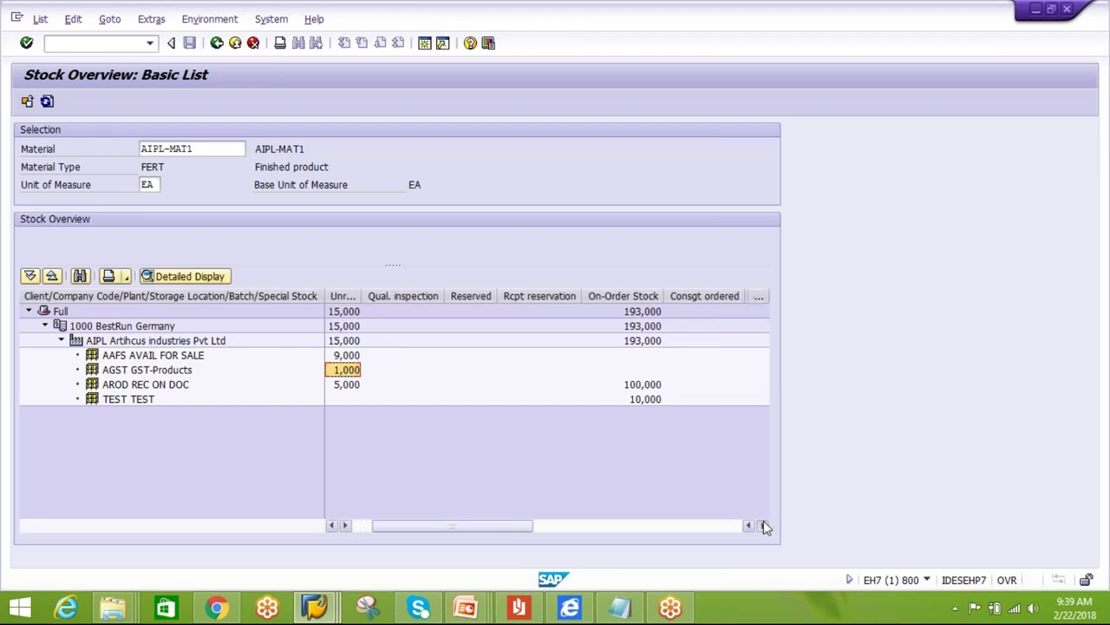
pyautogui.click(763, 526)
pyautogui.click(763, 526)
pyautogui.click(764, 525)
pyautogui.click(763, 525)
pyautogui.click(764, 525)
pyautogui.click(763, 525)
pyautogui.click(764, 526)
pyautogui.click(763, 526)
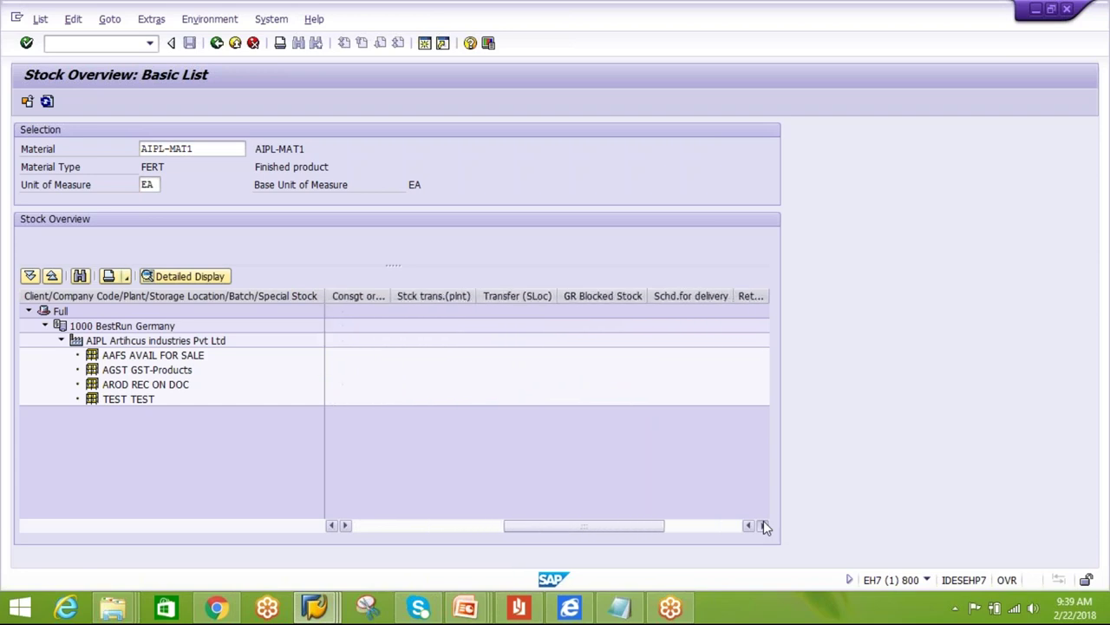
pyautogui.click(763, 526)
pyautogui.click(763, 525)
pyautogui.click(764, 525)
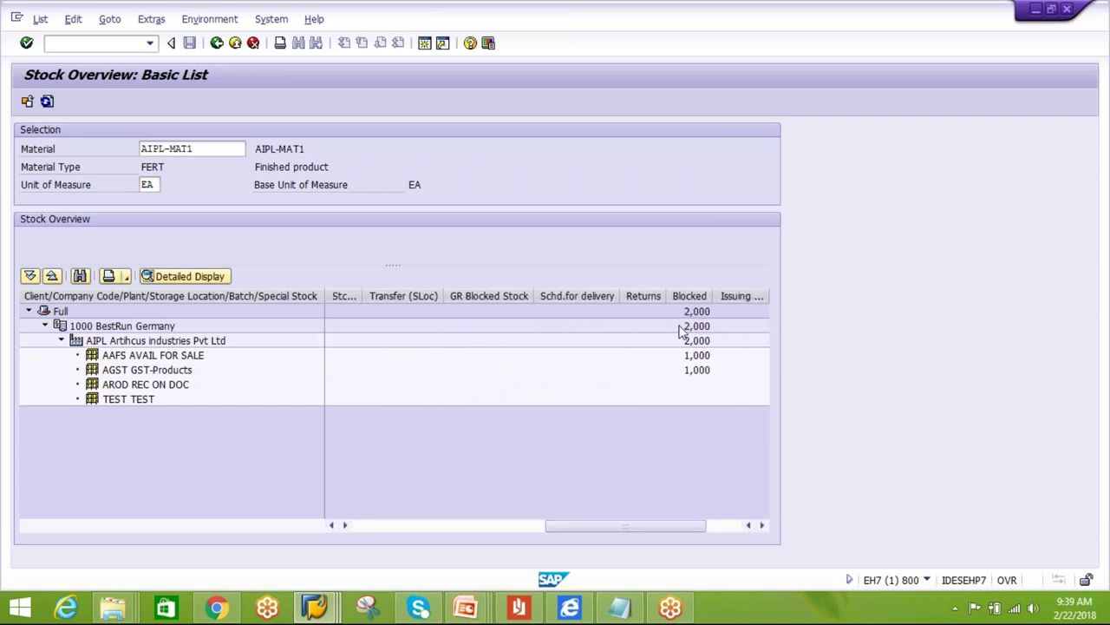
pyautogui.click(702, 373)
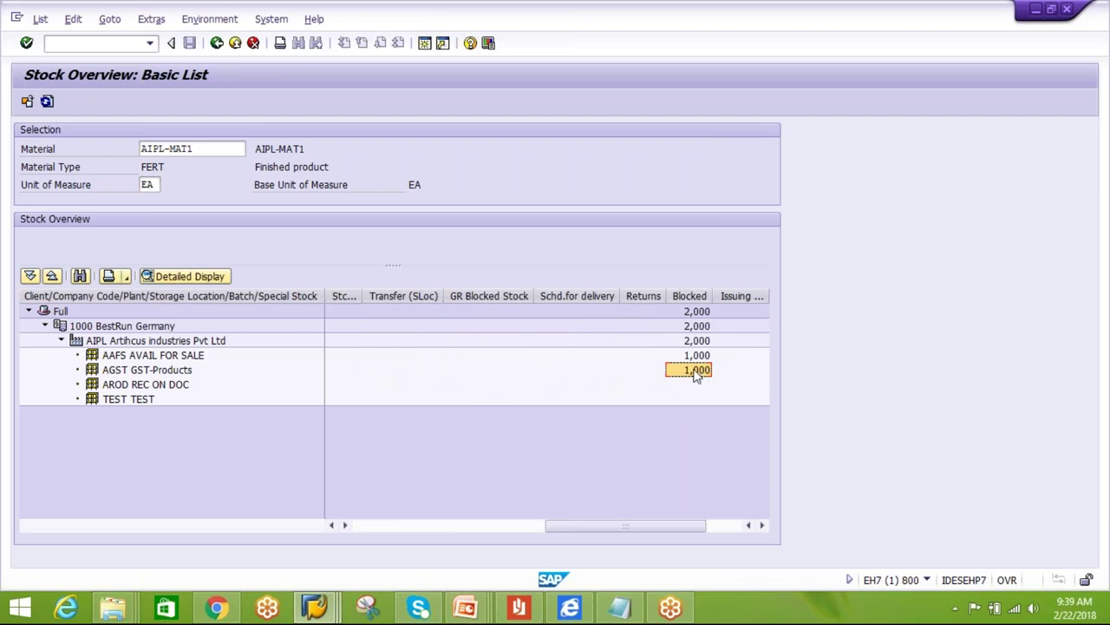
# - Display the material movements for the AGST blocked stock and return to the stock overview
pyautogui.click(149, 371)
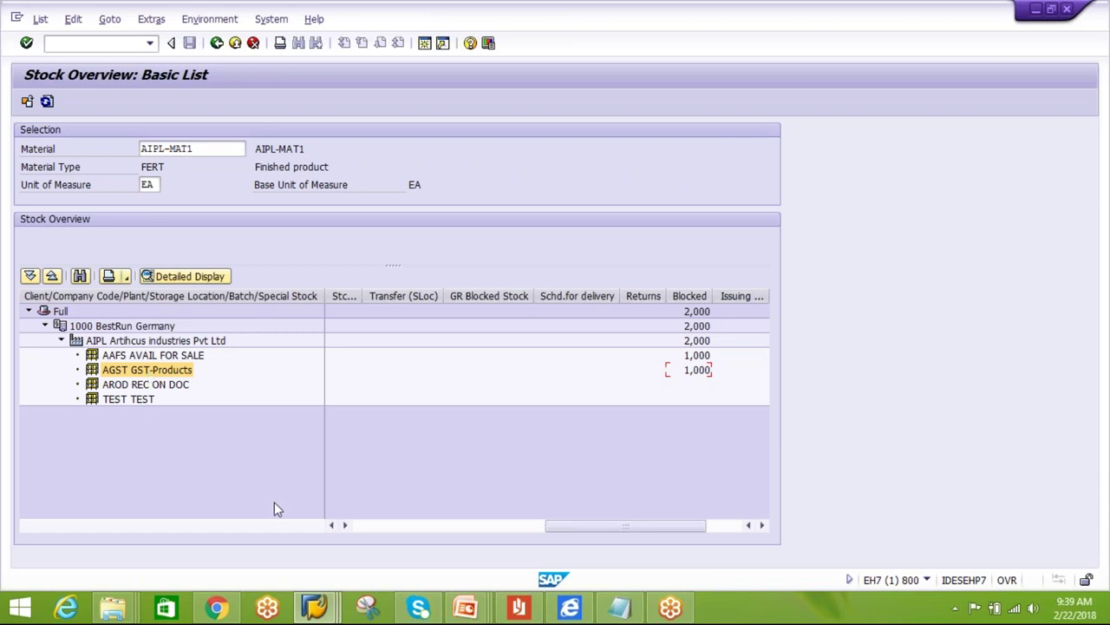
pyautogui.click(335, 528)
pyautogui.click(334, 528)
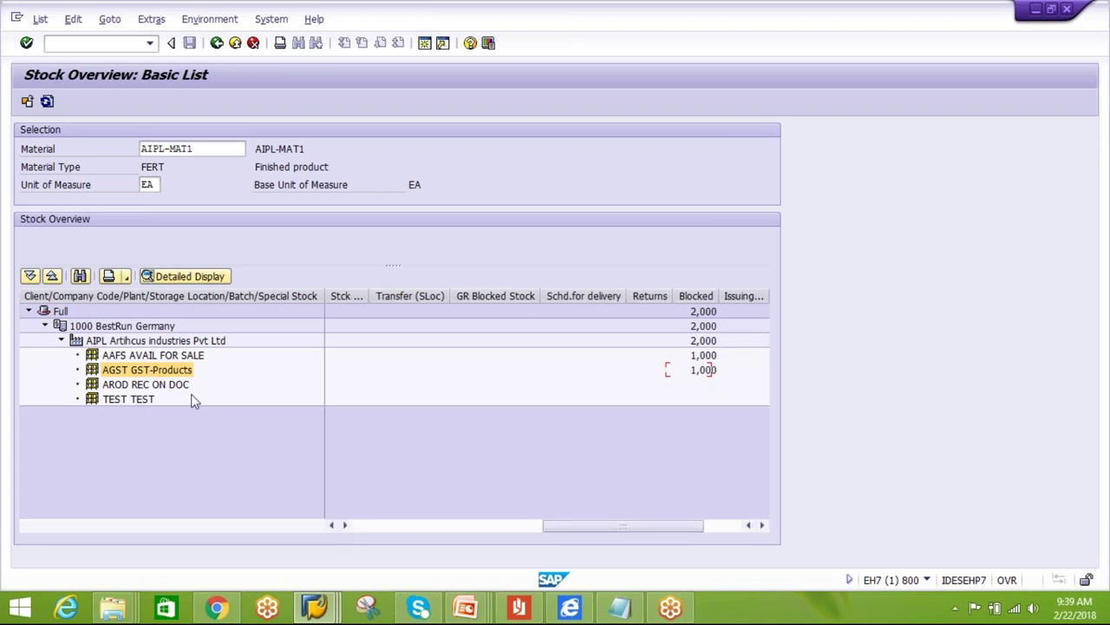
pyautogui.click(711, 370)
pyautogui.rightClick(711, 371)
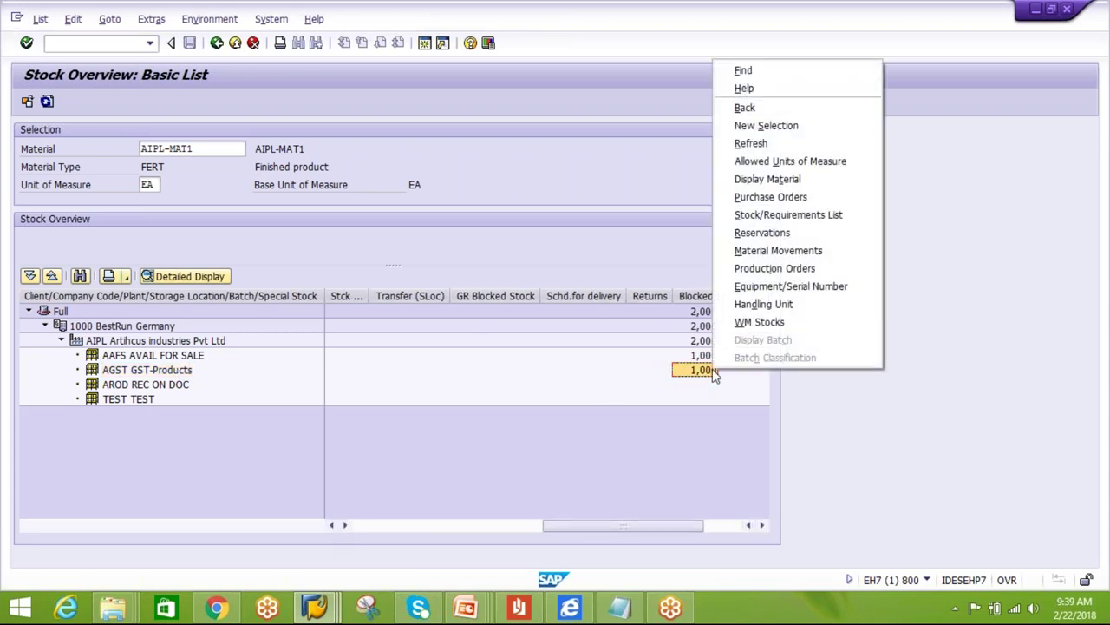
pyautogui.click(797, 257)
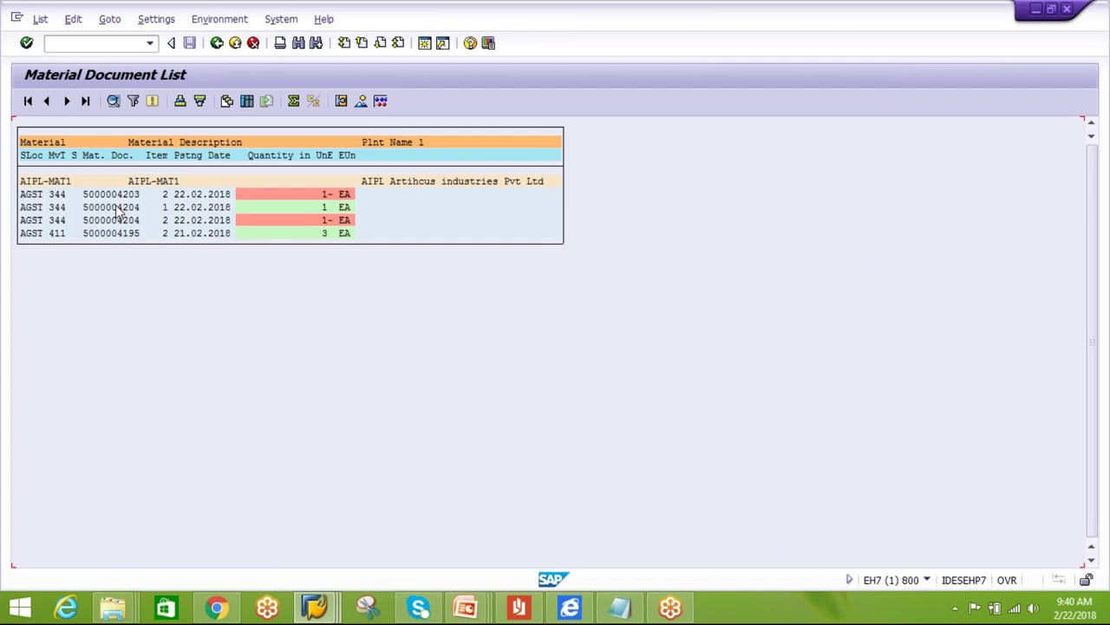
pyautogui.click(217, 43)
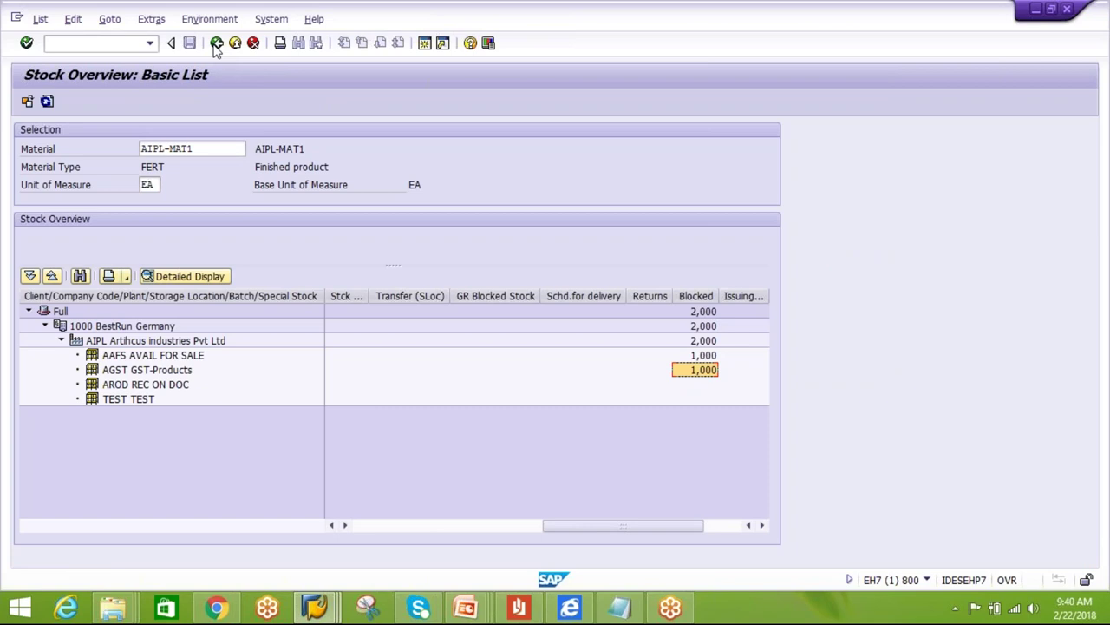
# - Switch to the second EWM session, leave the earlier task confirmation and restart the Create Product Warehouse Task transaction for AIPL
pyautogui.moveTo(314, 607)
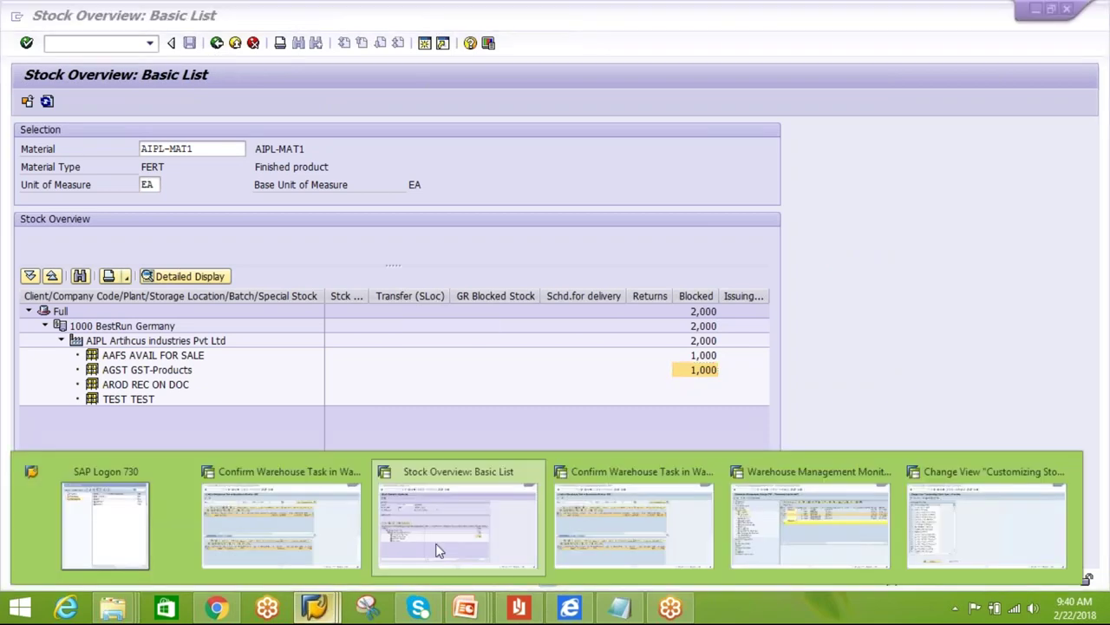
pyautogui.click(627, 557)
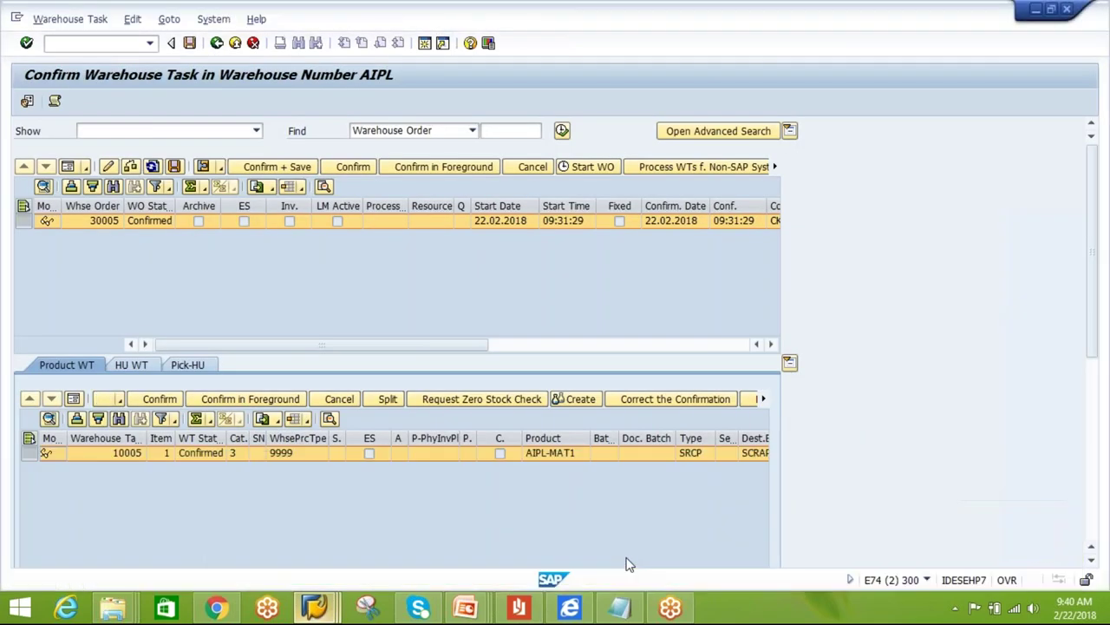
pyautogui.click(216, 43)
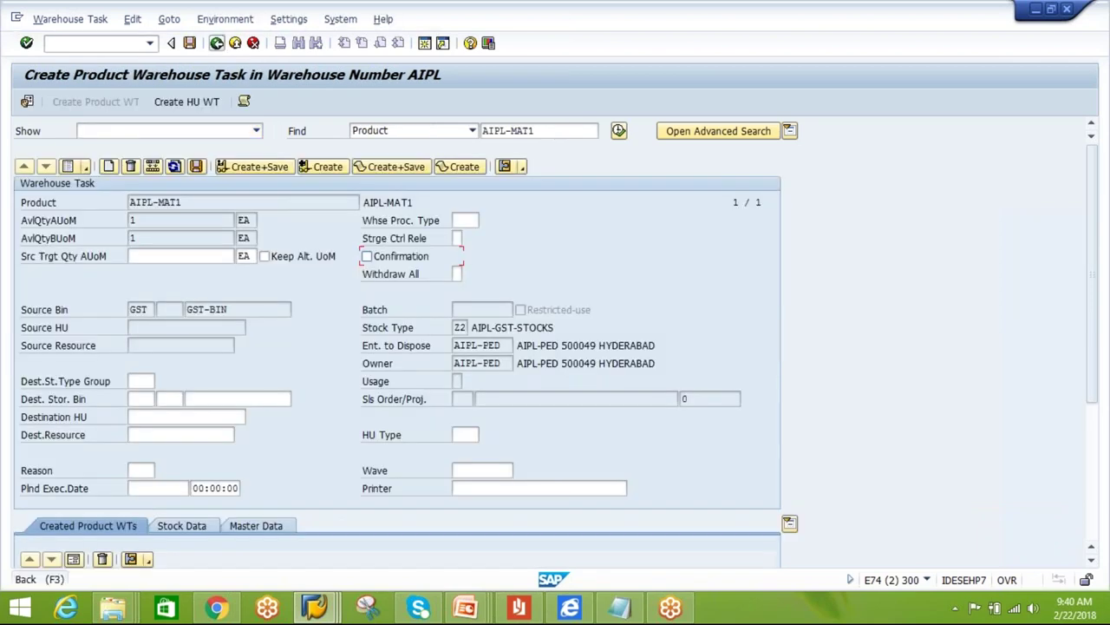
pyautogui.click(217, 44)
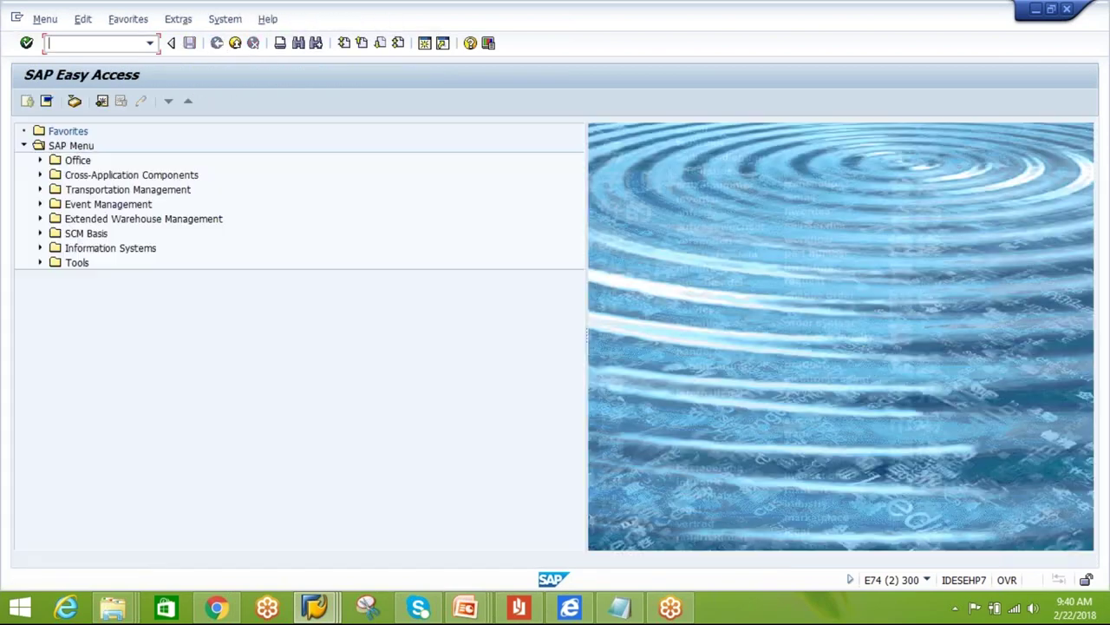
pyautogui.click(149, 43)
pyautogui.click(138, 59)
pyautogui.press('Return')
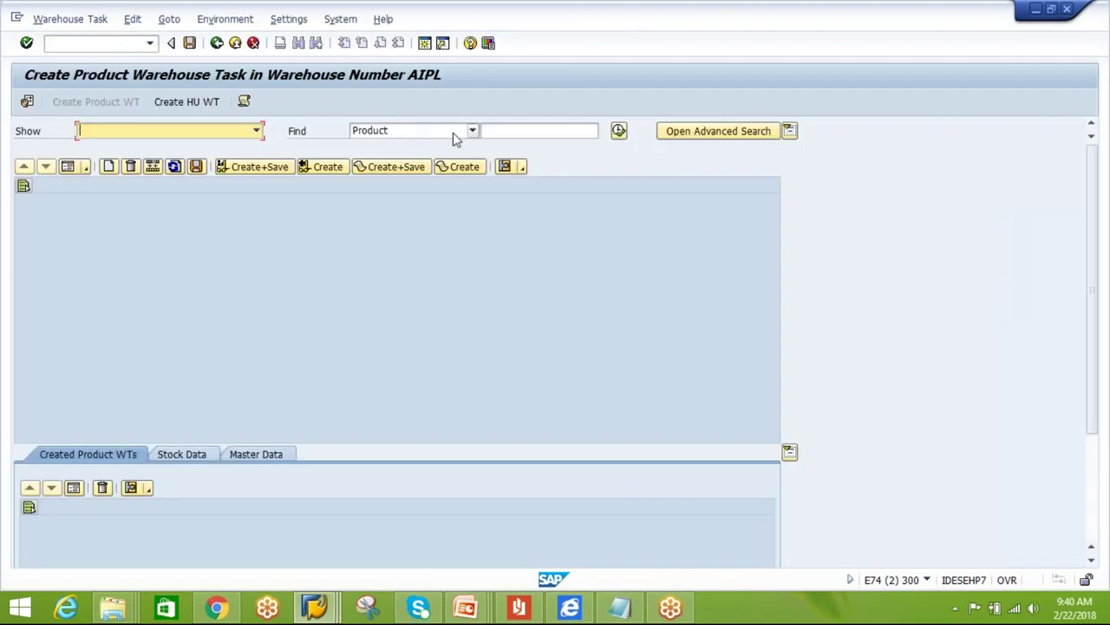
# - Search for stock of product AIPL-MAT1 and open the Z2 AIPL-GST-STOCKS line from GST-BIN in the form view
pyautogui.click(491, 130)
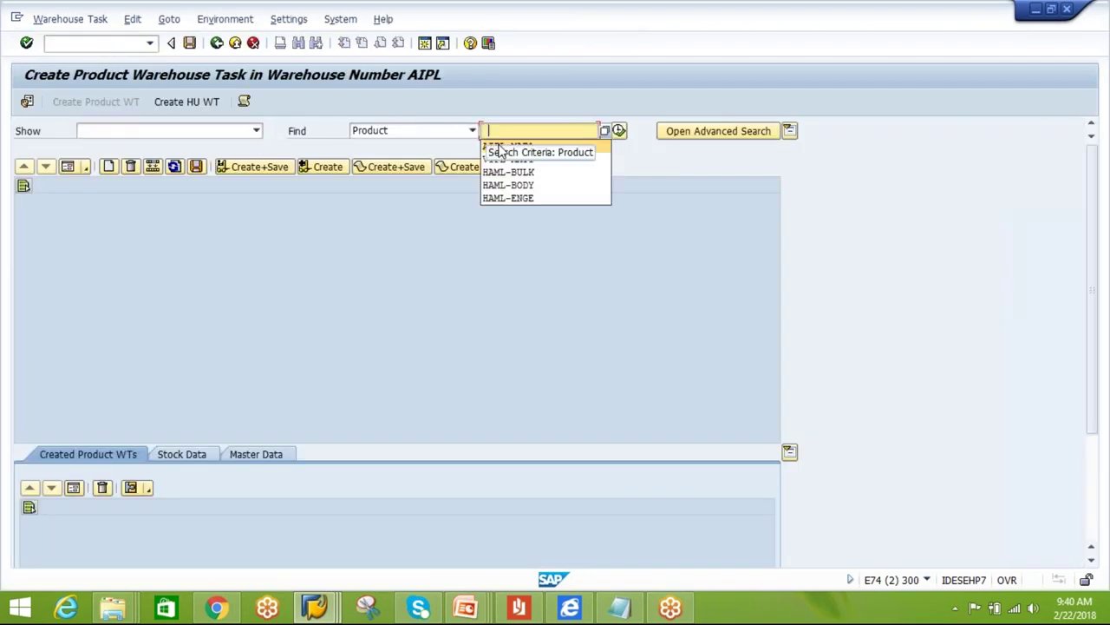
pyautogui.click(500, 147)
pyautogui.click(618, 131)
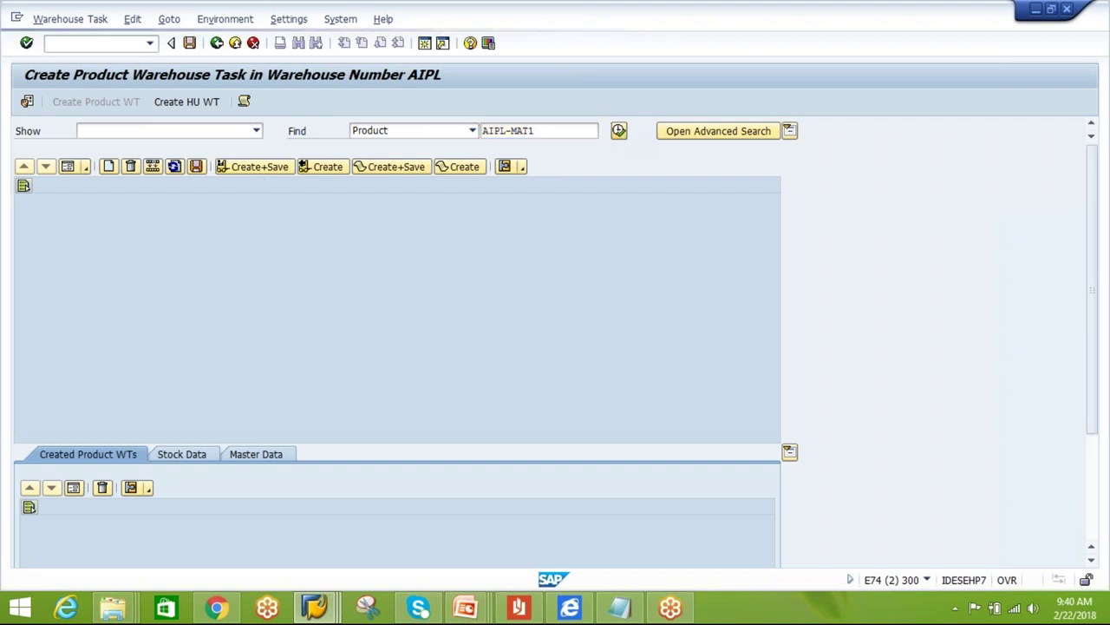
pyautogui.click(24, 221)
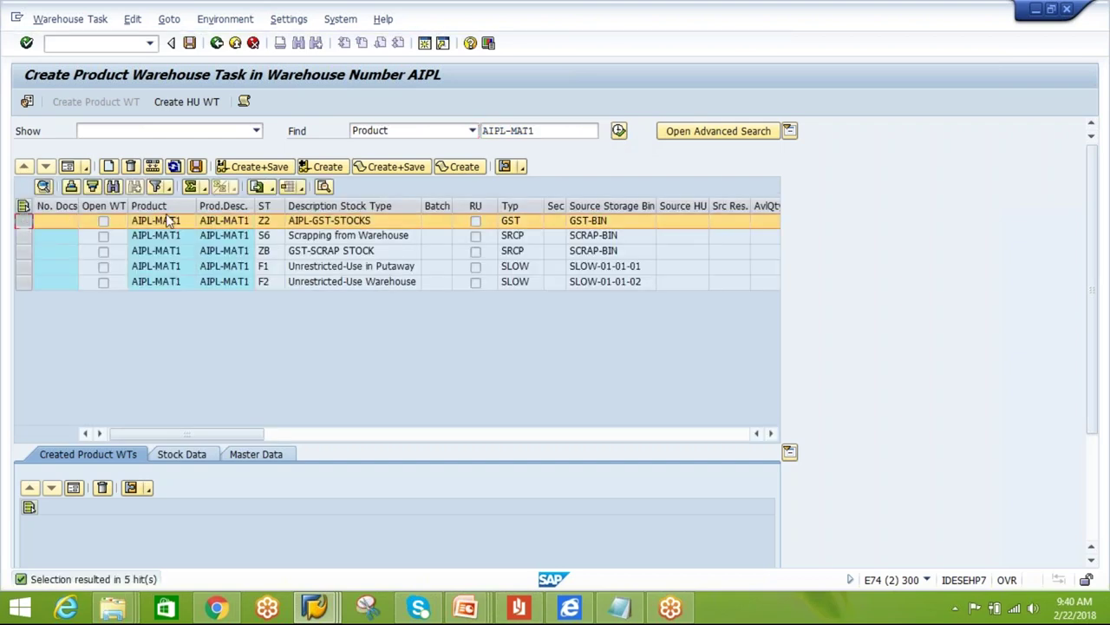
pyautogui.click(71, 167)
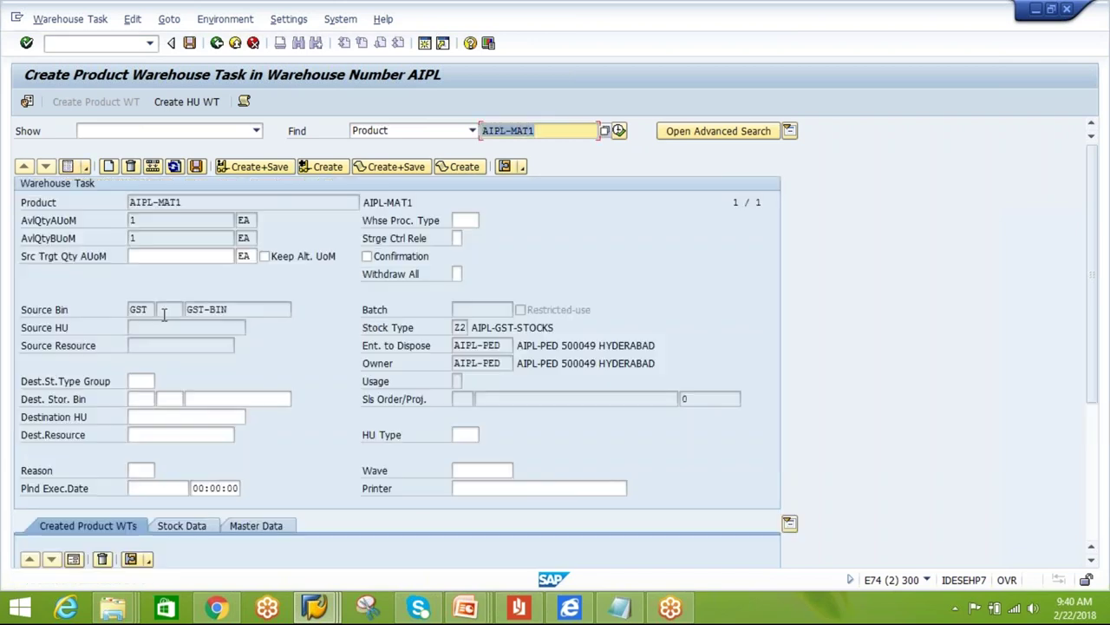
# - Set the source target quantity to 1 and the destination to storage type BLCK with bin BLOCK-BIN
pyautogui.click(181, 256)
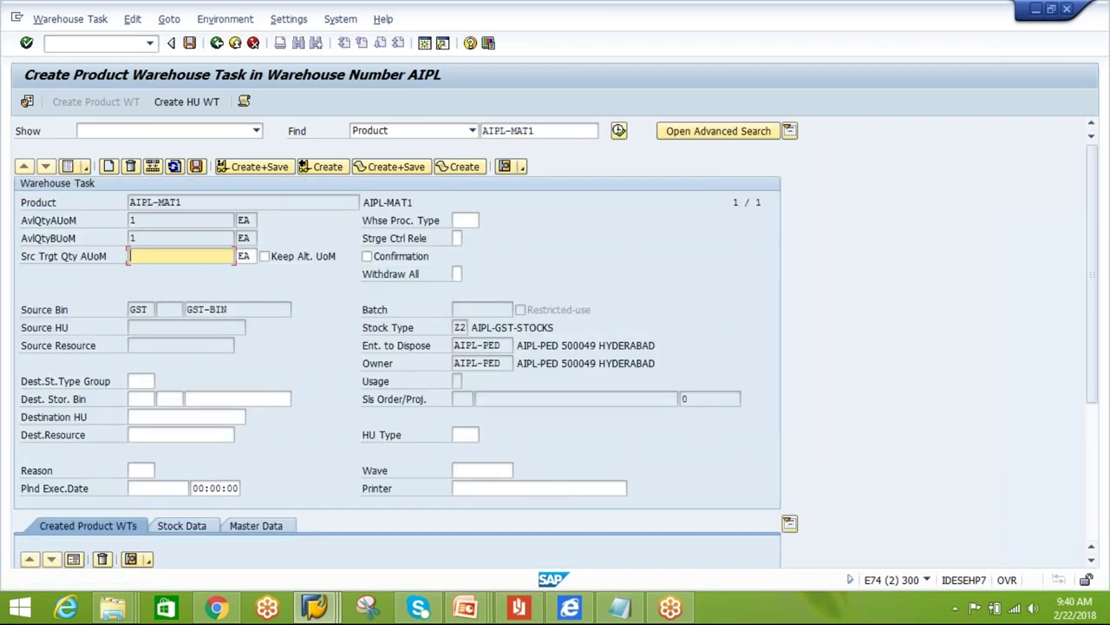
pyautogui.write('1')
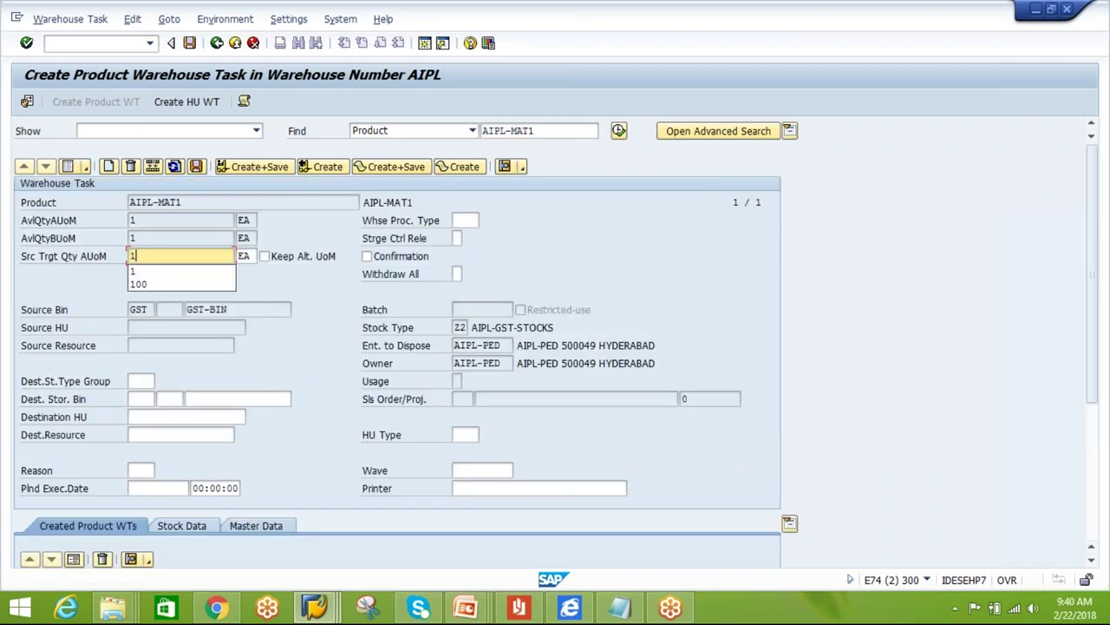
pyautogui.click(176, 274)
pyautogui.click(143, 398)
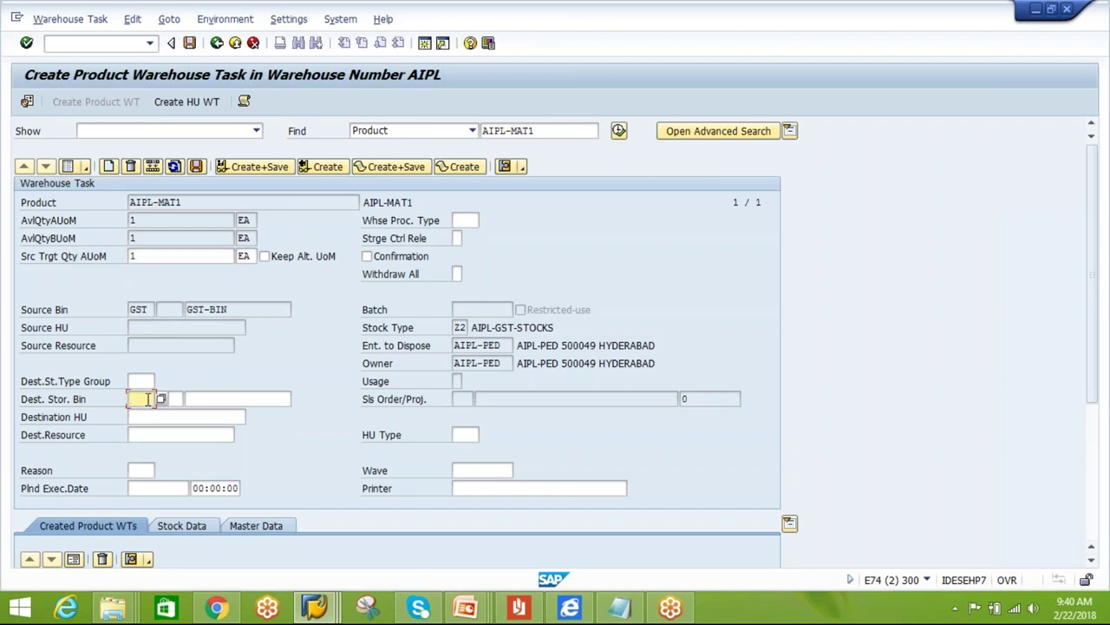
pyautogui.press('F4')
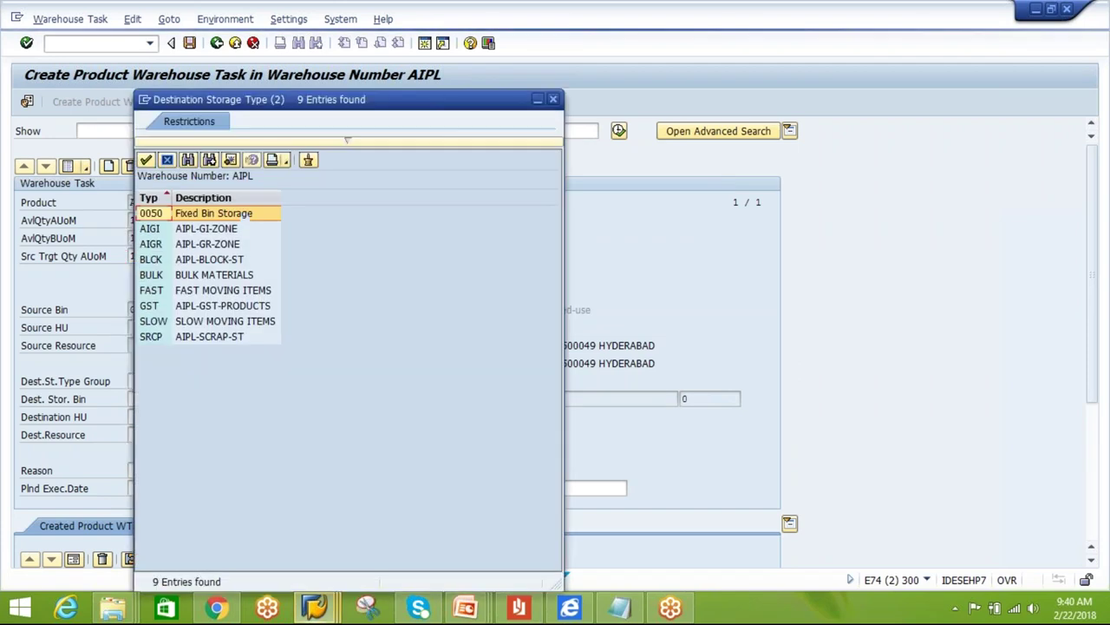
pyautogui.doubleClick(238, 260)
pyautogui.click(267, 399)
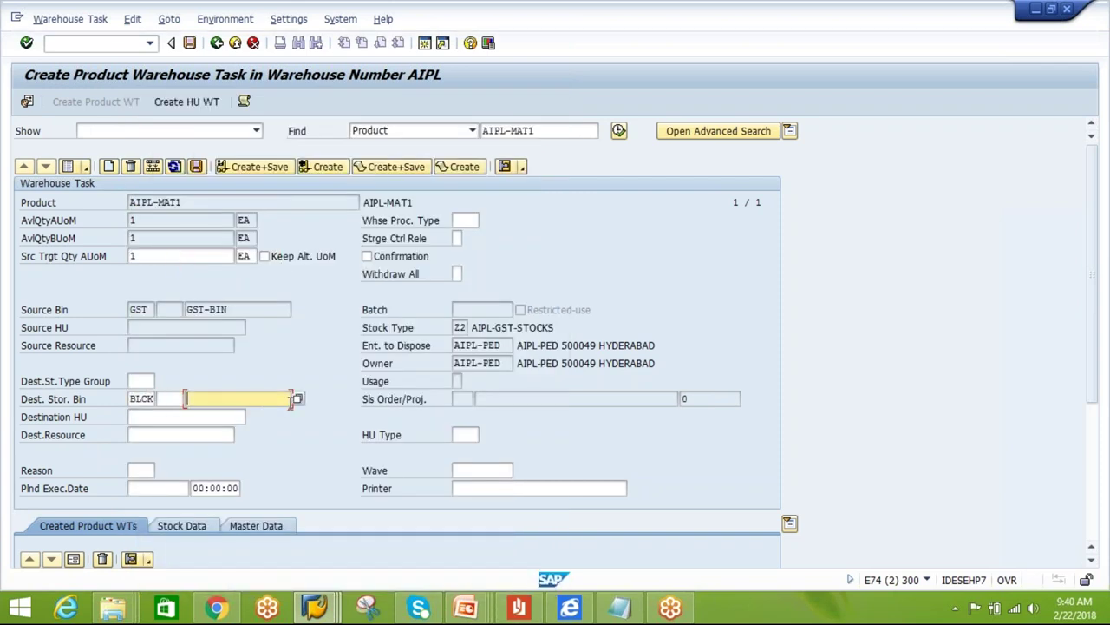
pyautogui.click(297, 399)
pyautogui.doubleClick(283, 107)
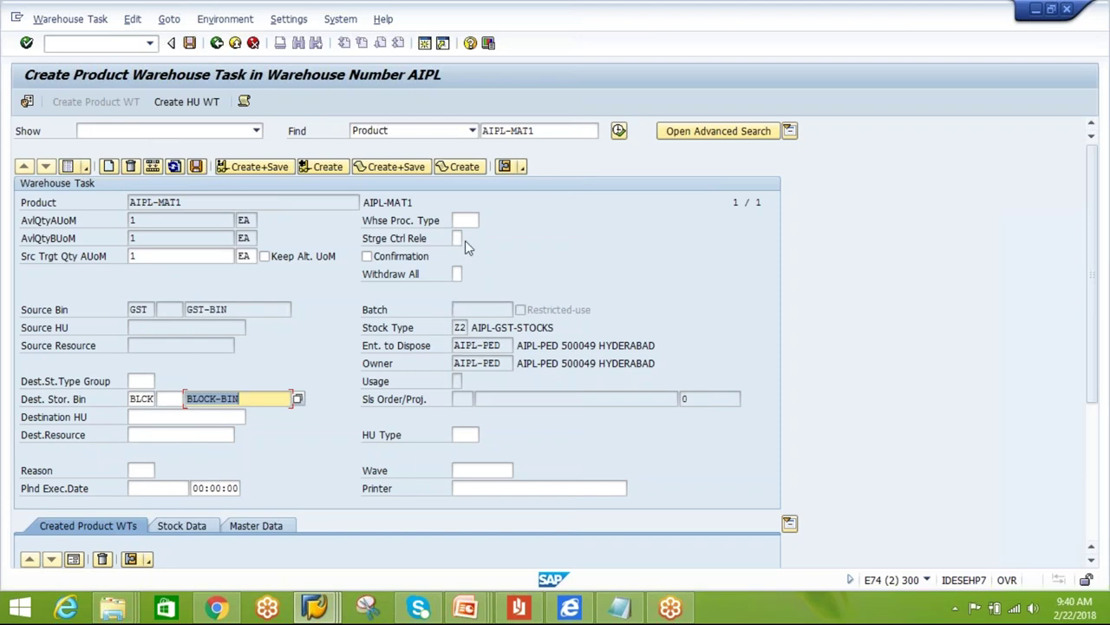
# - Try to create and save the warehouse task with a process type and immediate confirmation, and close the log
pyautogui.click(465, 220)
pyautogui.click(465, 238)
pyautogui.click(378, 260)
pyautogui.click(246, 170)
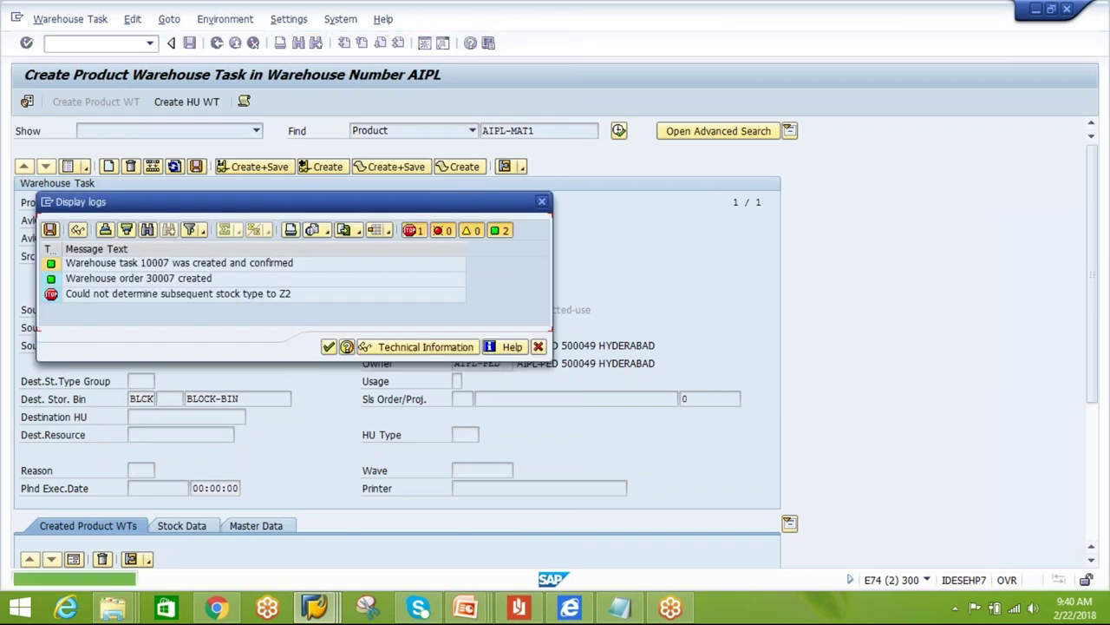
pyautogui.click(329, 347)
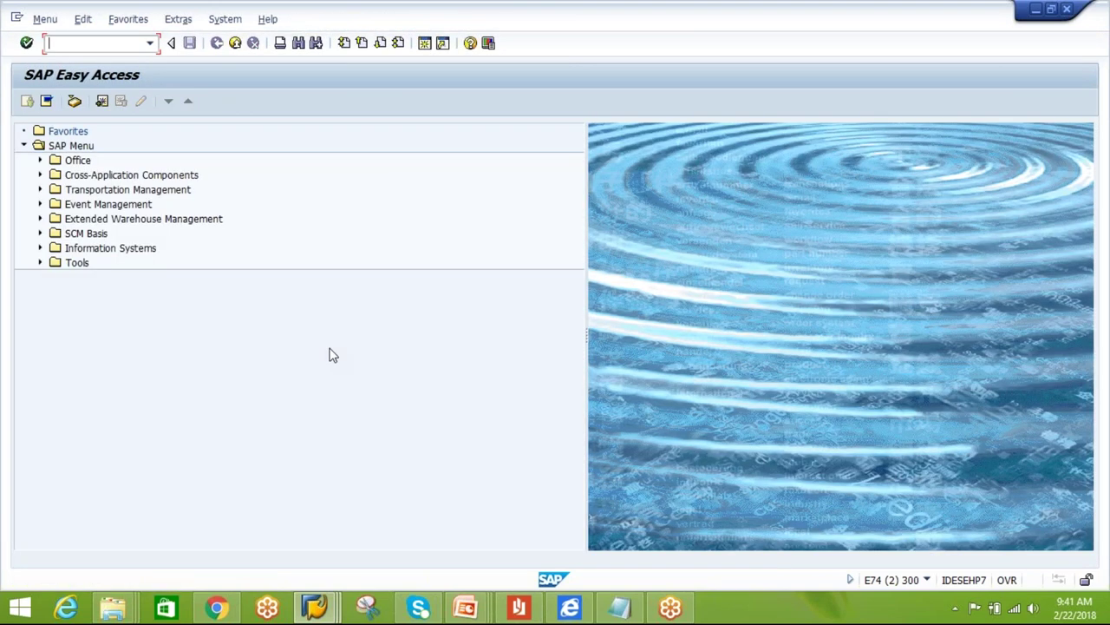
# - Open the Define Storage Type activity under Extended Warehouse Management master data in the SPRO implementation guide
pyautogui.write('spro')
pyautogui.press('Return')
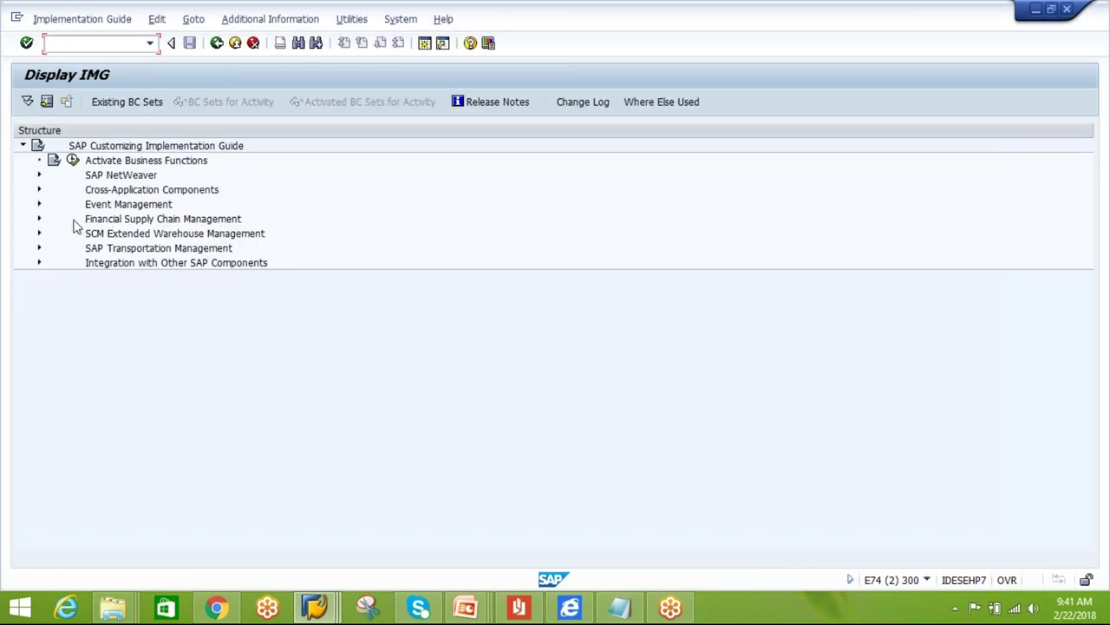
pyautogui.click(39, 234)
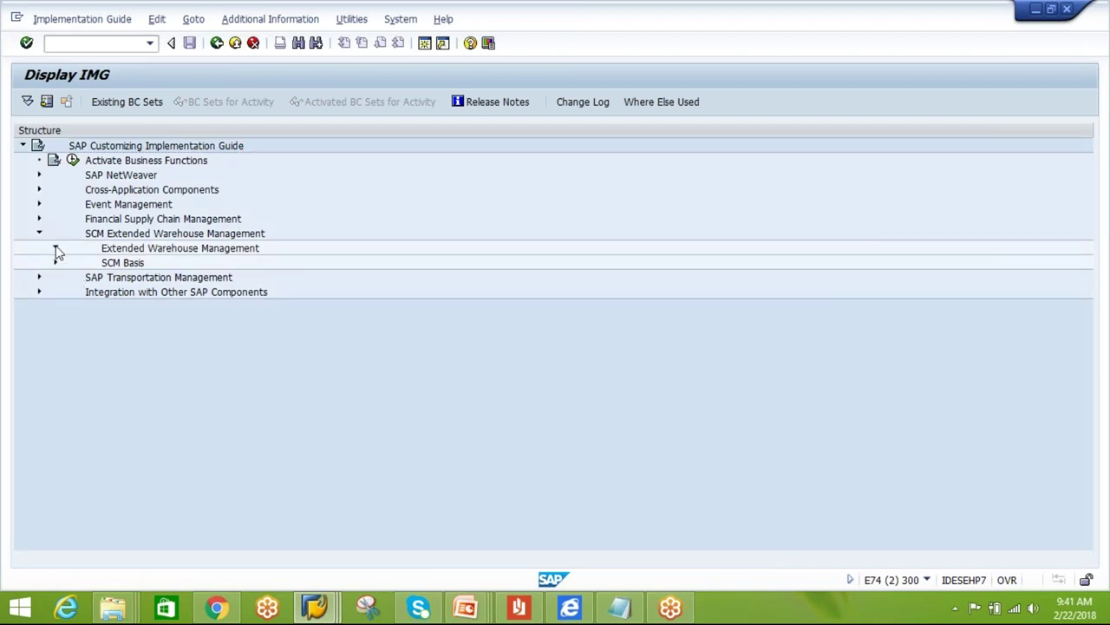
pyautogui.click(55, 248)
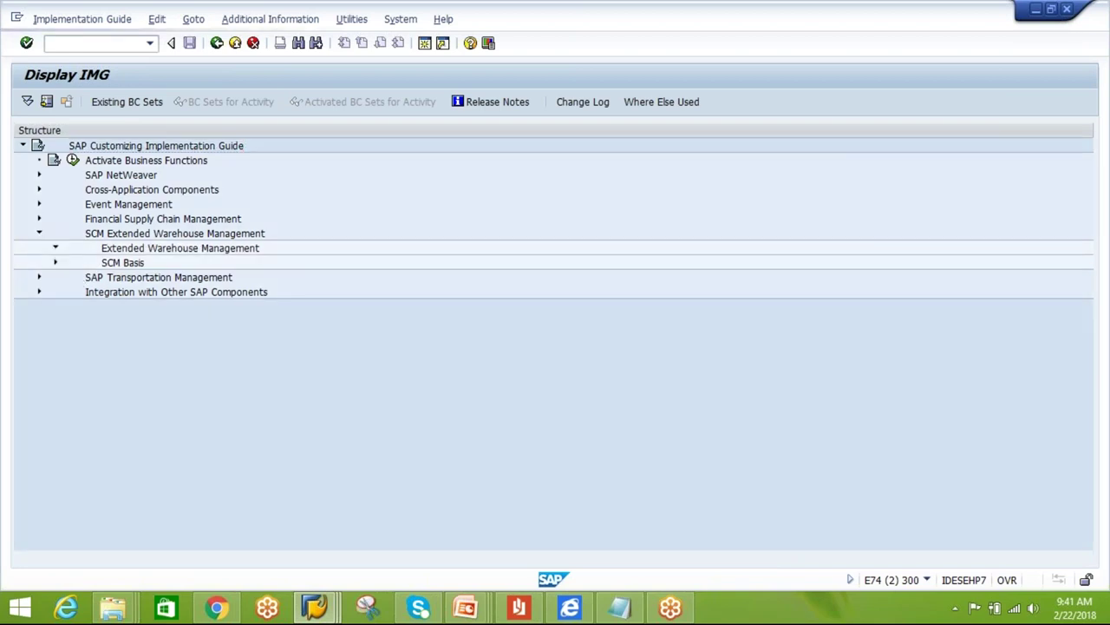
pyautogui.click(72, 263)
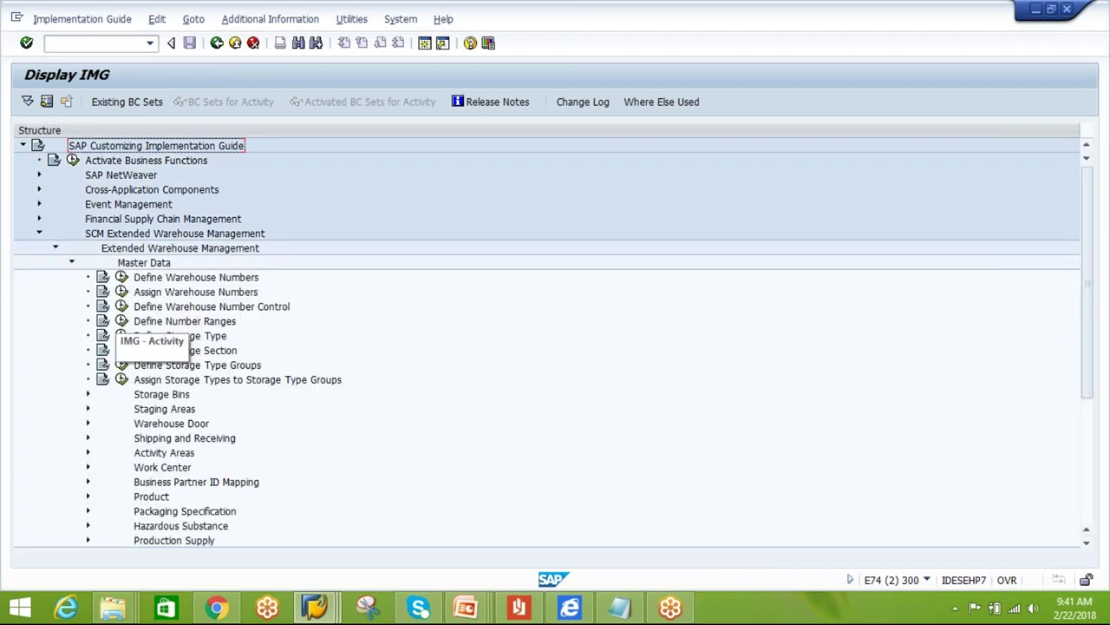
pyautogui.click(122, 335)
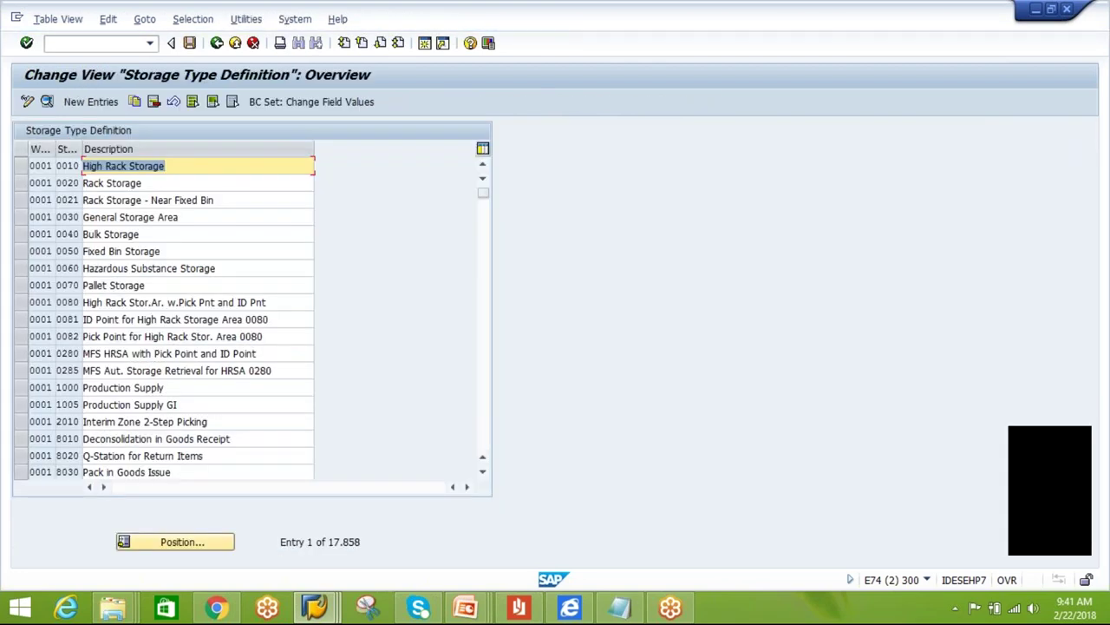
# - Position the storage type definition list at warehouse AIPL and storage type BL
pyautogui.click(221, 548)
pyautogui.write('AIPL')
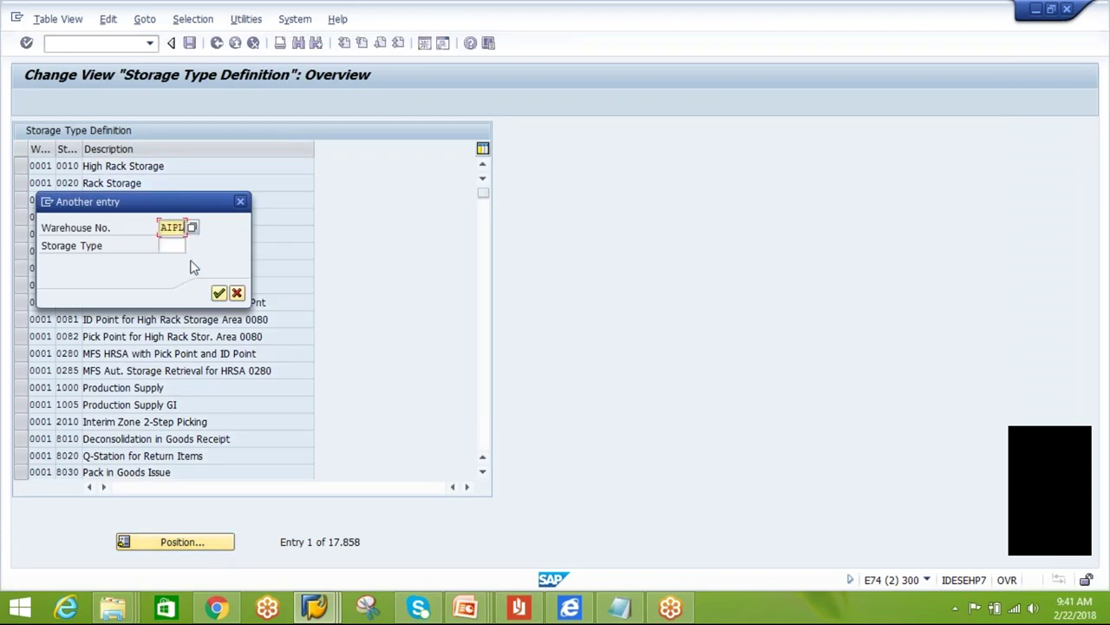
pyautogui.click(184, 247)
pyautogui.click(193, 247)
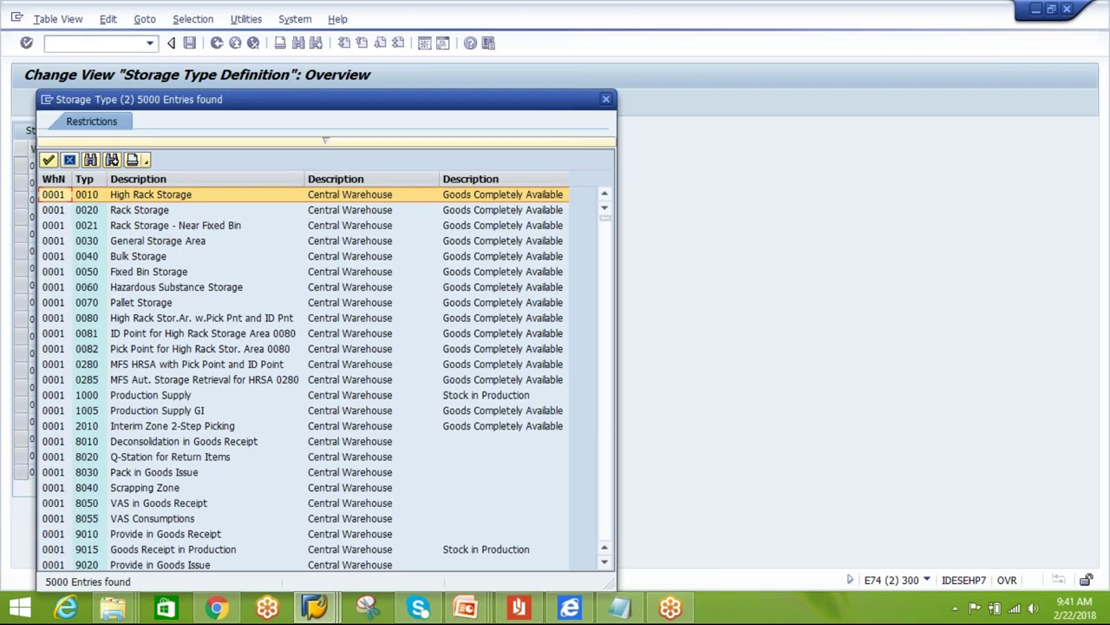
pyautogui.click(607, 100)
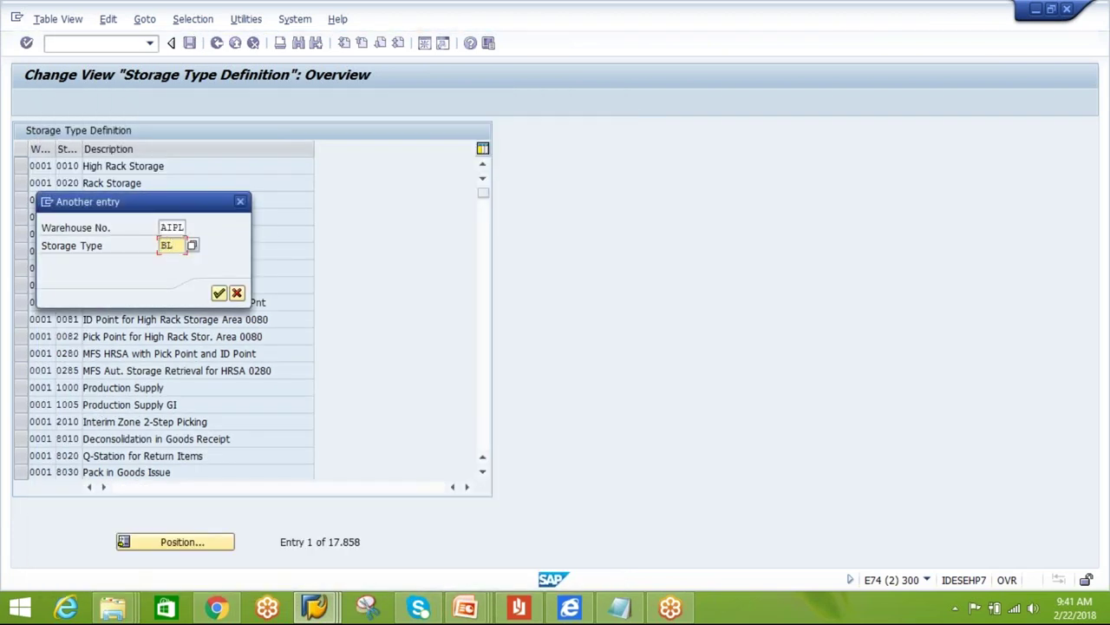
pyautogui.press('Return')
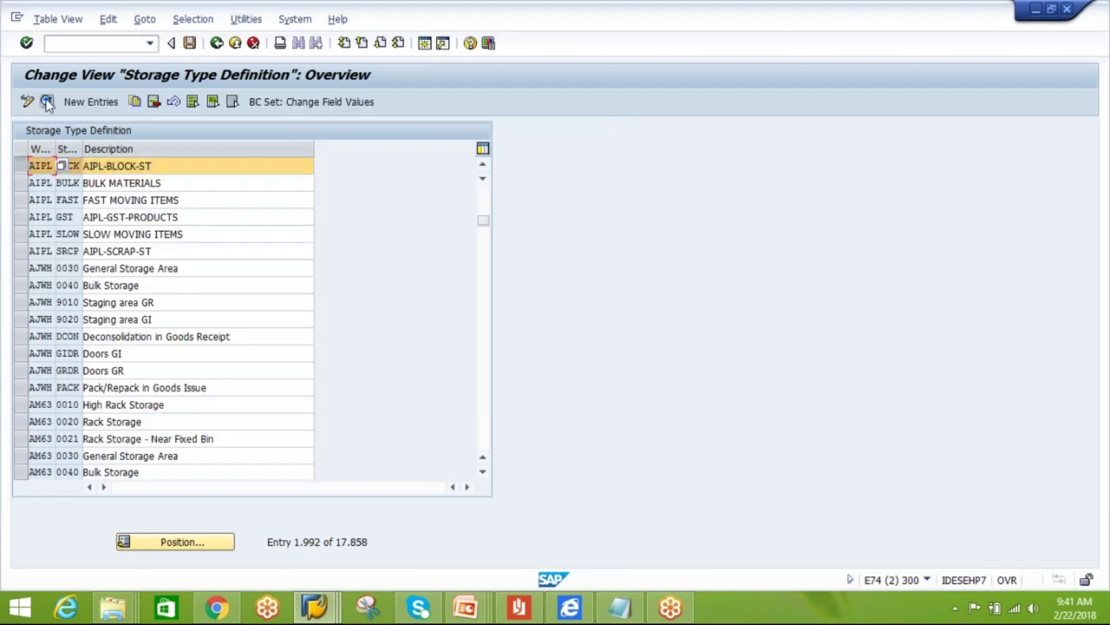
# - Make the availability group mandatory in the goods movement control of storage type BLCK, save, and return to the SAP Easy Access screen
pyautogui.click(47, 101)
pyautogui.moveTo(1090, 272); pyautogui.dragTo(1090, 460)
pyautogui.click(309, 439)
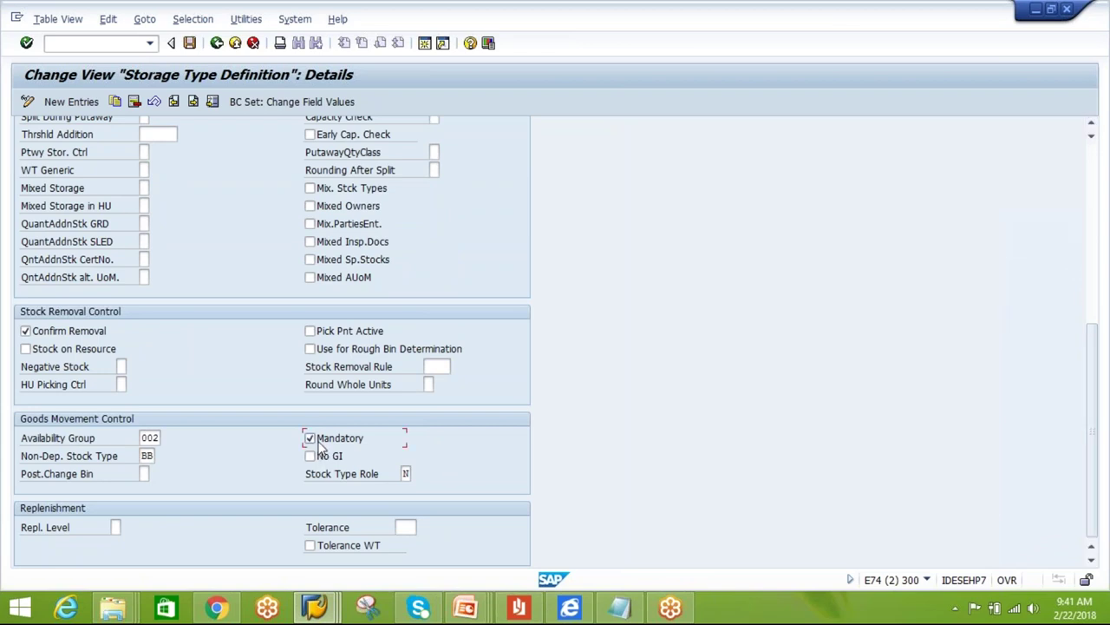
pyautogui.click(188, 43)
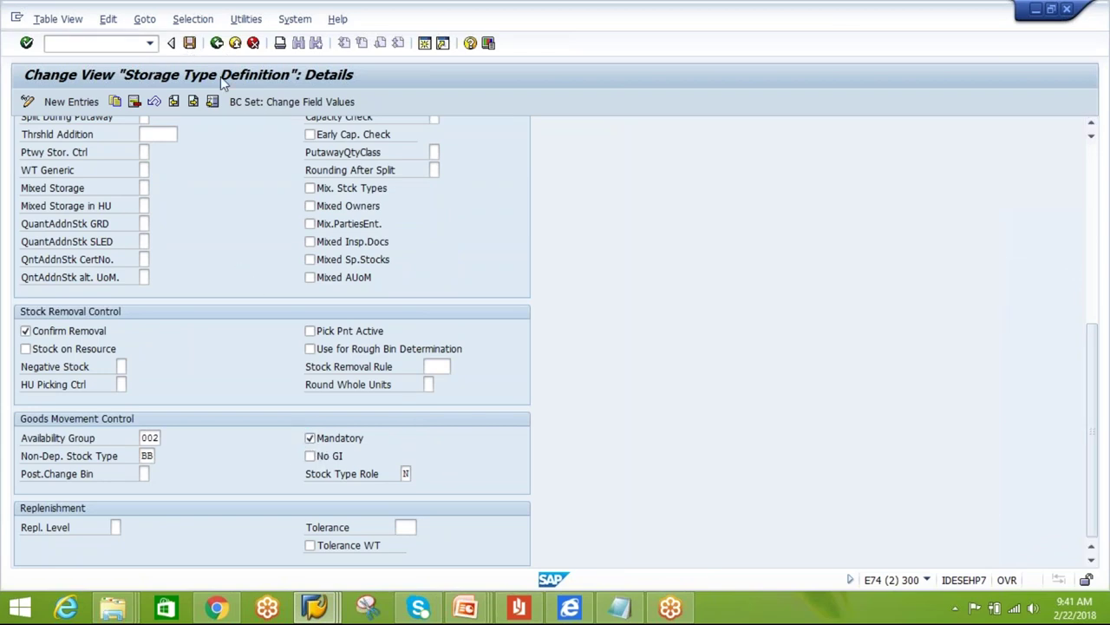
pyautogui.click(240, 275)
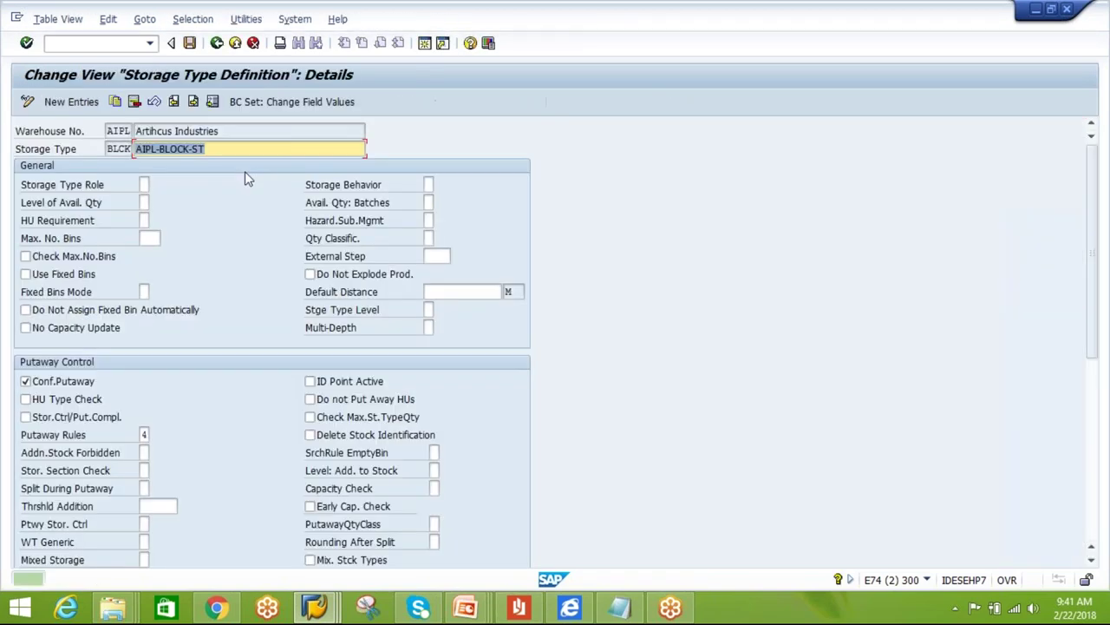
pyautogui.click(217, 44)
pyautogui.click(217, 44)
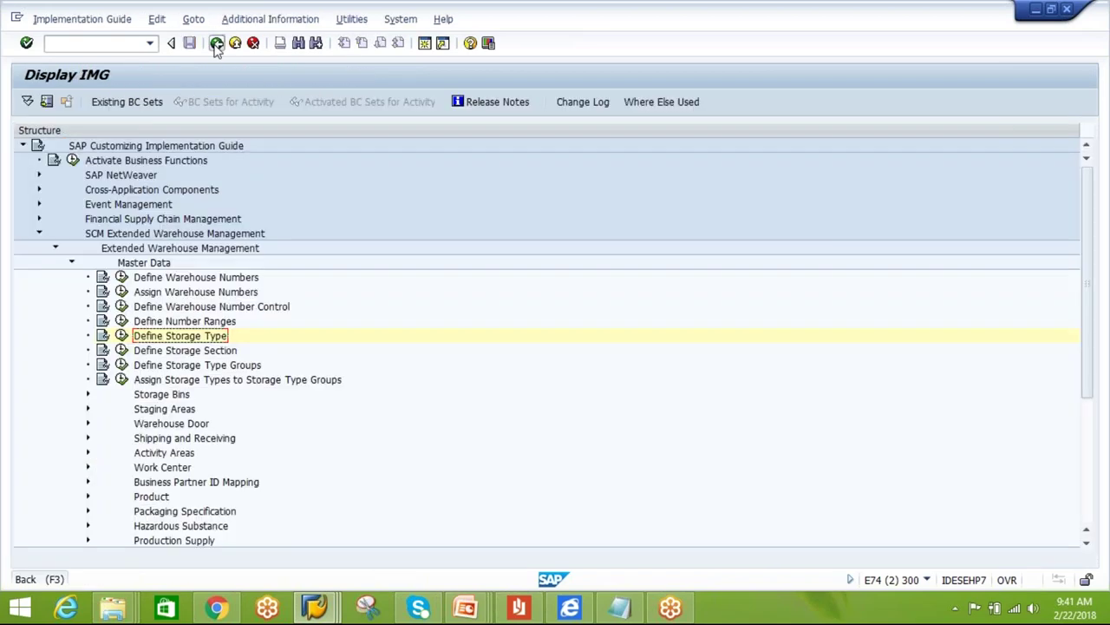
pyautogui.click(217, 43)
pyautogui.click(216, 45)
# - Restart the Create Product Warehouse Task transaction and search for stock of product AIPL-MAT1
pyautogui.click(150, 43)
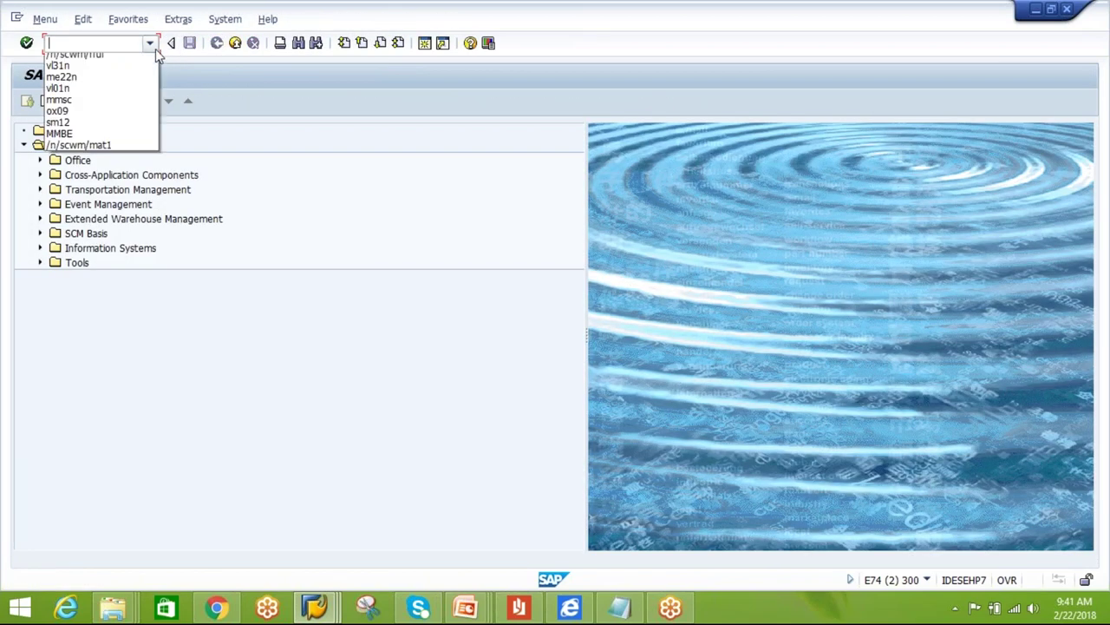
pyautogui.click(139, 72)
pyautogui.press('Return')
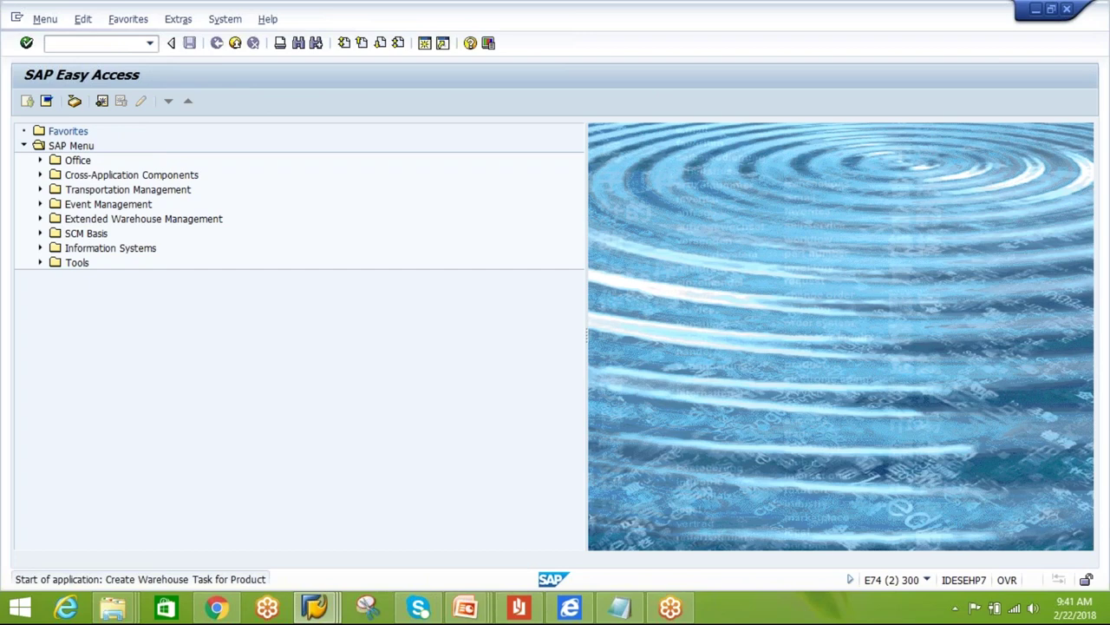
pyautogui.click(509, 130)
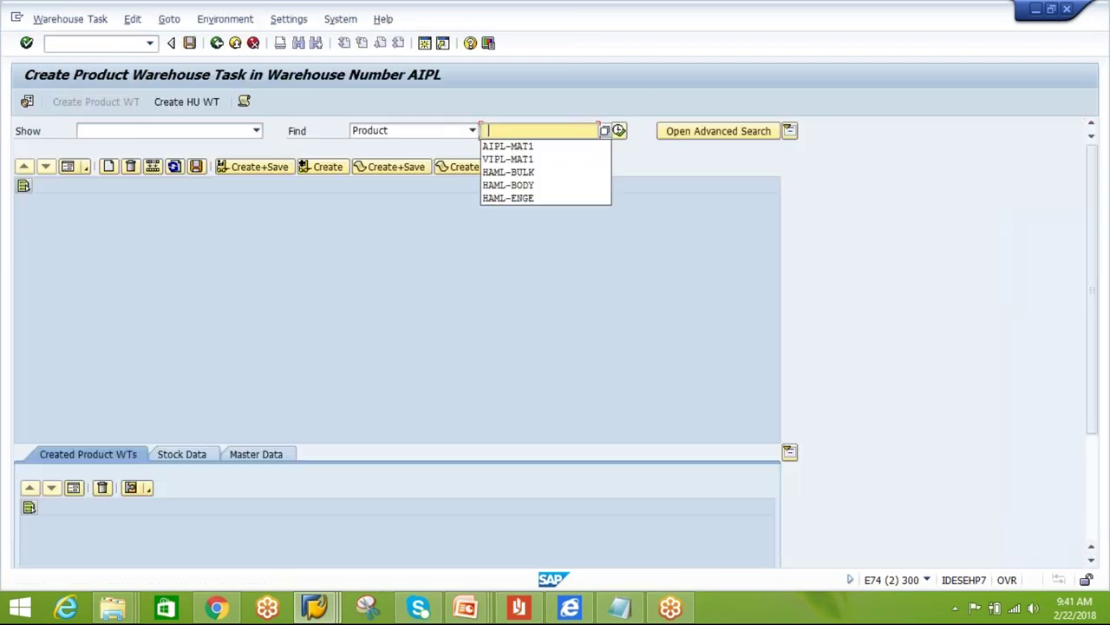
pyautogui.click(512, 144)
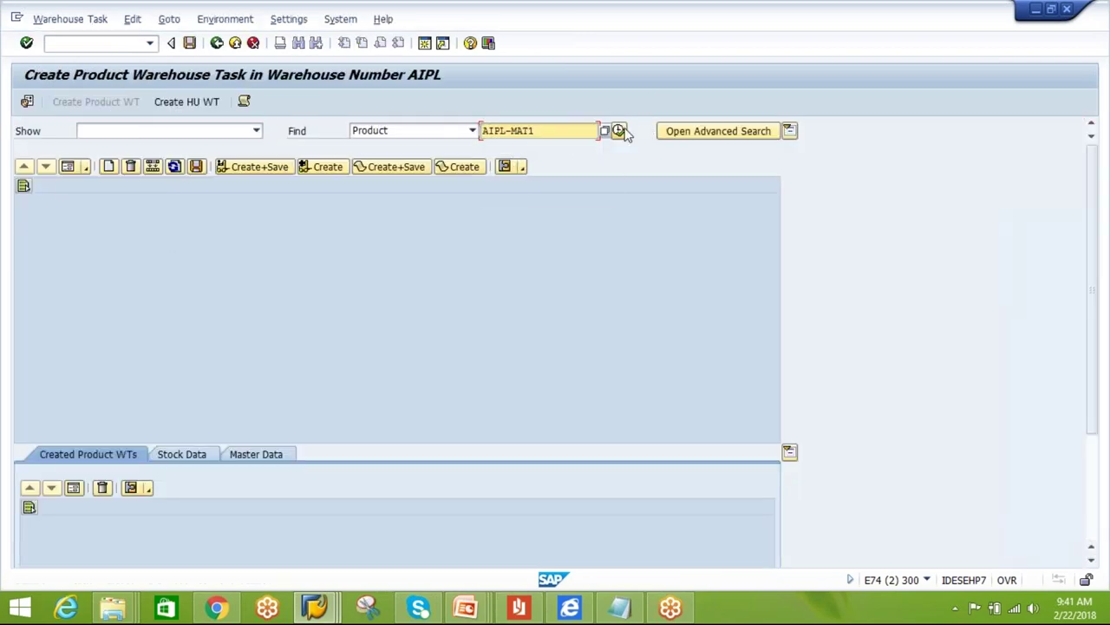
pyautogui.click(619, 130)
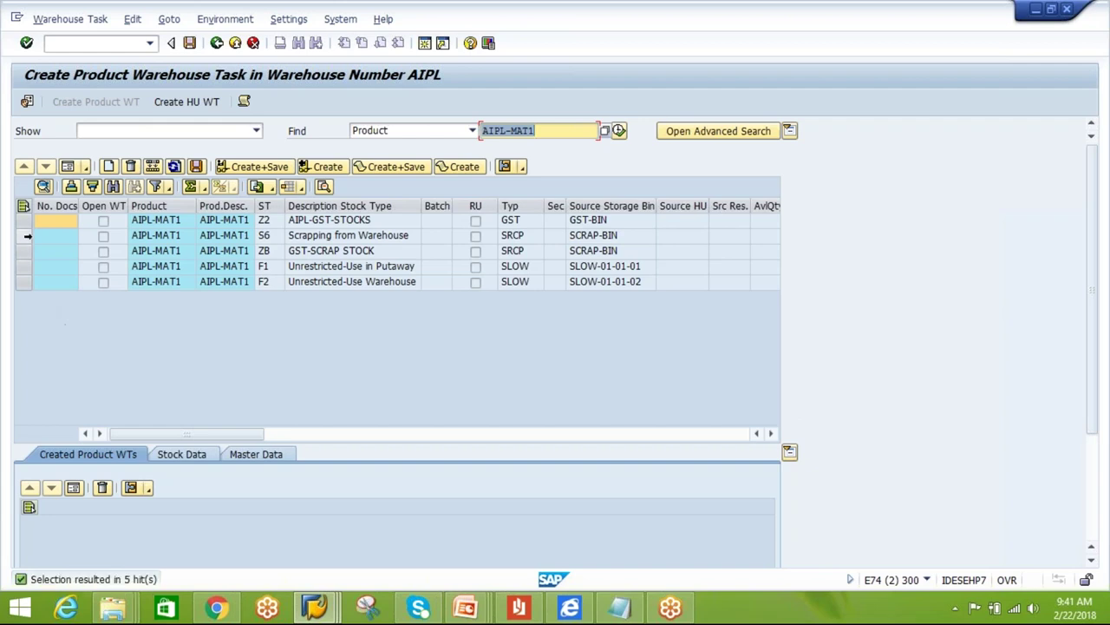
pyautogui.click(23, 220)
pyautogui.click(67, 165)
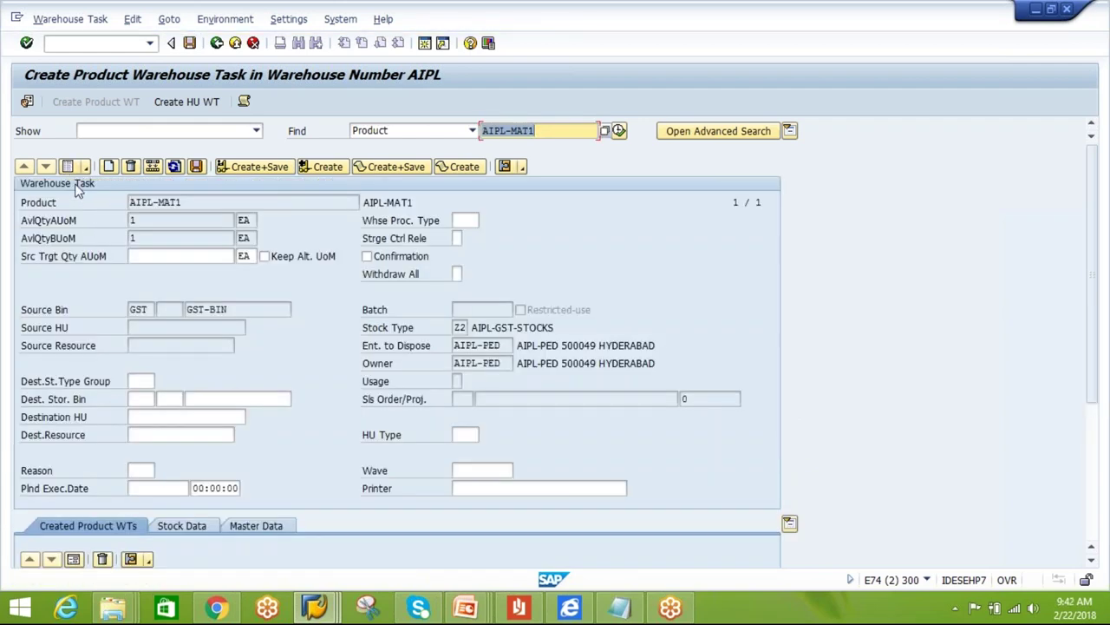
pyautogui.press('Return')
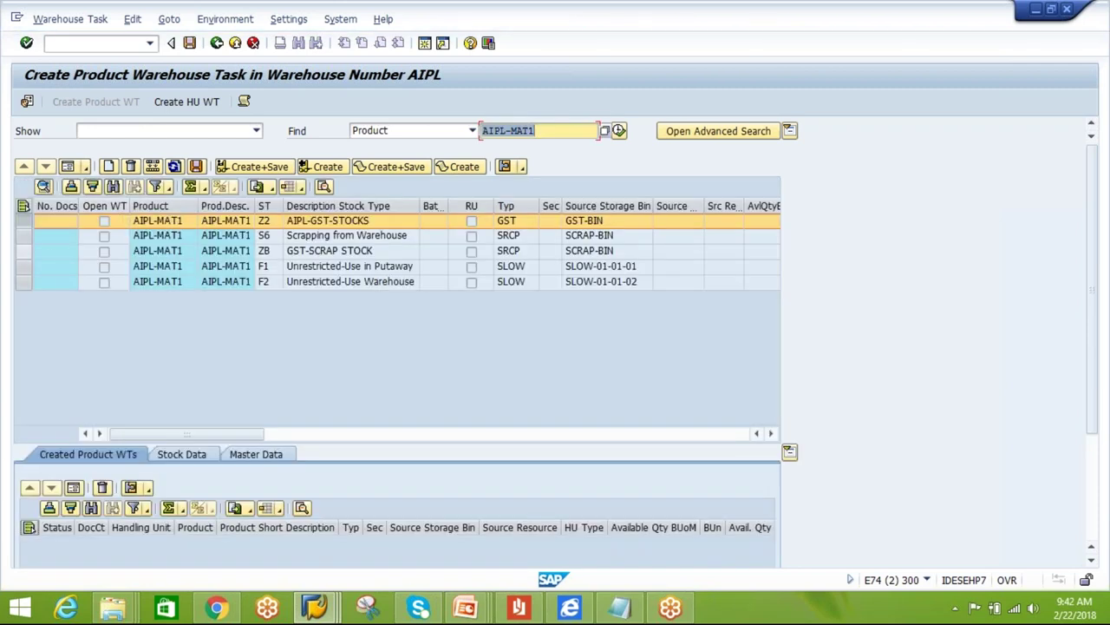
pyautogui.click(23, 236)
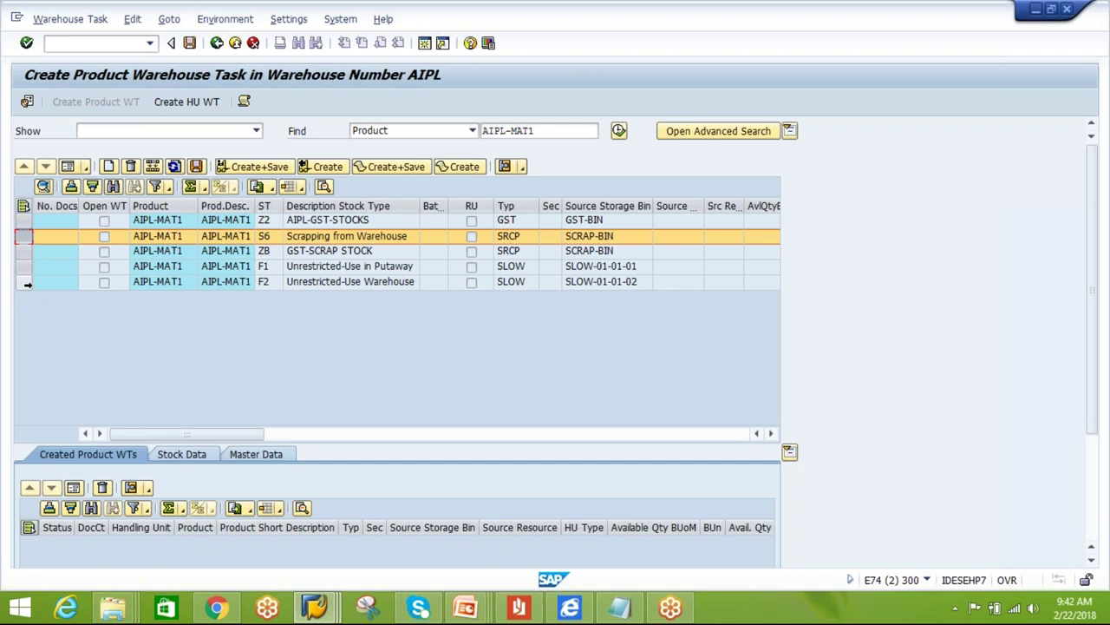
# - For the F2 stock in bin SLOW-01-01-02, enter warehouse task quantity 3 and warehouse process type 9999, and enable confirmation
pyautogui.click(25, 282)
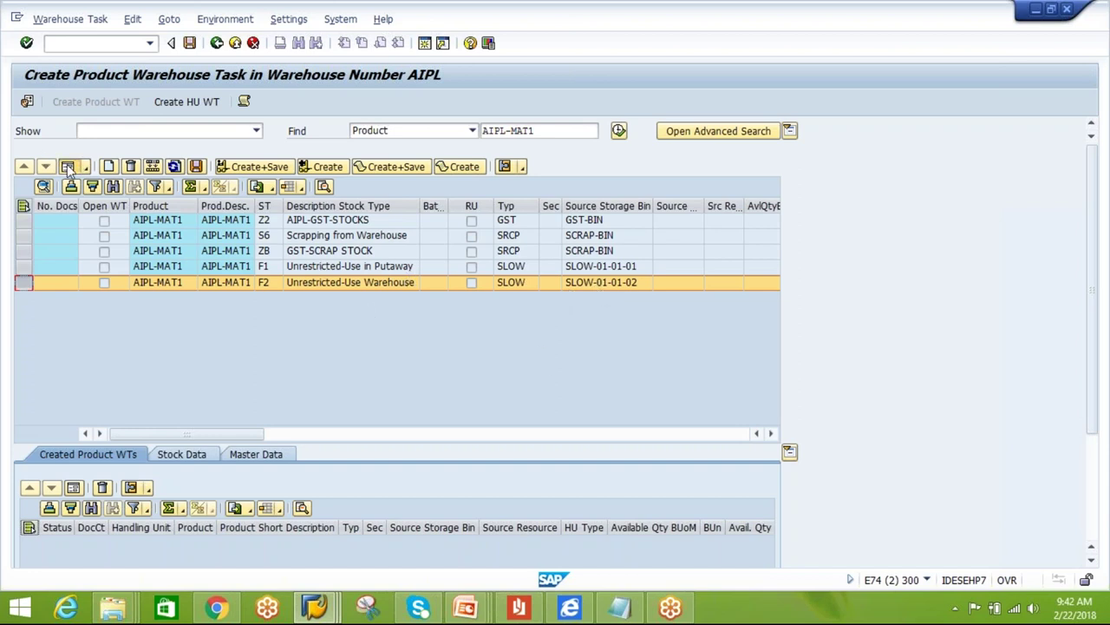
pyautogui.doubleClick(221, 277)
pyautogui.click(189, 258)
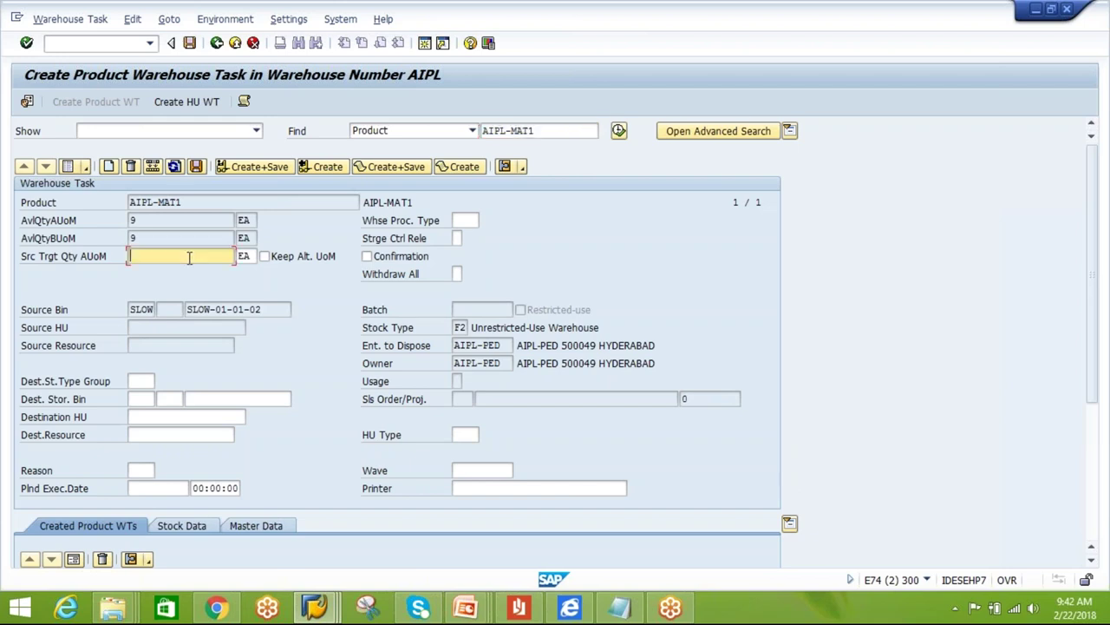
pyautogui.write('3')
pyautogui.click(464, 220)
pyautogui.click(471, 239)
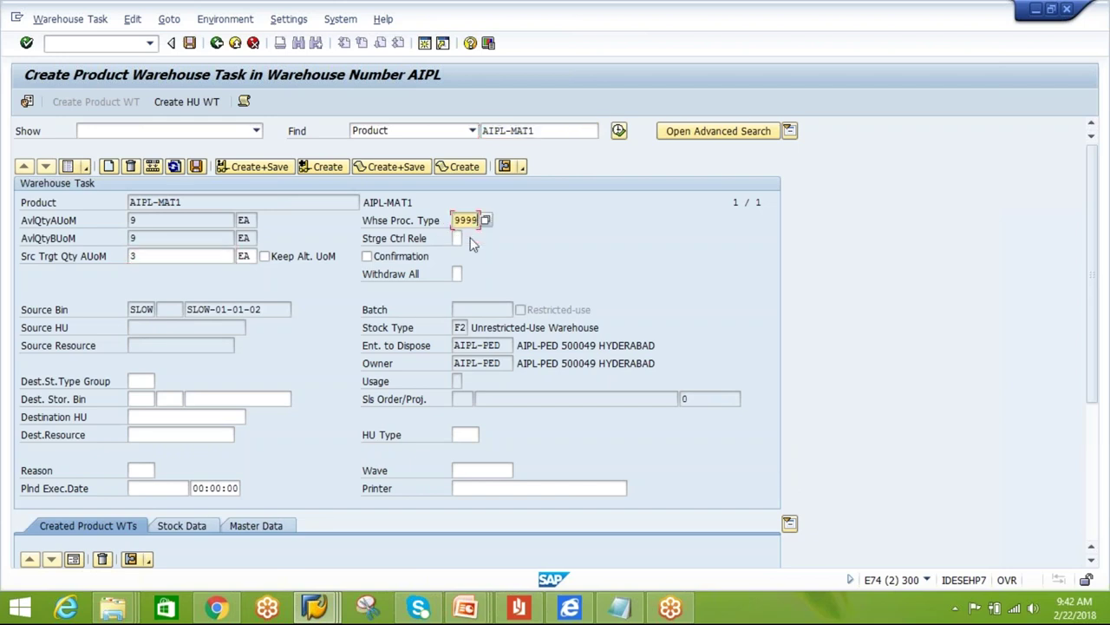
pyautogui.click(367, 256)
# - Set the warehouse task's destination to storage type BLCK and storage bin BLOCK-BIN
pyautogui.click(141, 399)
pyautogui.click(144, 414)
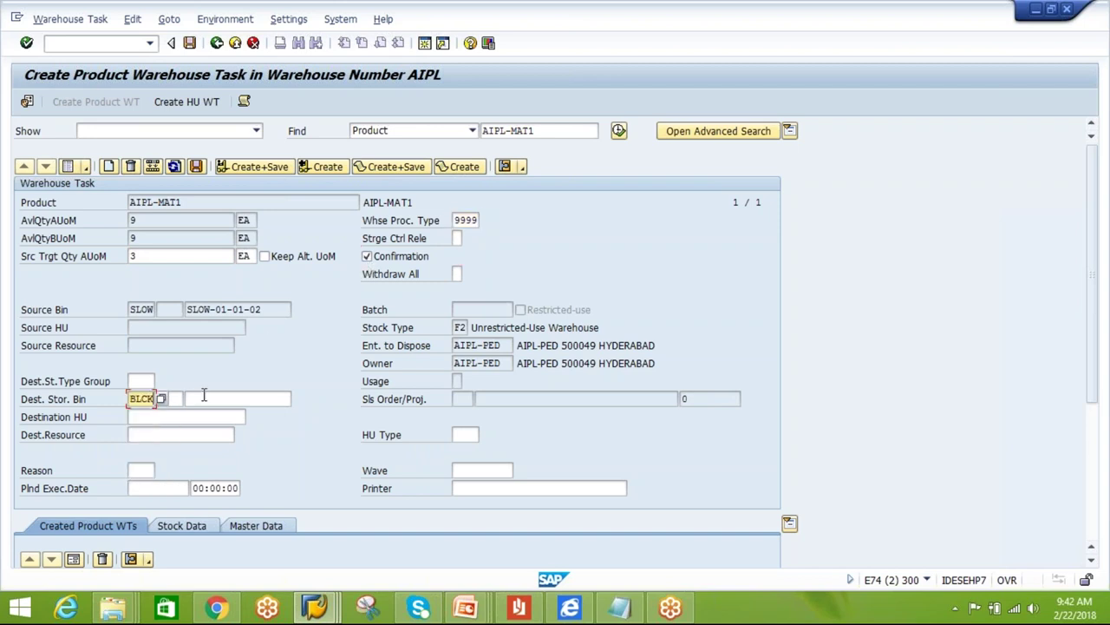
pyautogui.click(188, 398)
pyautogui.press('F4')
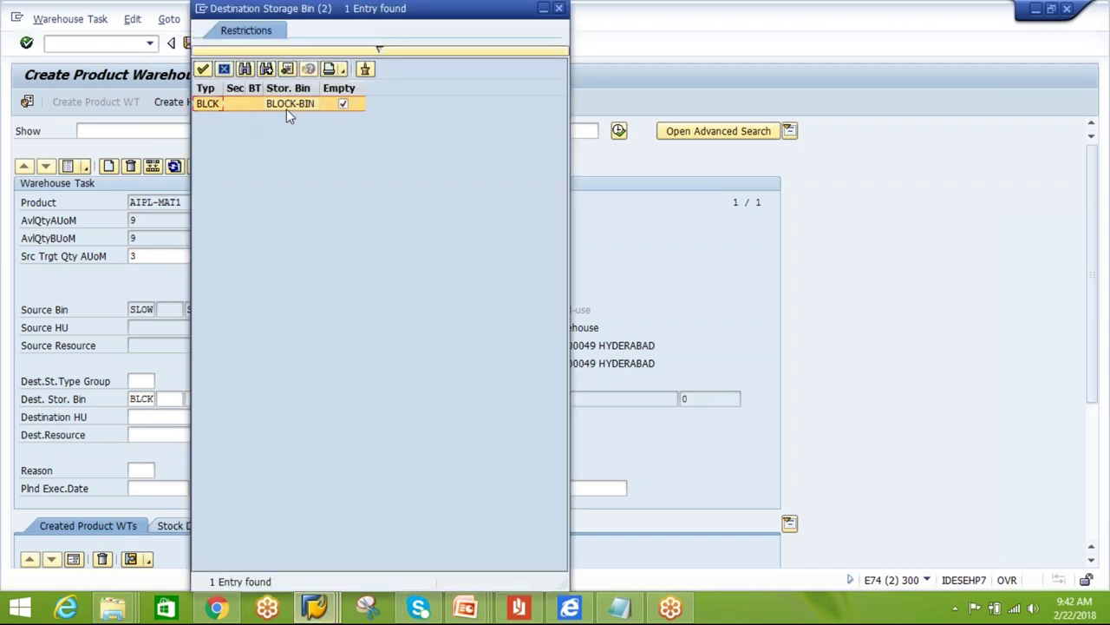
pyautogui.doubleClick(287, 108)
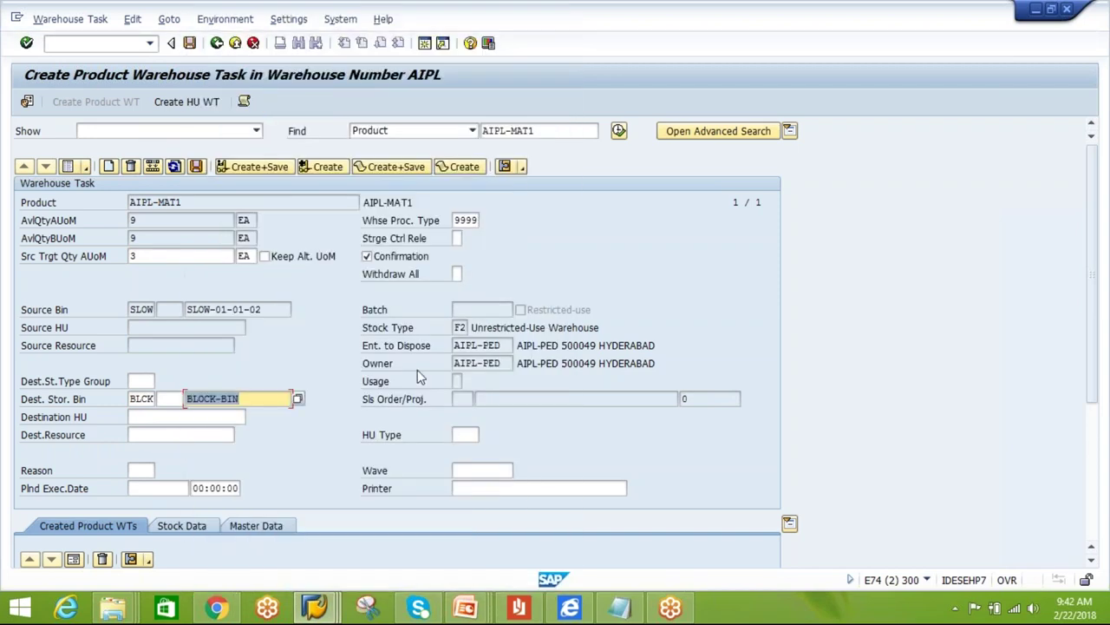
# - Create and save the warehouse task that moves the AIPL-MAT1 stock into BLOCK-BIN
pyautogui.click(462, 327)
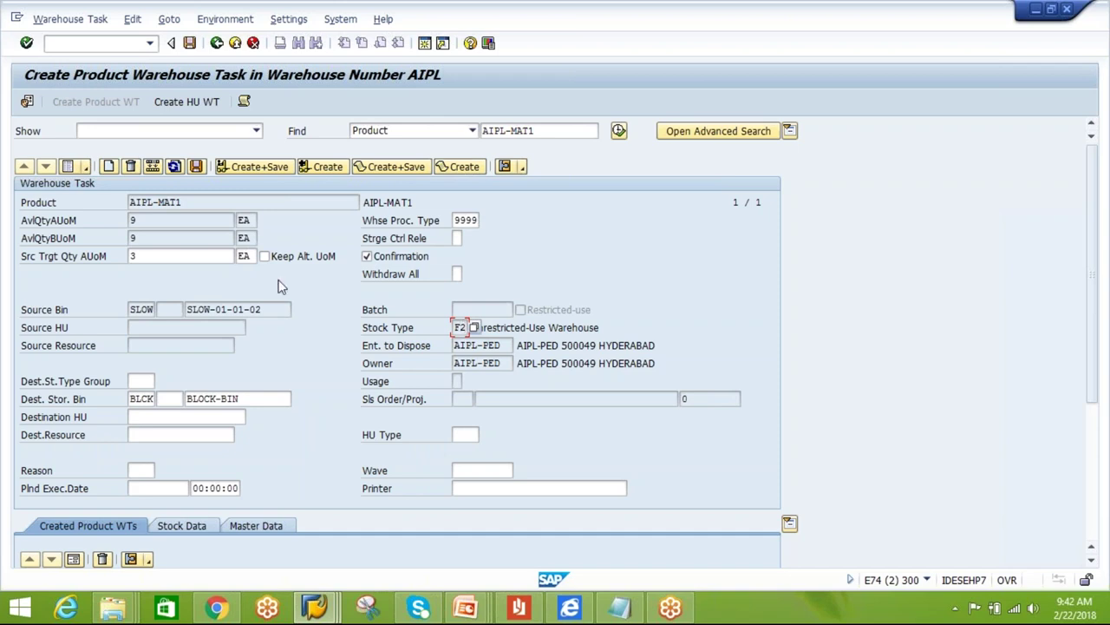
pyautogui.click(256, 166)
pyautogui.click(65, 19)
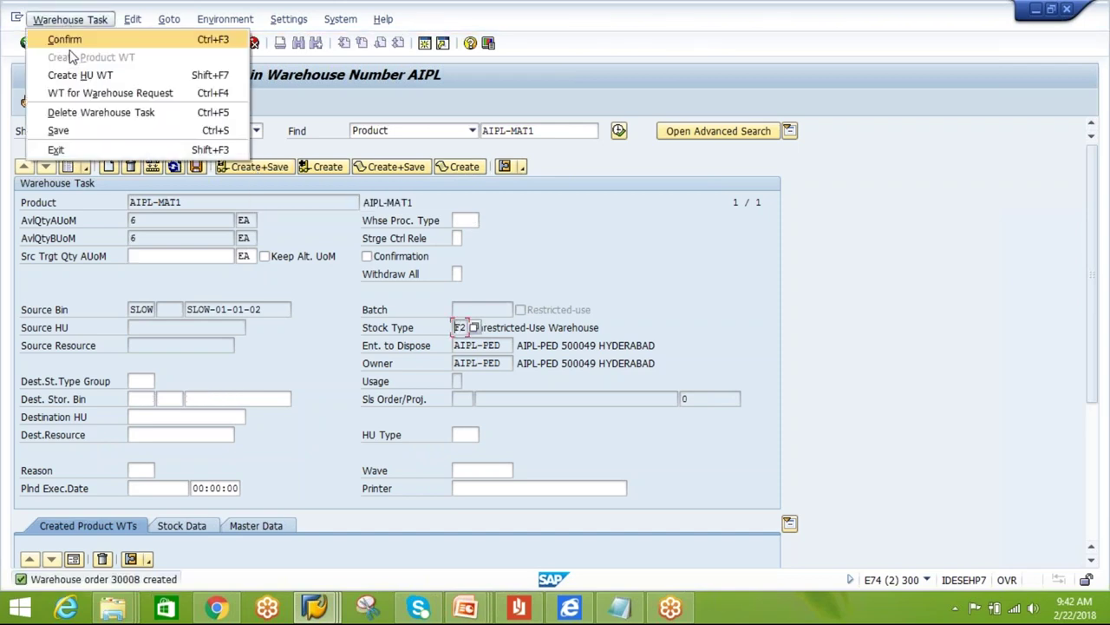
# - Confirm the new AIPL-MAT1 warehouse task and refresh the warehouse monitor's Physical Stock list to check the BLOCK-BIN entry
pyautogui.click(76, 39)
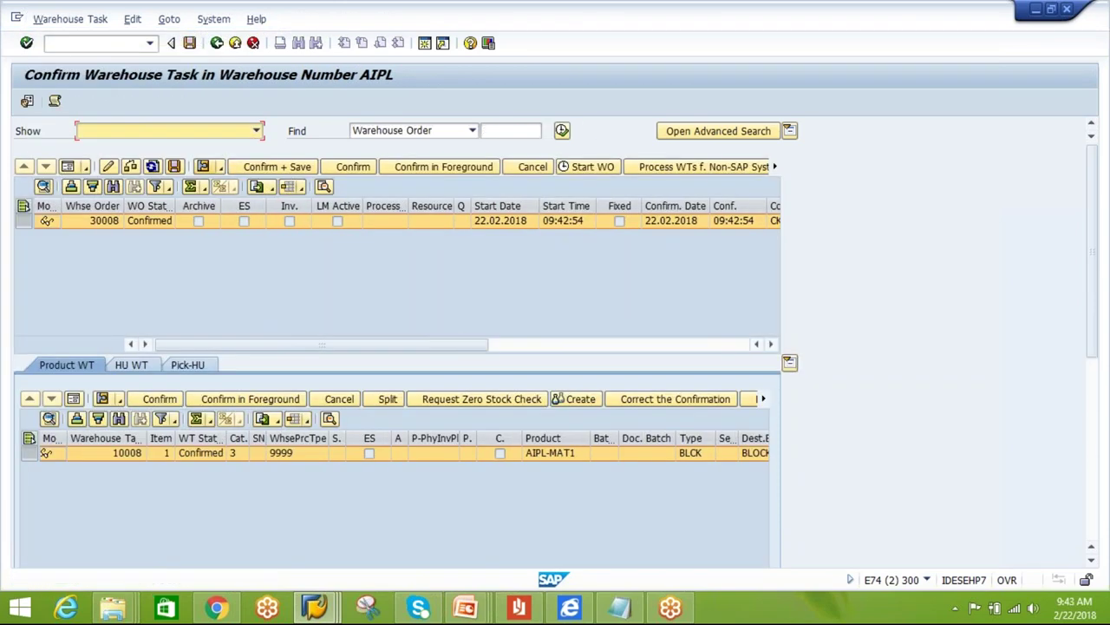
pyautogui.moveTo(335, 613)
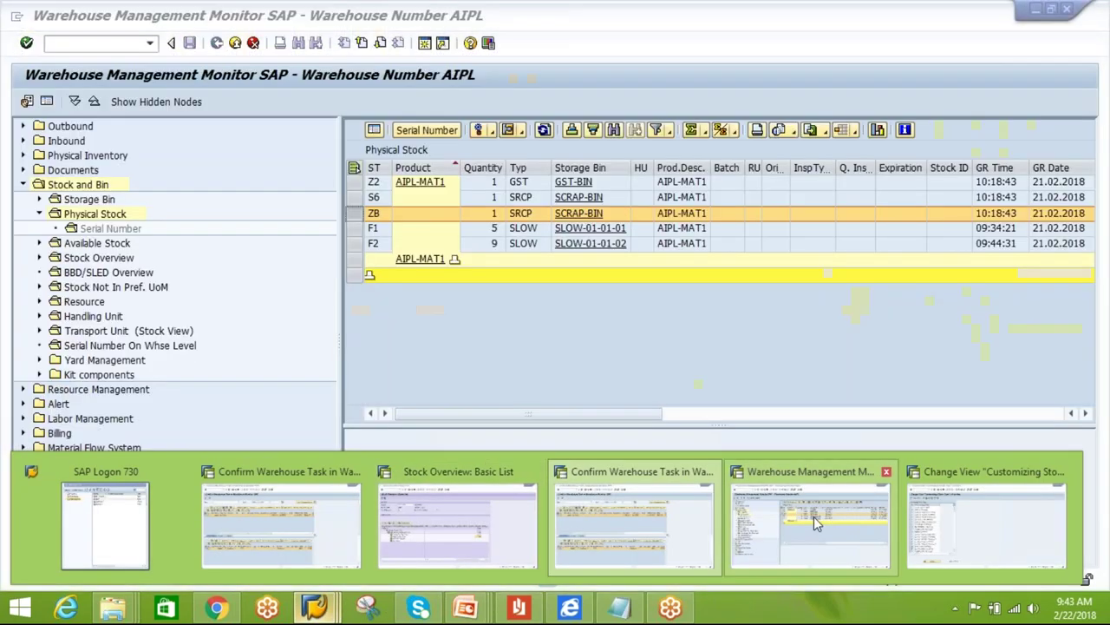
pyautogui.click(815, 521)
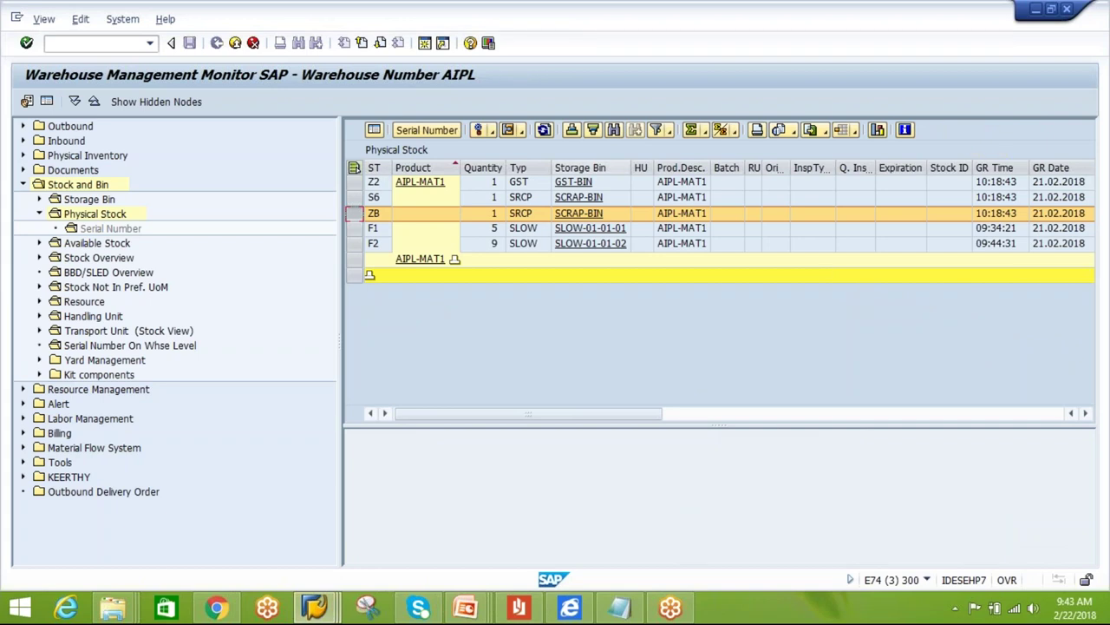
pyautogui.click(545, 130)
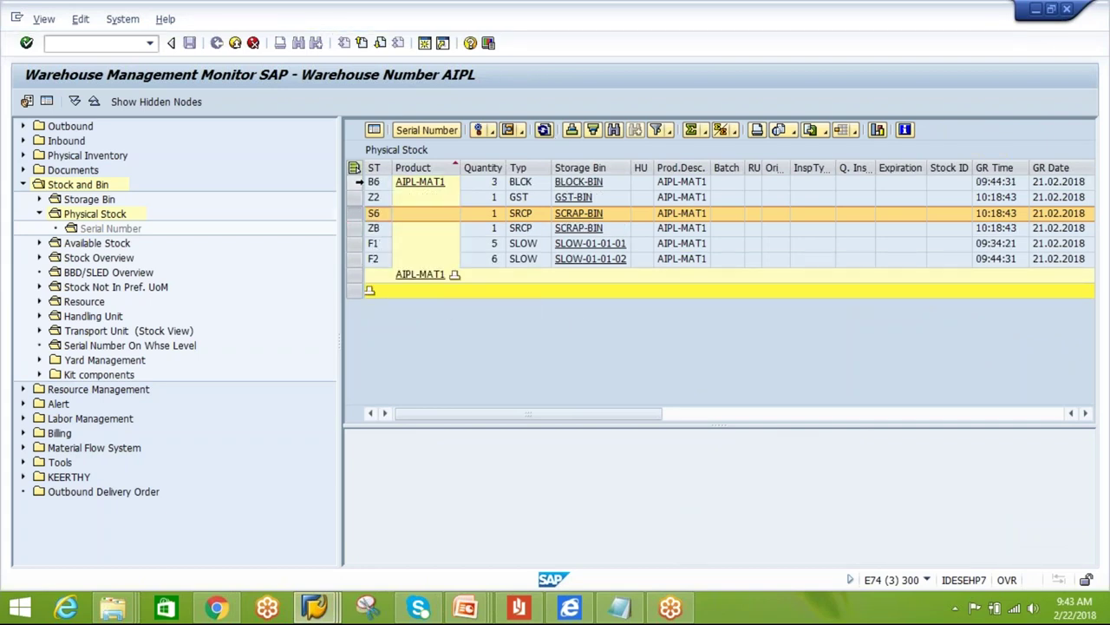
pyautogui.click(354, 183)
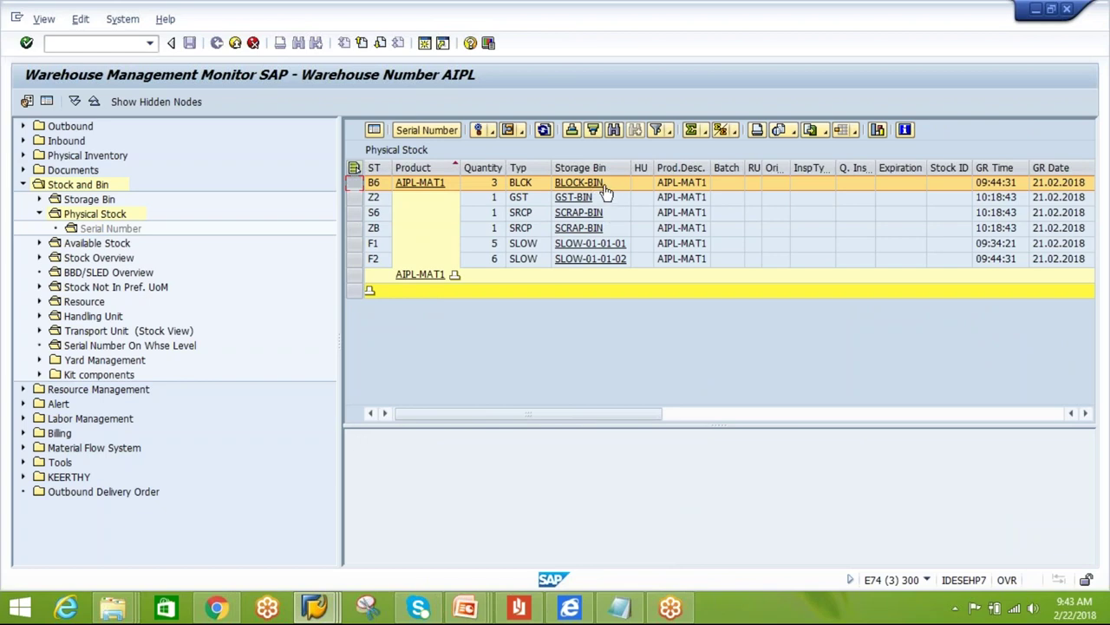
# - Refresh the stock overview for material AIPL-MAT1 and examine the blocked quantity of storage location AAFS AVAIL FOR SALE
pyautogui.click(314, 608)
pyautogui.click(469, 531)
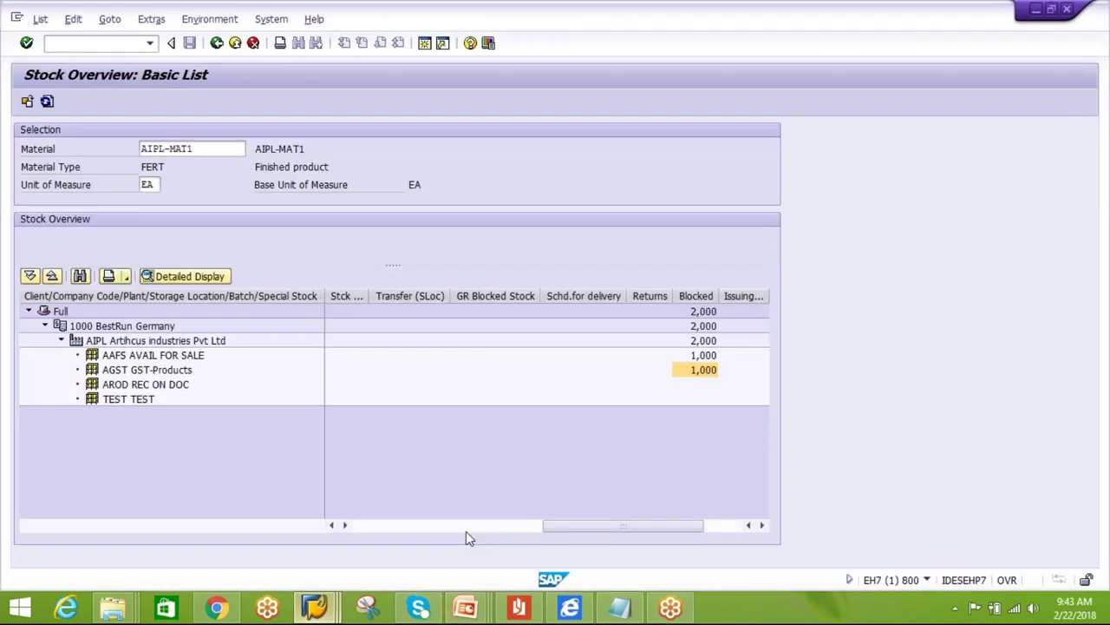
pyautogui.click(47, 102)
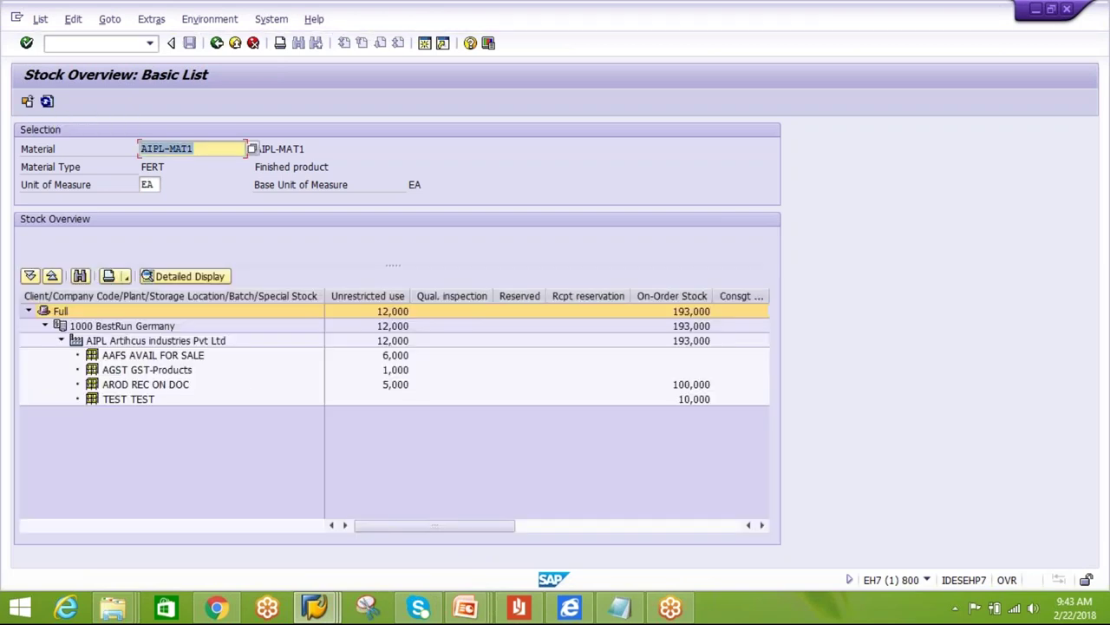
pyautogui.click(193, 356)
pyautogui.click(763, 526)
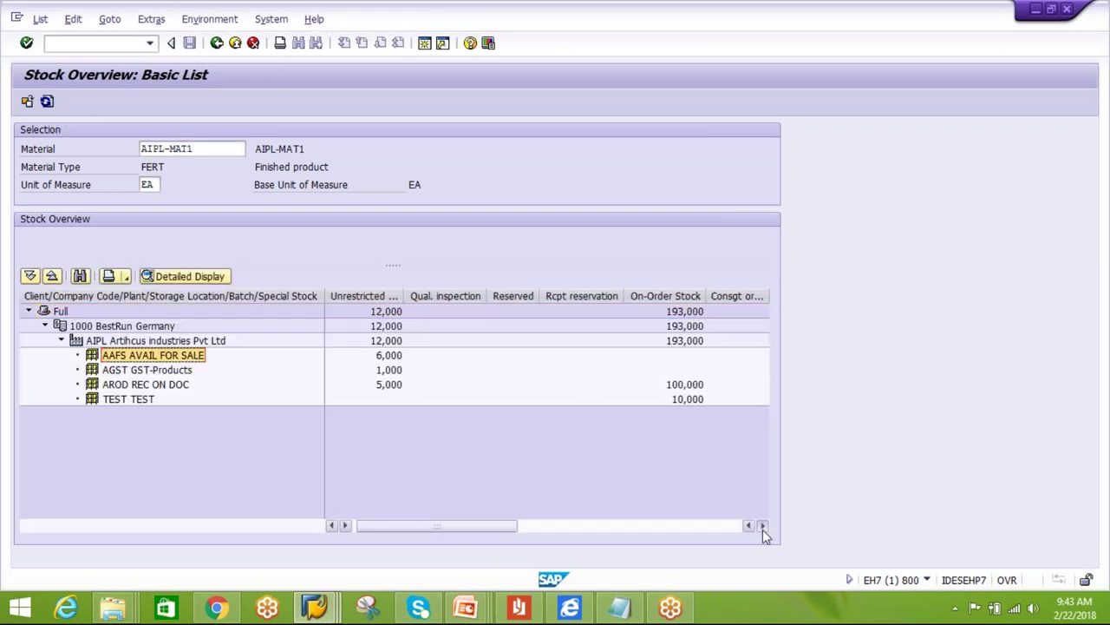
pyautogui.click(763, 525)
pyautogui.click(762, 526)
pyautogui.click(763, 526)
pyautogui.click(762, 525)
pyautogui.click(763, 525)
pyautogui.click(763, 526)
pyautogui.click(762, 526)
pyautogui.click(763, 526)
pyautogui.click(763, 525)
pyautogui.click(762, 526)
pyautogui.click(762, 526)
pyautogui.click(763, 525)
pyautogui.click(762, 526)
pyautogui.click(762, 525)
pyautogui.click(762, 525)
pyautogui.click(762, 525)
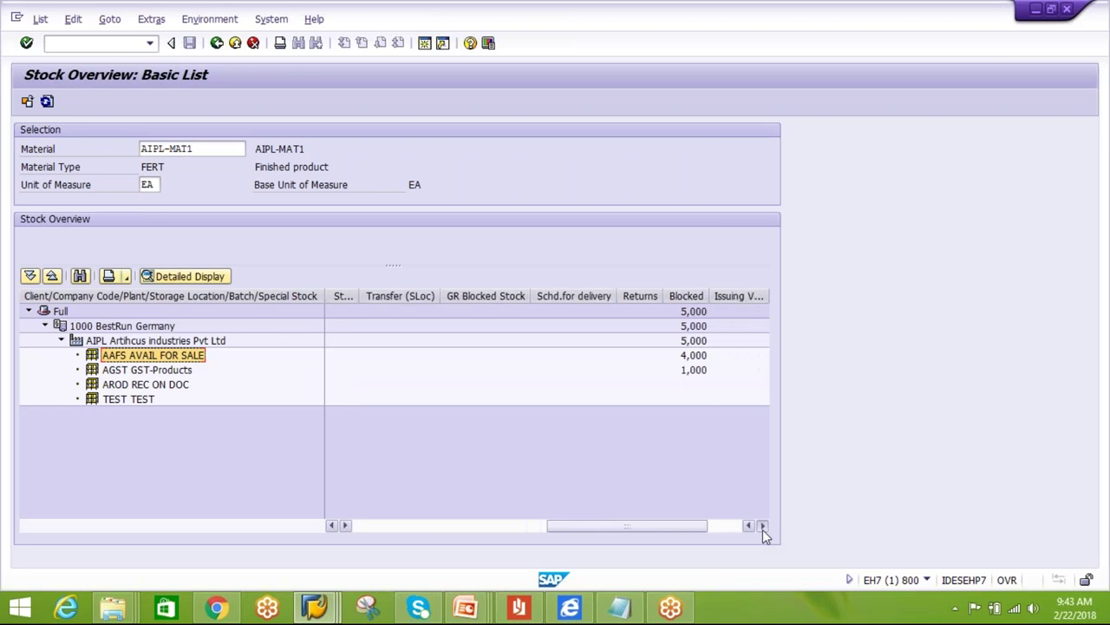
pyautogui.click(762, 525)
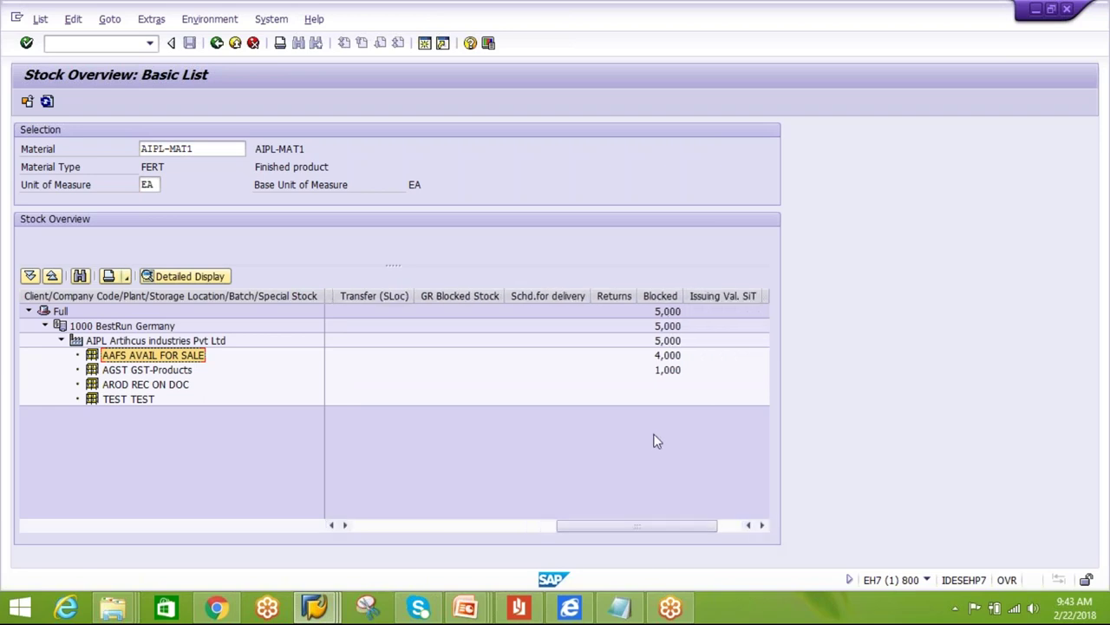
pyautogui.click(668, 356)
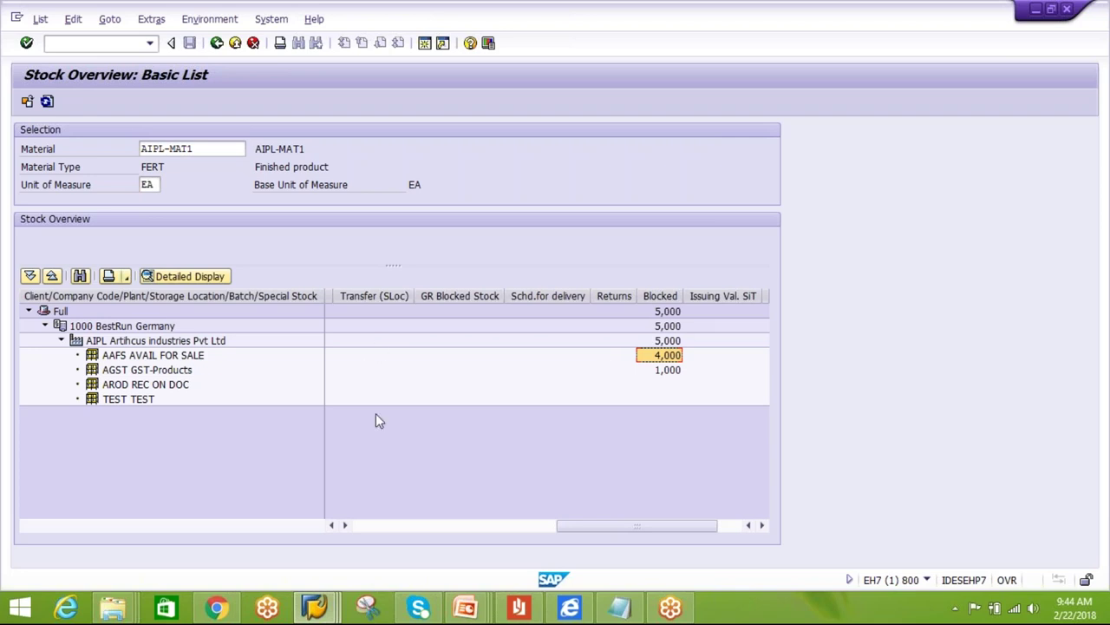
# - Leave the AIPL-MAT1 stock overview and return to the SAP Easy Access screen
pyautogui.click(217, 43)
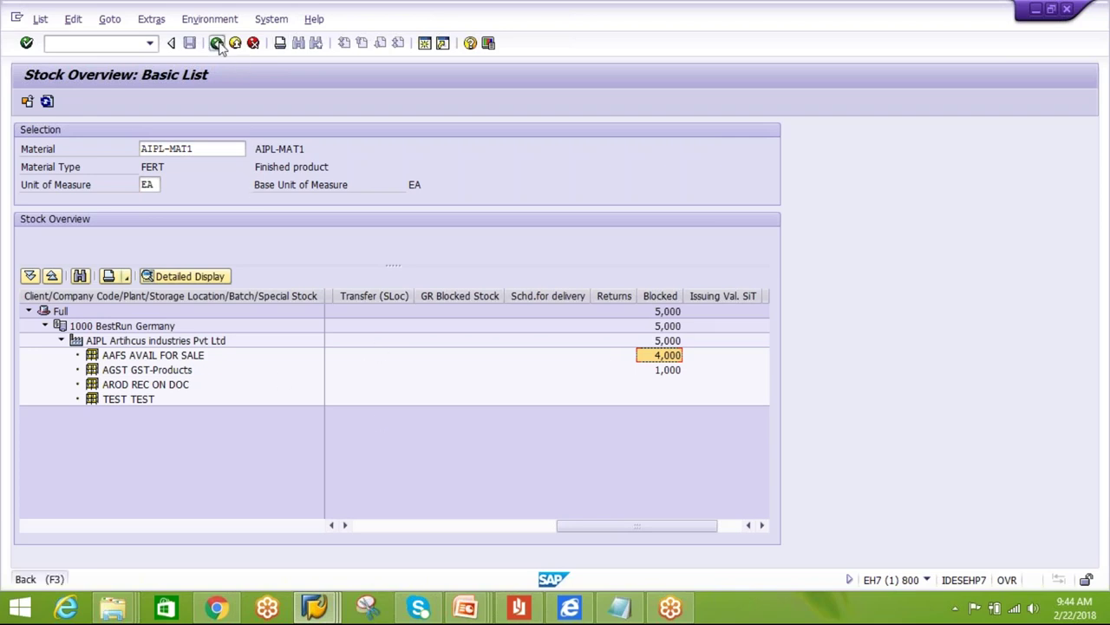
pyautogui.click(217, 43)
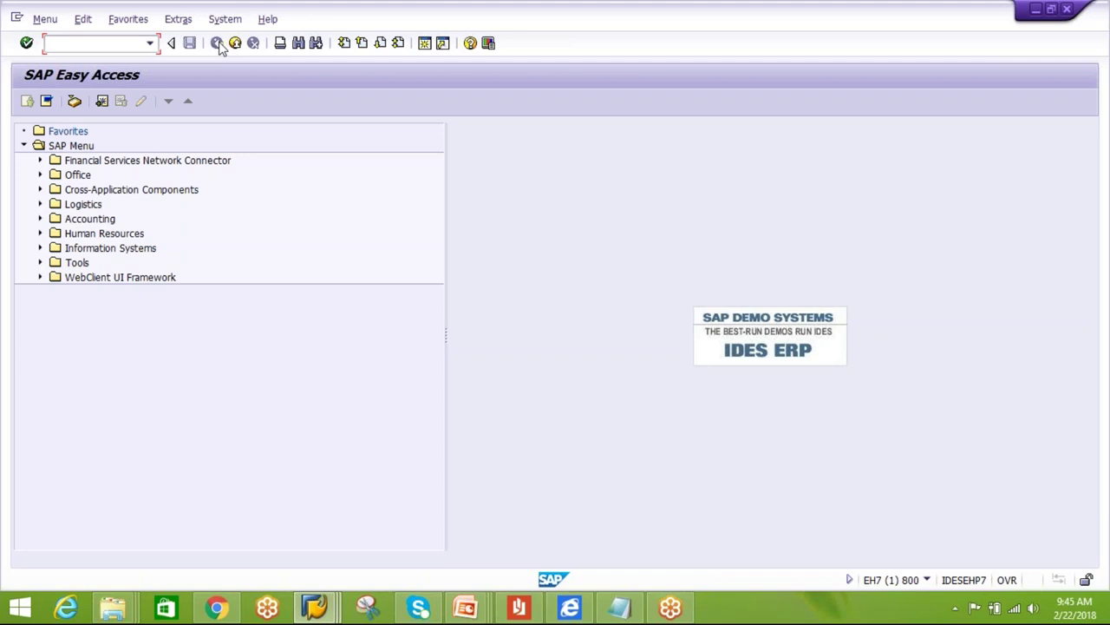
pyautogui.click(300, 199)
pyautogui.click(235, 43)
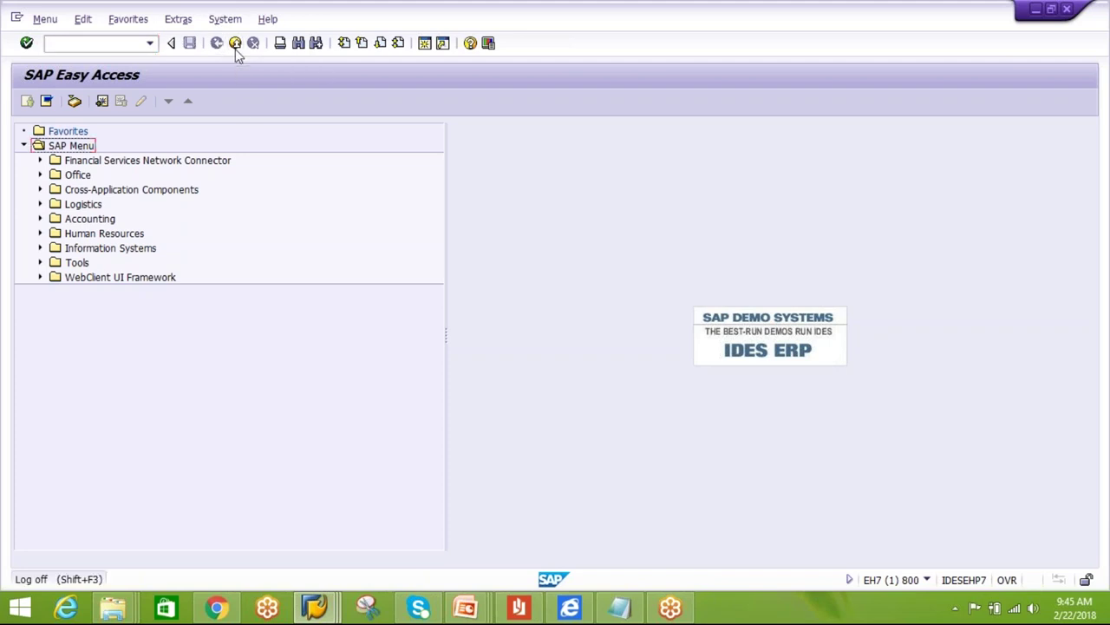
pyautogui.click(227, 300)
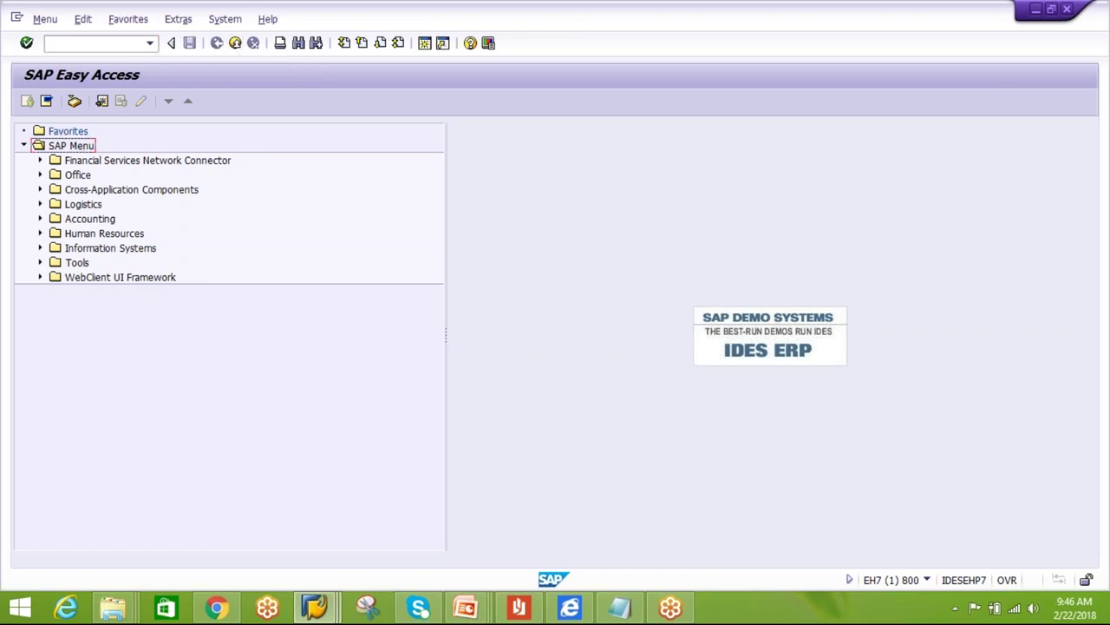
# - Switch to the session with the confirmed SRCP warehouse task and exit it to SAP Easy Access
pyautogui.click(314, 607)
pyautogui.click(236, 537)
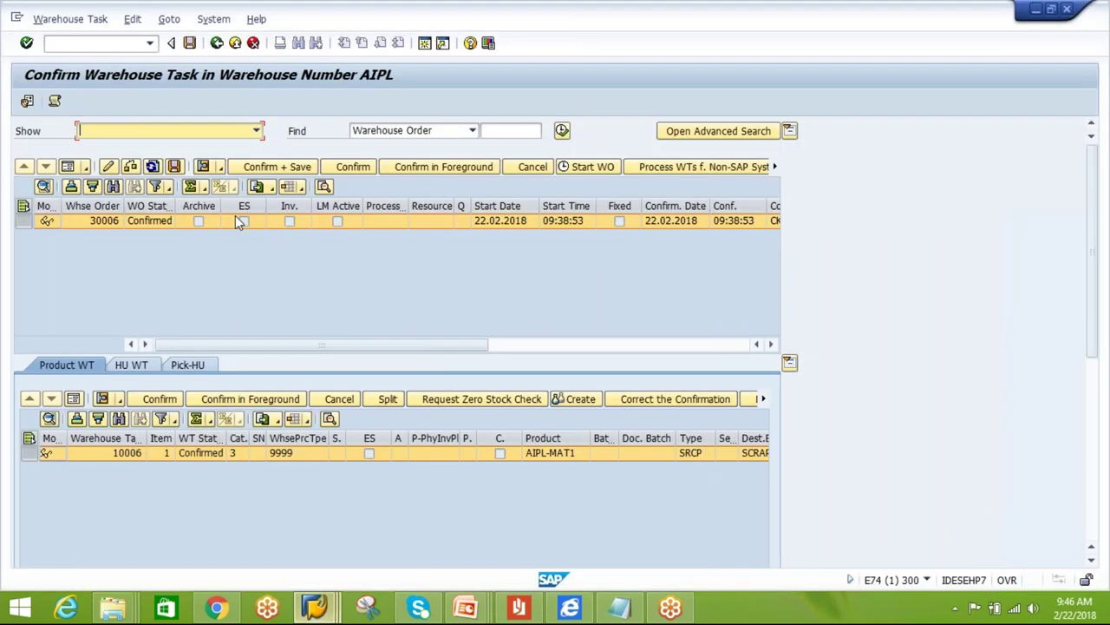
pyautogui.click(217, 45)
pyautogui.click(218, 45)
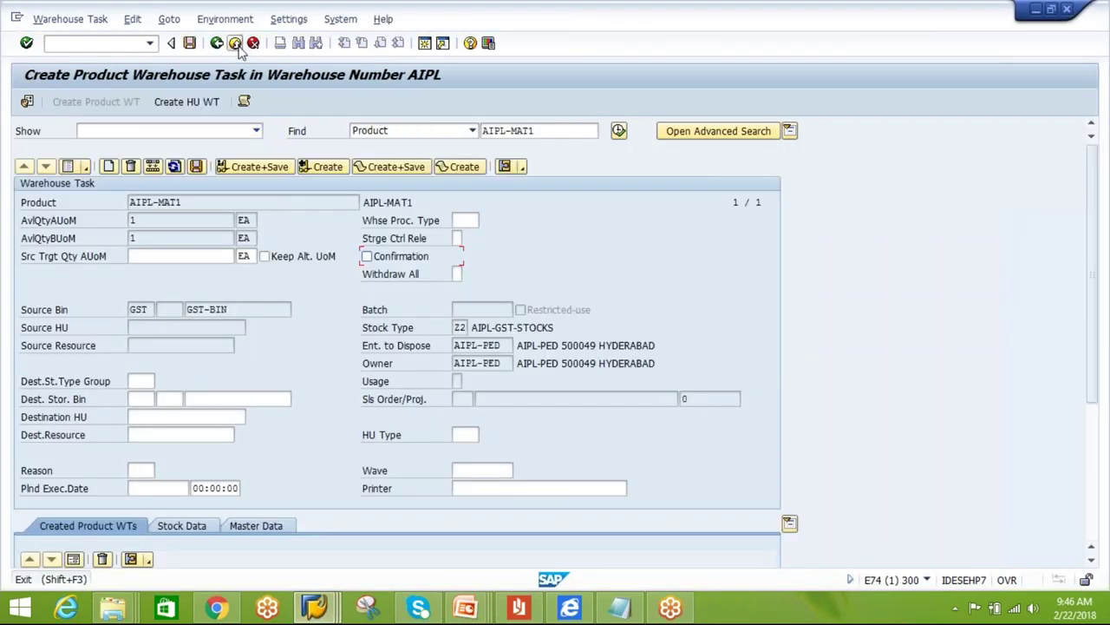
pyautogui.click(236, 45)
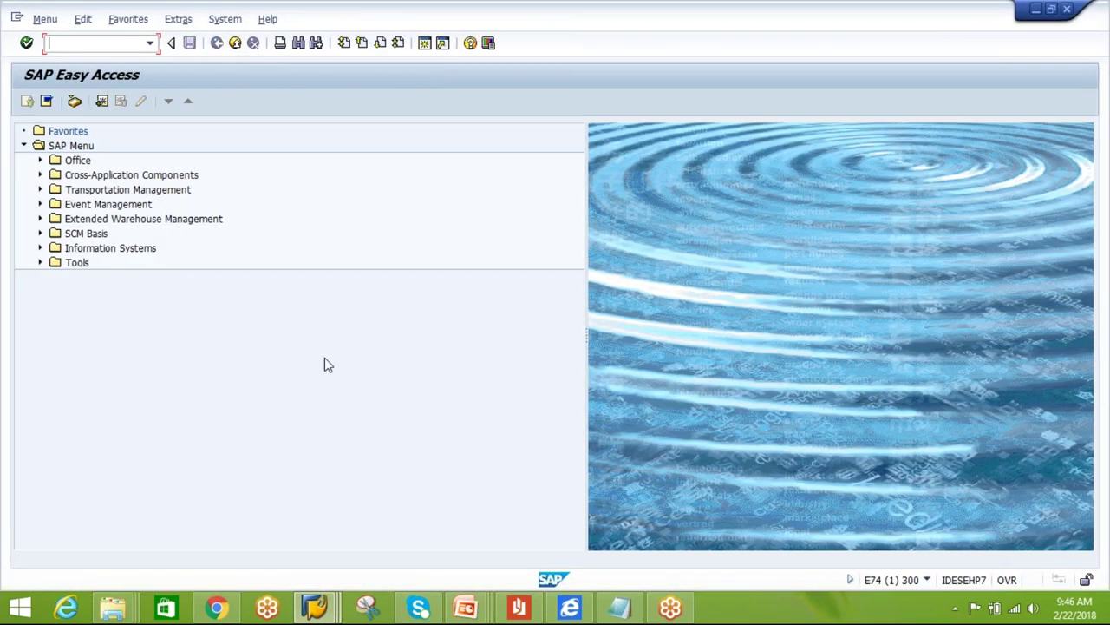
# - Switch to the session with the confirmed BLCK warehouse task and exit it to SAP Easy Access
pyautogui.click(314, 607)
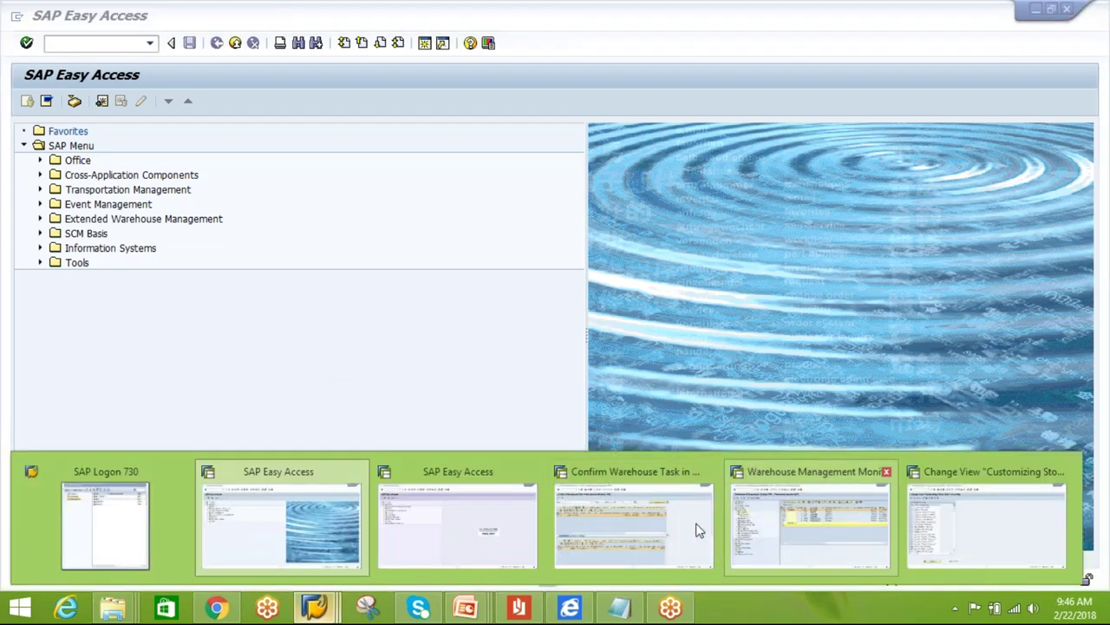
pyautogui.click(669, 537)
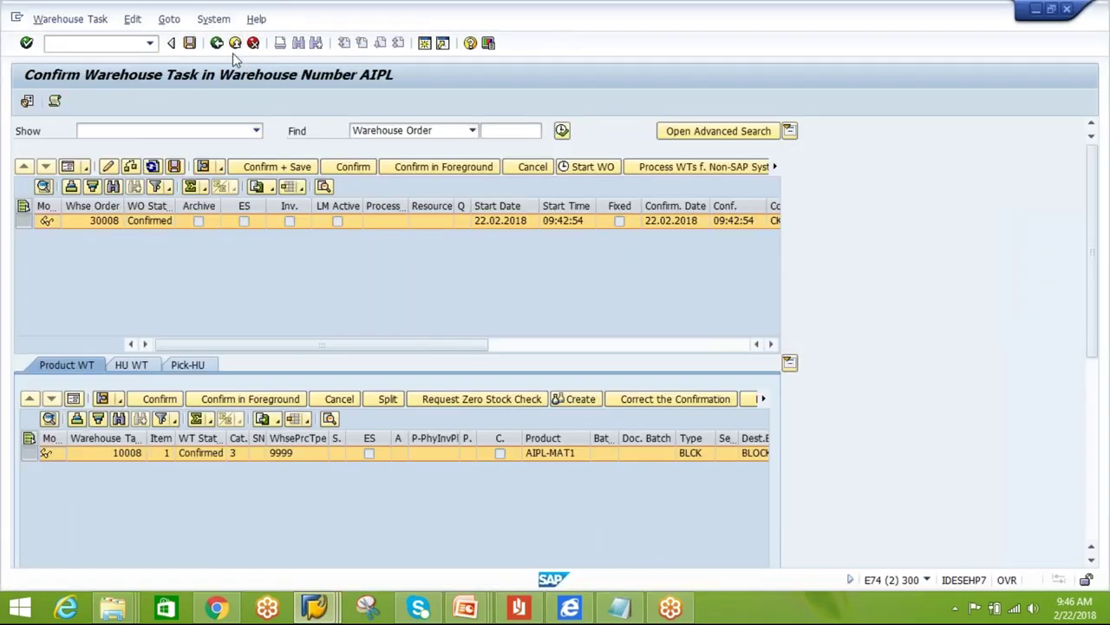
pyautogui.click(234, 50)
pyautogui.click(234, 51)
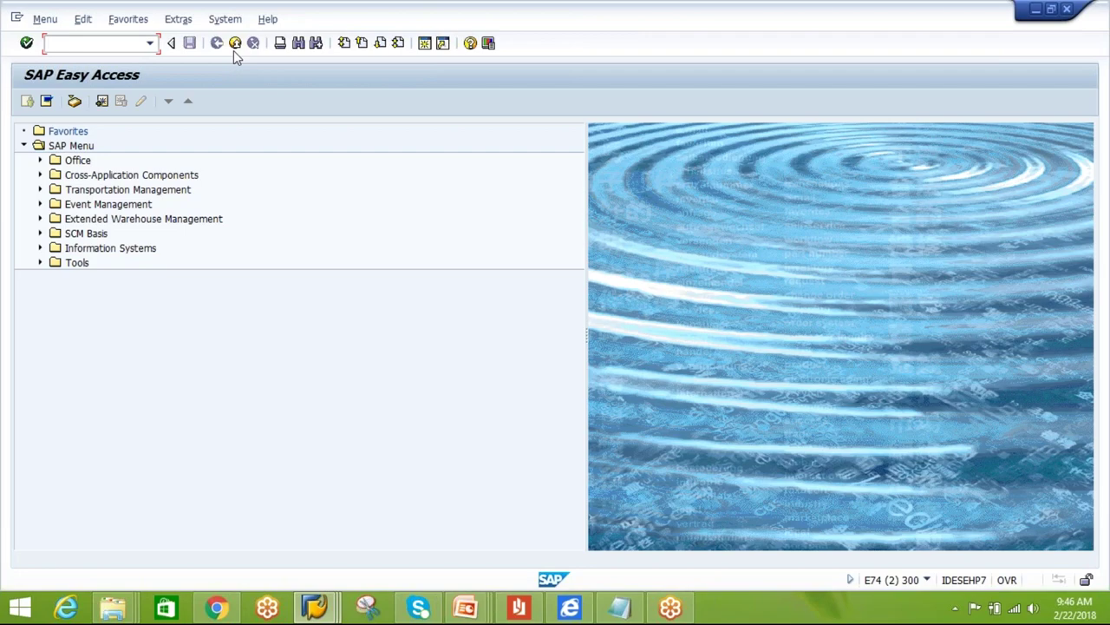
# - Switch to the Warehouse Management Monitor session and exit it to SAP Easy Access
pyautogui.click(314, 607)
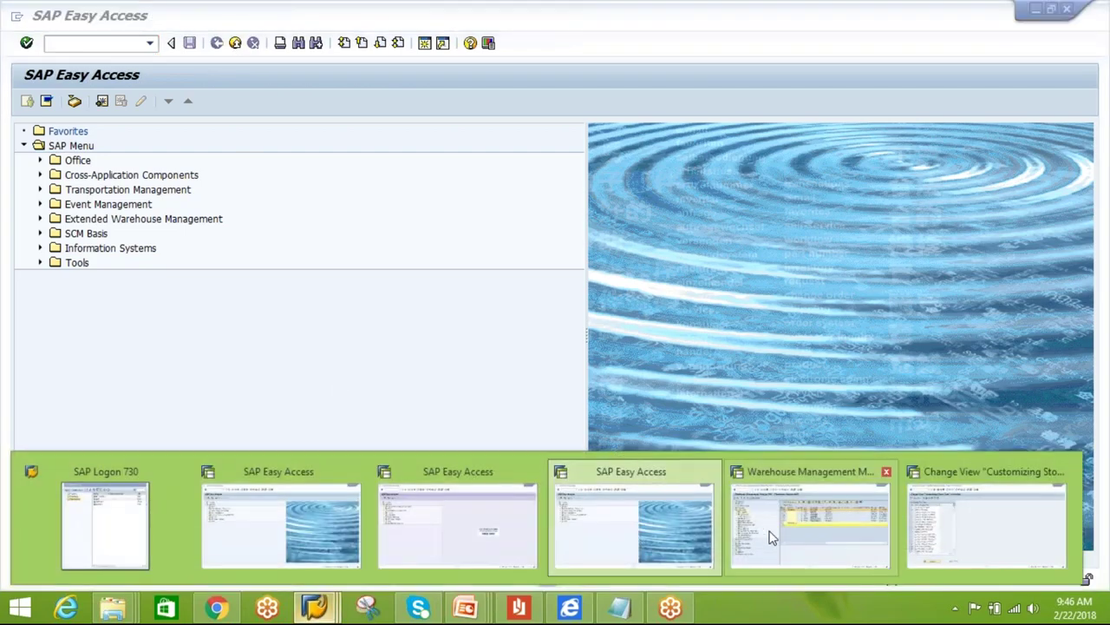
pyautogui.click(768, 531)
pyautogui.click(252, 44)
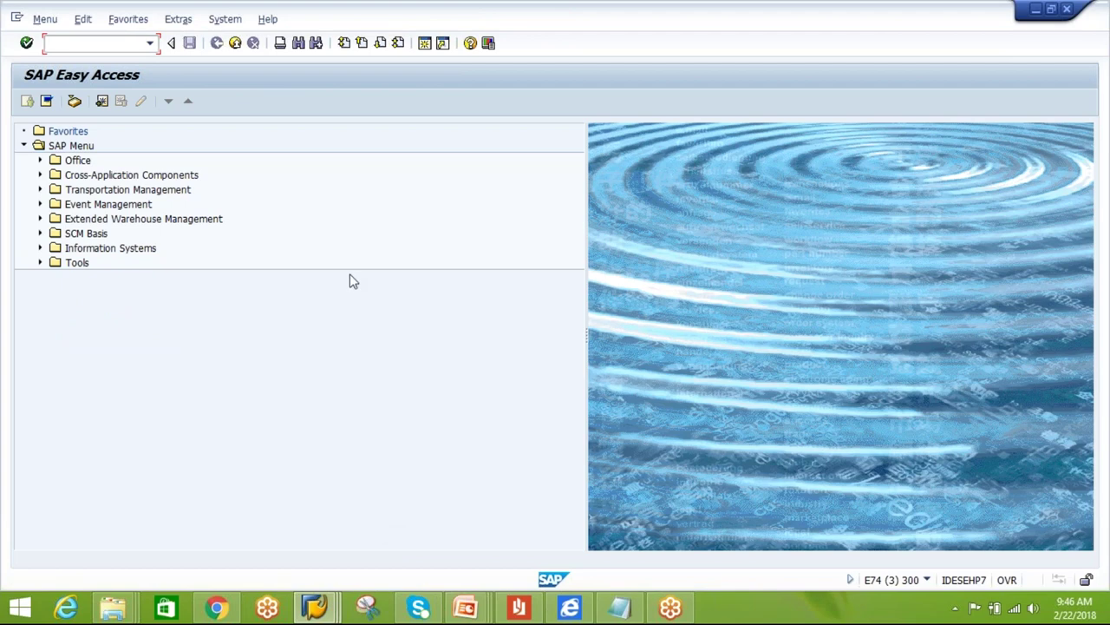
# - Switch to the Notepad notes and add the line "QM---ECC" below /scwm/adprod, separated by a blank line
pyautogui.click(619, 607)
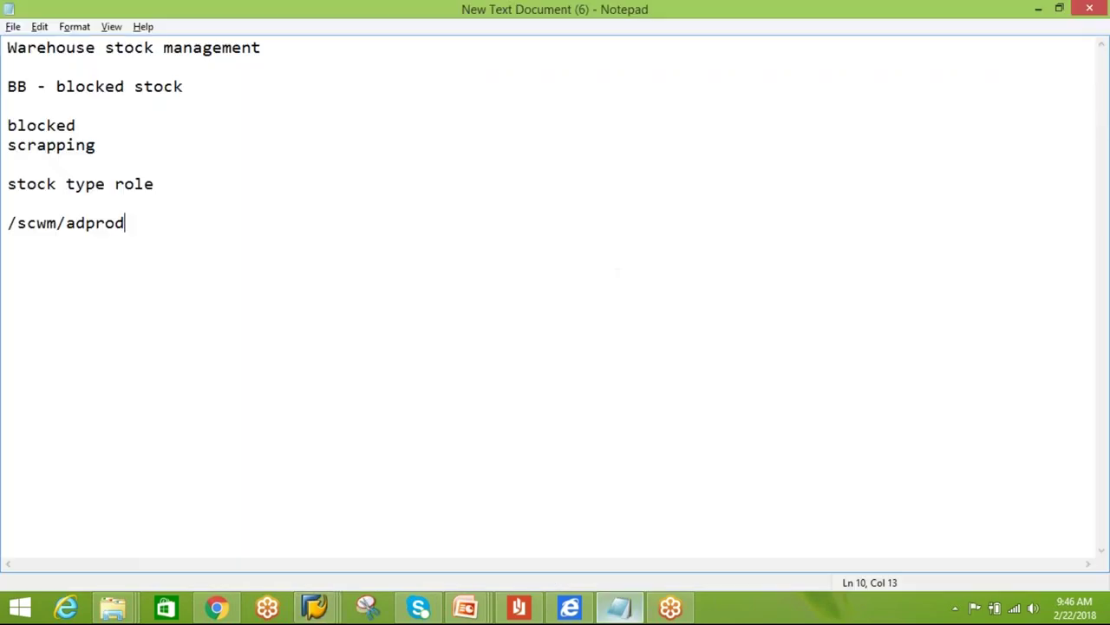
pyautogui.press('Return')
pyautogui.press('Return')
pyautogui.write('QM---ECC')
pyautogui.press('Return')
pyautogui.press('Return')
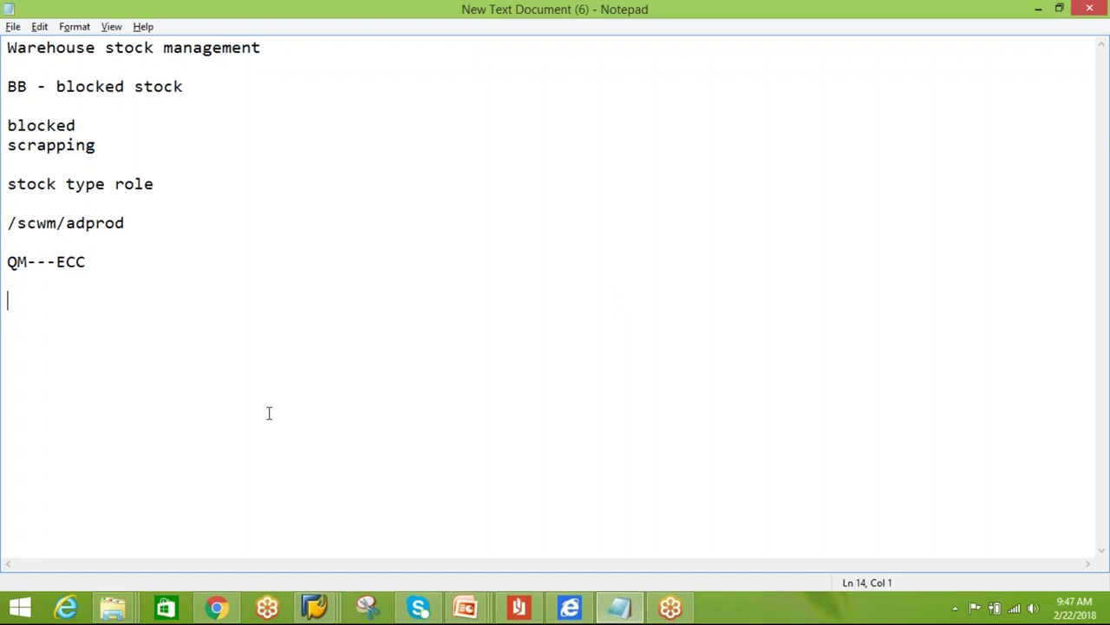
# - Switch back to the first E74 SAP session, run transaction spro and display the SAP Reference IMG
pyautogui.moveTo(314, 608)
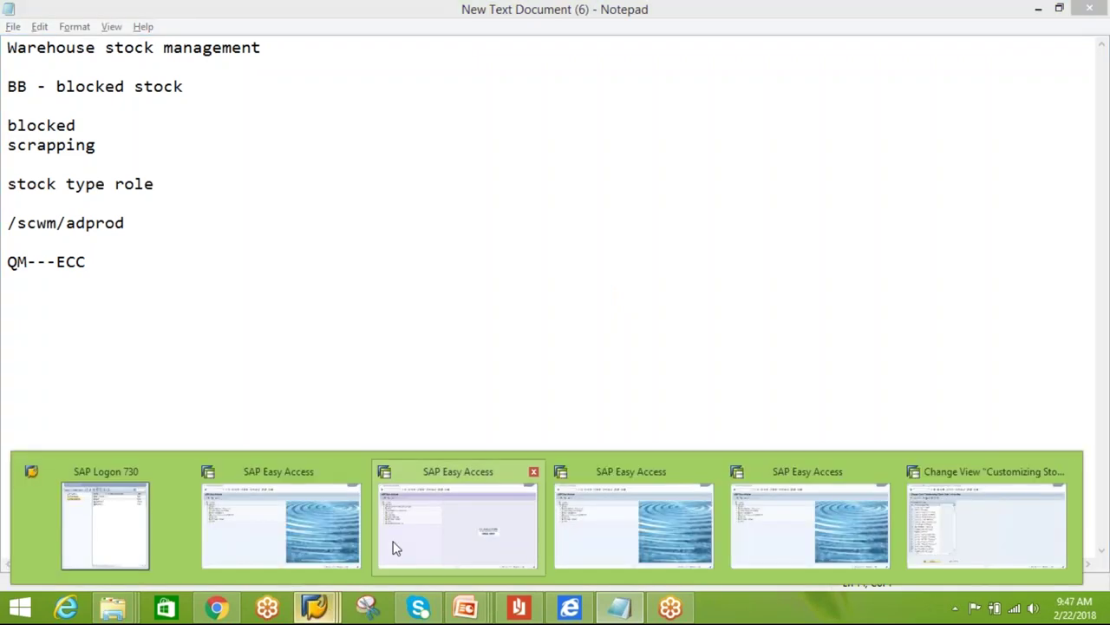
pyautogui.click(336, 536)
pyautogui.write('spro')
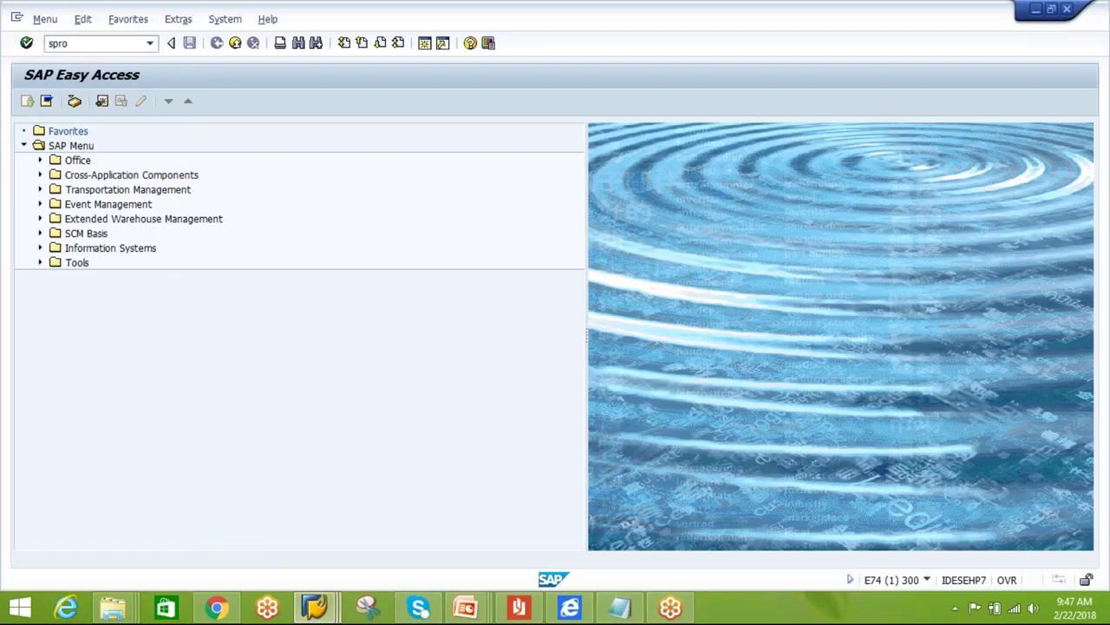
pyautogui.press('Return')
pyautogui.click(118, 102)
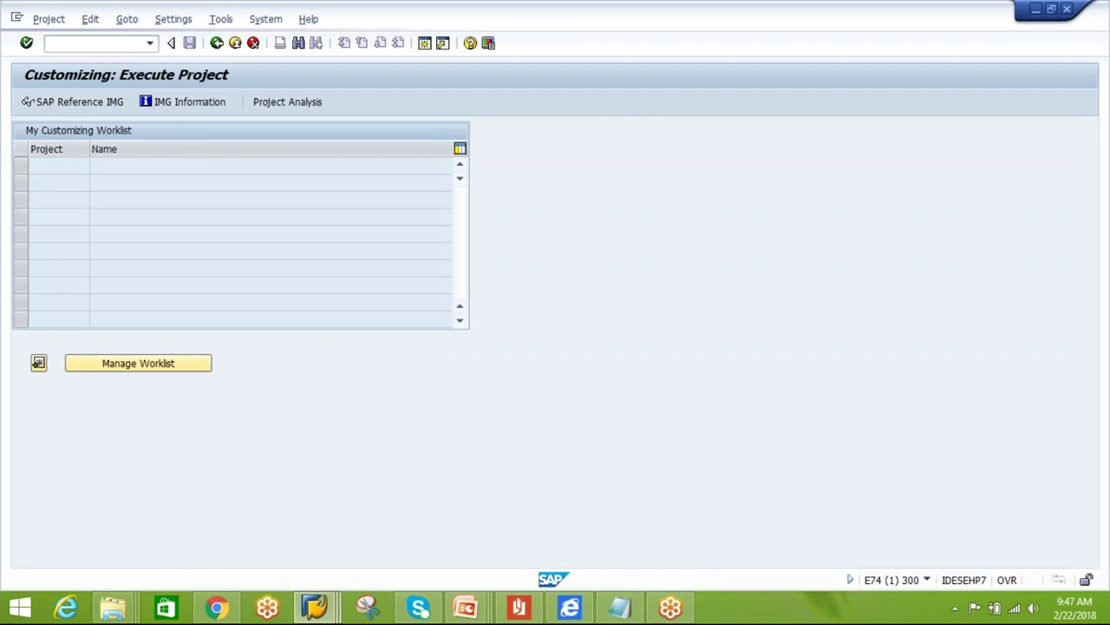
# - Open the Configure Stock Type activity of Configure Availability Group for Putaway, under Extended Warehouse Management's Goods Receipt Process
pyautogui.click(39, 233)
pyautogui.click(55, 249)
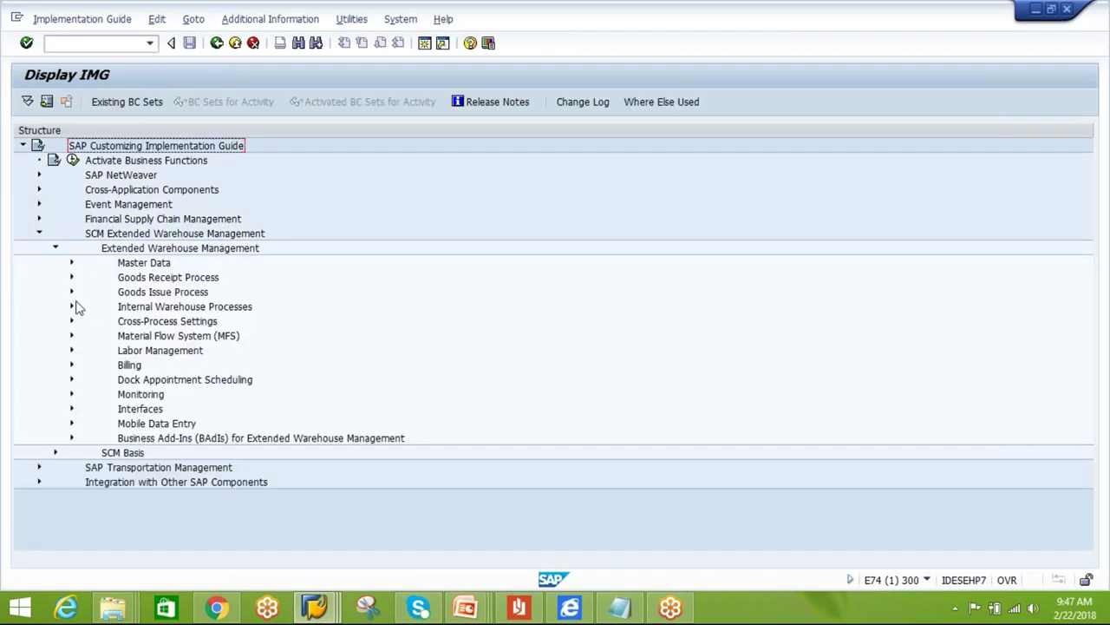
pyautogui.click(73, 278)
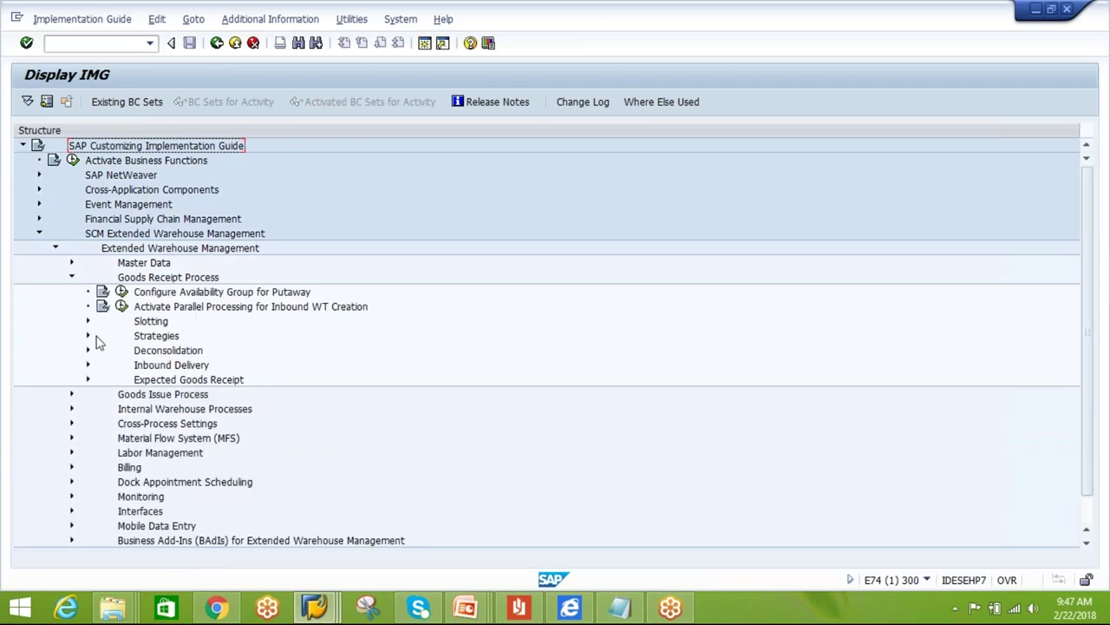
pyautogui.click(120, 292)
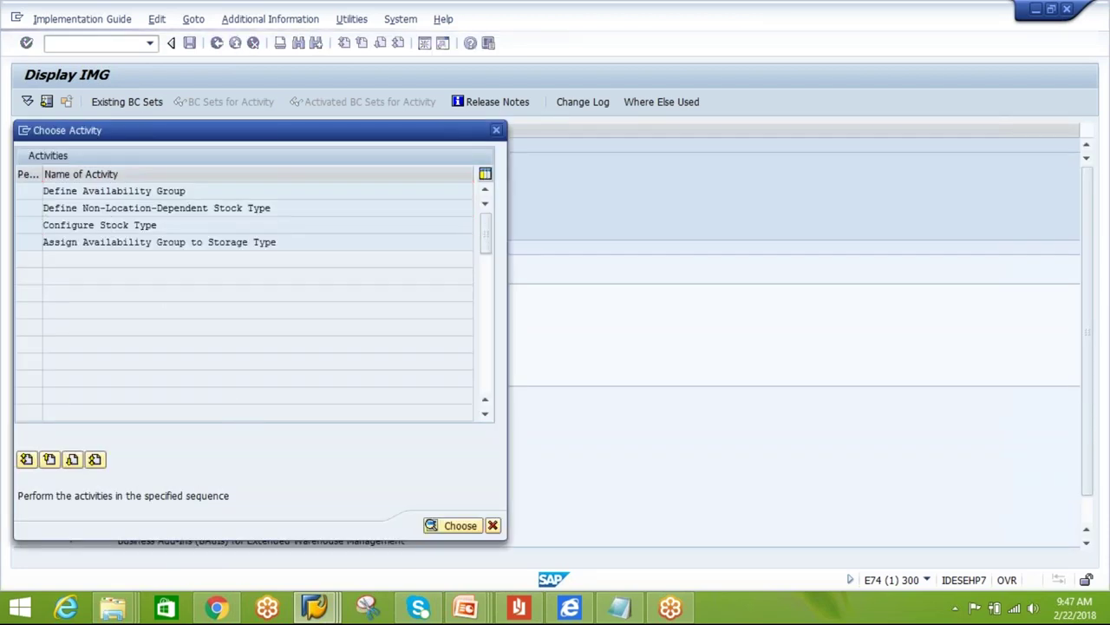
pyautogui.doubleClick(105, 225)
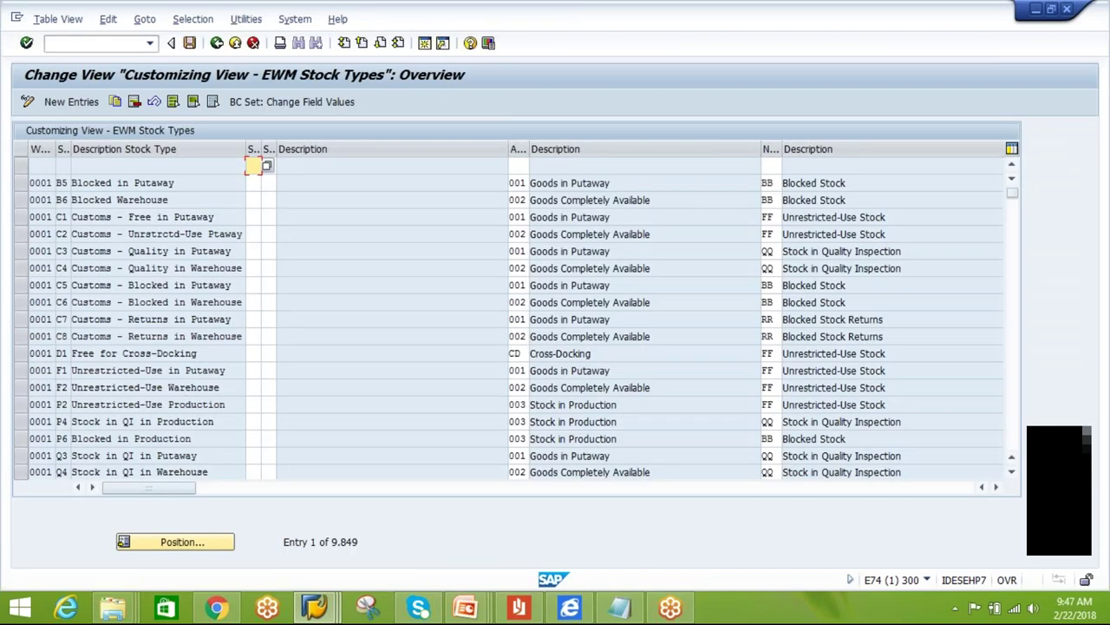
# - Filter the EWM Stock Types customizing view by contents so that only entries with Warehouse Number AIPL are listed
pyautogui.click(192, 20)
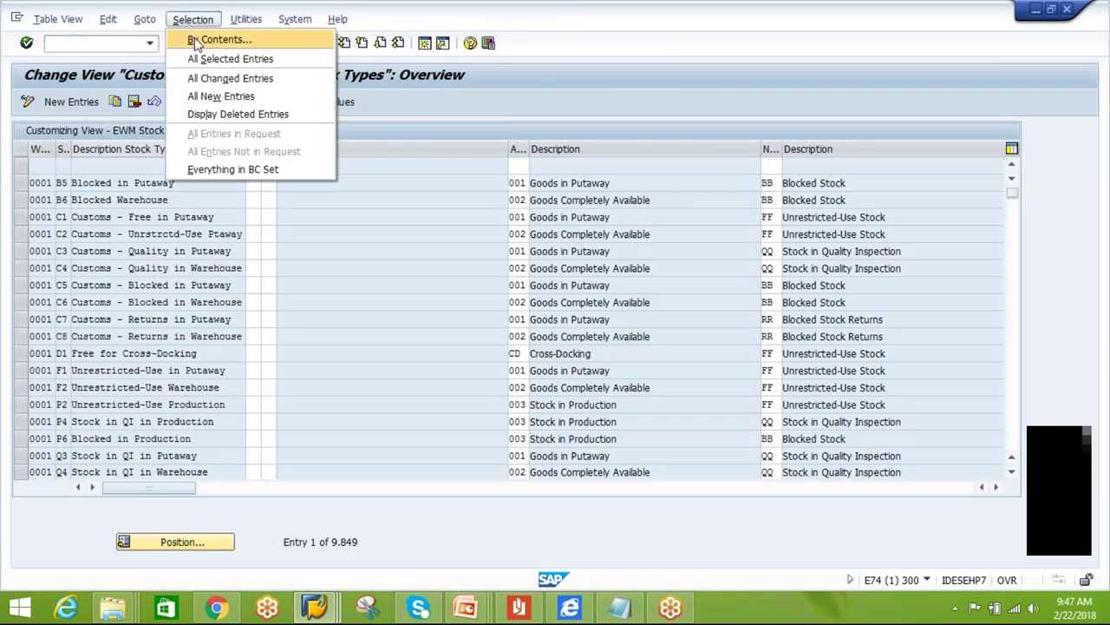
pyautogui.click(192, 39)
pyautogui.scroll(-2, 275, 351)
pyautogui.click(49, 329)
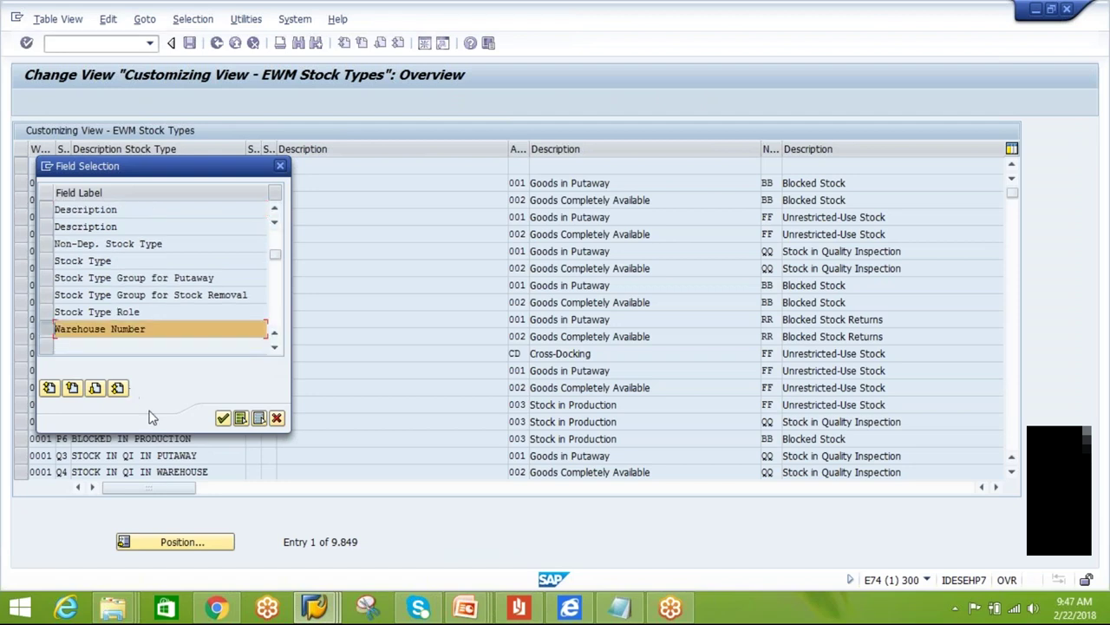
pyautogui.click(223, 418)
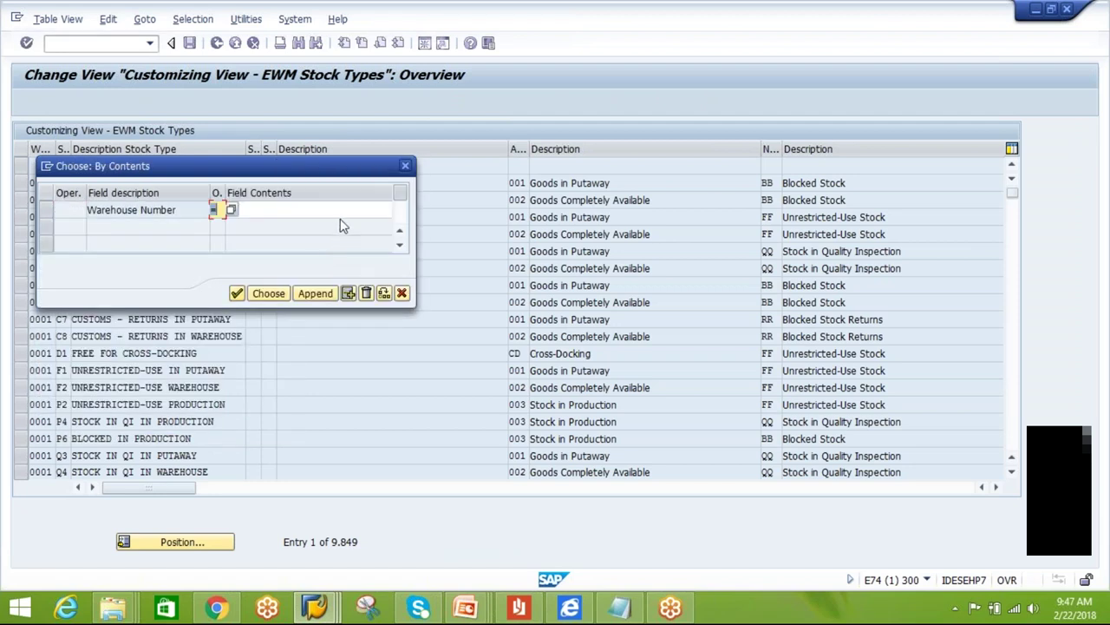
pyautogui.click(334, 210)
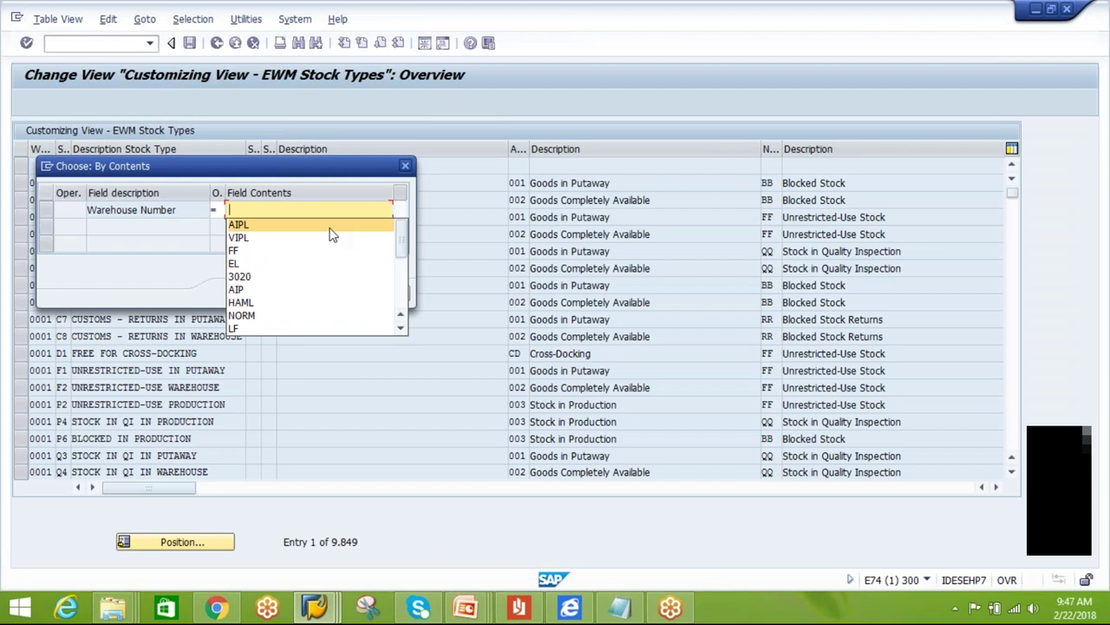
pyautogui.click(330, 227)
pyautogui.click(268, 294)
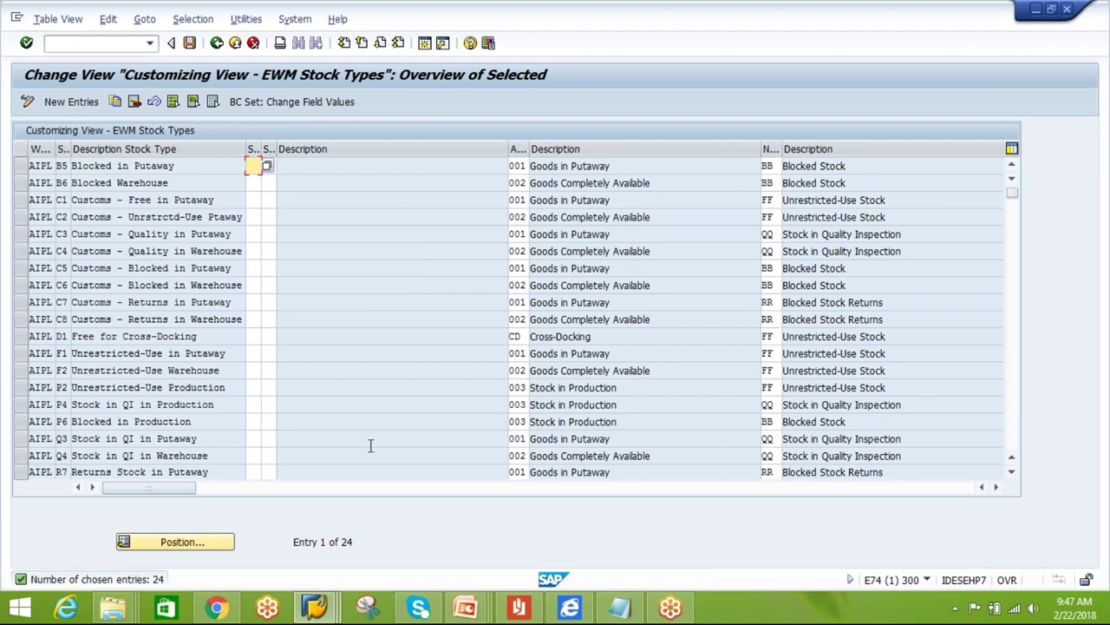
# - Examine the AIPL stock types Q3 (Stock in QI in Putaway) and F1 (Unrestricted-Use in Putaway), highlighting the Q3 row
pyautogui.click(37, 438)
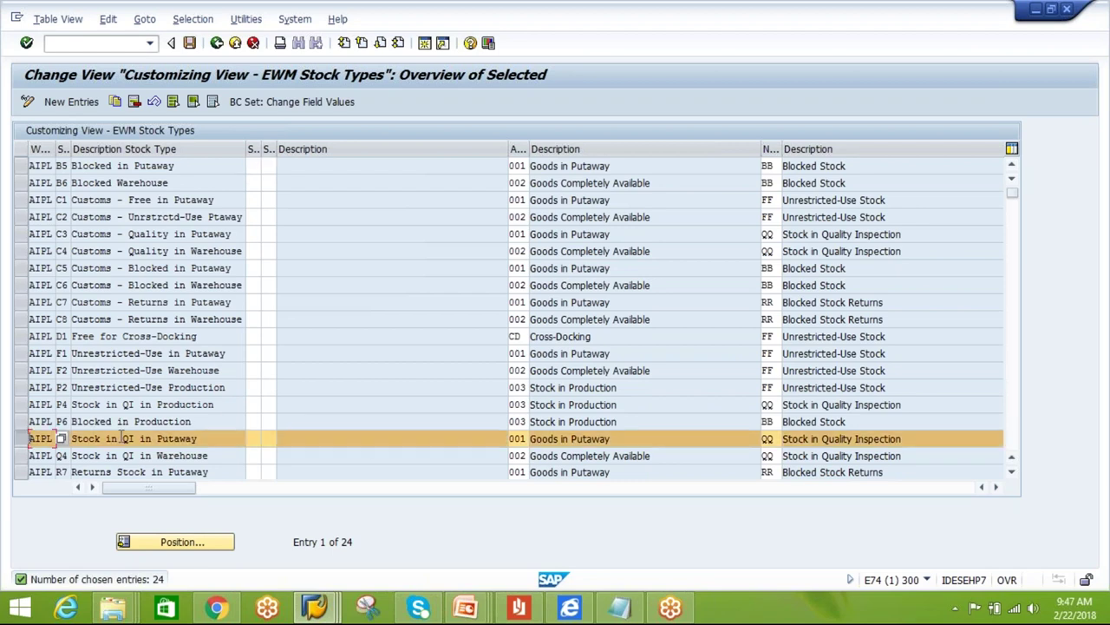
pyautogui.click(89, 439)
pyautogui.click(70, 437)
pyautogui.click(65, 354)
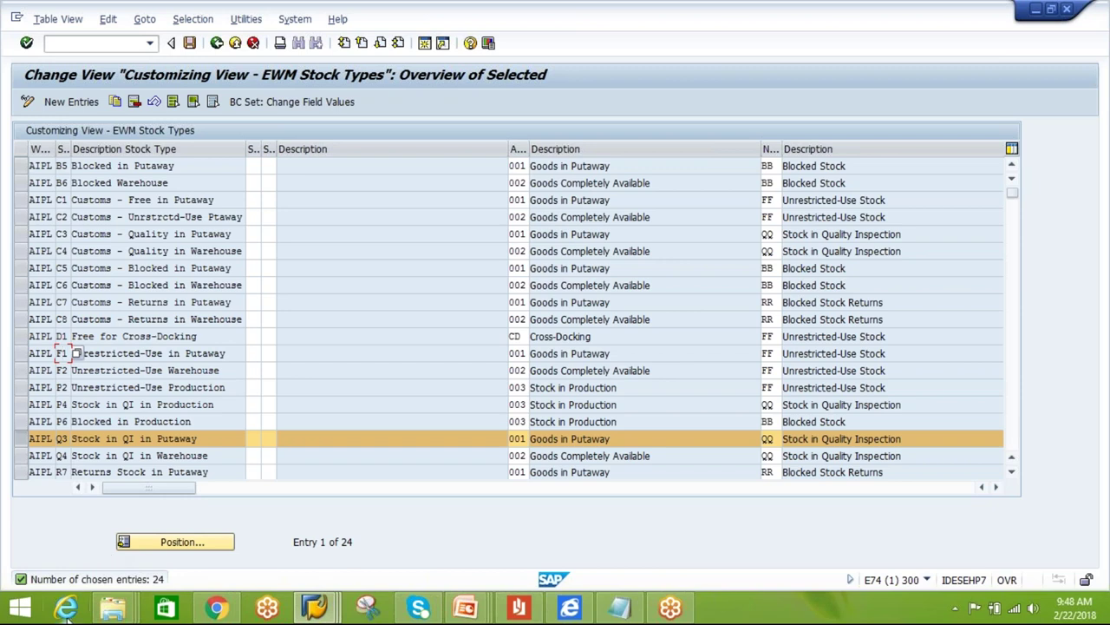
pyautogui.click(22, 440)
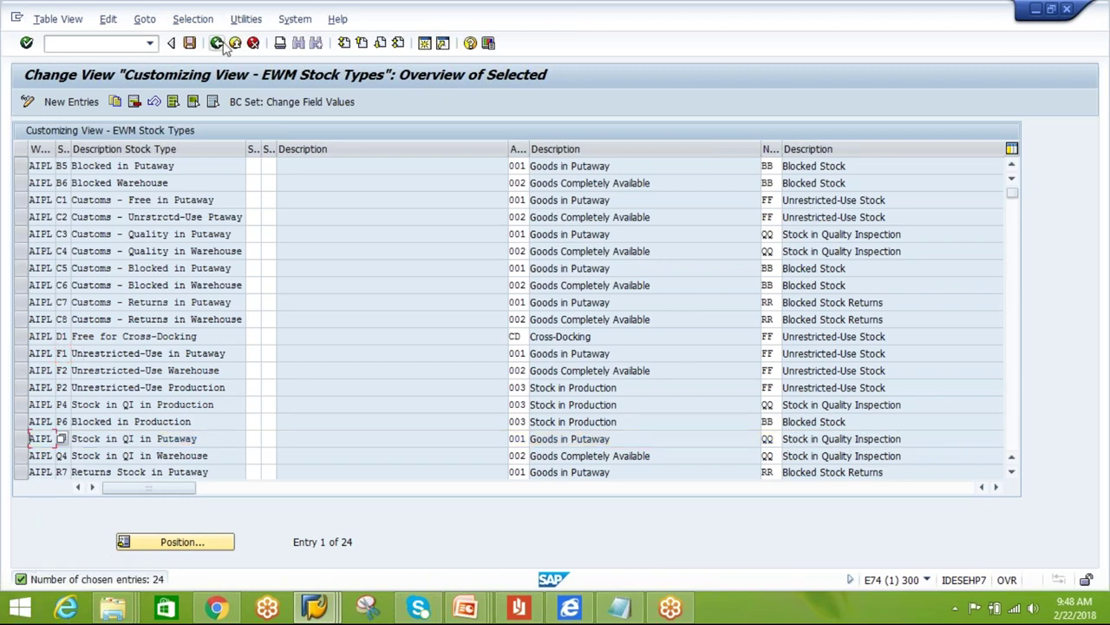
pyautogui.click(21, 439)
pyautogui.click(145, 440)
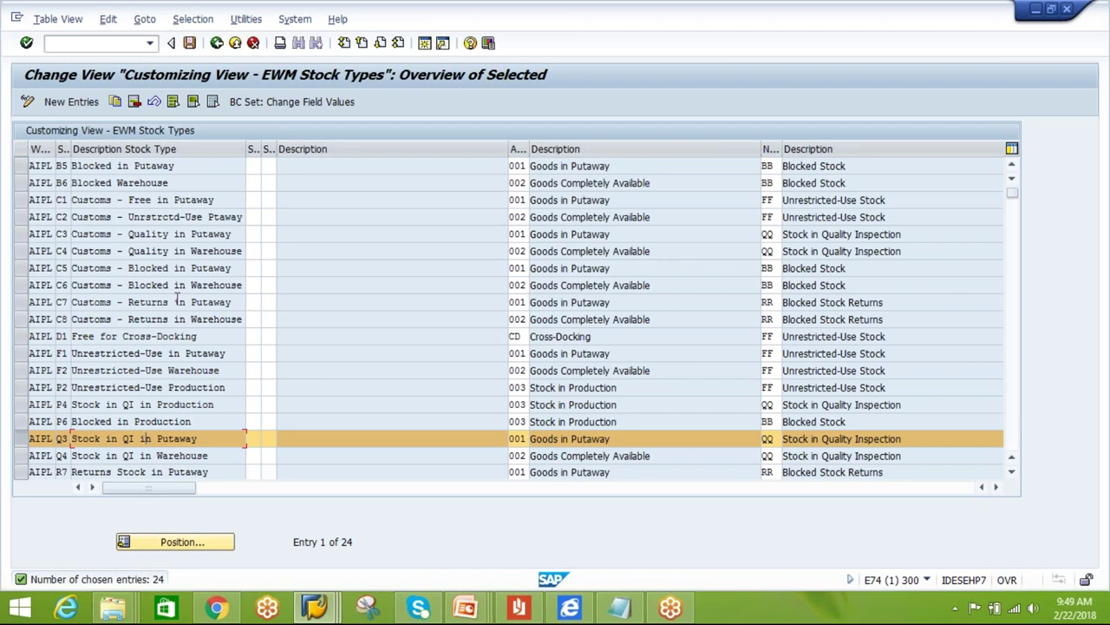
# - Leave the stock type customizing and the activity selection, and exit the IMG to SAP Easy Access
pyautogui.click(219, 44)
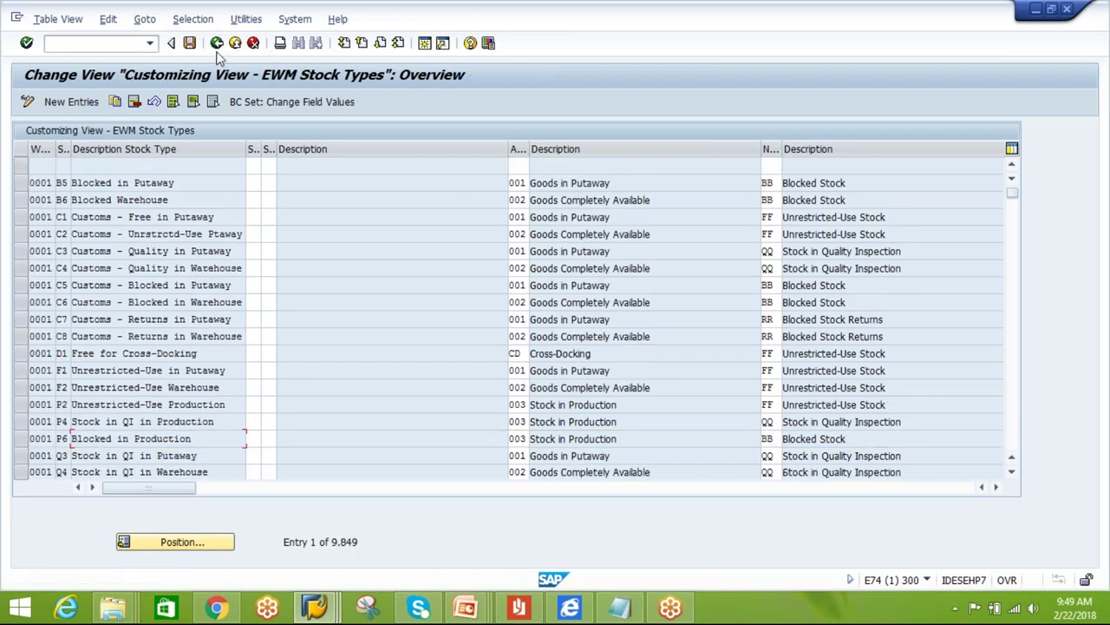
pyautogui.click(218, 46)
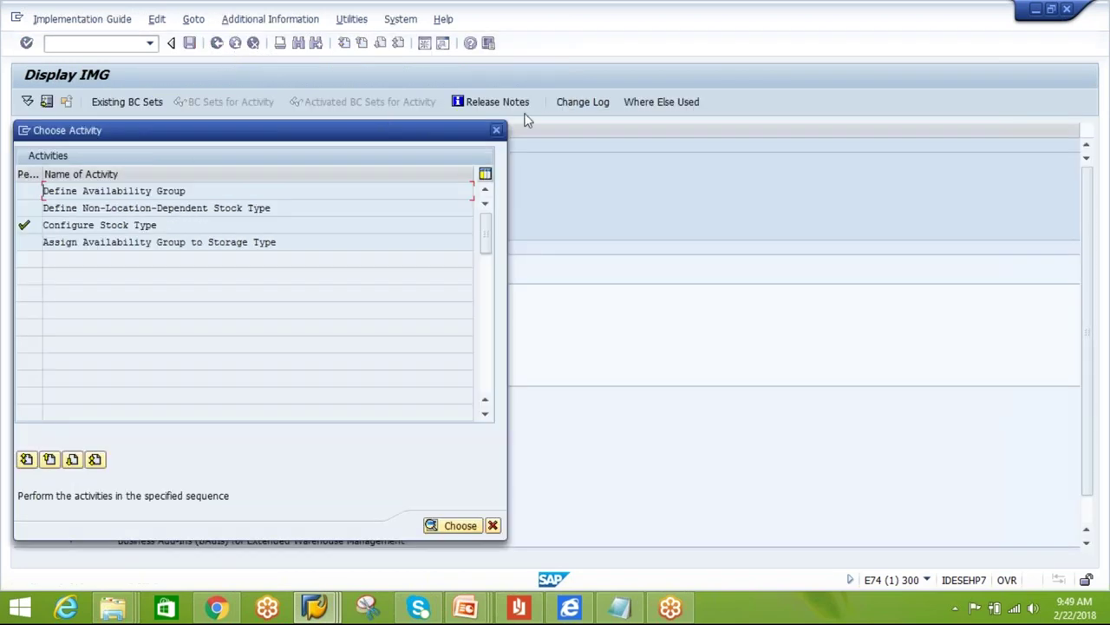
pyautogui.click(496, 131)
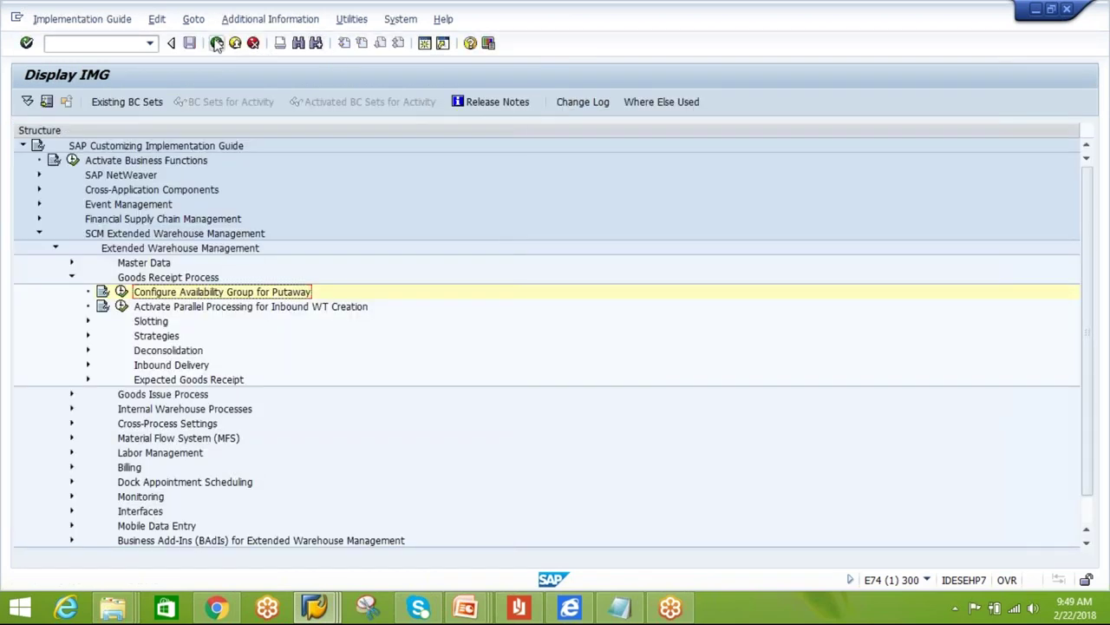
pyautogui.click(218, 43)
pyautogui.click(217, 42)
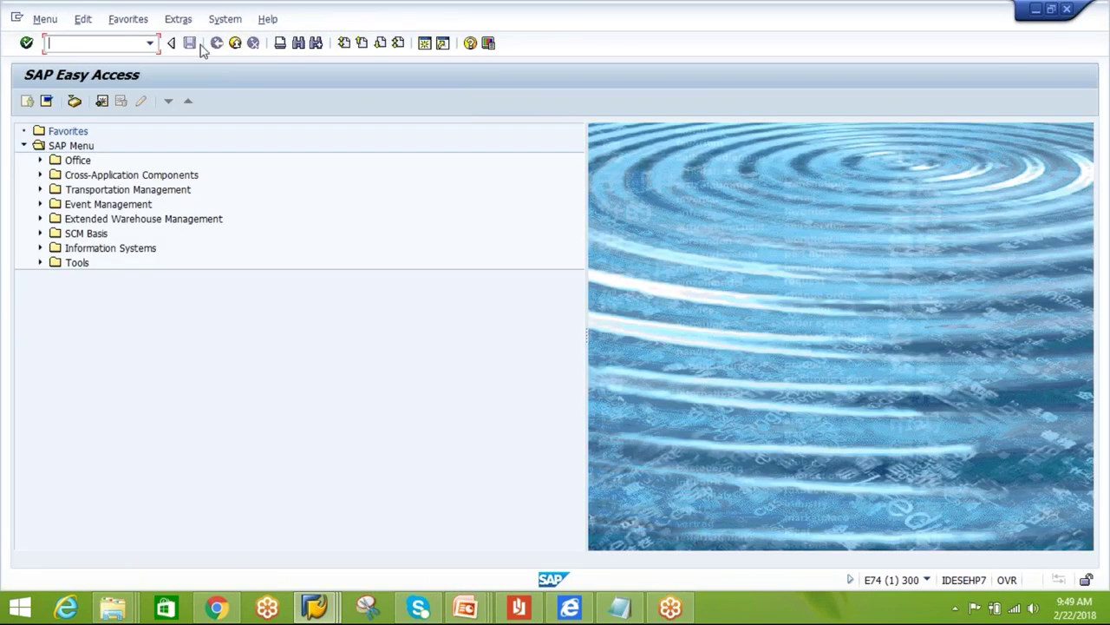
# - Run transaction /n/scwm/post and find the stock of product AIPL-MAT1 for a posting change
pyautogui.write('/n/scwm/post')
pyautogui.press('Return')
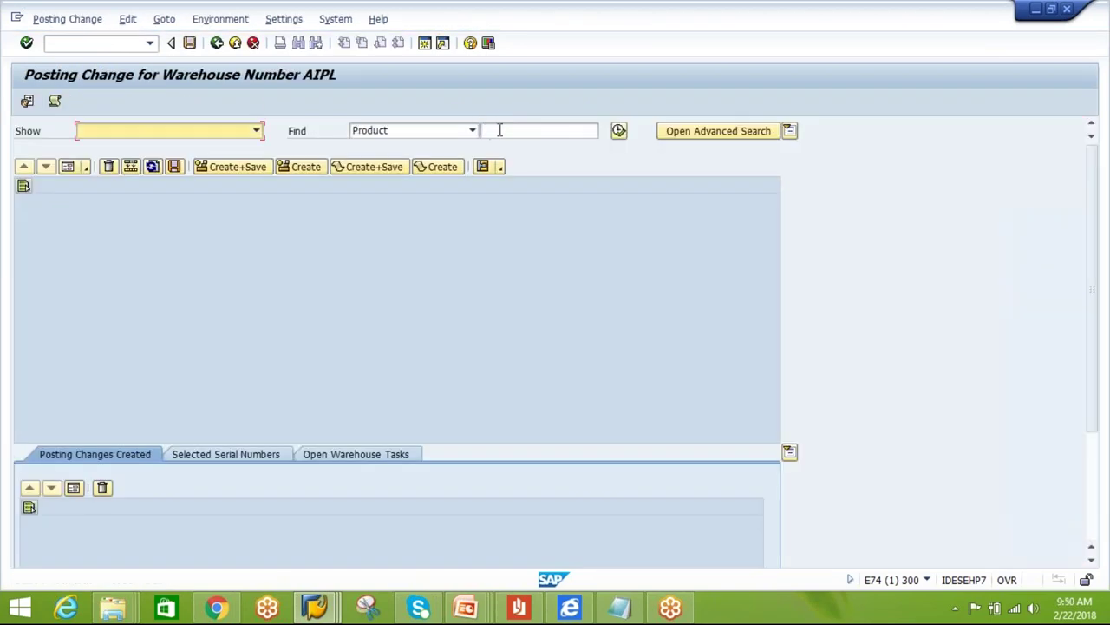
pyautogui.click(498, 130)
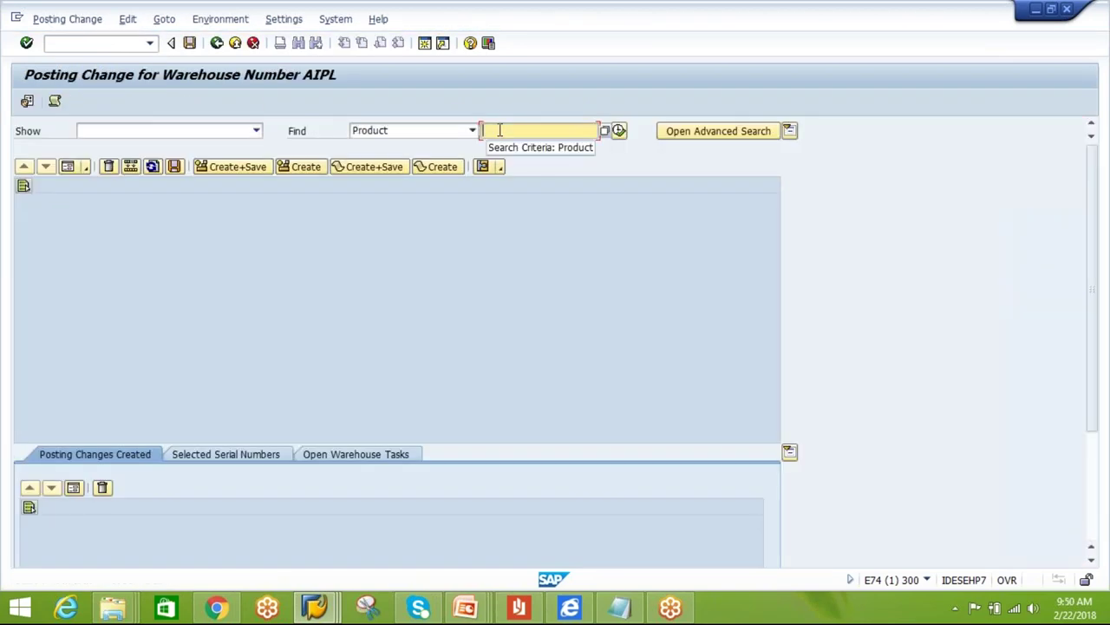
pyautogui.write('AIPL-MAT1')
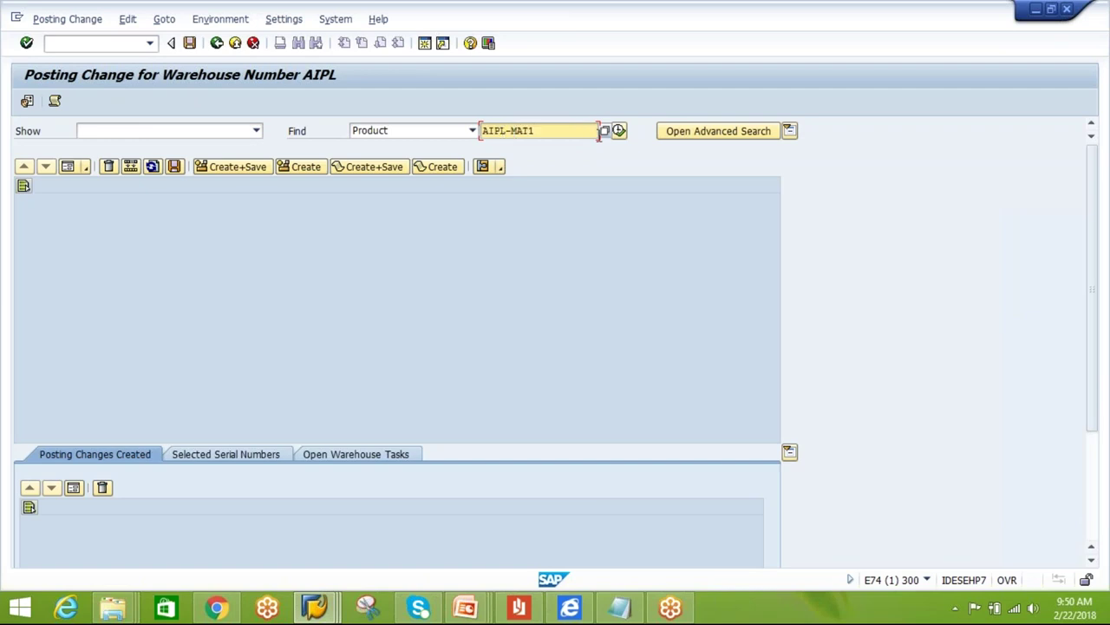
pyautogui.click(613, 132)
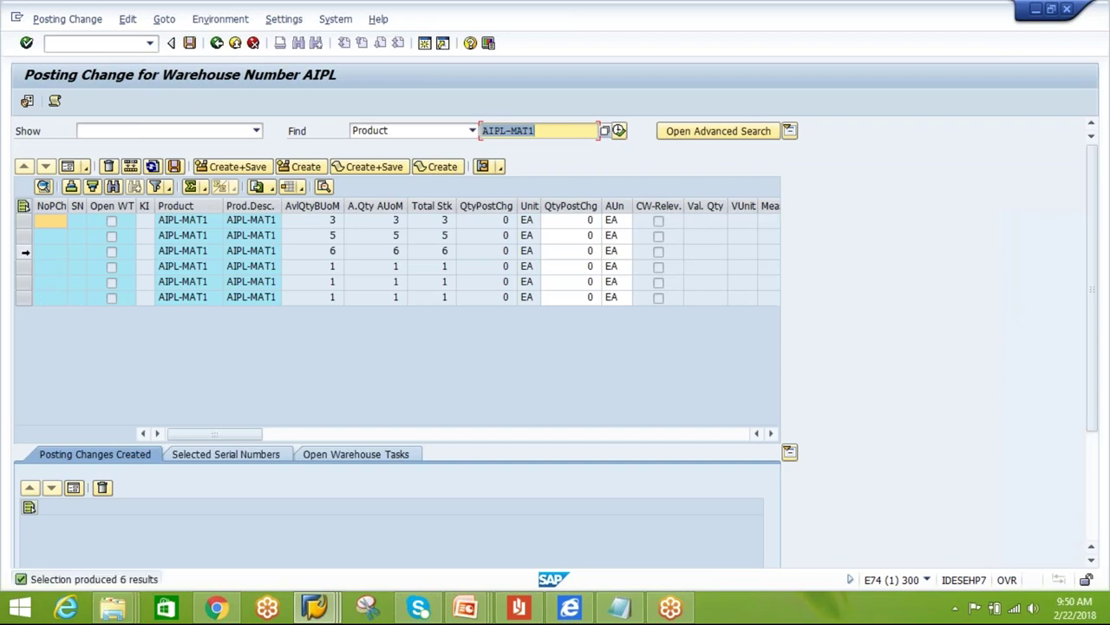
# - Open the form view of the AIPL-MAT1 stock in bin SLOW-01-01-02 and set the posting change quantity to 1 EA
pyautogui.click(23, 250)
pyautogui.click(68, 166)
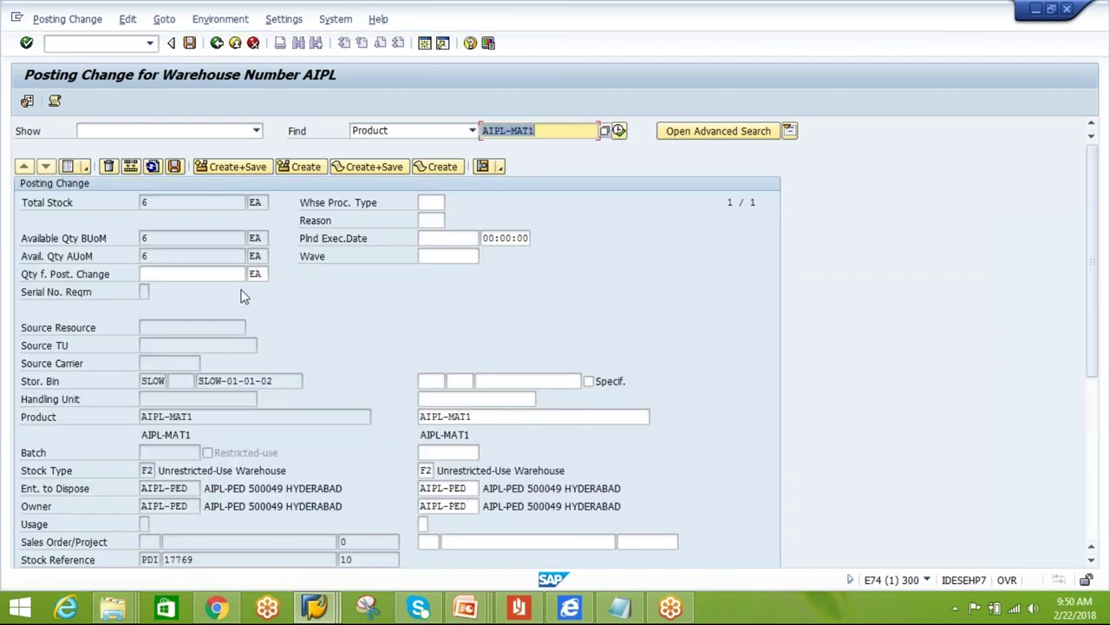
pyautogui.click(282, 382)
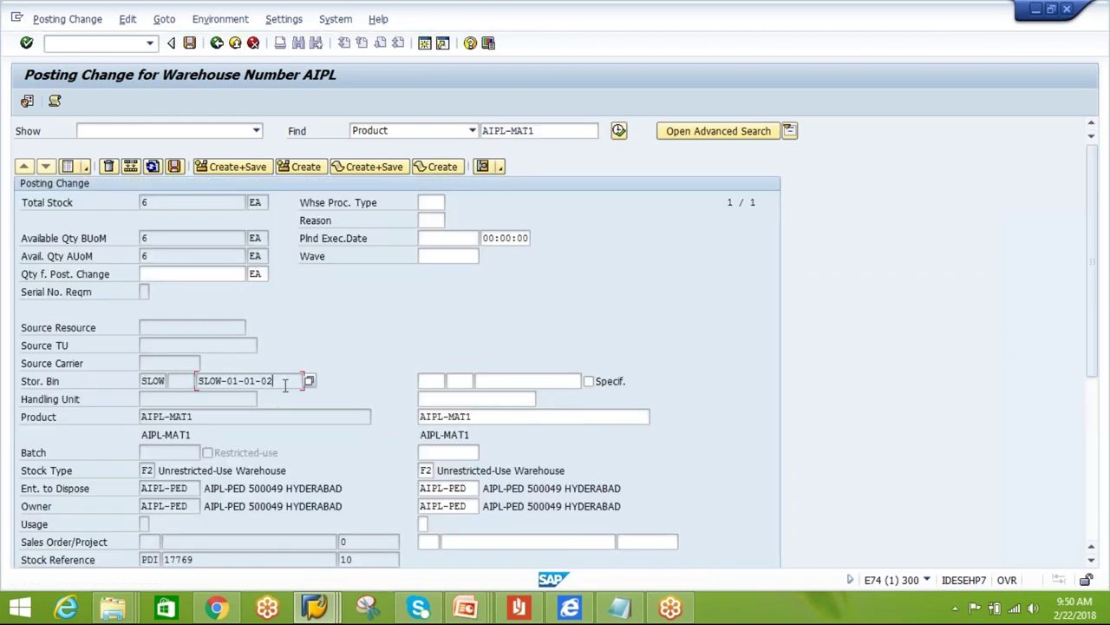
pyautogui.click(196, 274)
pyautogui.write('1')
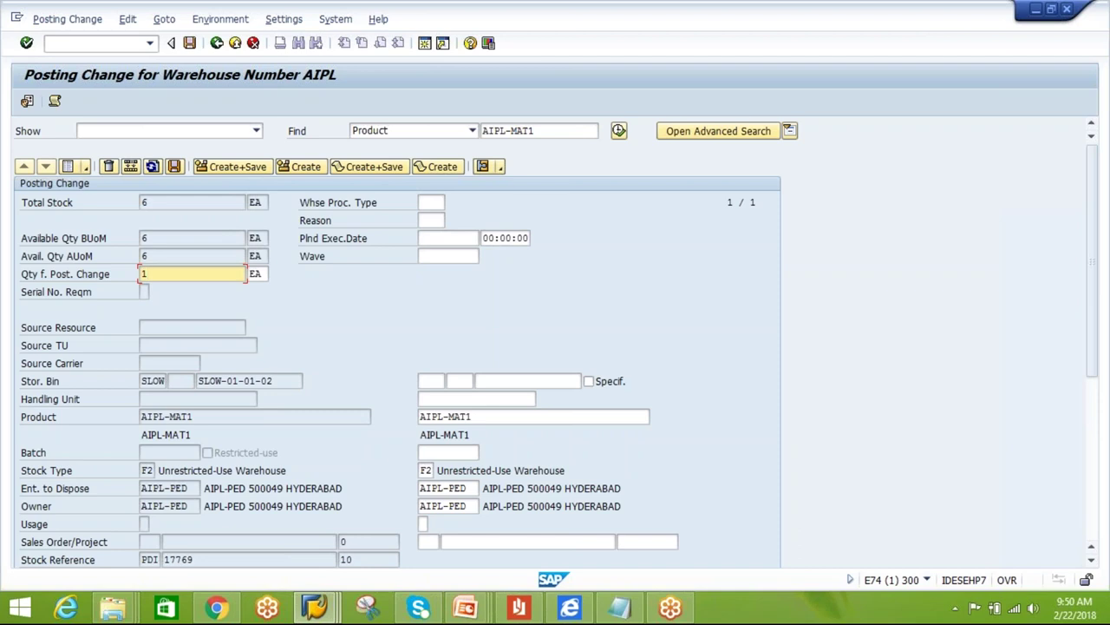
# - Set the posting change destination to storage type SLOW and storage bin SLOW-01-01-03
pyautogui.click(277, 380)
pyautogui.click(430, 381)
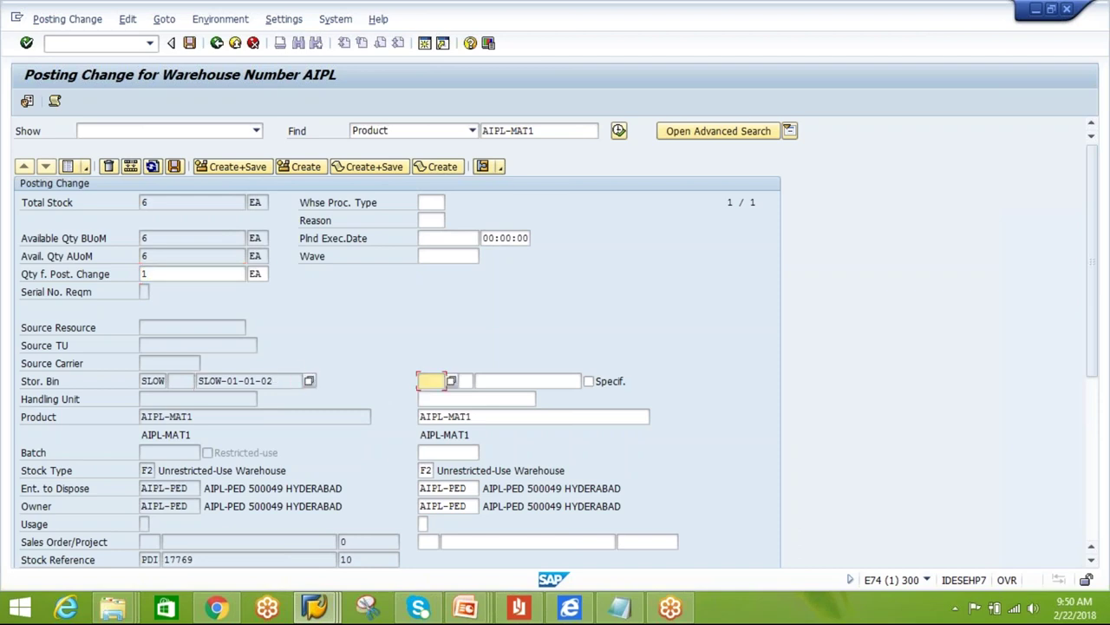
pyautogui.write('SLOW')
pyautogui.click(566, 381)
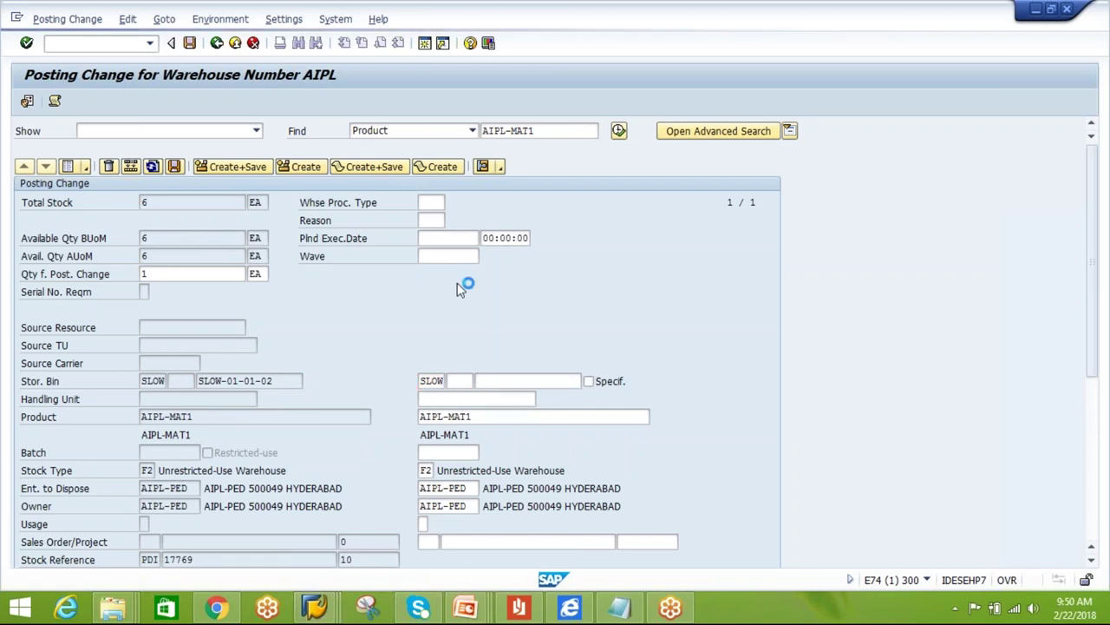
pyautogui.press('F4')
pyautogui.doubleClick(545, 192)
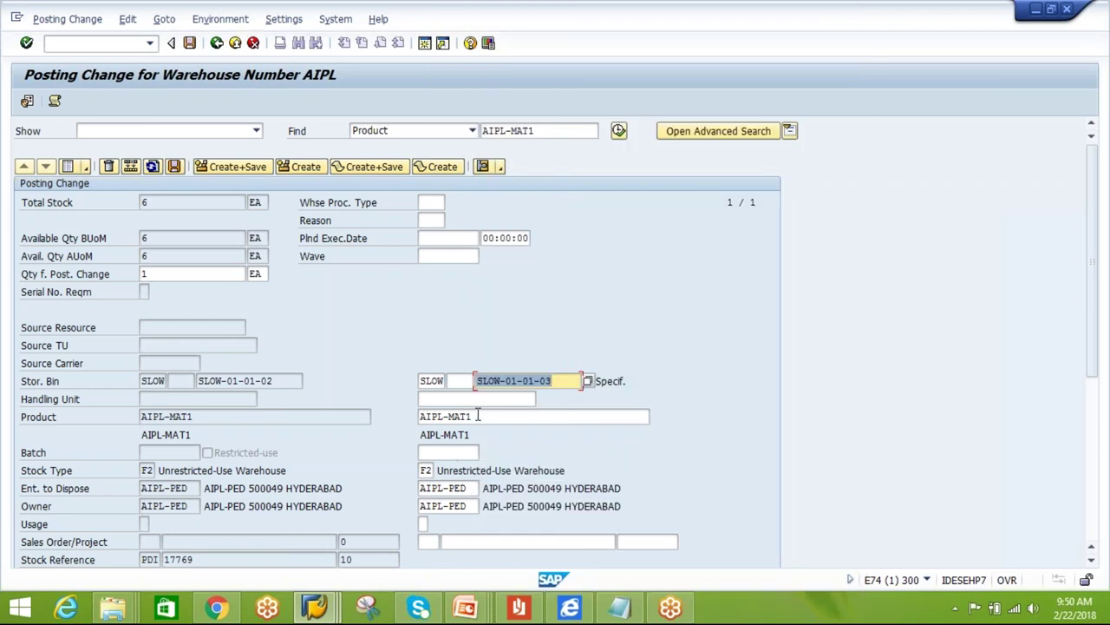
# - Set the destination product to AIPL-MAT2 and the warehouse process type to 9999, then create and save the posting change
pyautogui.click(478, 416)
pyautogui.press('BackSpace')
pyautogui.write('2')
pyautogui.click(430, 202)
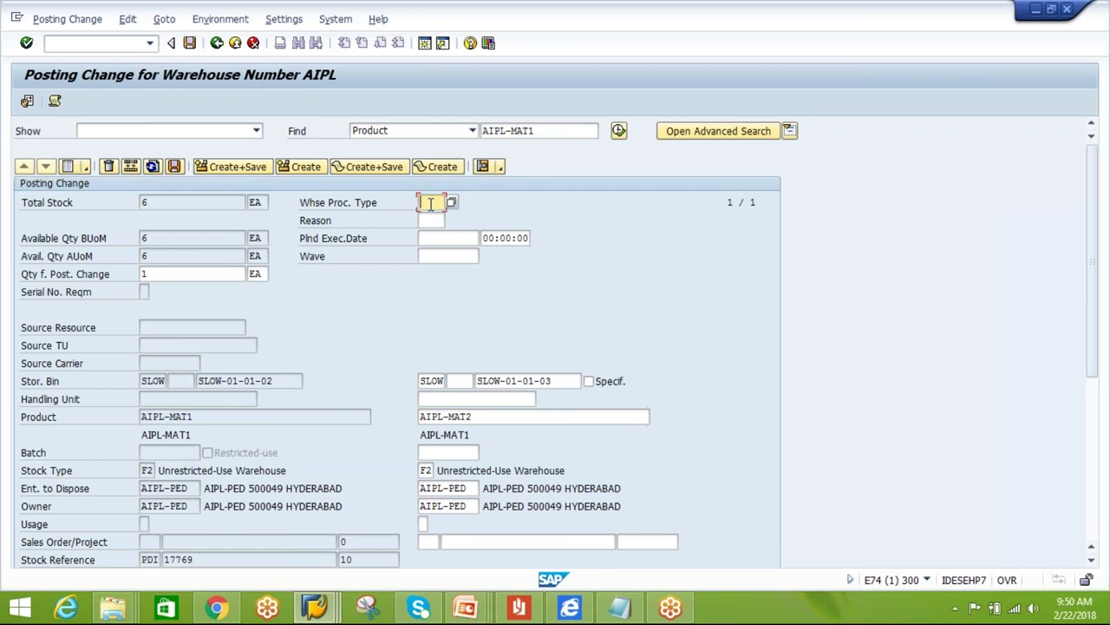
pyautogui.write('9999')
pyautogui.click(523, 417)
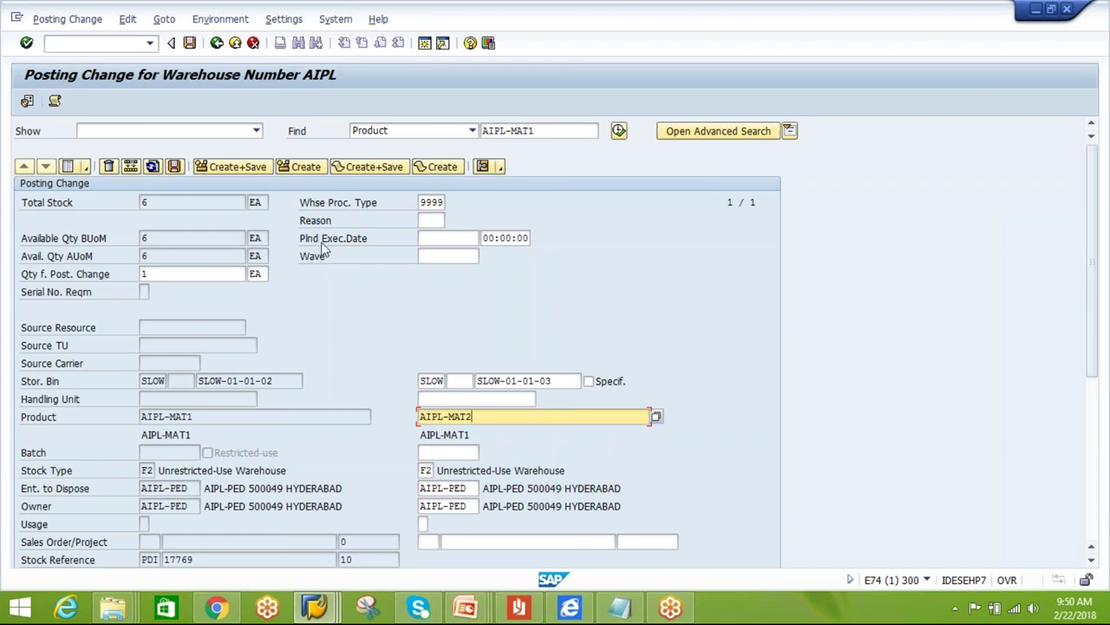
pyautogui.click(255, 170)
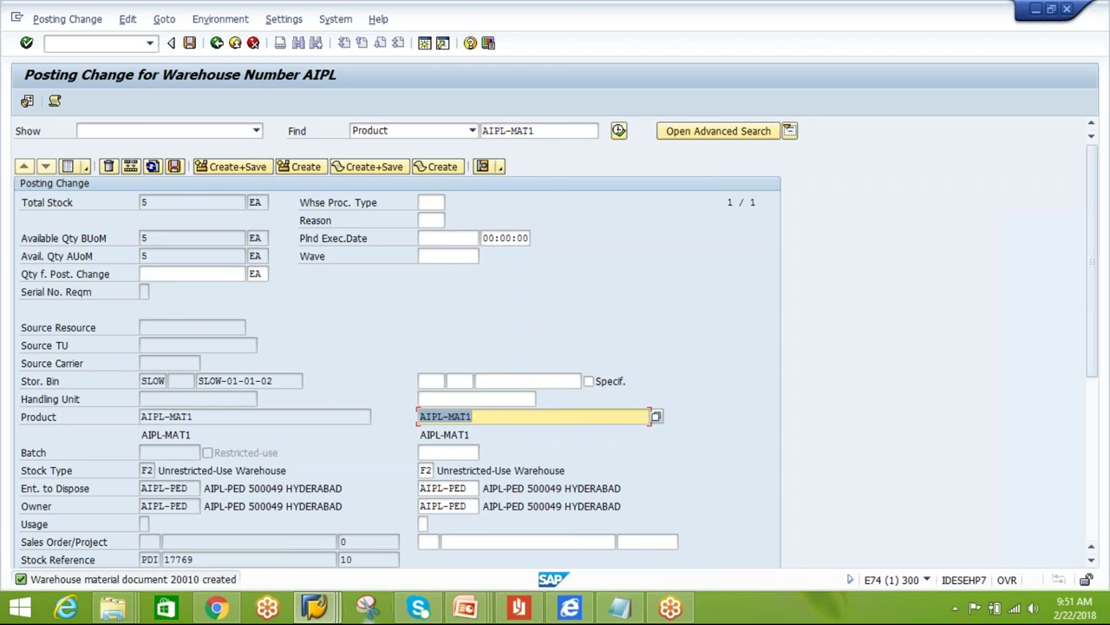
# - Switch to the second E74 SAP session and open the Warehouse Management Monitor for warehouse AIPL
pyautogui.moveTo(314, 607)
pyautogui.click(282, 543)
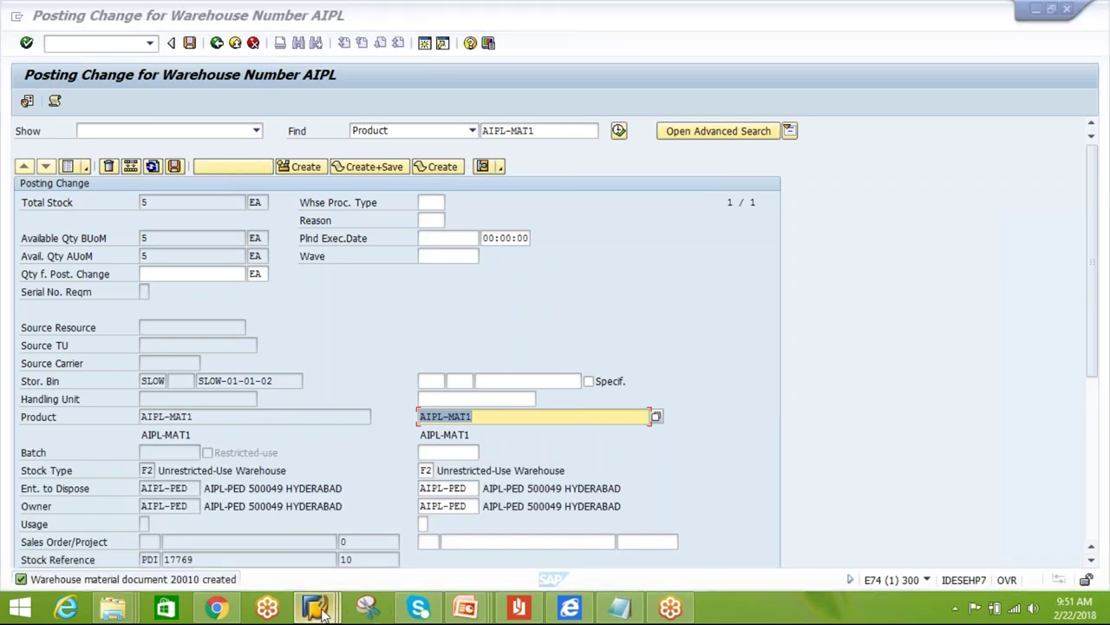
pyautogui.moveTo(314, 607)
pyautogui.click(621, 484)
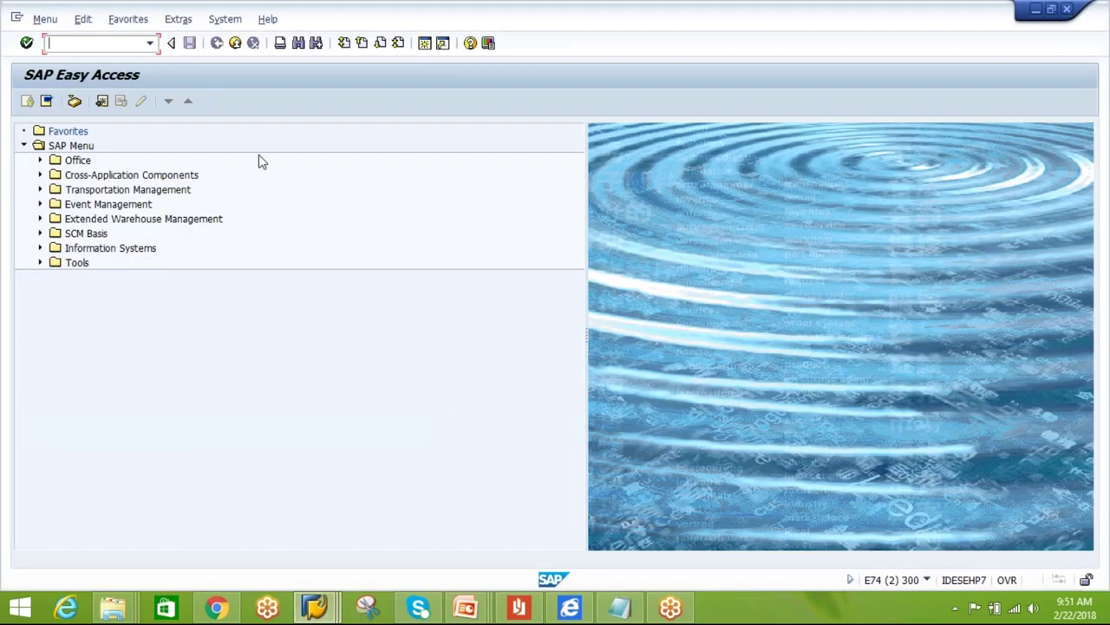
pyautogui.click(149, 43)
pyautogui.click(118, 59)
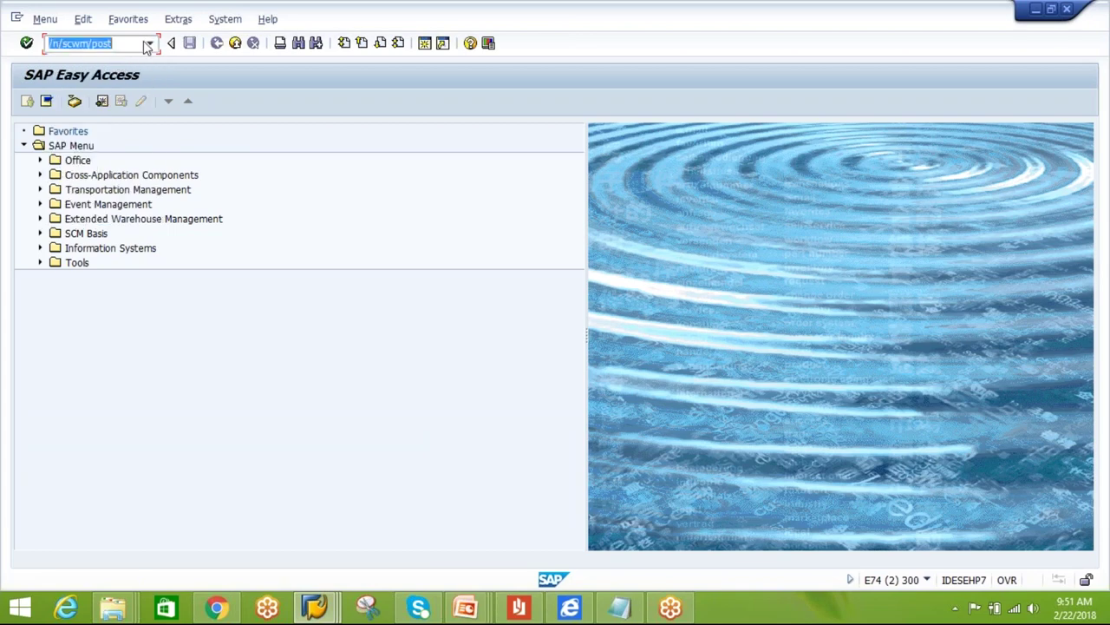
pyautogui.click(150, 44)
pyautogui.click(127, 94)
pyautogui.press('Return')
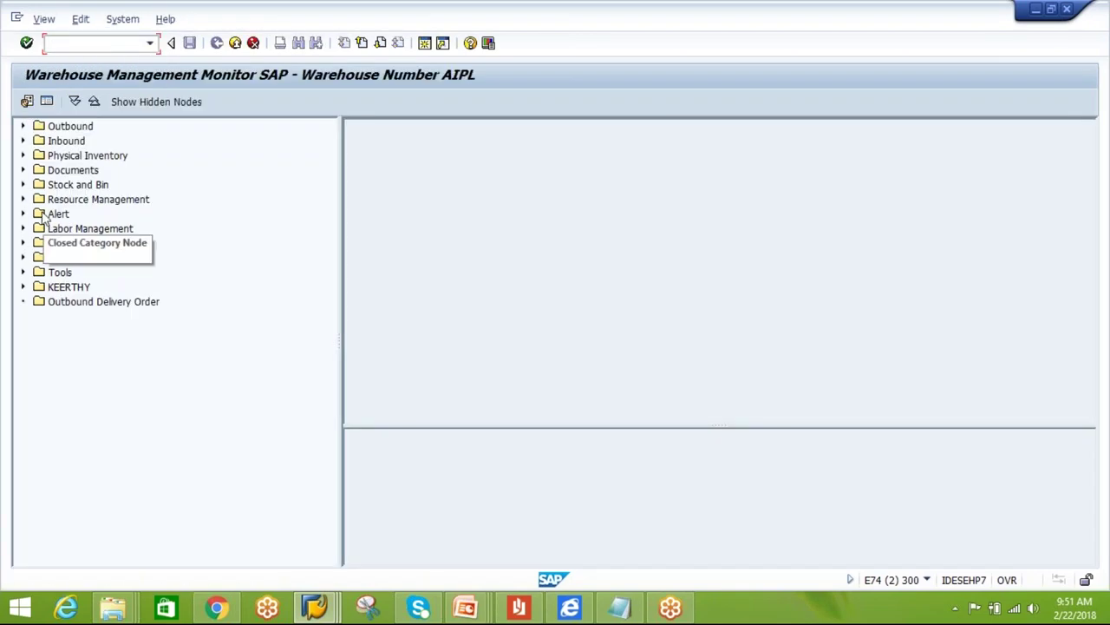
# - Run a stock overview selection for product AIPL-MAT2 under Stock and Bin
pyautogui.click(24, 184)
pyautogui.click(39, 214)
pyautogui.doubleClick(91, 214)
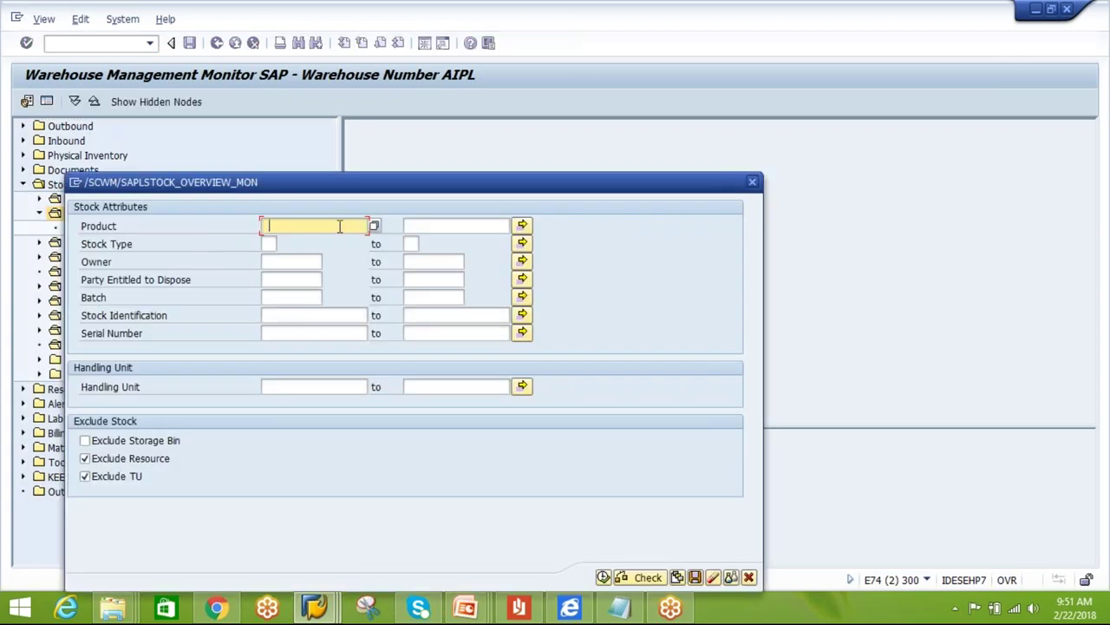
pyautogui.click(340, 225)
pyautogui.click(334, 241)
pyautogui.press('BackSpace')
pyautogui.write('2')
pyautogui.click(603, 576)
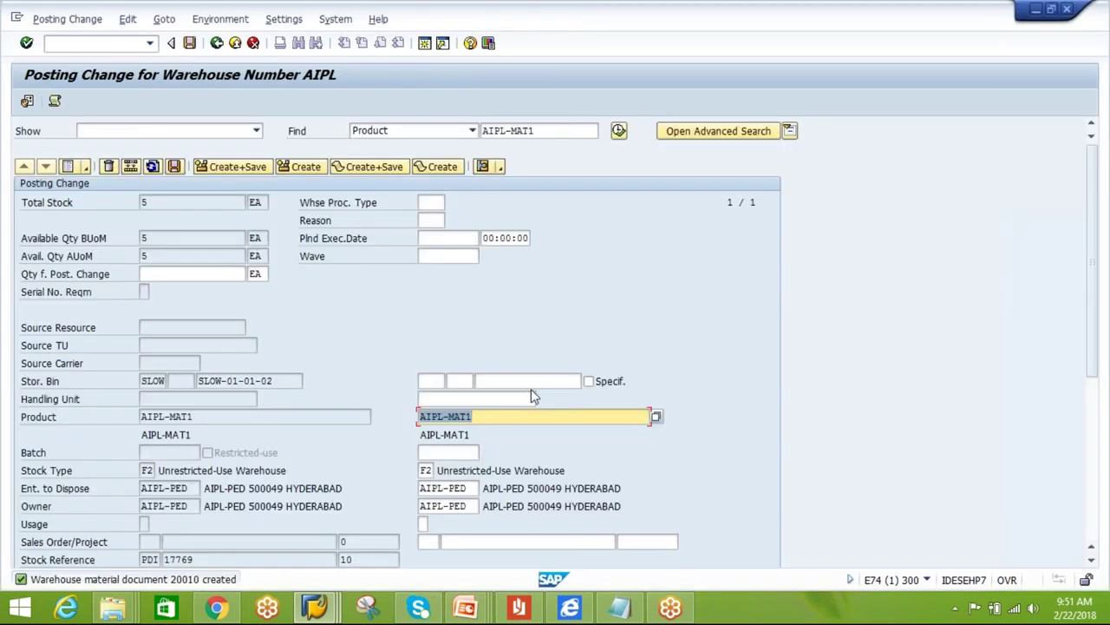
# - In the Posting Change session, set the destination of the AIPL-MAT1 stock to storage type SLOW and bin SLOW-01-01-03
pyautogui.click(500, 379)
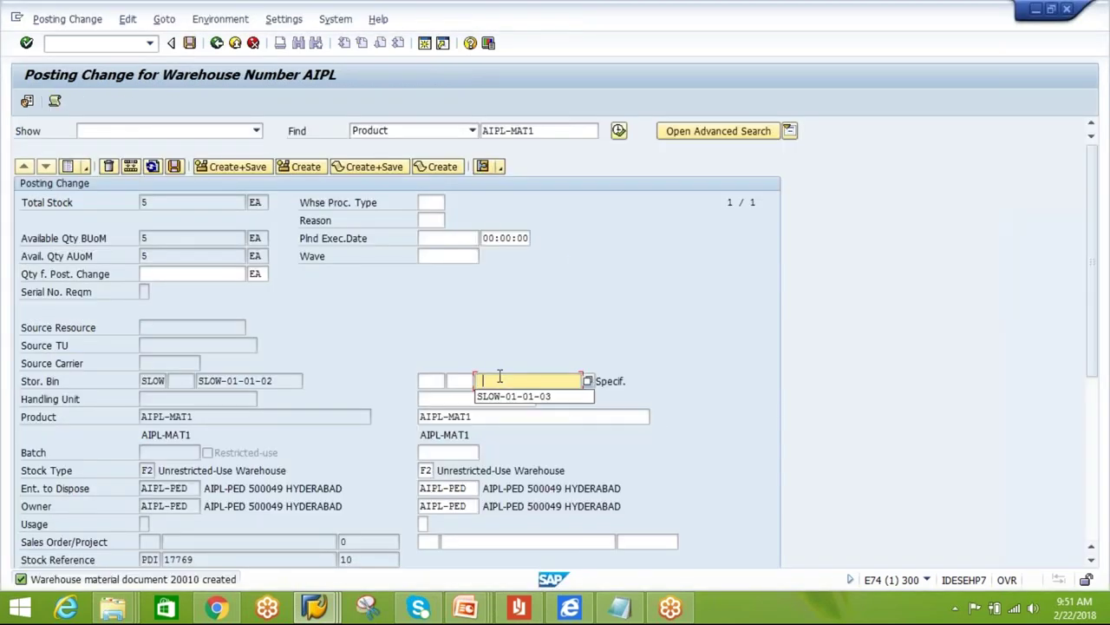
pyautogui.click(503, 396)
pyautogui.click(431, 381)
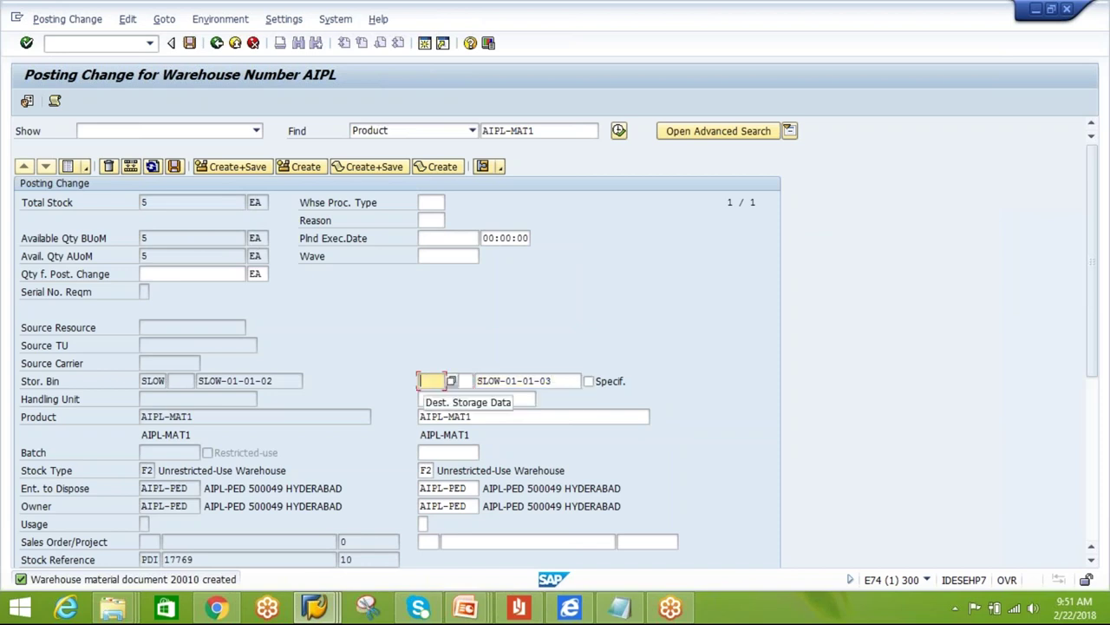
pyautogui.press('Return')
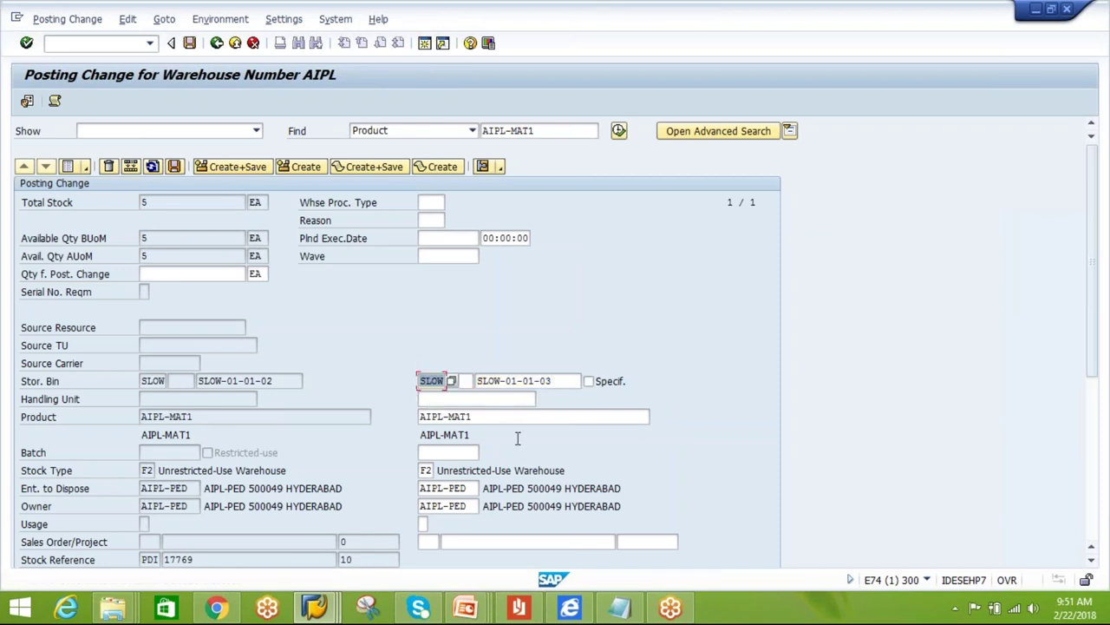
# - Set the destination product to AIPL-MAT2 and the posting quantity to 1, choose the warehouse process type, and create and save the posting change
pyautogui.click(513, 424)
pyautogui.press('BackSpace')
pyautogui.write('2')
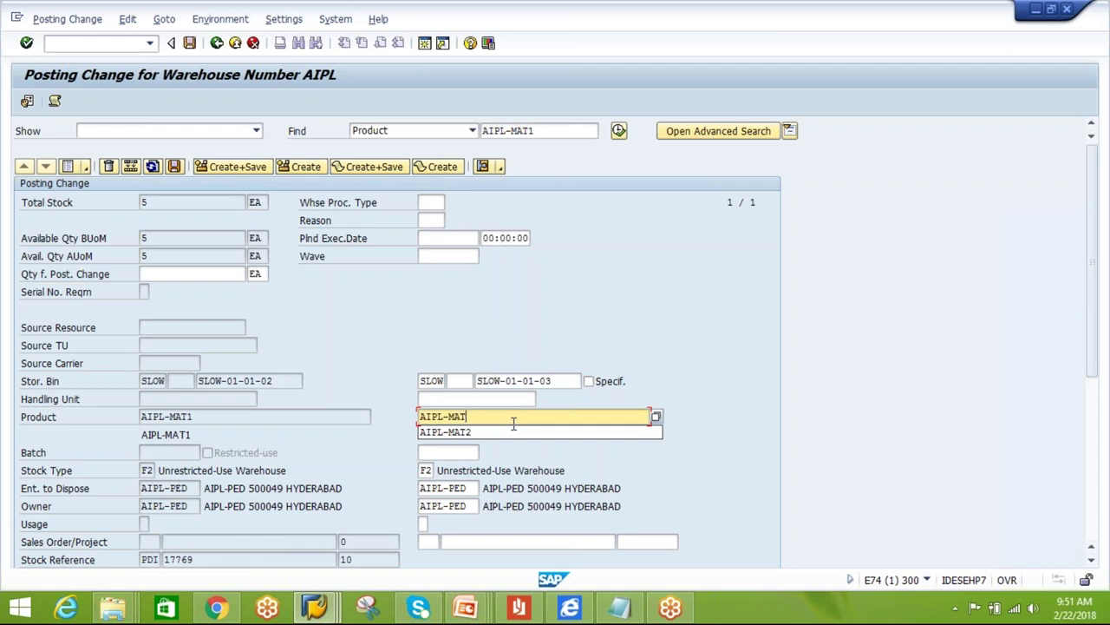
pyautogui.click(200, 274)
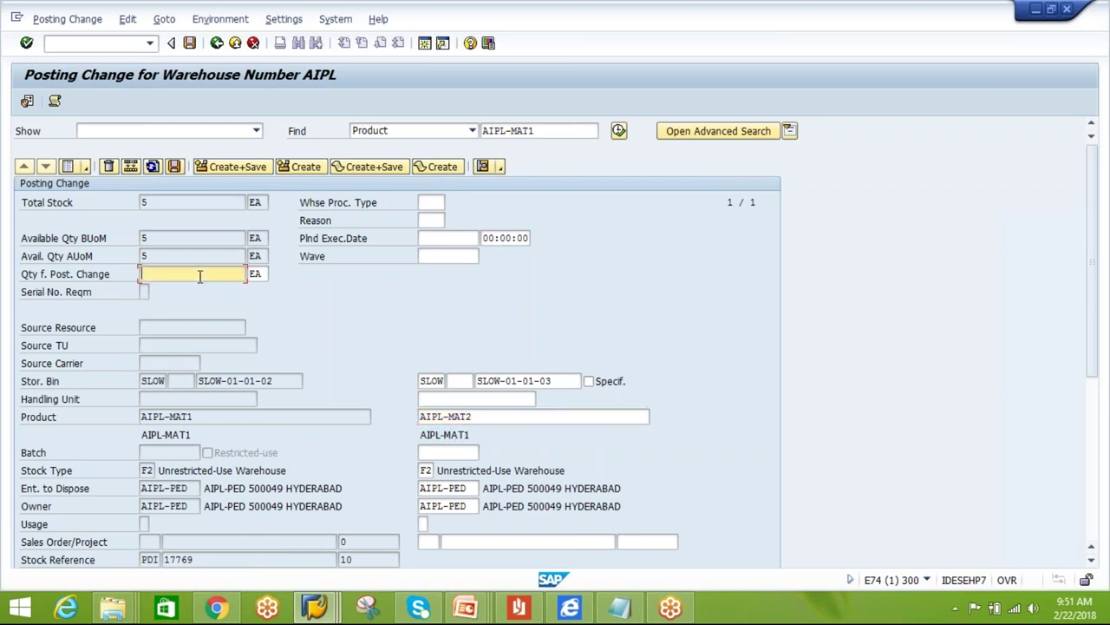
pyautogui.write('1')
pyautogui.click(501, 423)
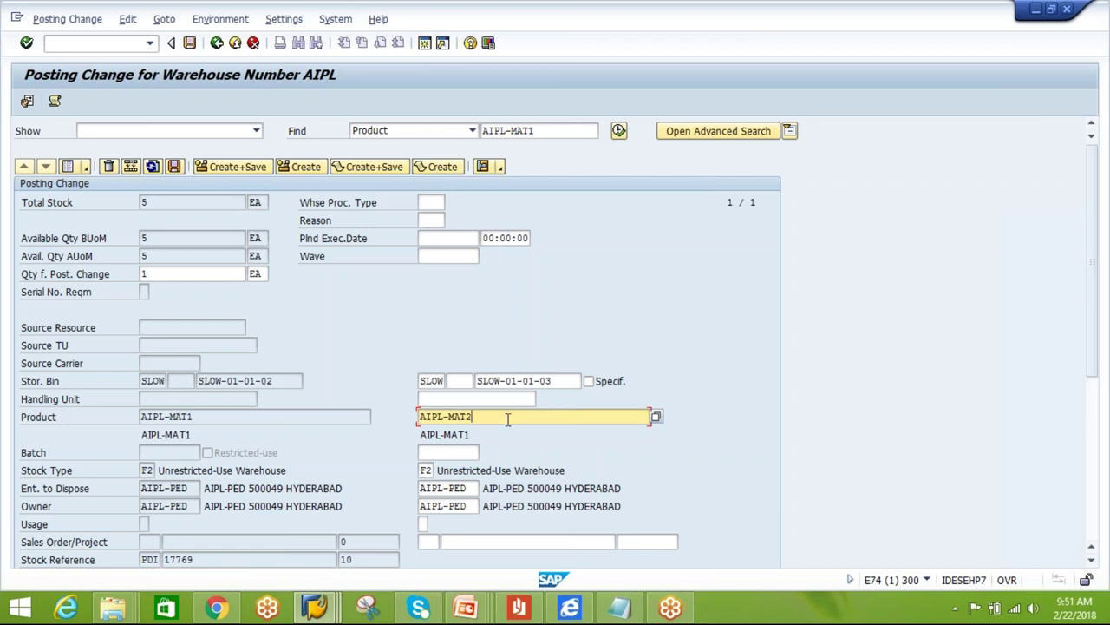
pyautogui.click(432, 204)
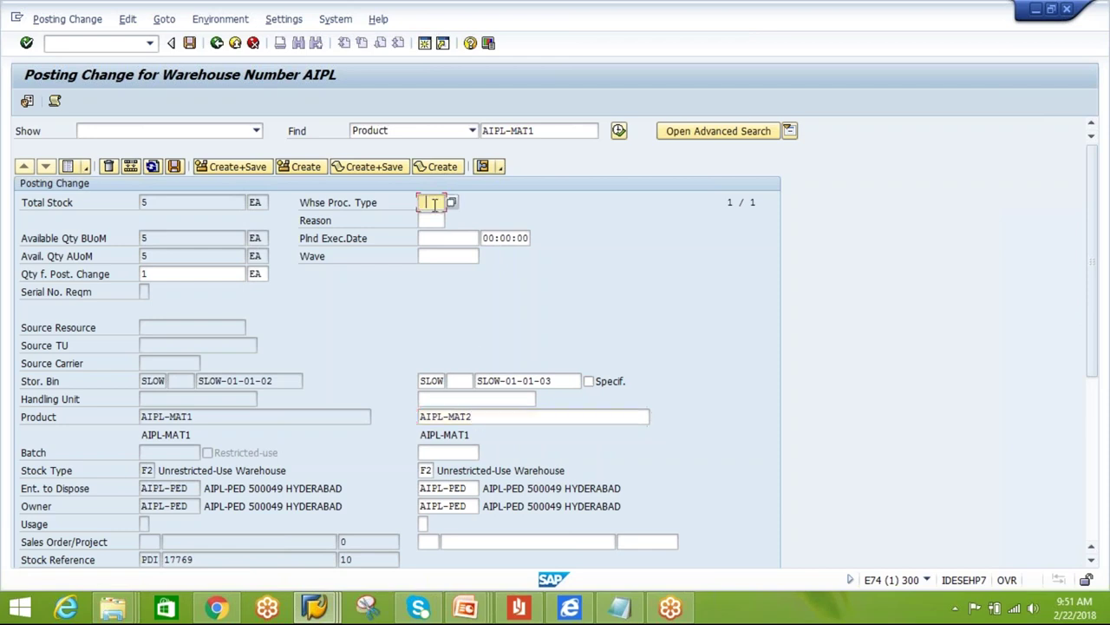
pyautogui.click(432, 217)
pyautogui.click(237, 167)
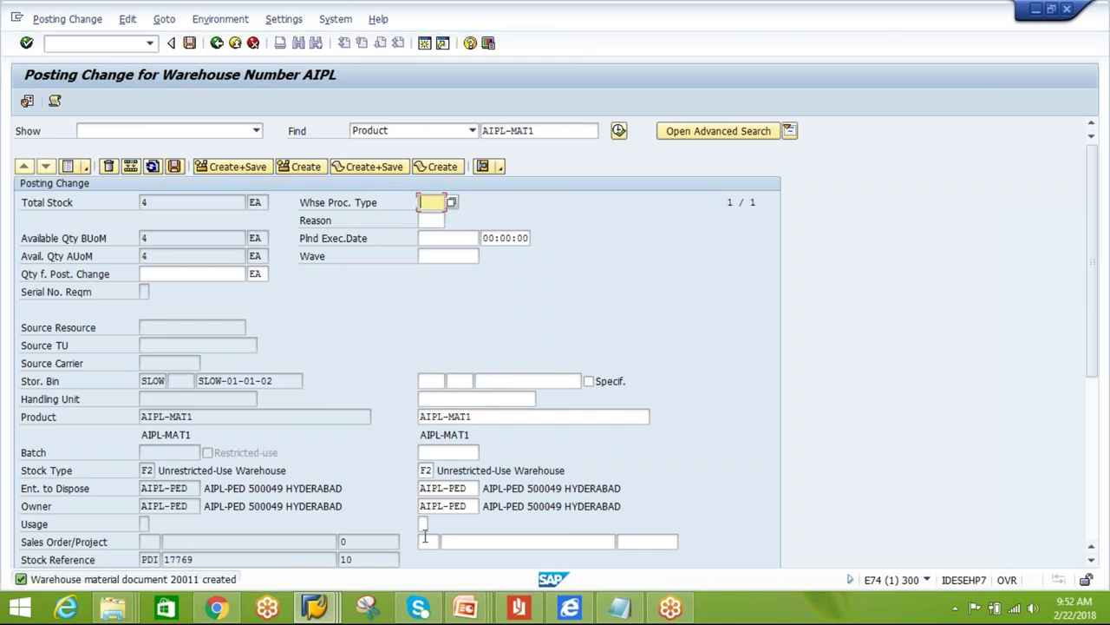
# - Switch to the Warehouse Management Monitor session and refresh the physical stock list for product AIPL-MAT2
pyautogui.moveTo(314, 608)
pyautogui.click(662, 540)
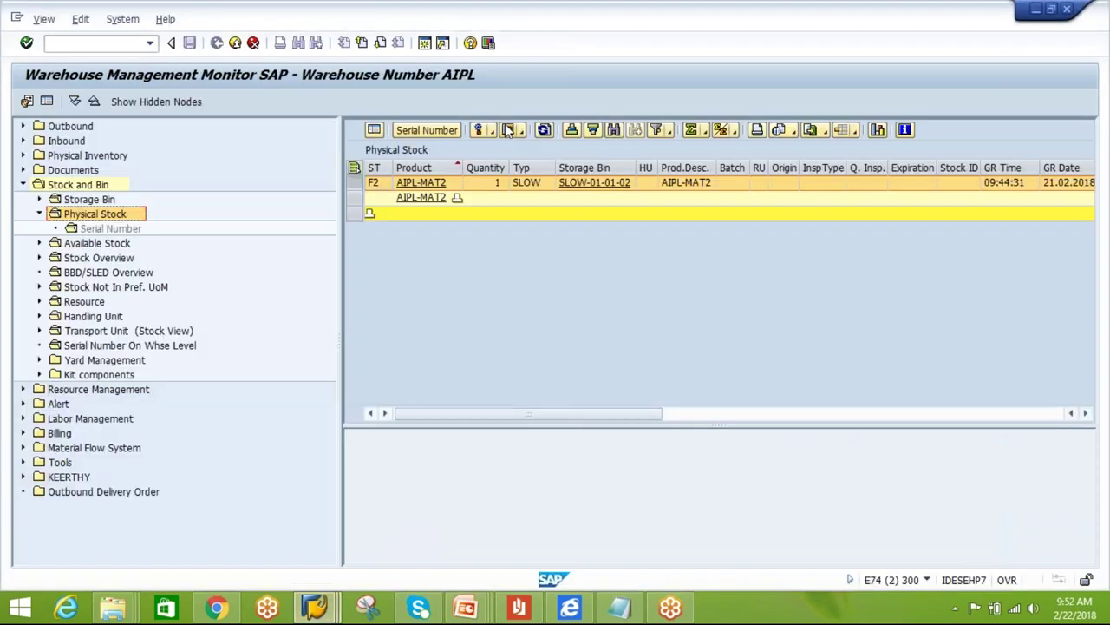
pyautogui.click(544, 131)
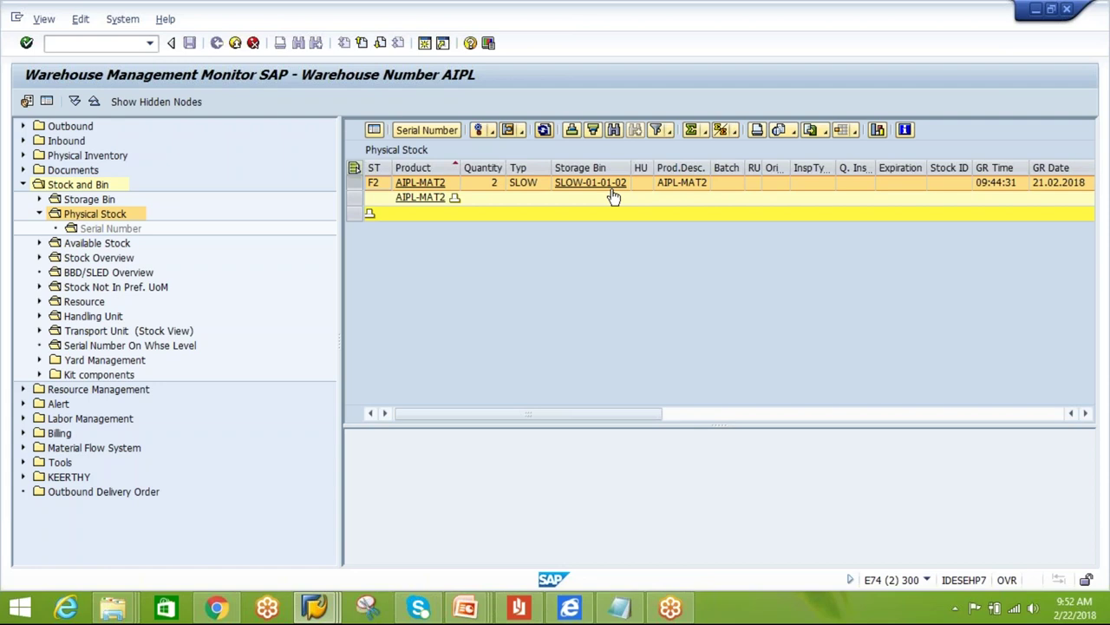
# - In a new session, open SPRO customizing and start Define Warehouse Process Type from the EWM cross-process Warehouse Task settings
pyautogui.click(424, 43)
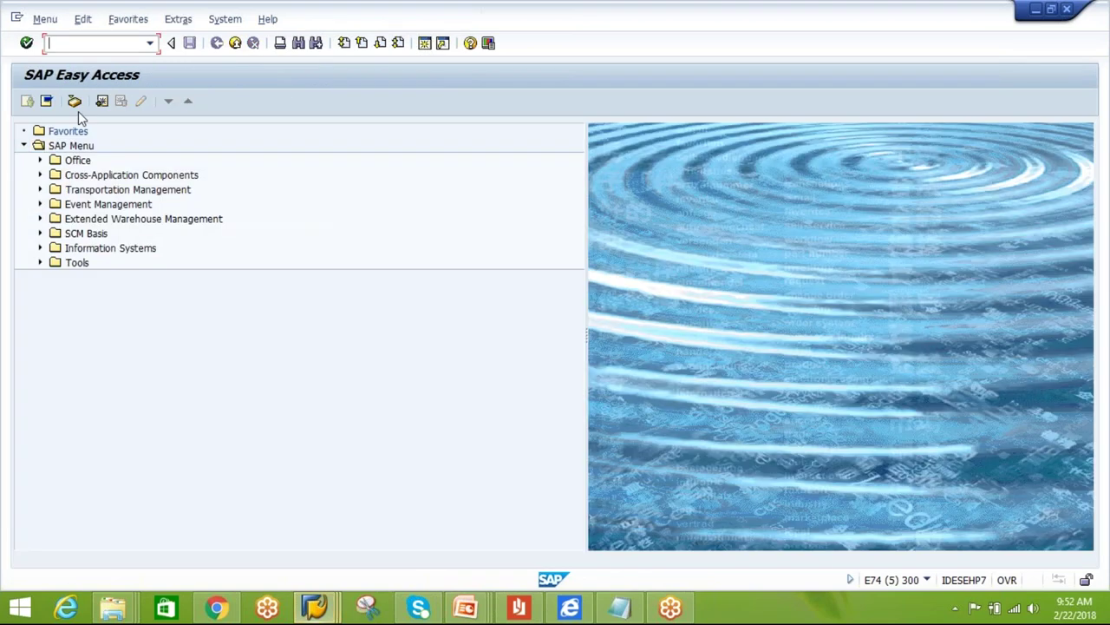
pyautogui.write('spro')
pyautogui.press('Return')
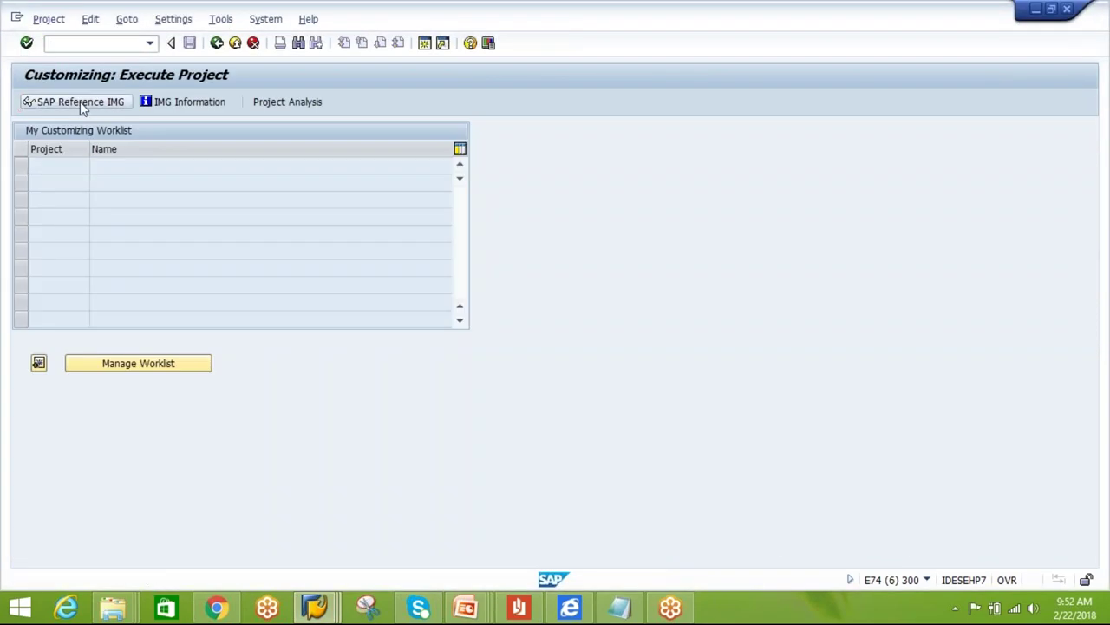
pyautogui.click(38, 233)
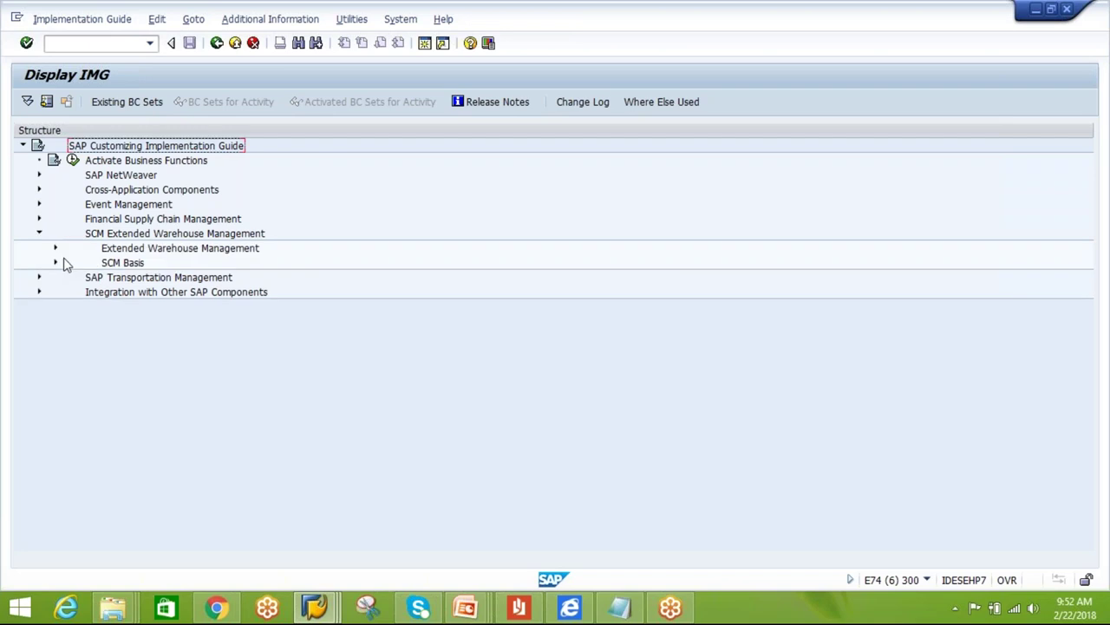
pyautogui.click(55, 249)
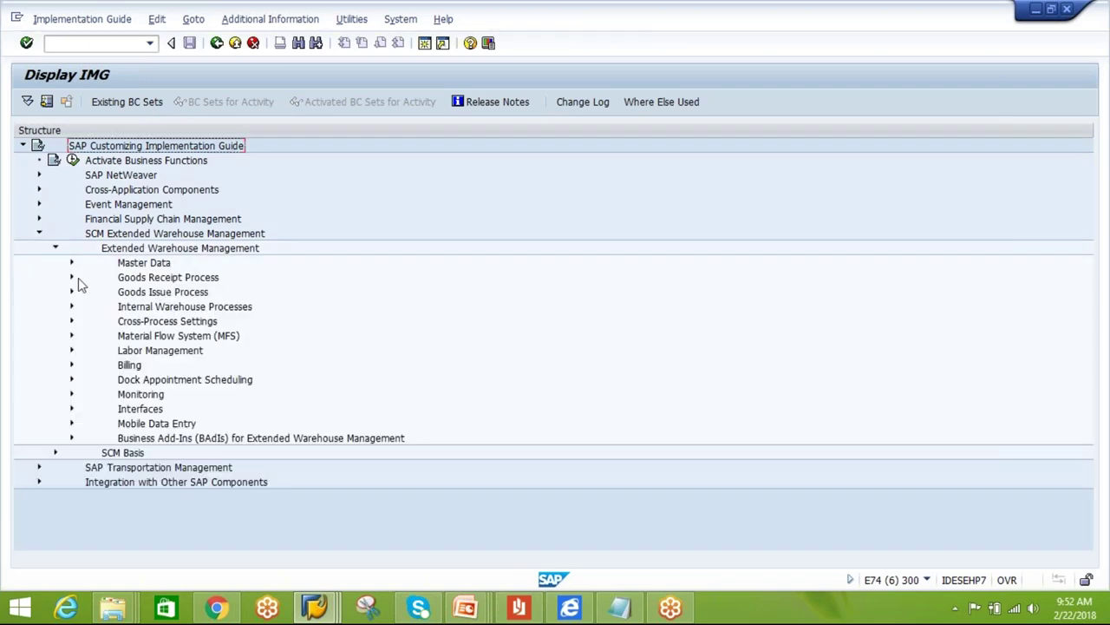
pyautogui.click(72, 321)
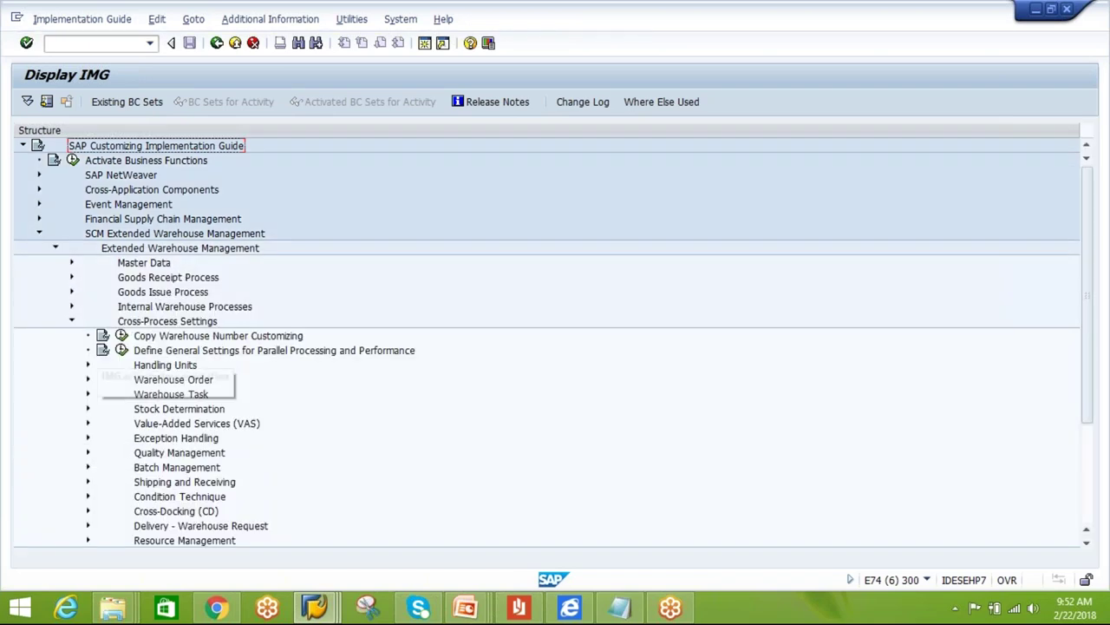
pyautogui.click(88, 393)
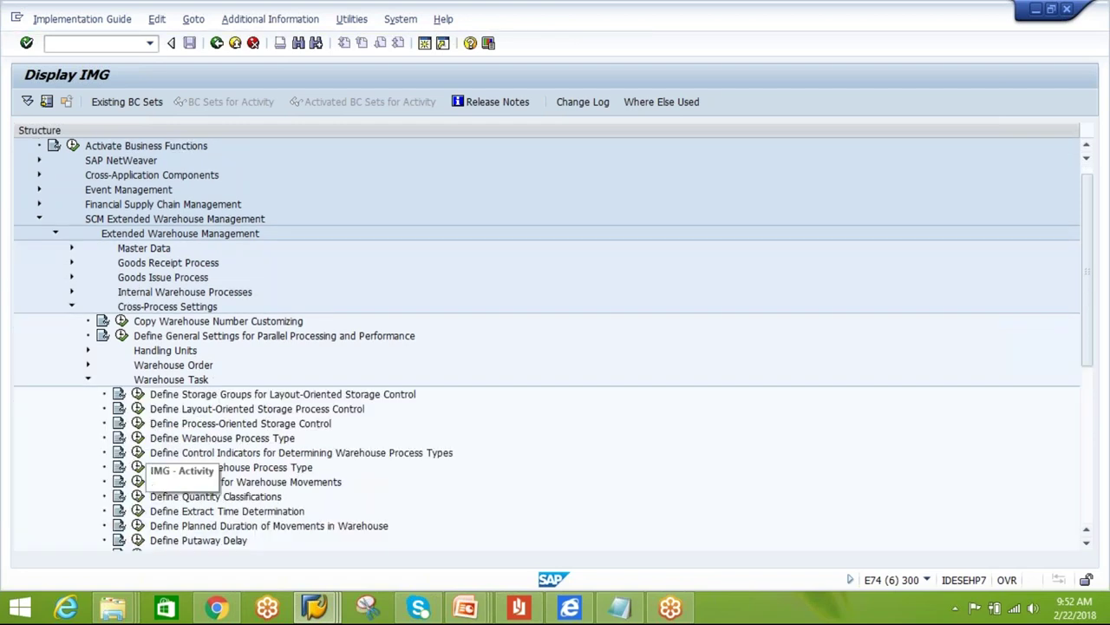
pyautogui.click(138, 437)
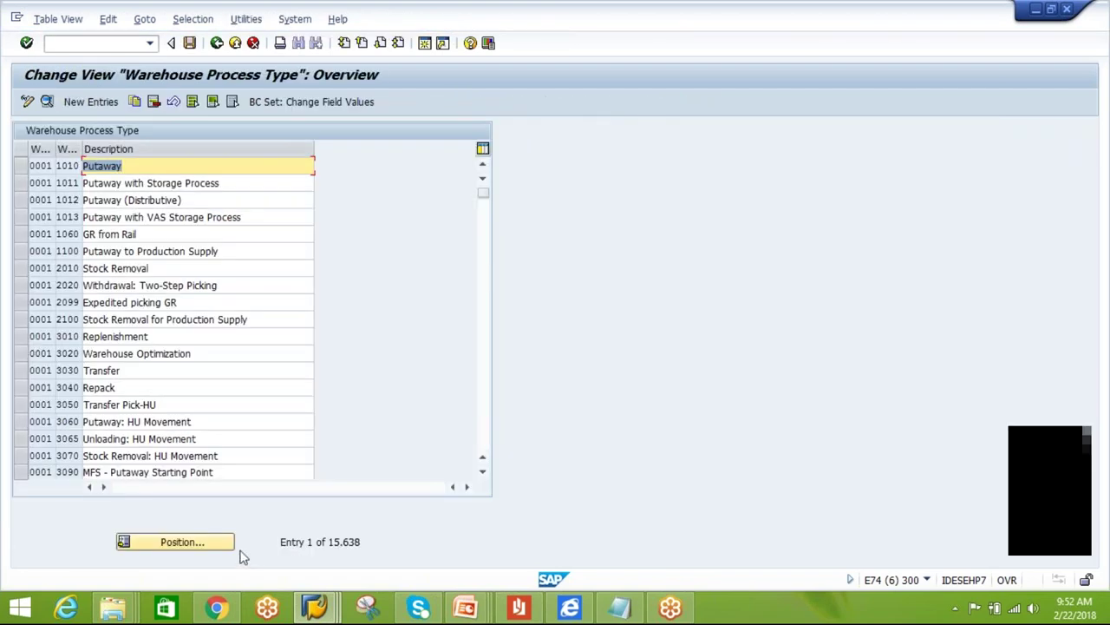
# - Find the entry for warehouse AIPL and process type 9999, and open its details
pyautogui.hotkey('ctrl', 'f')
pyautogui.write('AIPL')
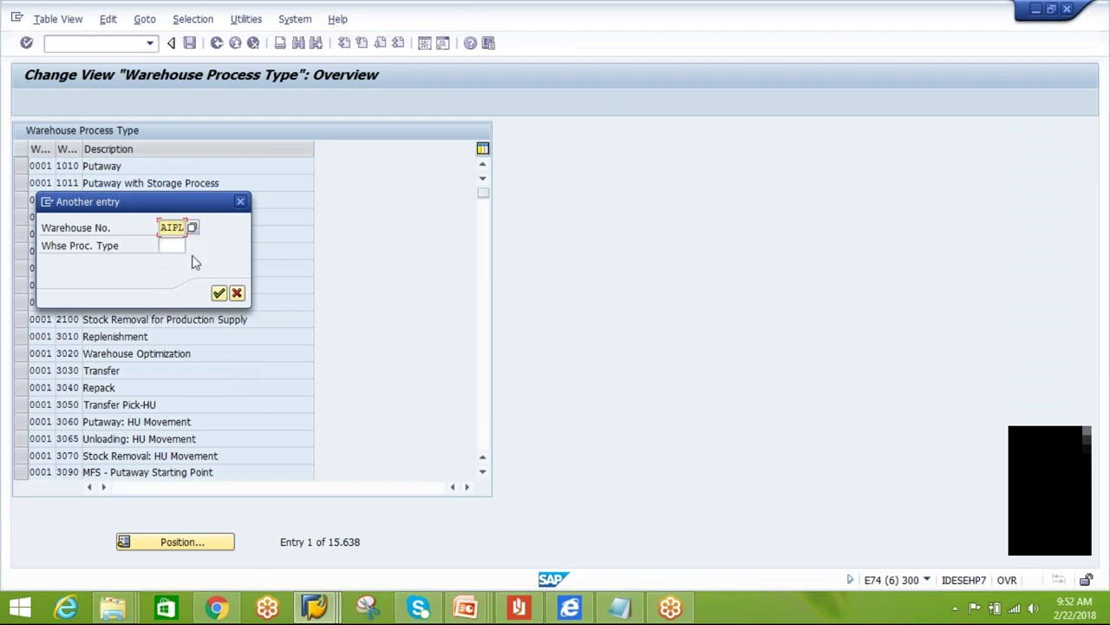
pyautogui.press('Tab')
pyautogui.write('9999')
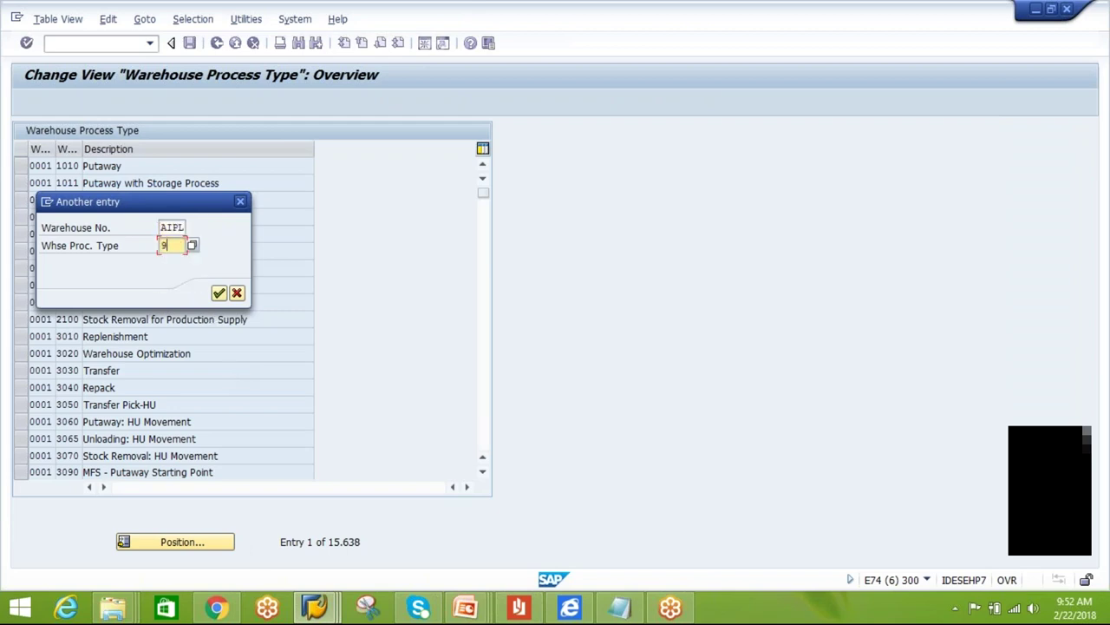
pyautogui.click(218, 292)
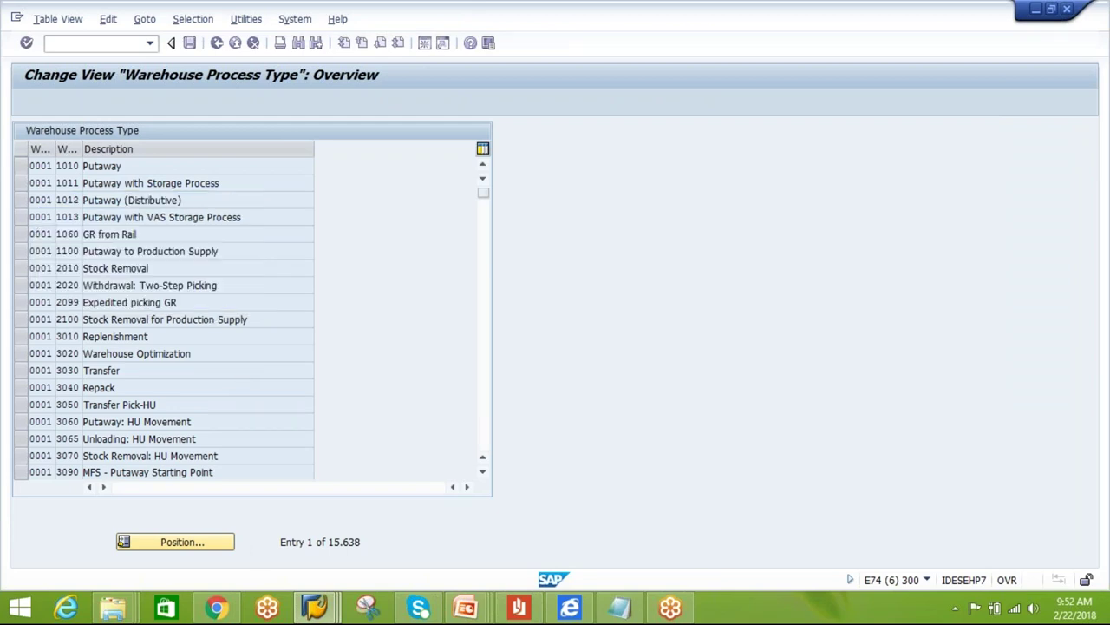
pyautogui.click(47, 102)
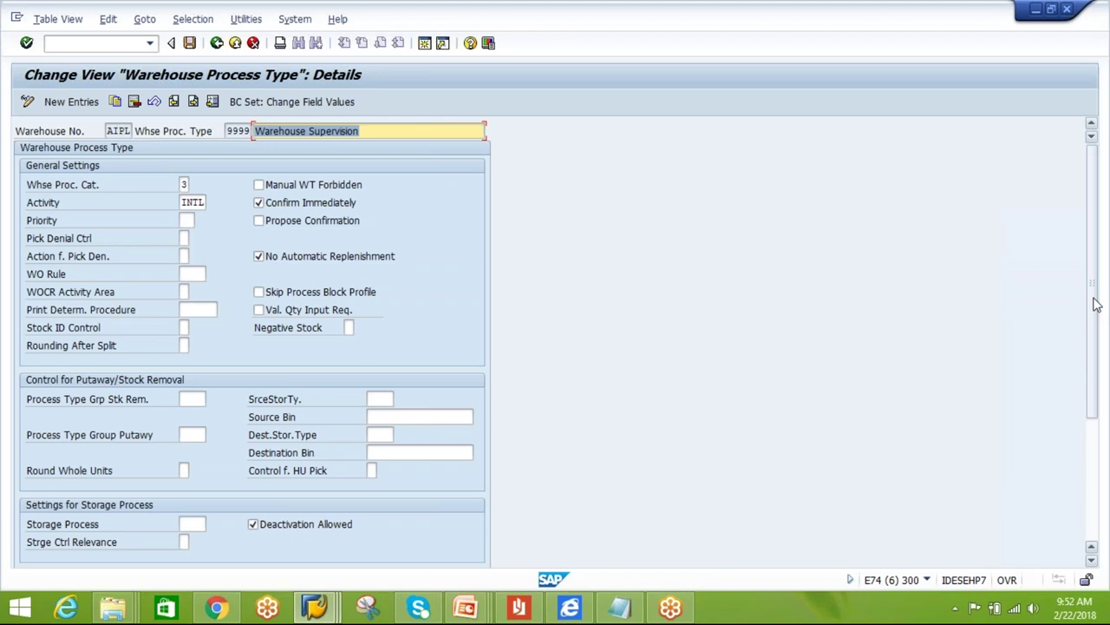
# - Set Post. Change in Bin of process type 9999 to 2, Posting Change Never in Storage Bin (Create Warehouse Order)
pyautogui.scroll(-3, 804, 373)
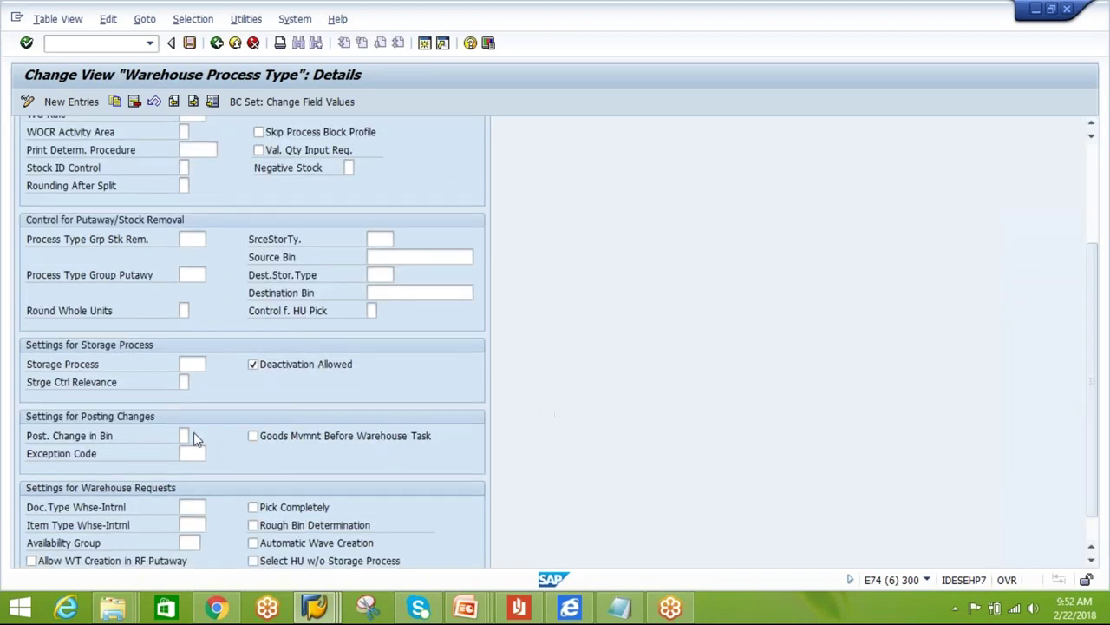
pyautogui.click(186, 435)
pyautogui.click(197, 437)
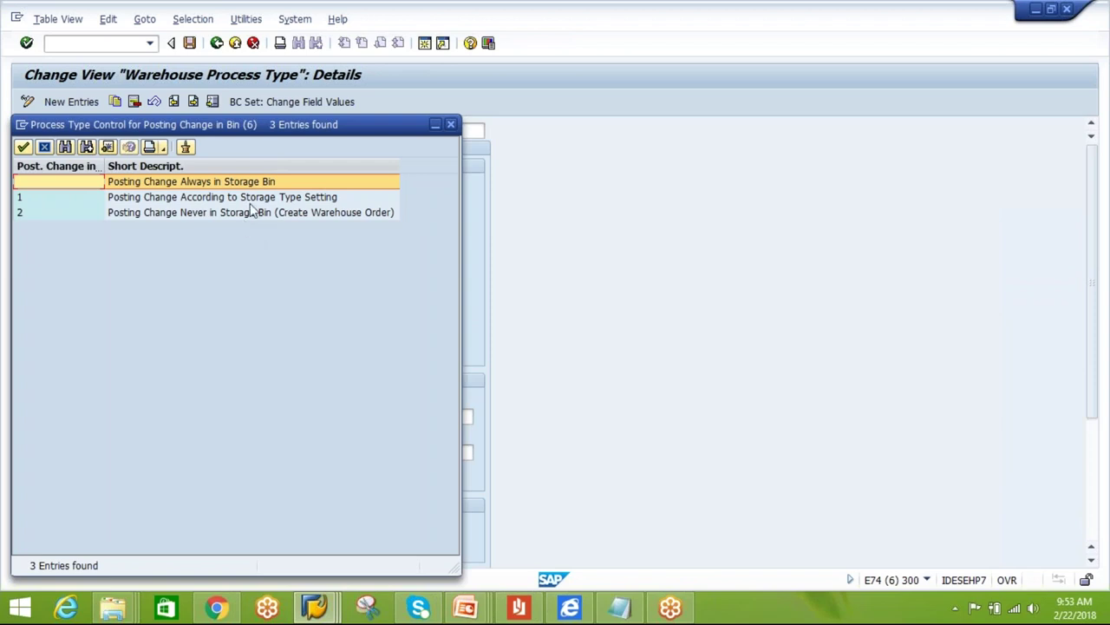
pyautogui.click(242, 216)
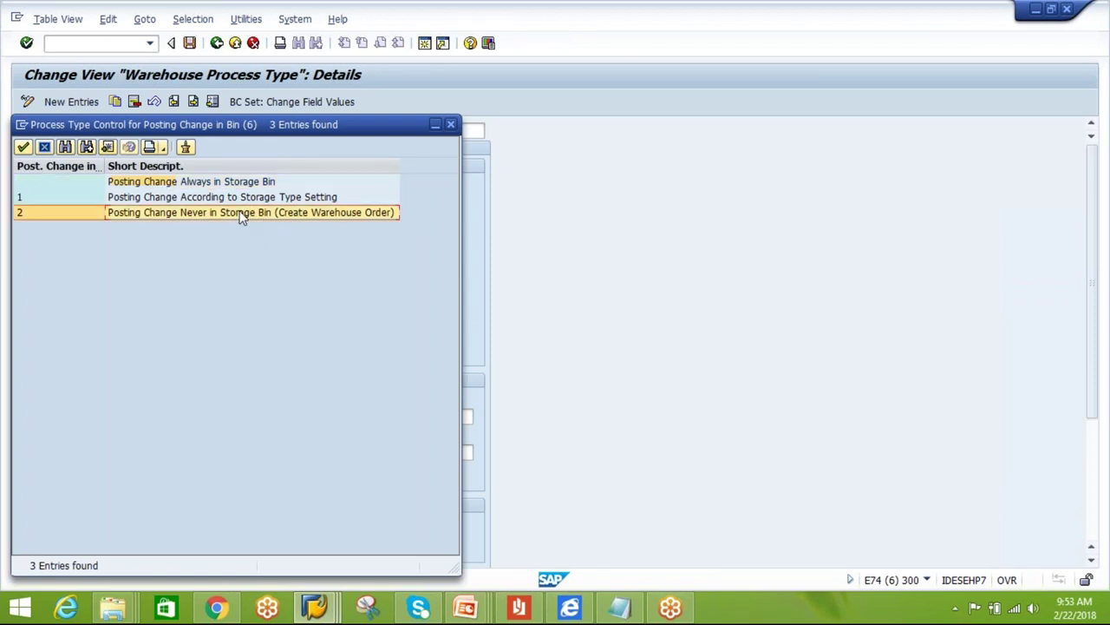
pyautogui.doubleClick(242, 216)
pyautogui.scroll(-2, 221, 478)
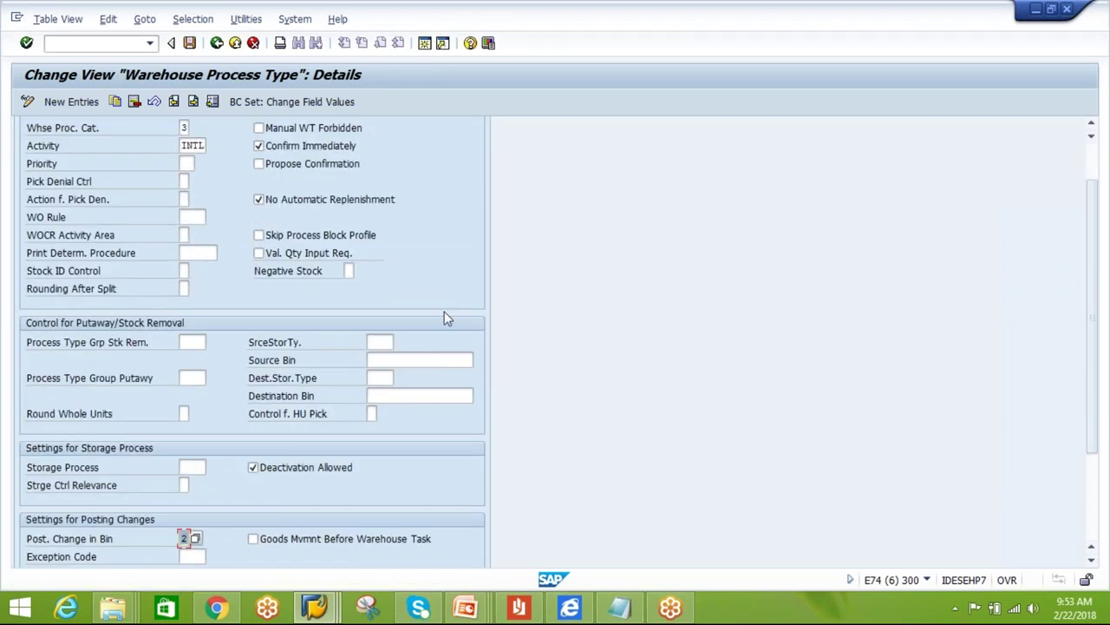
# - Review the warehouse process category options, the activity and the remaining settings of process type 9999
pyautogui.scroll(2, 1093, 341)
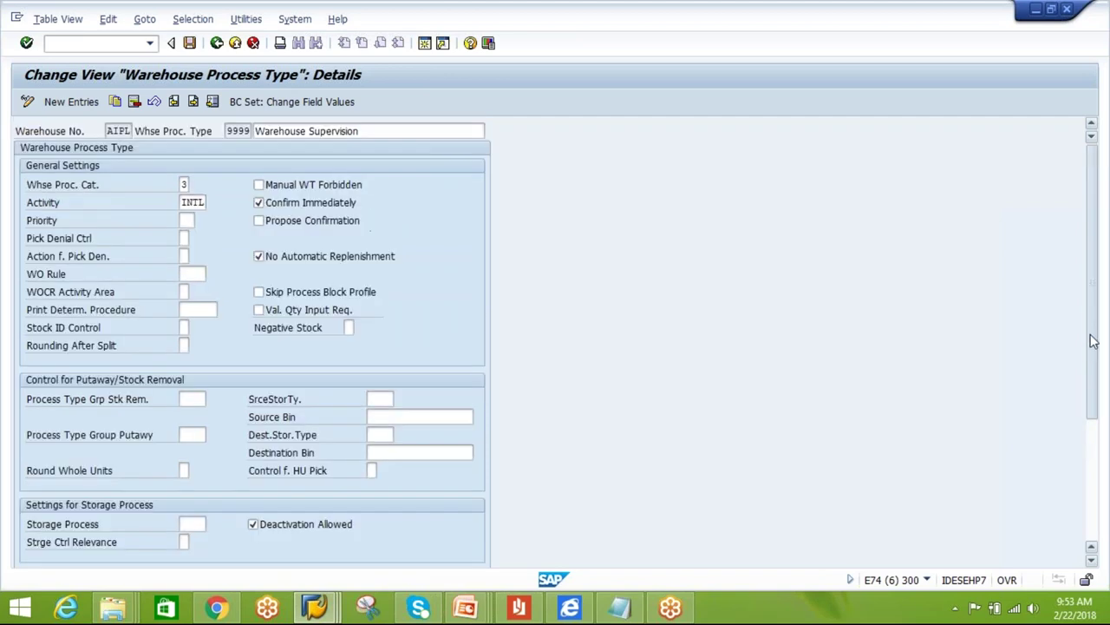
pyautogui.click(185, 187)
pyautogui.click(193, 185)
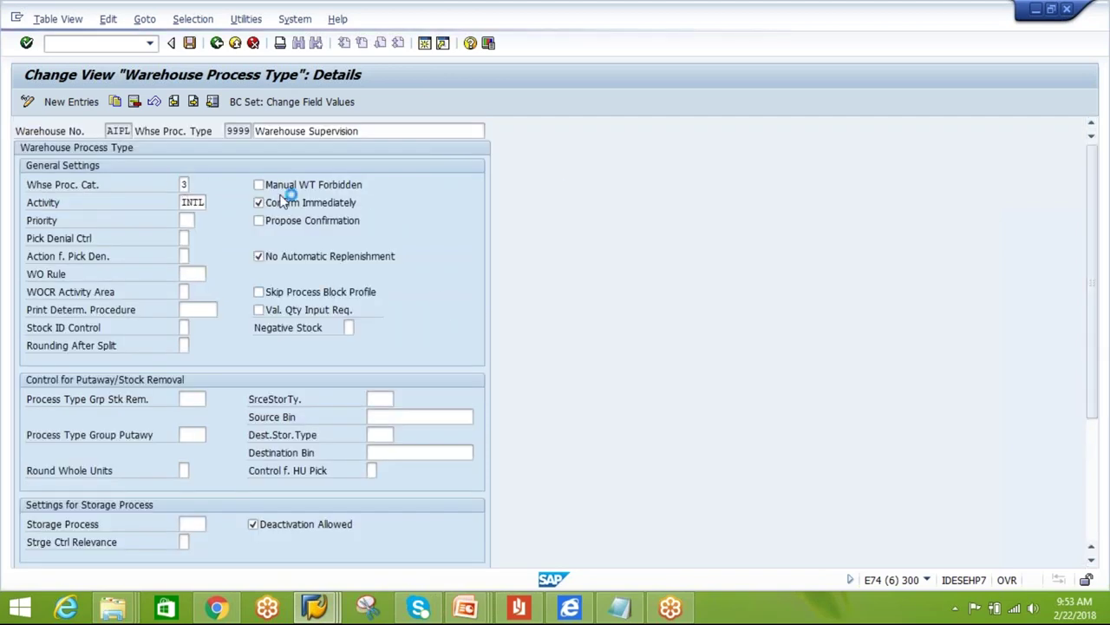
pyautogui.doubleClick(269, 291)
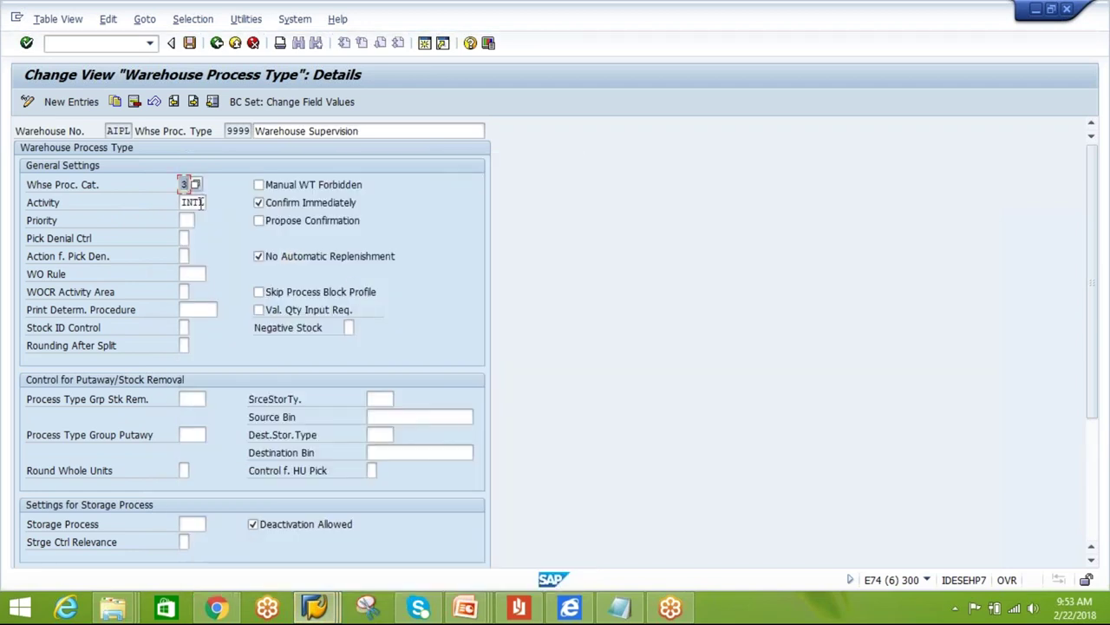
pyautogui.click(200, 203)
pyautogui.moveTo(1091, 273); pyautogui.dragTo(1072, 431)
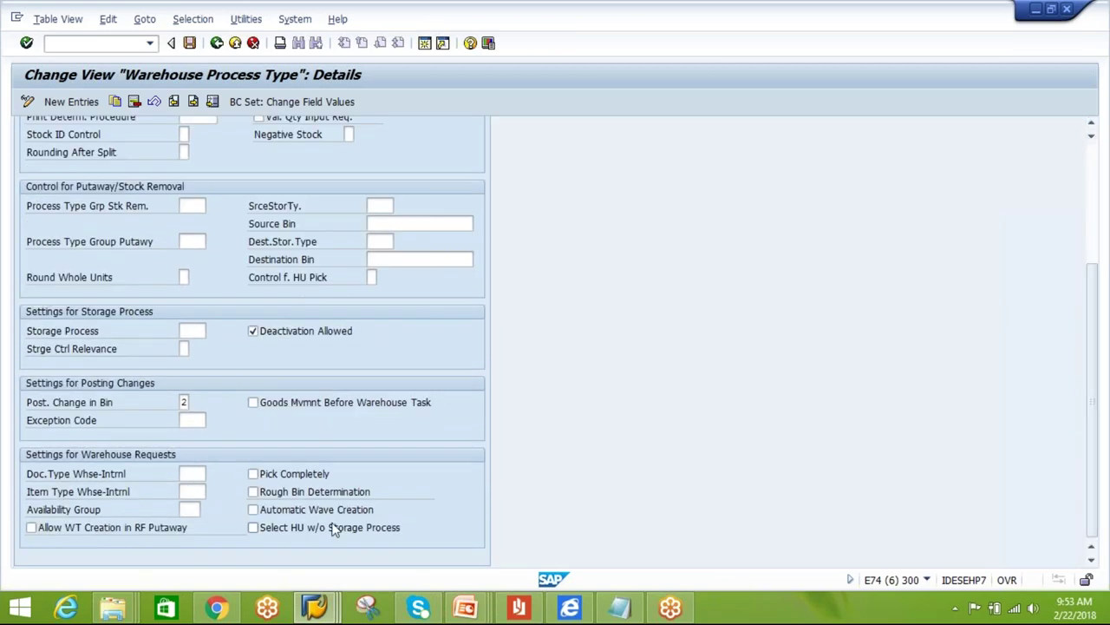
# - Reselect option 2 for Post. Change in Bin and try to save process type 9999
pyautogui.click(186, 402)
pyautogui.click(196, 402)
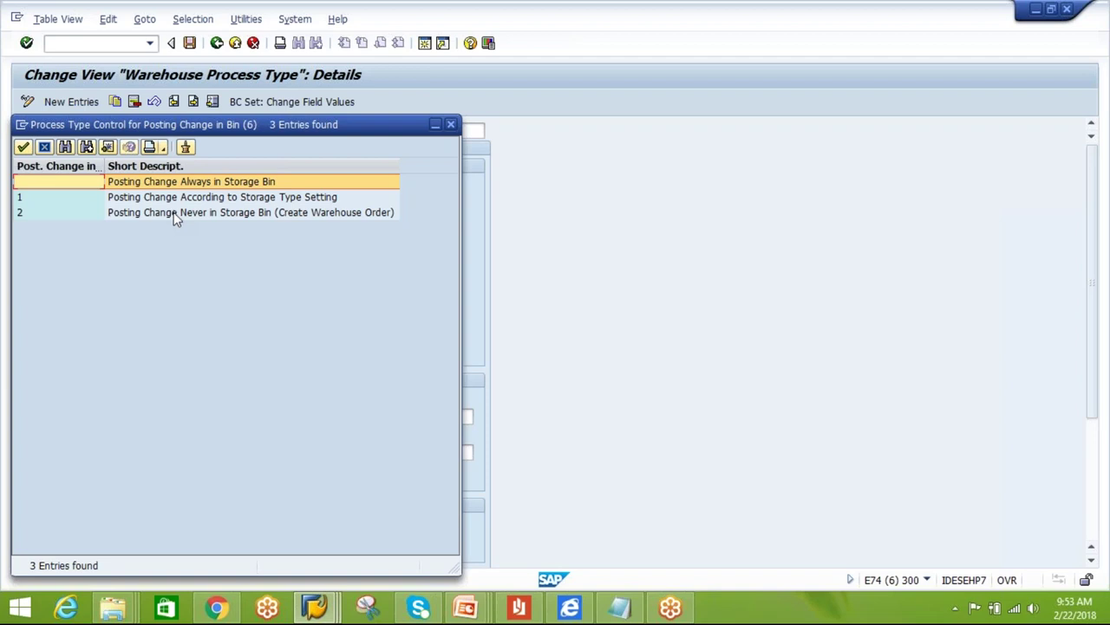
pyautogui.doubleClick(173, 213)
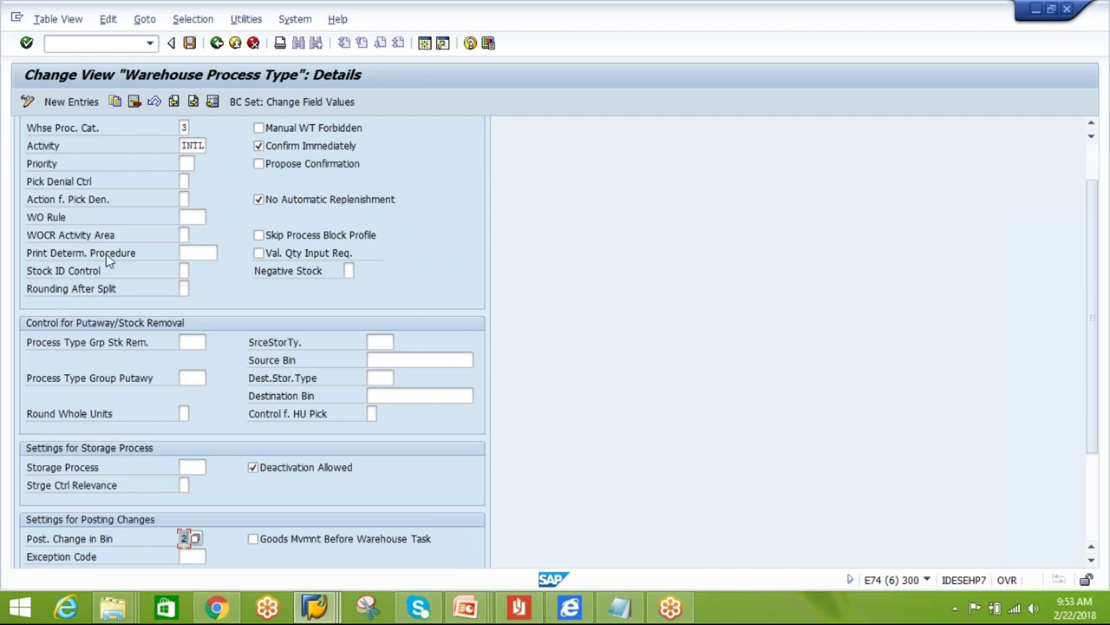
pyautogui.click(190, 43)
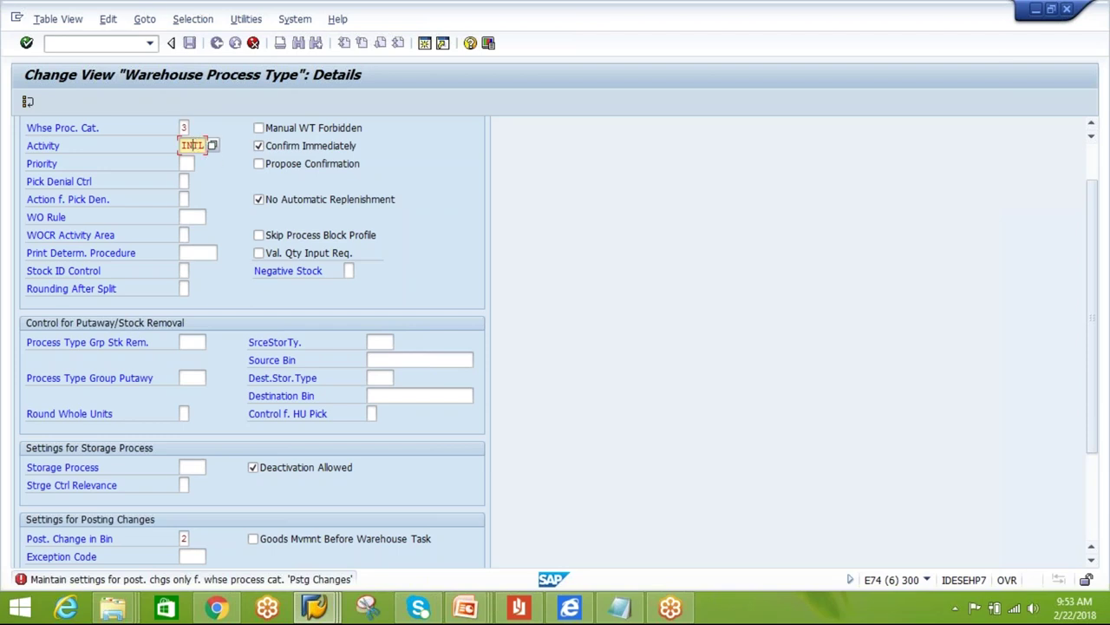
# - Open the list of warehouse process categories, then close it and discard the changes to process type 9999
pyautogui.click(195, 127)
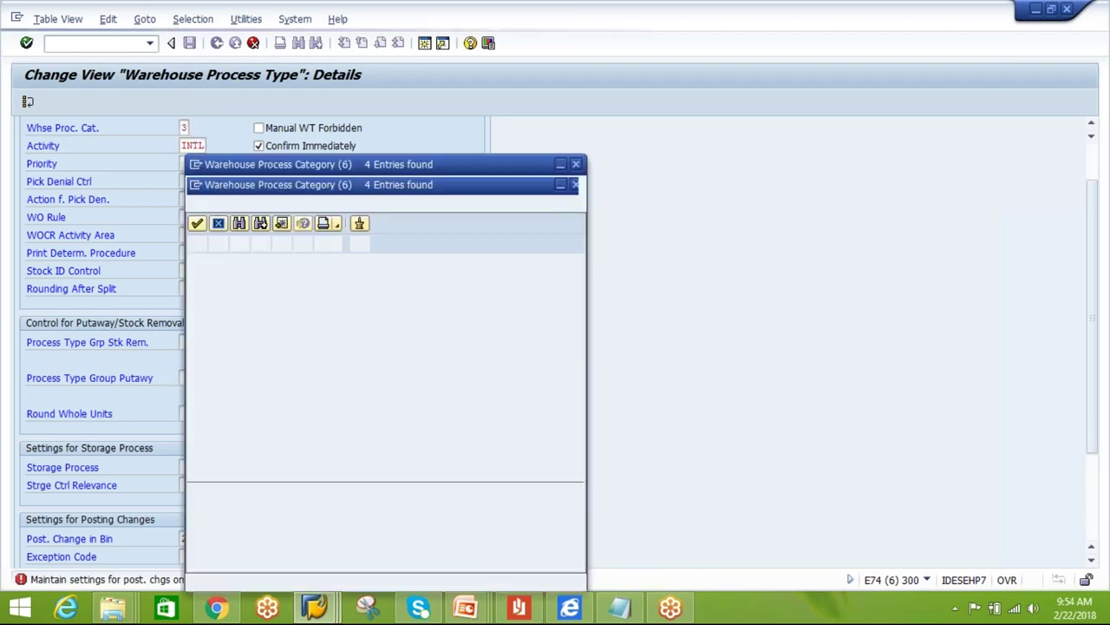
pyautogui.click(576, 165)
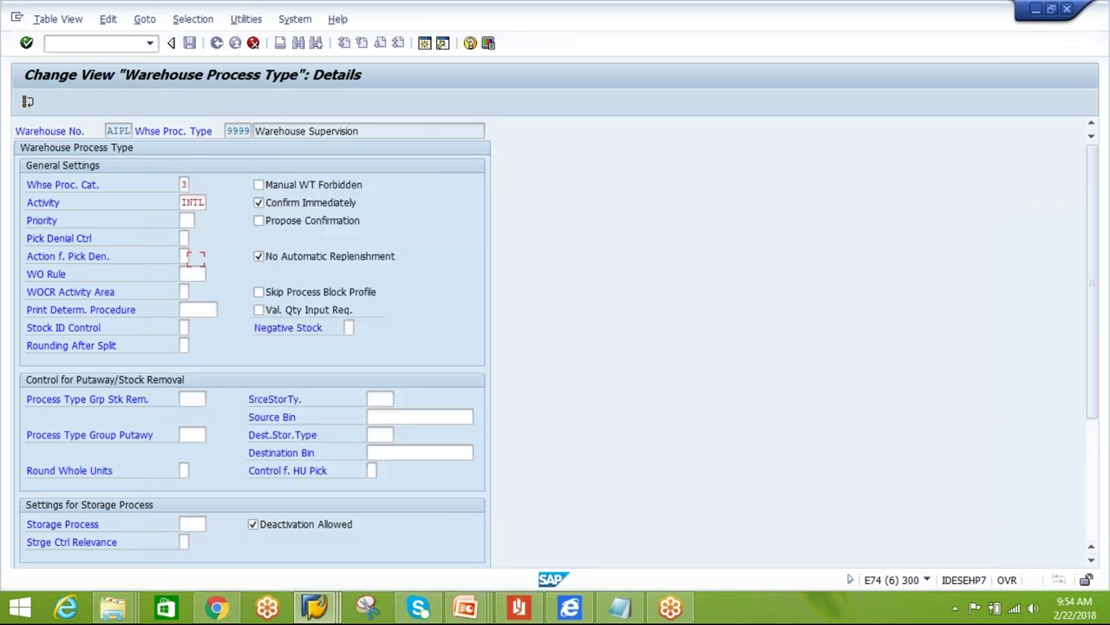
pyautogui.click(253, 42)
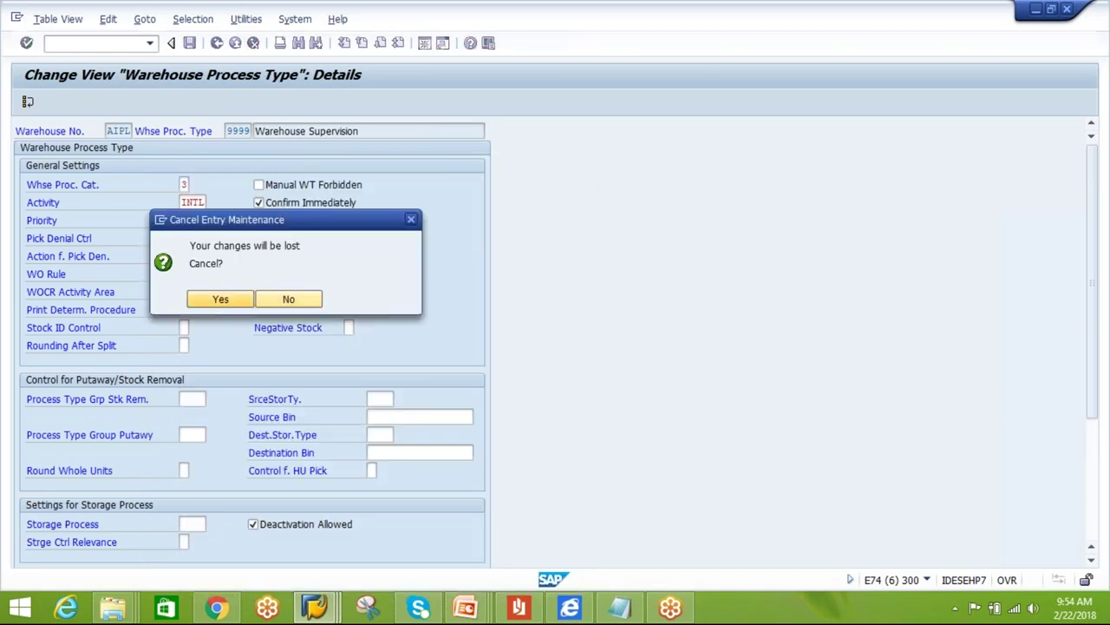
pyautogui.press('Return')
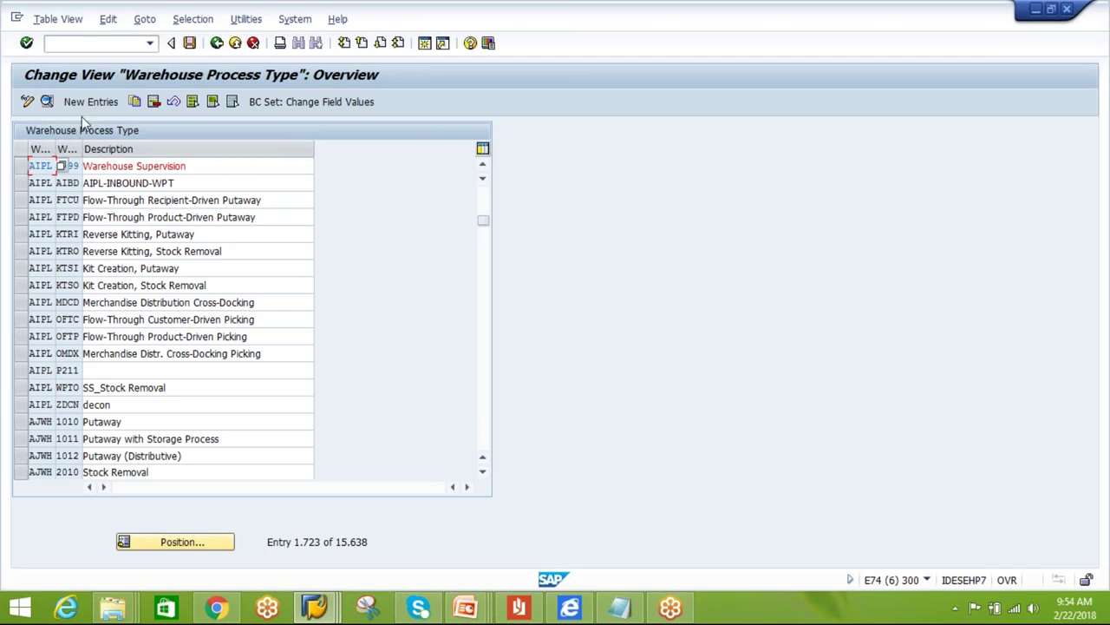
# - Copy warehouse process type 9999 of warehouse AIPL as POST, with the description POSTING CHANGES
pyautogui.press('F2')
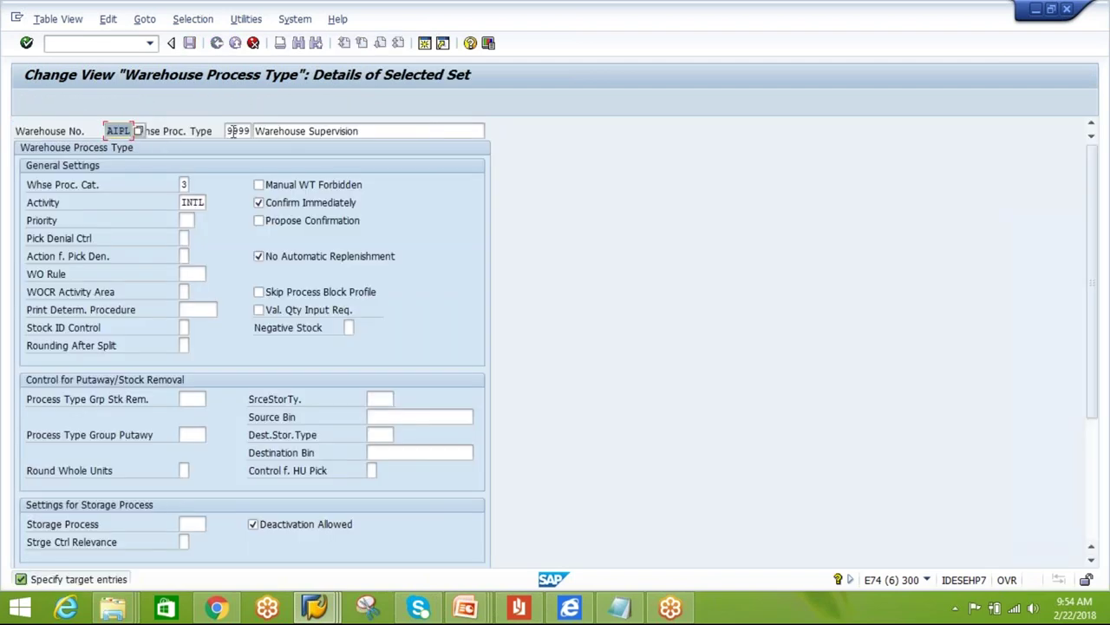
pyautogui.write('POST')
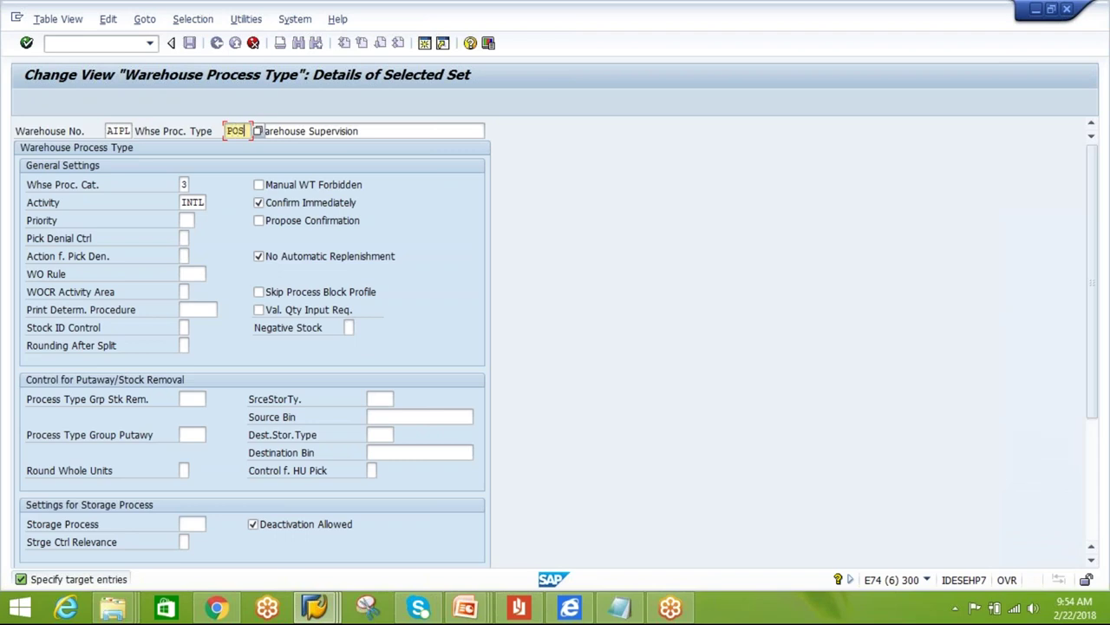
pyautogui.click(359, 130)
pyautogui.hotkey('shift', 'Home')
pyautogui.write('POST')
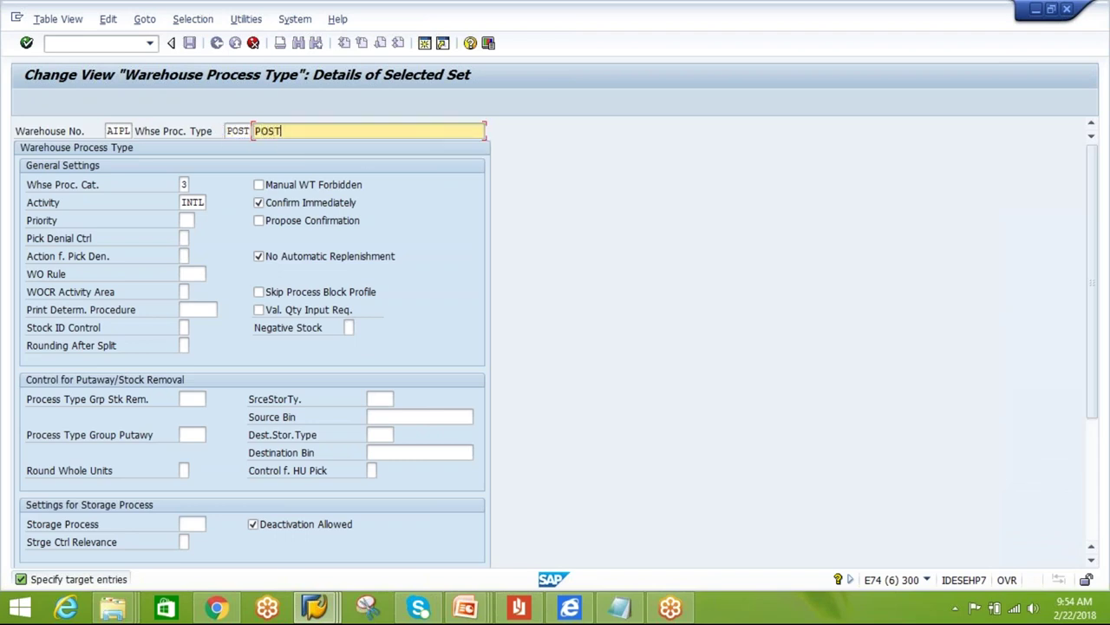
pyautogui.write('ING CHANGES')
# - Choose warehouse process category 7, Posting Change, for POST, select a Post. Change in Bin option and confirm the entries
pyautogui.click(185, 185)
pyautogui.click(196, 186)
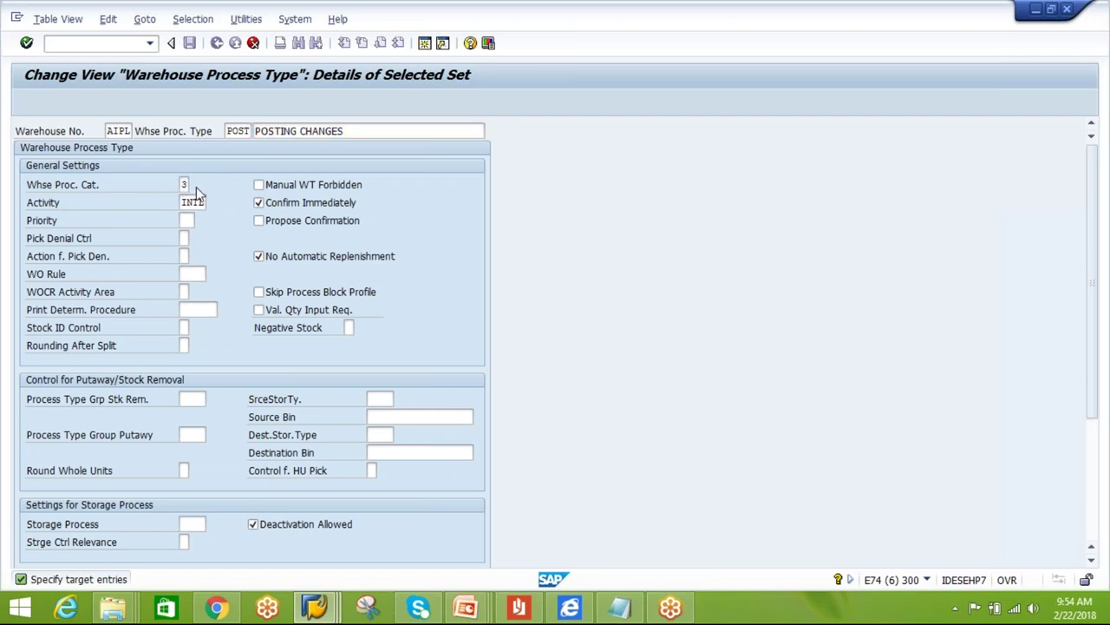
pyautogui.doubleClick(266, 306)
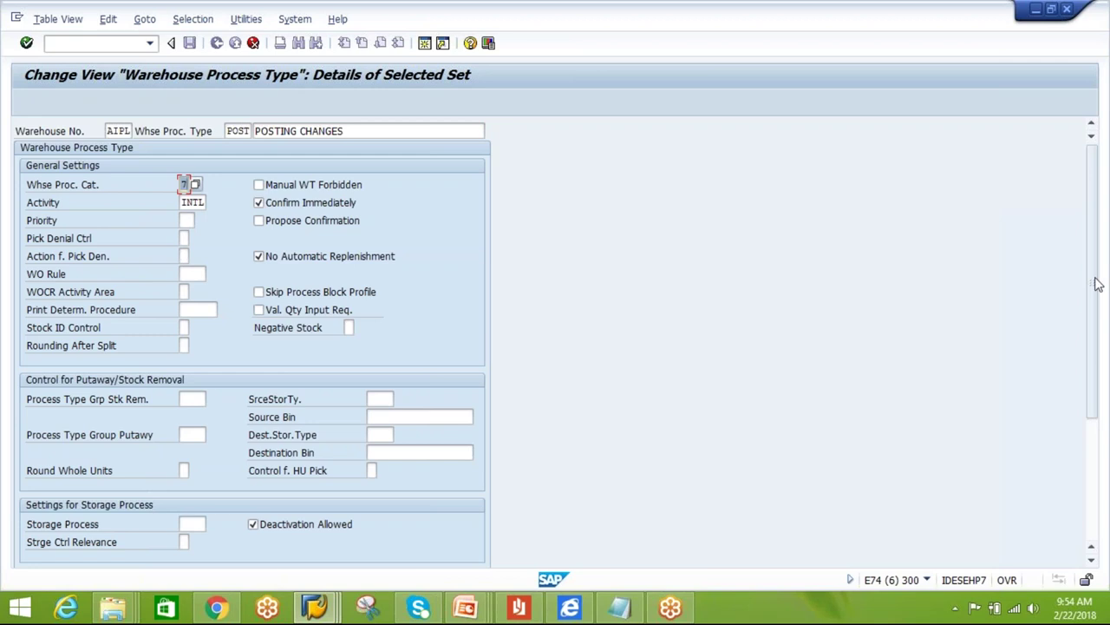
pyautogui.moveTo(1091, 310); pyautogui.dragTo(1099, 440)
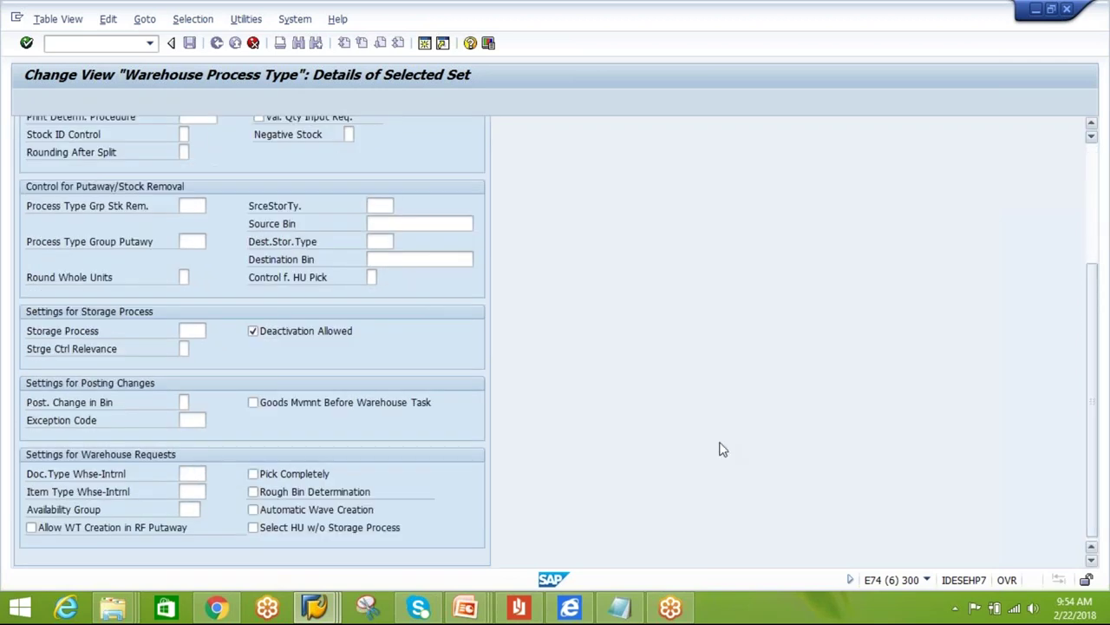
pyautogui.click(184, 405)
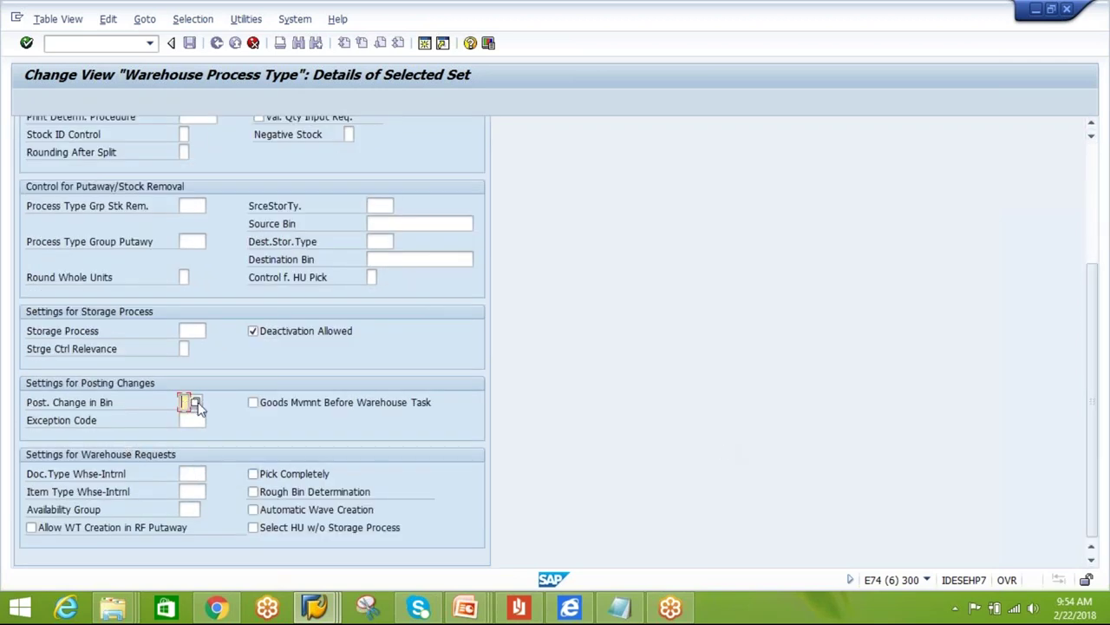
pyautogui.click(207, 393)
pyautogui.doubleClick(209, 215)
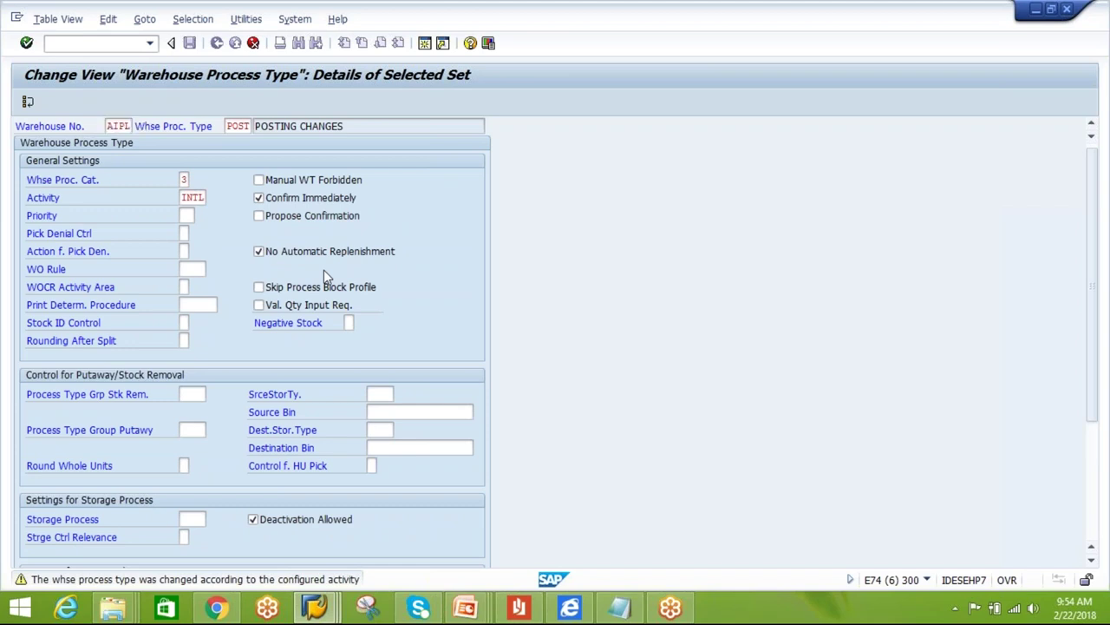
pyautogui.press('Return')
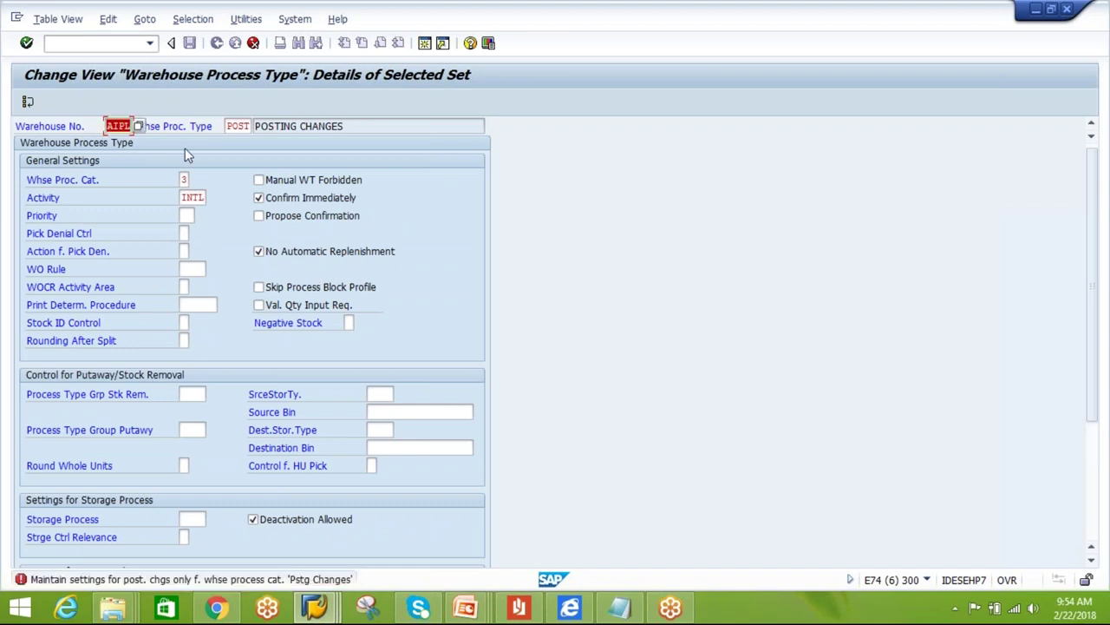
# - Try to reassign category 7, Posting Change, to process type POST while its activity is INTL
pyautogui.click(187, 196)
pyautogui.click(185, 180)
pyautogui.click(195, 179)
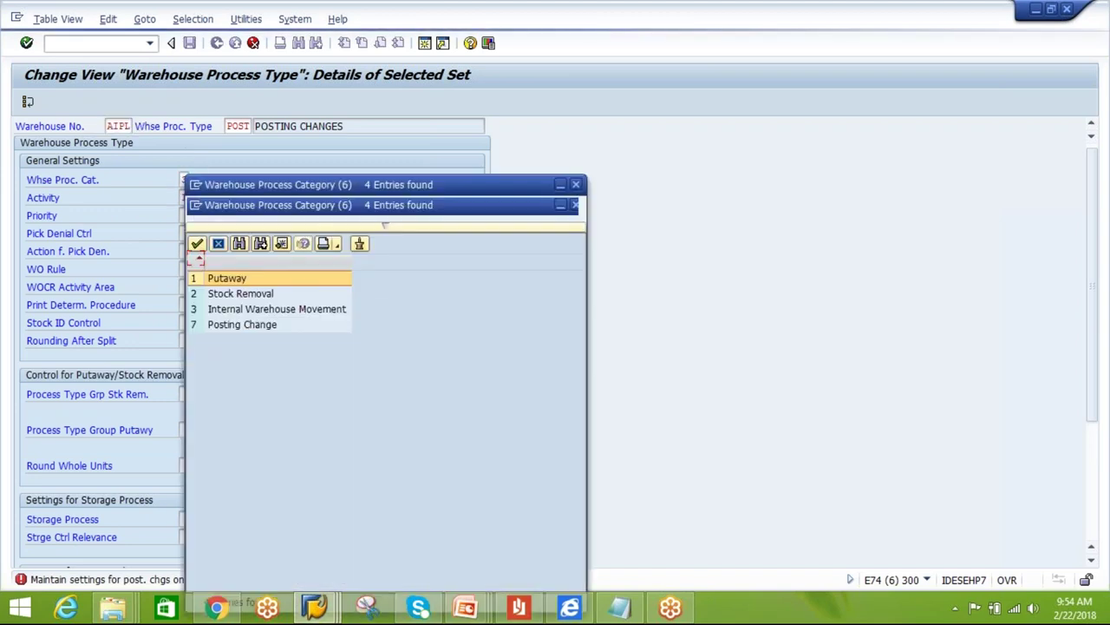
pyautogui.doubleClick(243, 305)
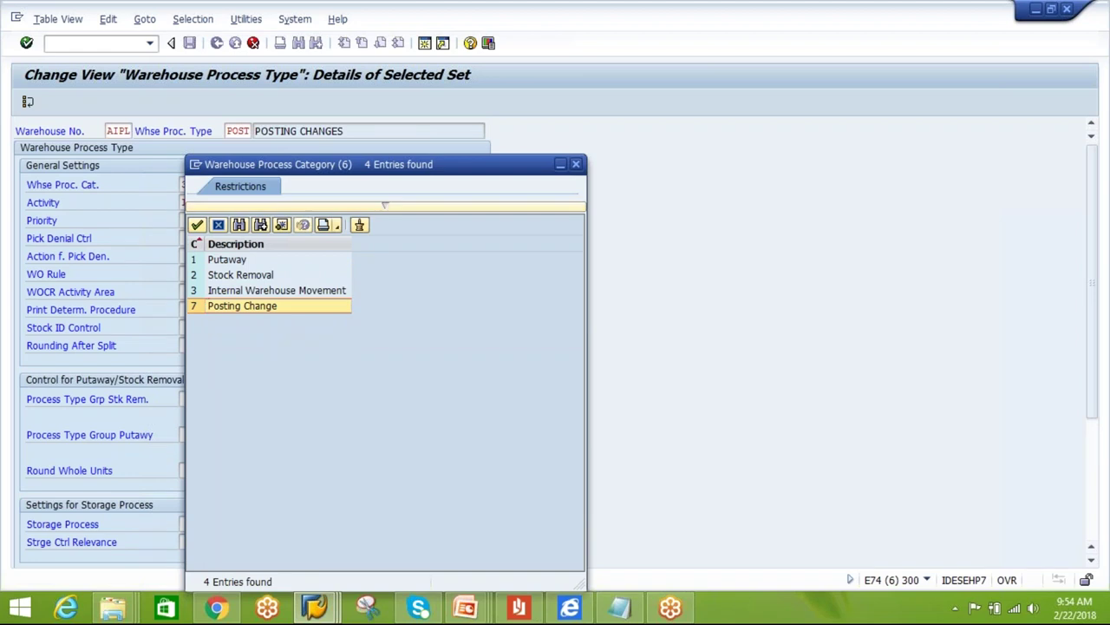
pyautogui.press('Return')
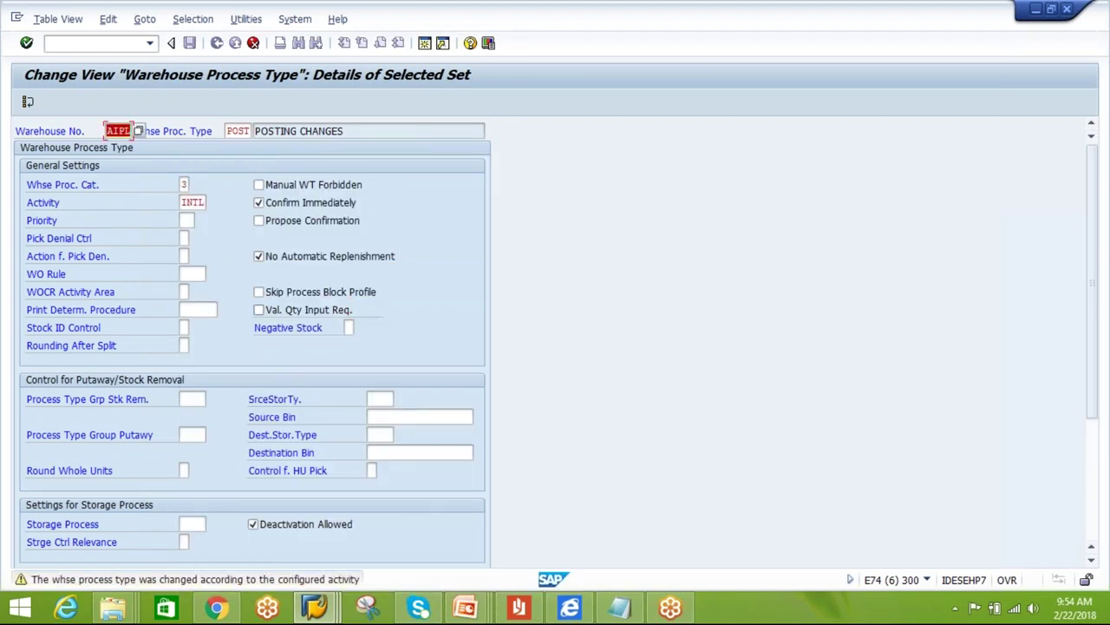
# - Clear the activity of process type POST, set its category to 7, Posting Change, and finish copying the entry
pyautogui.click(184, 202)
pyautogui.doubleClick(184, 202)
pyautogui.click(192, 202)
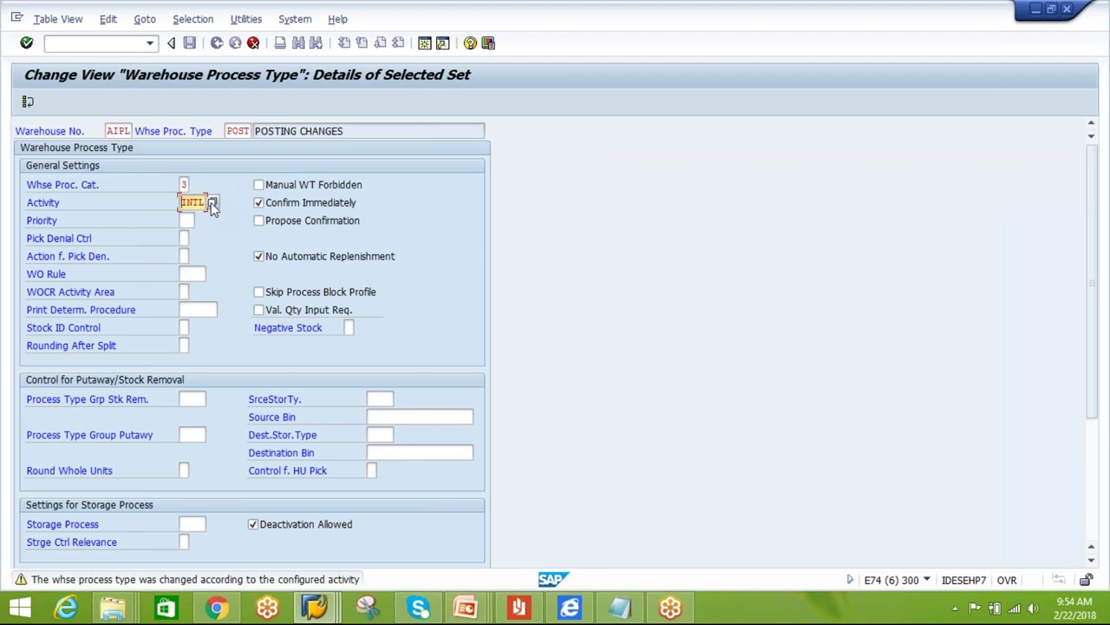
pyautogui.press('Delete')
pyautogui.press('Delete')
pyautogui.click(185, 184)
pyautogui.press('Return')
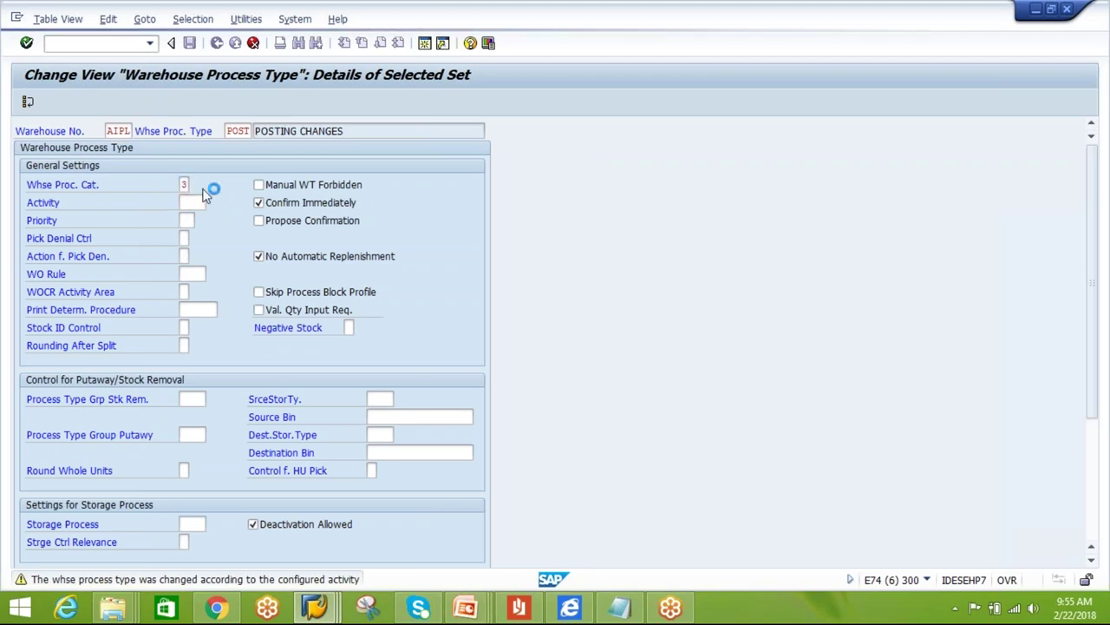
pyautogui.click(227, 190)
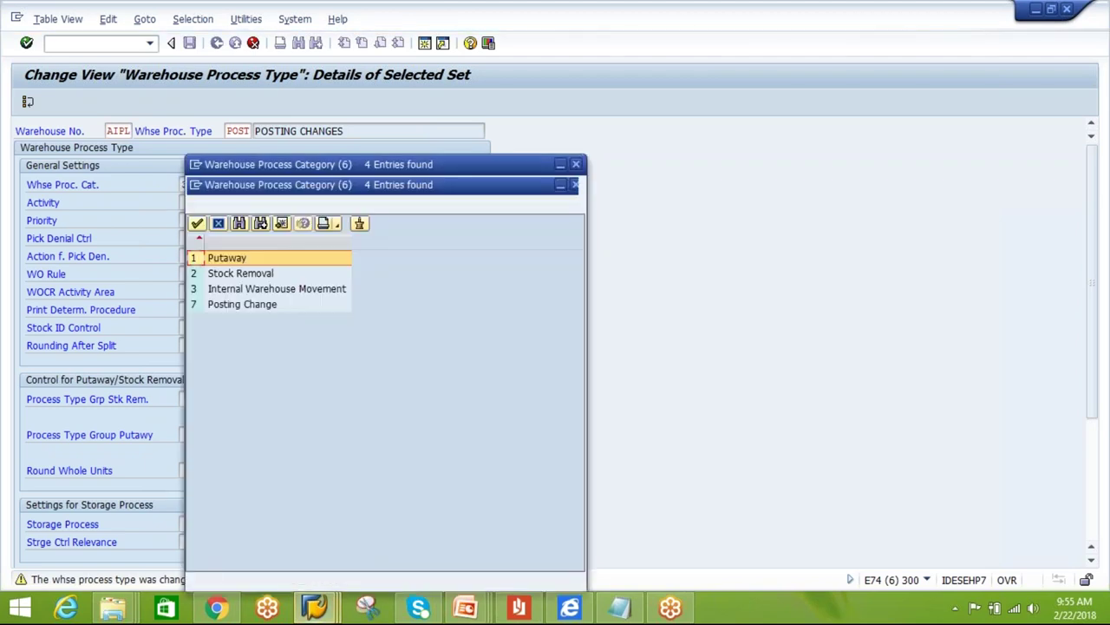
pyautogui.click(231, 304)
pyautogui.doubleClick(231, 305)
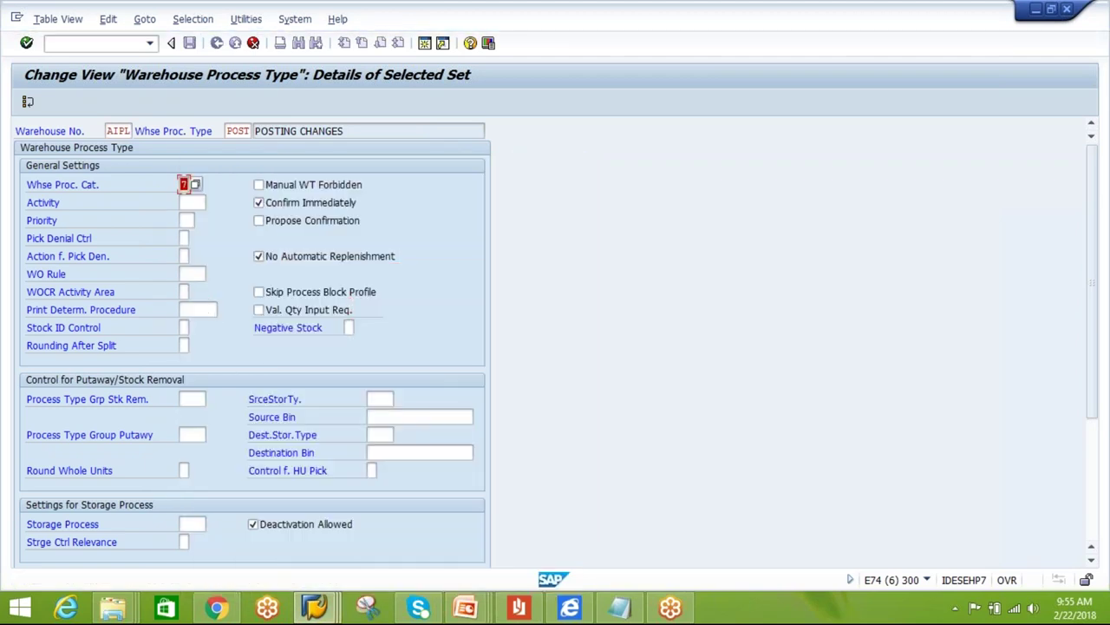
pyautogui.press('F3')
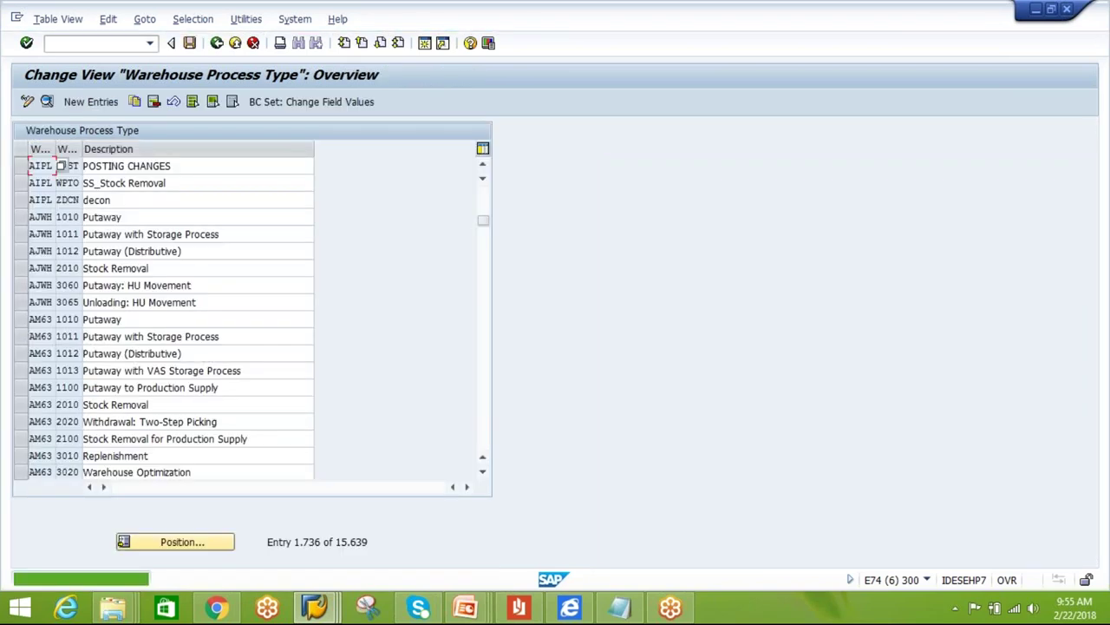
# - Open the details of process type POST and set its activity to STCH, Posting Change
pyautogui.click(104, 169)
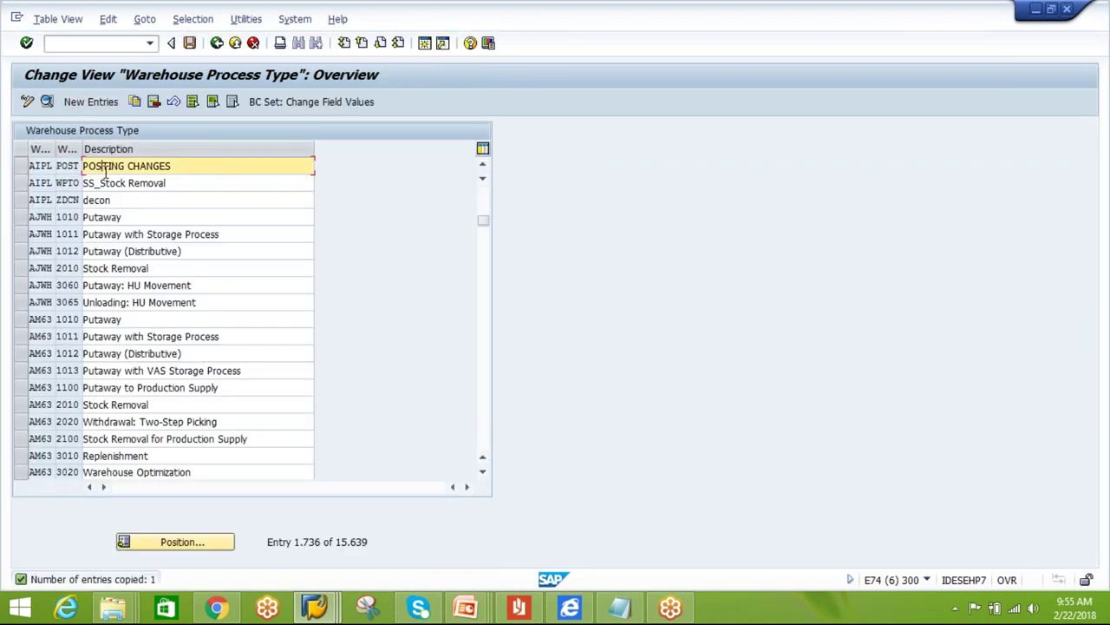
pyautogui.click(19, 166)
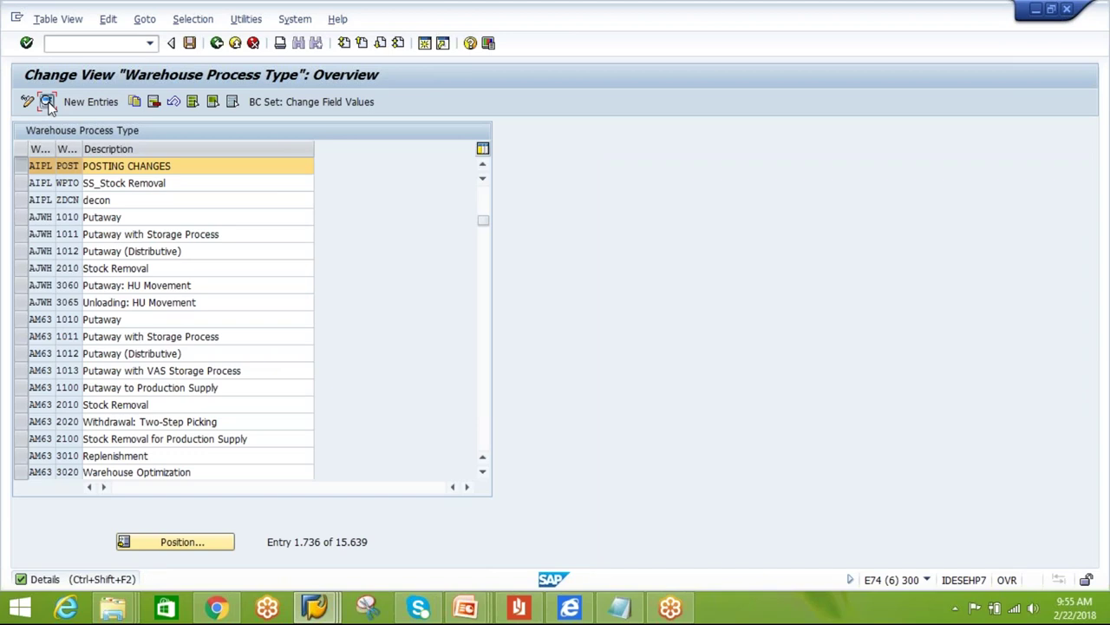
pyautogui.click(47, 103)
pyautogui.click(199, 203)
pyautogui.click(212, 203)
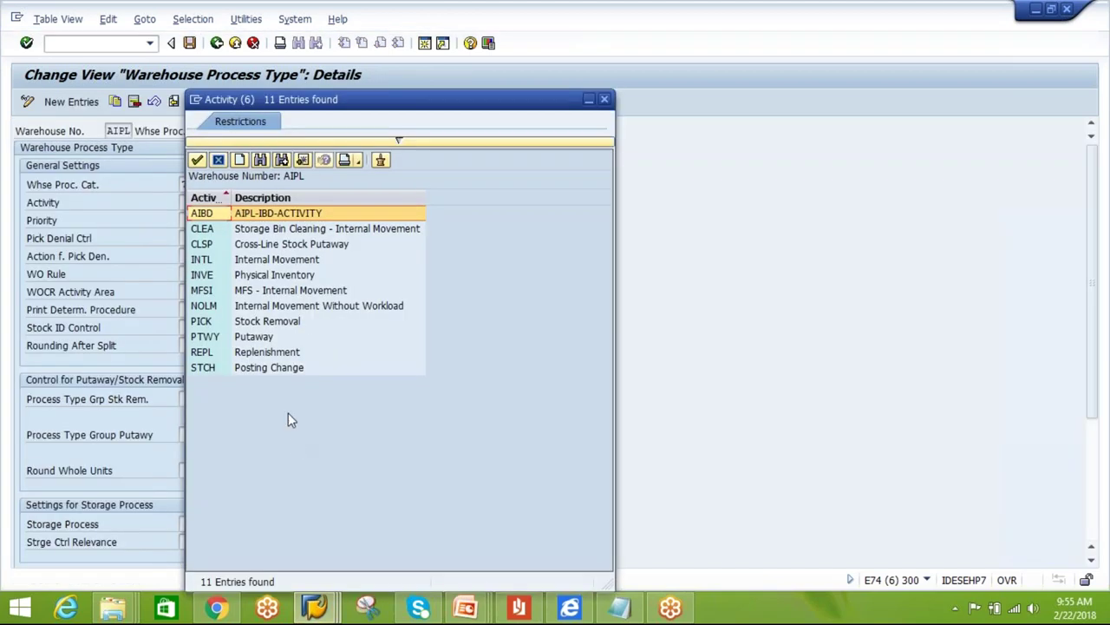
pyautogui.click(289, 367)
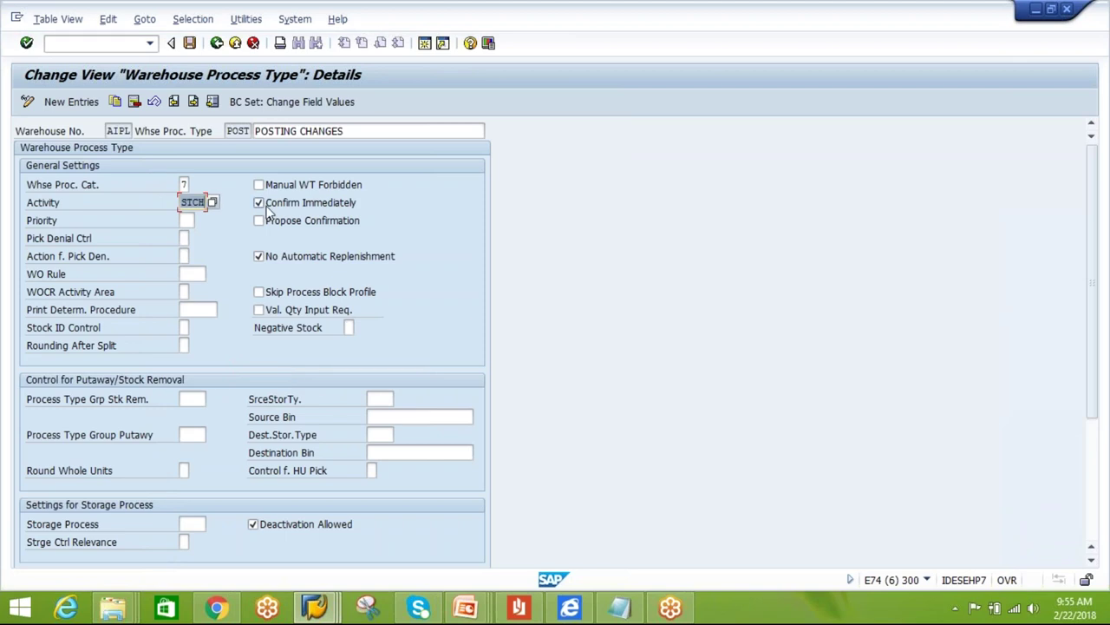
# - Save process type POST, accept the proposed customizing request and return to the process type overview
pyautogui.click(189, 43)
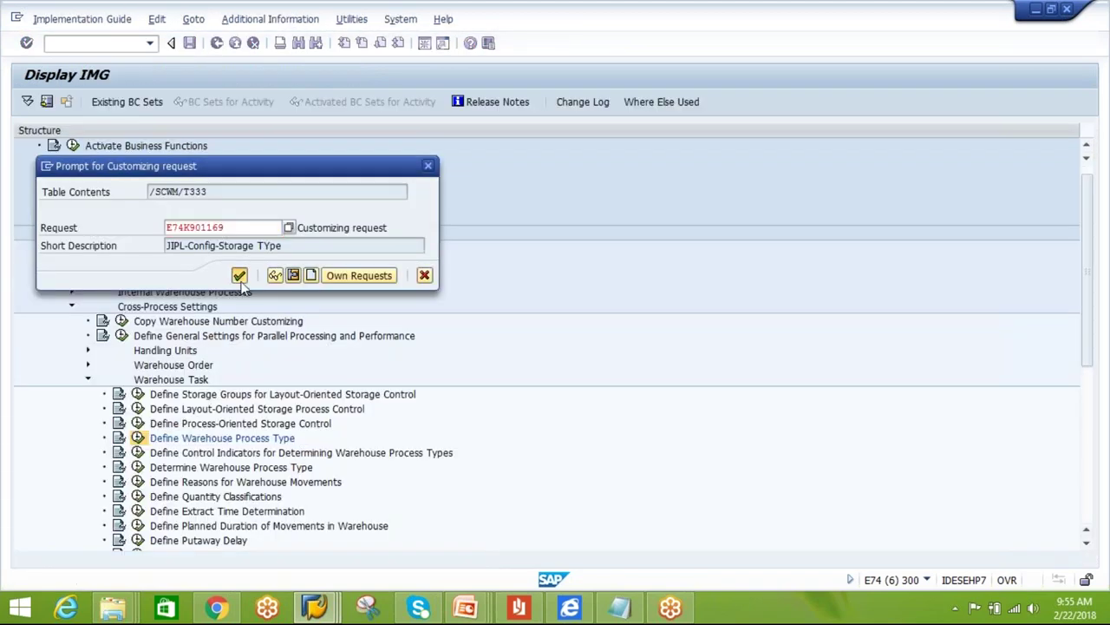
pyautogui.click(240, 276)
pyautogui.click(218, 44)
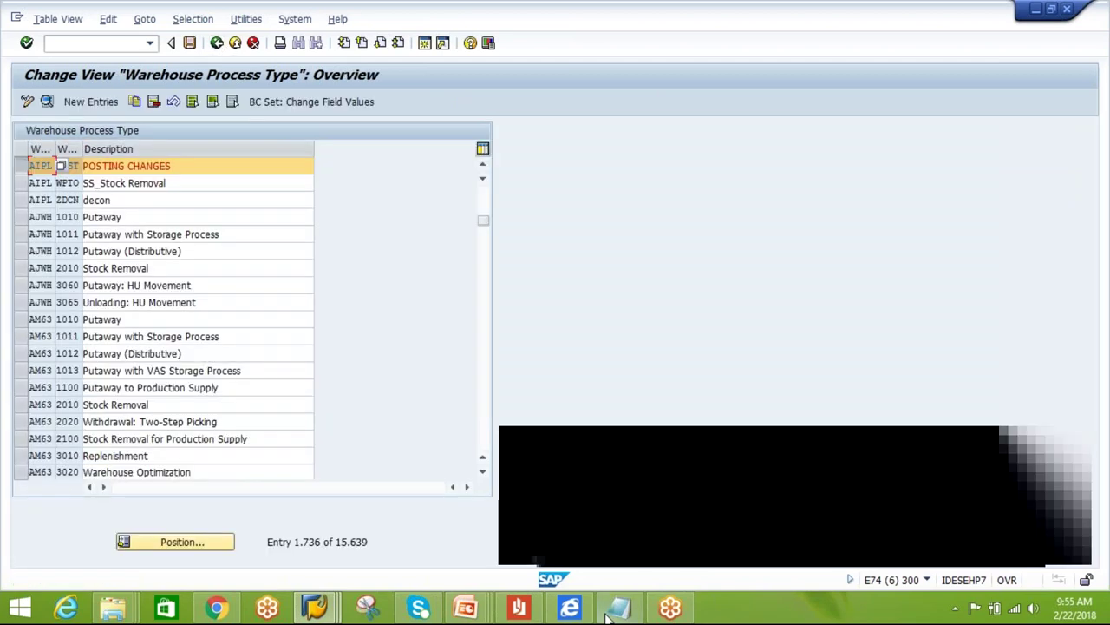
# - Switch to the Notepad notes and add the line "CABL1----> Break cable ( BMW 5 series )"
pyautogui.click(619, 609)
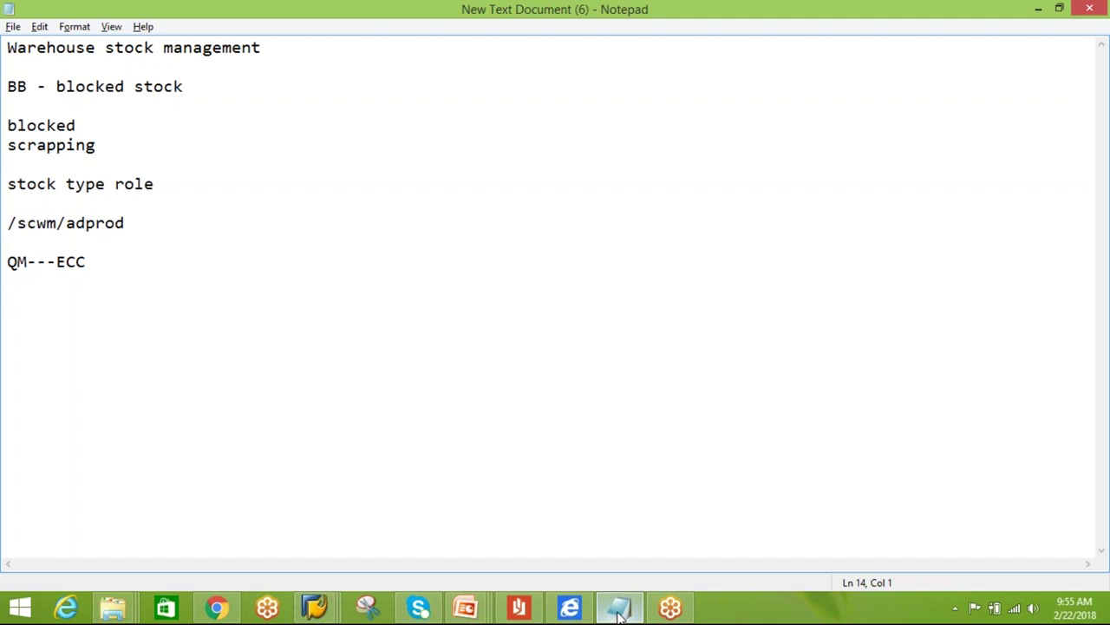
pyautogui.write('CABL1----> Bre')
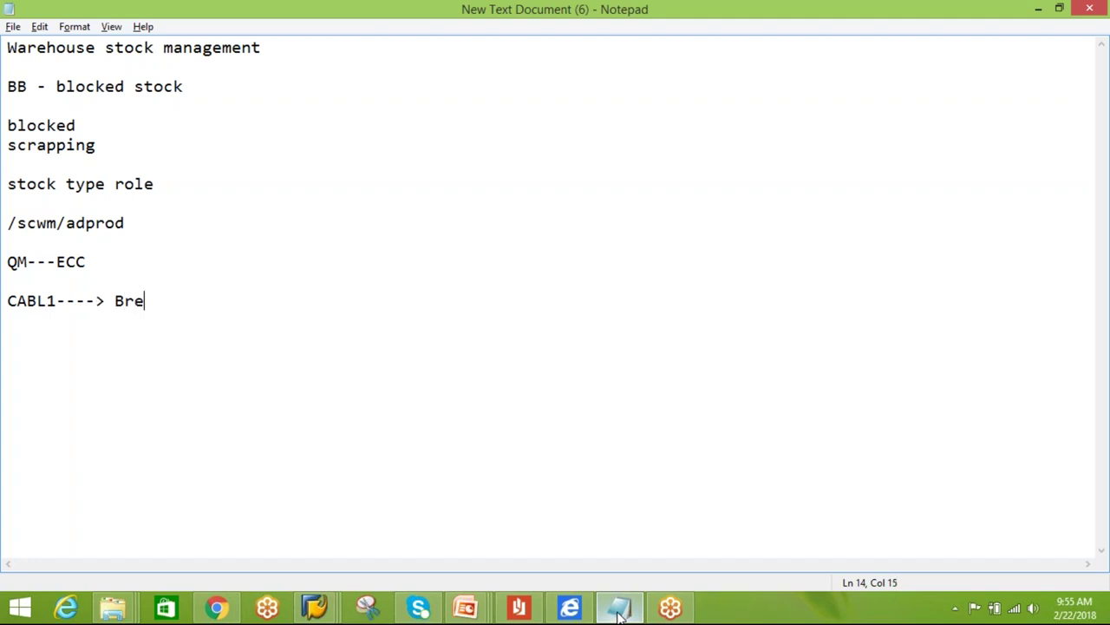
pyautogui.write('ak cable ( ')
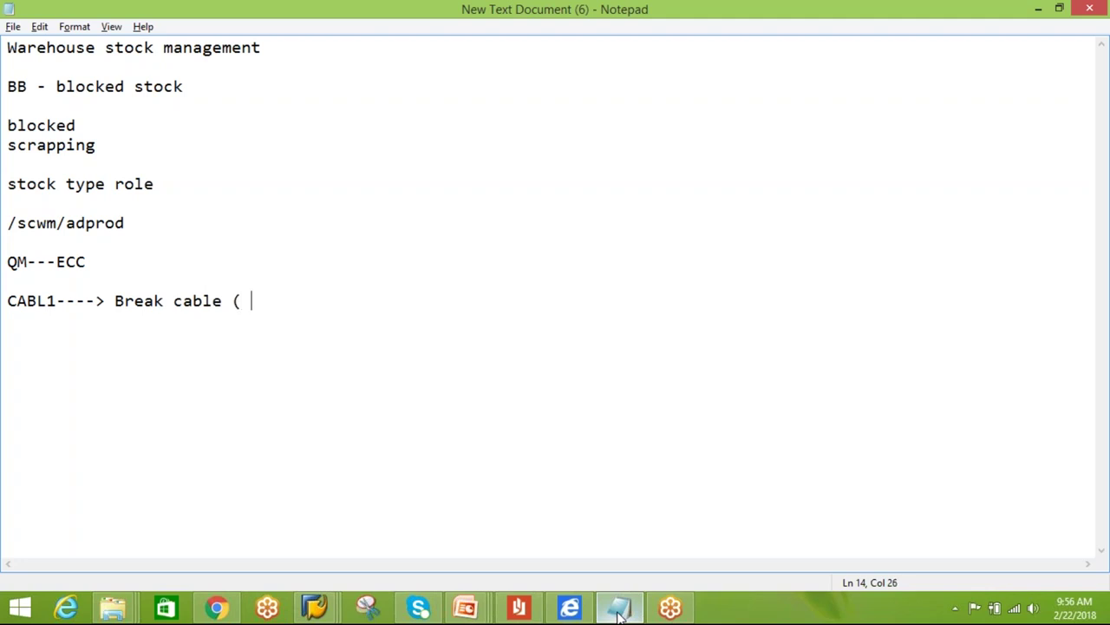
pyautogui.write('BMW 5 series )')
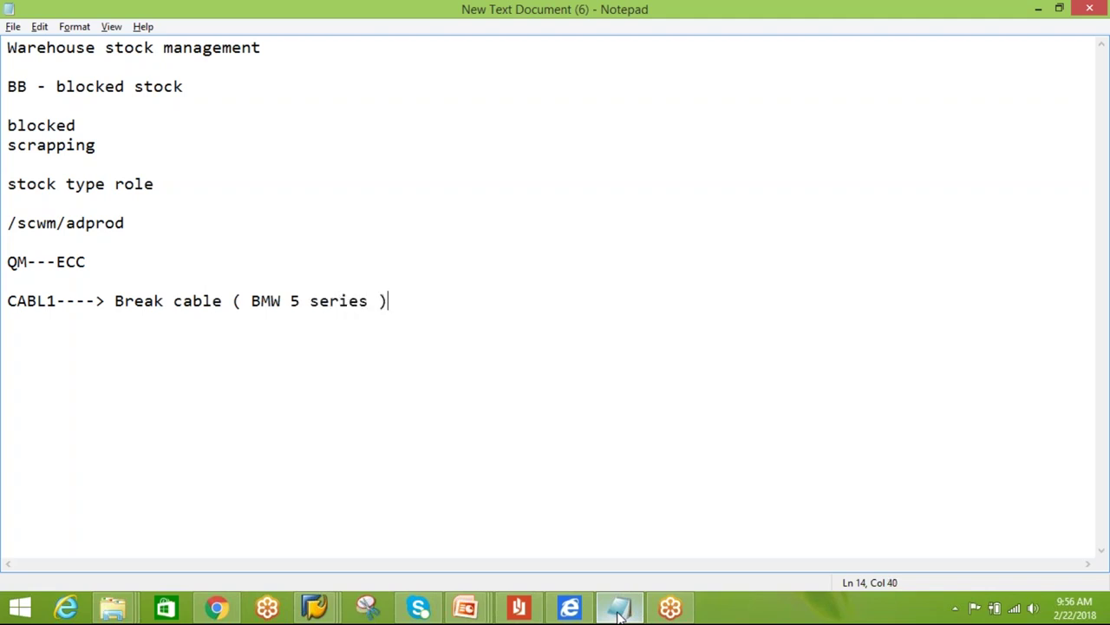
# - Add the line "CABL2-----> Break cable ( BMW 8 series )" below the CABL1 line, followed by blank lines
pyautogui.press('Return')
pyautogui.press('Return')
pyautogui.write('CABL8')
pyautogui.press('BackSpace')
pyautogui.write('2-----> Brea')
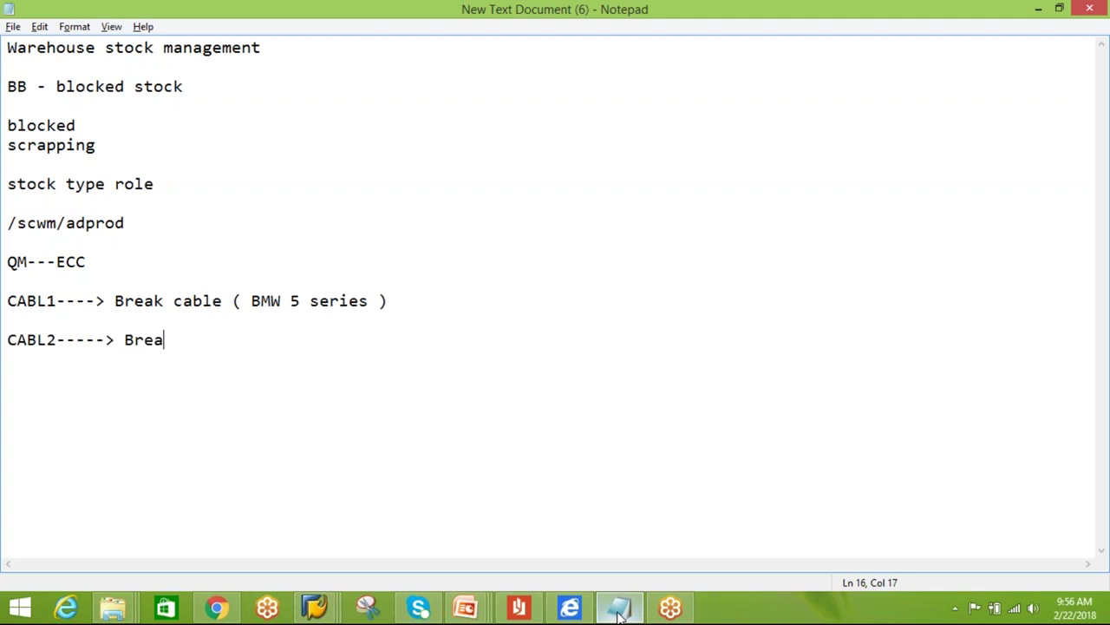
pyautogui.write('k cable ( BM')
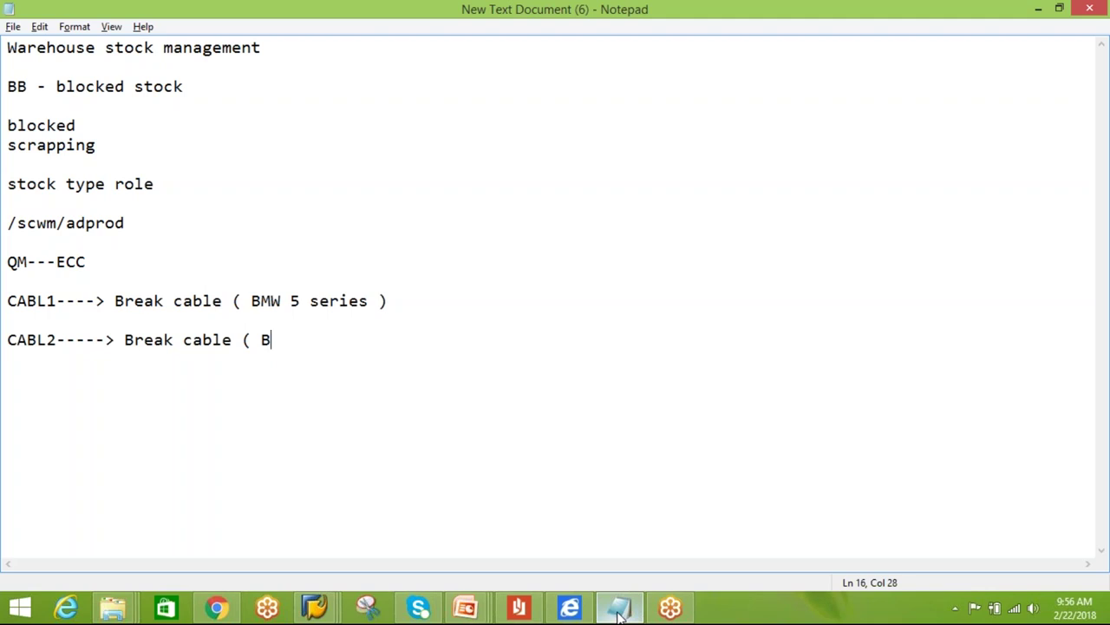
pyautogui.write('W 8 series ')
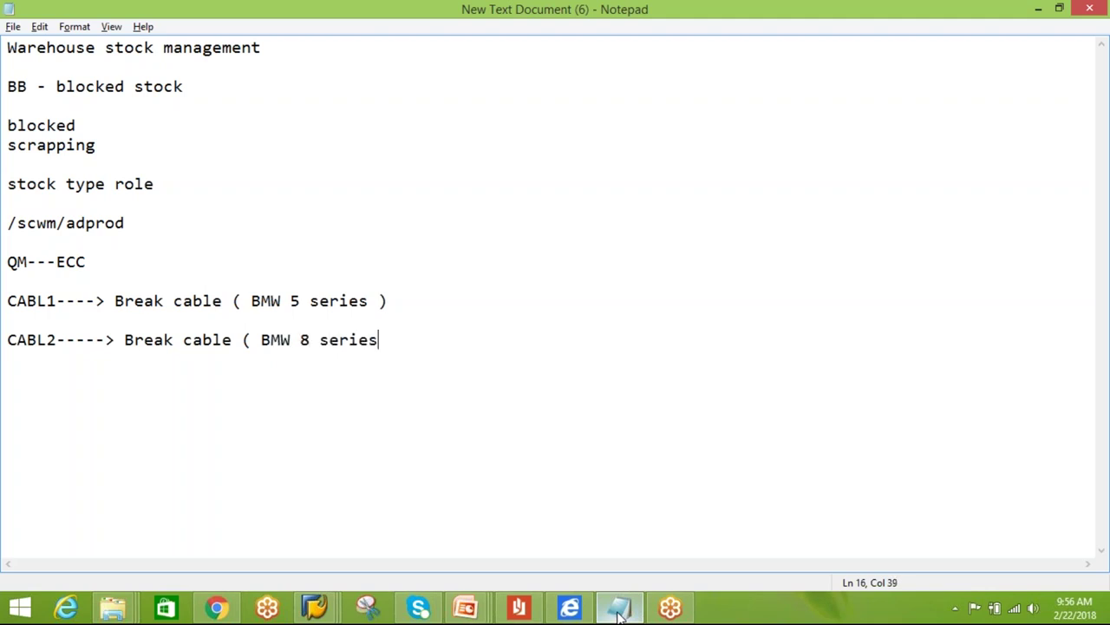
pyautogui.write(')')
pyautogui.press('Return')
pyautogui.press('Return')
pyautogui.press('Return')
pyautogui.press('Return')
pyautogui.moveTo(569, 608)
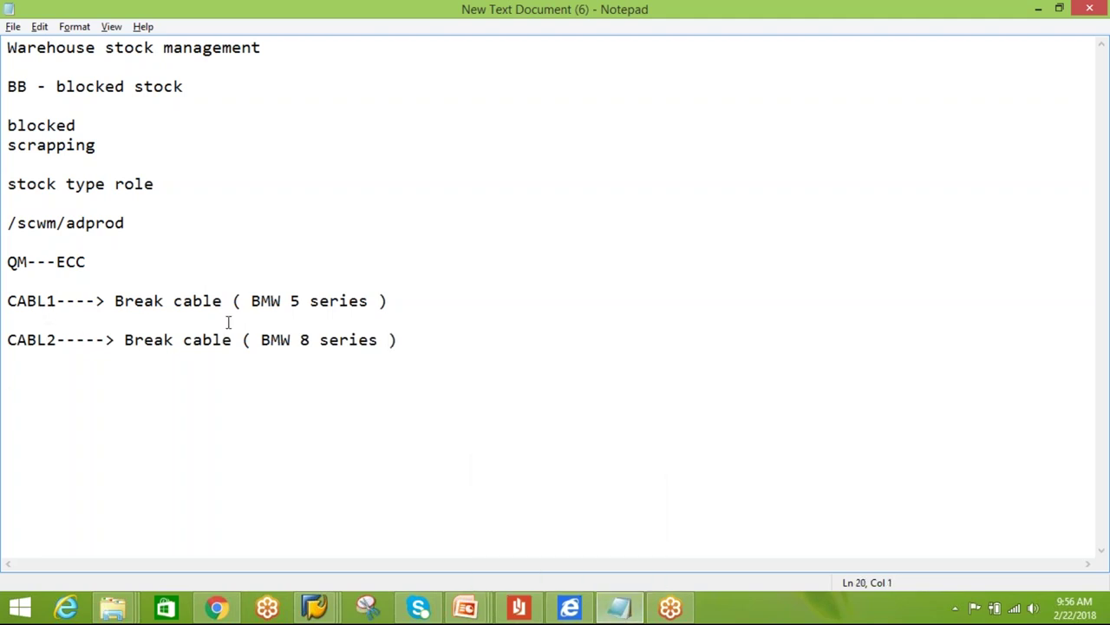
pyautogui.click(301, 302)
pyautogui.click(90, 386)
pyautogui.click(29, 300)
pyautogui.click(65, 300)
pyautogui.click(38, 382)
pyautogui.click(55, 301)
pyautogui.click(49, 339)
pyautogui.click(26, 383)
pyautogui.click(45, 339)
pyautogui.click(64, 339)
pyautogui.click(36, 373)
pyautogui.click(52, 294)
pyautogui.click(56, 344)
# - Add the line "Re labelling process" a few lines below the CABL2 entry in the notes
pyautogui.click(416, 340)
pyautogui.press('Return')
pyautogui.press('Return')
pyautogui.press('Return')
pyautogui.write('RE')
pyautogui.press('BackSpace')
pyautogui.write('e labelling process')
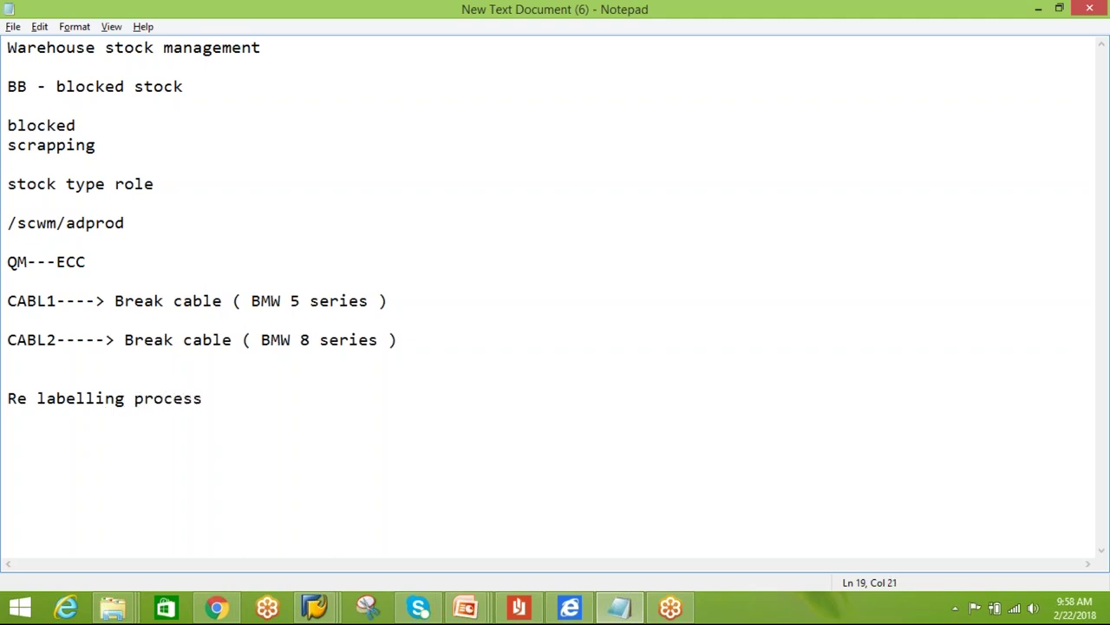
pyautogui.press('Return')
pyautogui.press('Return')
# - Switch to a free SAP Easy Access session and open the posting change transaction for warehouse AIPL
pyautogui.moveTo(315, 605)
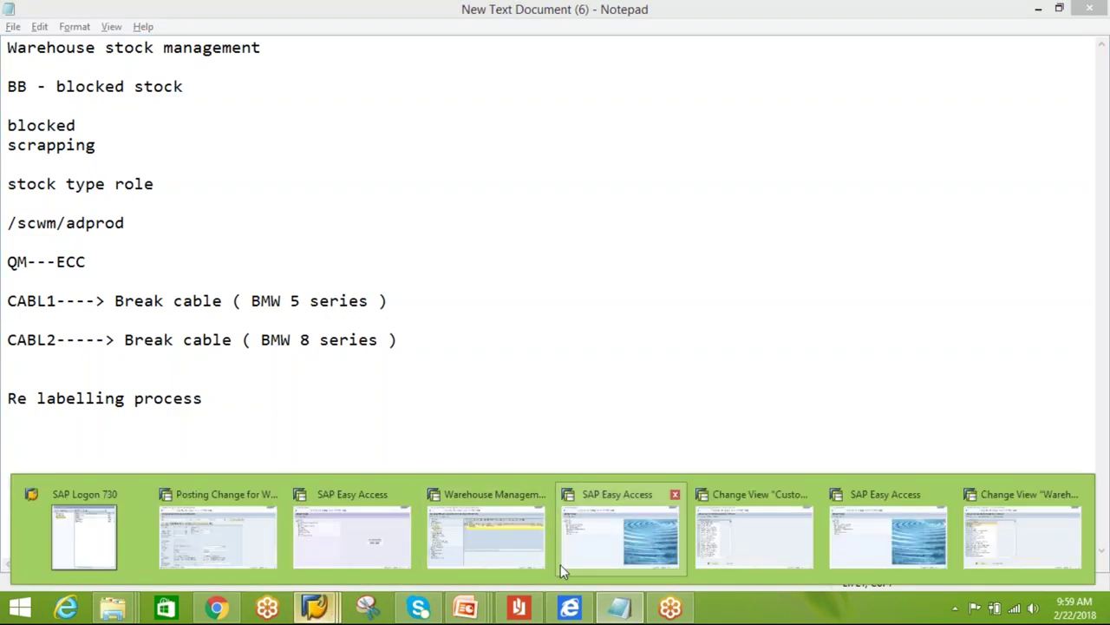
pyautogui.click(646, 539)
pyautogui.click(150, 43)
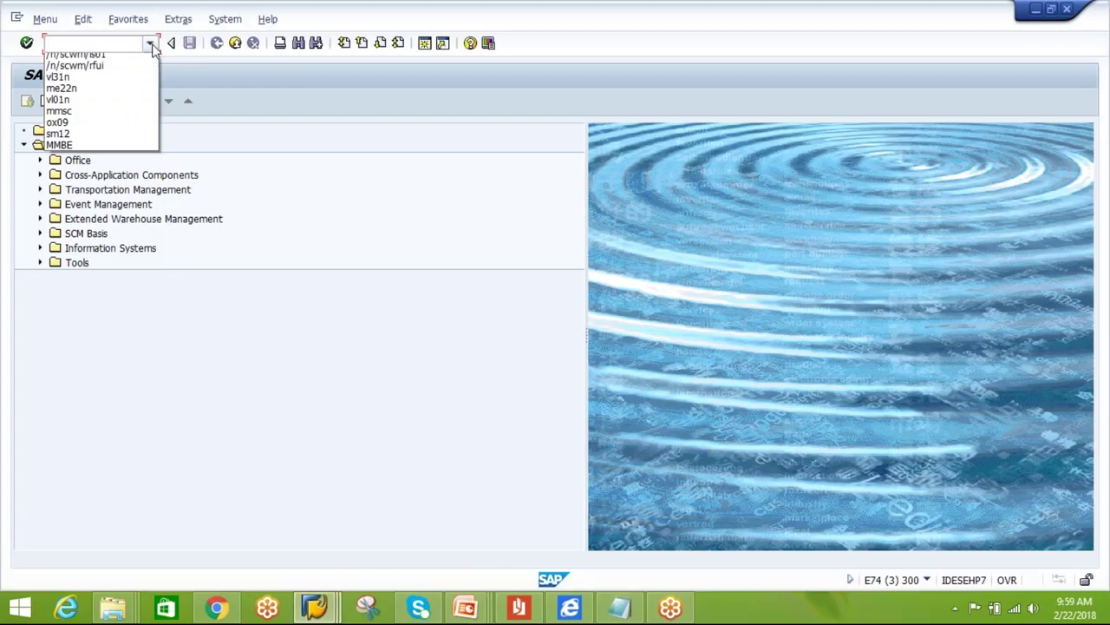
pyautogui.click(135, 79)
pyautogui.press('Return')
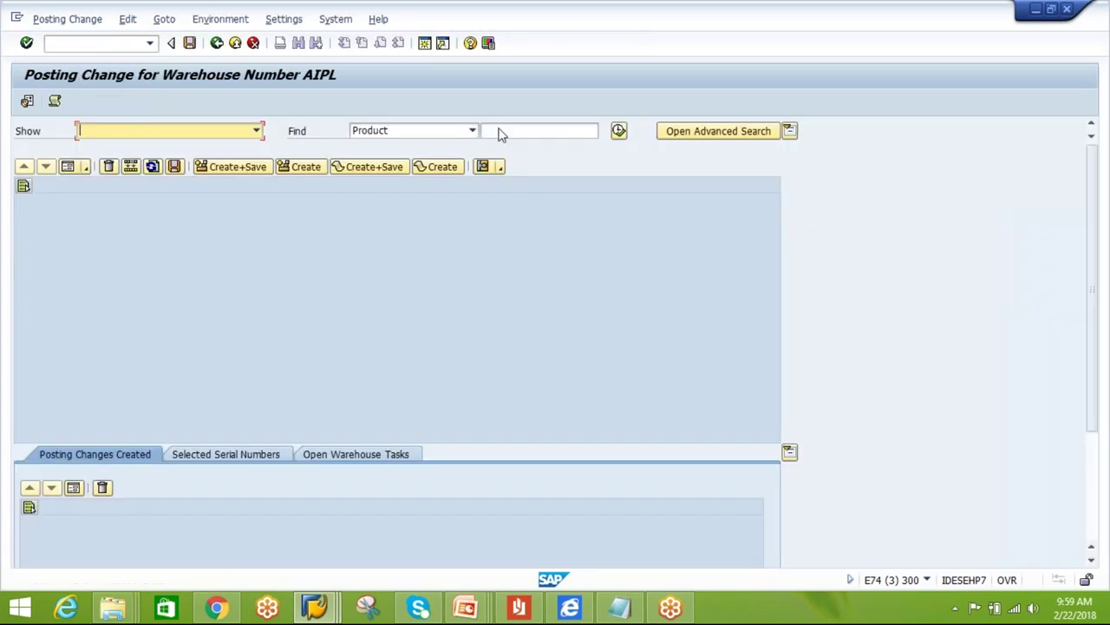
# - Find the stock of product AIPL-MAT1 and open the 4 EA item in form view
pyautogui.click(499, 133)
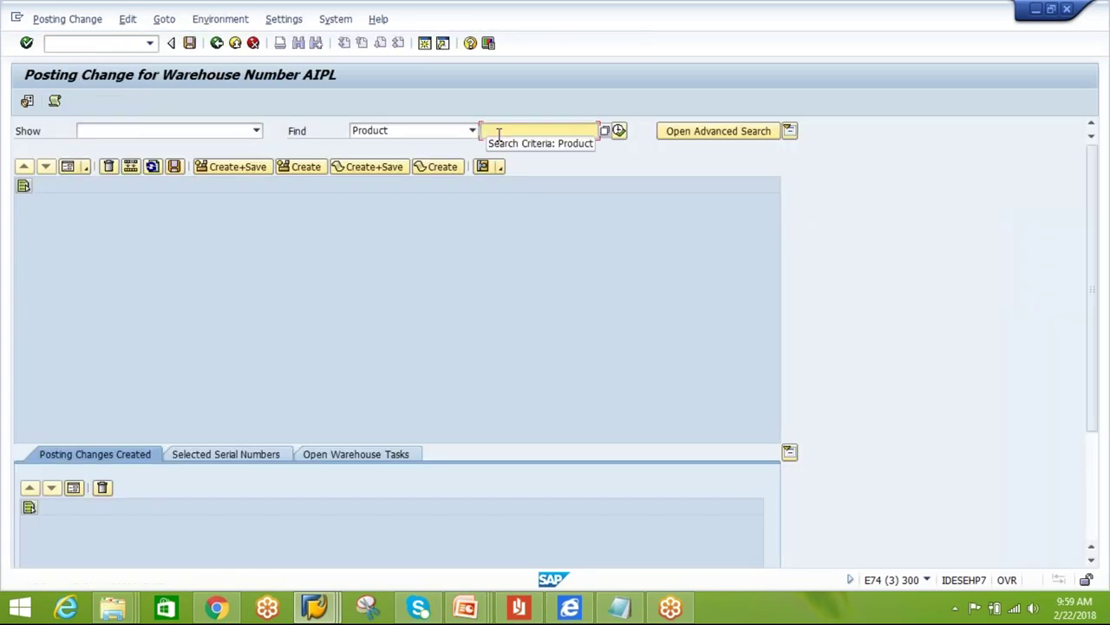
pyautogui.click(505, 144)
pyautogui.click(619, 132)
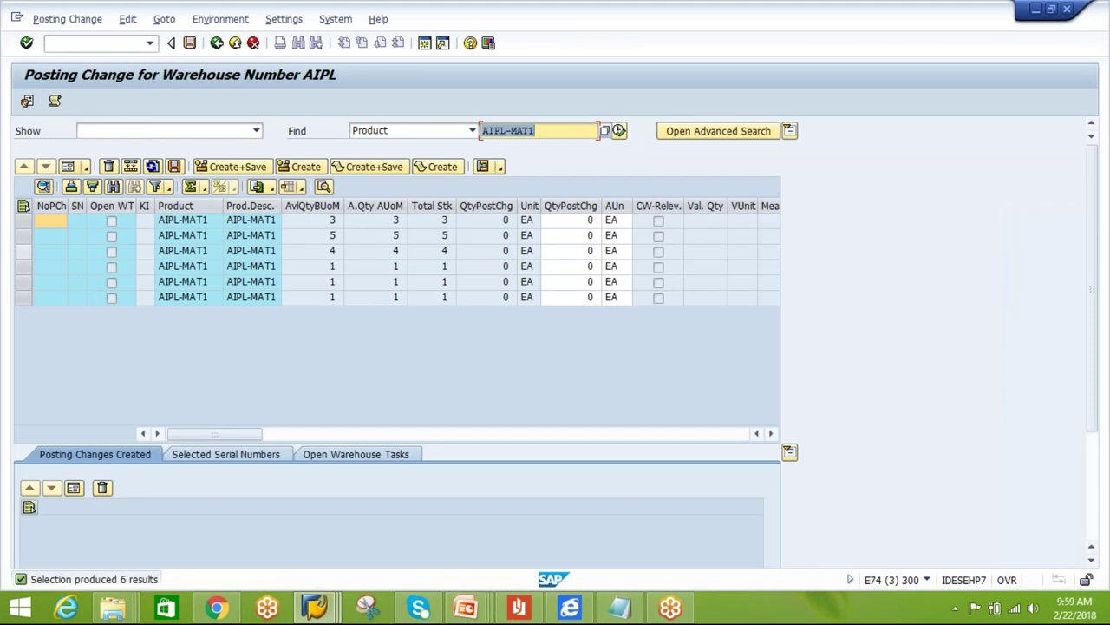
pyautogui.click(24, 251)
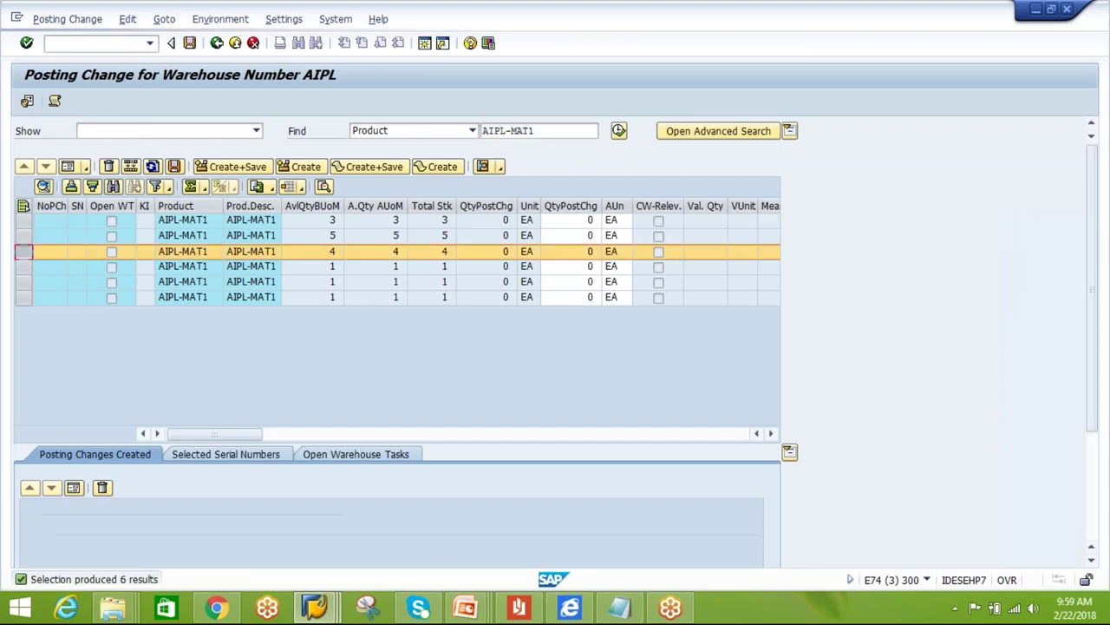
pyautogui.click(75, 169)
# - Enter a posting change quantity of 2, destination bin SLOW-01-01-03 and destination product AIPL-MAT2
pyautogui.click(193, 274)
pyautogui.write('2')
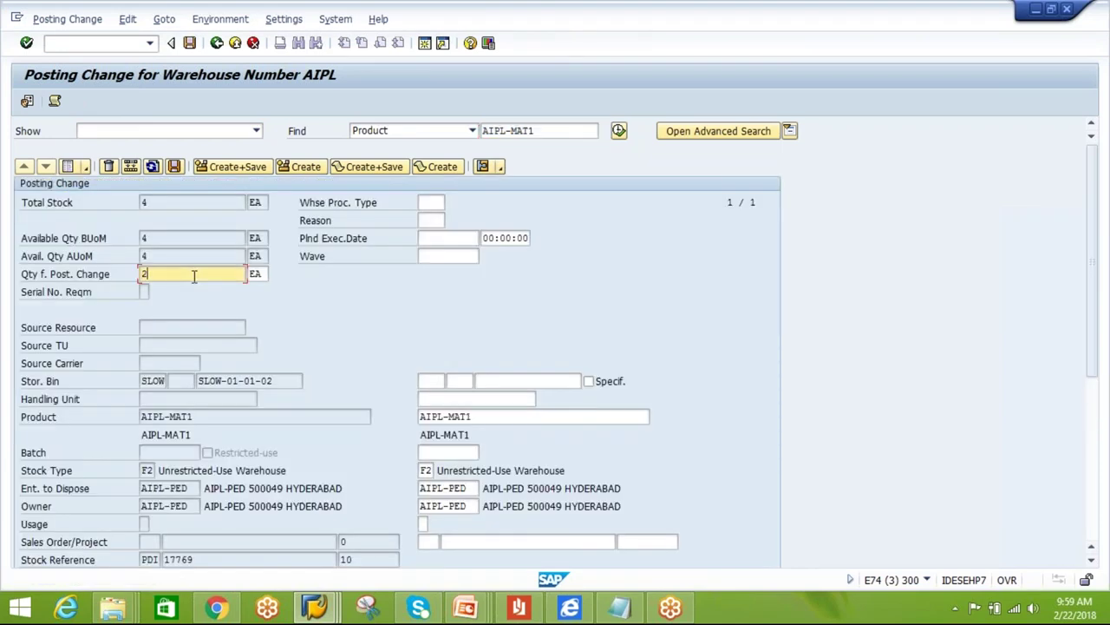
pyautogui.click(514, 381)
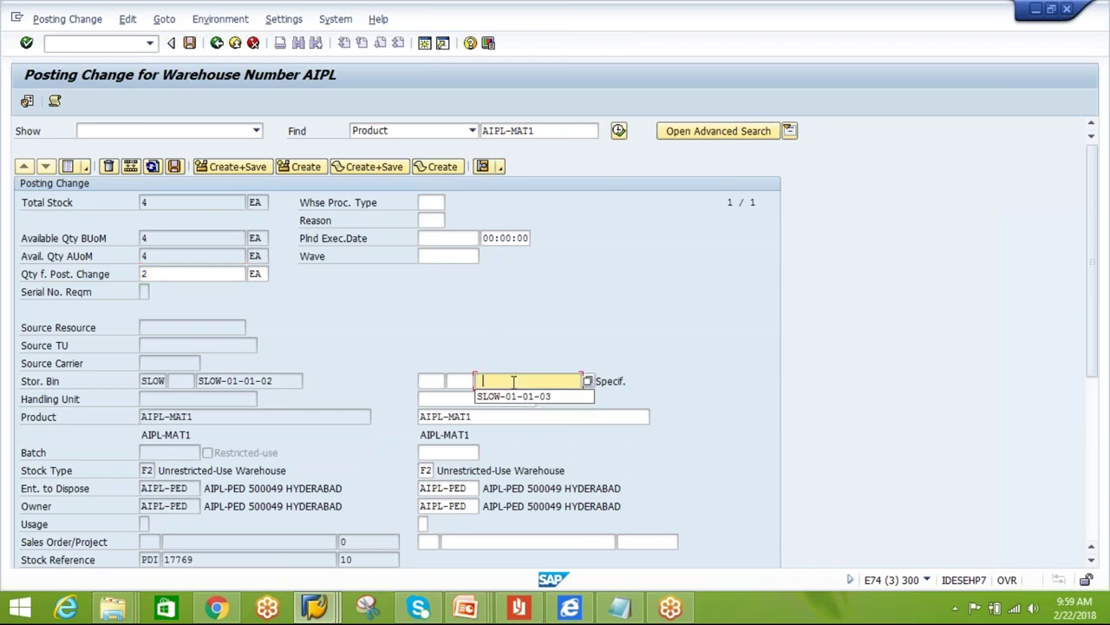
pyautogui.click(513, 395)
pyautogui.press('Return')
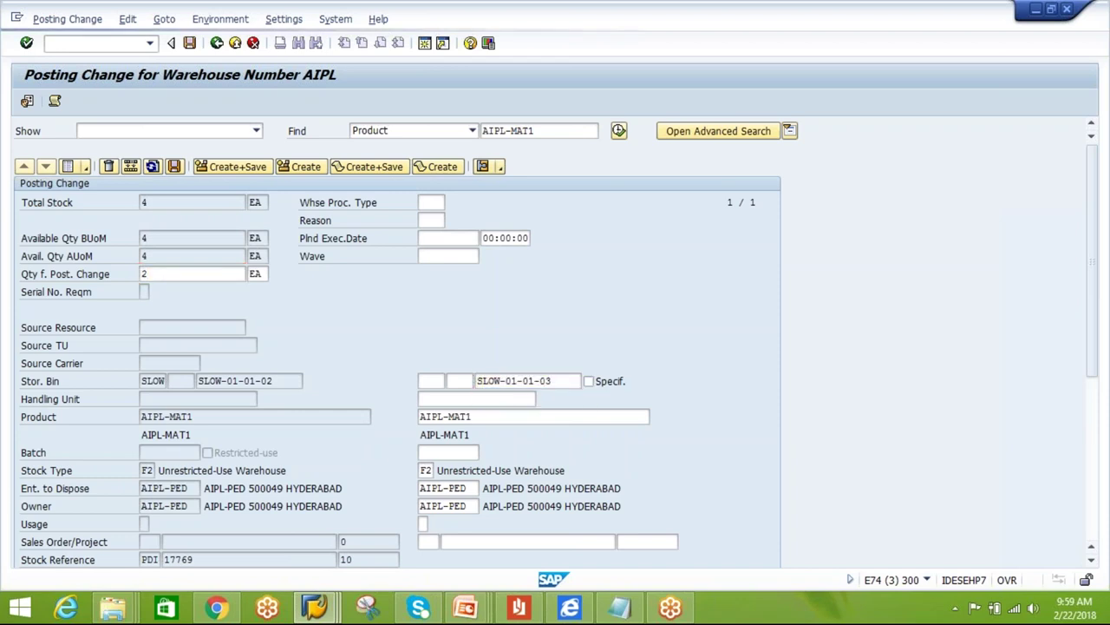
pyautogui.click(518, 417)
pyautogui.press('BackSpace')
pyautogui.click(519, 427)
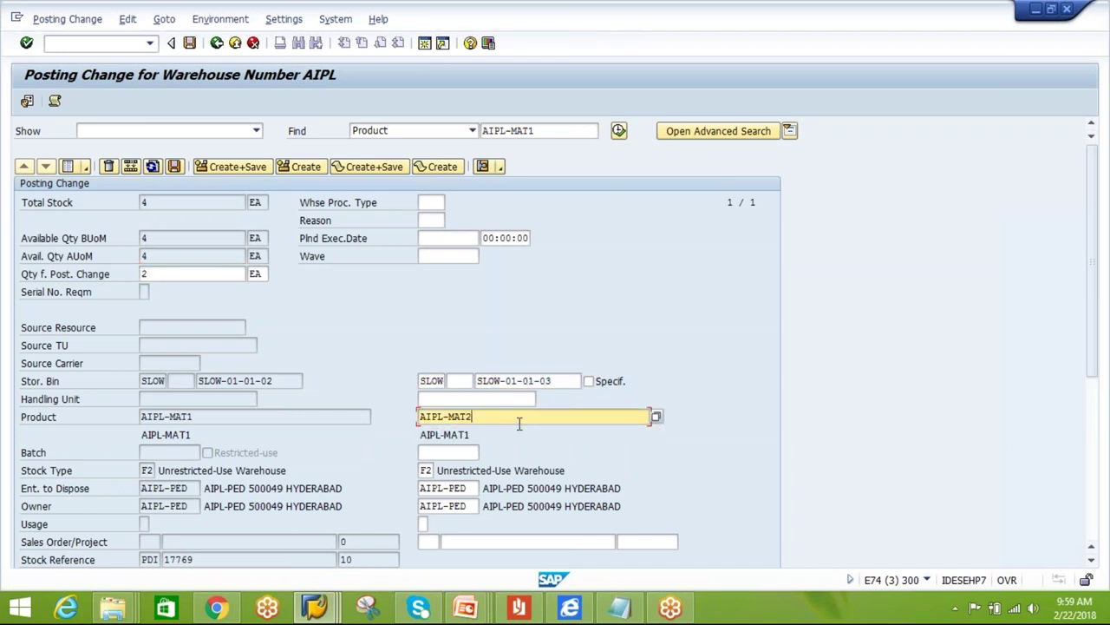
# - Set the warehouse process type to POST, and create and save the warehouse task for this posting change
pyautogui.click(431, 207)
pyautogui.write('POST')
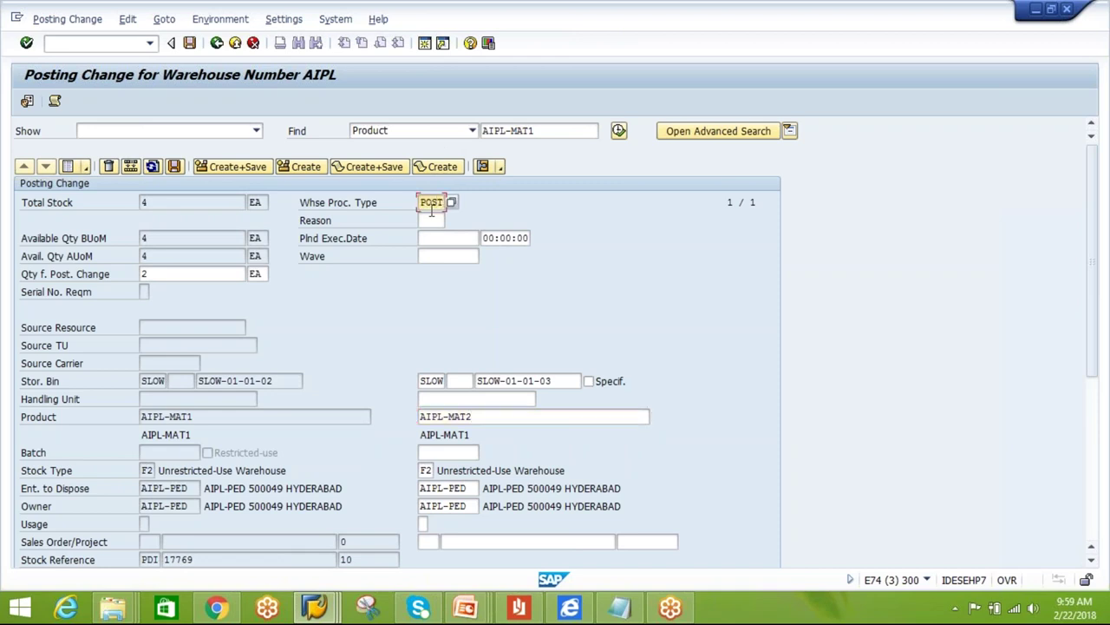
pyautogui.press('Return')
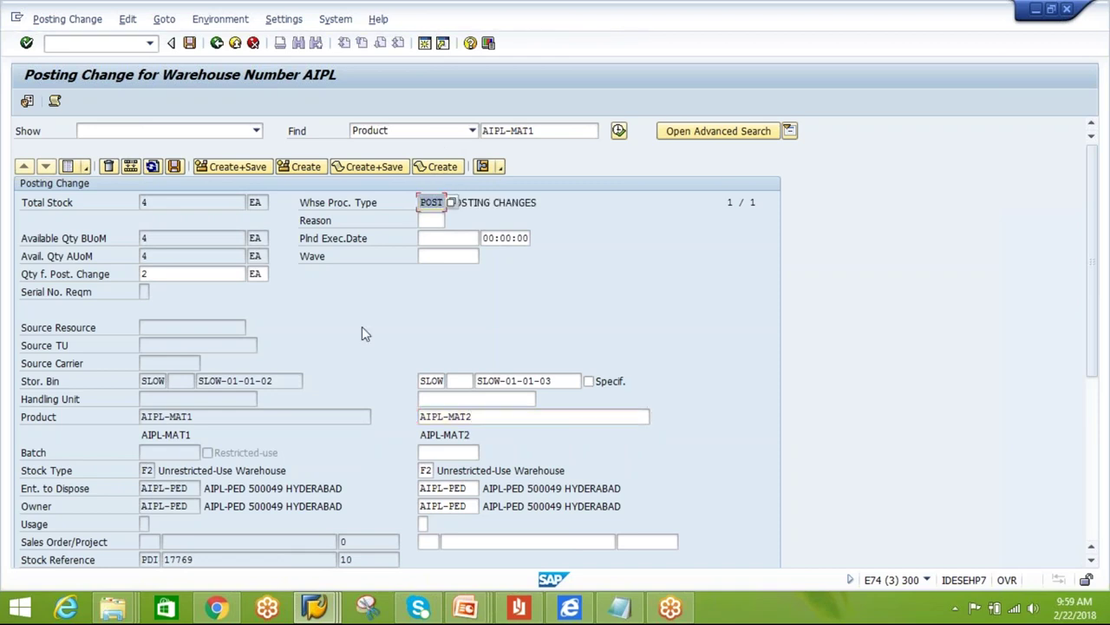
pyautogui.click(231, 167)
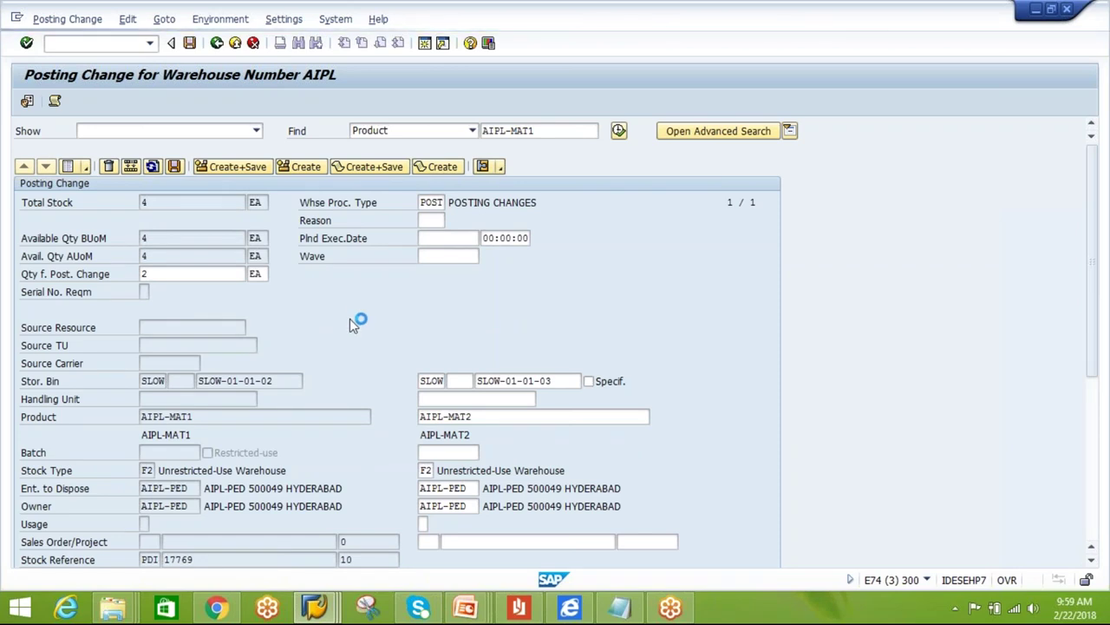
pyautogui.click(314, 610)
pyautogui.click(314, 610)
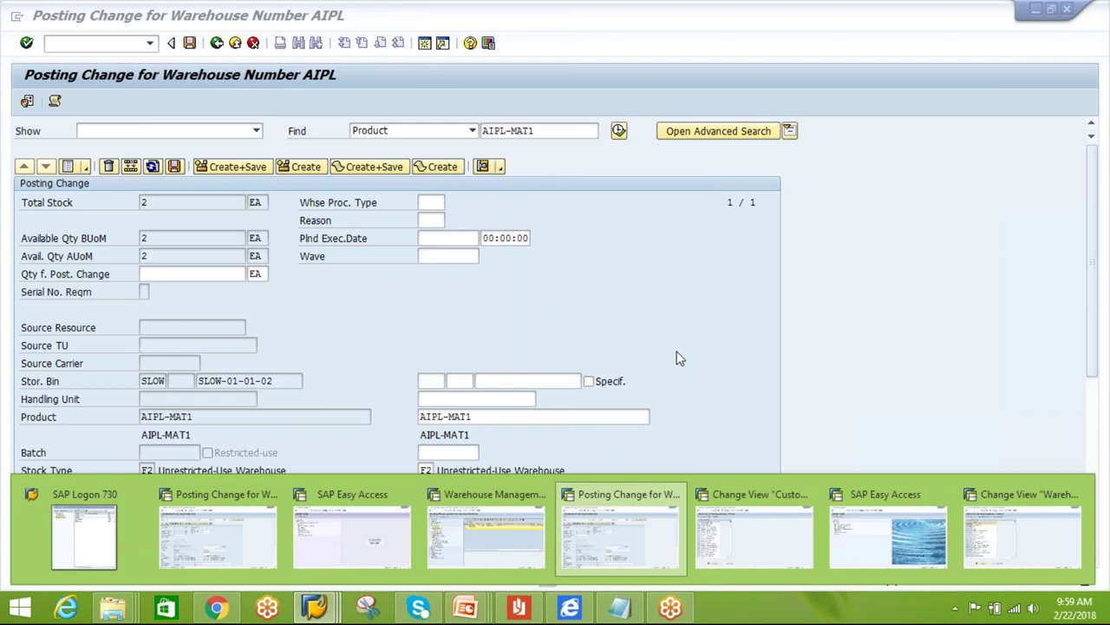
pyautogui.click(98, 466)
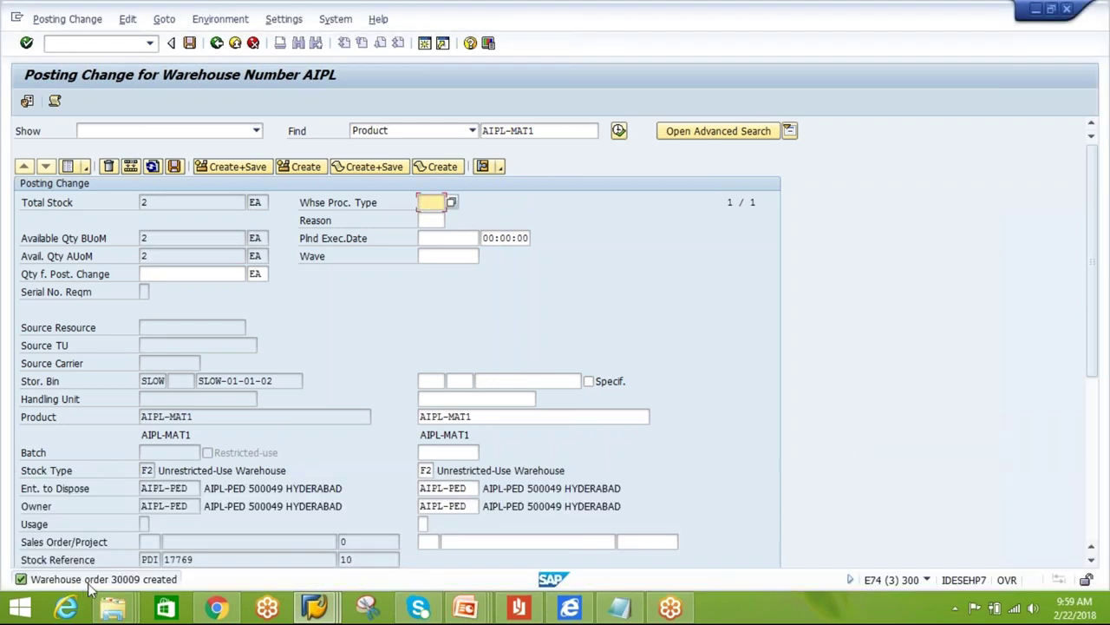
pyautogui.click(79, 24)
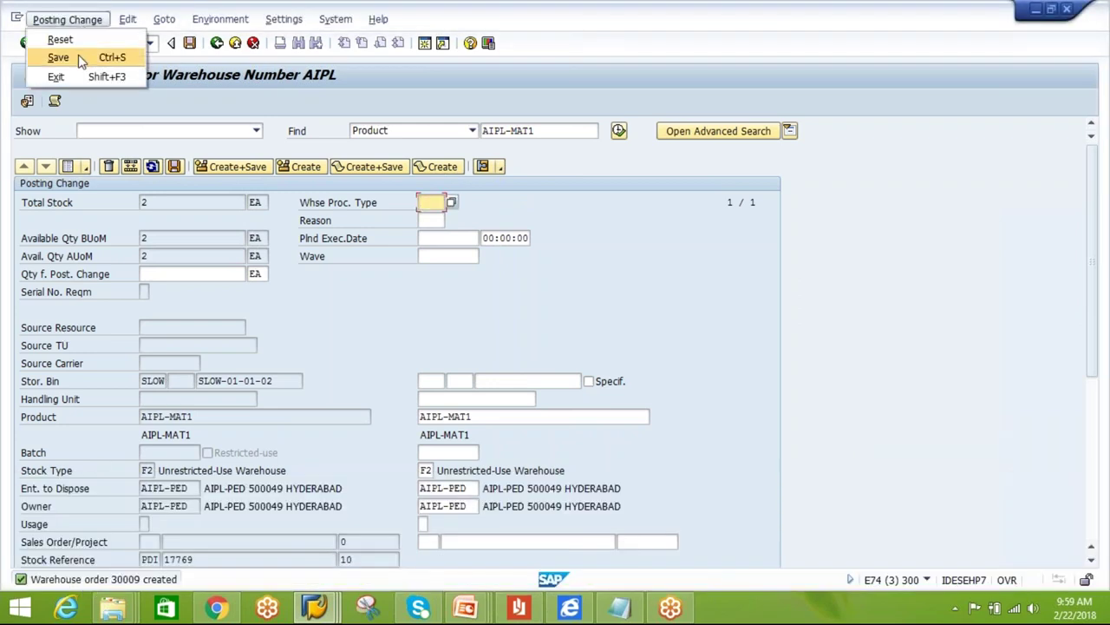
pyautogui.click(209, 82)
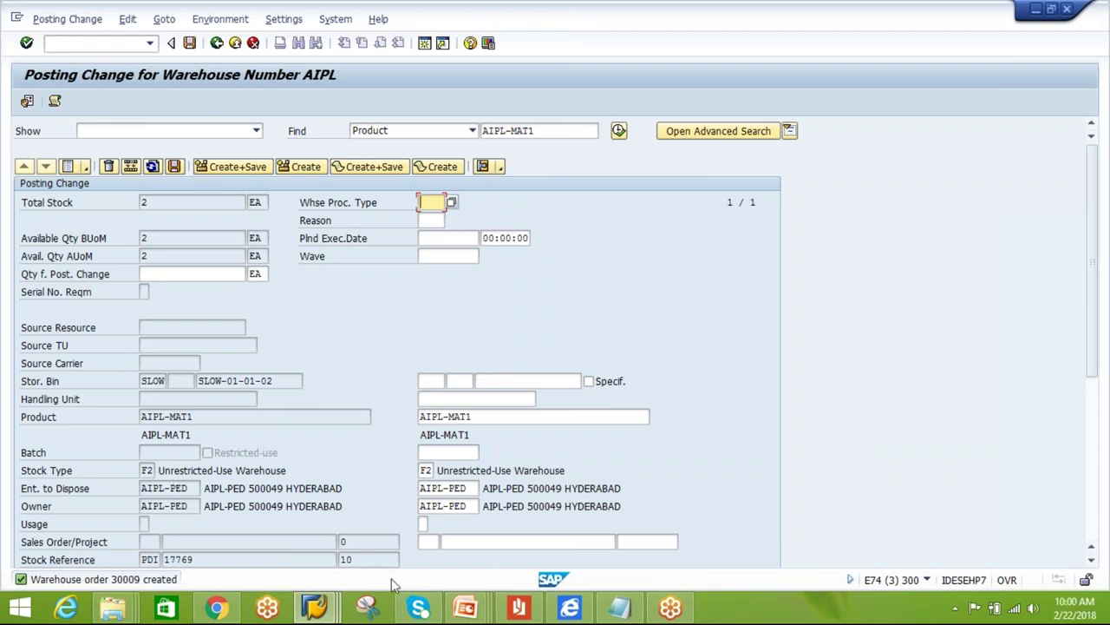
# - Switch to a free SAP Easy Access session and open the warehouse management monitor with /n/scwm/mon
pyautogui.moveTo(338, 612)
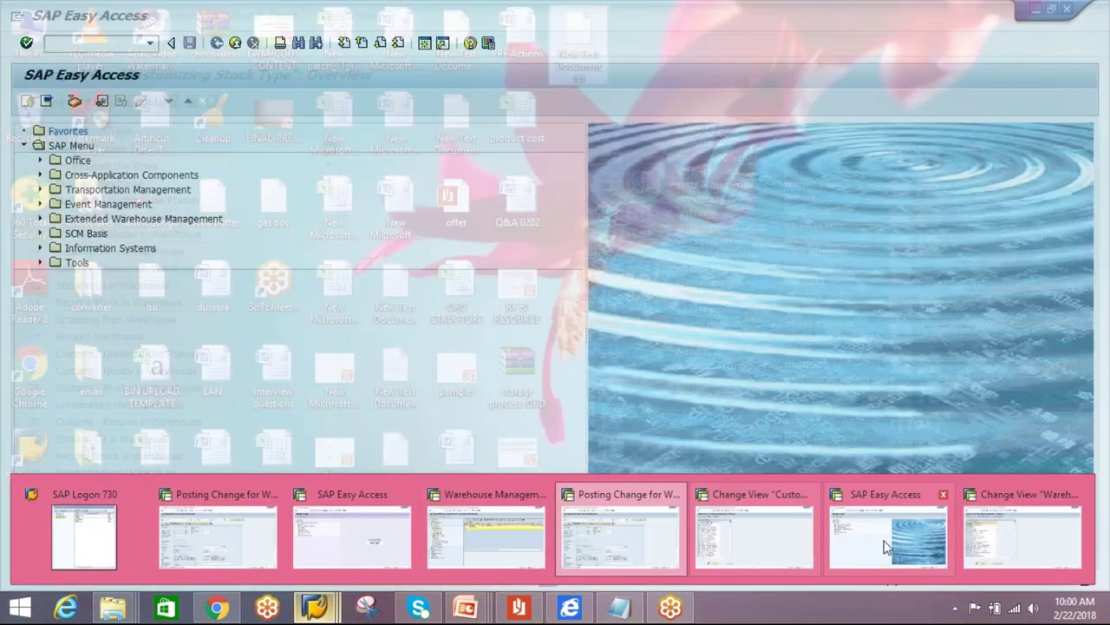
pyautogui.click(886, 547)
pyautogui.click(150, 42)
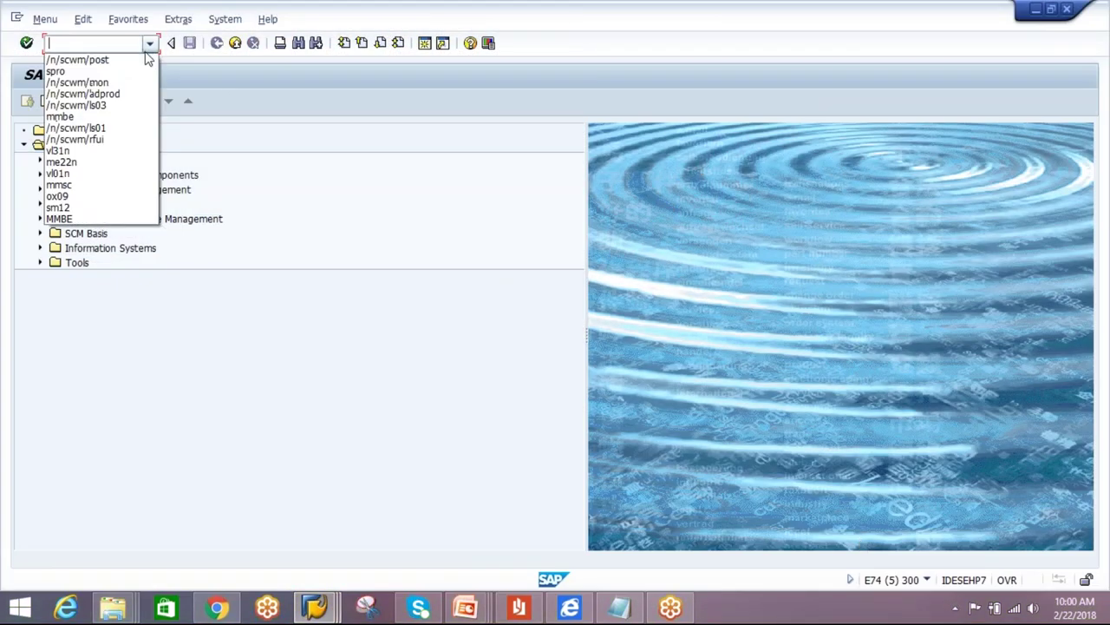
pyautogui.click(126, 84)
pyautogui.press('Return')
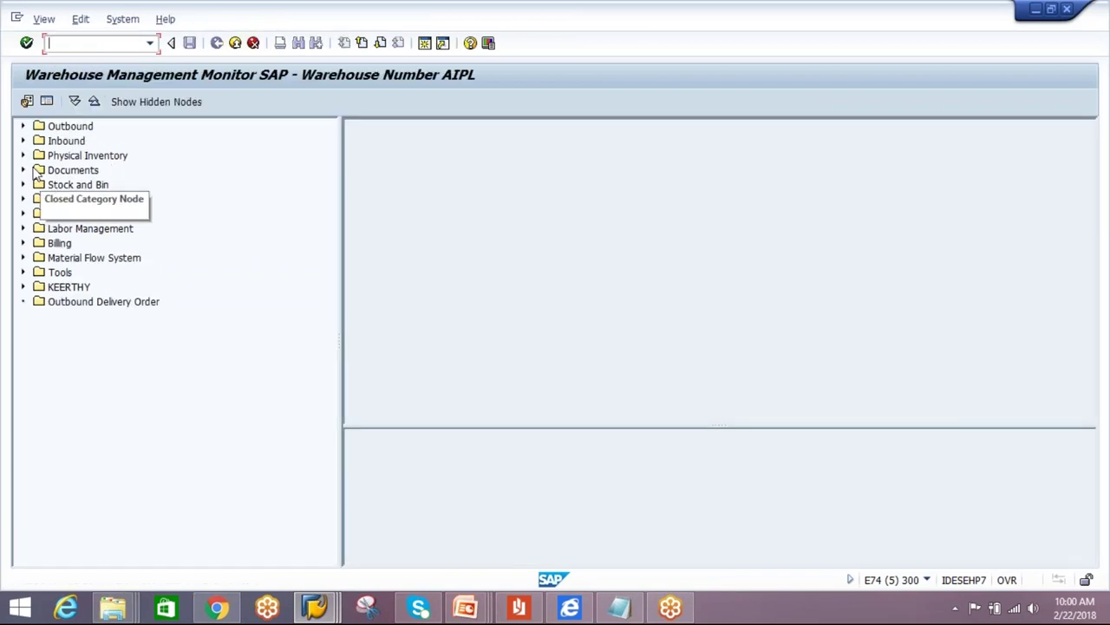
# - Display the newly created warehouse order among the monitor's documents by selecting its order number
pyautogui.click(23, 170)
pyautogui.click(39, 199)
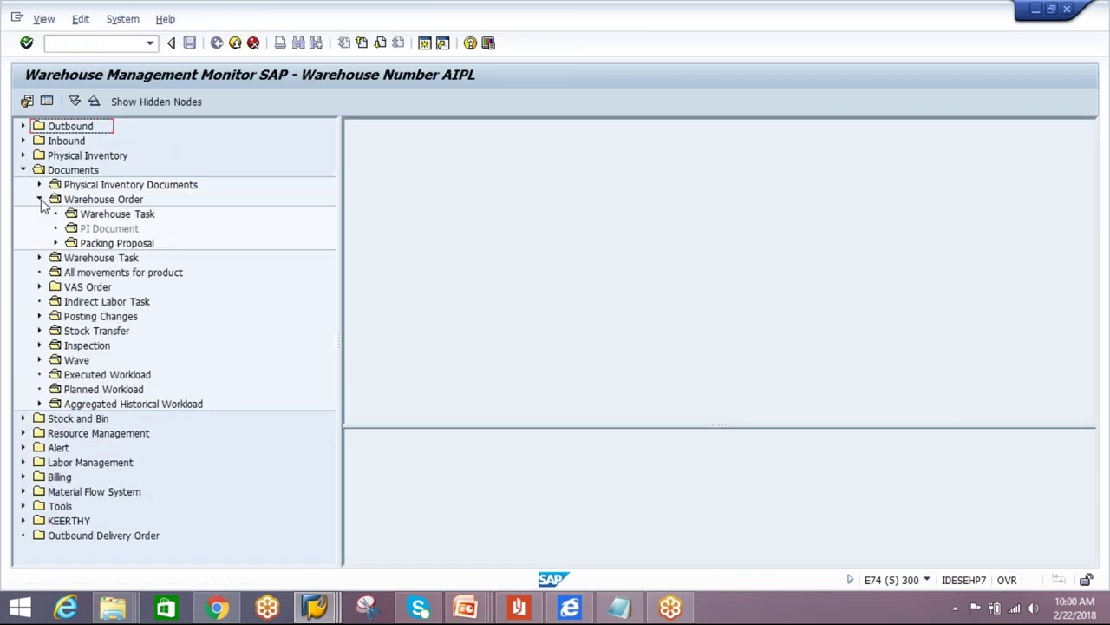
pyautogui.doubleClick(104, 198)
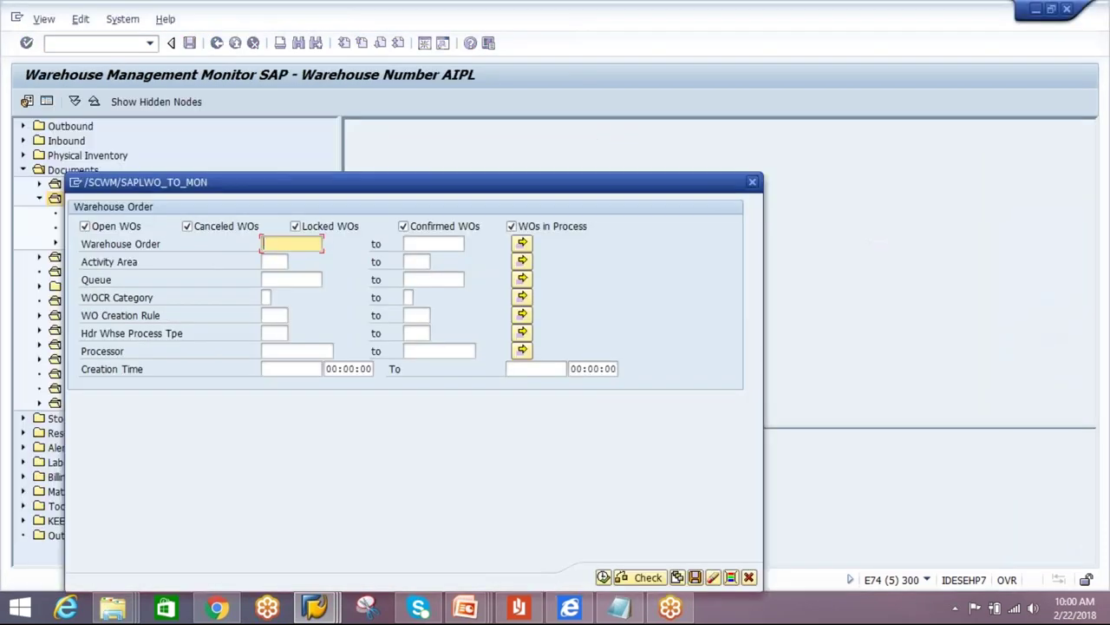
pyautogui.write('30009')
pyautogui.click(603, 577)
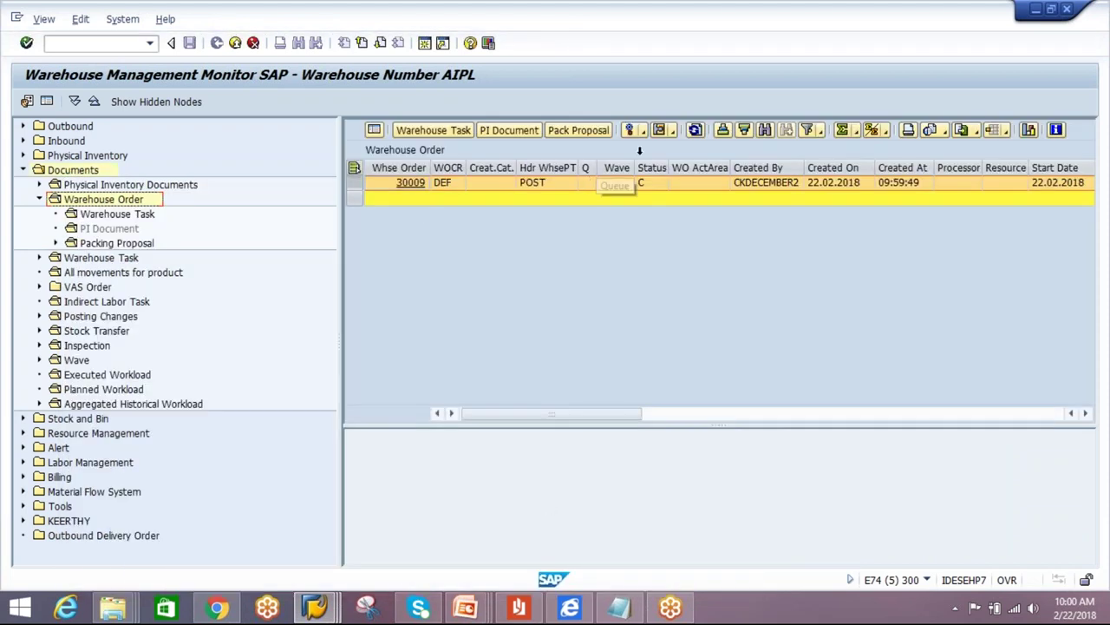
# - Try to confirm the displayed warehouse order in the background, and check its status
pyautogui.click(643, 132)
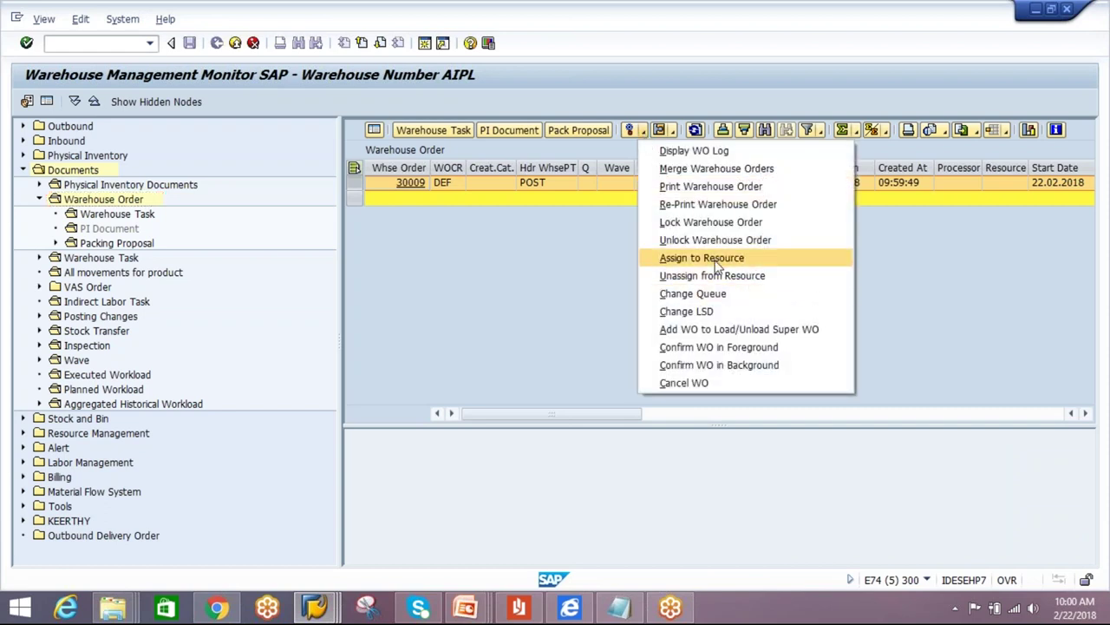
pyautogui.click(713, 365)
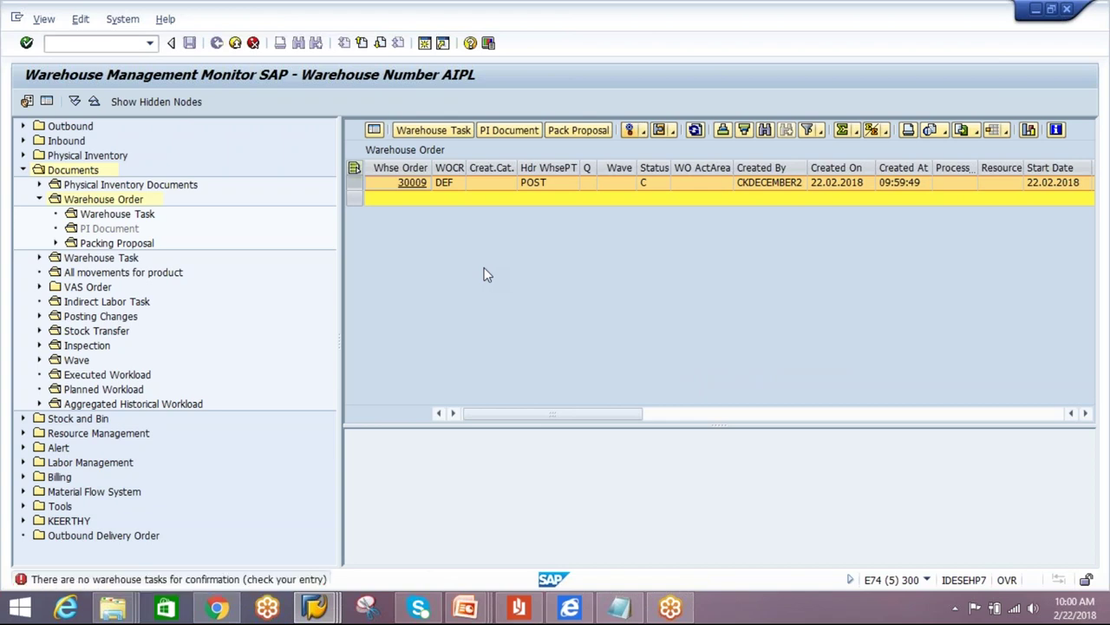
pyautogui.click(649, 182)
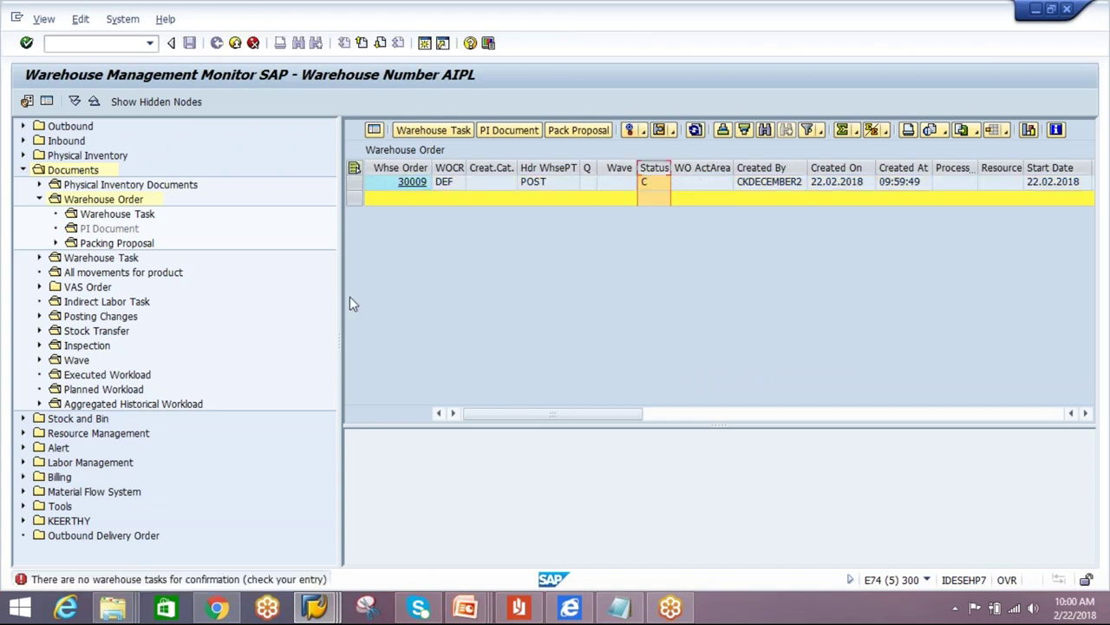
# - Switch to the monitor session with the physical stock of AIPL-MAT2, refresh it and select the SLOW-01-01-03 entry
pyautogui.moveTo(332, 612)
pyautogui.click(480, 530)
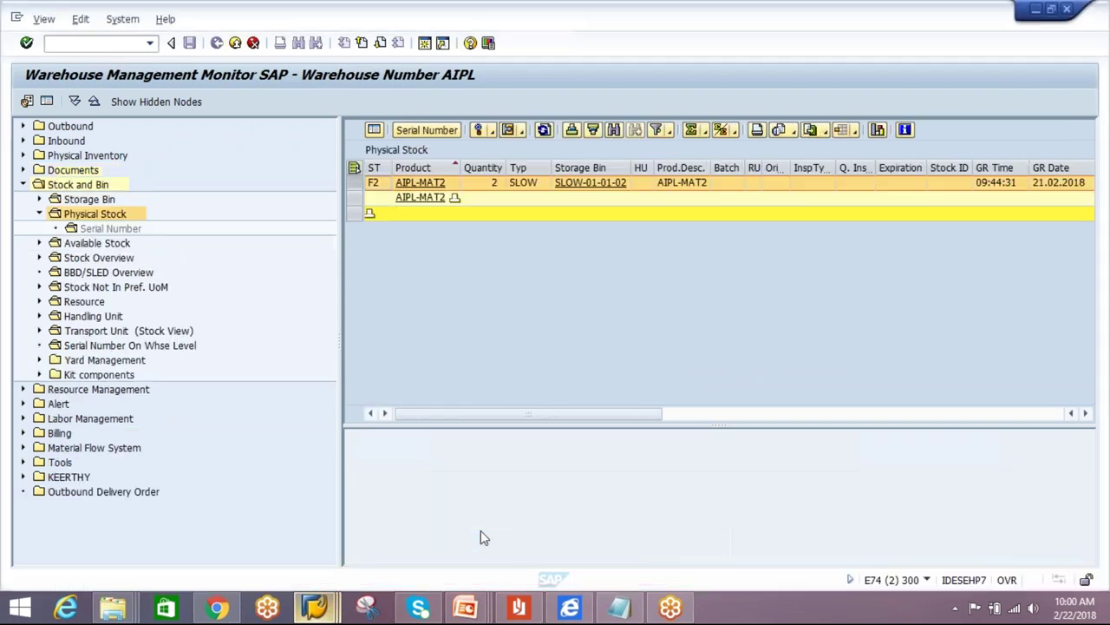
pyautogui.click(544, 129)
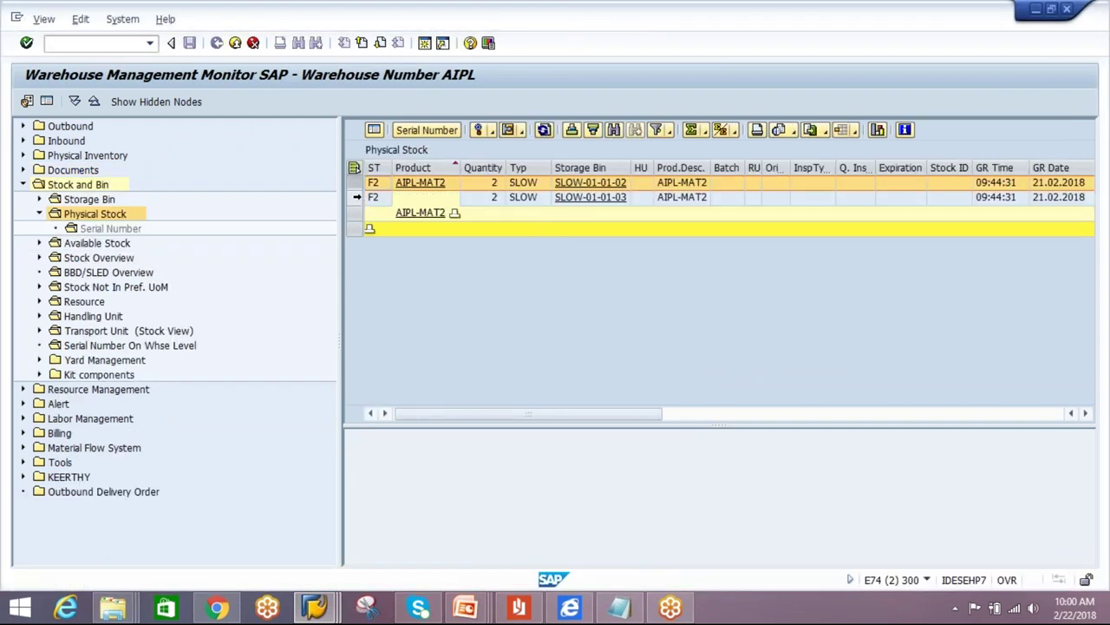
pyautogui.click(358, 198)
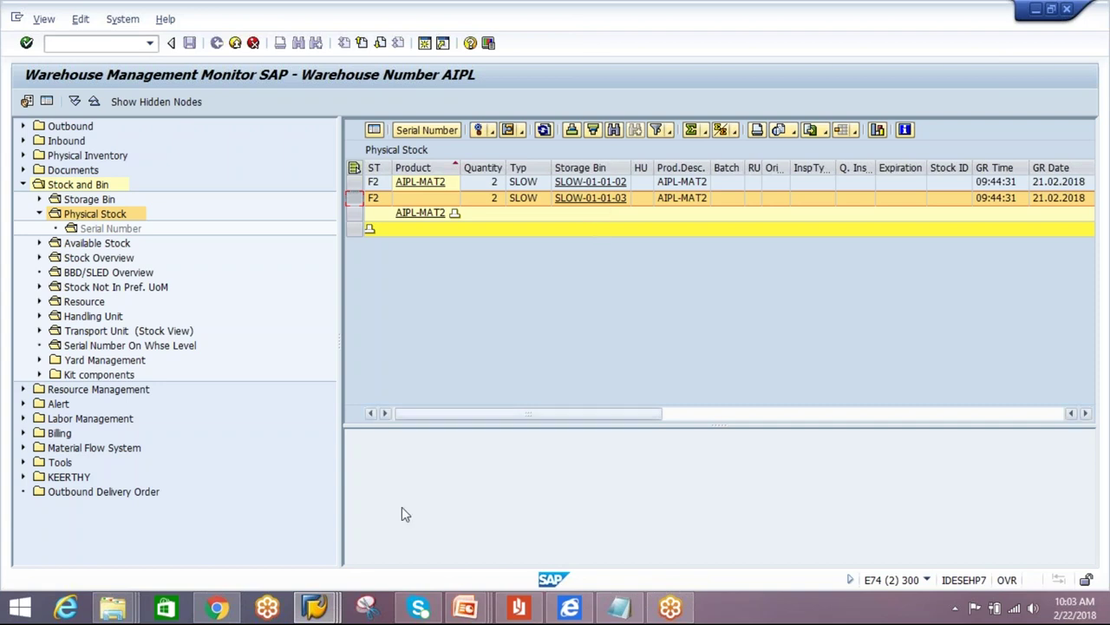
# - Switch to the other posting change session and leave the transaction for SAP Easy Access
pyautogui.click(315, 607)
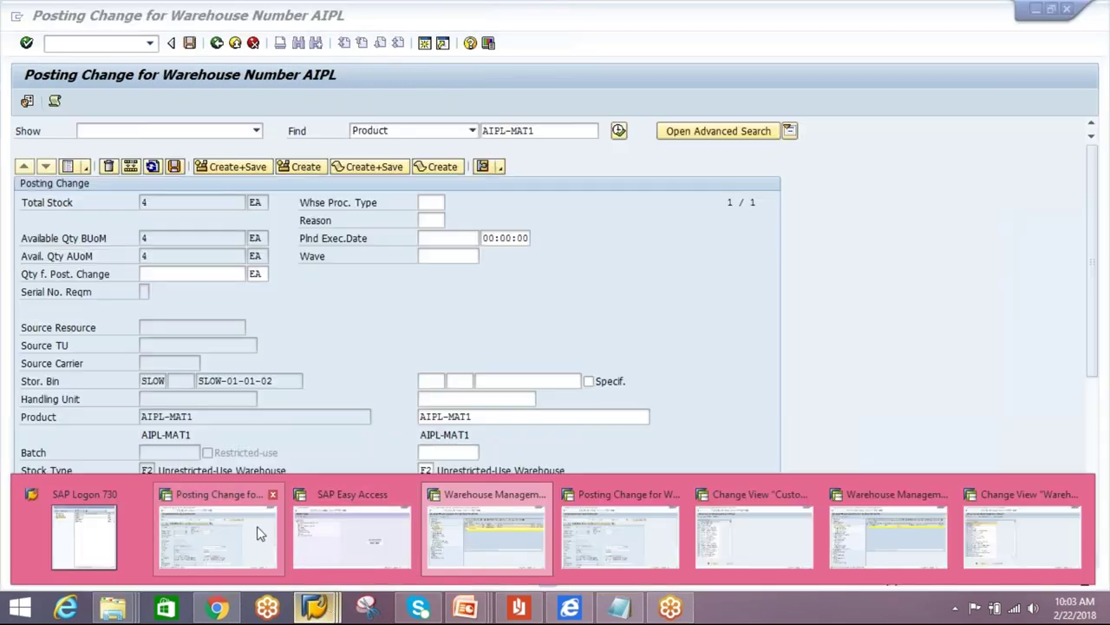
pyautogui.click(258, 530)
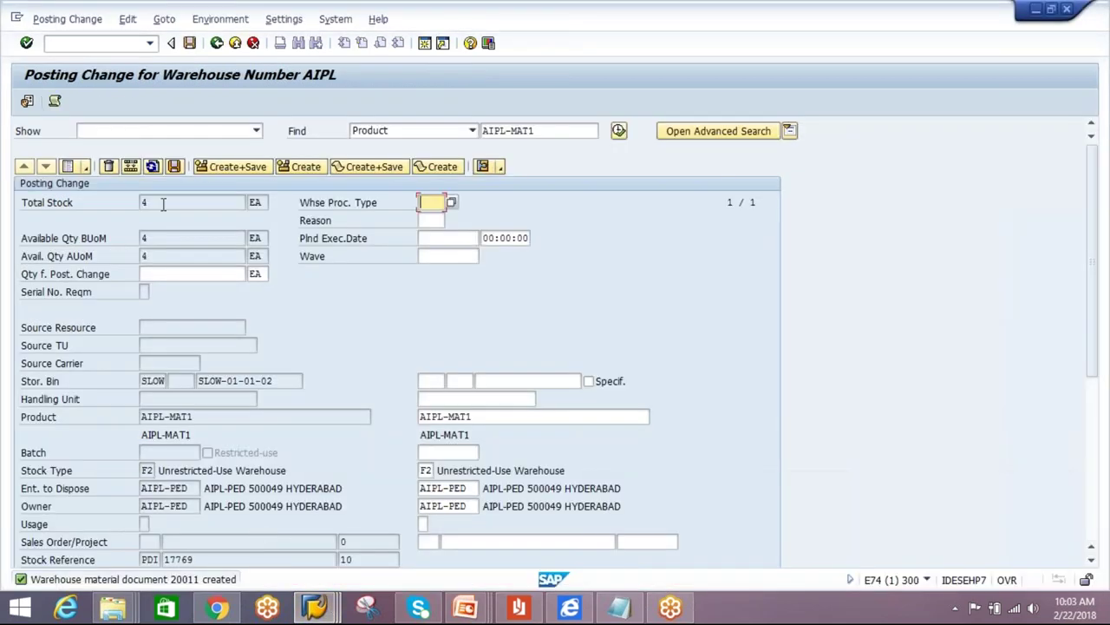
pyautogui.click(218, 43)
pyautogui.click(150, 43)
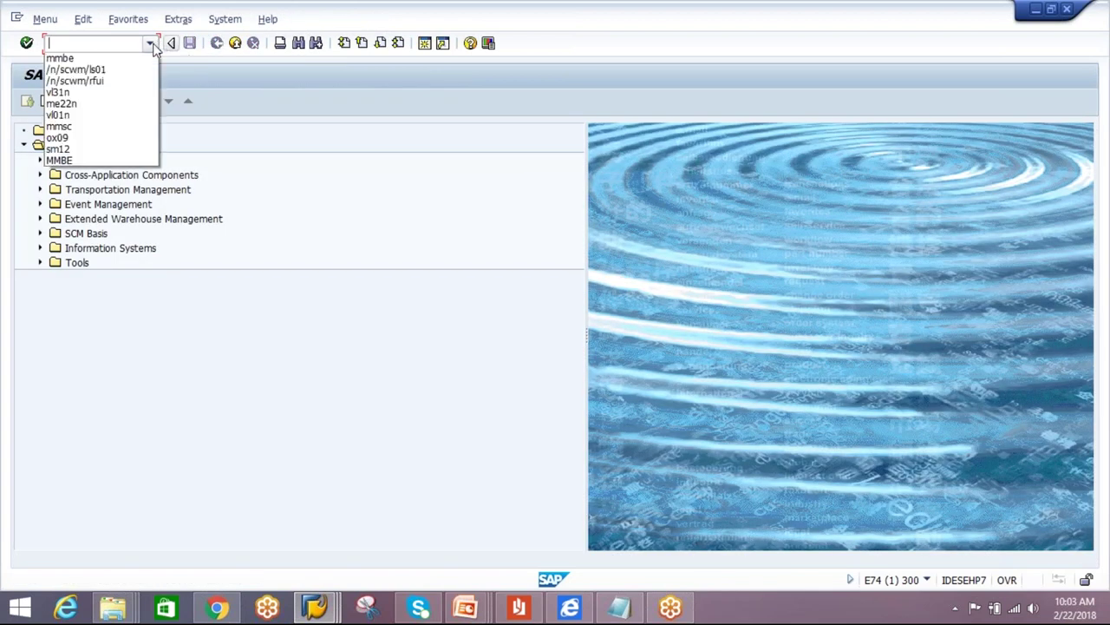
pyautogui.click(217, 131)
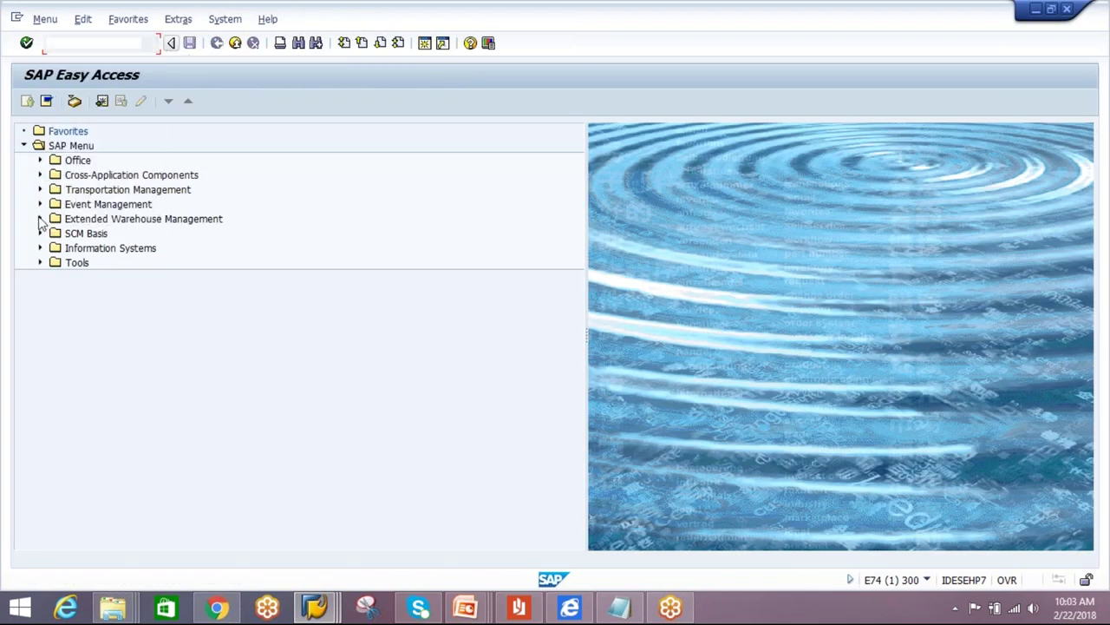
# - Open the Maintain Inbound Delivery transaction (/SCWM/PRDI) under Extended Warehouse Management's delivery processing
pyautogui.click(40, 219)
pyautogui.click(56, 248)
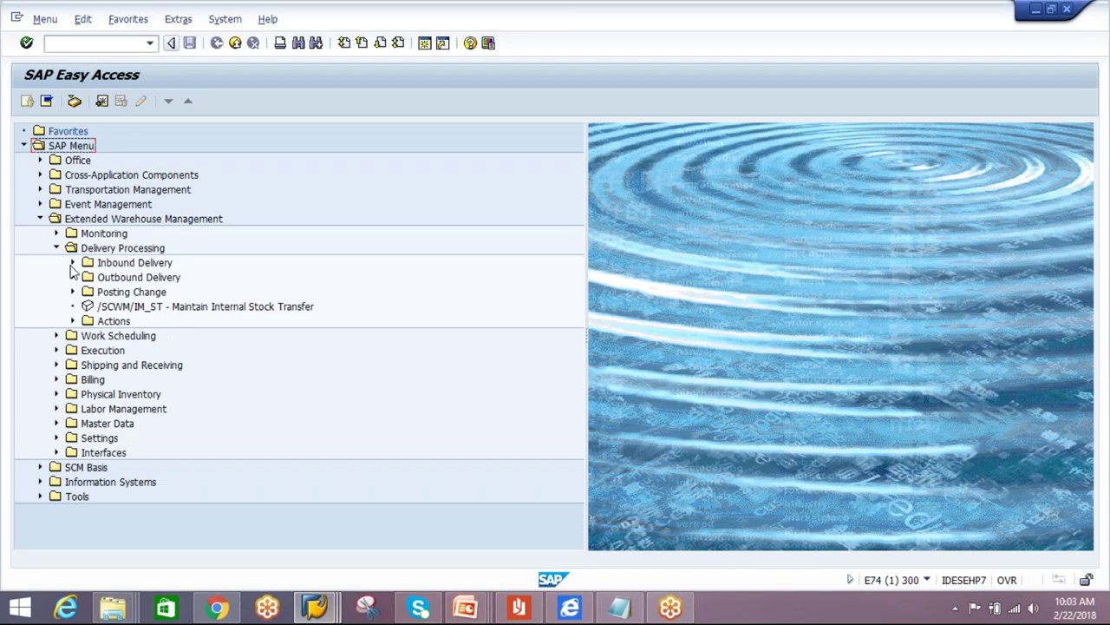
pyautogui.click(73, 262)
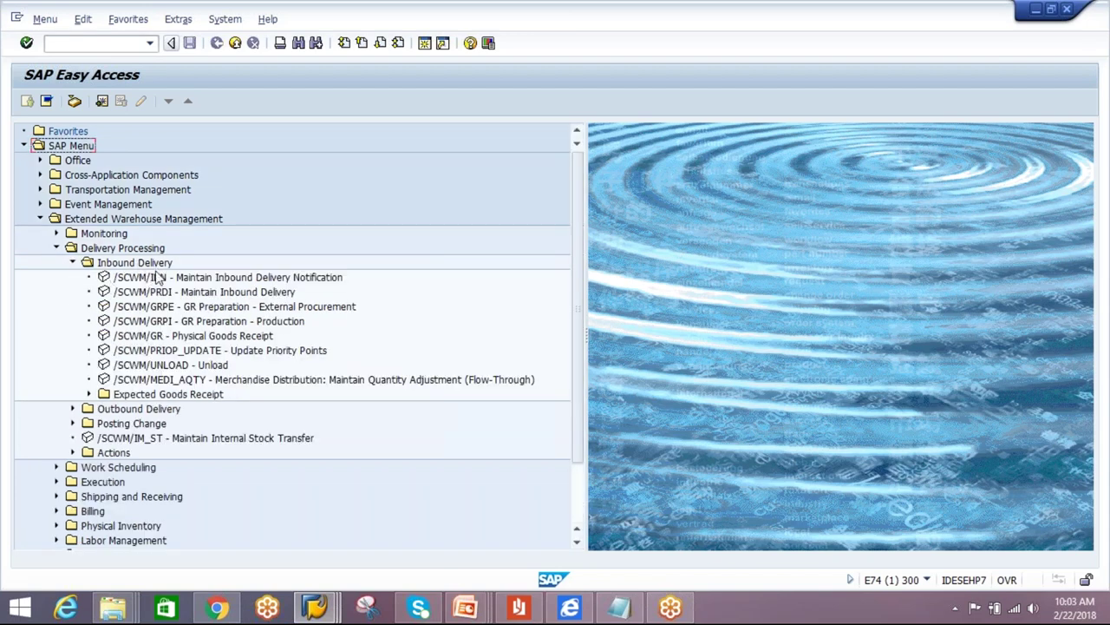
pyautogui.doubleClick(161, 292)
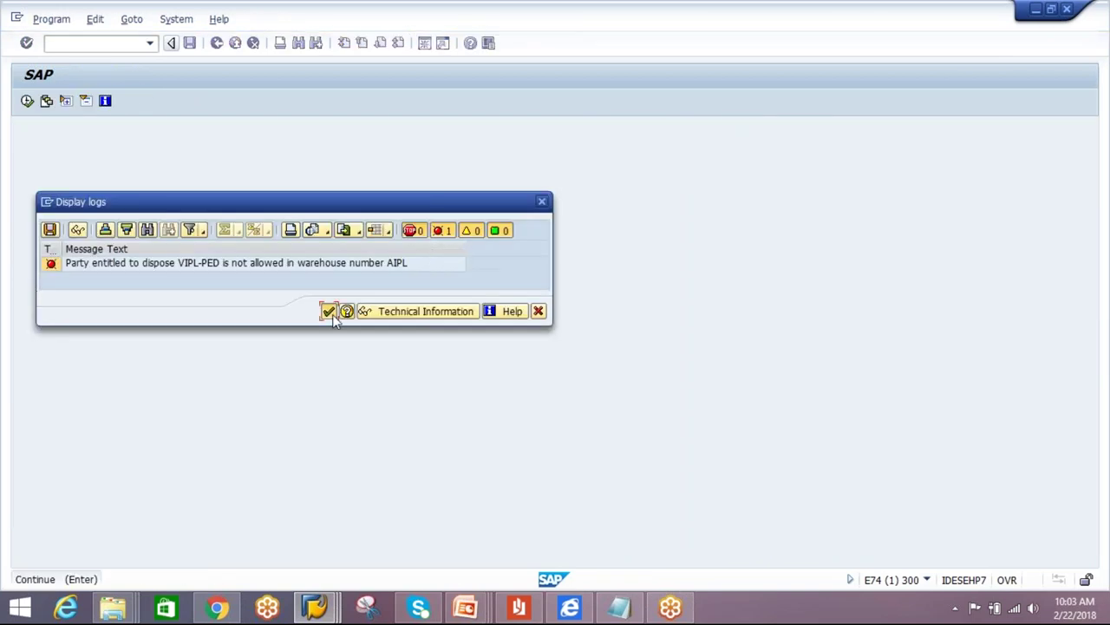
# - Set the party entitled to dispose to AIPL-PED for warehouse AIPL and run an unrestricted search for inbound deliveries
pyautogui.click(329, 311)
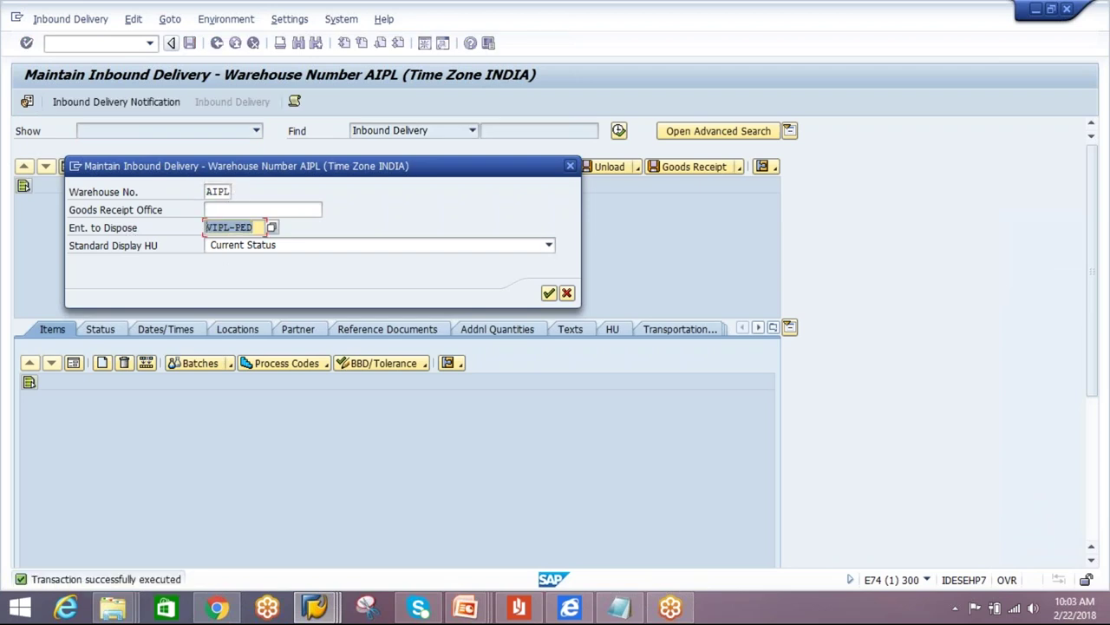
pyautogui.press('BackSpace')
pyautogui.click(229, 267)
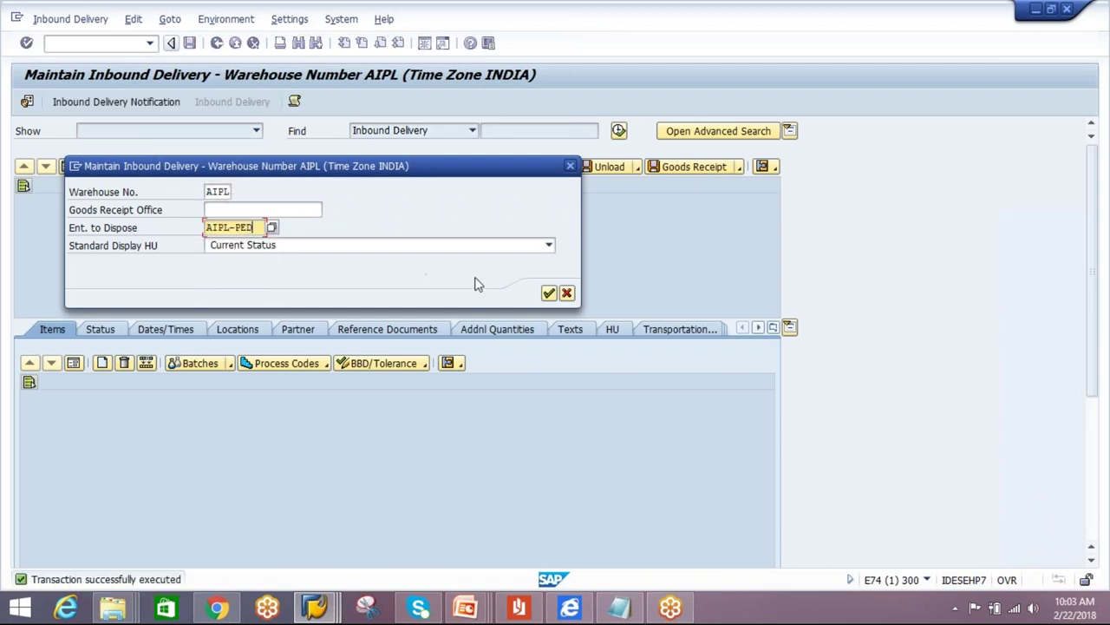
pyautogui.click(550, 292)
pyautogui.click(620, 132)
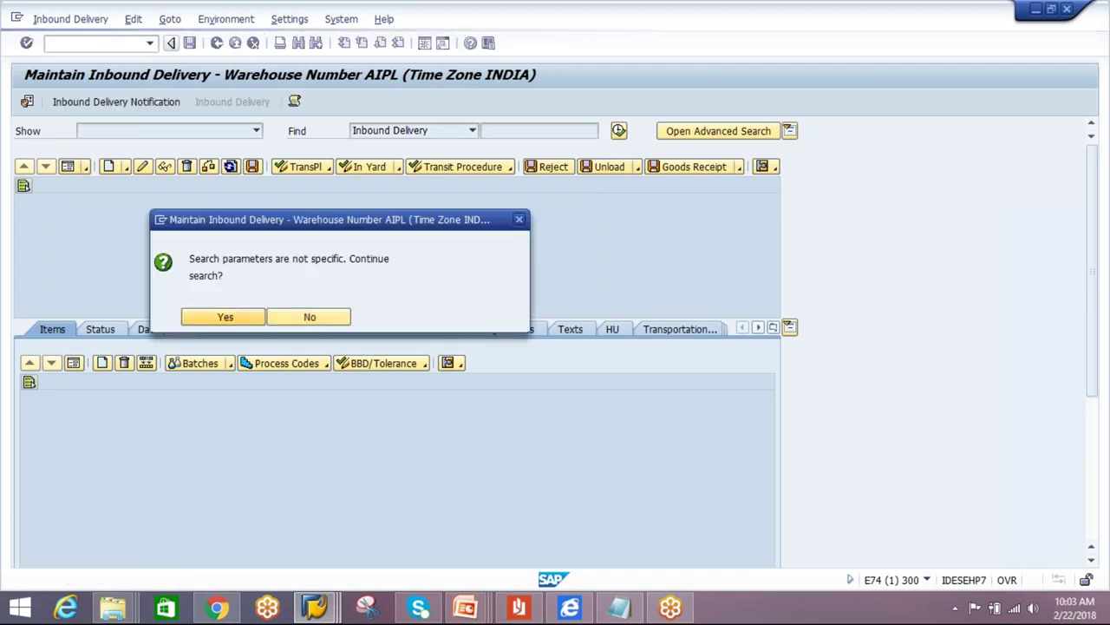
pyautogui.click(225, 316)
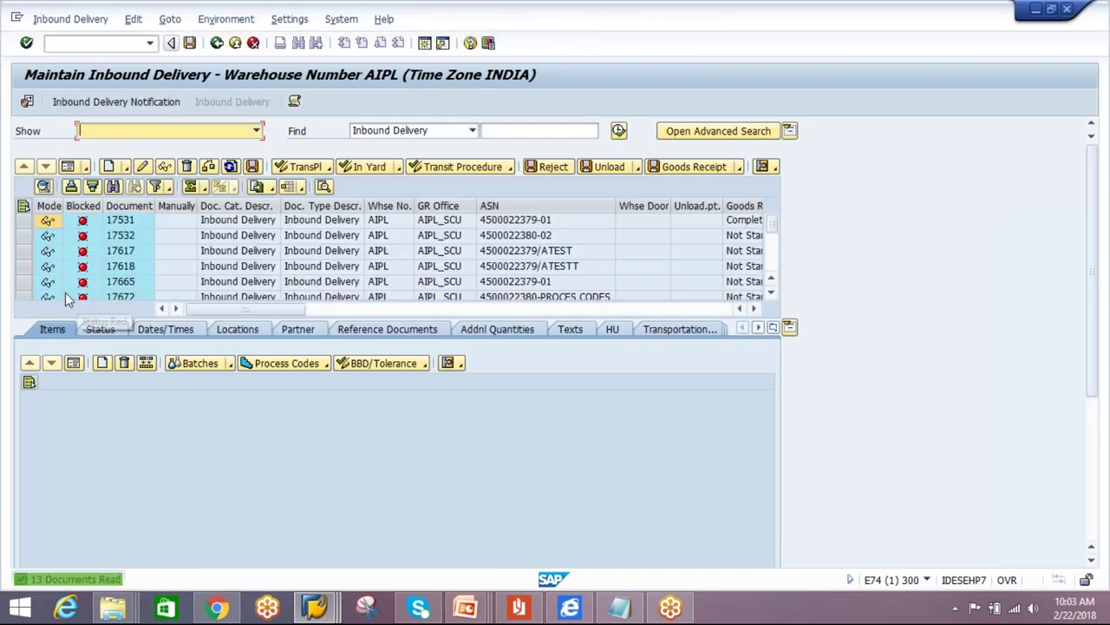
# - Open the last inbound delivery in the list, whose ASN ends in GST, and examine its item's movement data
pyautogui.moveTo(777, 232); pyautogui.dragTo(774, 265)
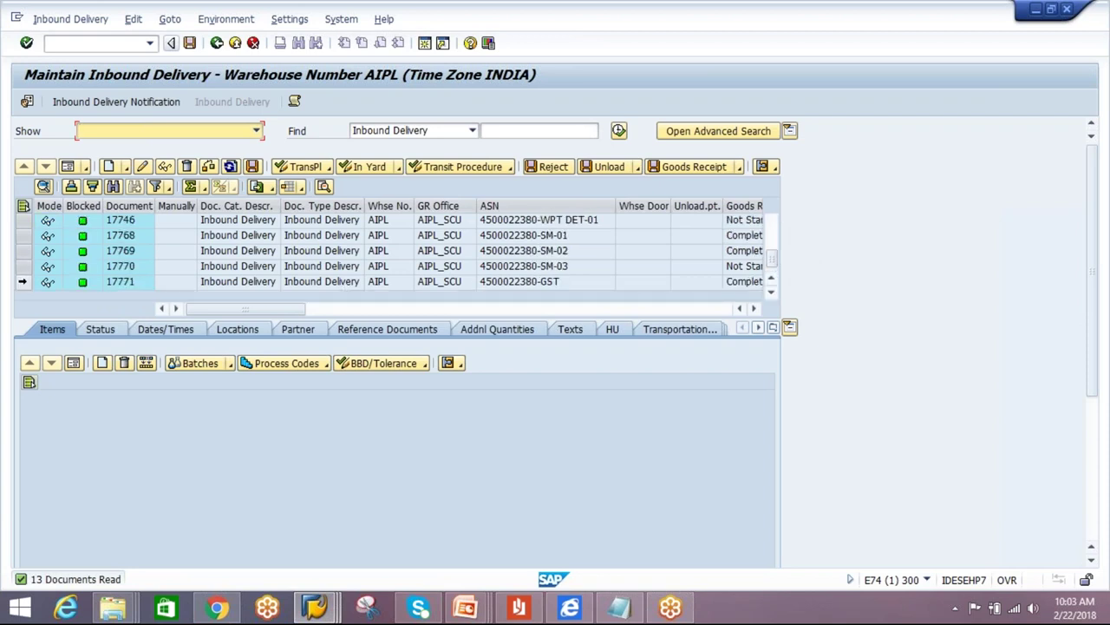
pyautogui.doubleClick(129, 282)
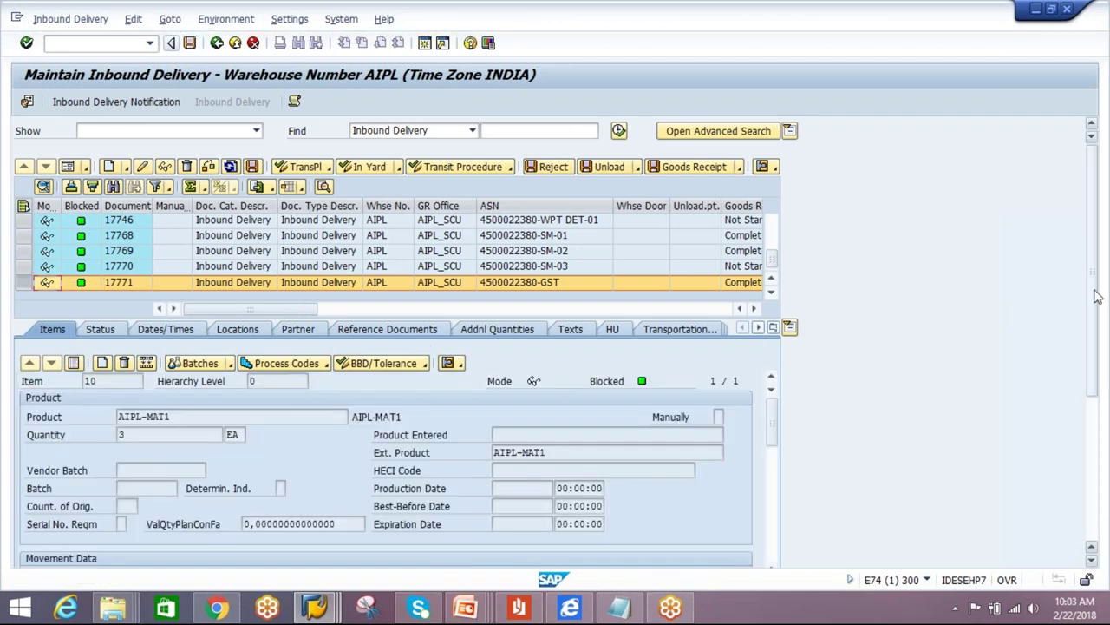
pyautogui.scroll(-3, 1099, 295)
pyautogui.scroll(-2, 776, 308)
pyautogui.moveTo(778, 318); pyautogui.dragTo(778, 344)
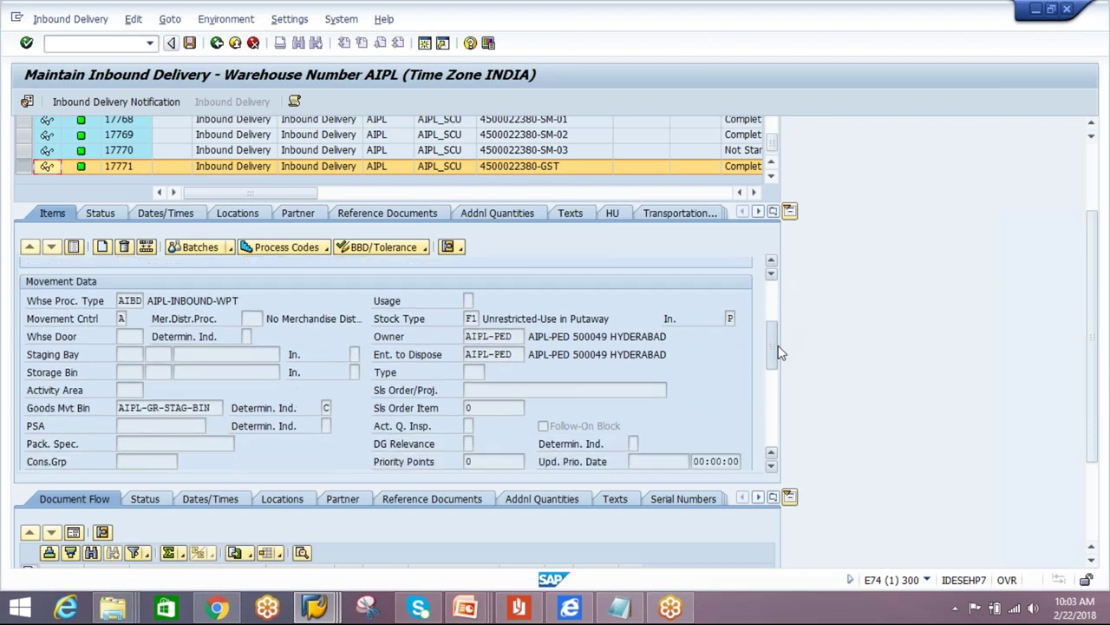
# - Look through the possible stock types for the delivery item, highlight Q3 Stock in QI in Putaway, and close the list without applying it
pyautogui.click(477, 318)
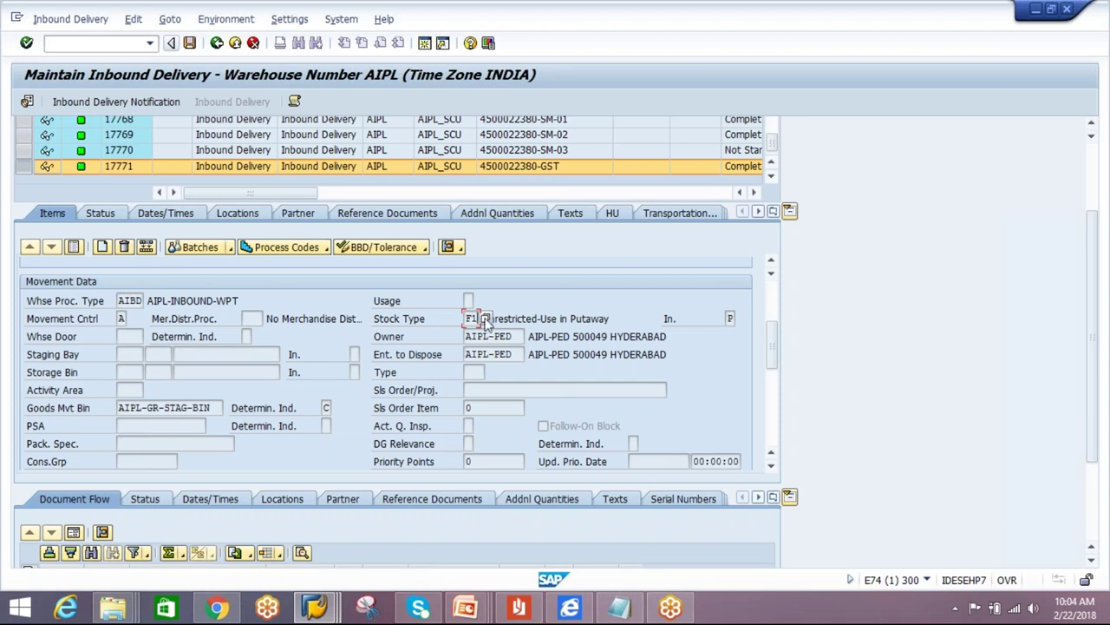
pyautogui.press('Return')
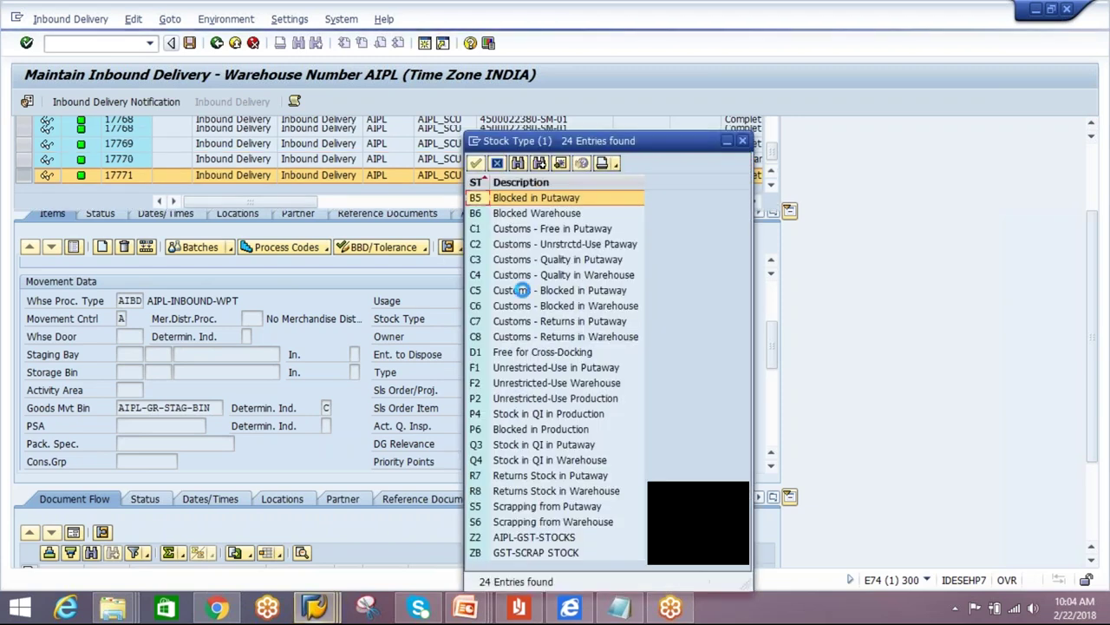
pyautogui.click(539, 446)
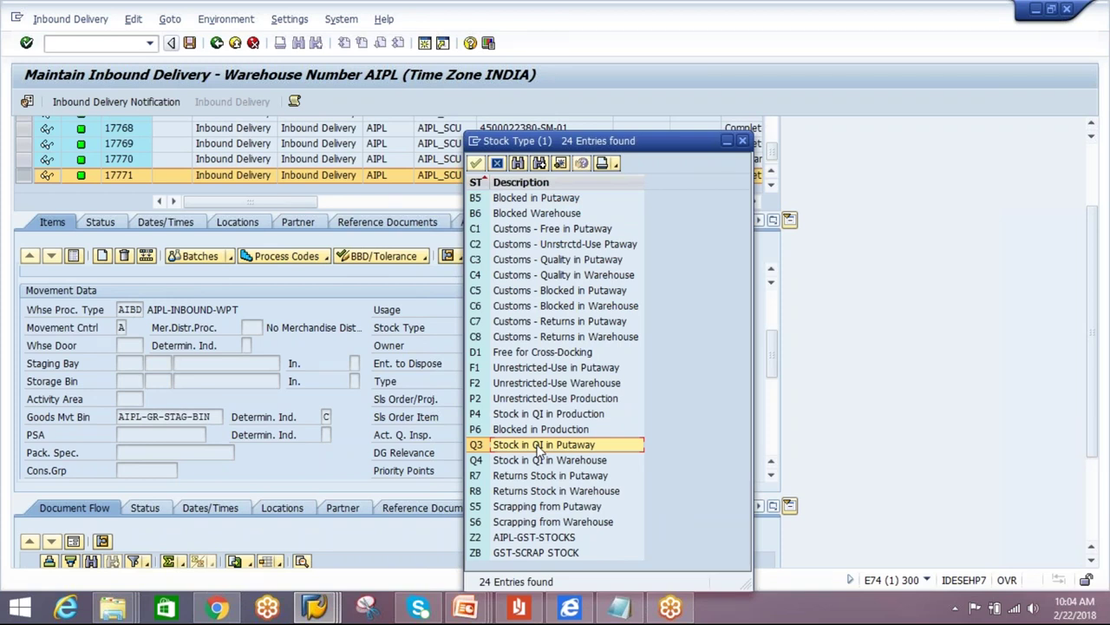
pyautogui.click(743, 141)
pyautogui.moveTo(1100, 373); pyautogui.dragTo(1095, 314)
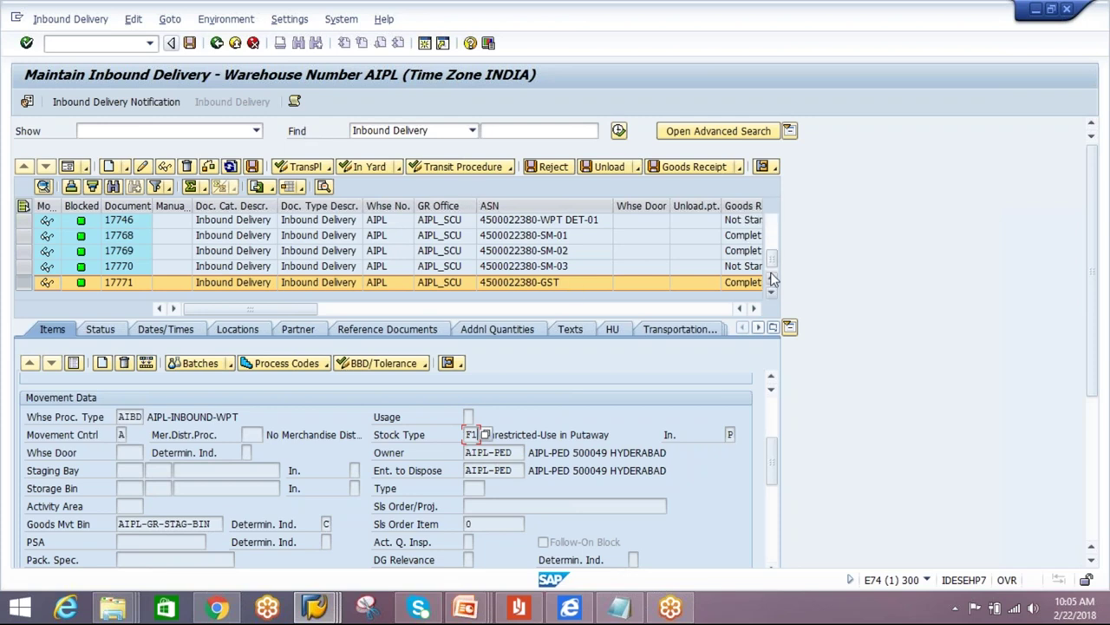
pyautogui.scroll(3, 783, 238)
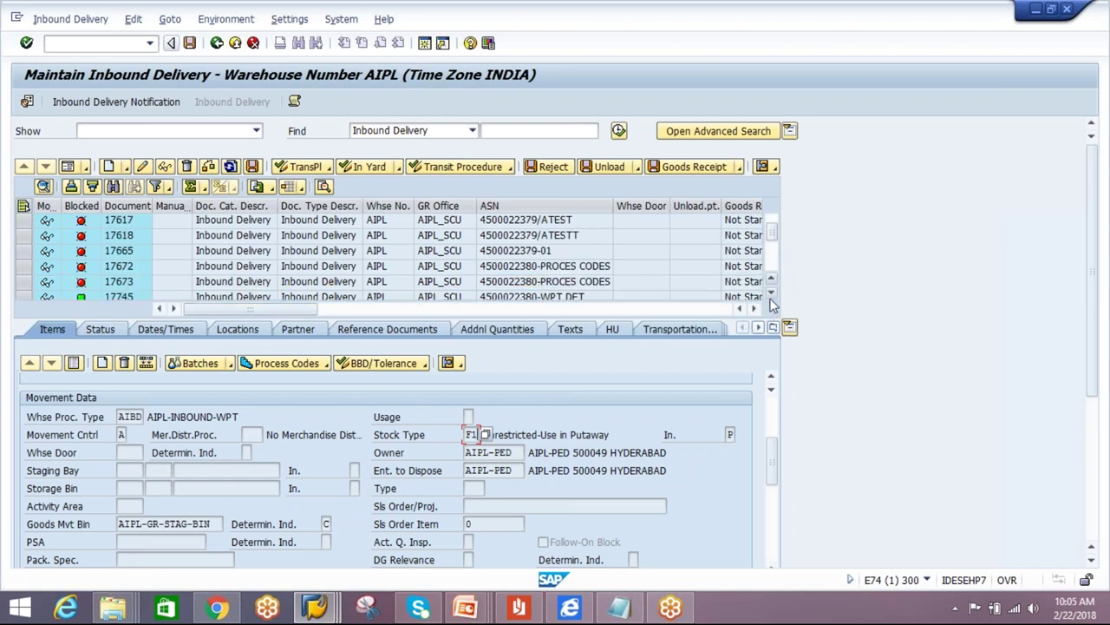
pyautogui.scroll(-6, 771, 293)
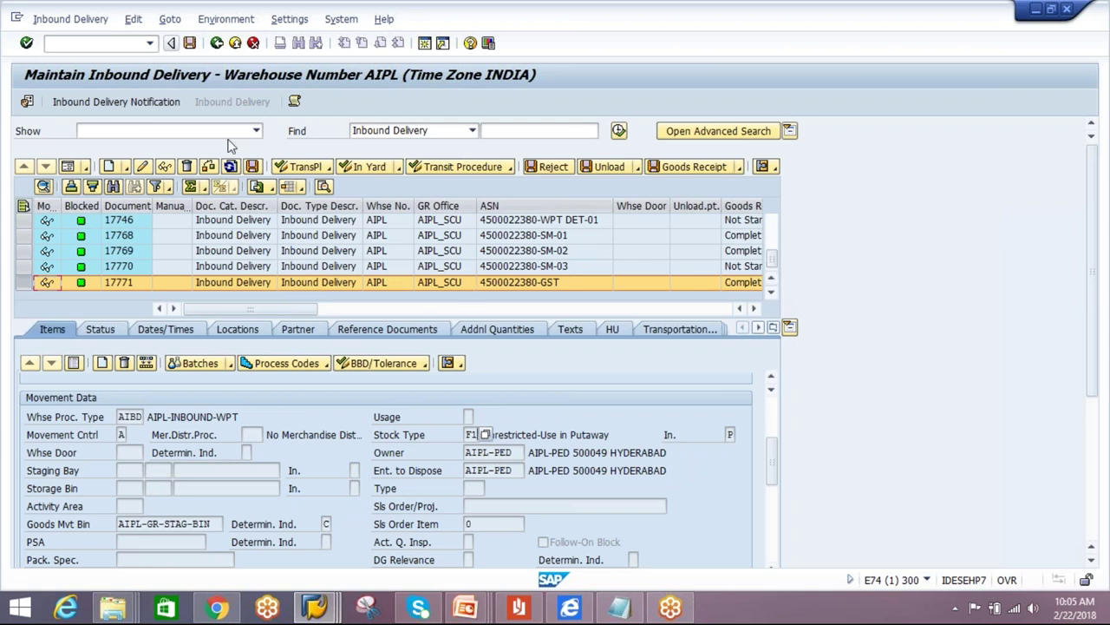
pyautogui.click(328, 610)
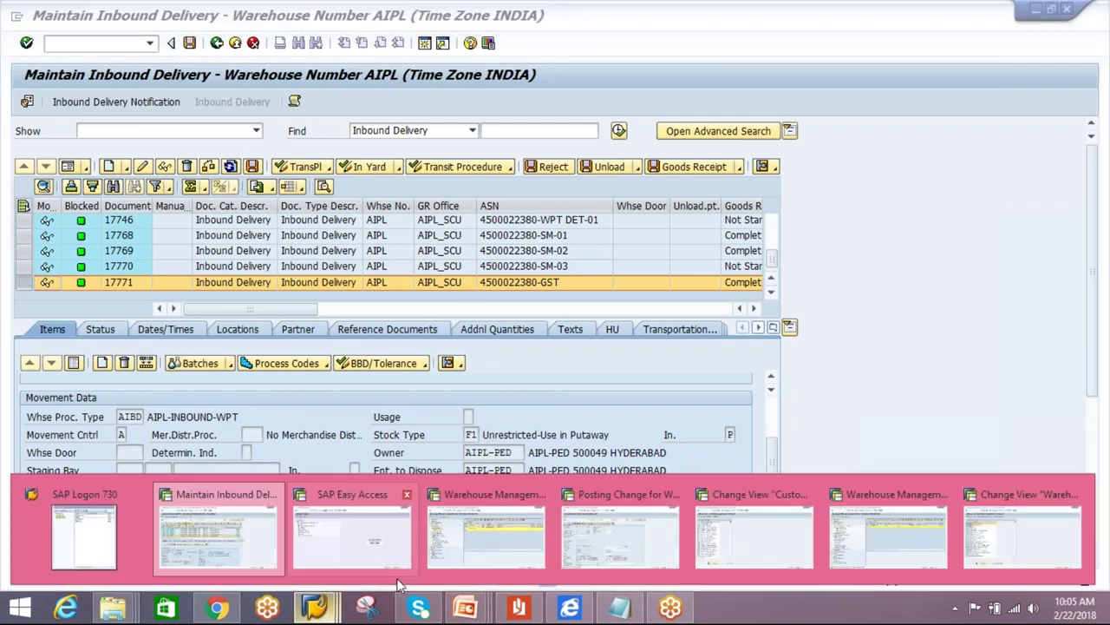
pyautogui.click(244, 548)
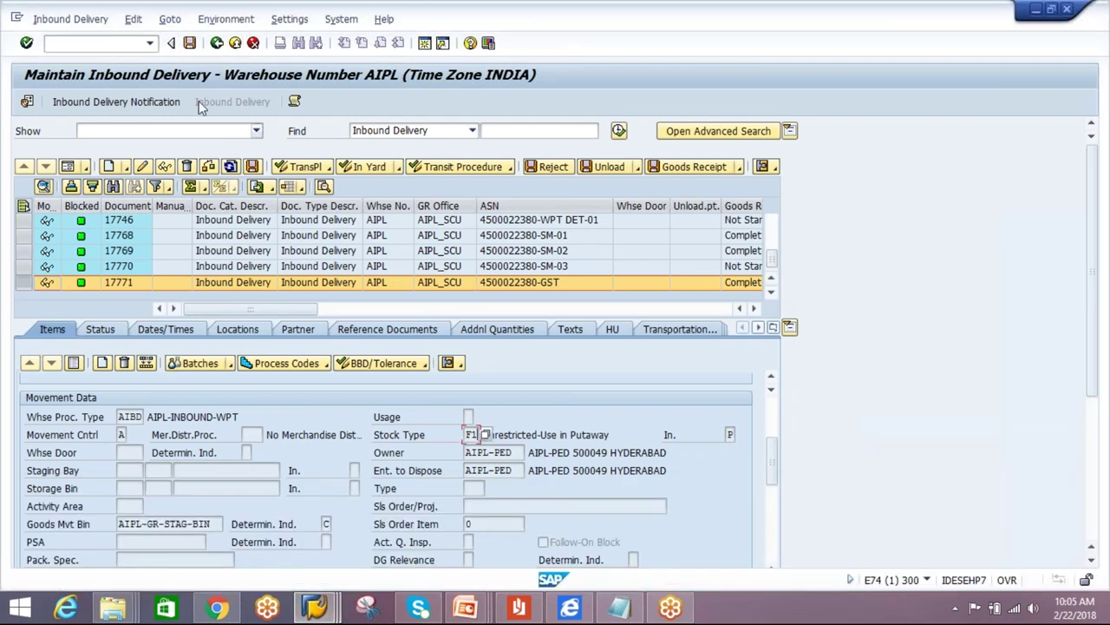
# - Leave inbound delivery maintenance, check the inbound queues of client 300 with transaction smq2, and return to its selection screen
pyautogui.click(217, 43)
pyautogui.click(93, 48)
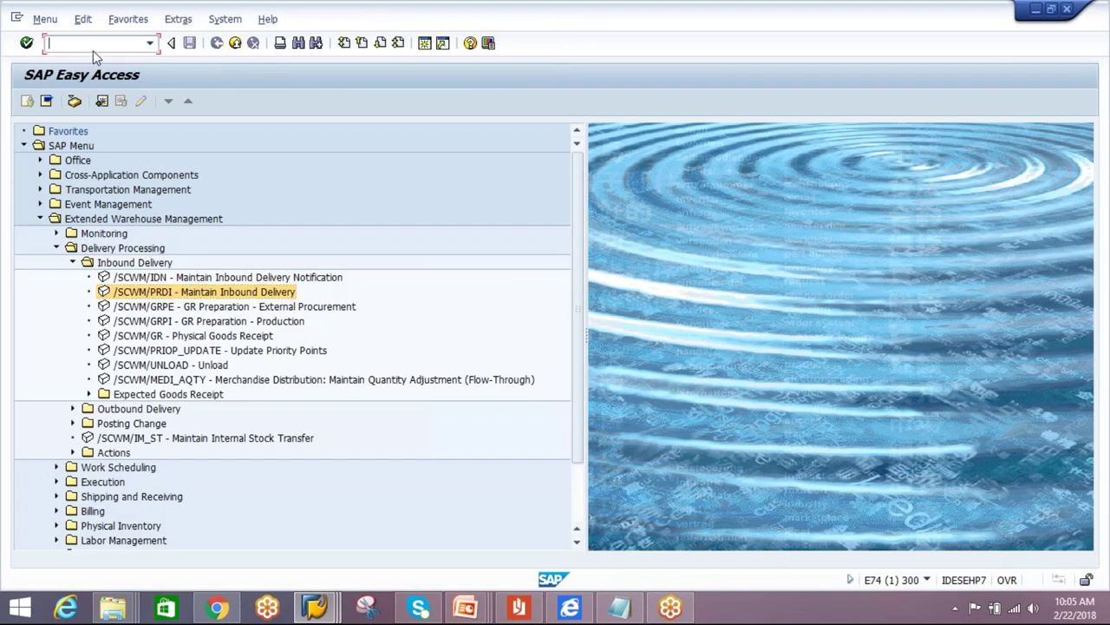
pyautogui.write('smq2')
pyautogui.press('Return')
pyautogui.press('F8')
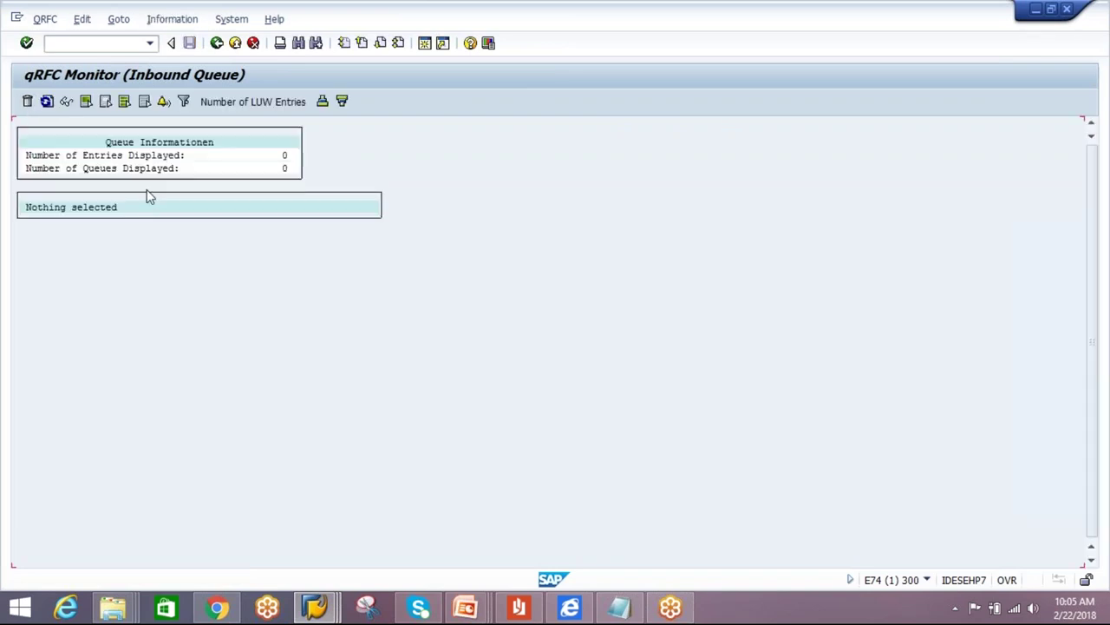
pyautogui.click(217, 43)
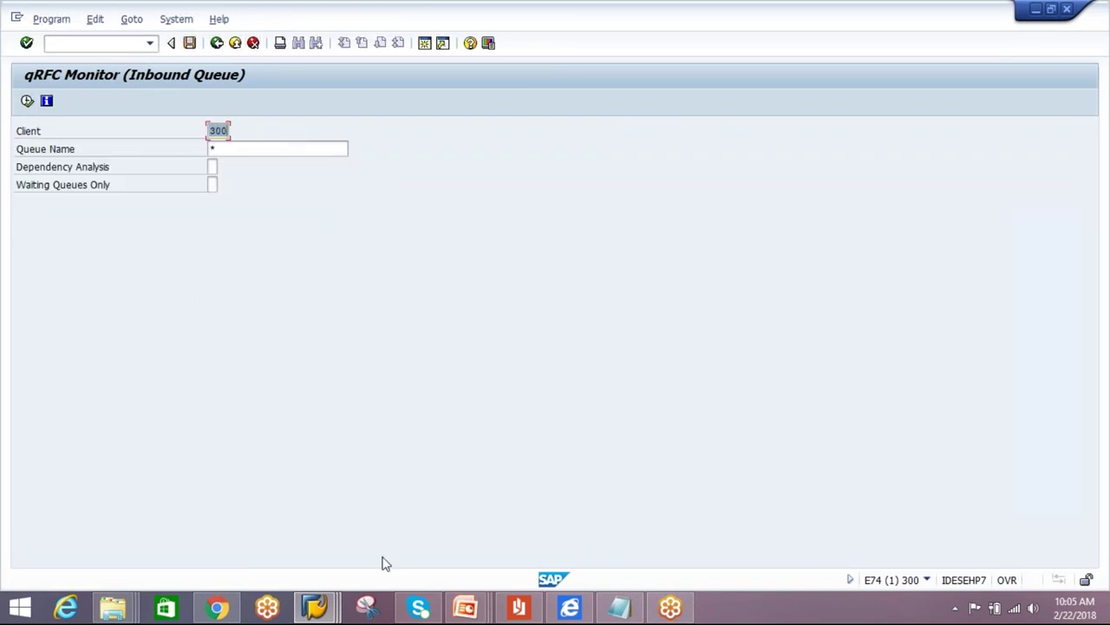
# - Switch to the posting change session, leave it, check the inbound queues there with smq2, and return to SAP Easy Access
pyautogui.click(315, 606)
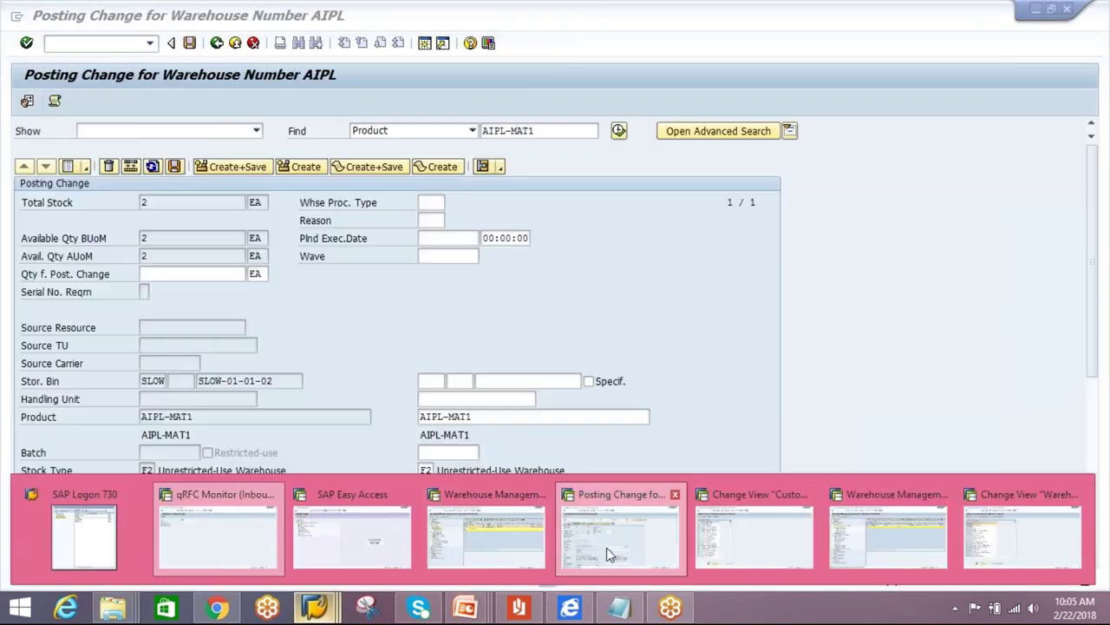
pyautogui.click(607, 547)
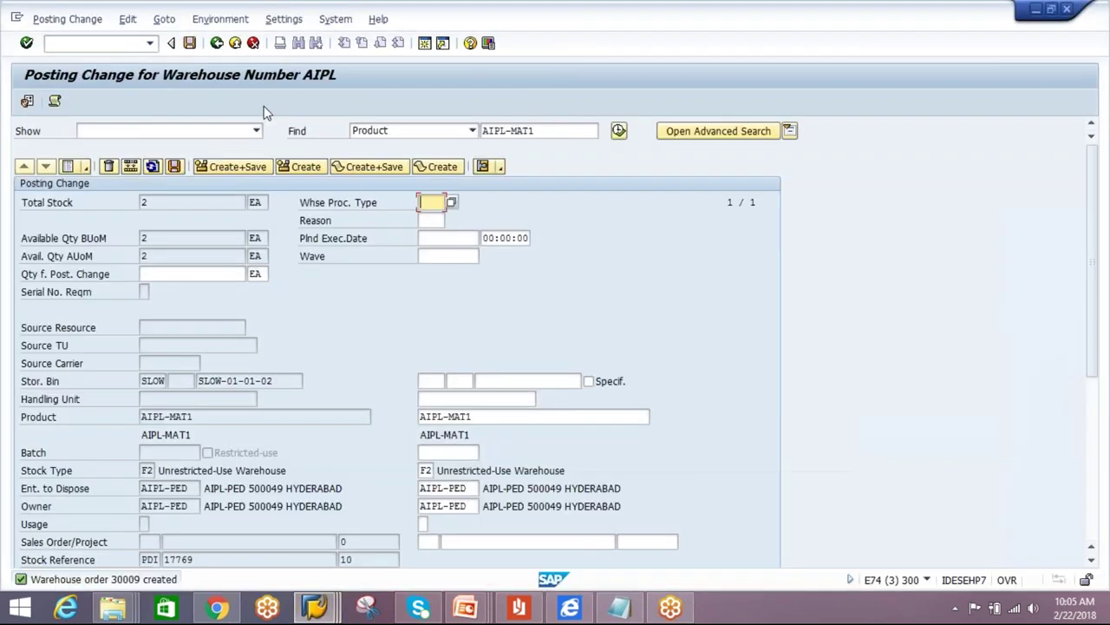
pyautogui.click(235, 42)
pyautogui.click(150, 42)
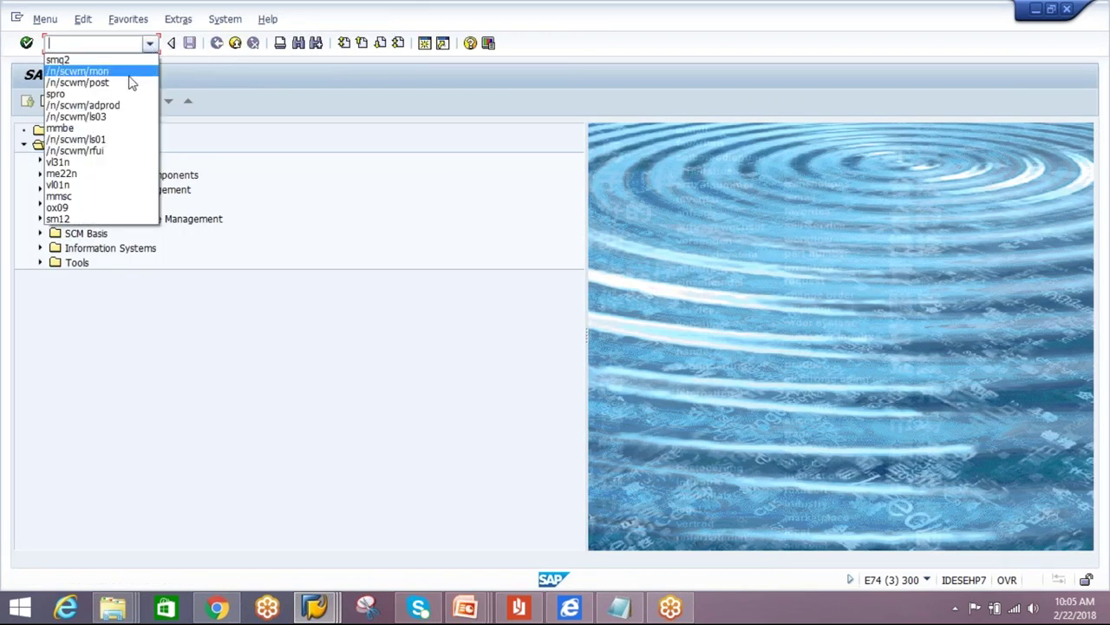
pyautogui.click(128, 59)
pyautogui.press('Return')
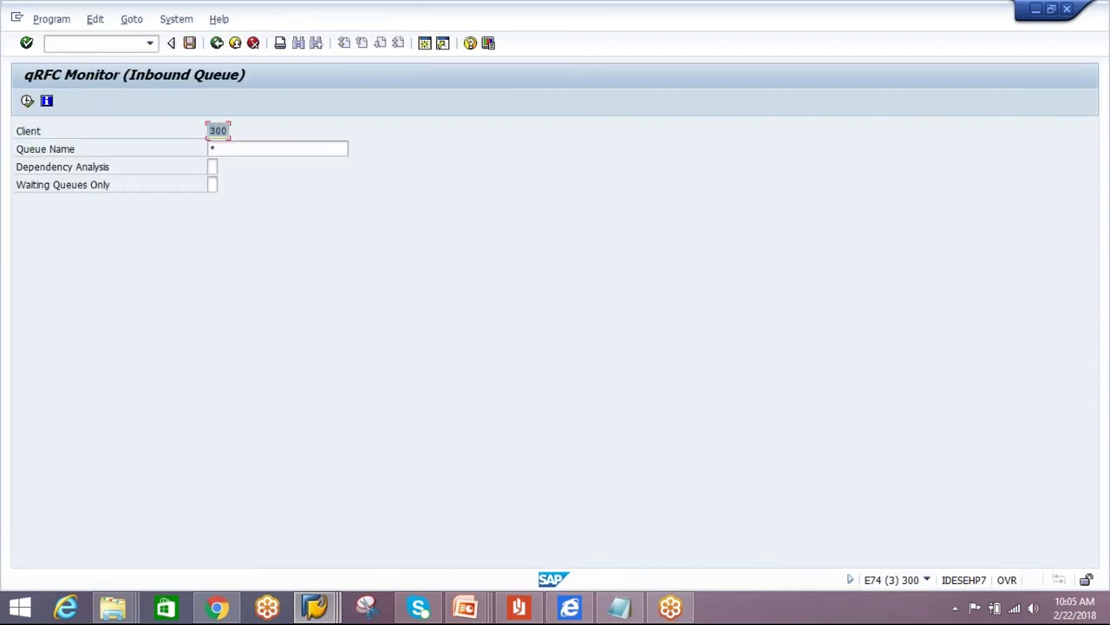
pyautogui.click(27, 102)
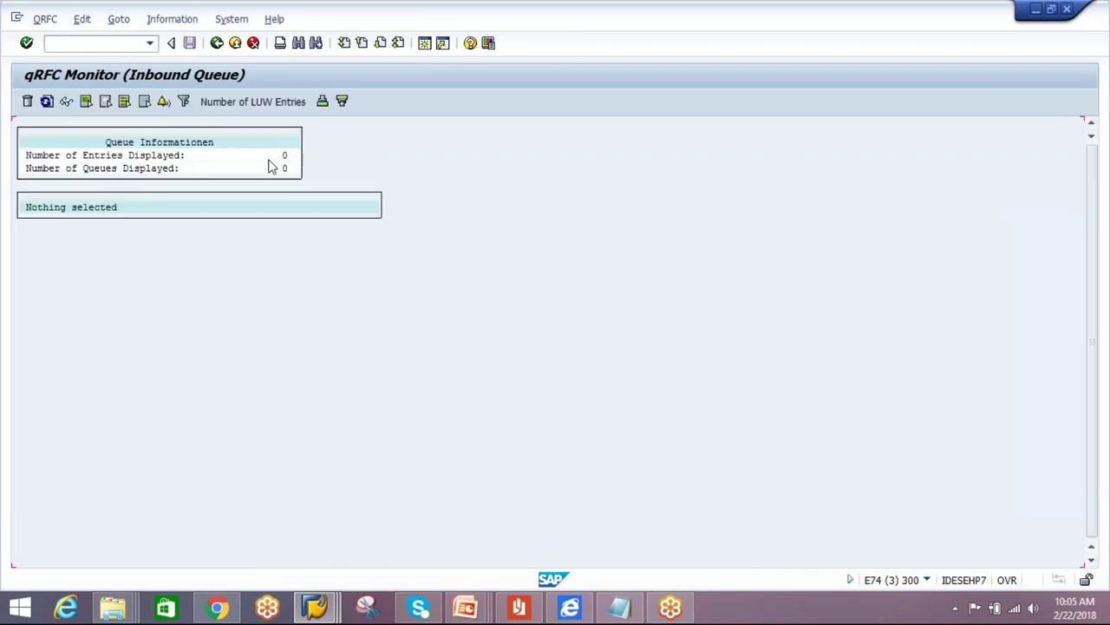
pyautogui.click(217, 42)
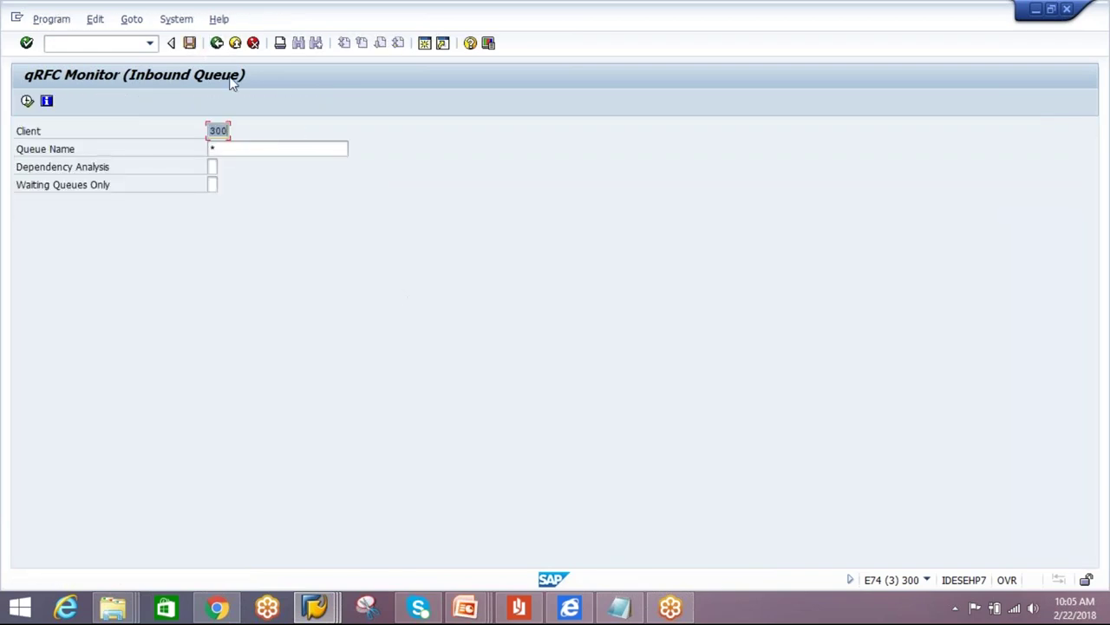
pyautogui.click(217, 42)
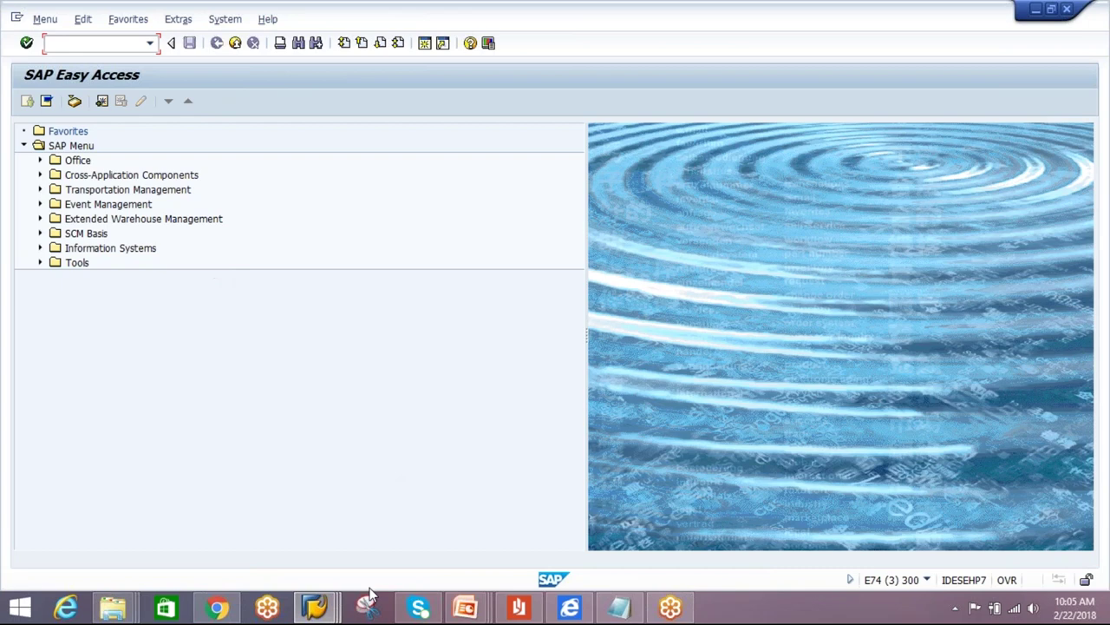
# - Expand Extended Warehouse Management and its Delivery Processing folder in the SAP Easy Access menu
pyautogui.click(314, 605)
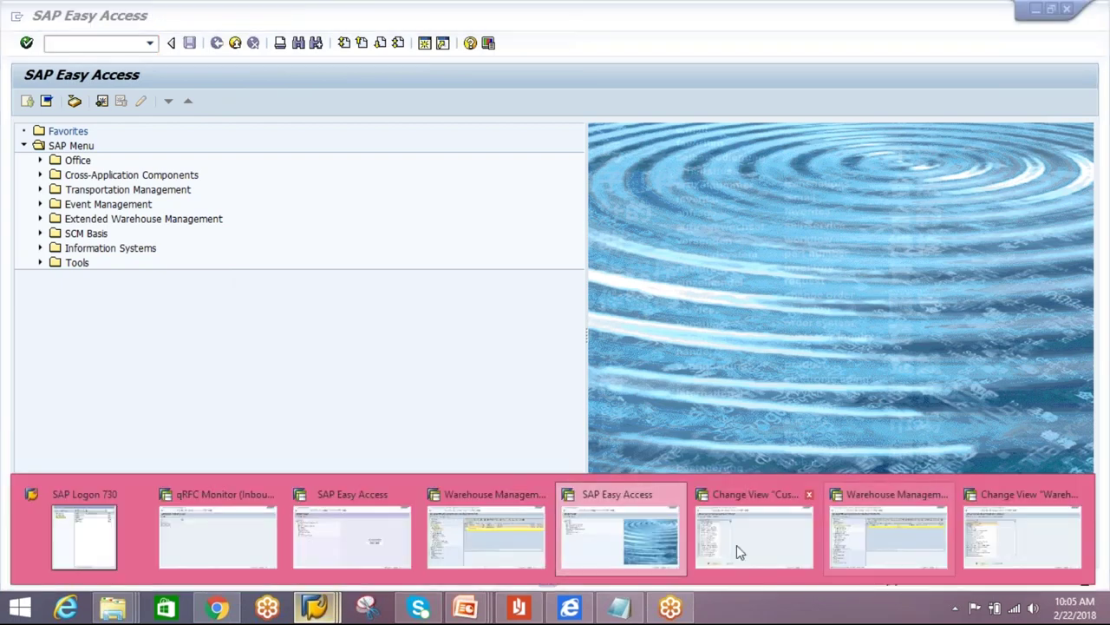
pyautogui.click(613, 565)
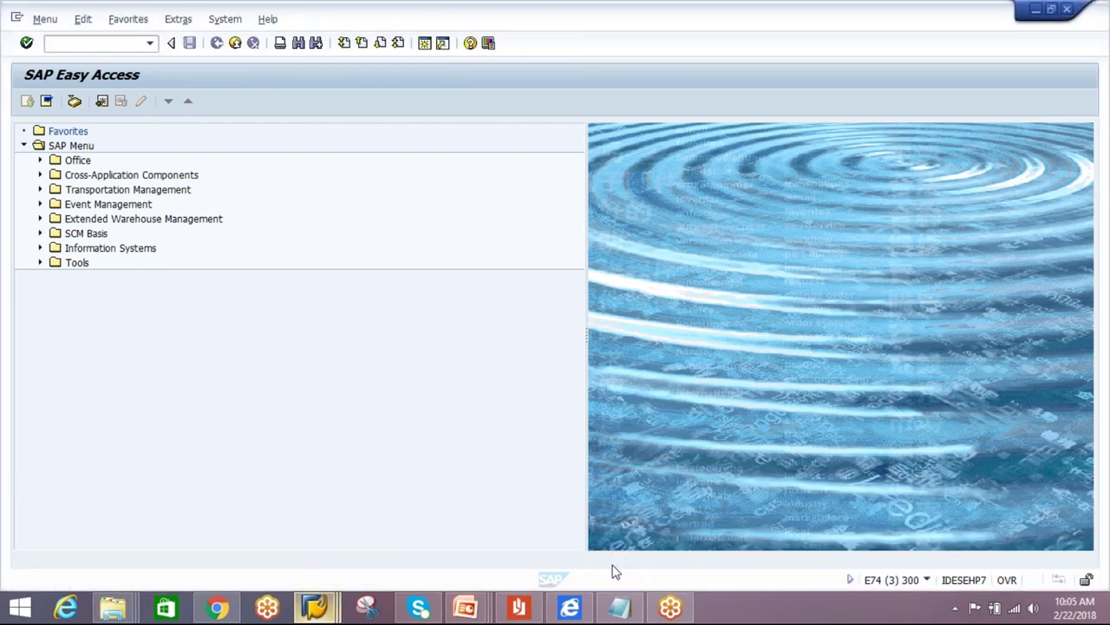
pyautogui.click(40, 219)
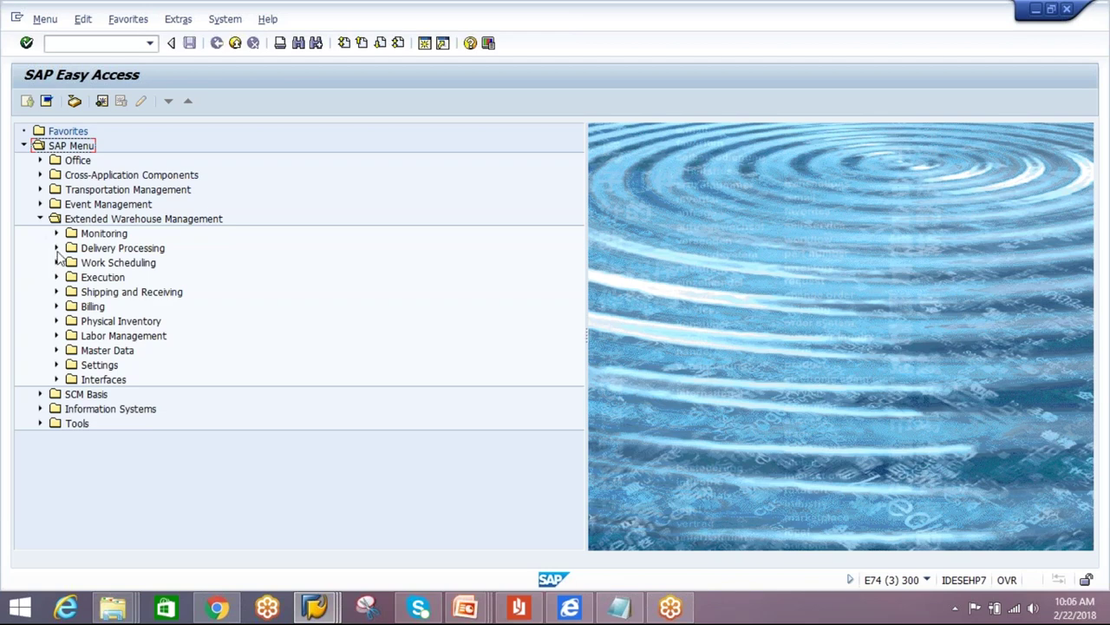
pyautogui.click(57, 249)
# - Switch to the Notepad notes and add the line "AGST -" below "Re labelling process"
pyautogui.click(619, 607)
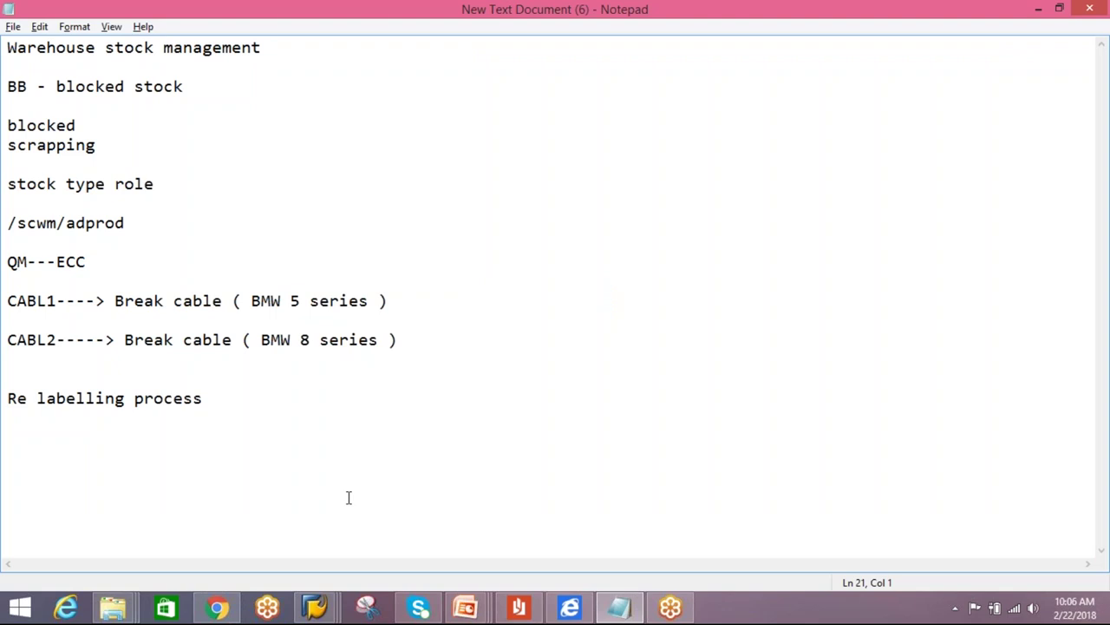
pyautogui.press('Return')
pyautogui.write('Q')
pyautogui.press('BackSpace')
pyautogui.write('AH')
pyautogui.press('BackSpace')
pyautogui.write('GST ')
pyautogui.write('_')
pyautogui.press('BackSpace')
pyautogui.write('-')
pyautogui.press('Return')
pyautogui.press('Return')
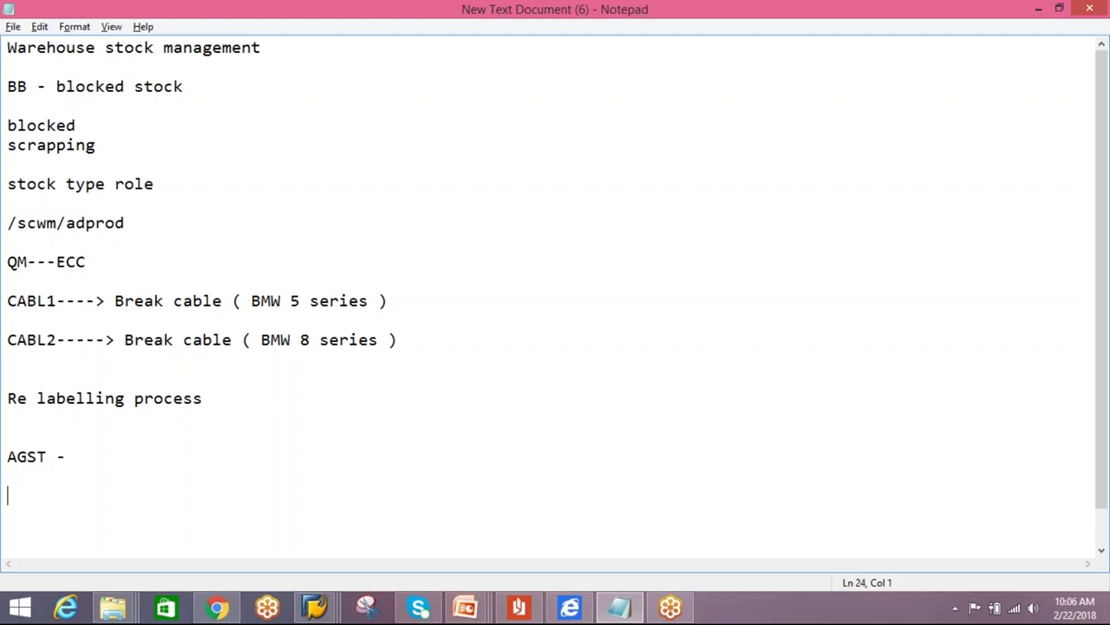
# - Add the lines "PO--->AGST" and "IBD--->AGST" to the notes below the AGST heading
pyautogui.write('PO--->AGST')
pyautogui.press('Return')
pyautogui.write('IBD--->AGST')
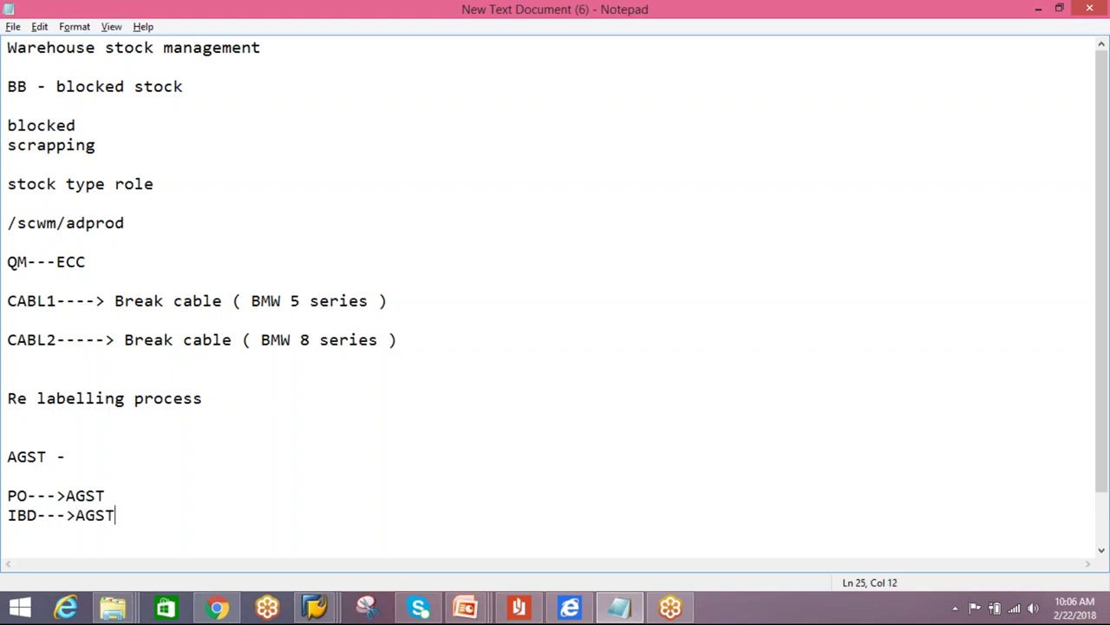
pyautogui.press('Return')
pyautogui.press('Return')
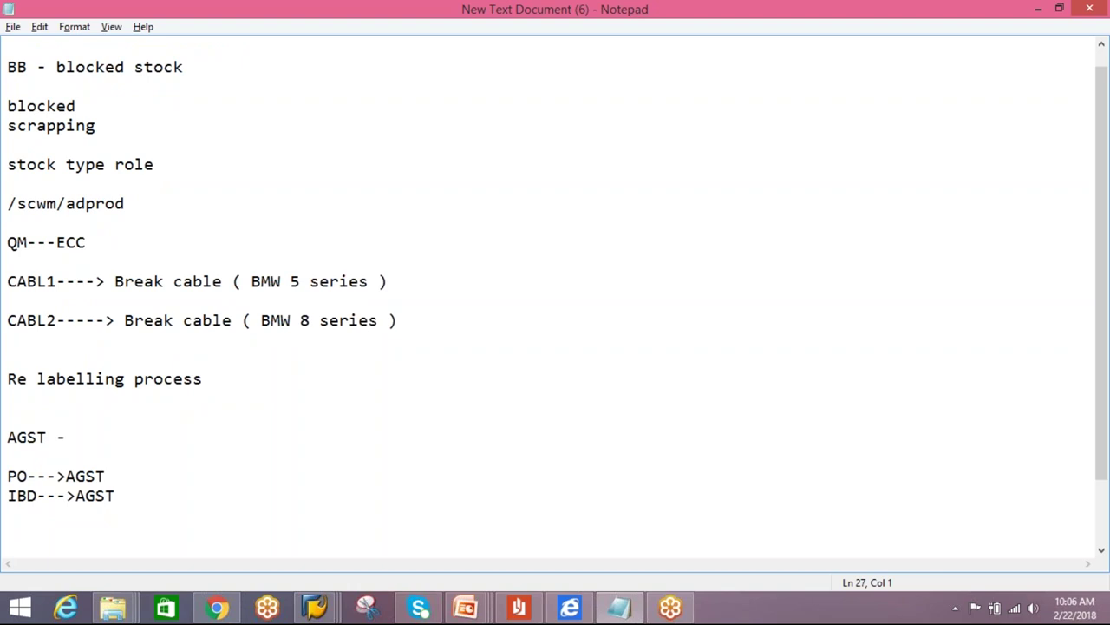
# - Add the line "IDN---> Z1" to the notes, followed by a blank line
pyautogui.write('I')
pyautogui.write('DN--')
pyautogui.write('-> ')
pyautogui.write('F1')
pyautogui.press('BackSpace')
pyautogui.press('BackSpace')
pyautogui.write('Z1')
pyautogui.press('Return')
pyautogui.press('Return')
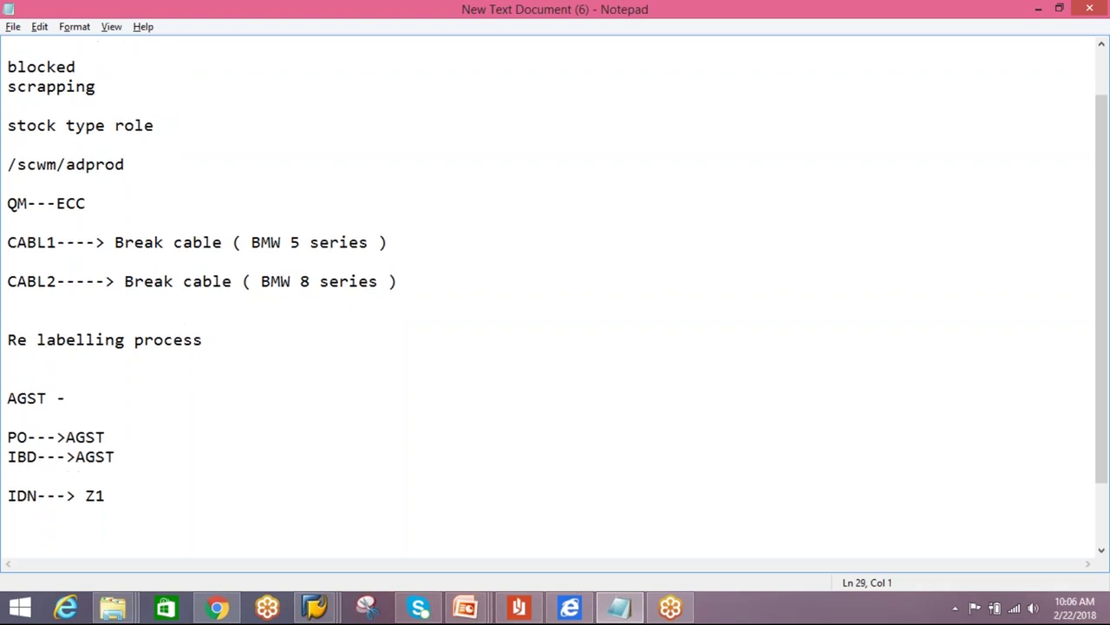
# - Add the lines "IBD--Z1" and "GRSTAG---Z1" to the notes, separated by a blank line
pyautogui.write('IBD--Z1')
pyautogui.press('Return')
pyautogui.press('Return')
pyautogui.write('GR')
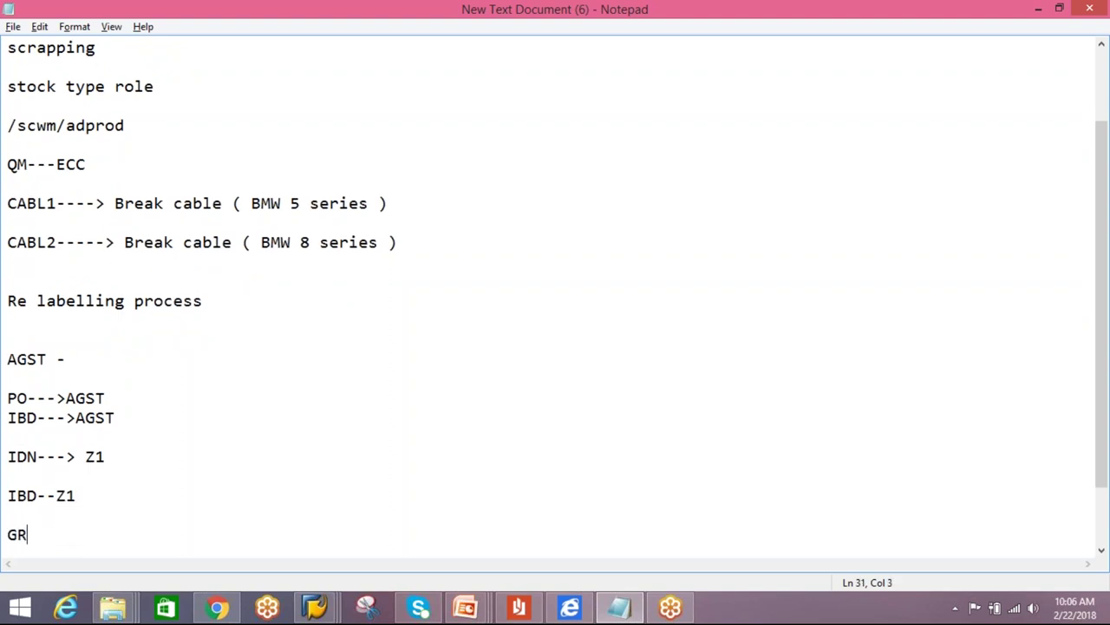
pyautogui.write('STAG---Z1')
pyautogui.press('Return')
pyautogui.press('Return')
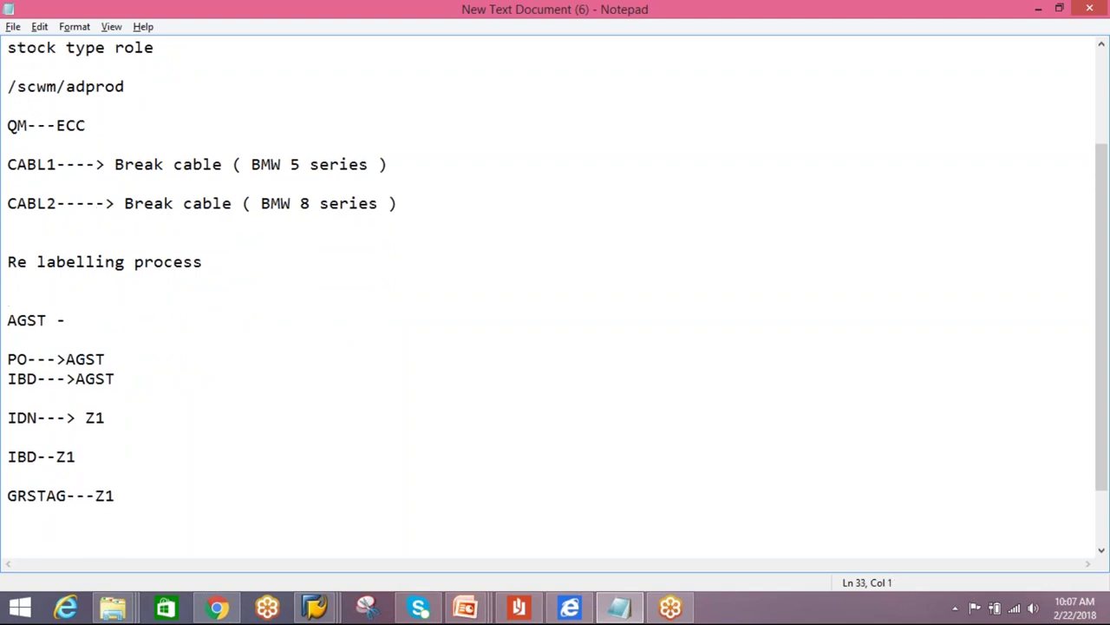
# - Add the line "FAST---Z1" to the notes, followed by a blank line, and highlight the "AGST -" heading
pyautogui.write('FAST---Z1')
pyautogui.press('Return')
pyautogui.press('Return')
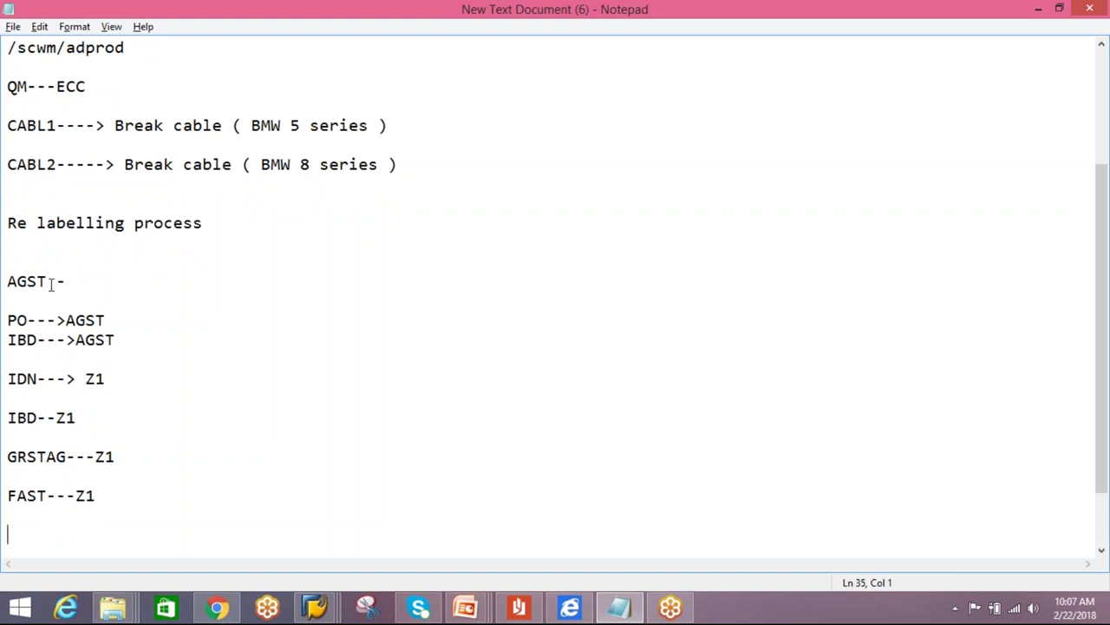
pyautogui.moveTo(69, 280); pyautogui.dragTo(8, 281)
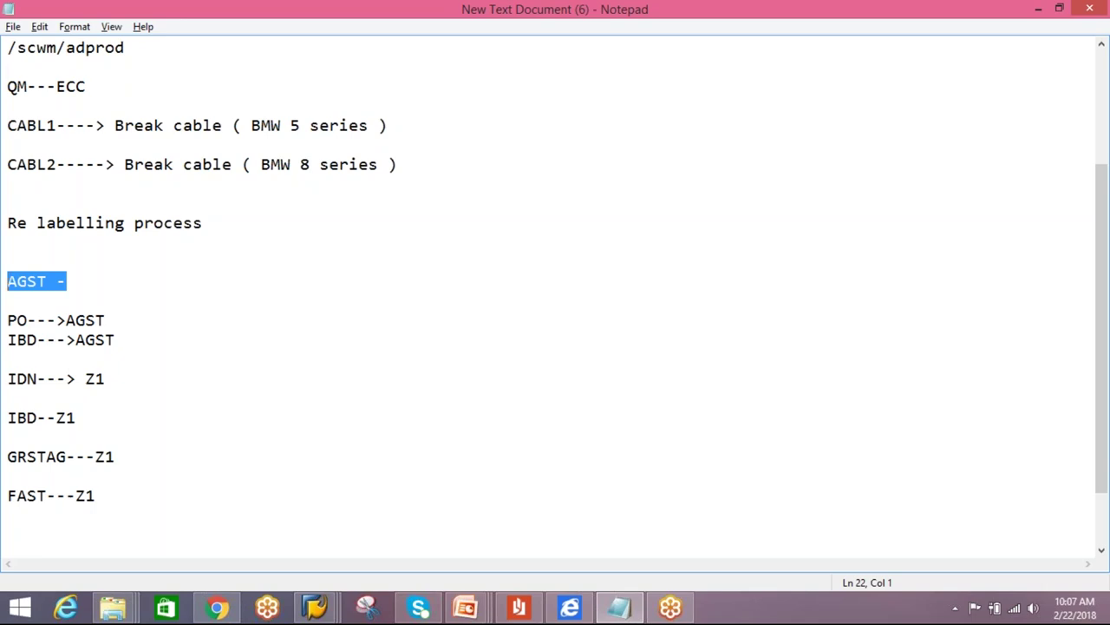
# - Switch to the SAP ERP session and display the MMBE stock overview for material AIPL-MAT2 in plant AIPL
pyautogui.moveTo(315, 605)
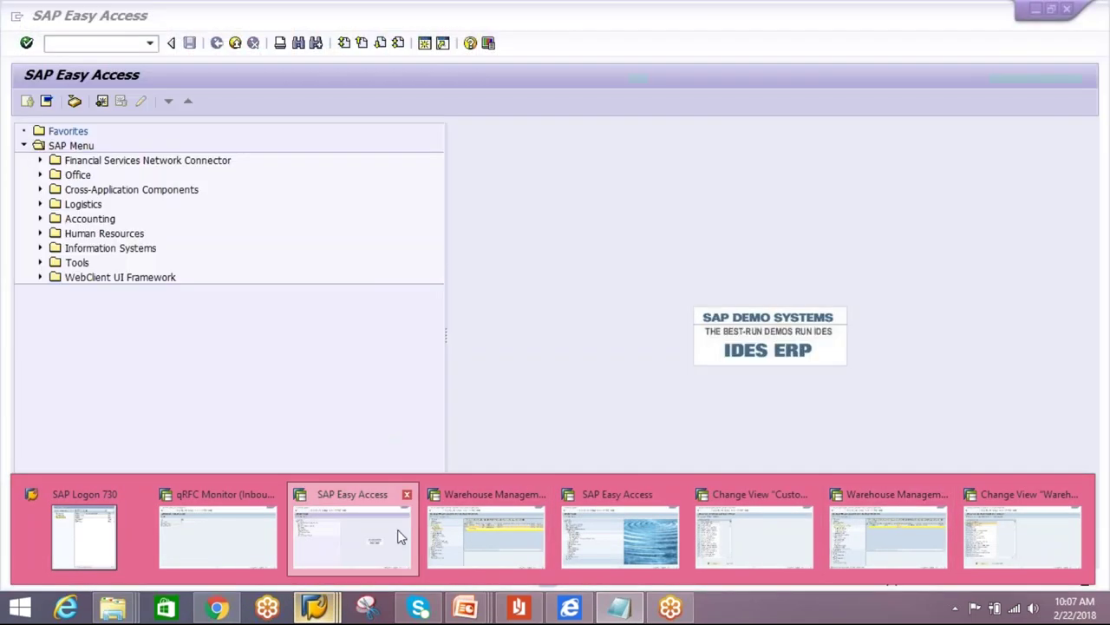
pyautogui.click(397, 531)
pyautogui.write('mmbe')
pyautogui.press('Return')
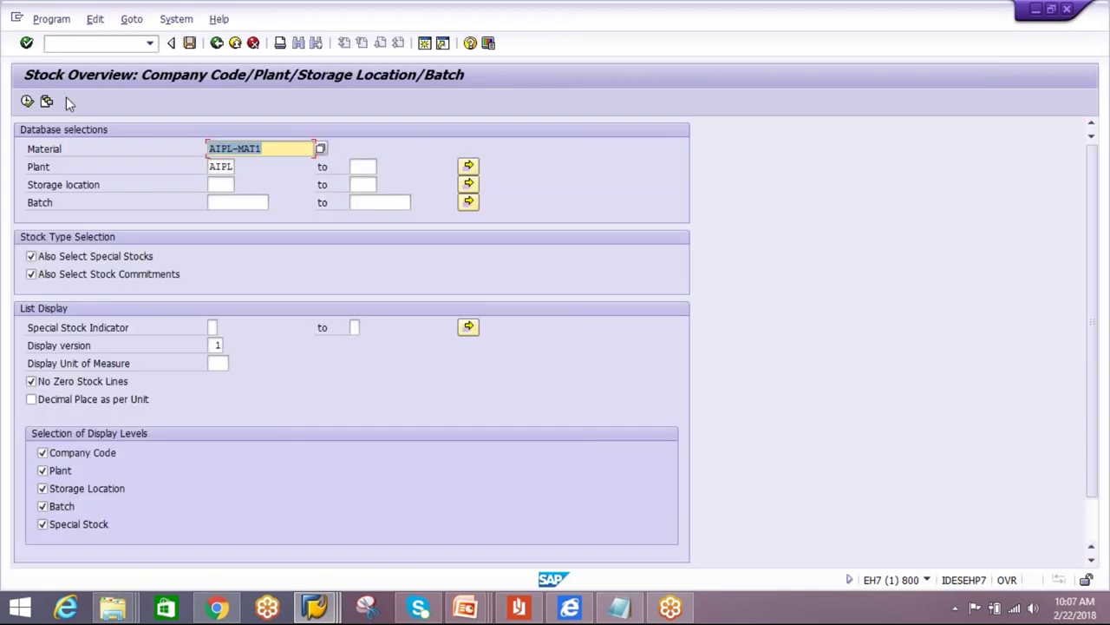
pyautogui.press('End')
pyautogui.press('BackSpace')
pyautogui.write('2')
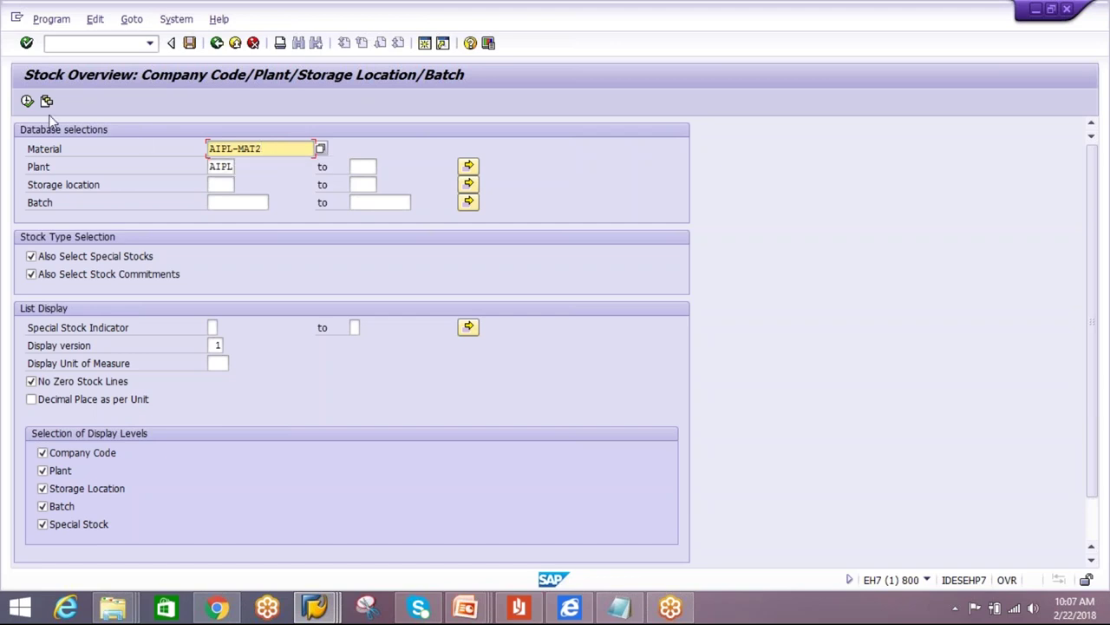
pyautogui.click(27, 101)
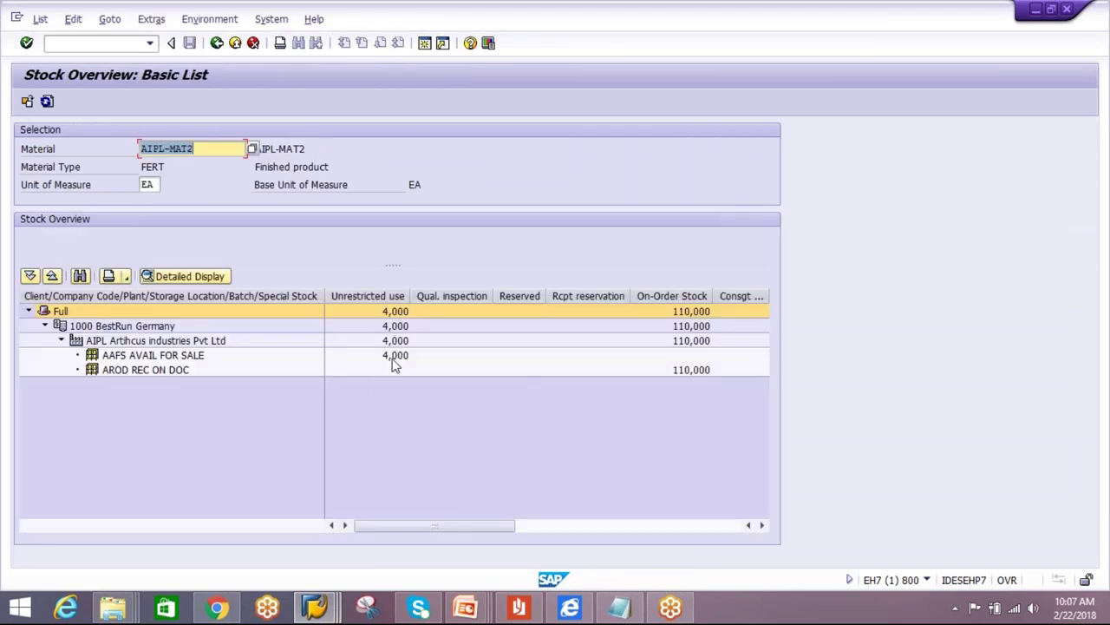
# - List the material movements of the AAFS unrestricted stock and examine the first document's transfer posting and movement type details
pyautogui.rightClick(390, 357)
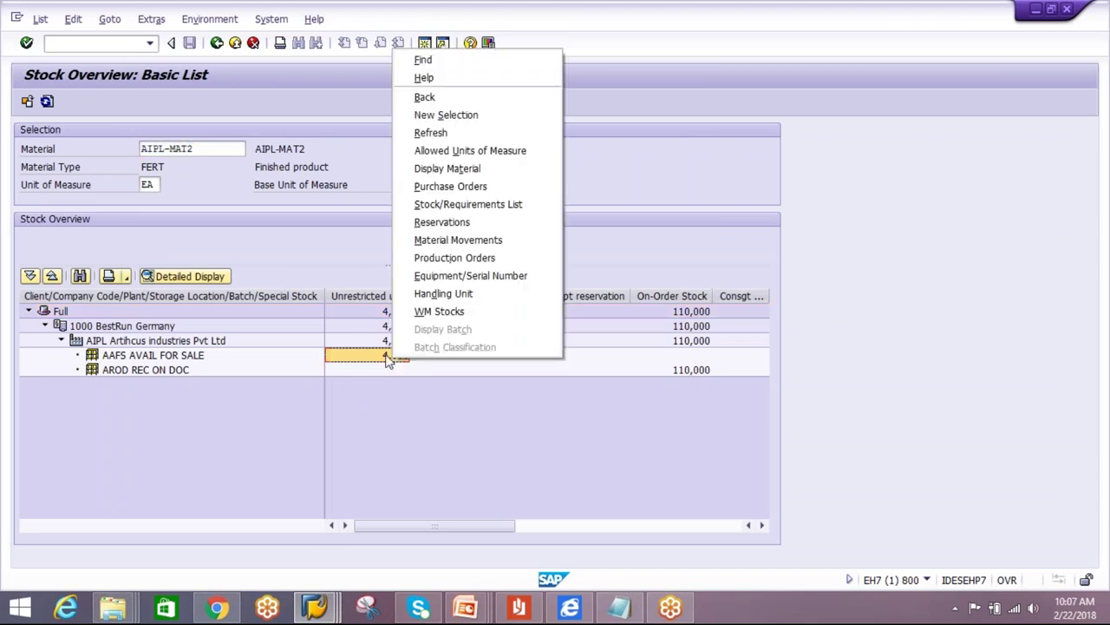
pyautogui.click(465, 243)
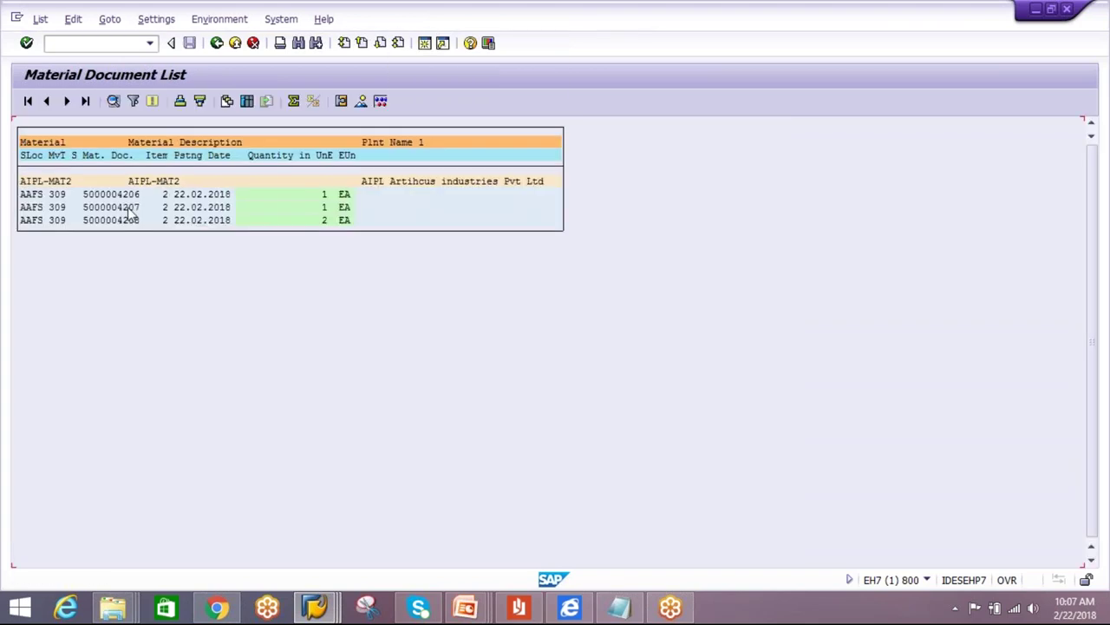
pyautogui.doubleClick(93, 196)
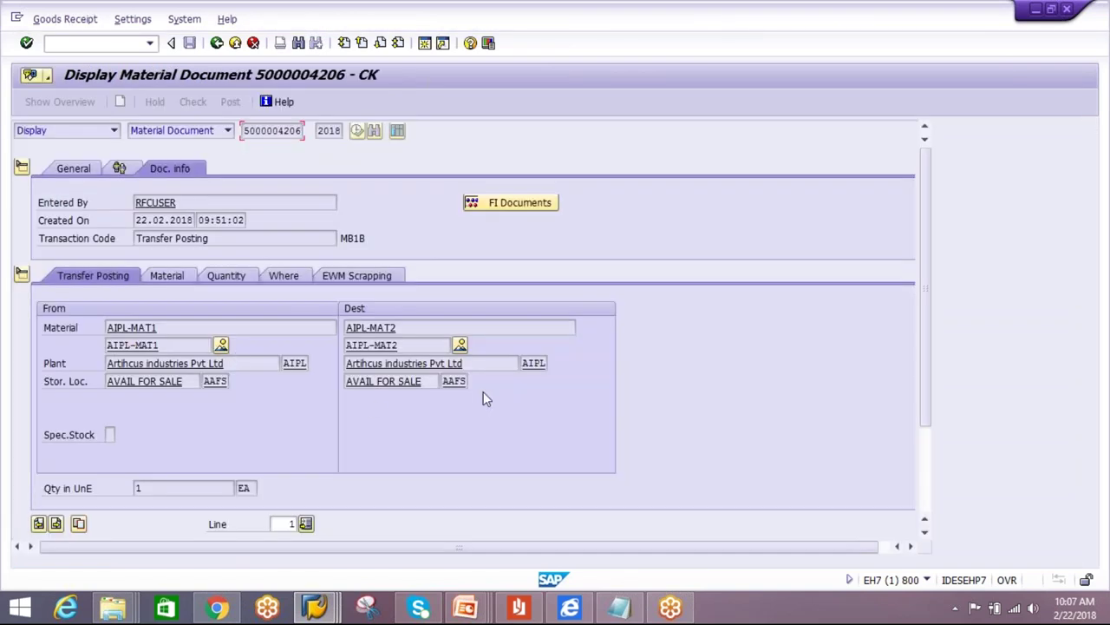
pyautogui.click(280, 281)
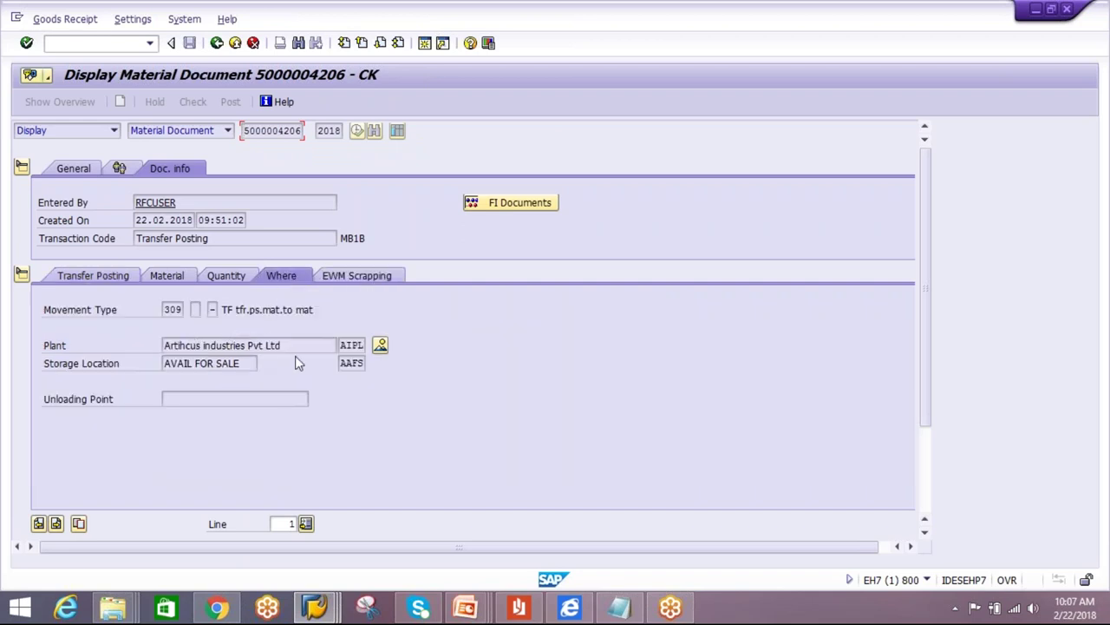
pyautogui.click(93, 276)
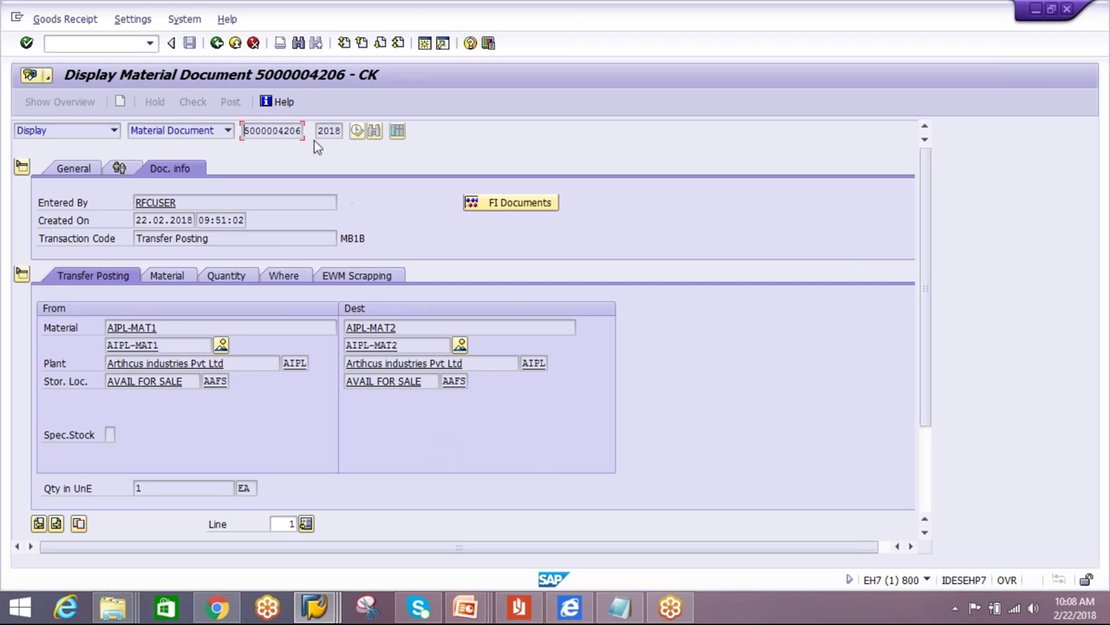
pyautogui.click(218, 45)
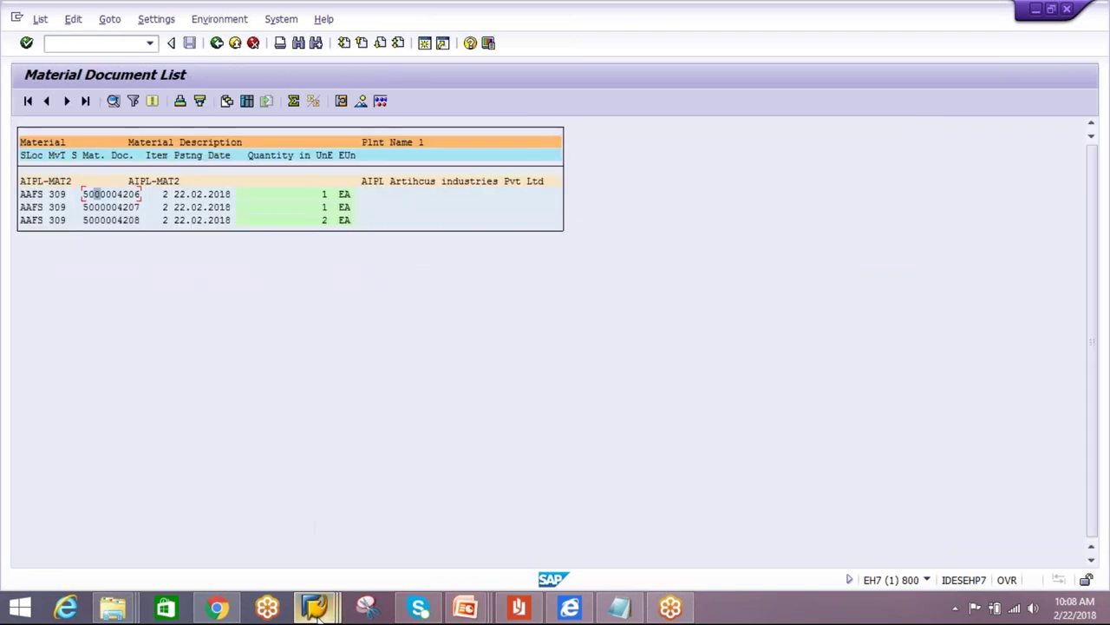
# - Switch to the EWM session and open the Define Storage Type activity under Master Data in the SPRO reference IMG
pyautogui.click(314, 607)
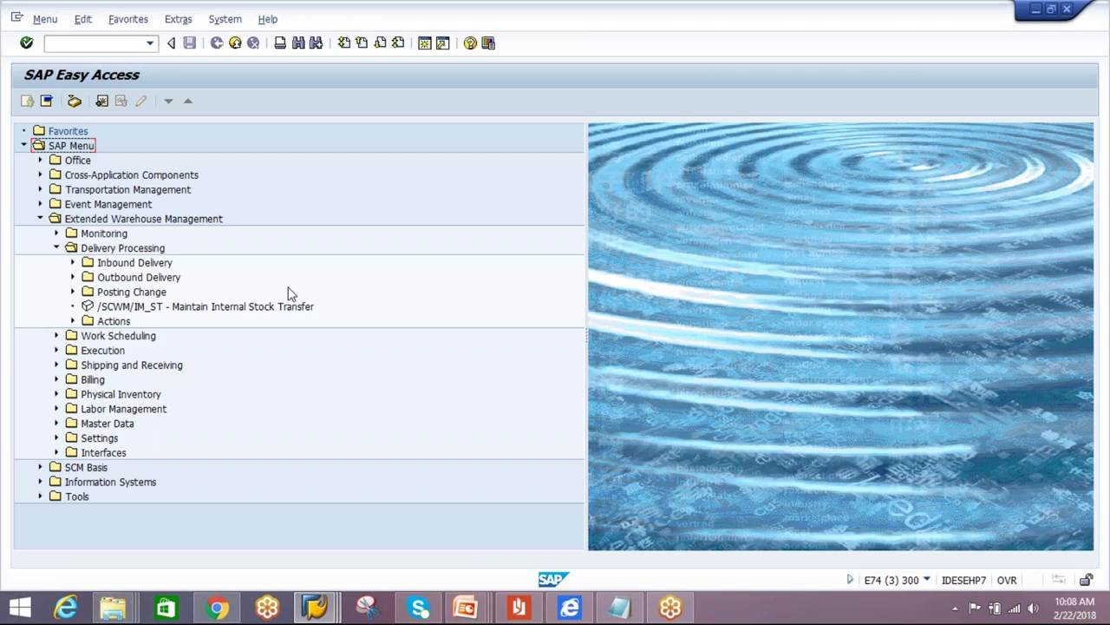
pyautogui.click(115, 49)
pyautogui.write('spro')
pyautogui.press('Return')
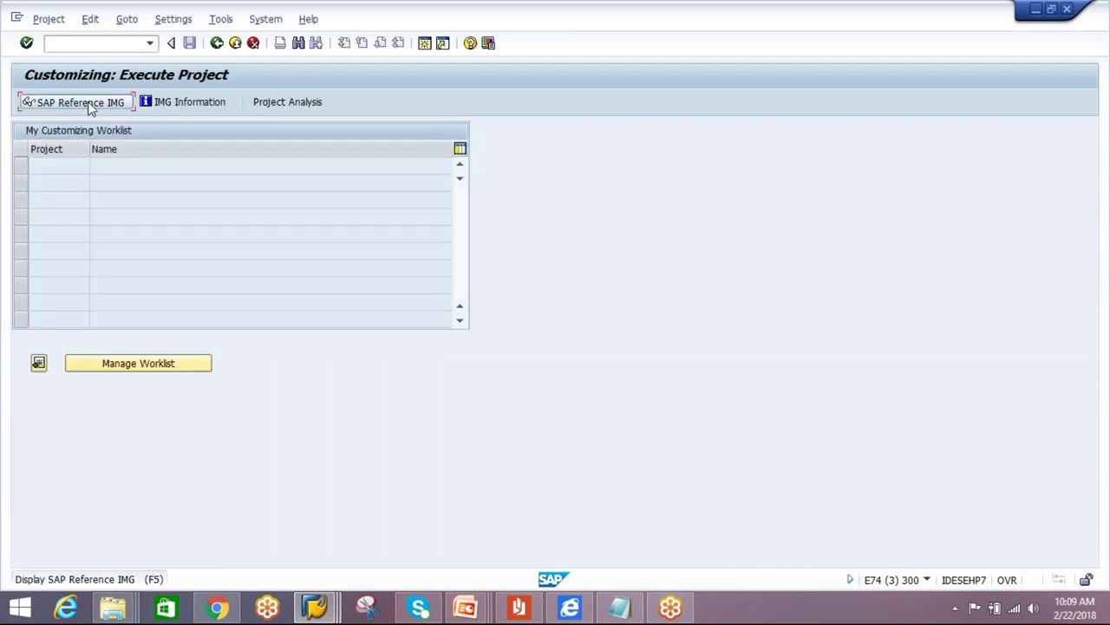
pyautogui.click(87, 102)
pyautogui.click(38, 234)
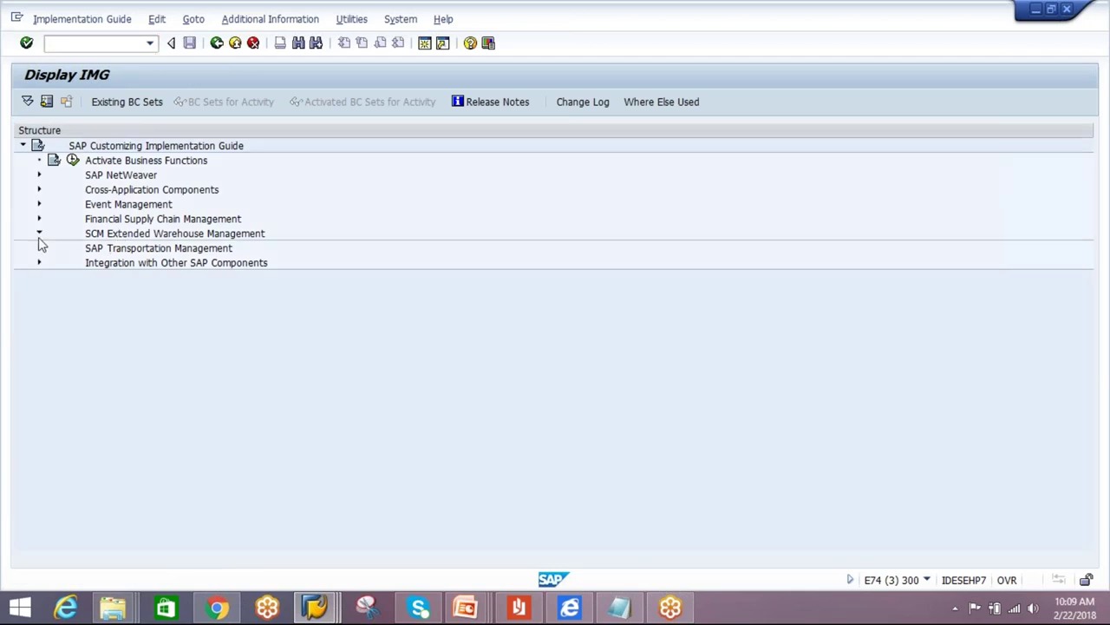
pyautogui.click(56, 249)
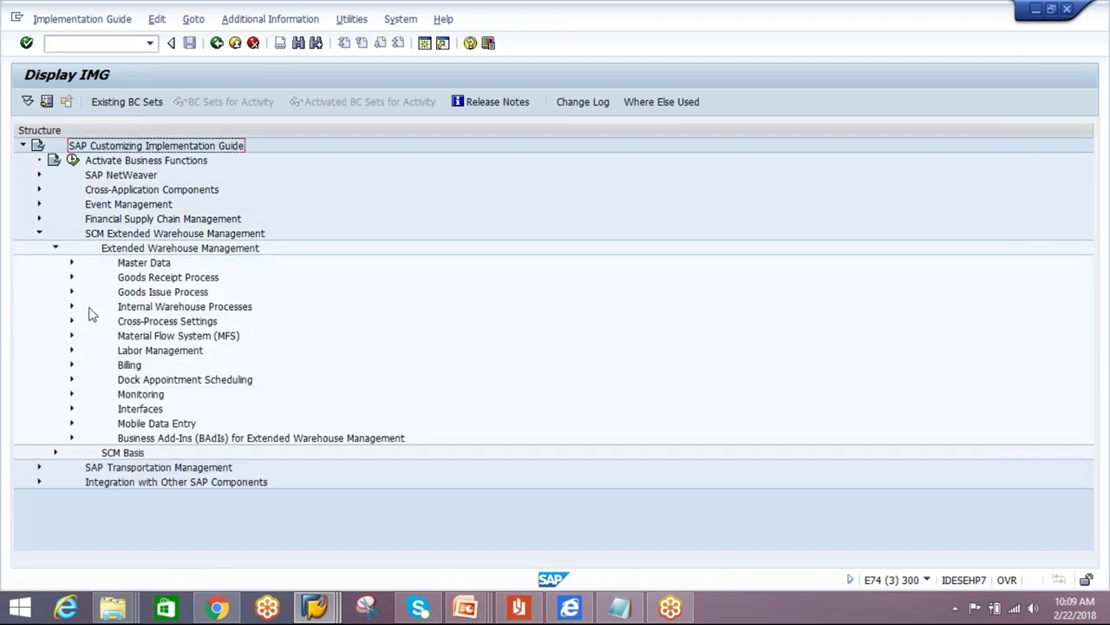
pyautogui.click(72, 263)
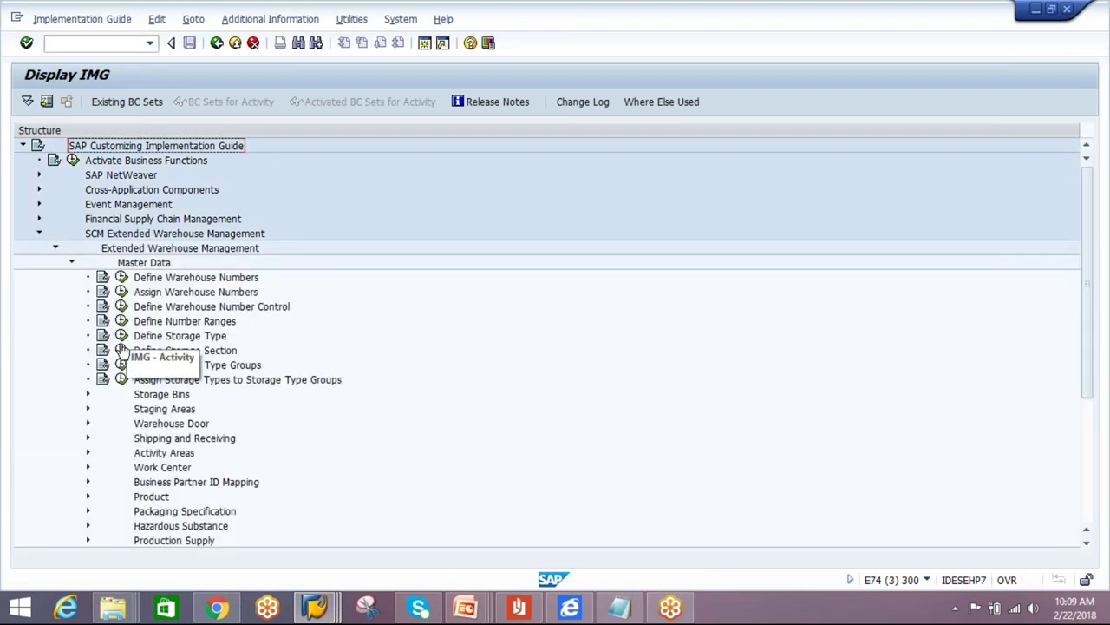
pyautogui.click(121, 336)
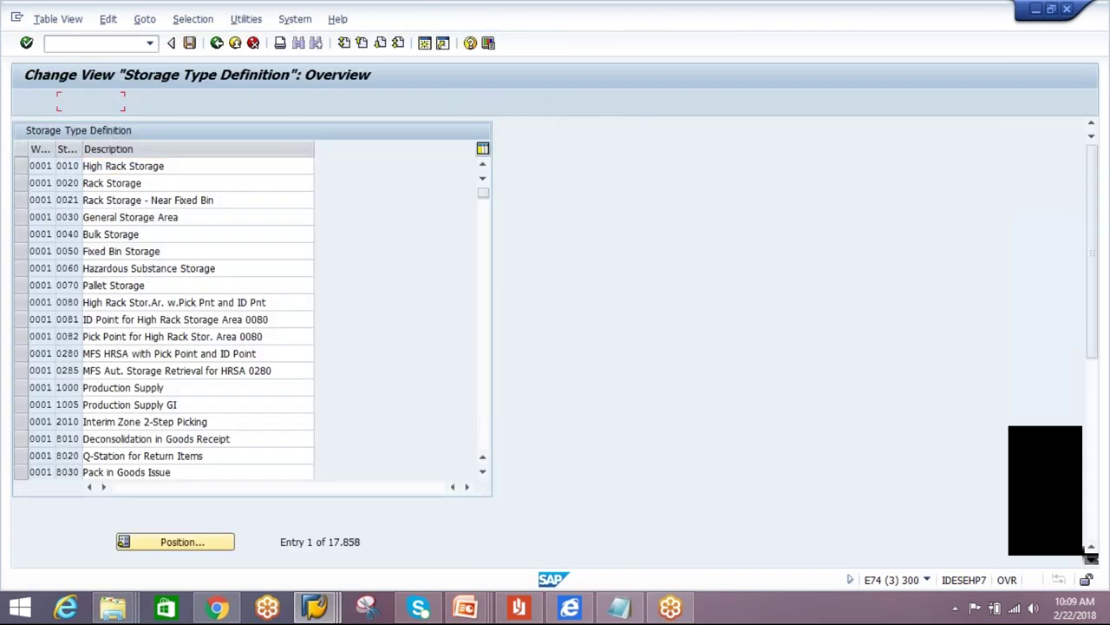
# - Create a new storage type entry REBL for warehouse AIPL with the description "RELABEL-ST"
pyautogui.click(90, 101)
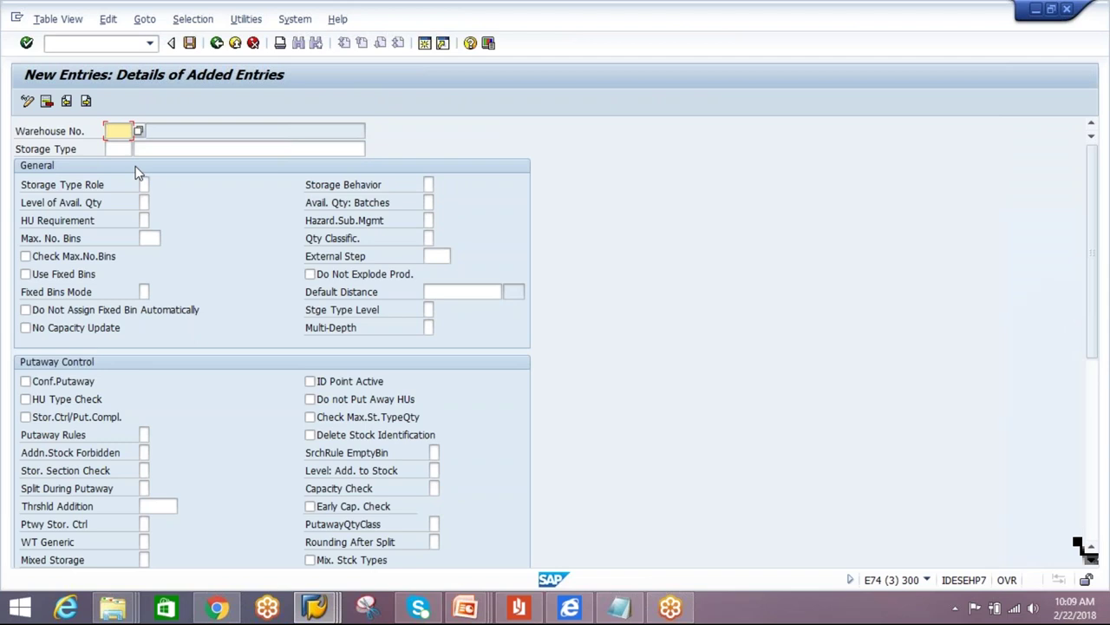
pyautogui.write('AIPL')
pyautogui.click(125, 149)
pyautogui.write('REBL')
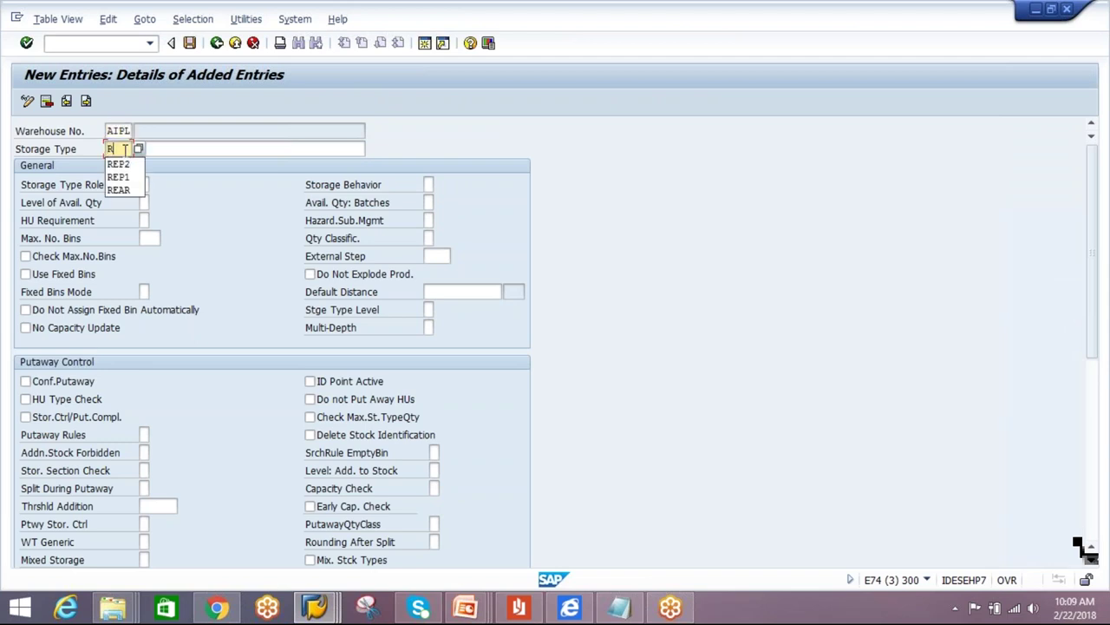
pyautogui.click(175, 152)
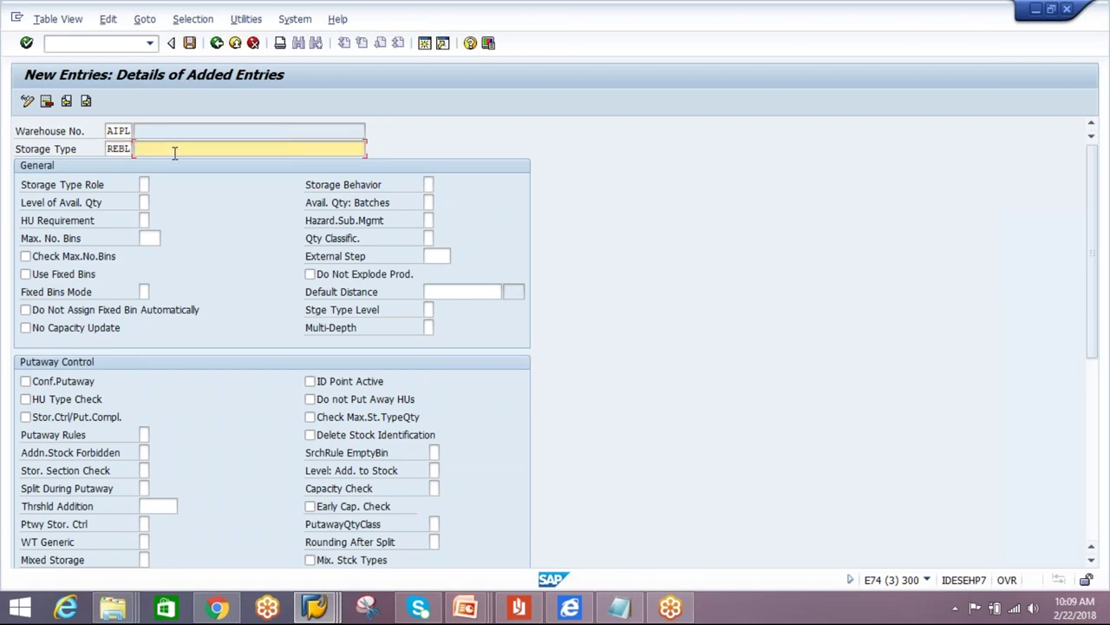
pyautogui.write('RELABEL-ST')
# - Enable putaway and removal confirmation, set putaway rule 4, and assign mandatory availability group 002 to storage type REBL
pyautogui.click(26, 381)
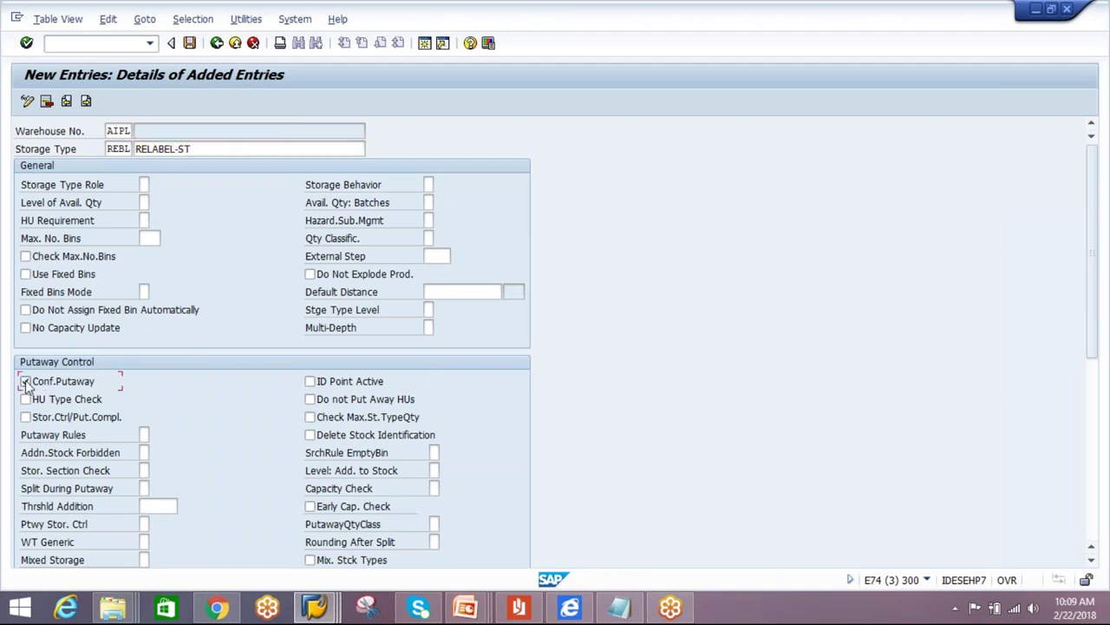
pyautogui.click(155, 433)
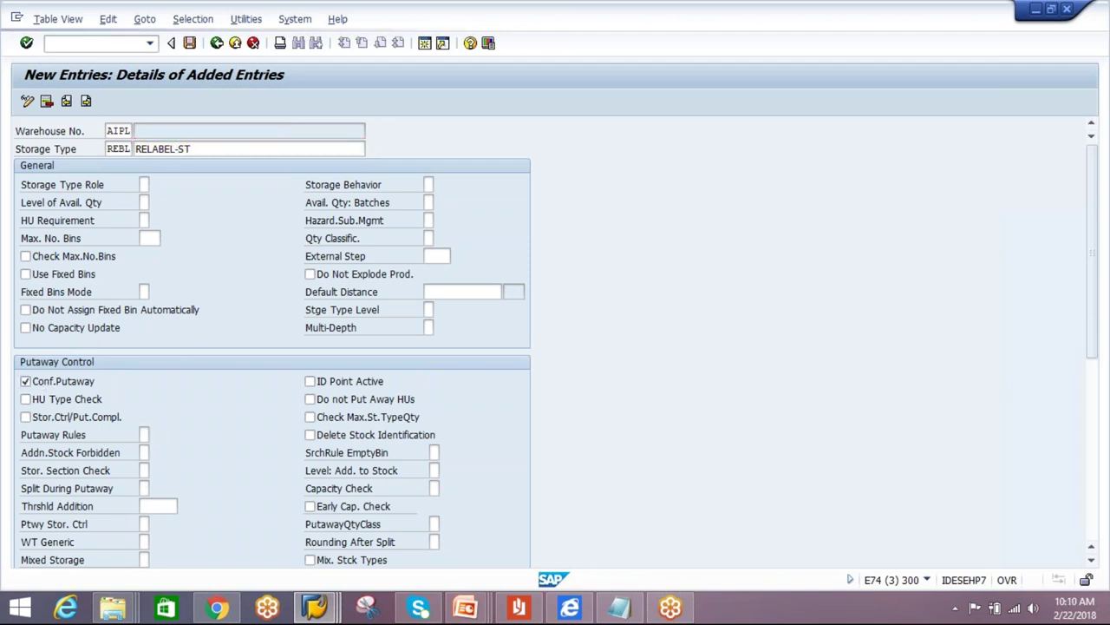
pyautogui.doubleClick(119, 212)
pyautogui.moveTo(1091, 276); pyautogui.dragTo(1097, 512)
pyautogui.click(26, 331)
pyautogui.click(310, 438)
pyautogui.click(149, 438)
pyautogui.click(149, 466)
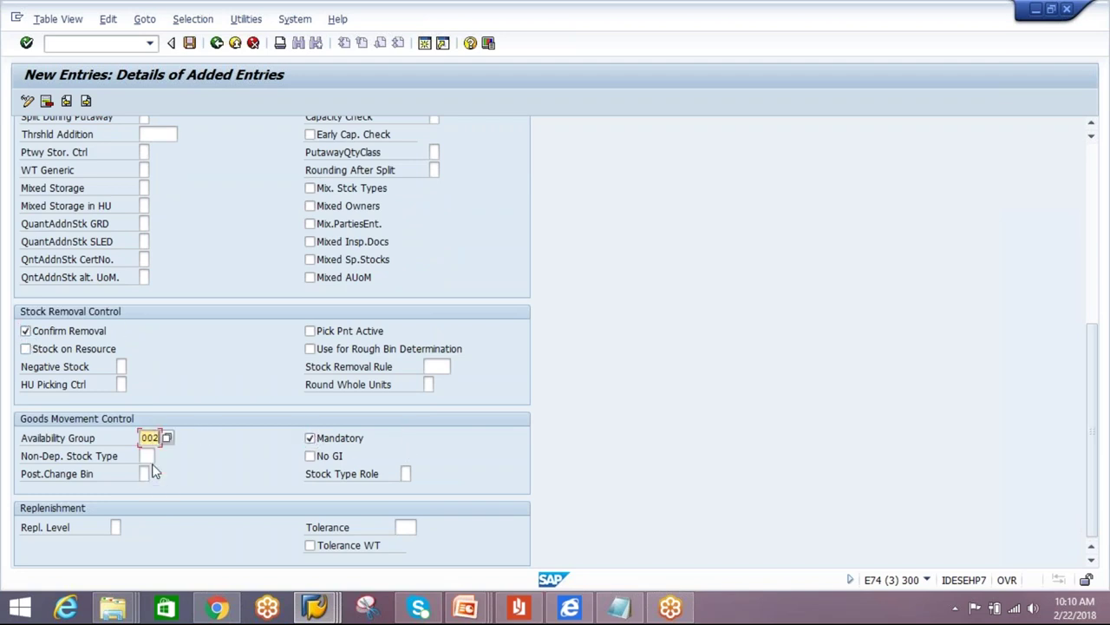
# - Save the REBL storage type with its transport request and return to the customizing structure
pyautogui.click(189, 43)
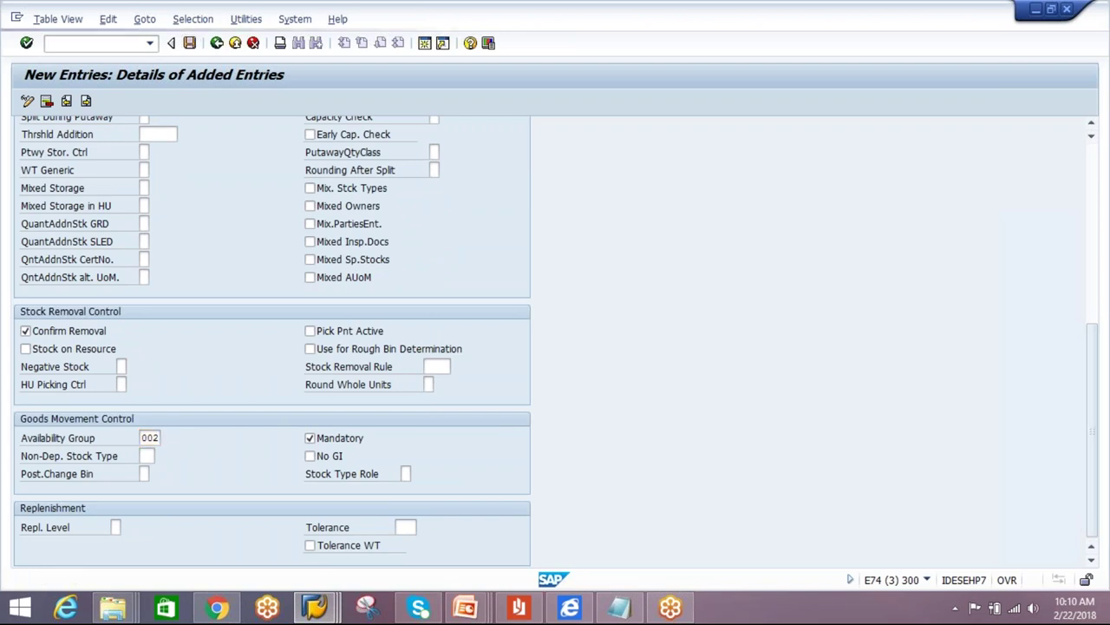
pyautogui.click(239, 275)
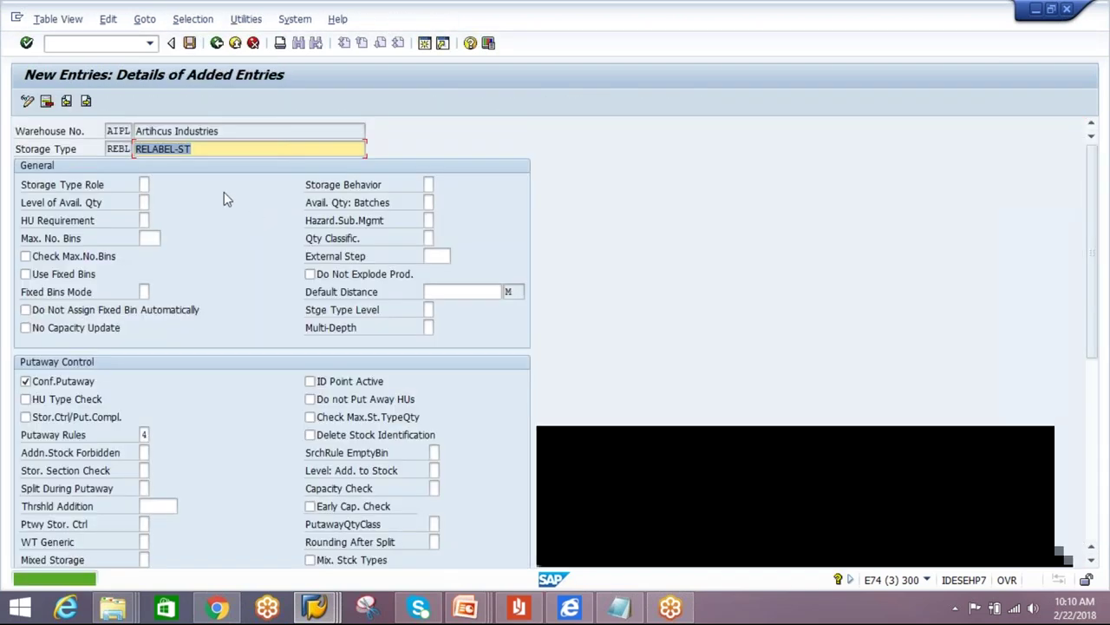
pyautogui.click(216, 43)
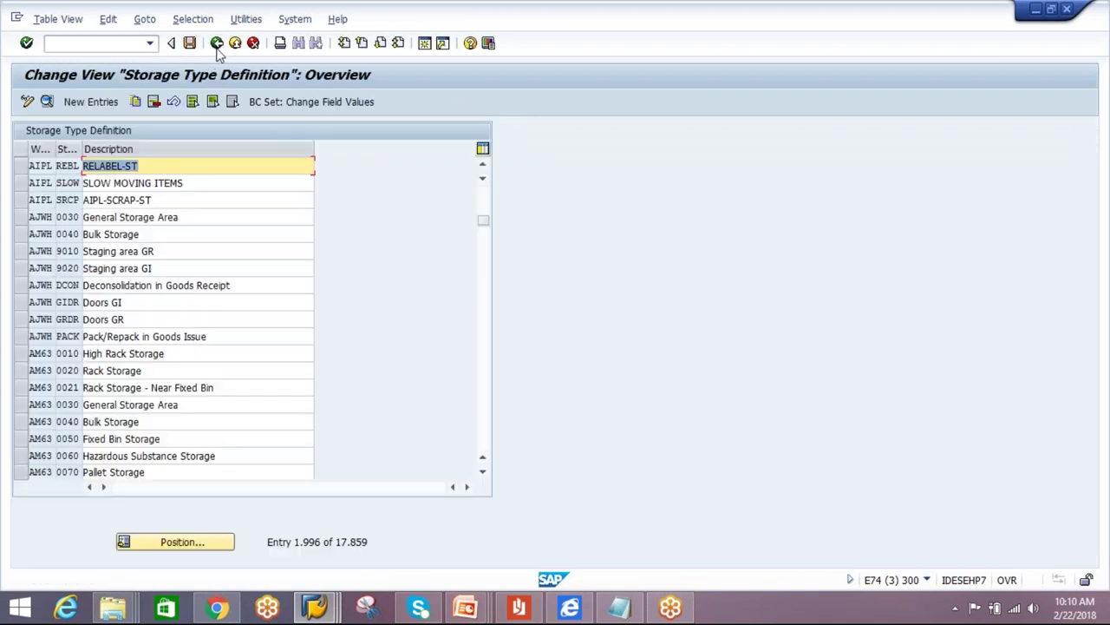
pyautogui.click(217, 44)
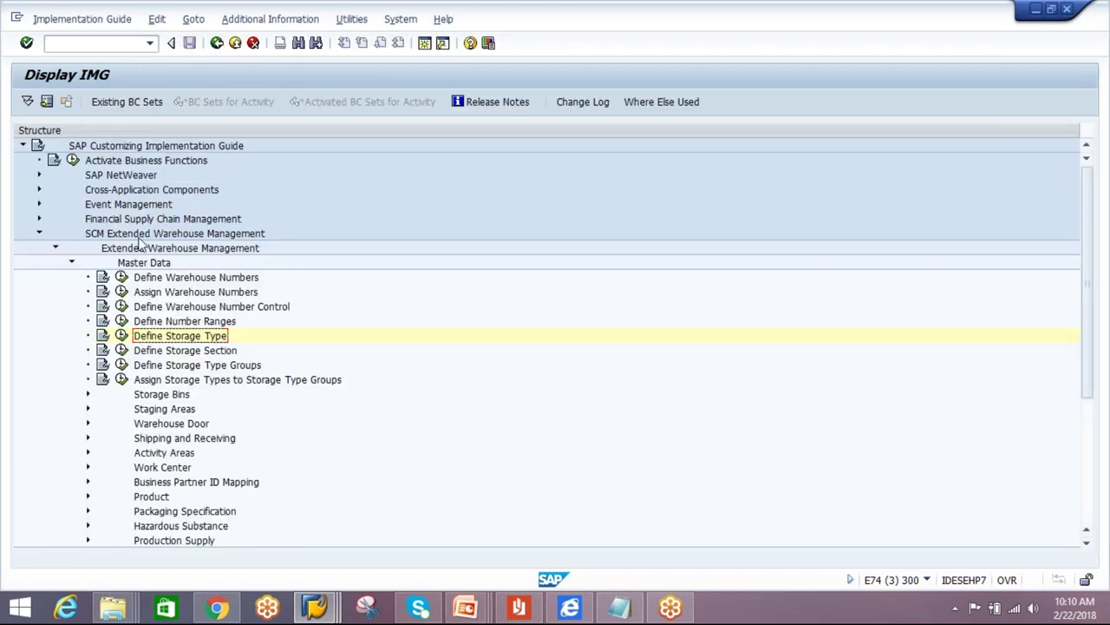
# - Open the Create Storage Bin transaction and enter the new bin REBL-BIN for warehouse AIPL
pyautogui.click(149, 43)
pyautogui.click(117, 140)
pyautogui.press('Return')
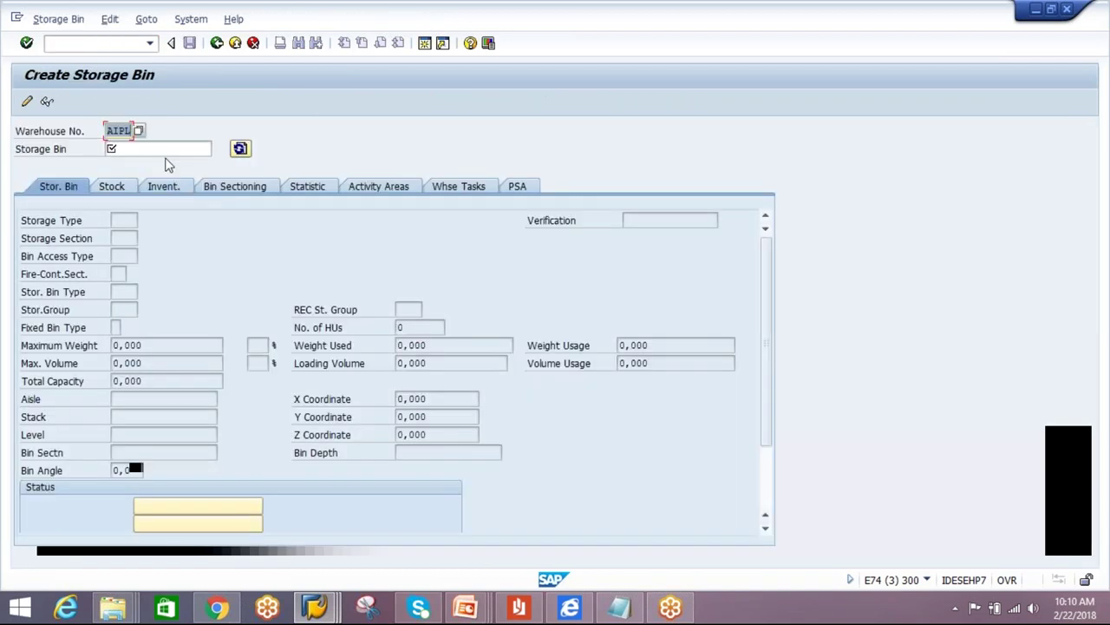
pyautogui.click(174, 150)
pyautogui.write('RE')
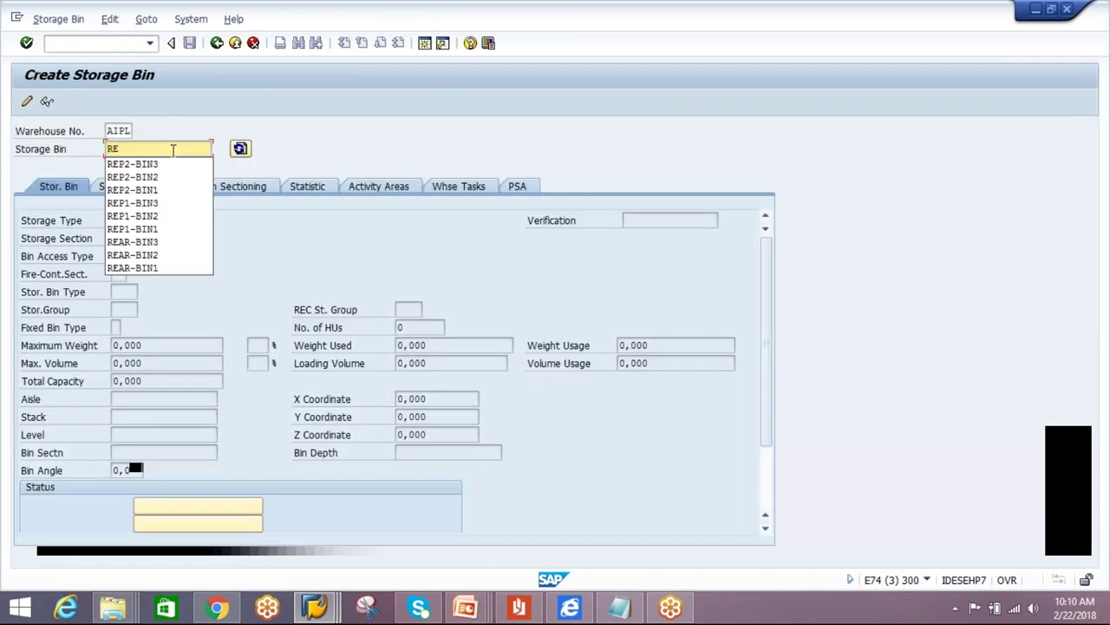
pyautogui.write('BL-BIN')
pyautogui.press('Return')
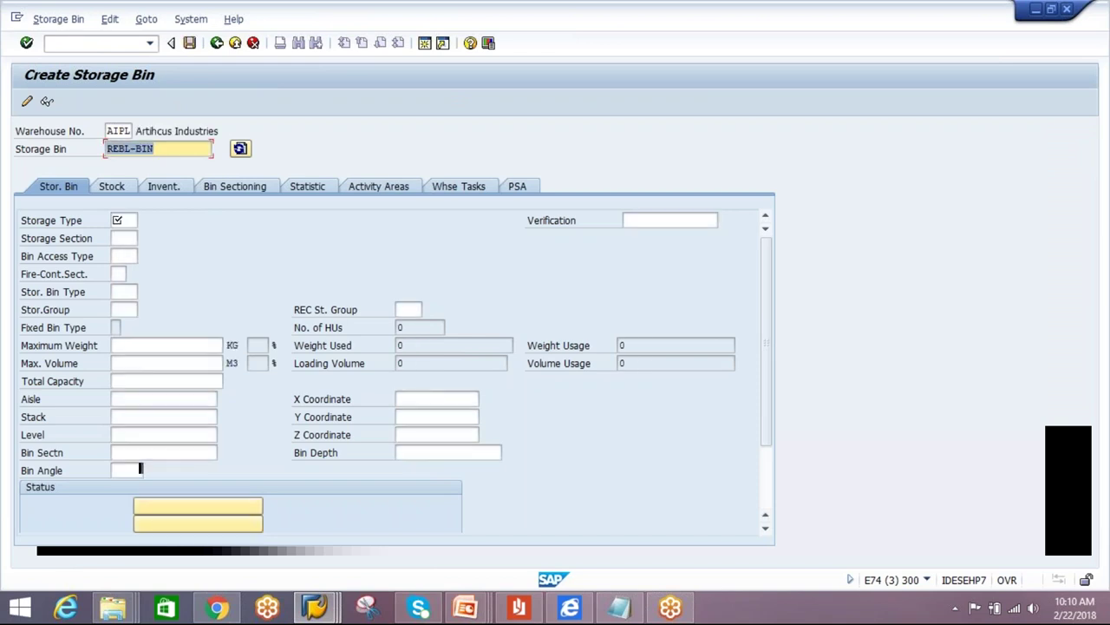
# - Assign storage type REBL to the new bin, save it, and leave the bin creation screen
pyautogui.press('Tab')
pyautogui.write('REBL')
pyautogui.press('Return')
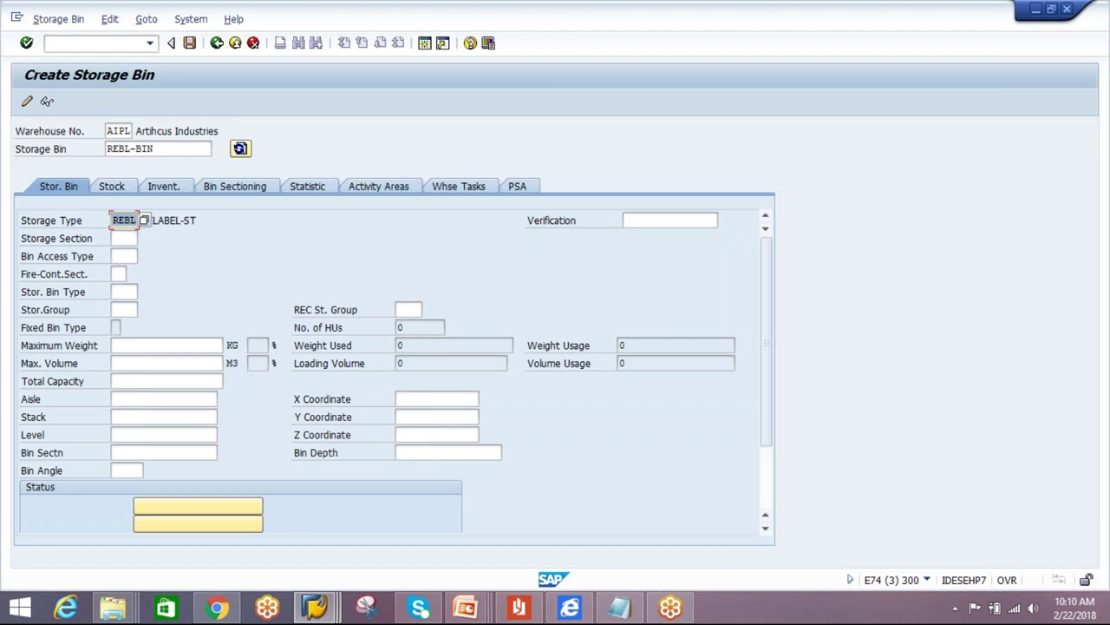
pyautogui.click(189, 42)
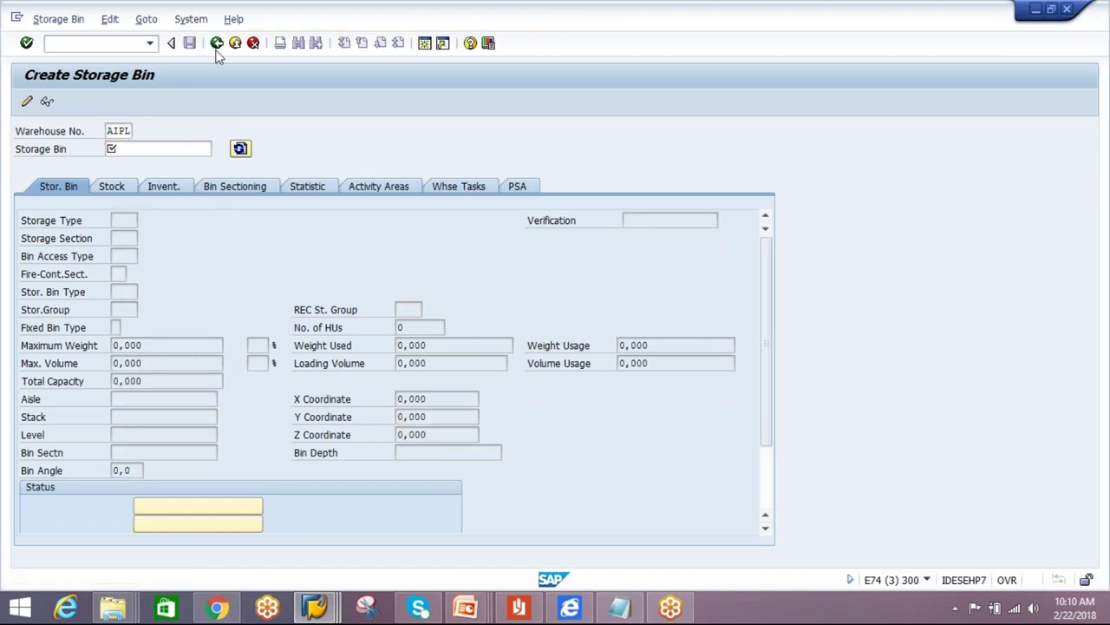
pyautogui.click(217, 46)
# - Open the customizing guide with transaction spro and expand SCM Extended Warehouse Management down to the Extended Warehouse Management settings
pyautogui.click(118, 44)
pyautogui.write('spro')
pyautogui.press('Return')
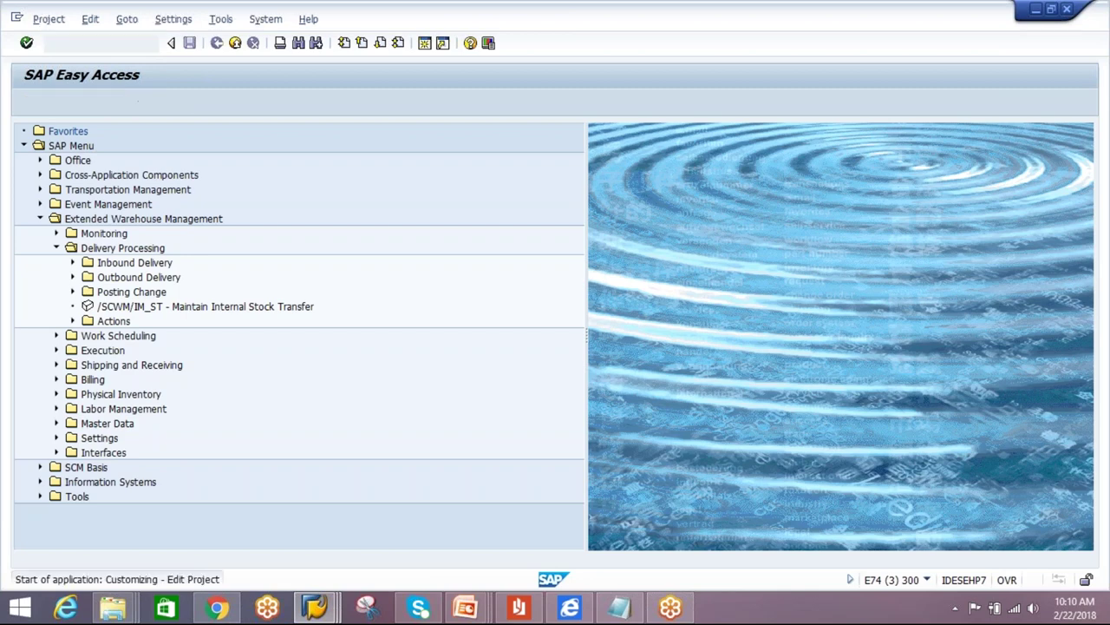
pyautogui.click(114, 106)
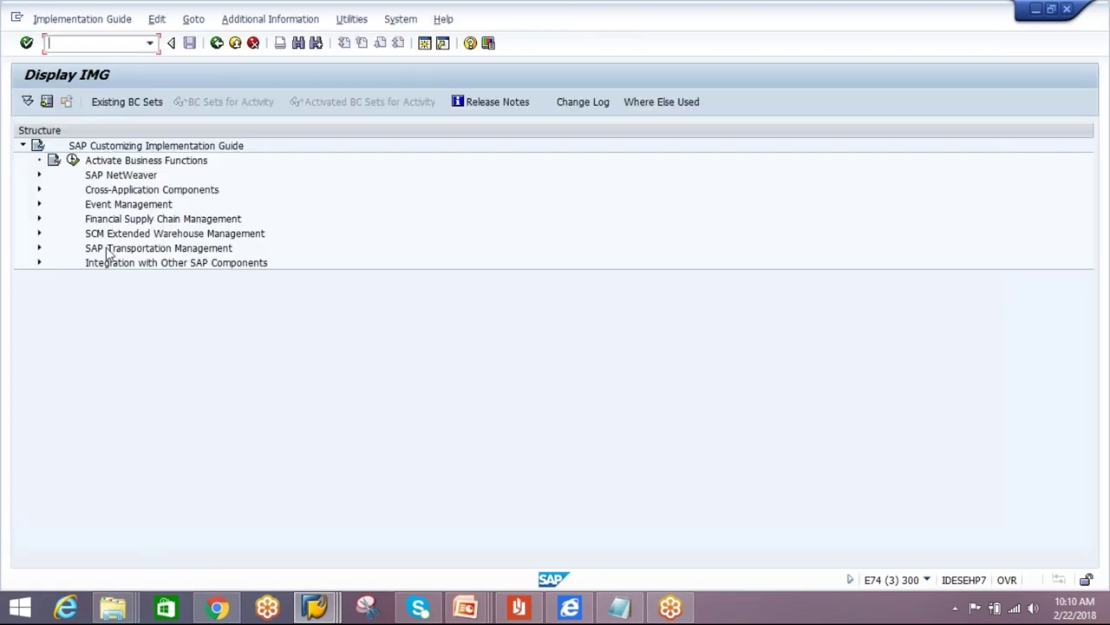
pyautogui.click(40, 233)
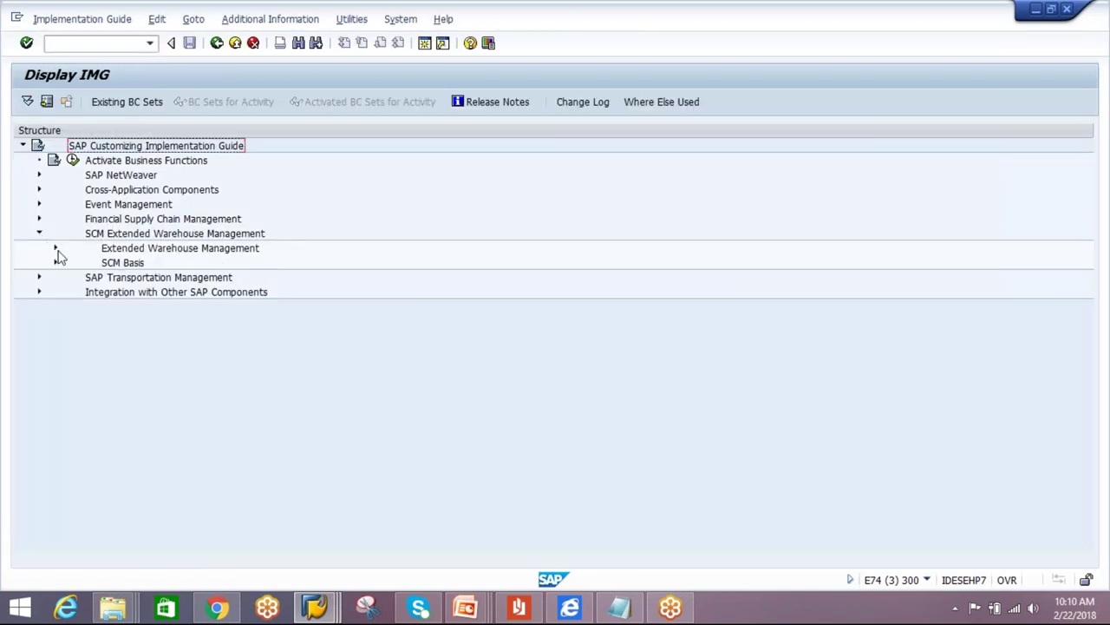
pyautogui.click(55, 248)
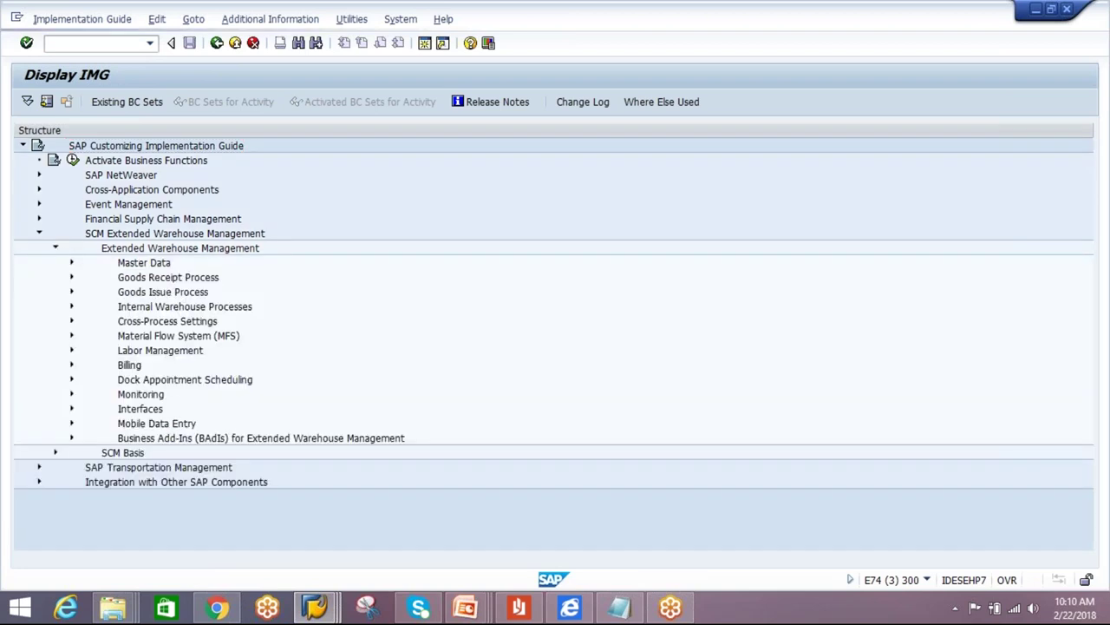
# - Try to open Define Warehouse Process Type from the Warehouse Task node of Cross-Process Settings, declining to display the locked data
pyautogui.click(72, 292)
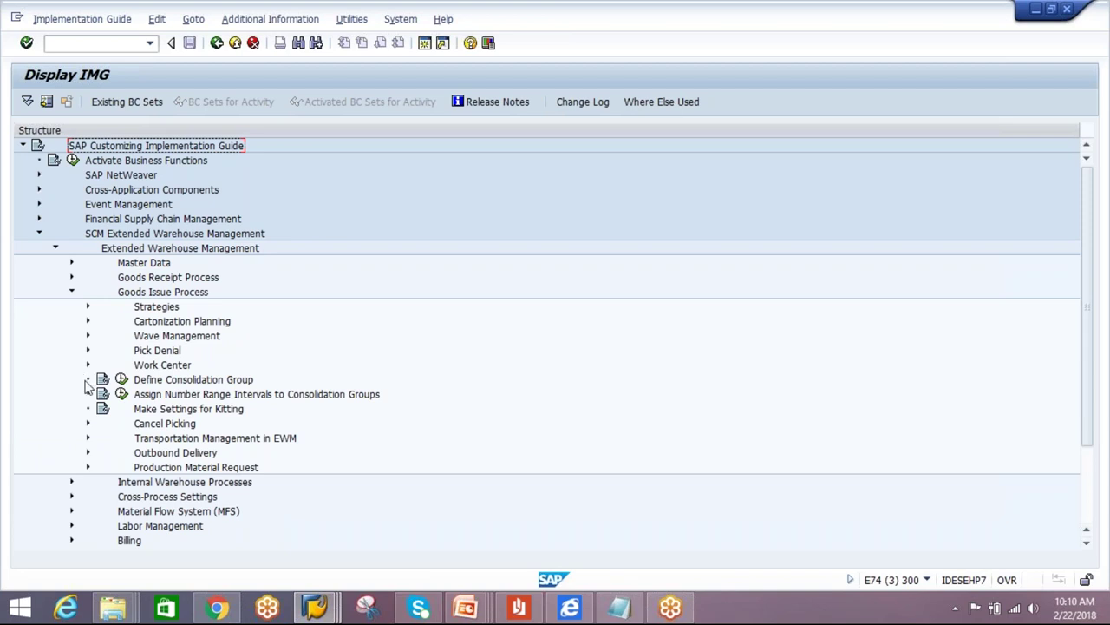
pyautogui.click(72, 292)
pyautogui.click(72, 321)
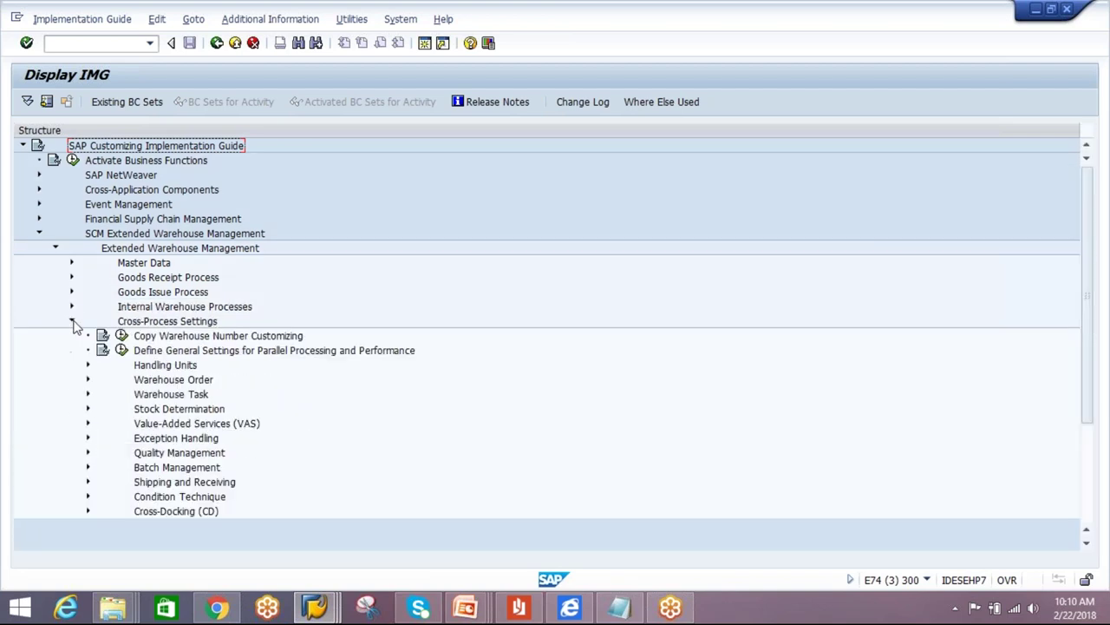
pyautogui.click(88, 395)
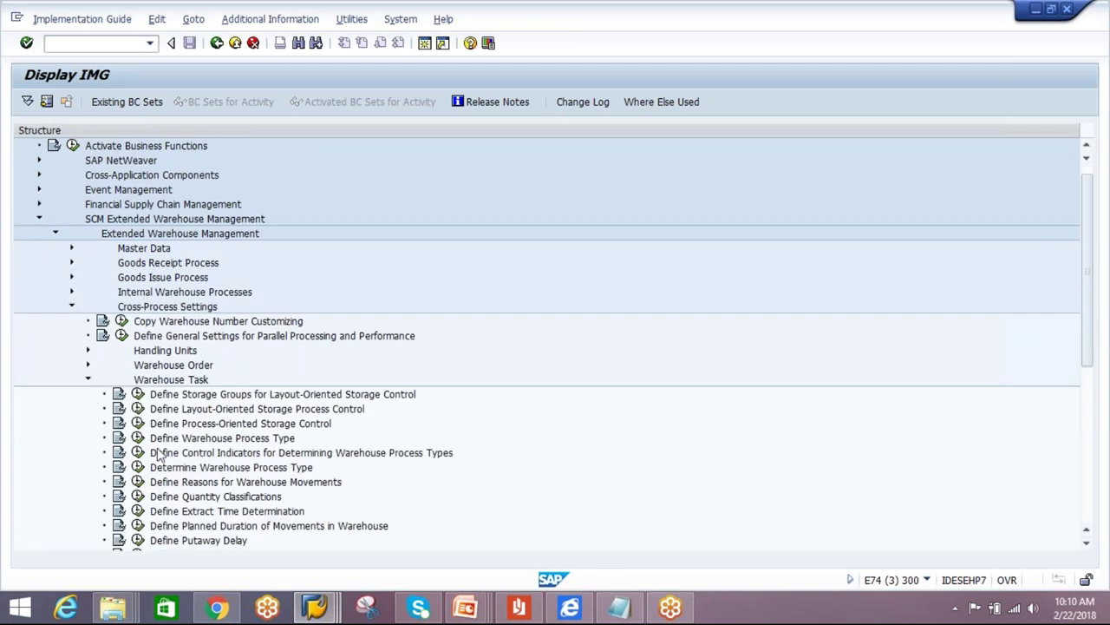
pyautogui.click(137, 437)
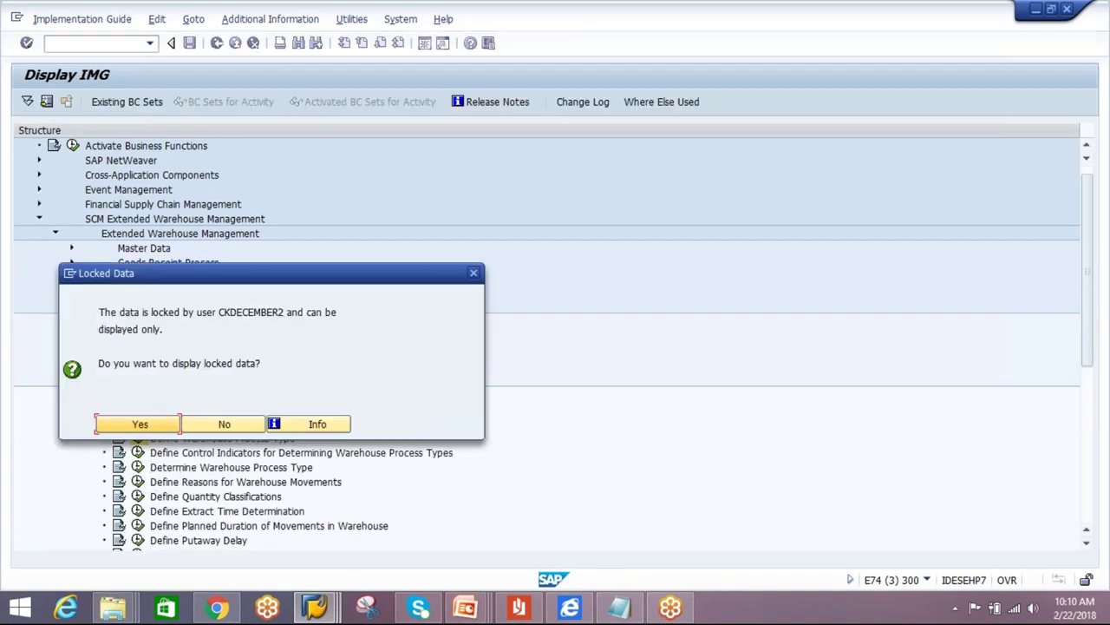
pyautogui.click(218, 424)
# - Close the stock type customizing view in its session and switch to the session showing the Warehouse Process Type overview
pyautogui.click(314, 608)
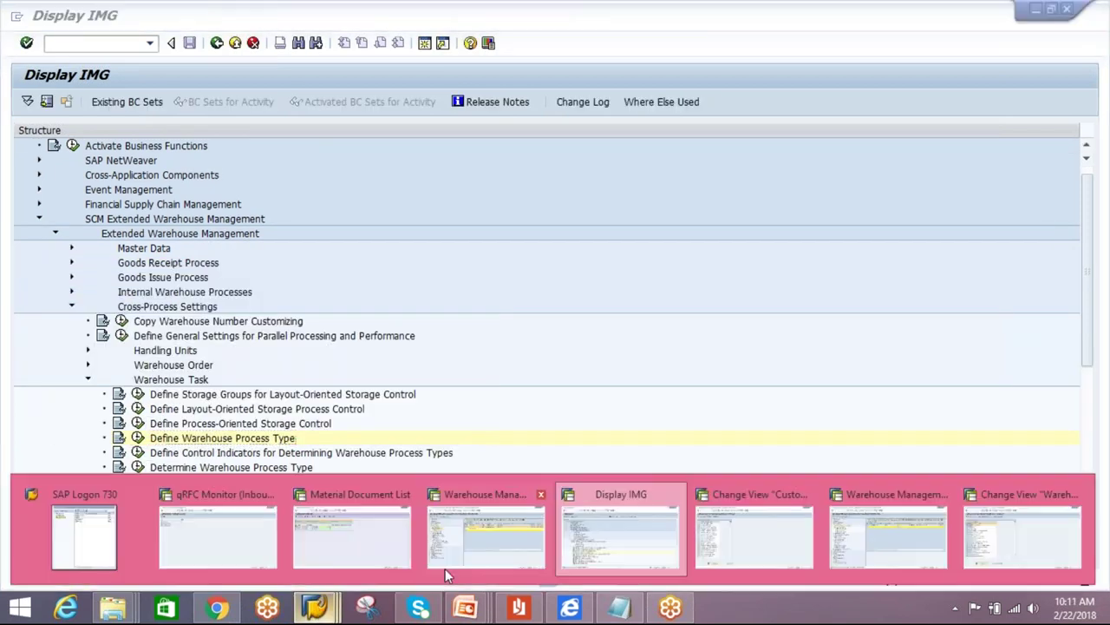
pyautogui.click(721, 560)
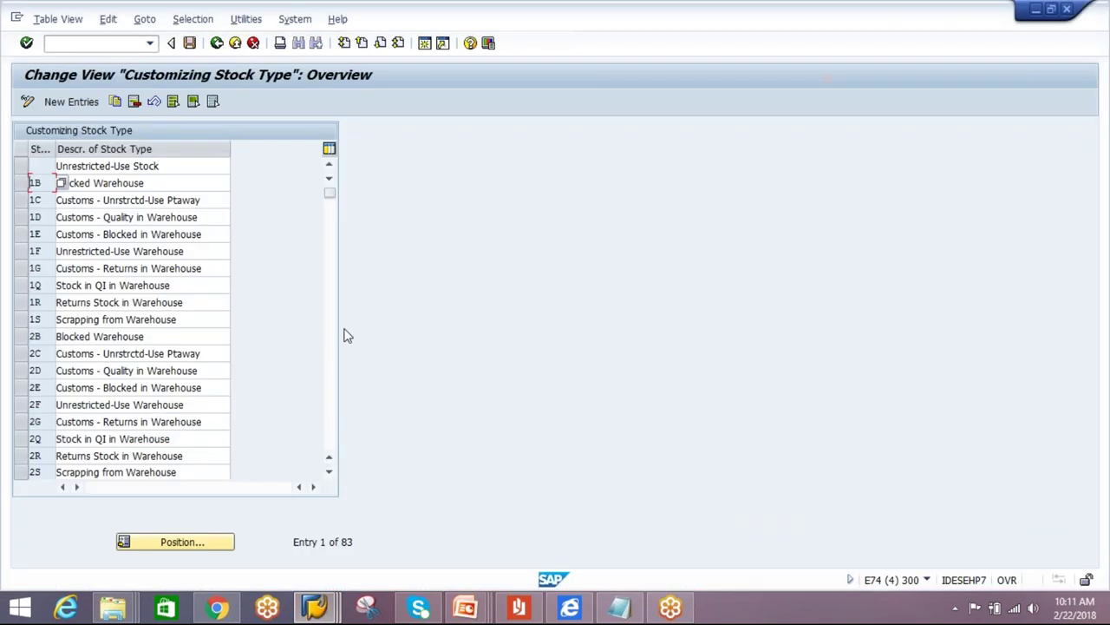
pyautogui.click(217, 42)
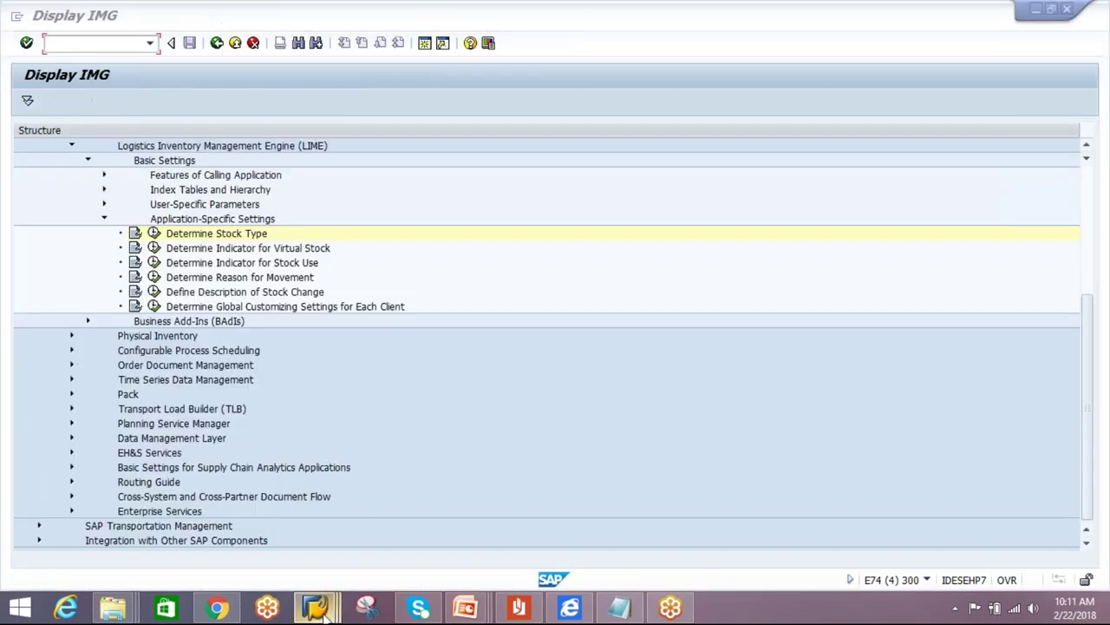
pyautogui.click(315, 607)
pyautogui.click(1032, 540)
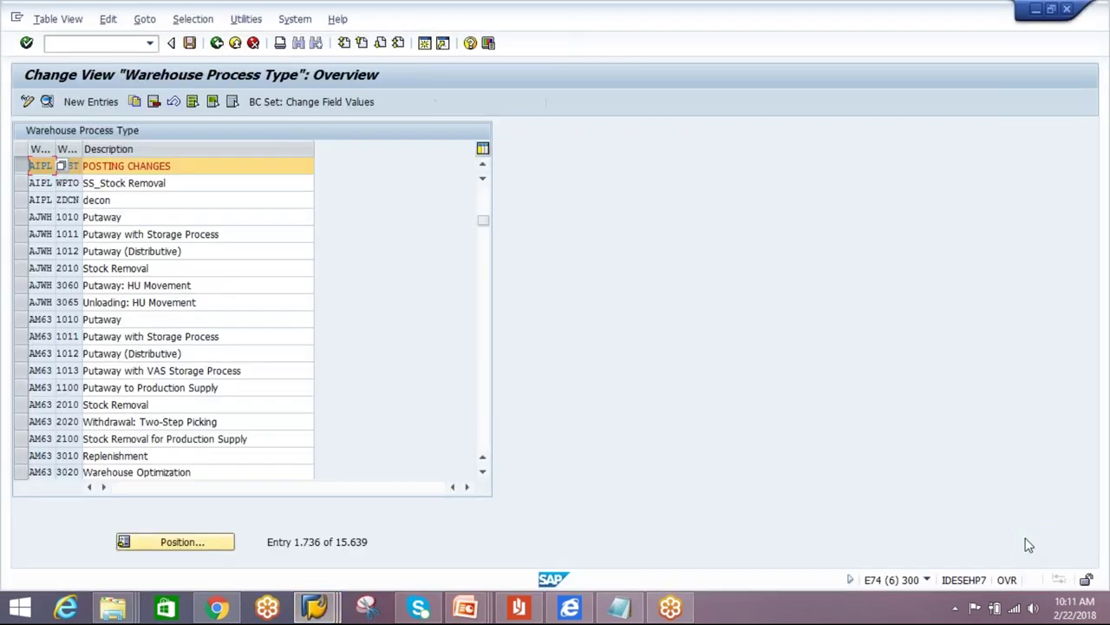
# - Copy warehouse AIPL's process type POST as a new process type REBL with the description RELABELLING
pyautogui.click(220, 166)
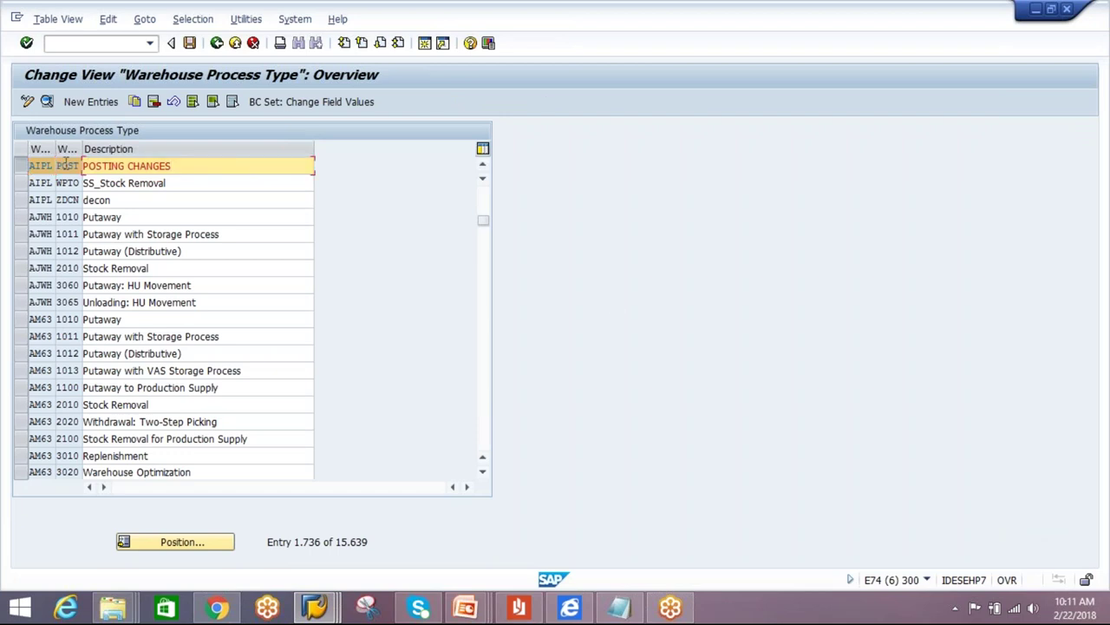
pyautogui.click(135, 102)
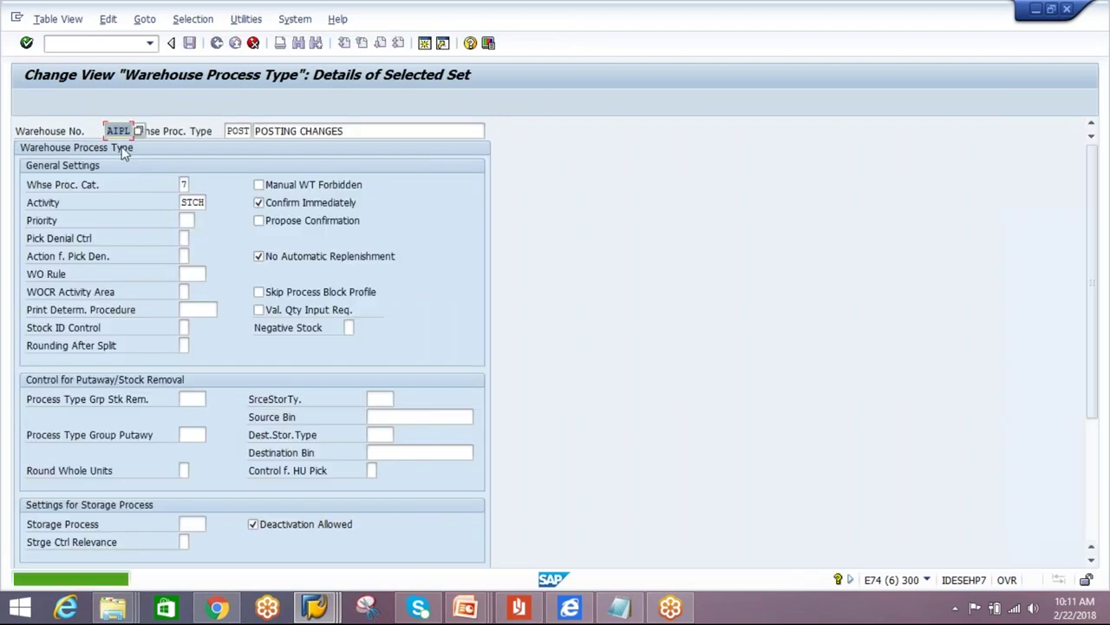
pyautogui.press('Tab')
pyautogui.write('REBL')
pyautogui.moveTo(347, 130); pyautogui.dragTo(254, 131)
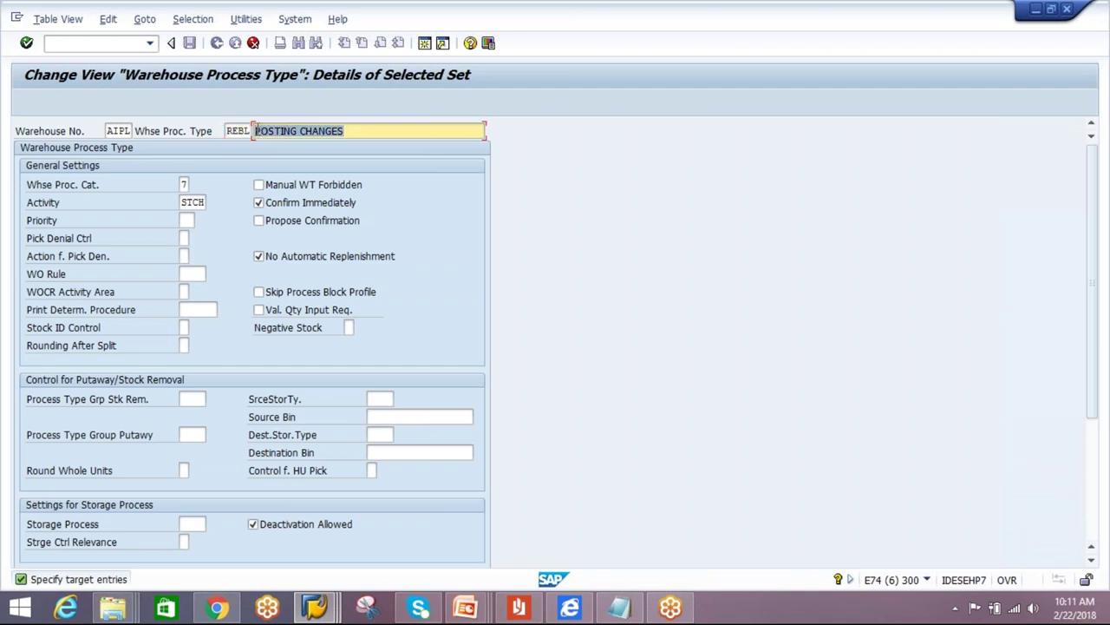
pyautogui.write('RELABELLING')
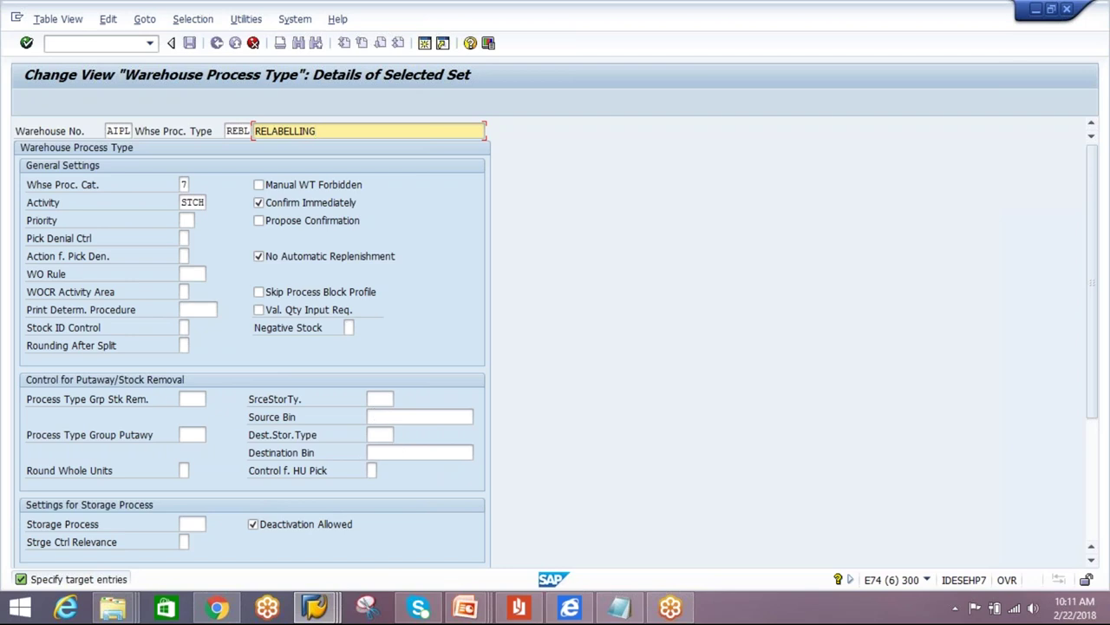
# - Set the REBL process type's destination storage type to REBL and its destination bin to REBL-BIN
pyautogui.click(401, 451)
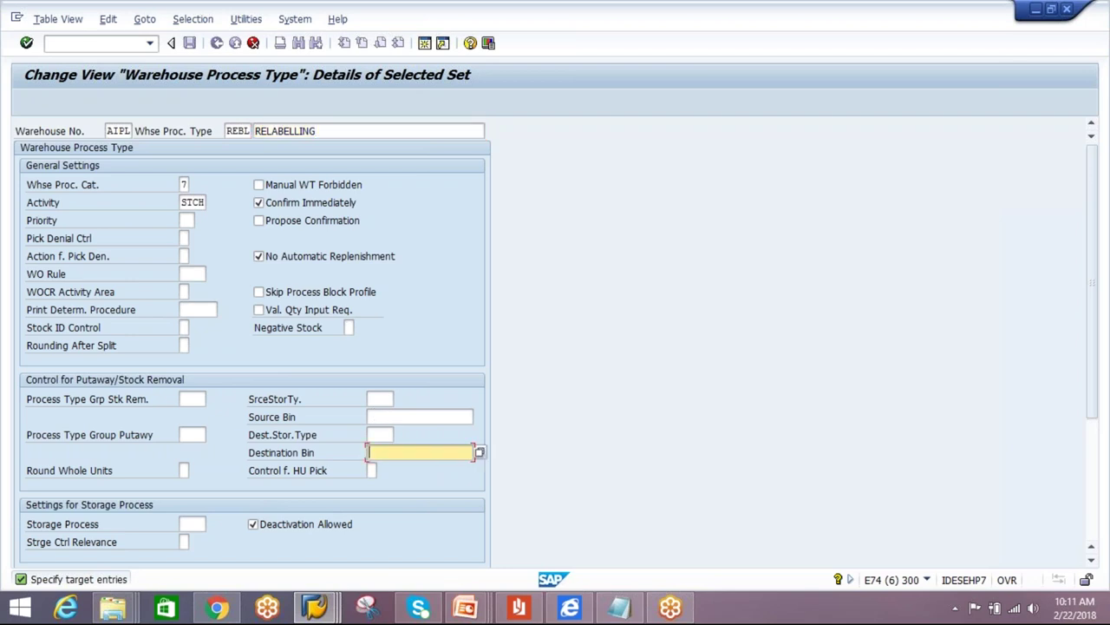
pyautogui.click(382, 436)
pyautogui.write('RELA')
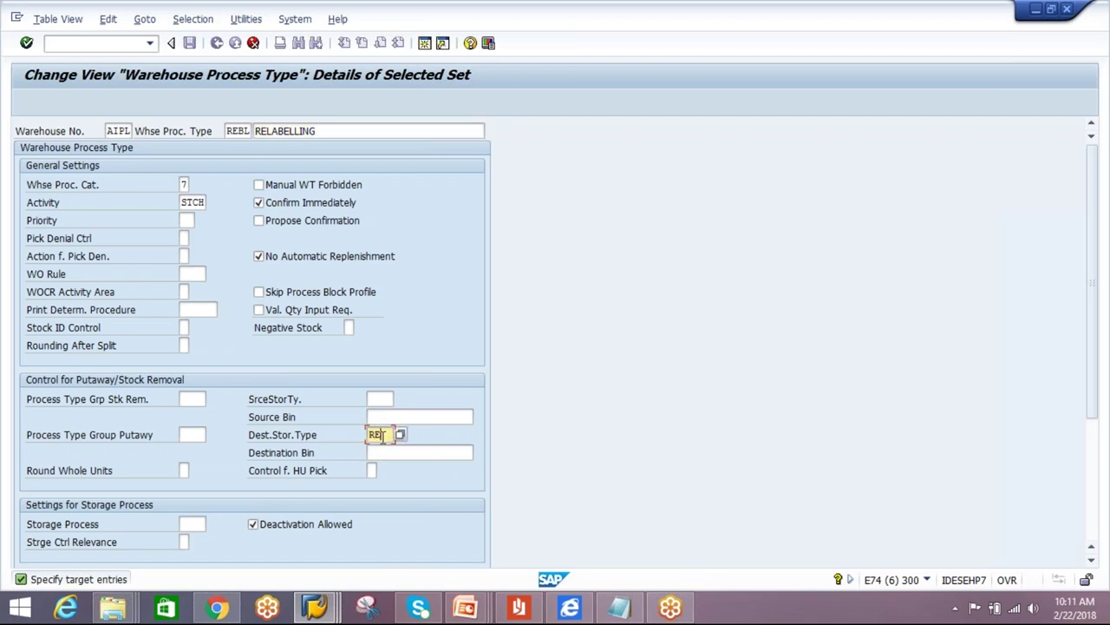
pyautogui.write('BEL')
pyautogui.click(429, 452)
pyautogui.click(478, 451)
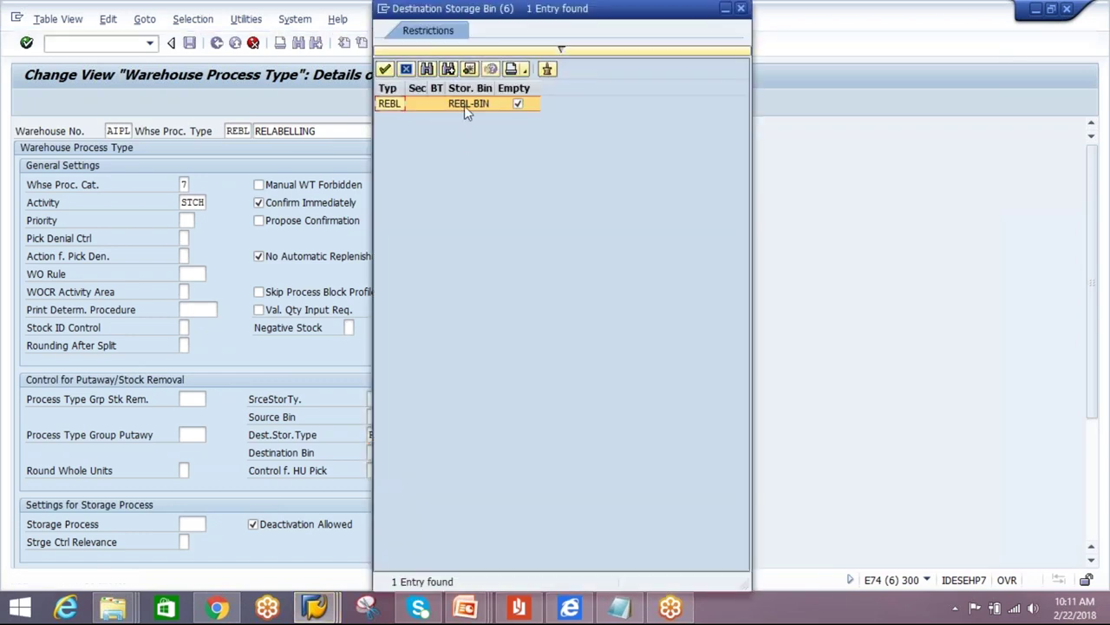
pyautogui.doubleClick(464, 102)
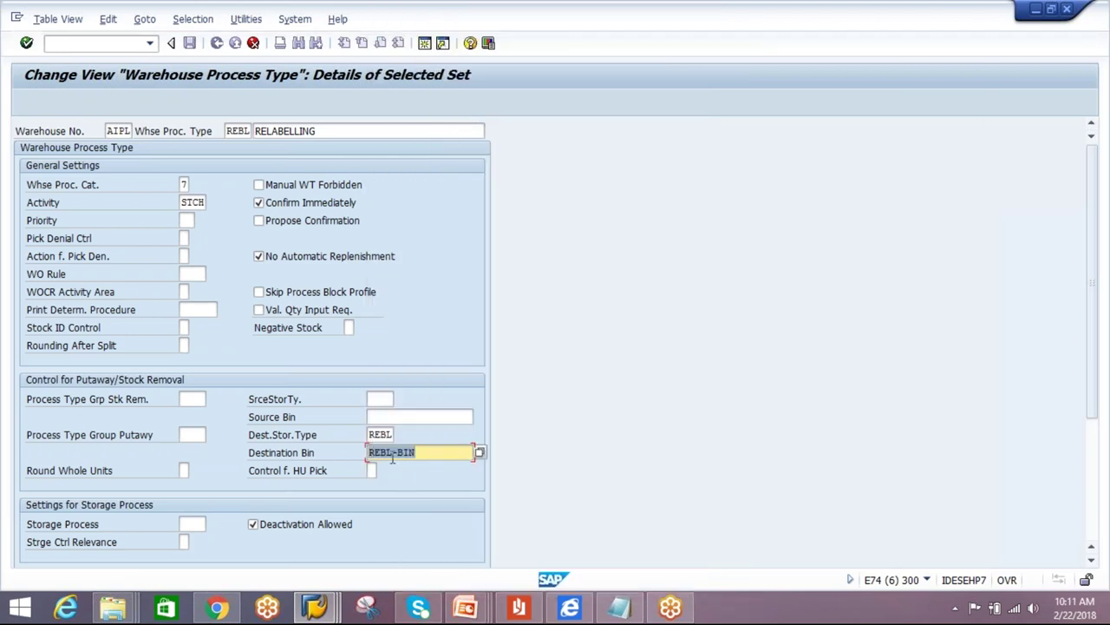
pyautogui.click(386, 436)
pyautogui.click(400, 454)
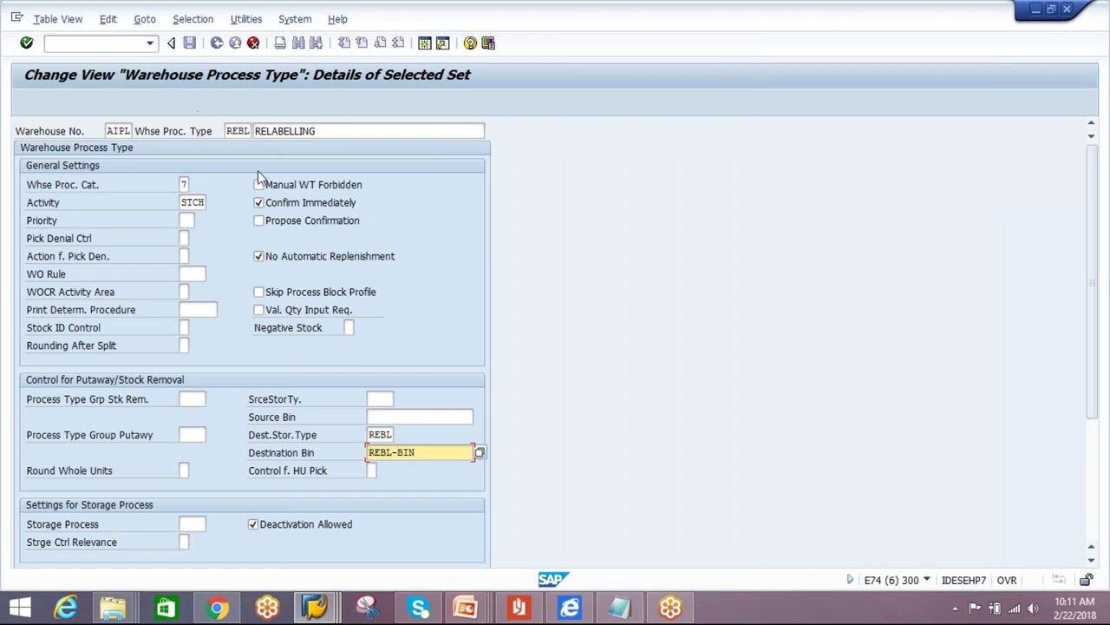
# - Save the REBL warehouse process type after checking its details, and exit customizing to the SAP Easy Access screen
pyautogui.press('Return')
pyautogui.click(190, 43)
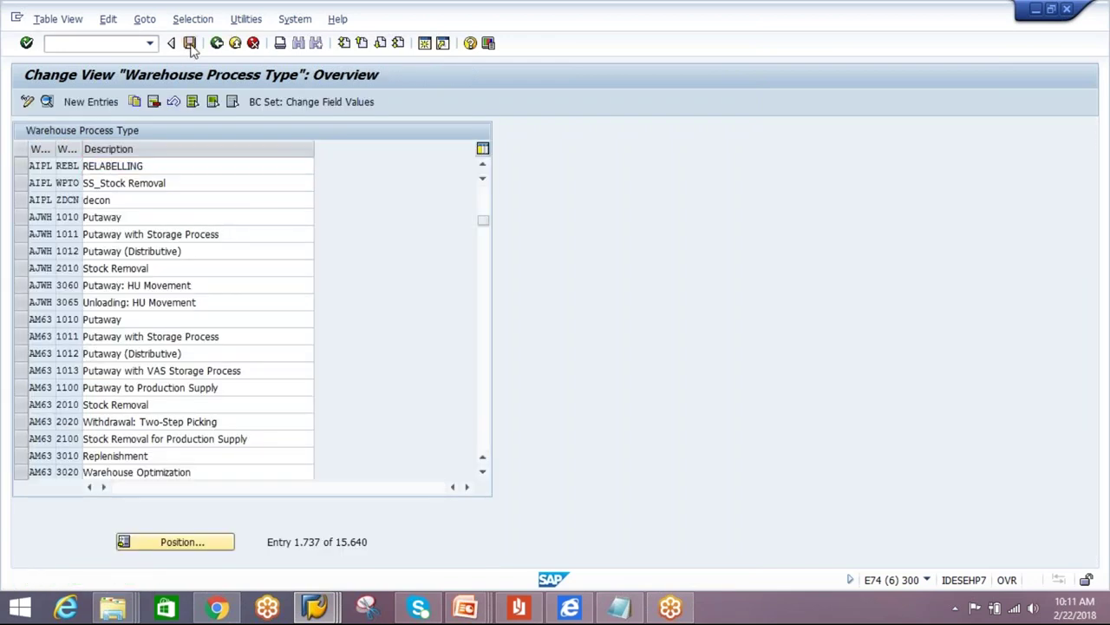
pyautogui.click(47, 101)
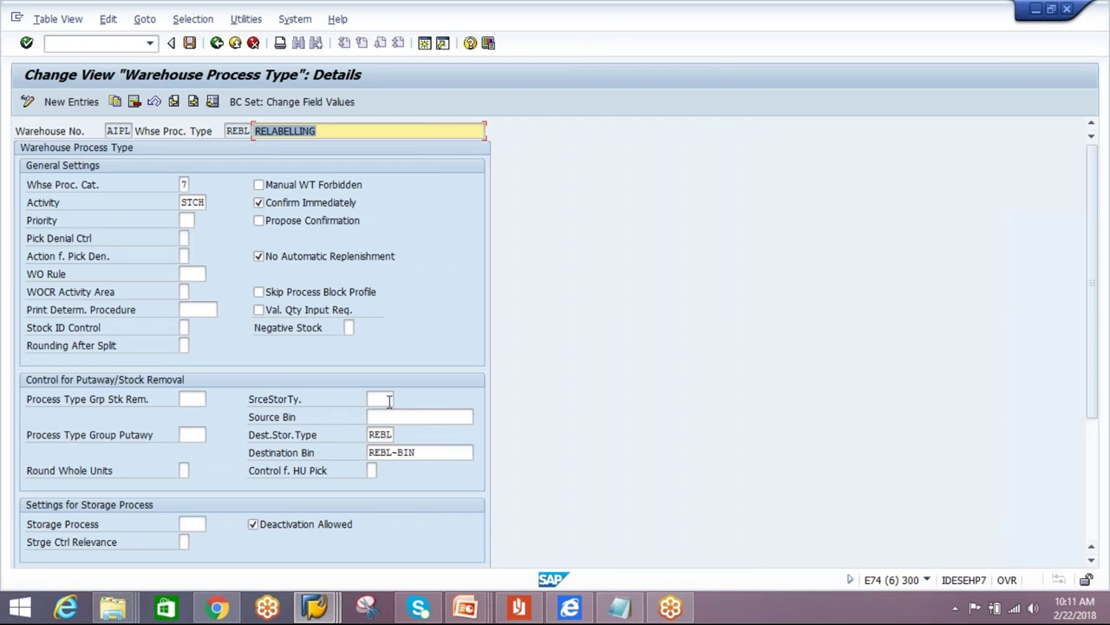
pyautogui.click(190, 43)
pyautogui.click(217, 42)
pyautogui.click(217, 42)
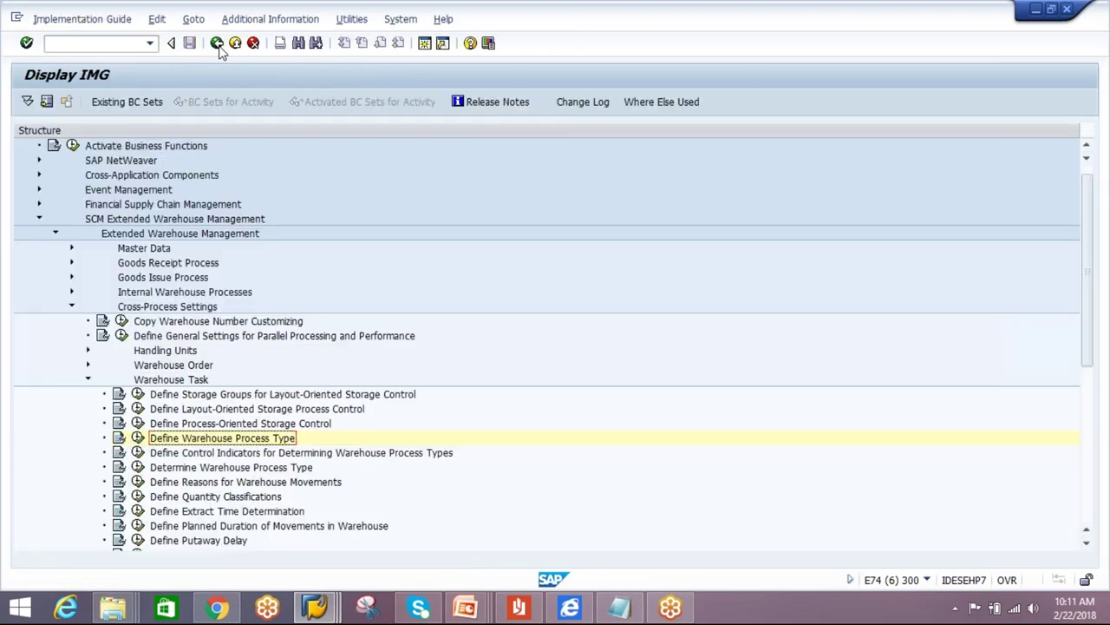
pyautogui.click(217, 43)
pyautogui.click(217, 43)
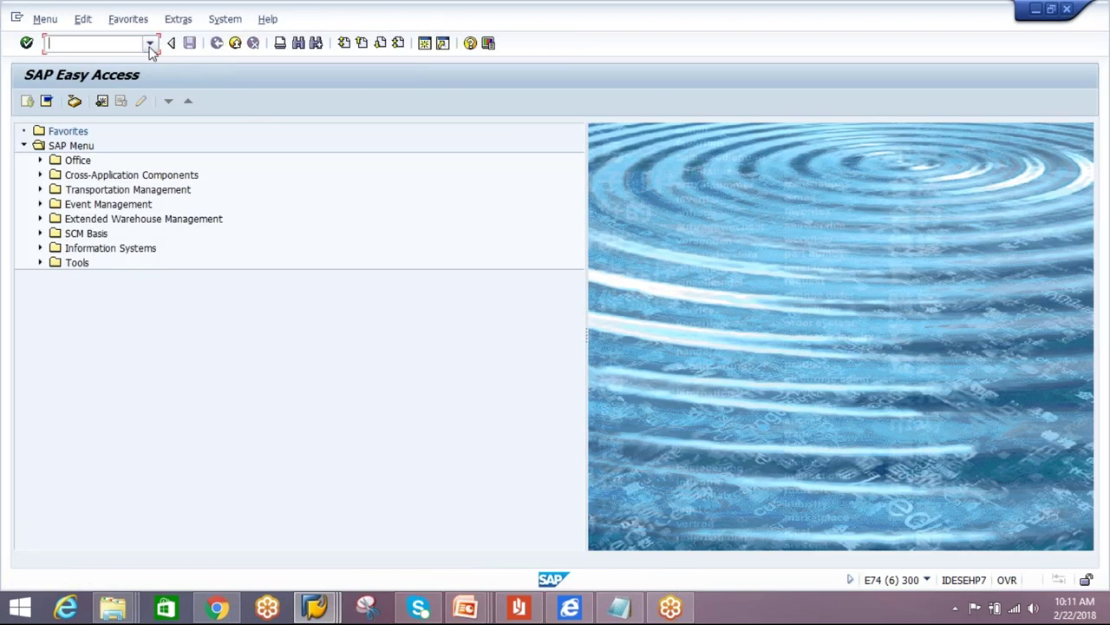
# - Open the posting change transaction /n/scwm/post and find the stock of product AIPL-MAT1
pyautogui.click(149, 43)
pyautogui.click(123, 119)
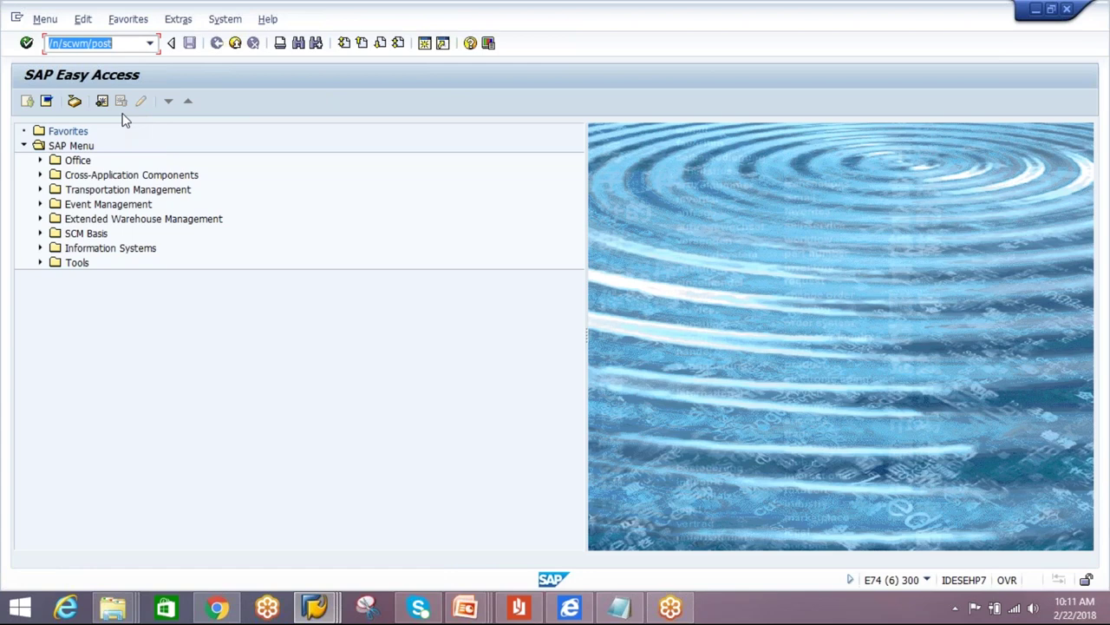
pyautogui.press('Return')
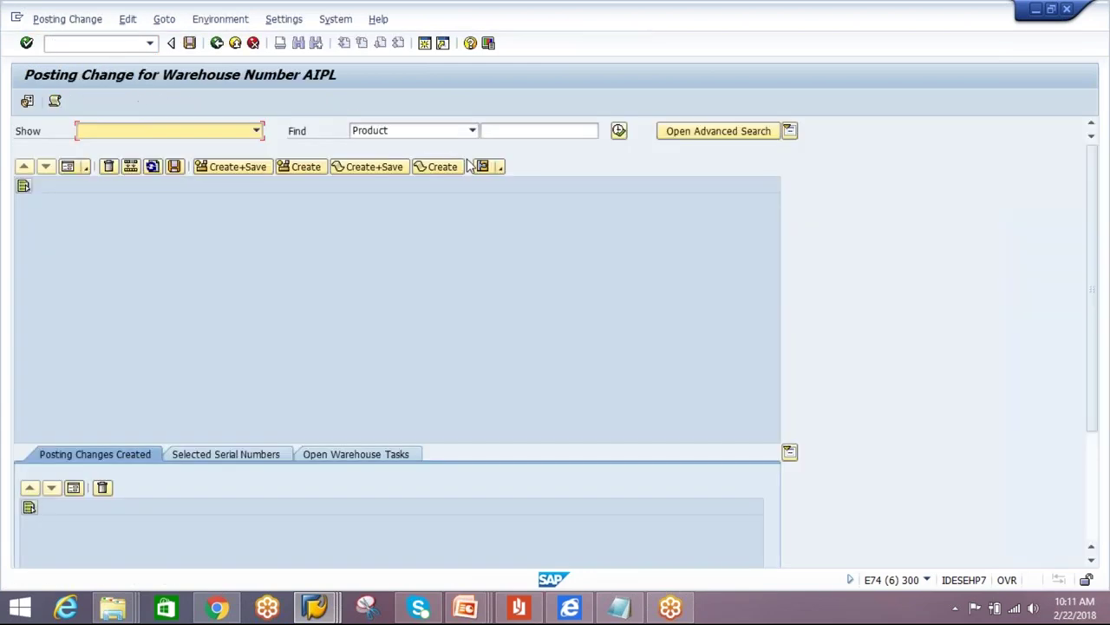
pyautogui.click(528, 131)
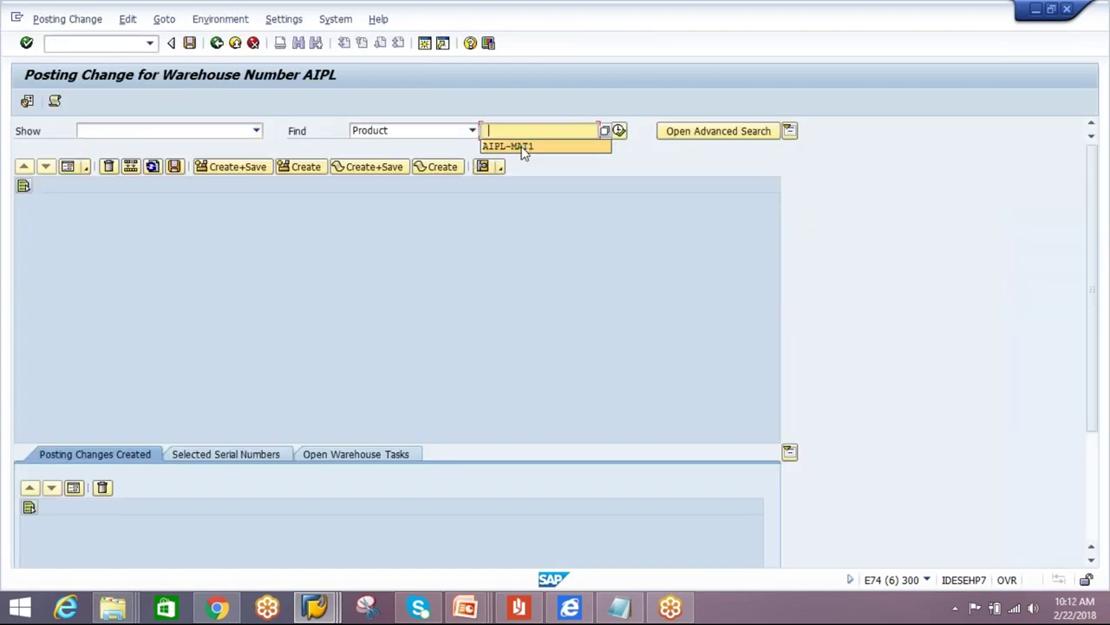
pyautogui.click(521, 146)
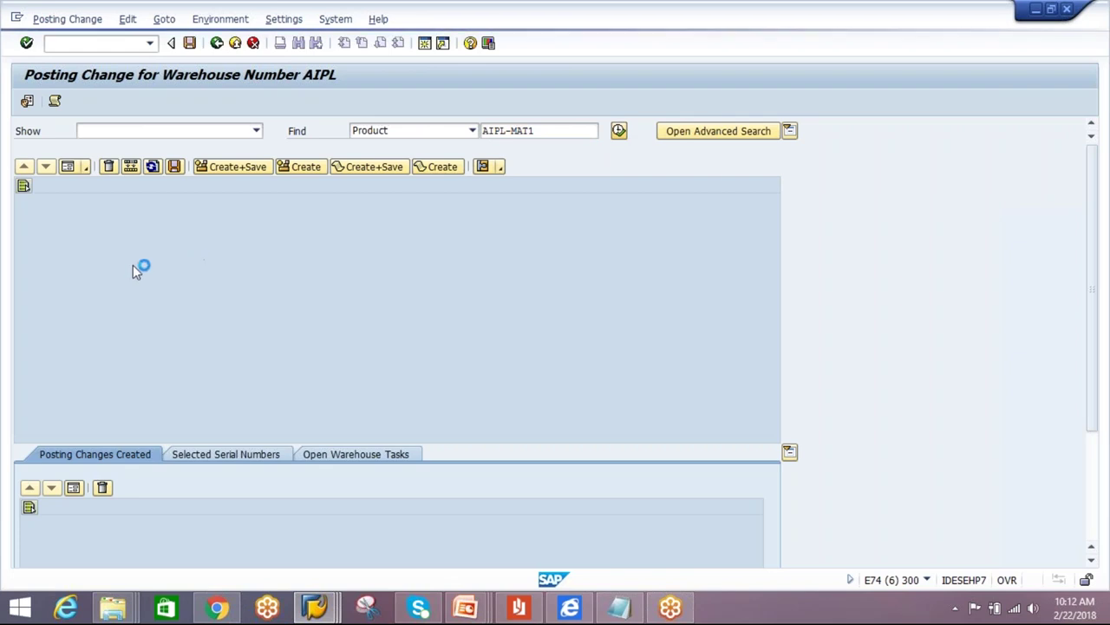
pyautogui.press('Return')
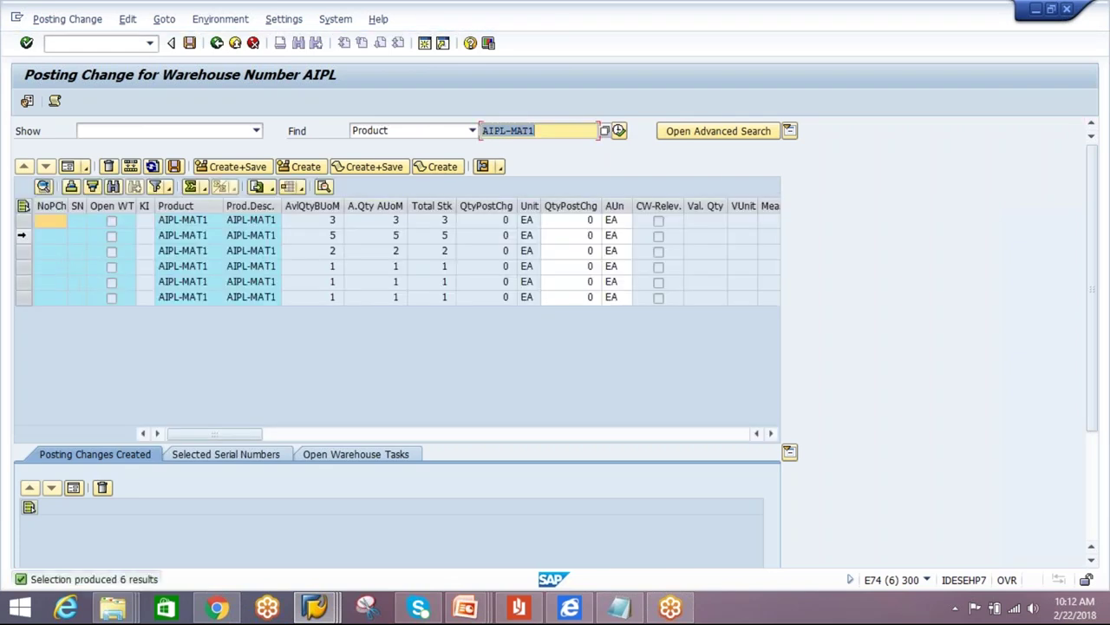
# - Open the 5 EA AIPL-MAT1 stock line in form view, set its warehouse process type to REBL, and close the message log
pyautogui.click(23, 235)
pyautogui.click(67, 168)
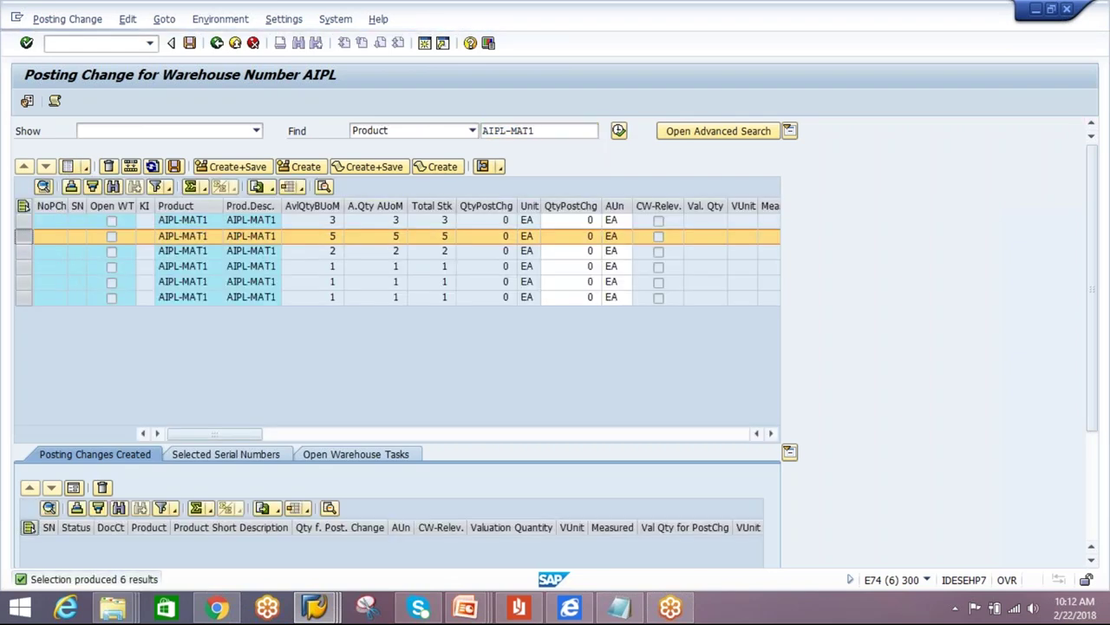
pyautogui.click(430, 202)
pyautogui.write('REBL')
pyautogui.press('Return')
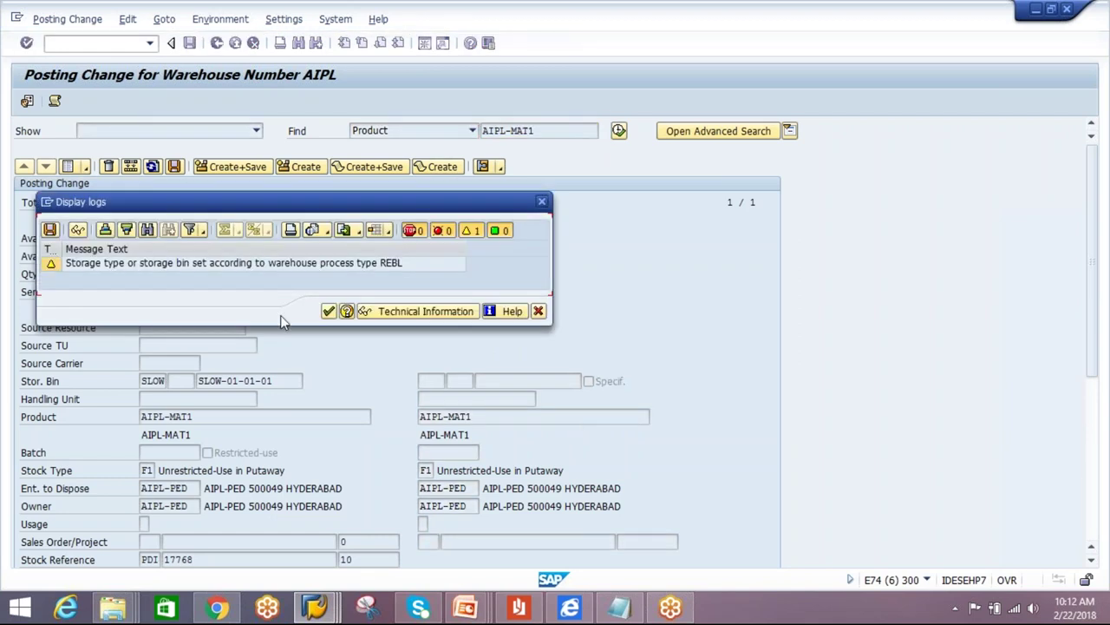
pyautogui.click(329, 311)
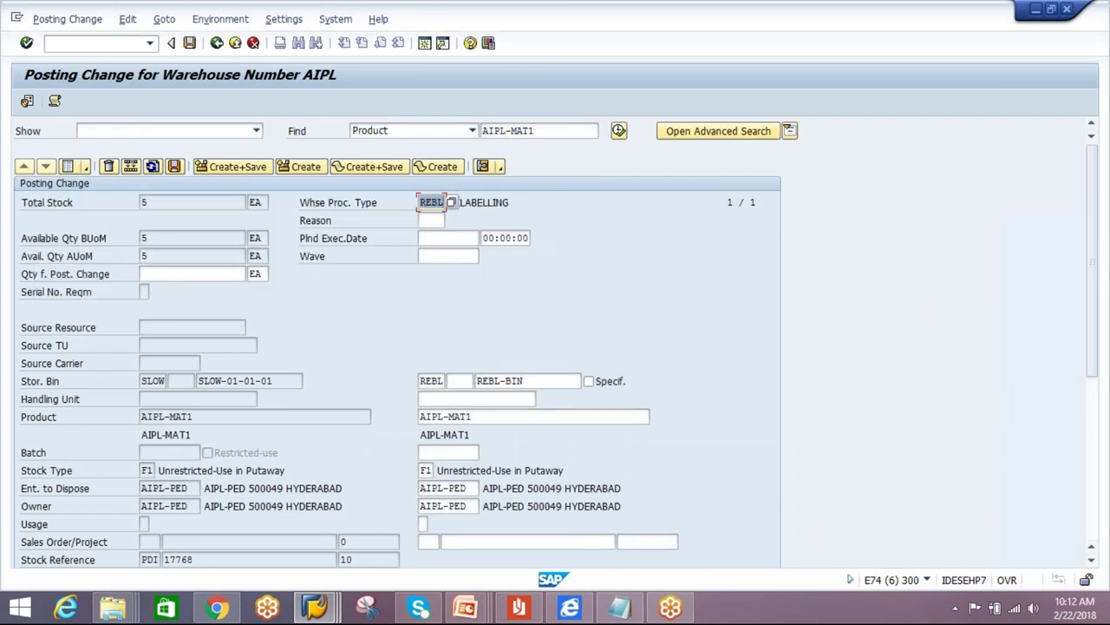
# - Change the destination product of the posting change to AIPL-MAT2
pyautogui.click(552, 384)
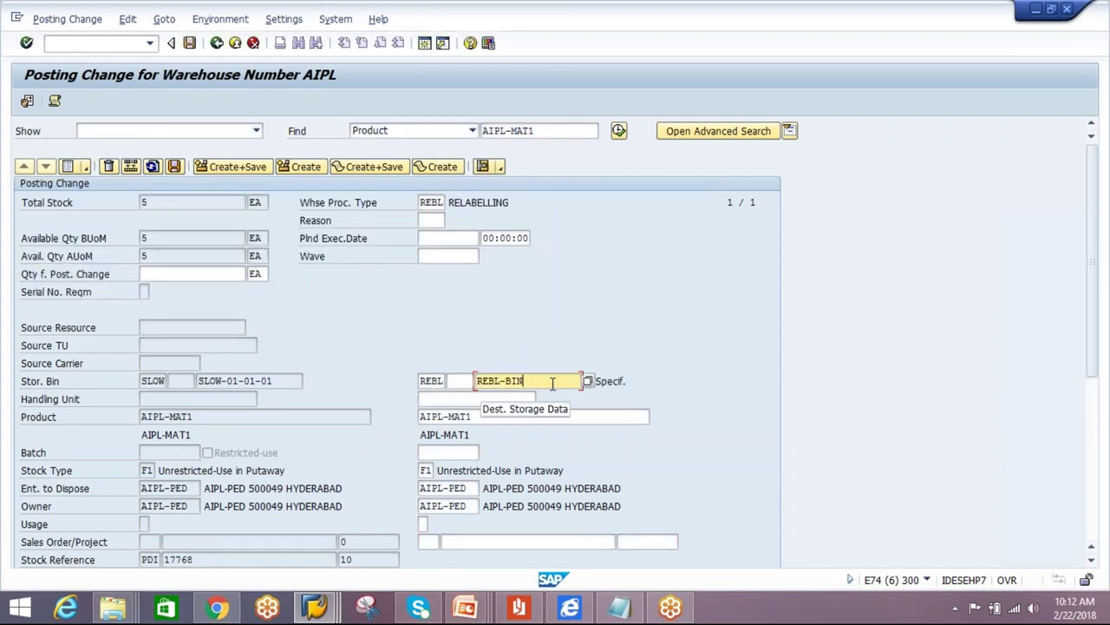
pyautogui.click(485, 416)
pyautogui.press('BackSpace')
pyautogui.write('2')
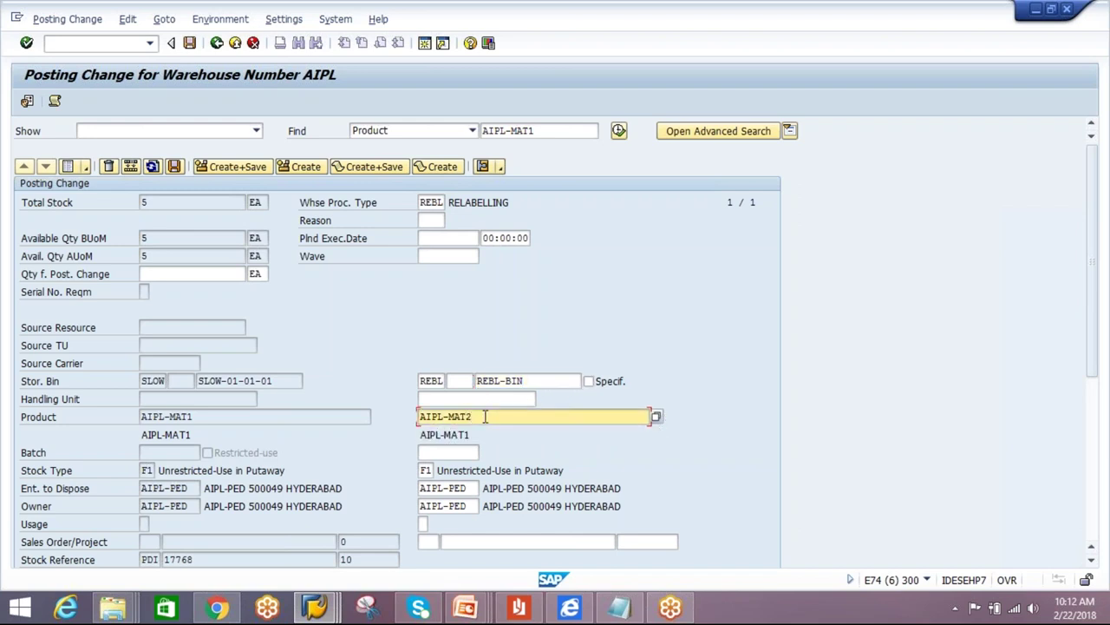
# - Set the posting change quantity to 2 EA, then create and save the posting change
pyautogui.click(163, 273)
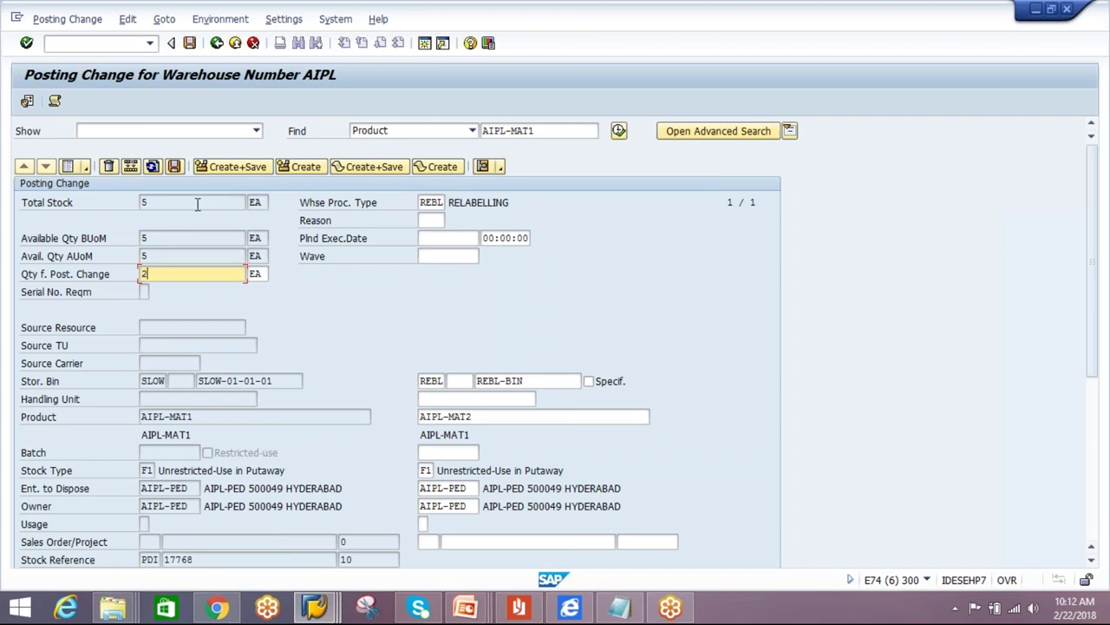
pyautogui.click(222, 171)
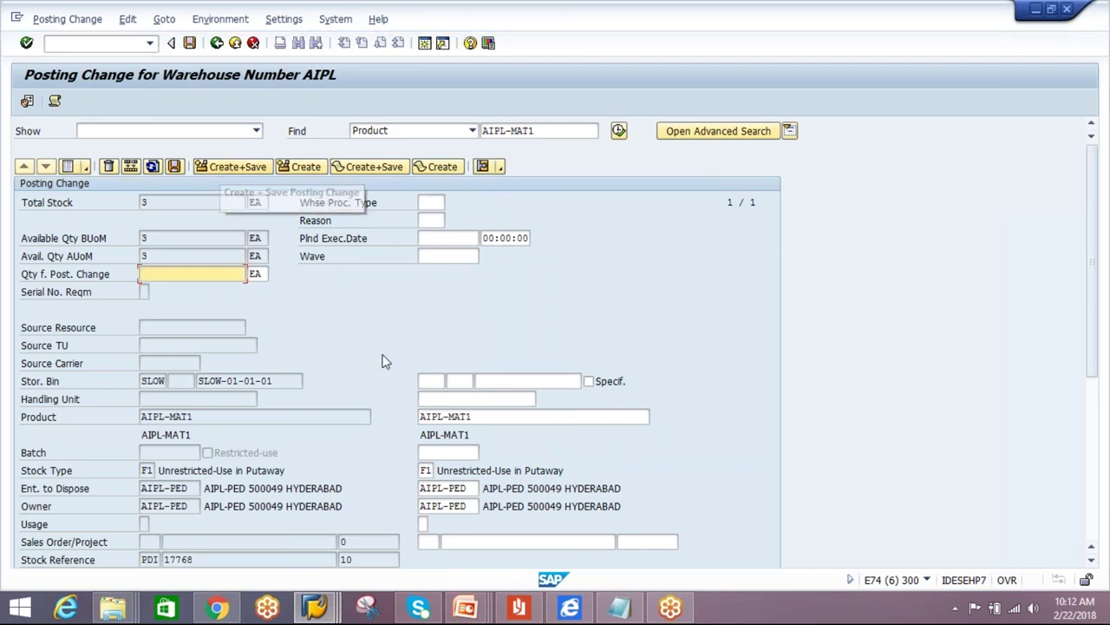
pyautogui.moveTo(1090, 273); pyautogui.dragTo(1107, 469)
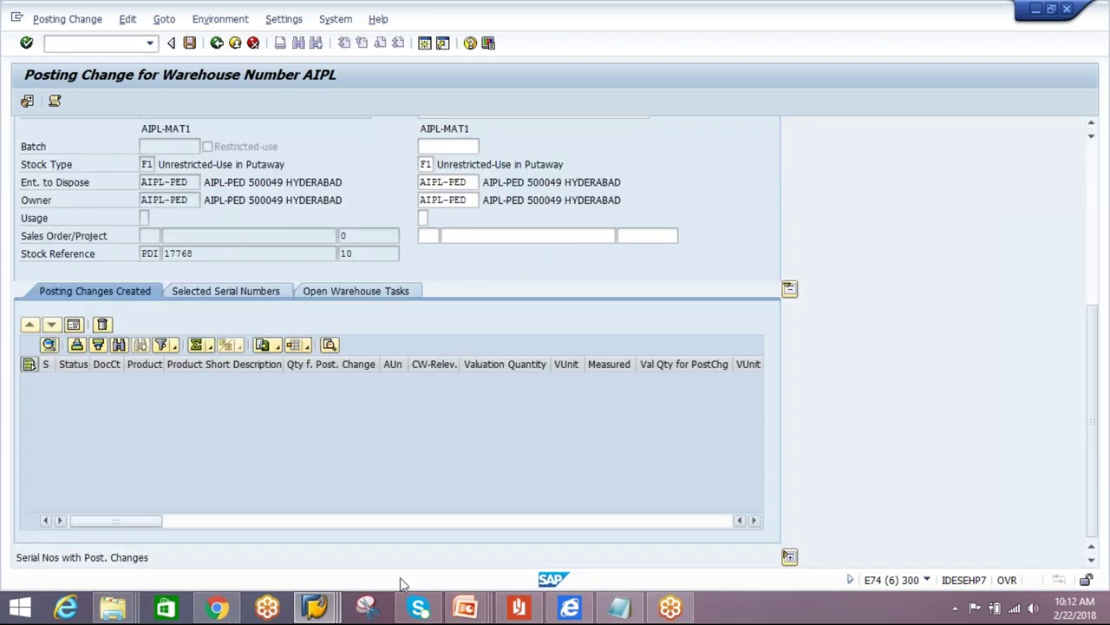
# - Switch to the warehouse monitor, refresh the physical stock of AIPL-MAT2, and examine the stock line in REBL-BIN
pyautogui.click(314, 607)
pyautogui.click(515, 554)
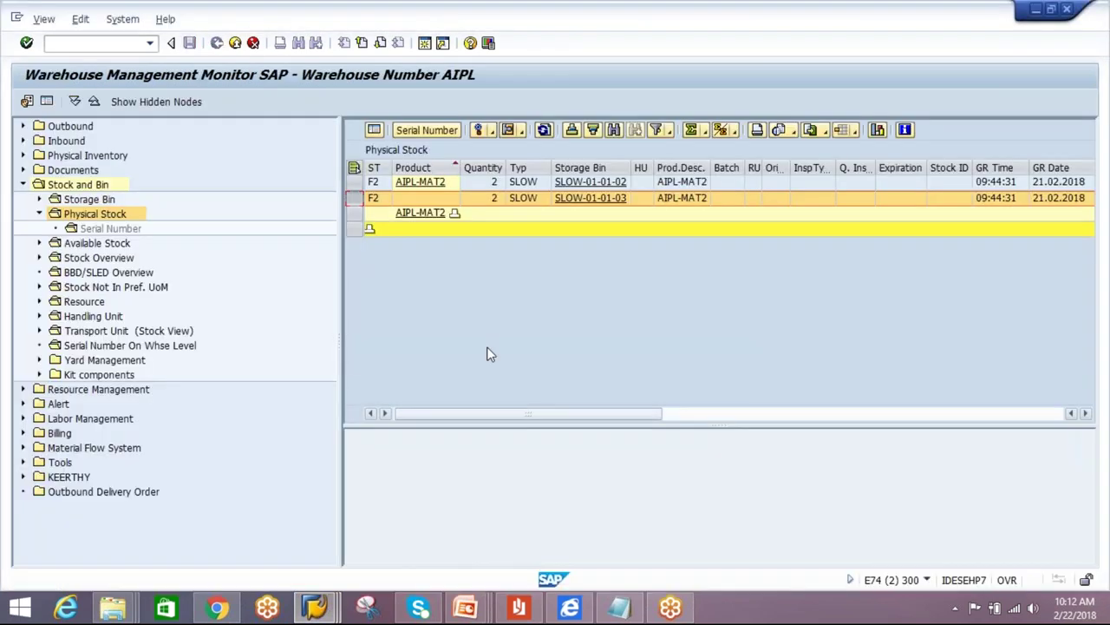
pyautogui.click(544, 130)
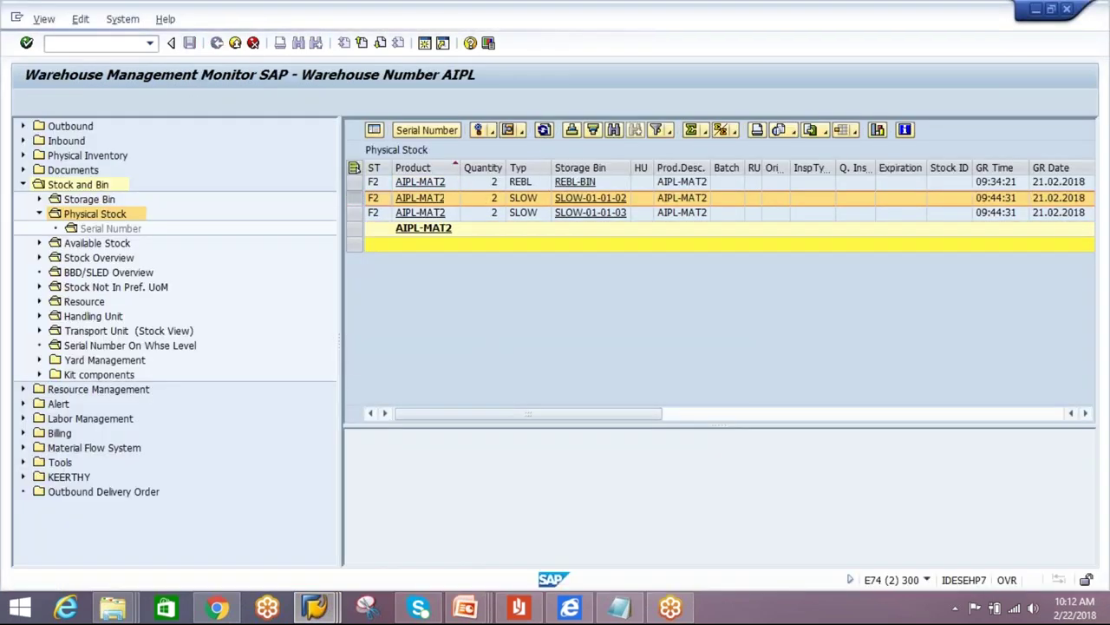
pyautogui.click(407, 199)
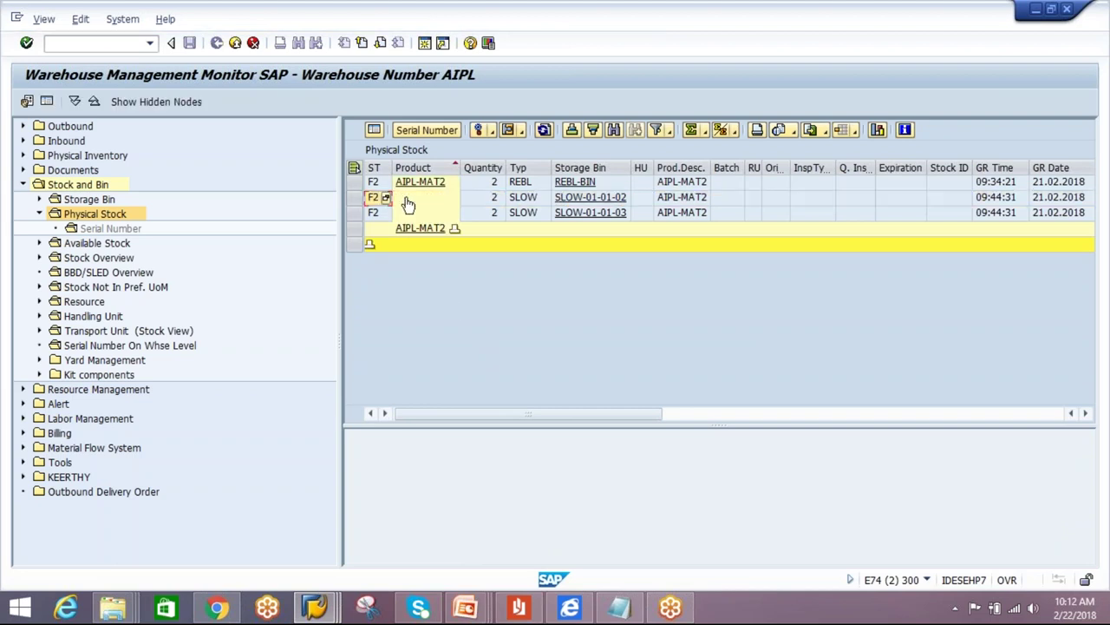
pyautogui.click(354, 182)
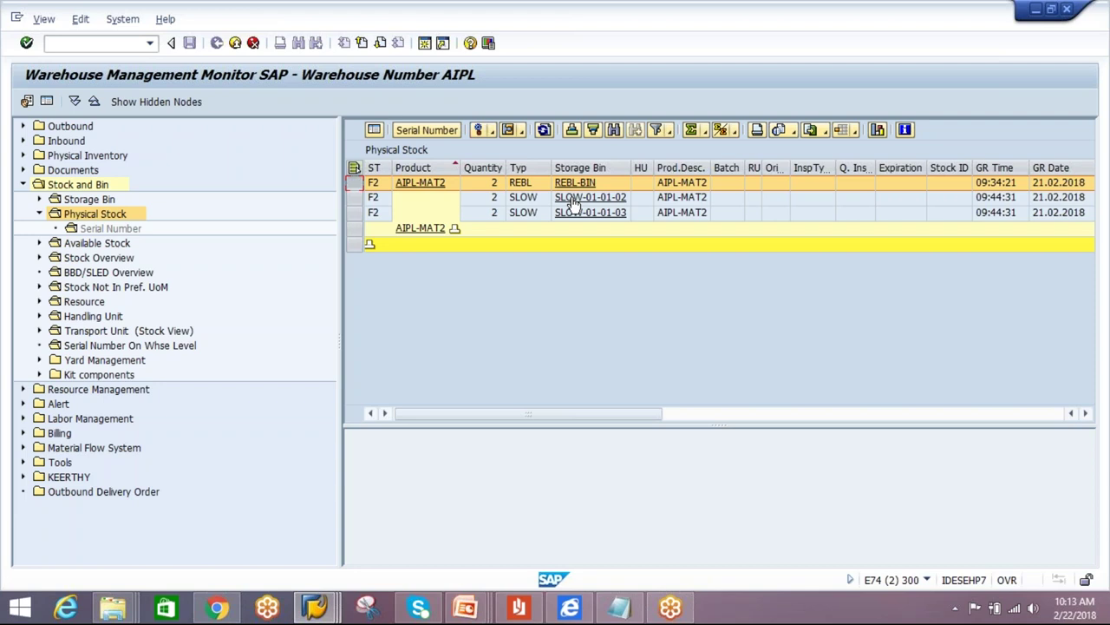
# - Switch to the ERP material document list session, exit to SAP Easy Access, and open the inbound delivery transaction vl31n
pyautogui.click(315, 606)
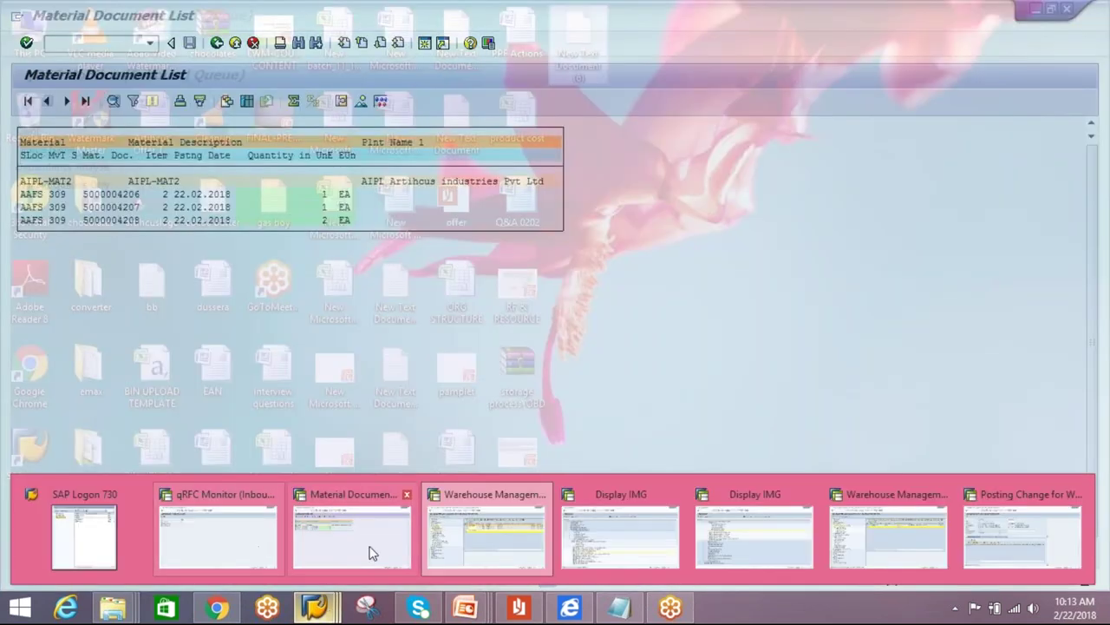
pyautogui.click(370, 550)
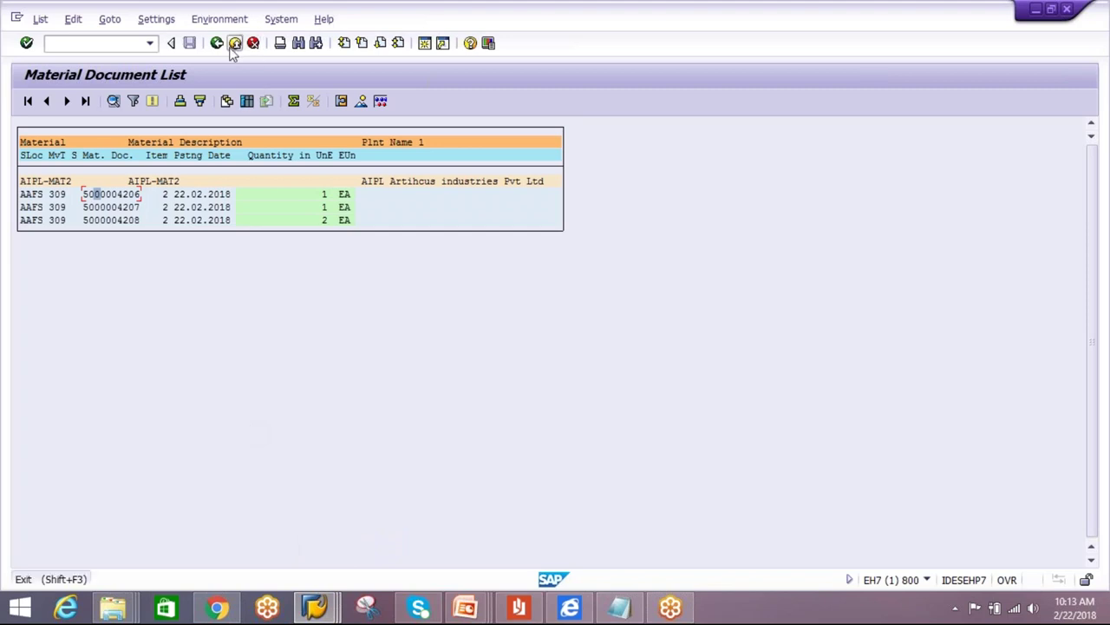
pyautogui.click(234, 44)
pyautogui.click(234, 44)
pyautogui.click(103, 40)
pyautogui.write('me2n')
pyautogui.press('BackSpace')
pyautogui.press('BackSpace')
pyautogui.press('BackSpace')
pyautogui.press('BackSpace')
pyautogui.write('vl31n')
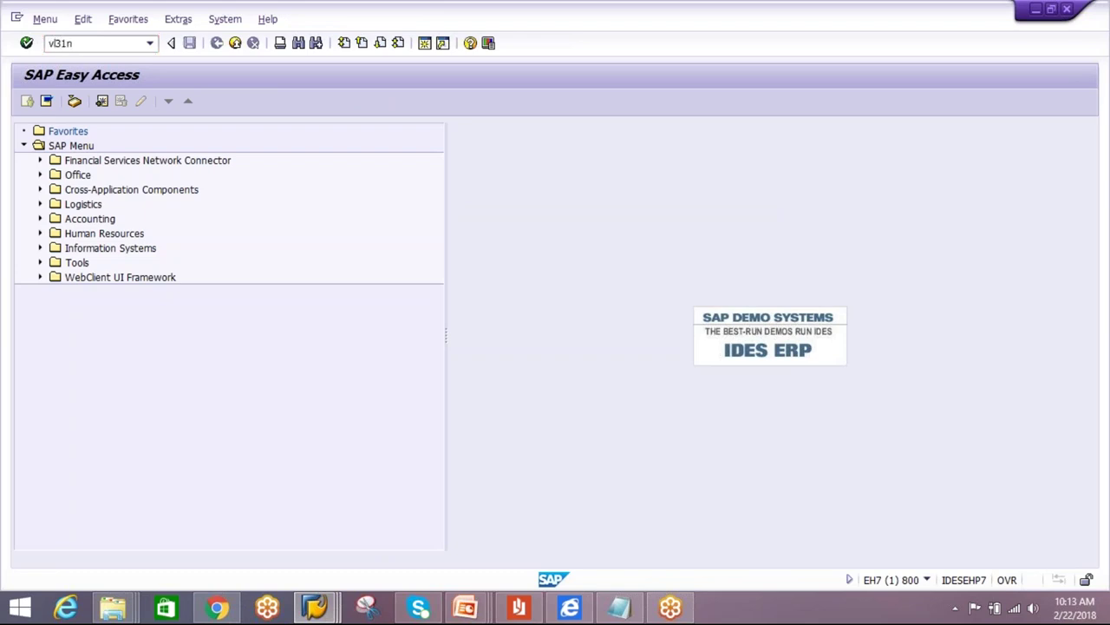
pyautogui.press('Return')
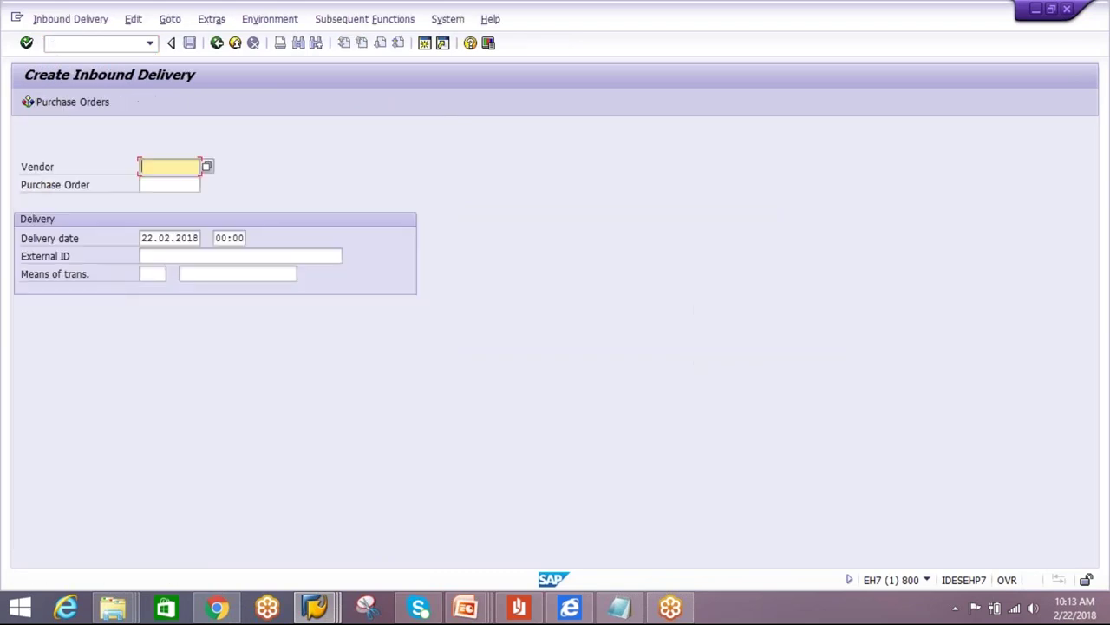
# - Fill the External ID with the earlier entry ending in -GST and copy its purchase order number
pyautogui.click(172, 256)
pyautogui.click(203, 286)
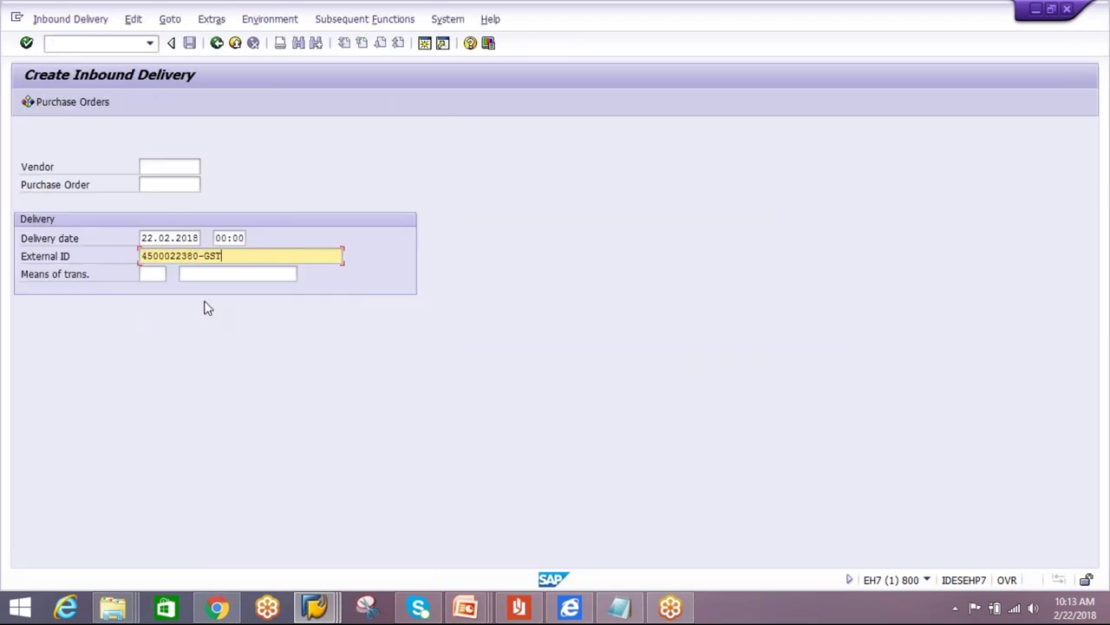
pyautogui.moveTo(203, 255); pyautogui.dragTo(116, 256)
pyautogui.click(153, 46)
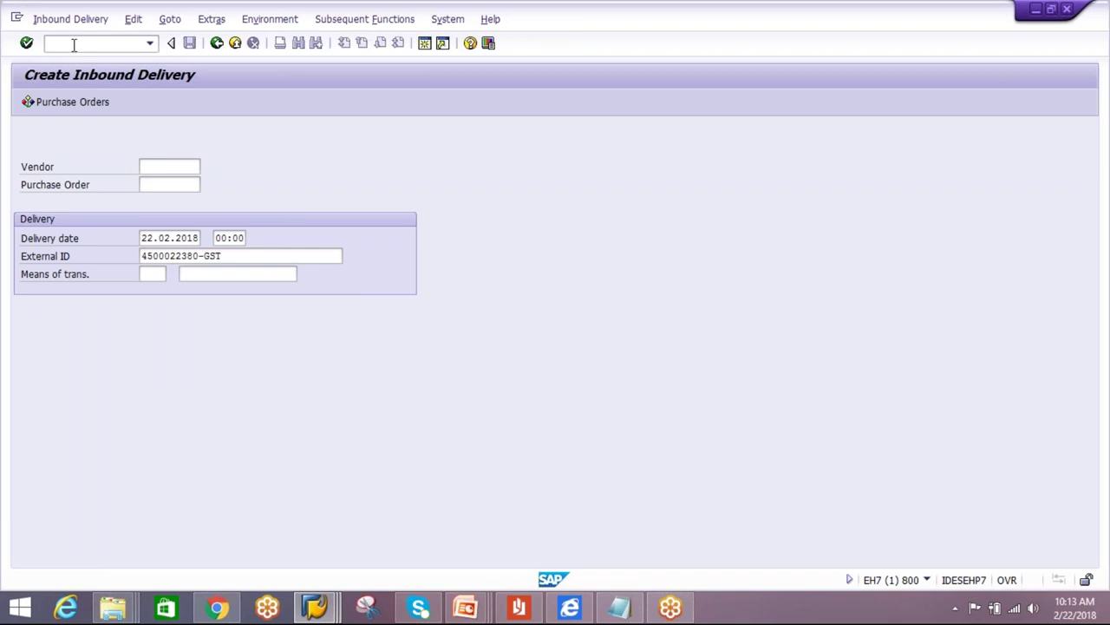
# - Leave inbound delivery creation and open the purchase order creation transaction me21n
pyautogui.press('F3')
pyautogui.write('me21n')
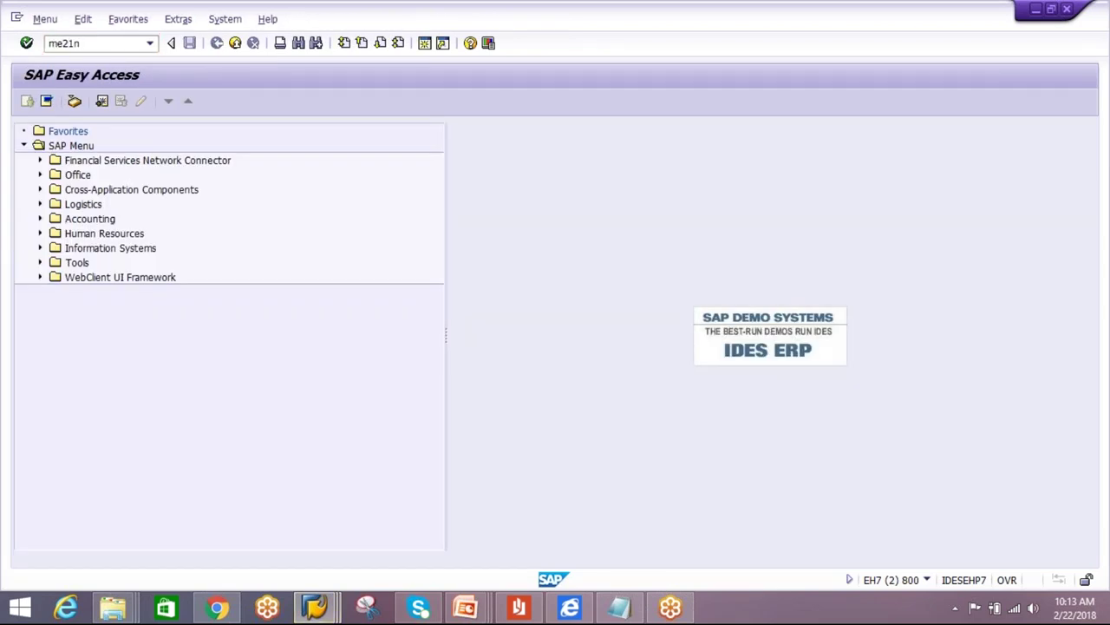
pyautogui.press('Return')
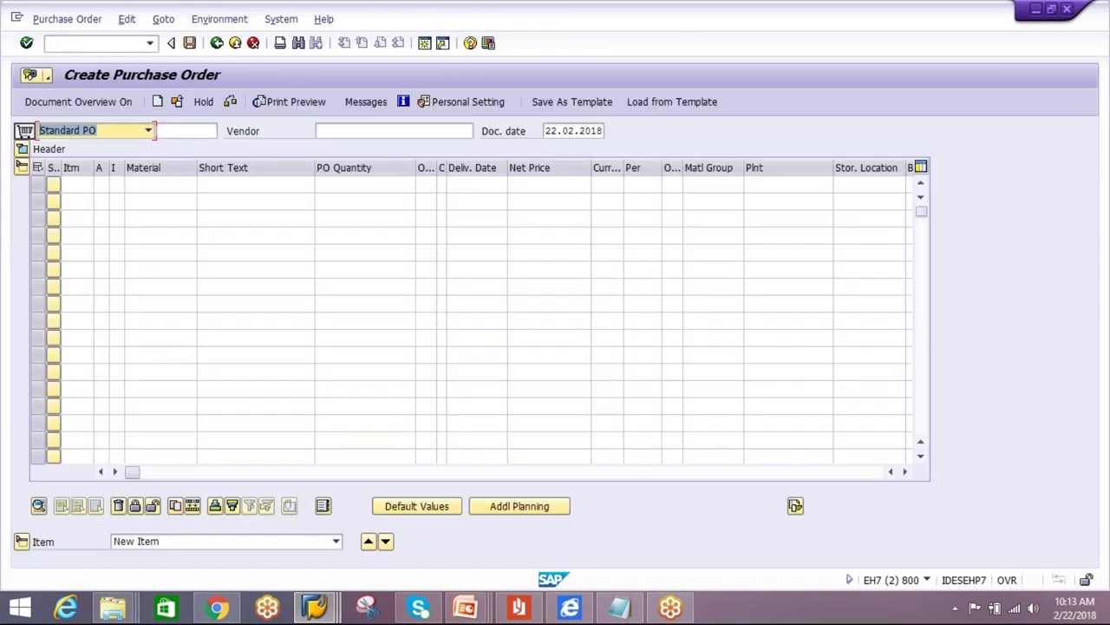
# - Reference the copied purchasing document number and item 10 in the first line to adopt its data into the new purchase order
pyautogui.click(905, 471)
pyautogui.click(905, 471)
pyautogui.click(881, 472)
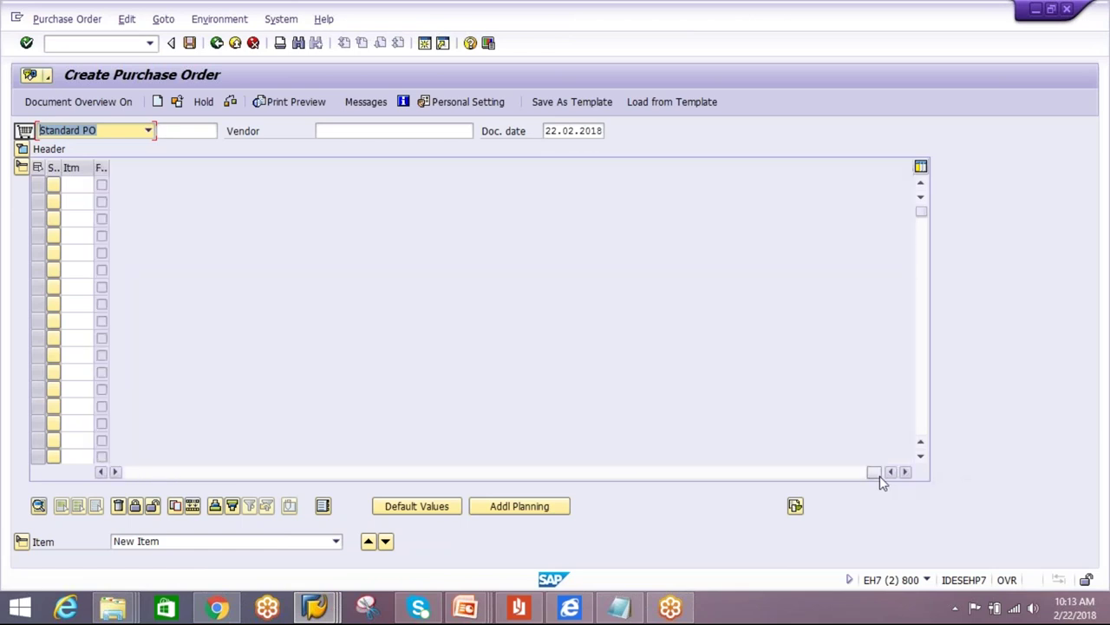
pyautogui.click(102, 473)
pyautogui.click(101, 473)
pyautogui.click(101, 473)
pyautogui.click(102, 473)
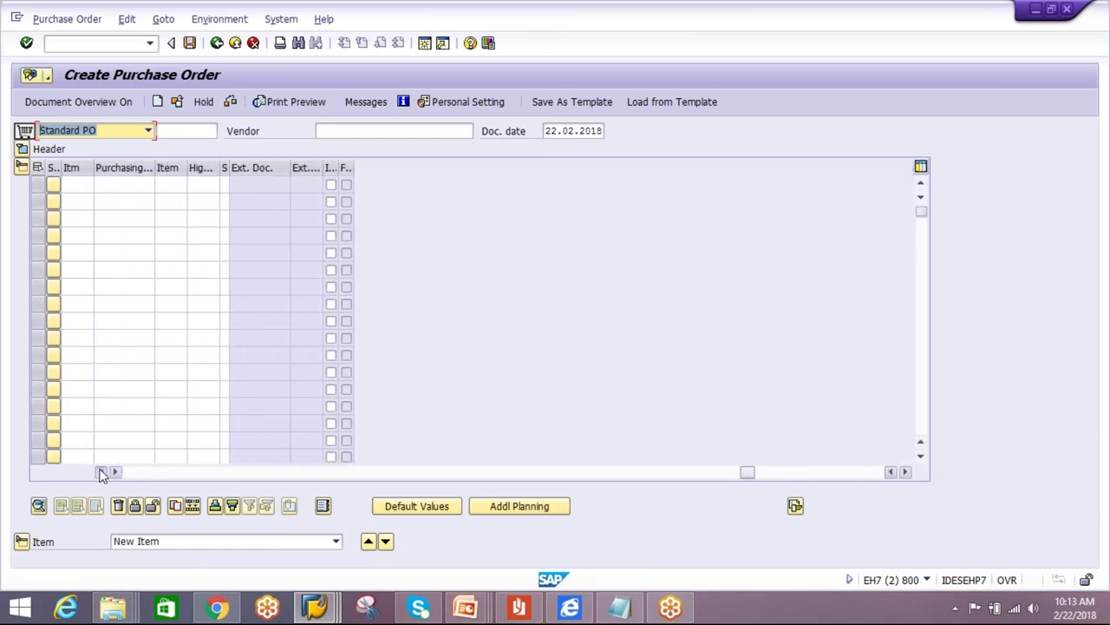
pyautogui.click(102, 472)
pyautogui.click(102, 473)
pyautogui.click(101, 472)
pyautogui.click(285, 183)
pyautogui.hotkey('ctrl', 'v')
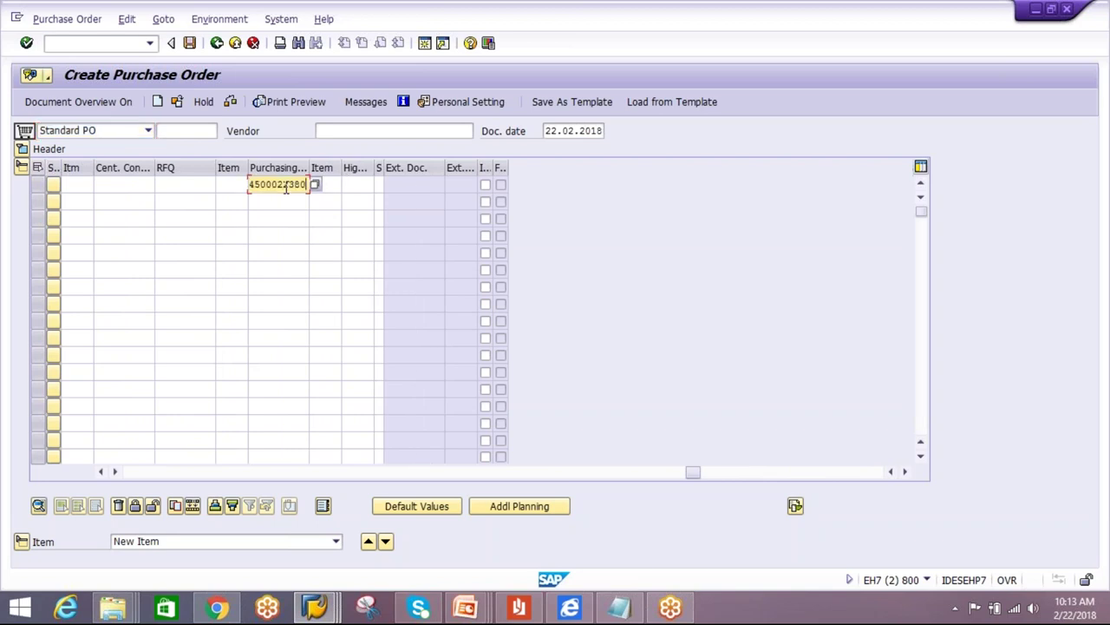
pyautogui.click(330, 183)
pyautogui.write('10')
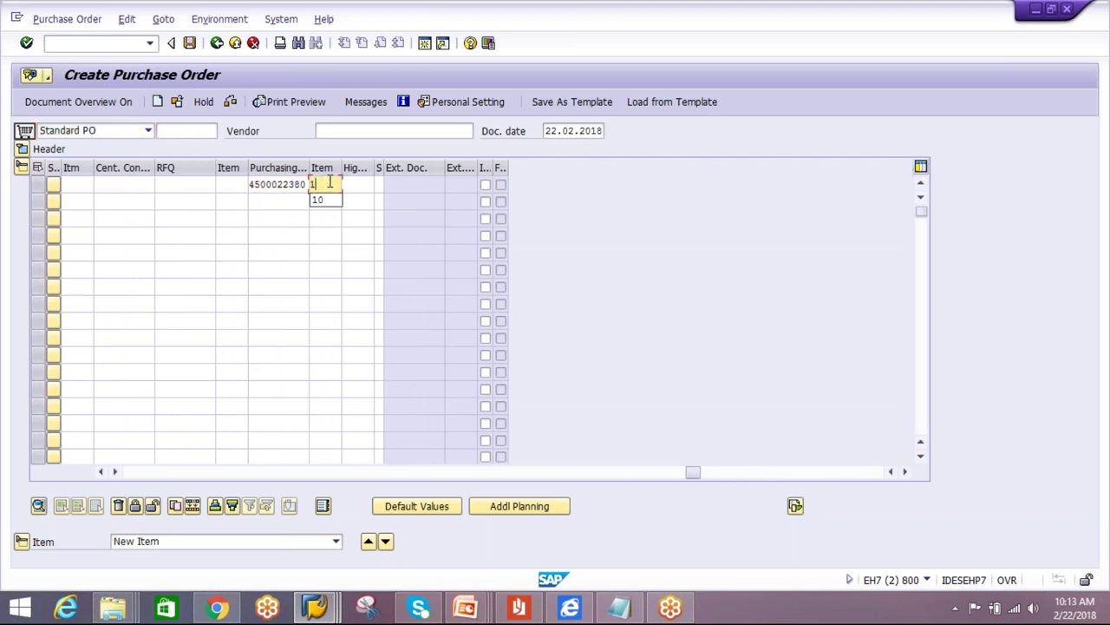
pyautogui.press('Return')
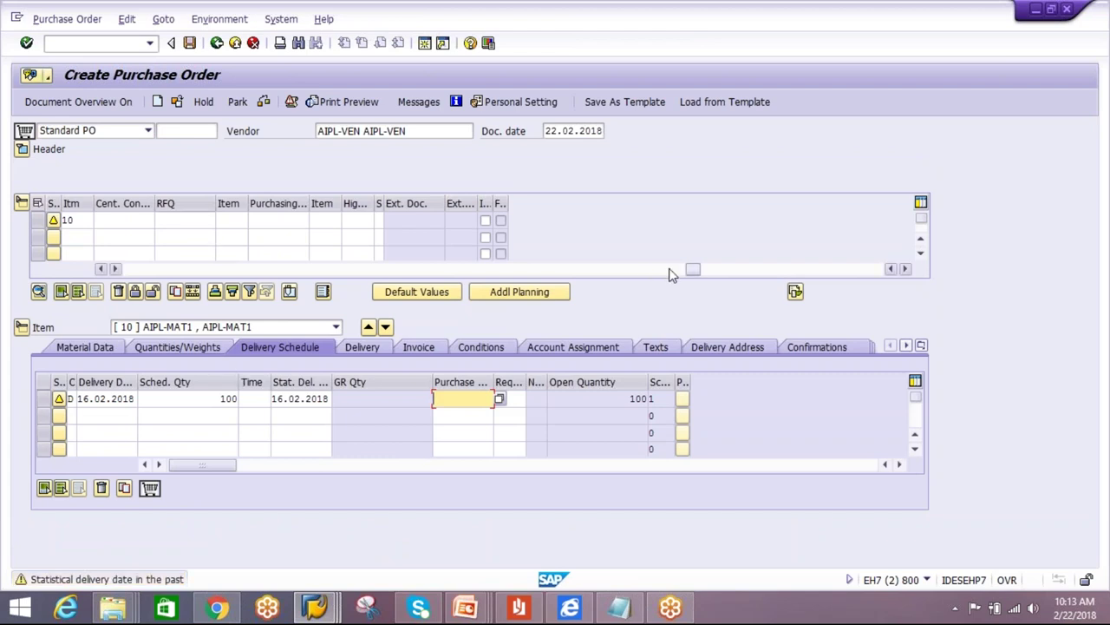
# - Set the storage location of the AIPL-MAT1 purchase order item to AGST
pyautogui.click(672, 274)
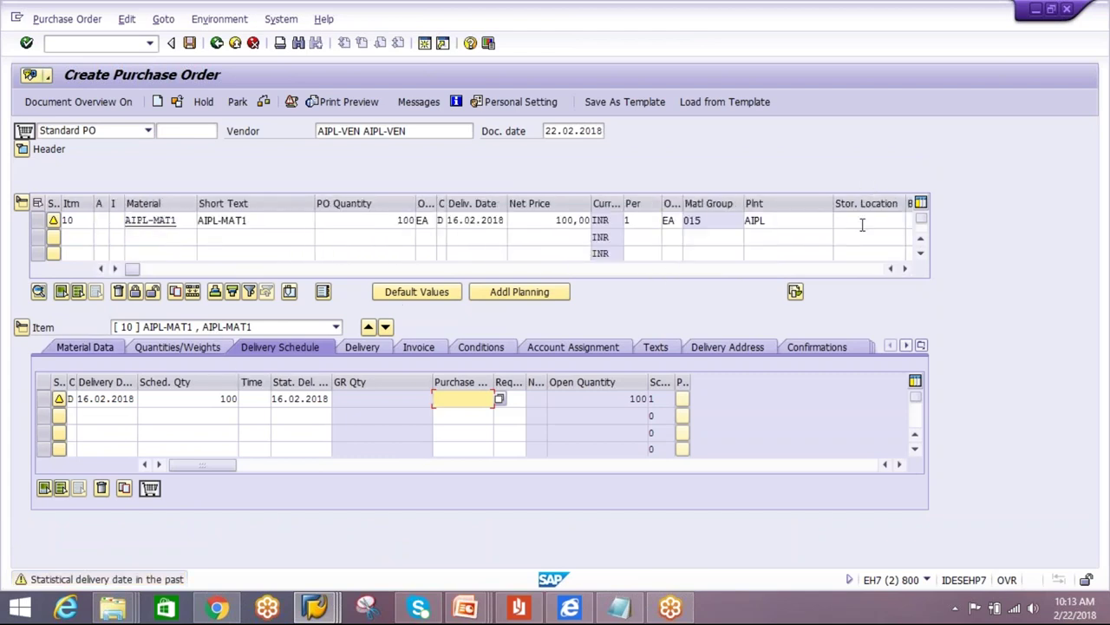
pyautogui.click(863, 223)
pyautogui.write('AGST')
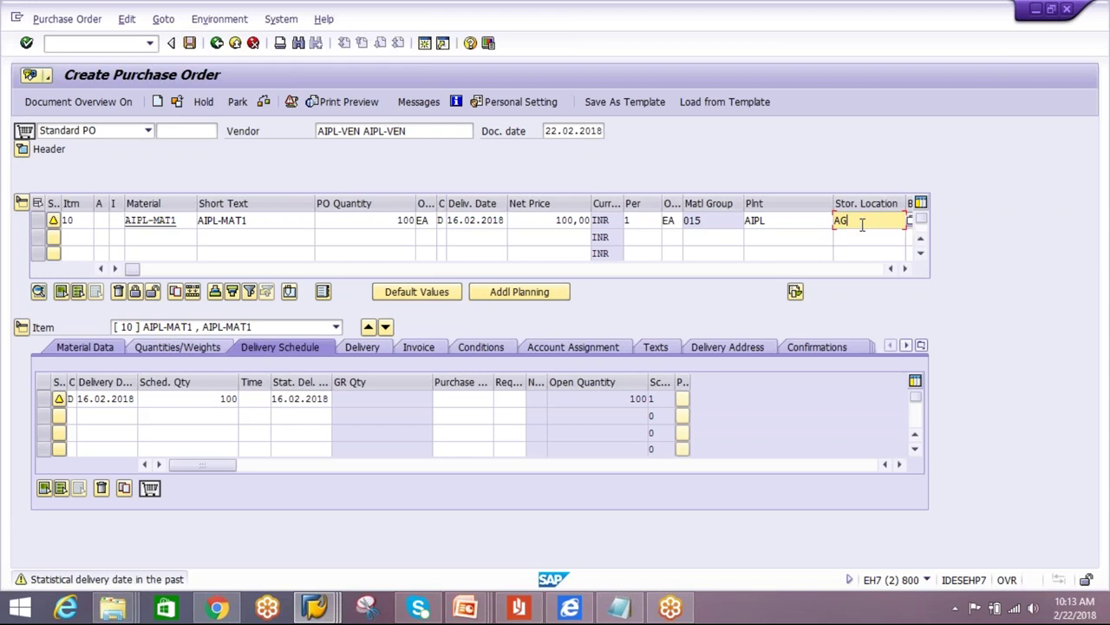
pyautogui.press('Return')
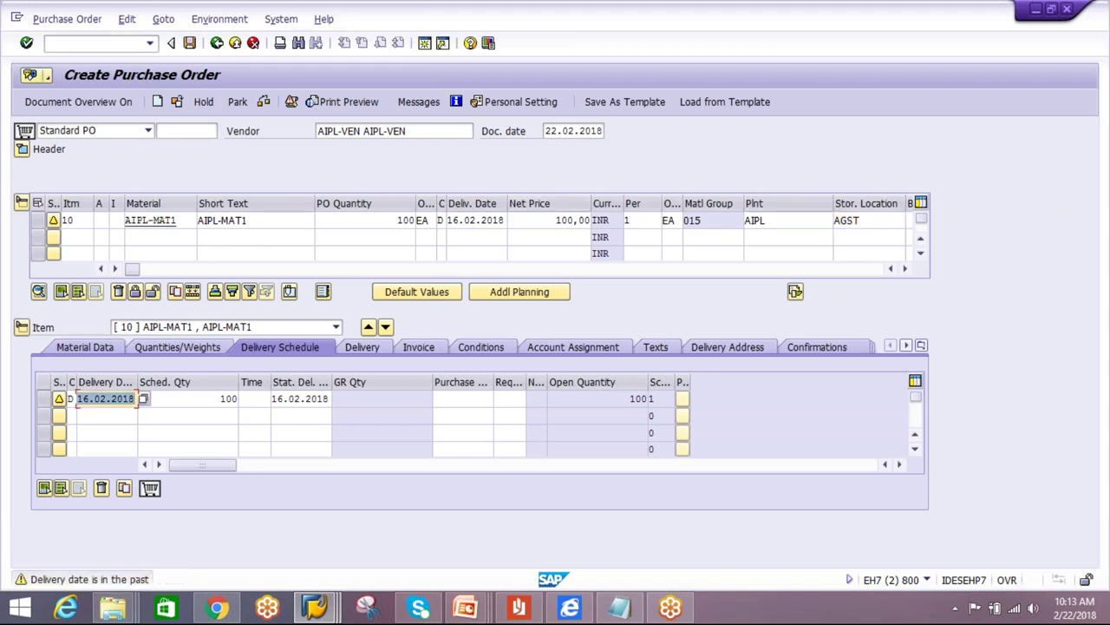
# - Check the purchase order, close its message list, and save the order
pyautogui.click(264, 101)
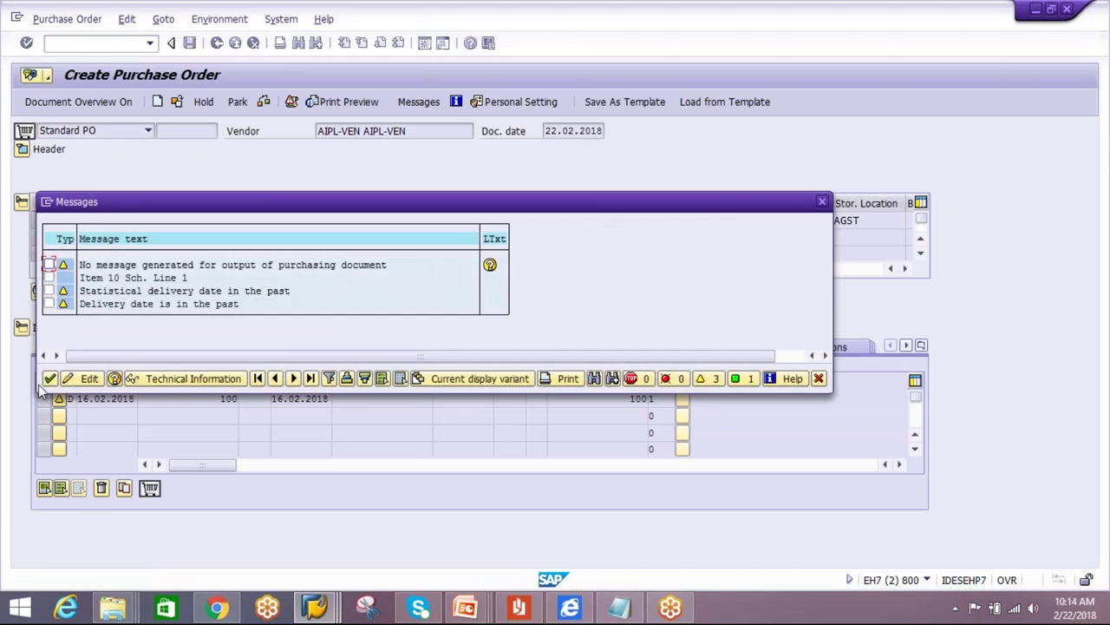
pyautogui.press('Return')
pyautogui.click(189, 42)
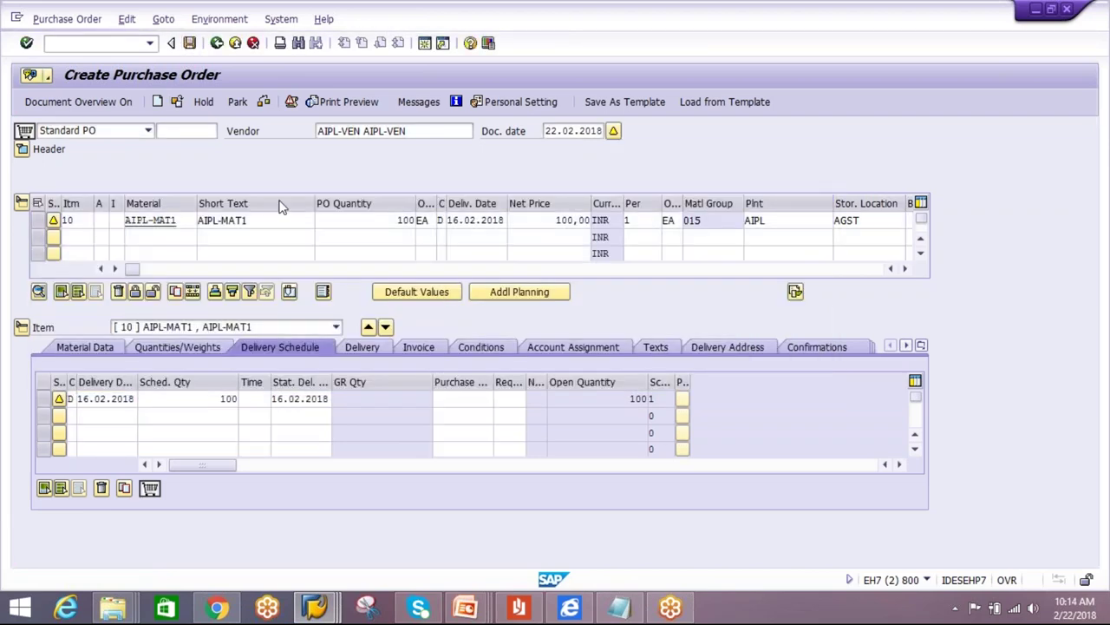
pyautogui.click(245, 322)
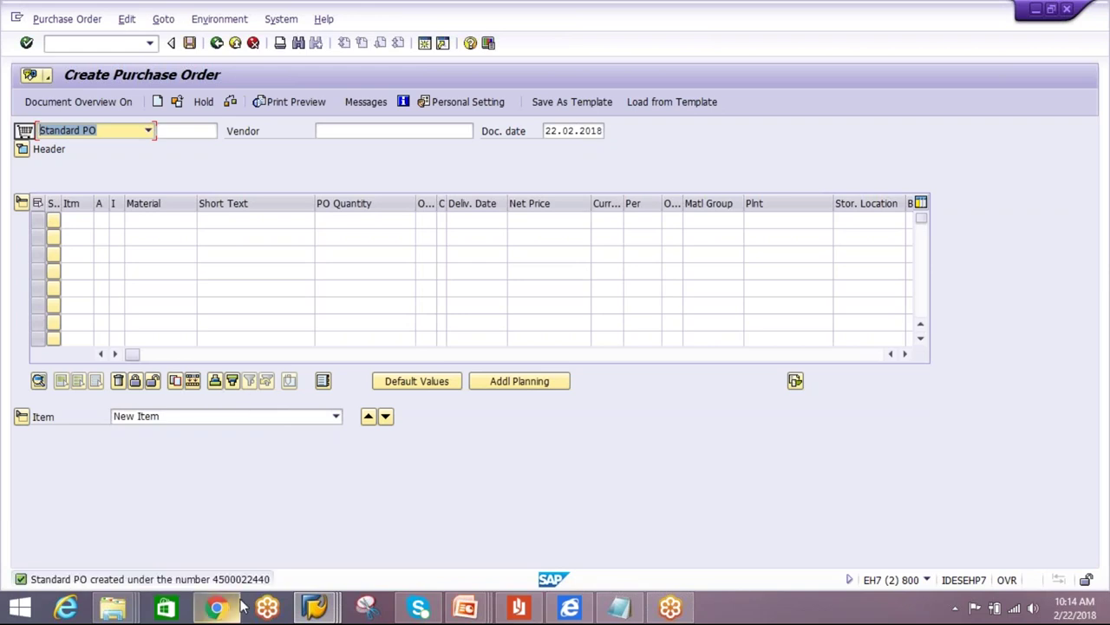
# - Exit purchase order creation and open the inbound delivery transaction vl31n
pyautogui.click(217, 43)
pyautogui.write('vl31')
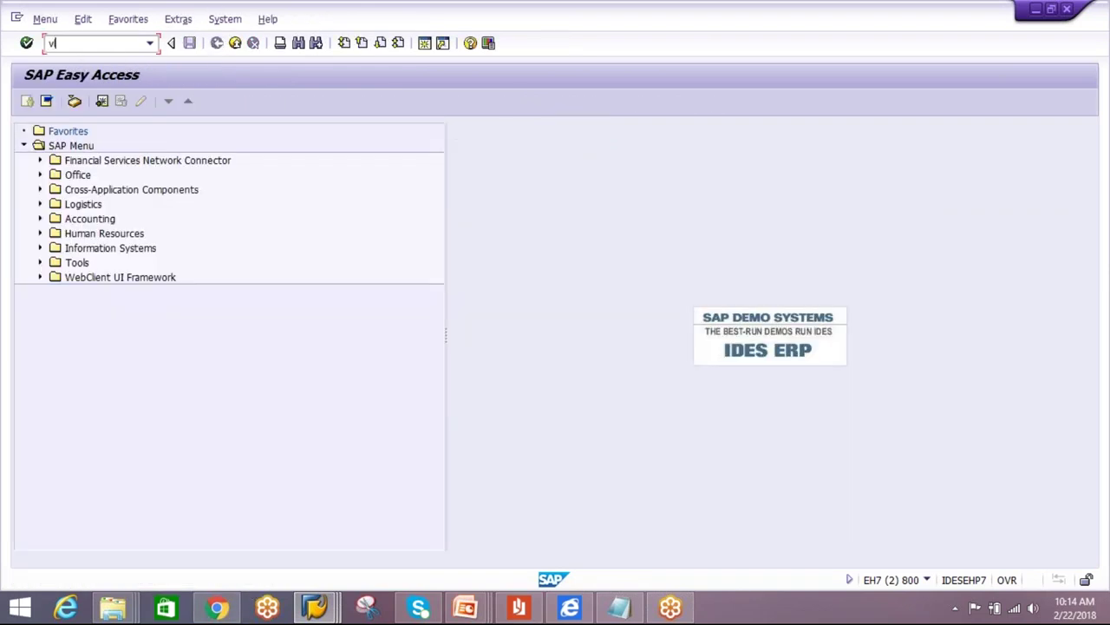
pyautogui.write('n')
pyautogui.press('Return')
# - Set the External ID to the purchase order number followed by -TEST, and open the delivery's item overview
pyautogui.click(172, 254)
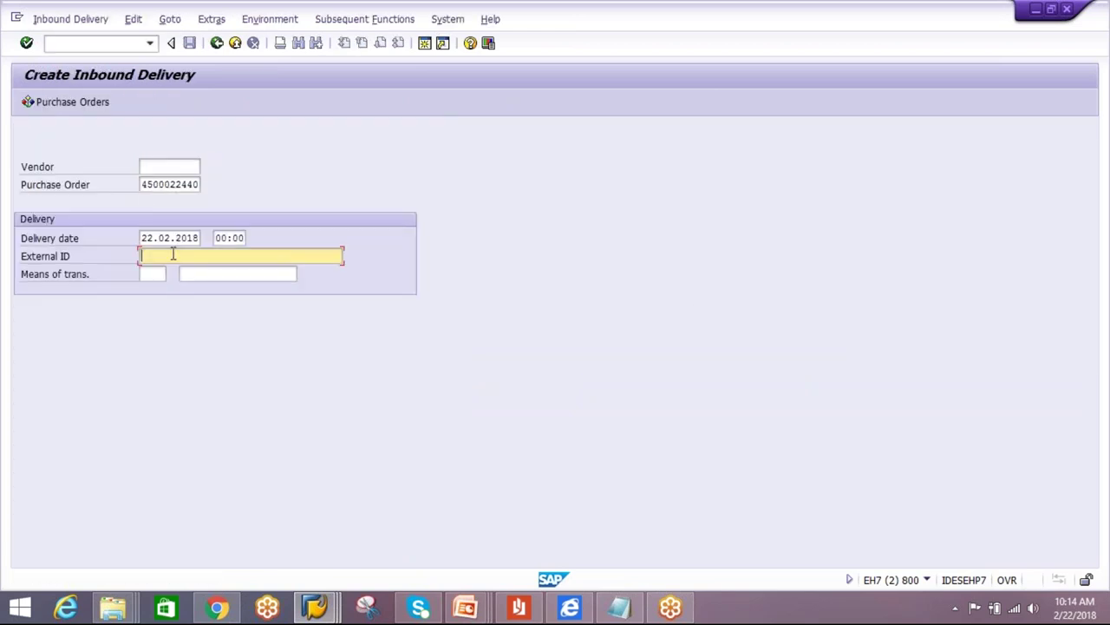
pyautogui.doubleClick(143, 184)
pyautogui.hotkey('ctrl', 'c')
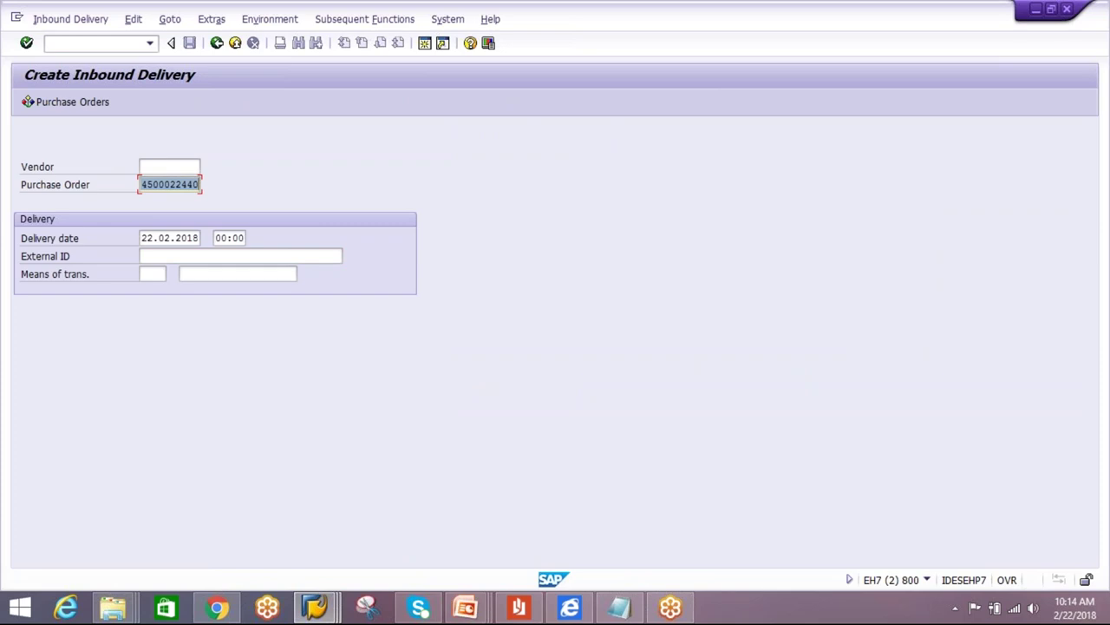
pyautogui.click(191, 252)
pyautogui.hotkey('ctrl', 'v')
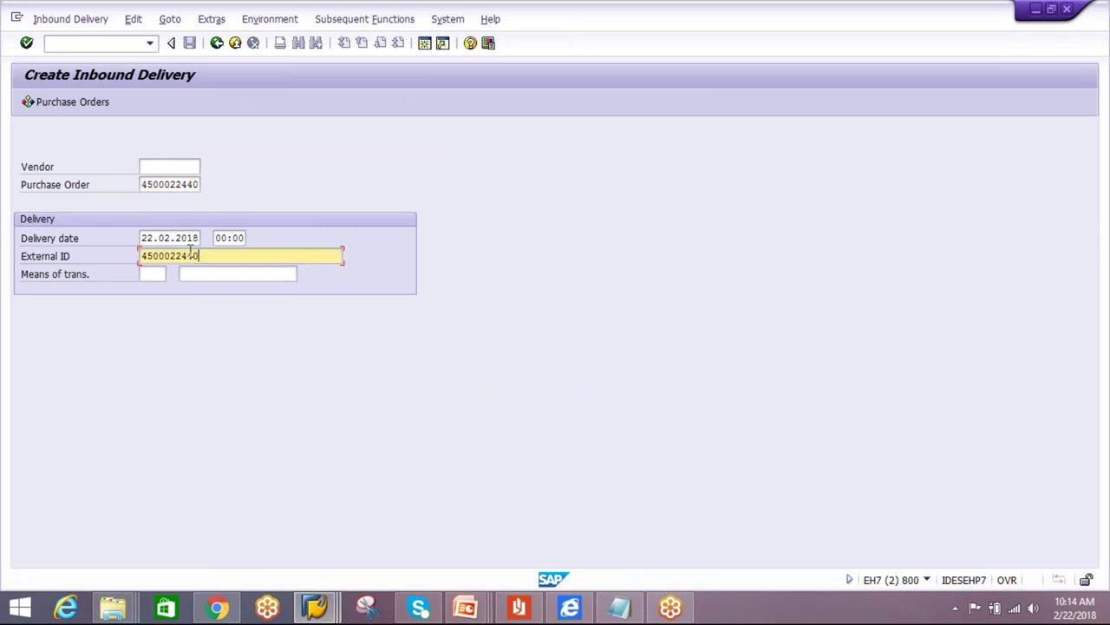
pyautogui.write('-TEST')
pyautogui.press('Return')
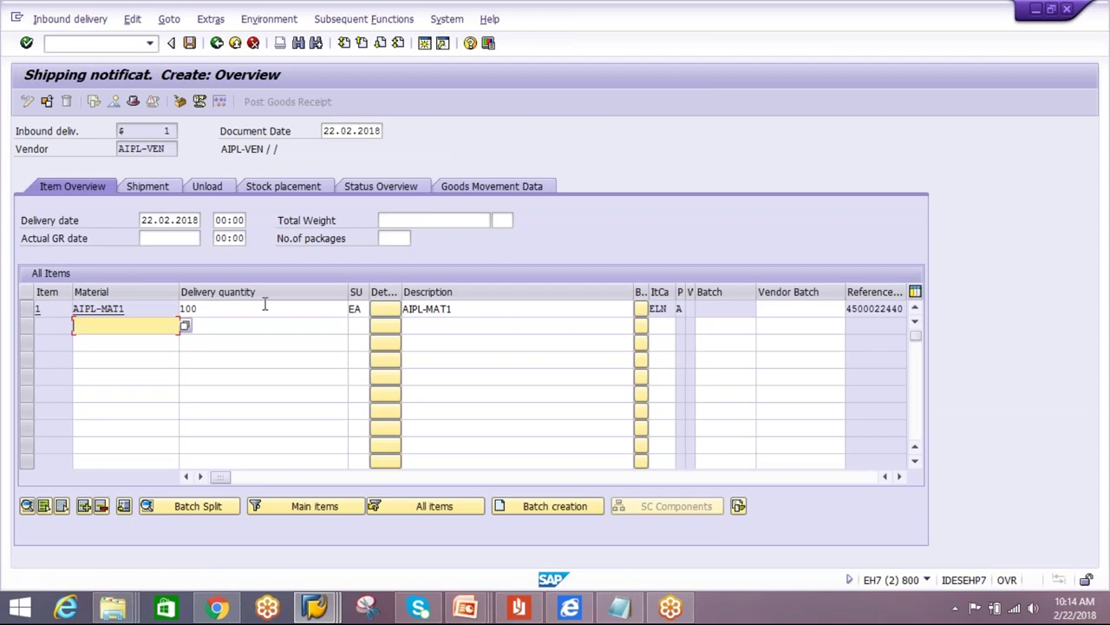
# - Set the delivery quantity of the AIPL-MAT1 item to 1 EA
pyautogui.click(265, 308)
pyautogui.press('BackSpace')
pyautogui.press('BackSpace')
pyautogui.press('Escape')
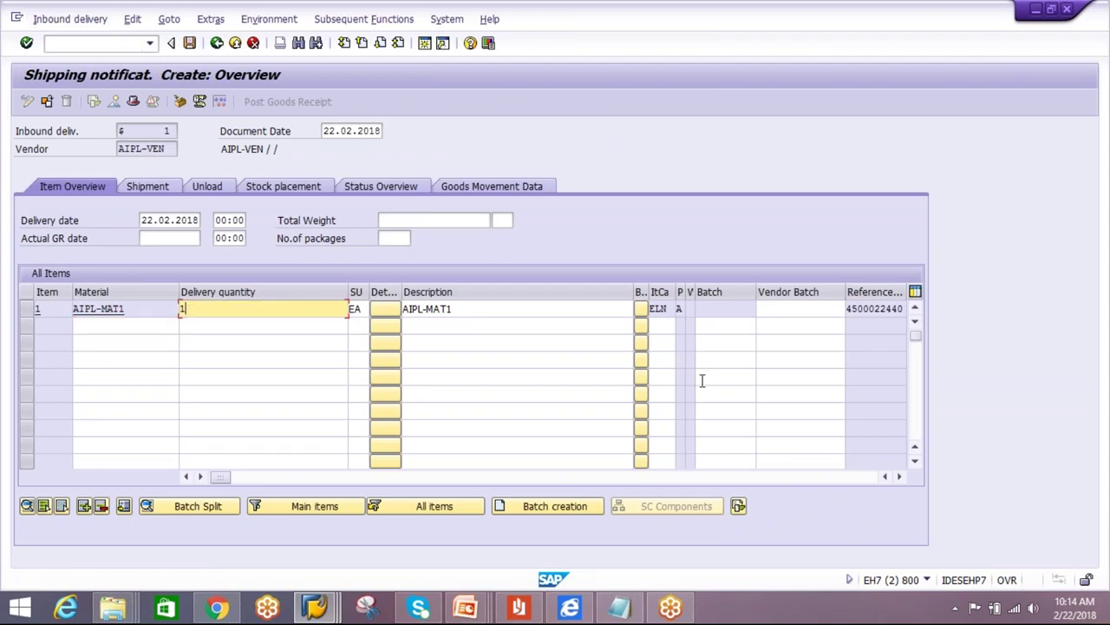
# - Check the item's plant and storage location, and save the inbound delivery
pyautogui.click(898, 478)
pyautogui.click(897, 477)
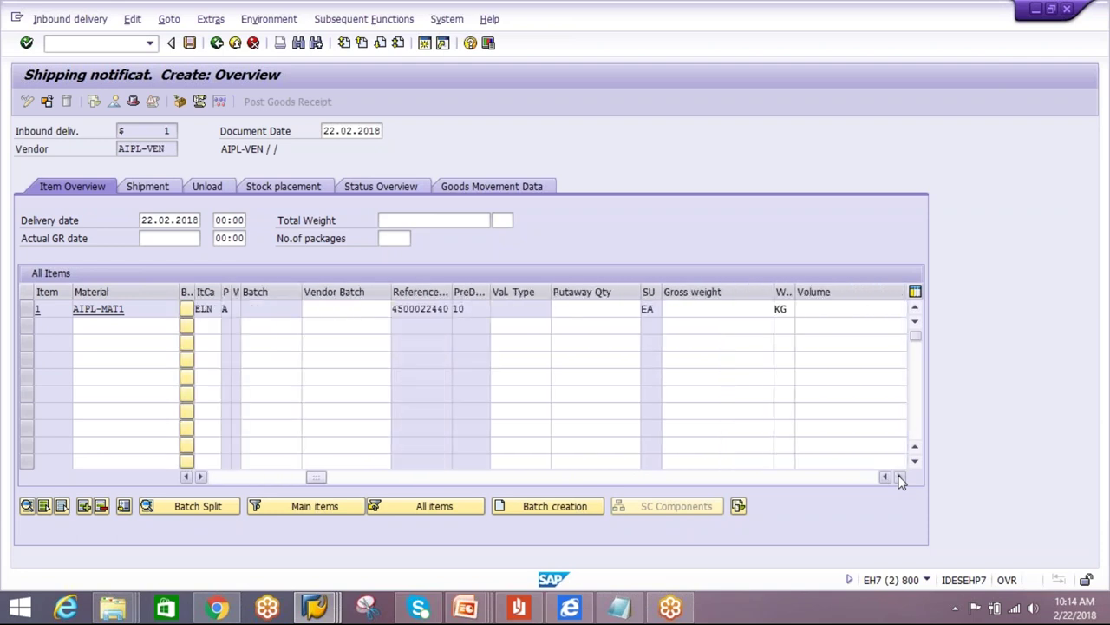
pyautogui.click(898, 477)
pyautogui.click(898, 478)
pyautogui.click(898, 477)
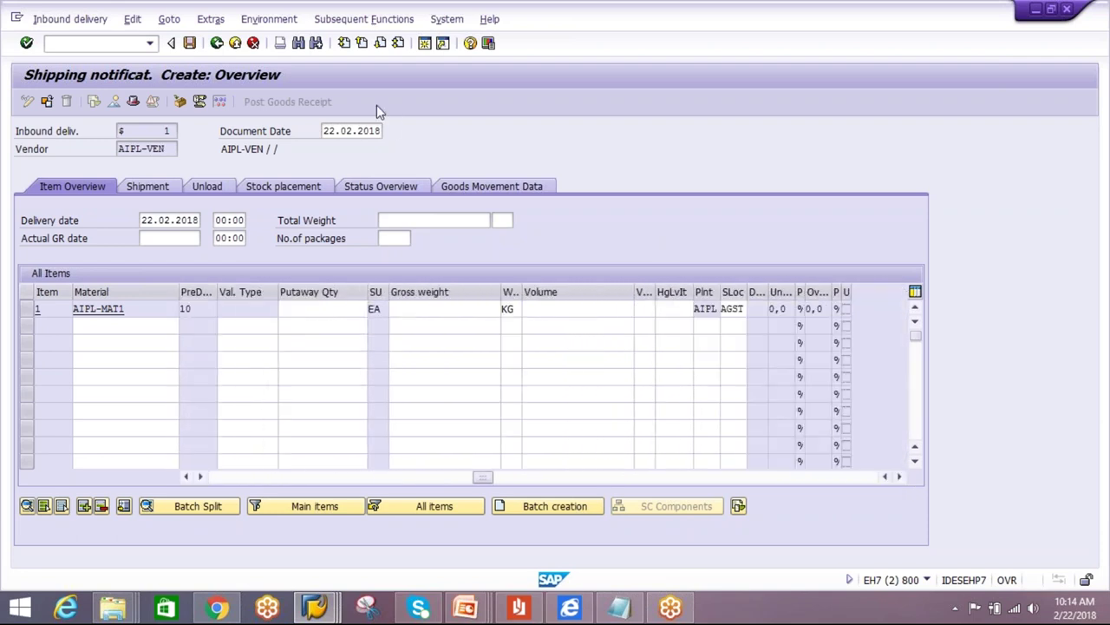
pyautogui.click(189, 42)
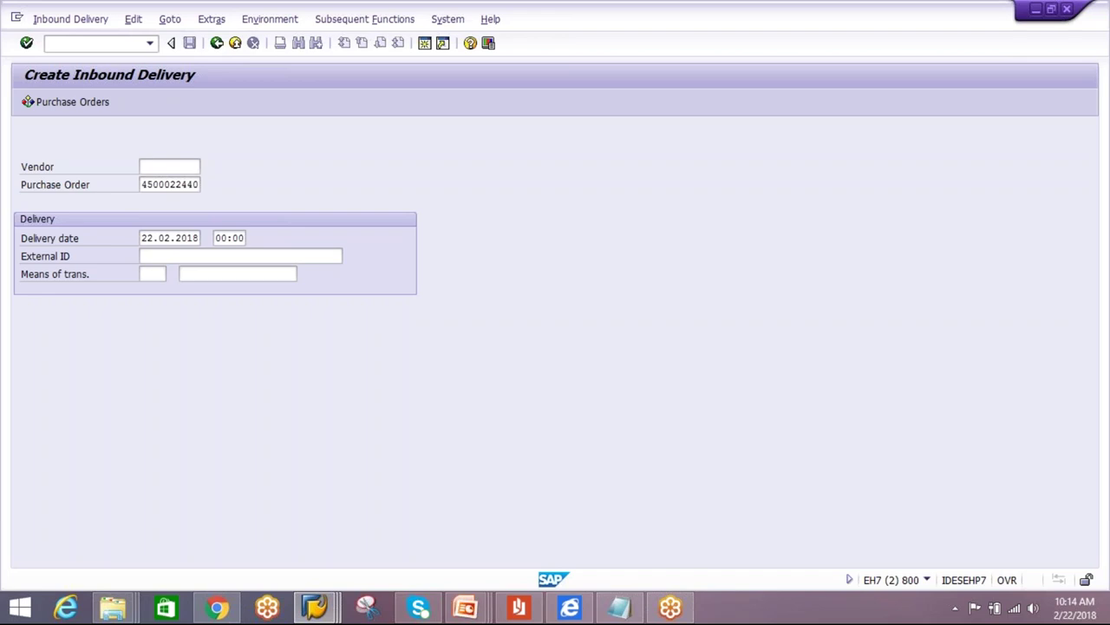
# - Exit inbound delivery creation and display the SAP Reference IMG through transaction spro
pyautogui.click(217, 43)
pyautogui.click(111, 42)
pyautogui.write('s')
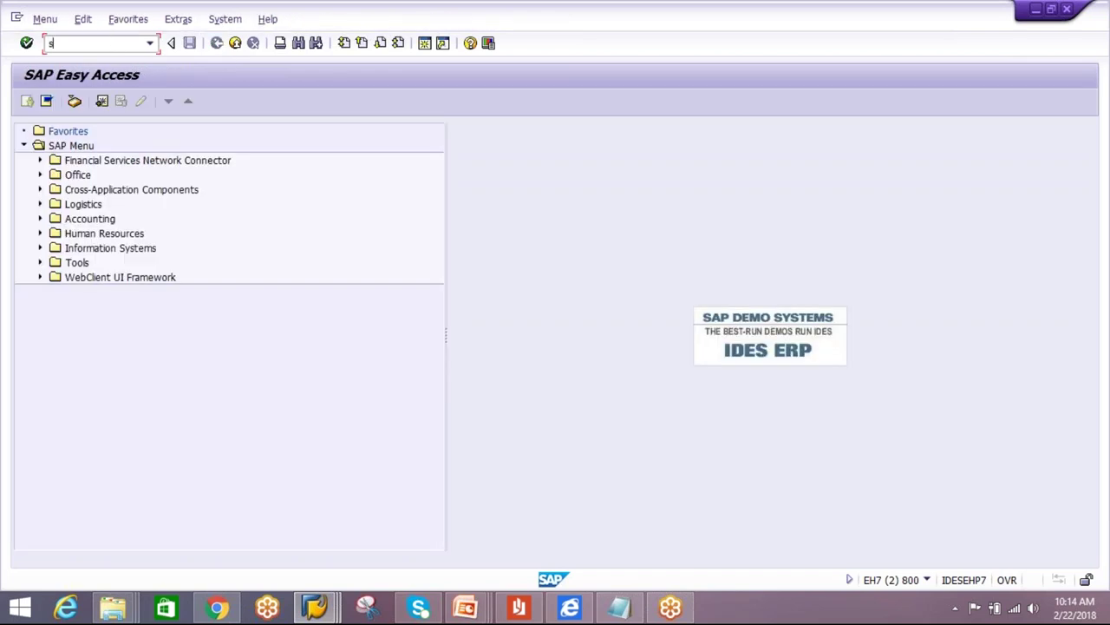
pyautogui.write('pro')
pyautogui.press('Return')
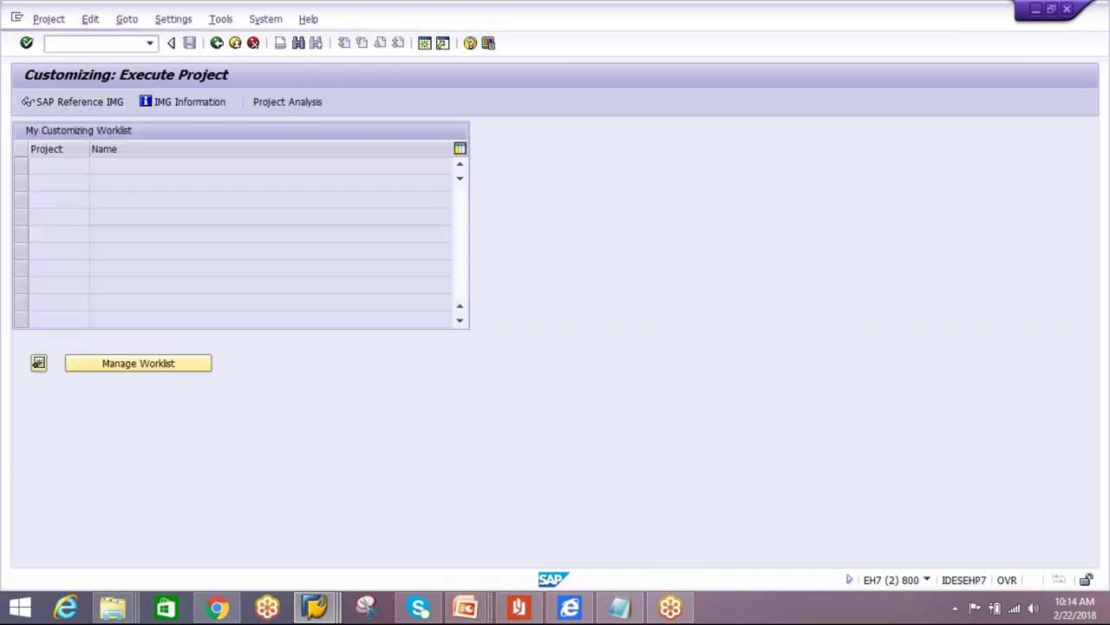
pyautogui.press('F5')
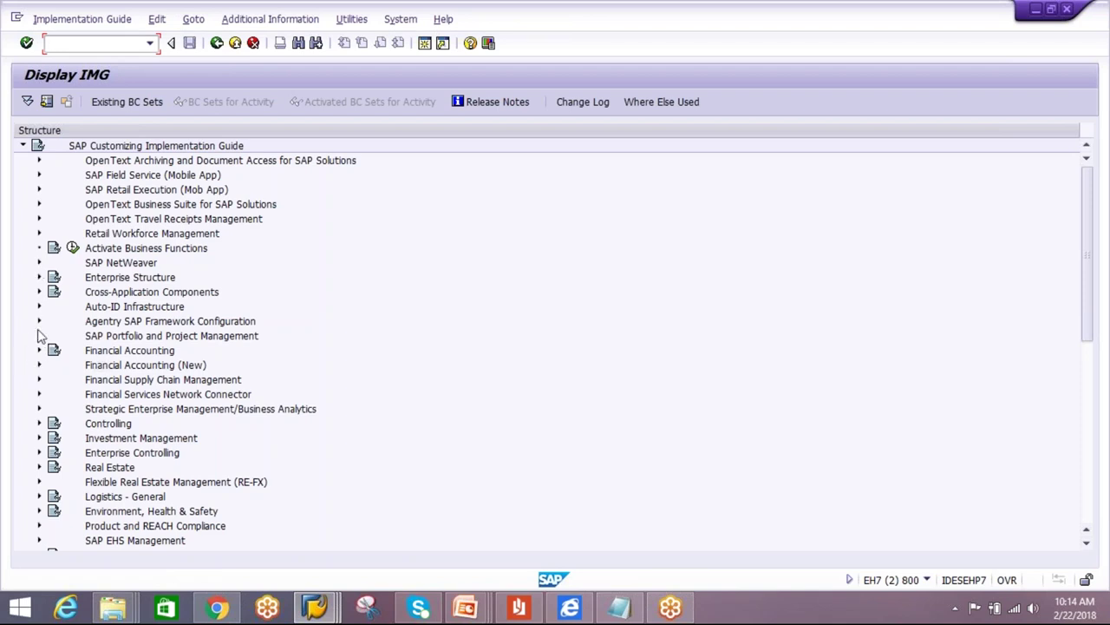
# - Open the activity Assign warehouse number to plant/storage location under Enterprise Structure, Assignment, Logistics Execution
pyautogui.click(38, 277)
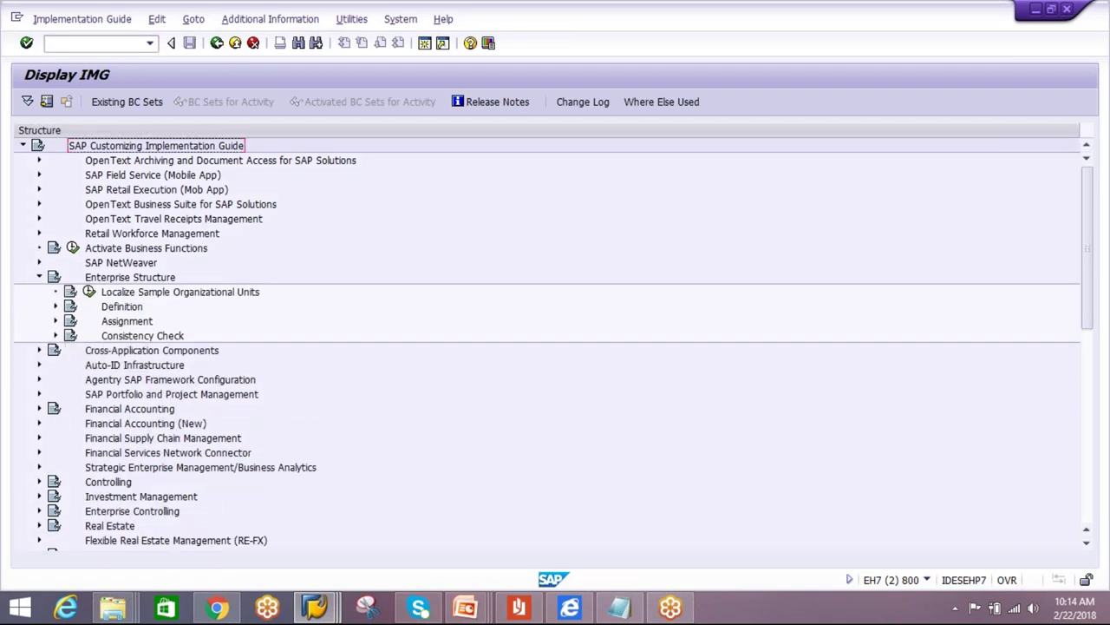
pyautogui.click(55, 321)
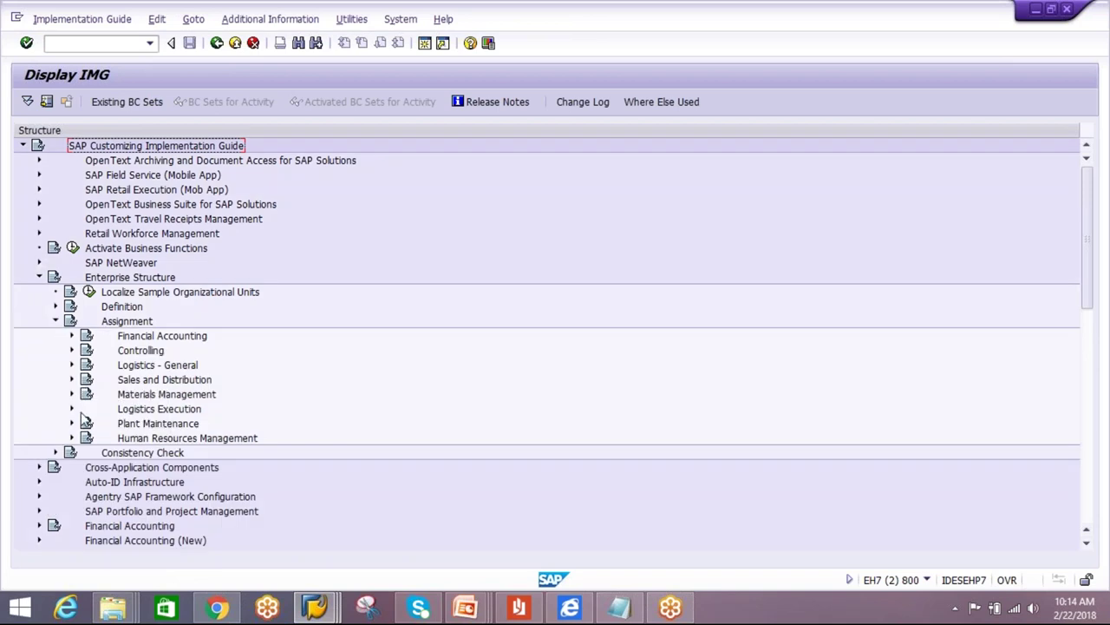
pyautogui.click(72, 409)
pyautogui.click(122, 423)
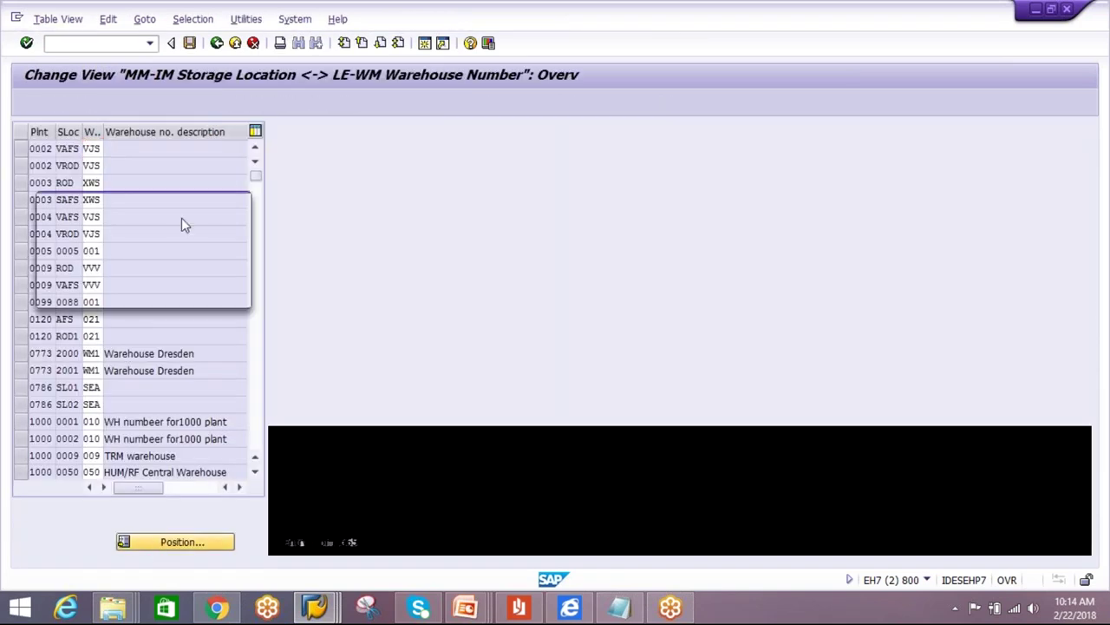
# - Position the warehouse assignment list at plant AIPL and storage location AGST, and bring the existing AIPL entries into view
pyautogui.write('AI')
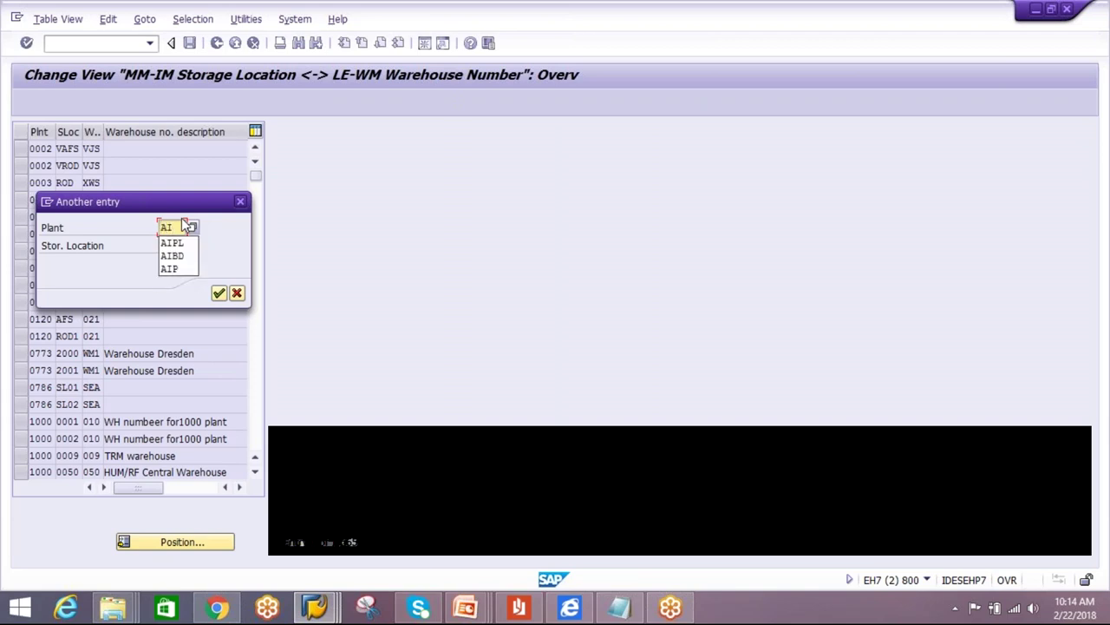
pyautogui.press('Down')
pyautogui.press('Return')
pyautogui.click(181, 245)
pyautogui.write('AGST')
pyautogui.click(219, 293)
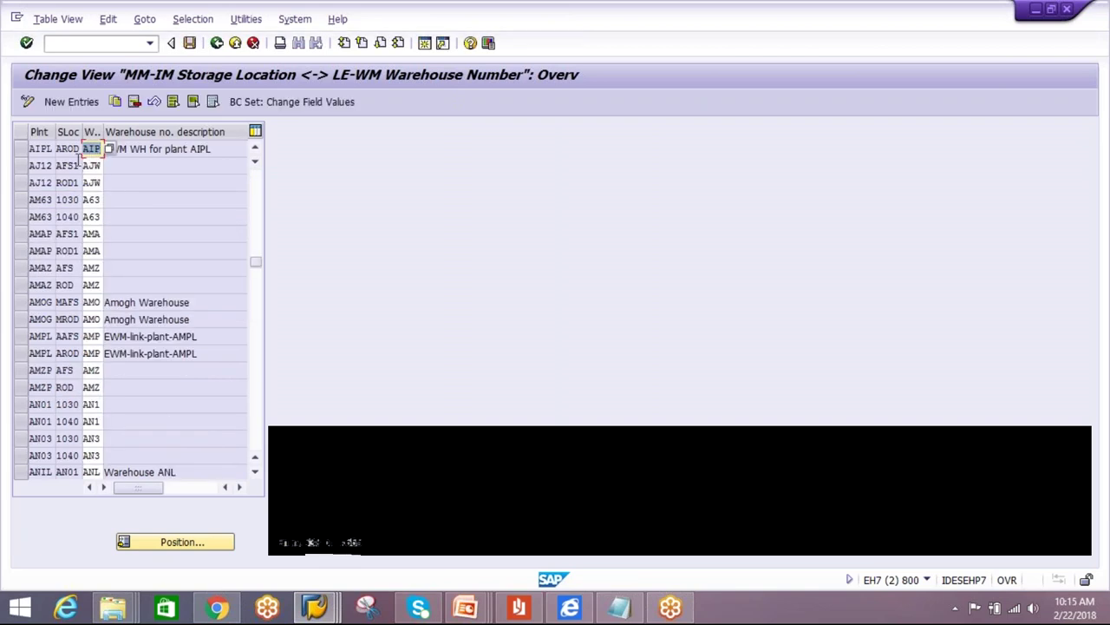
pyautogui.click(258, 151)
pyautogui.click(257, 151)
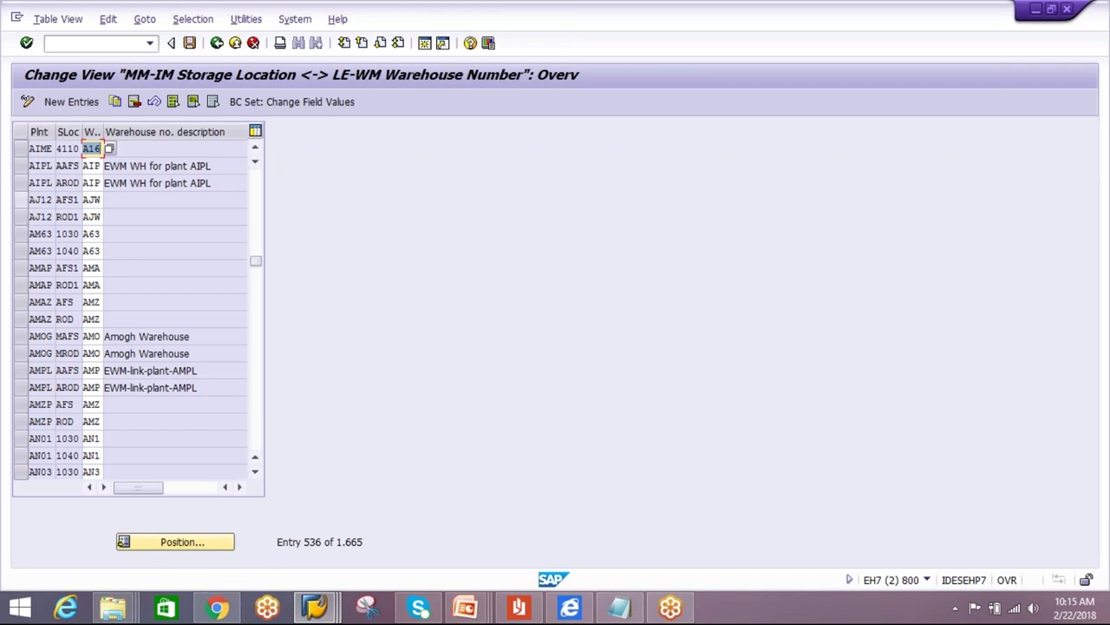
# - Copy the AIPL/AROD warehouse assignment with storage location AGST, save it in the proposed customizing request, and exit customizing
pyautogui.click(23, 184)
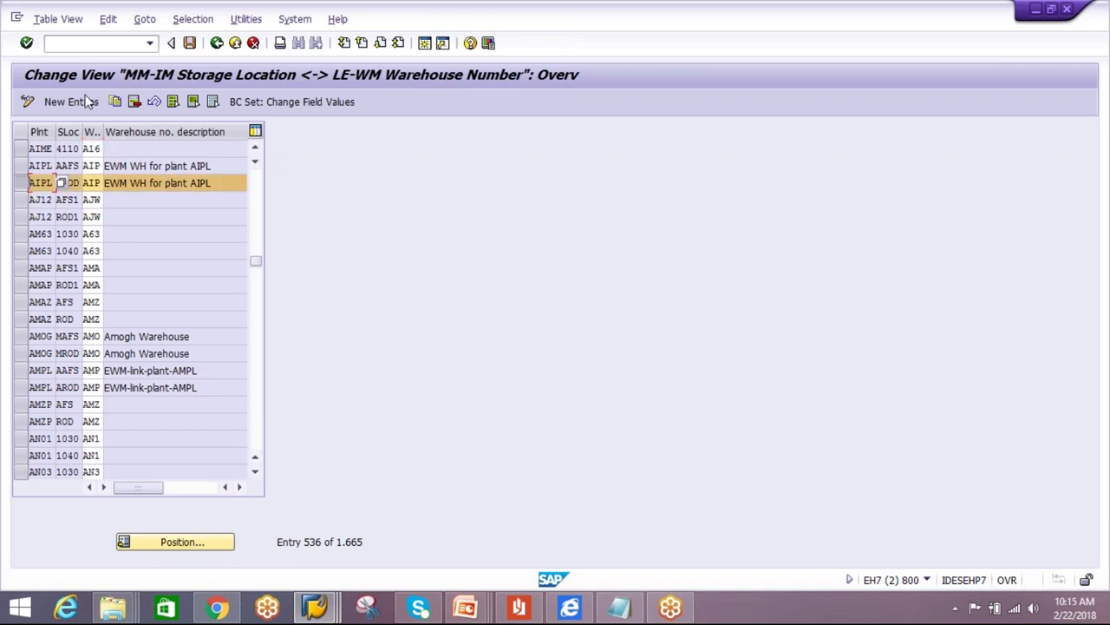
pyautogui.click(111, 104)
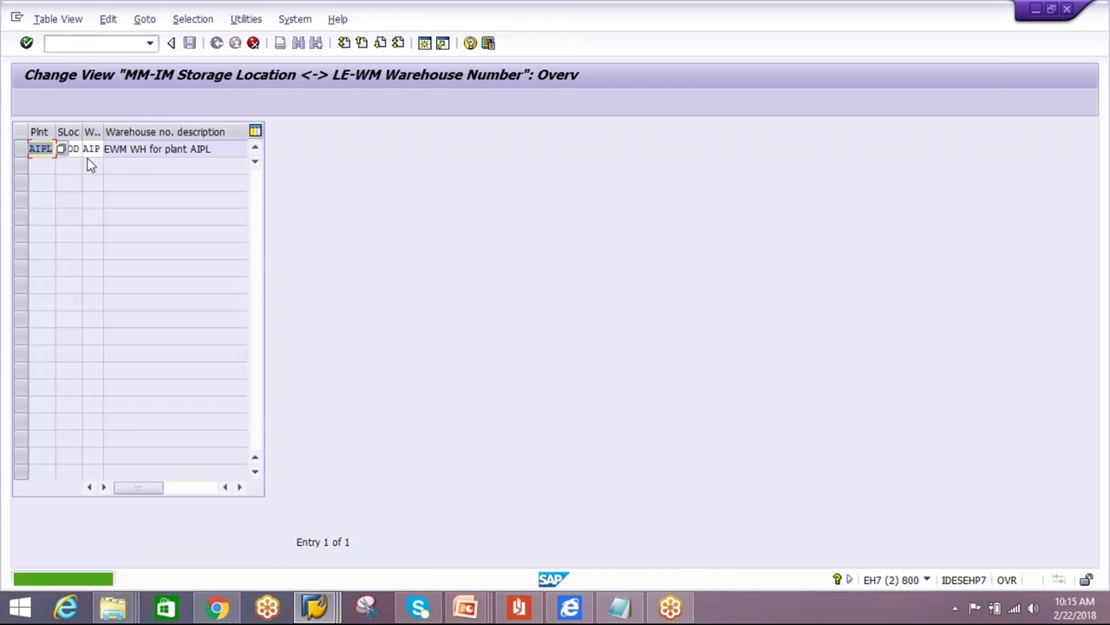
pyautogui.moveTo(59, 149); pyautogui.dragTo(114, 158)
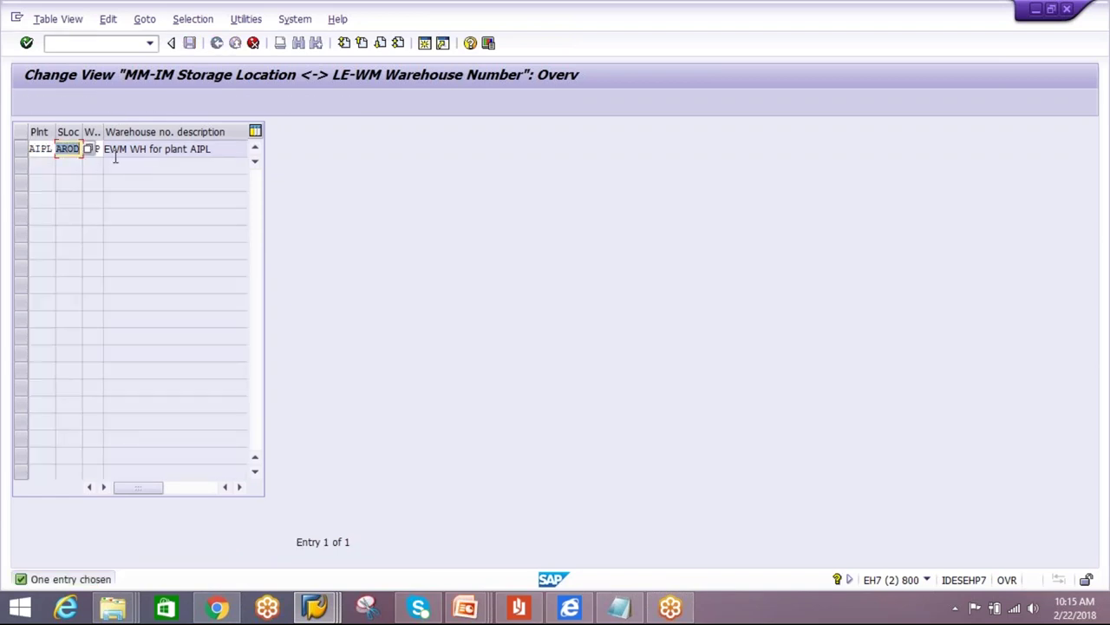
pyautogui.write('AGST')
pyautogui.press('Return')
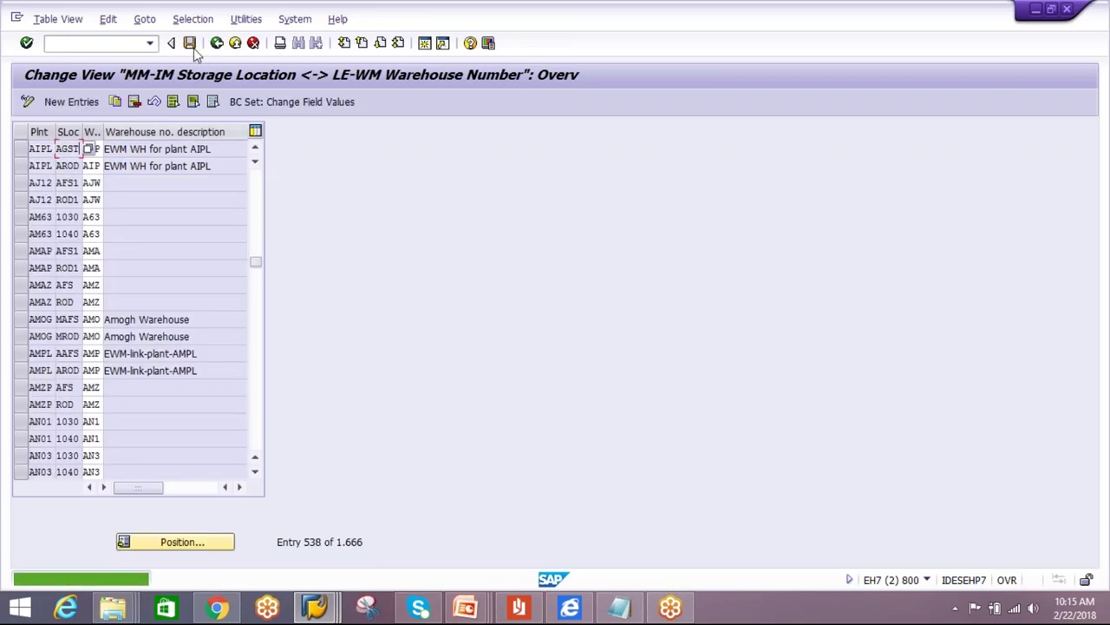
pyautogui.click(196, 46)
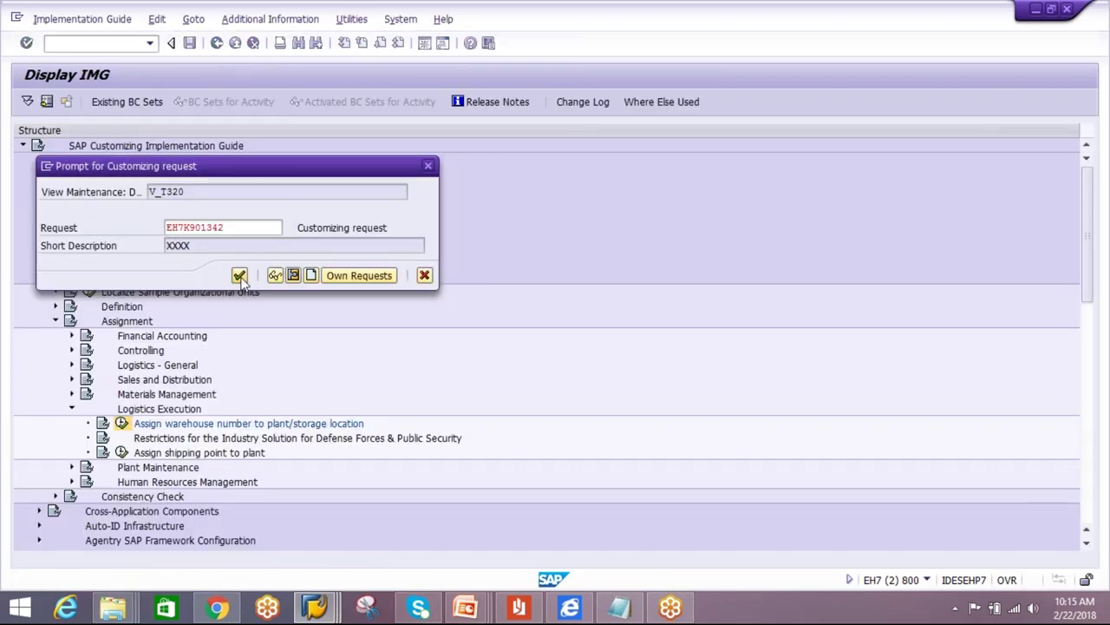
pyautogui.press('Return')
pyautogui.click(217, 42)
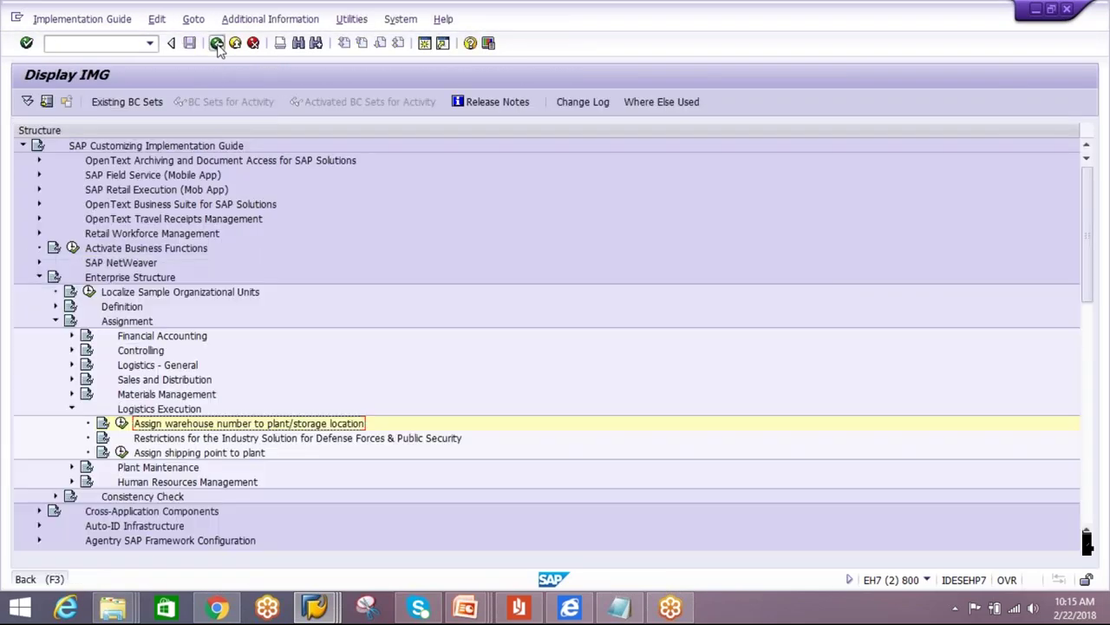
pyautogui.click(217, 43)
pyautogui.click(216, 43)
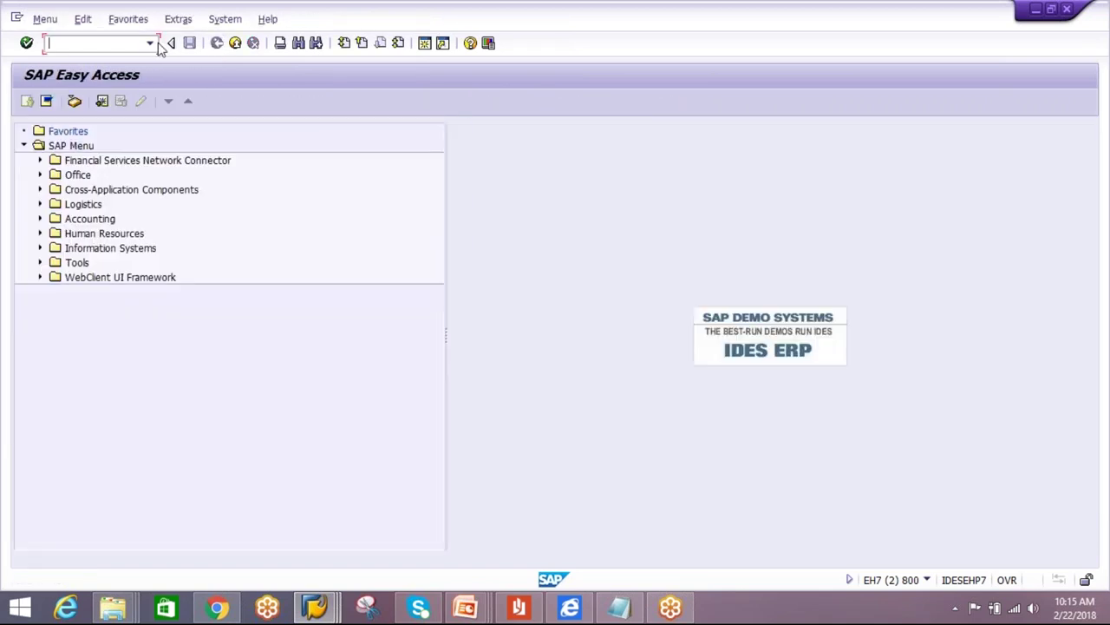
# - Reopen the inbound delivery creation transaction, switch to change mode, and open the saved inbound delivery
pyautogui.click(150, 42)
pyautogui.click(115, 75)
pyautogui.press('Return')
pyautogui.click(59, 19)
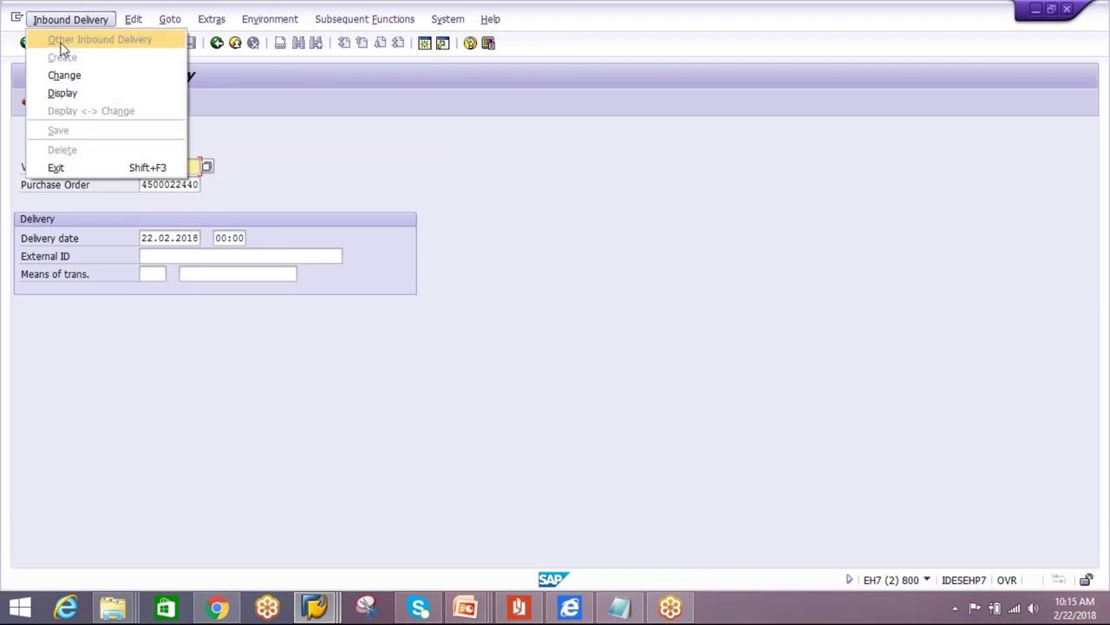
pyautogui.click(64, 76)
pyautogui.press('Return')
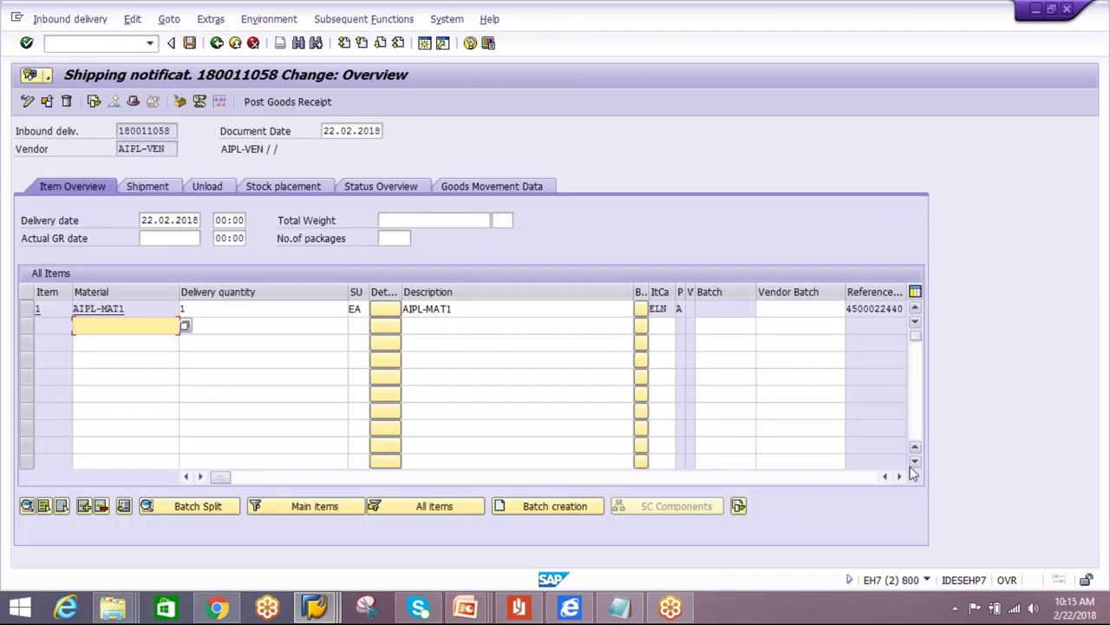
# - Check the plant and storage location of the AIPL-MAT1 item, and save the inbound delivery
pyautogui.click(867, 481)
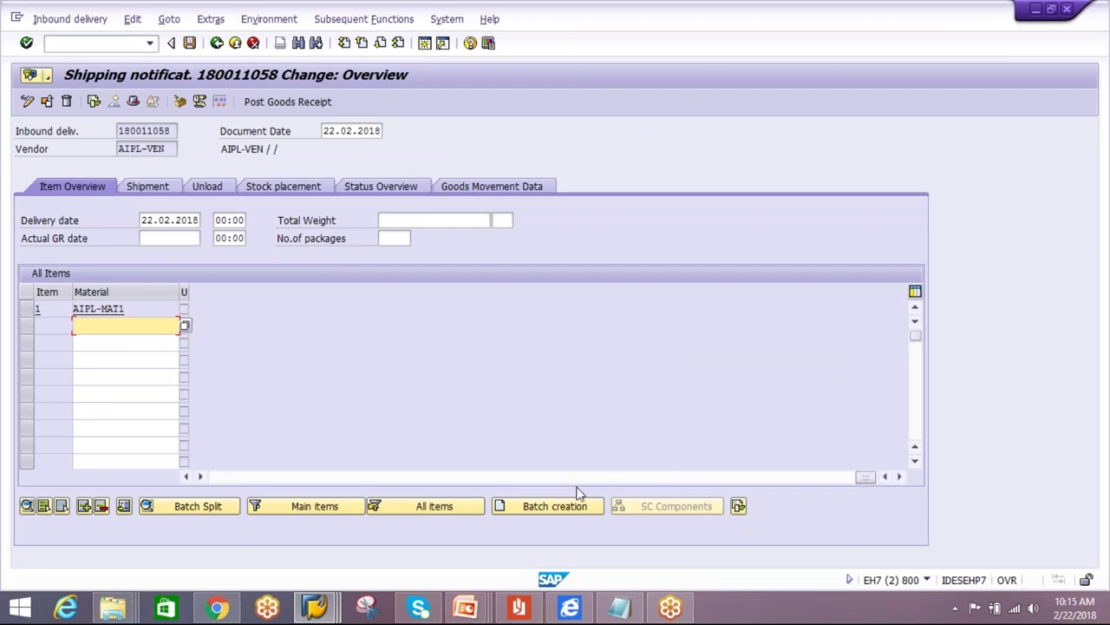
pyautogui.click(186, 476)
pyautogui.click(186, 476)
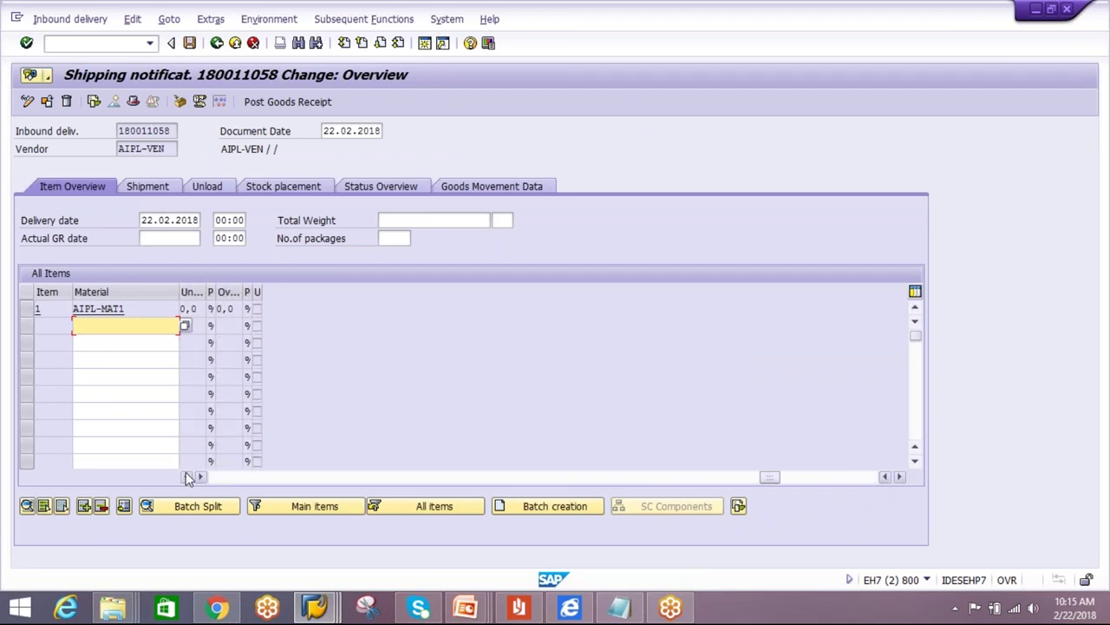
pyautogui.click(537, 479)
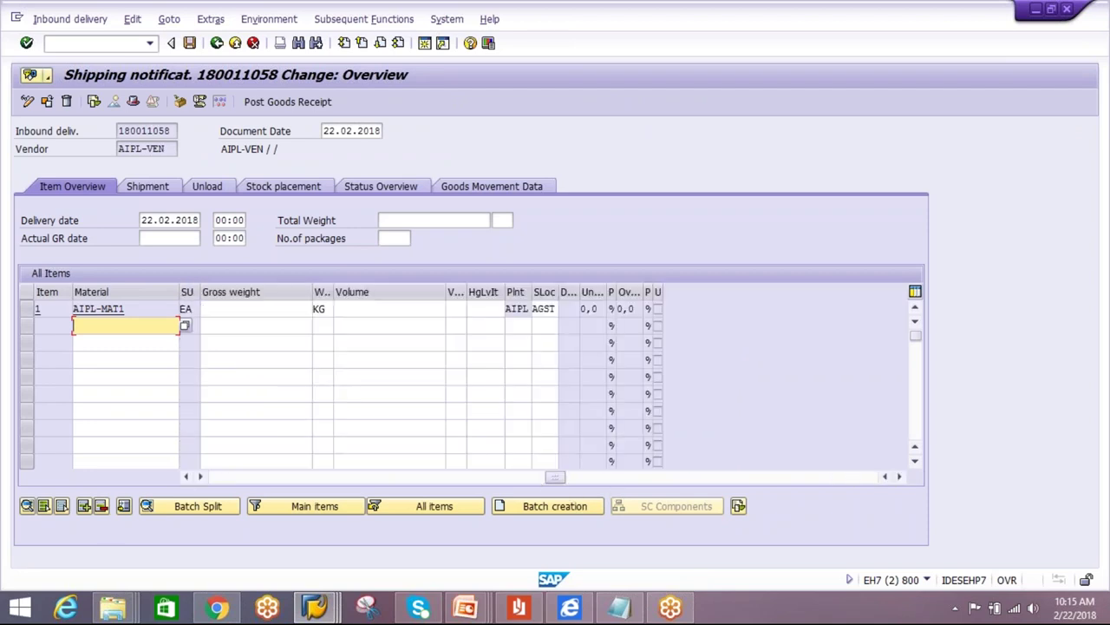
pyautogui.hotkey('ctrl', 's')
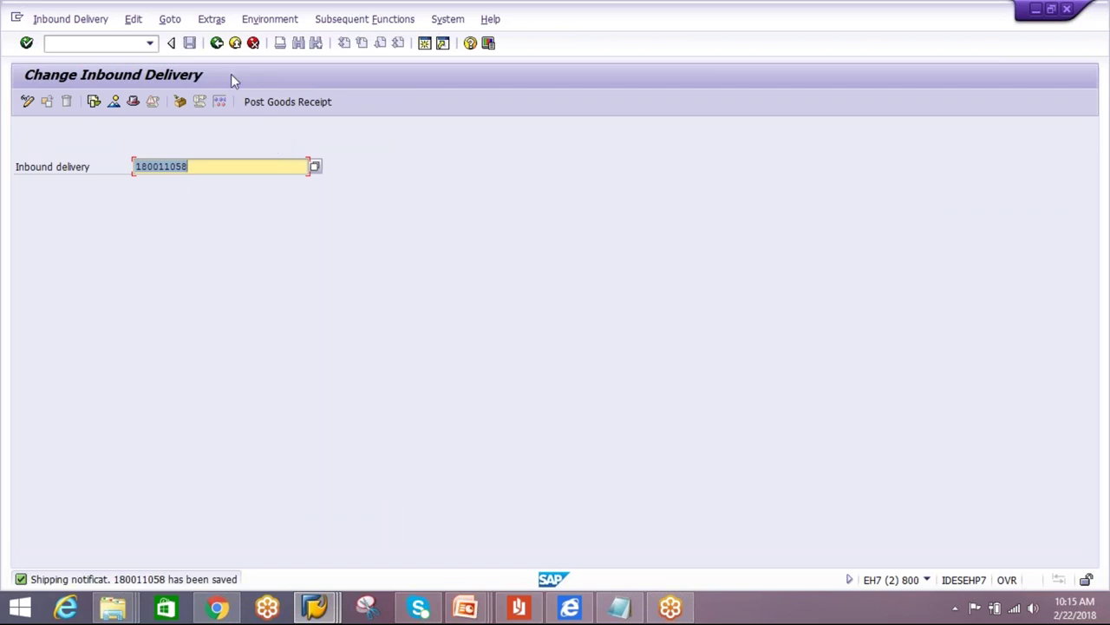
# - Reopen the saved inbound delivery, review the item's columns including plant and storage location, and exit the transaction
pyautogui.press('Return')
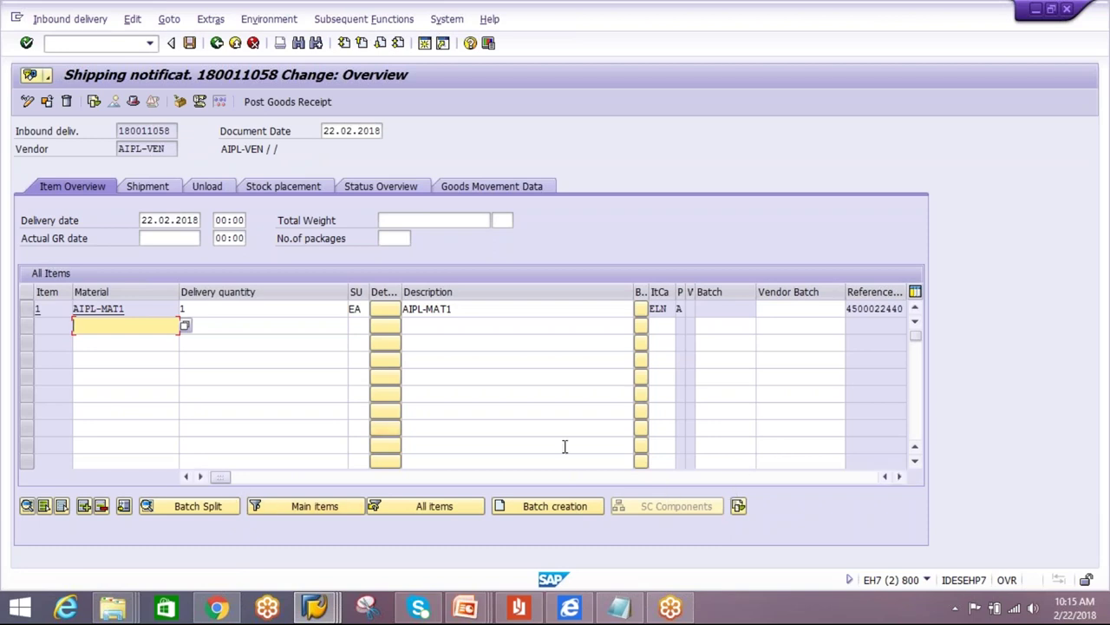
pyautogui.click(899, 476)
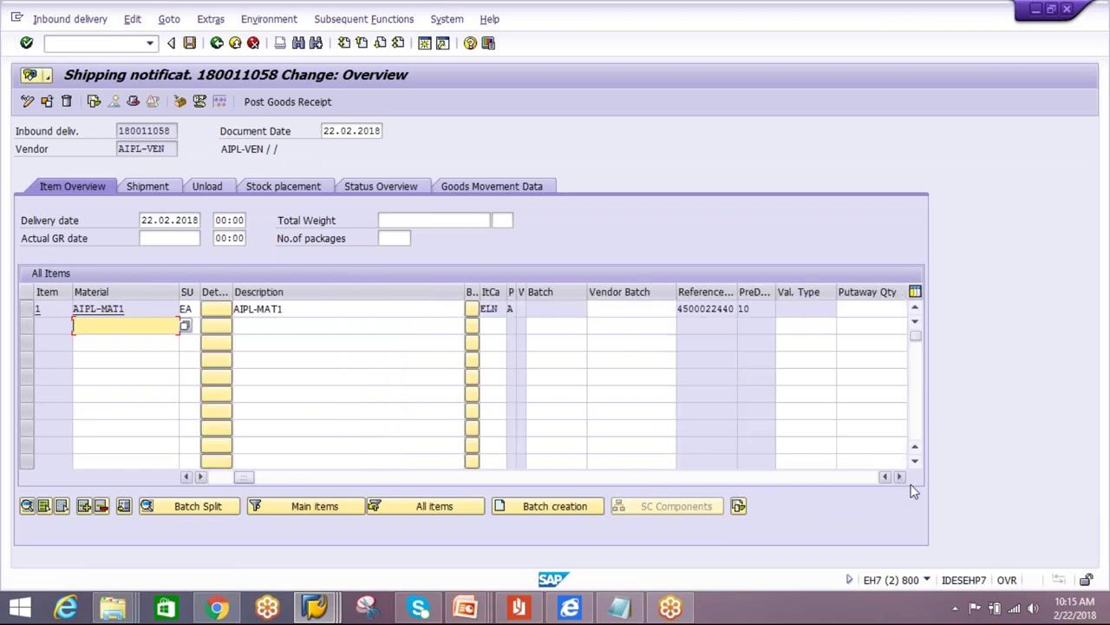
pyautogui.click(901, 476)
pyautogui.click(901, 476)
pyautogui.click(901, 476)
pyautogui.click(901, 476)
pyautogui.click(900, 476)
pyautogui.click(906, 477)
pyautogui.click(906, 477)
pyautogui.click(906, 477)
pyautogui.click(906, 477)
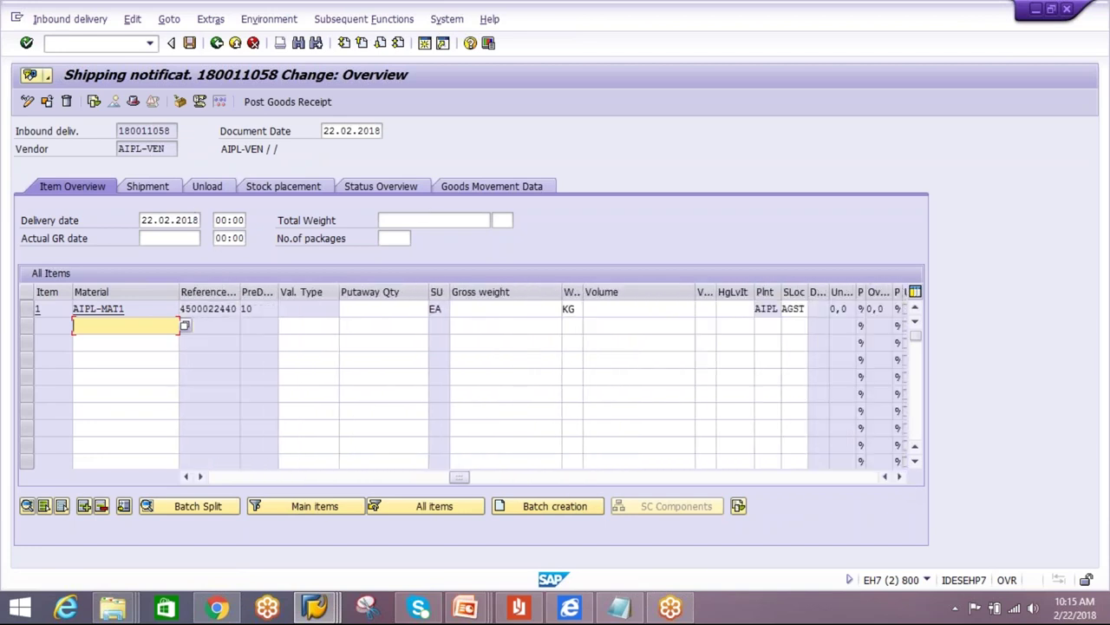
pyautogui.click(216, 43)
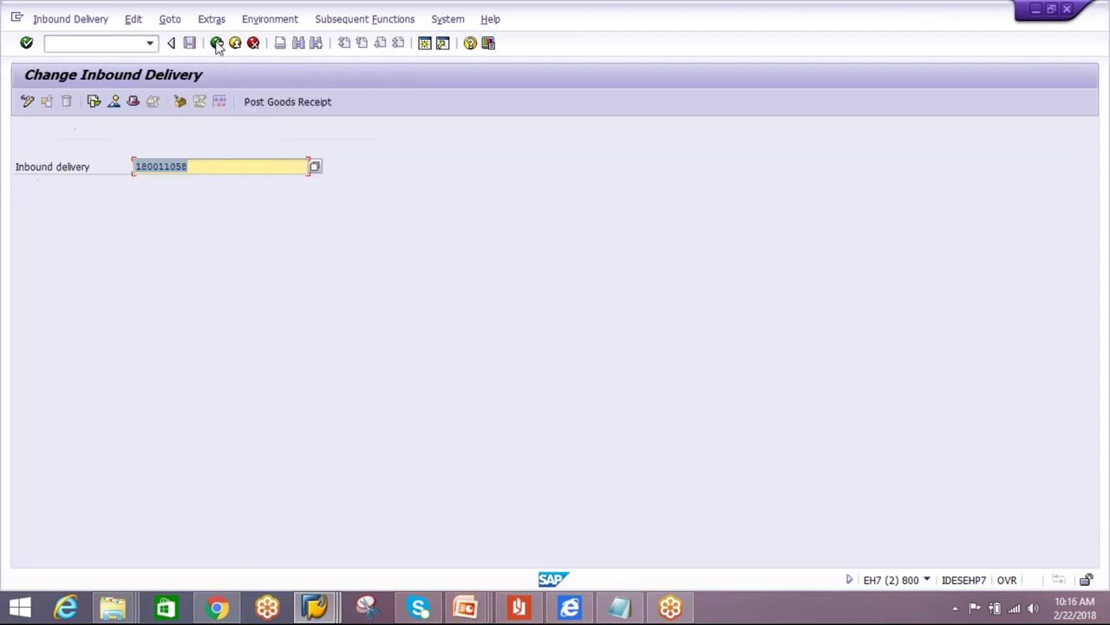
pyautogui.click(217, 44)
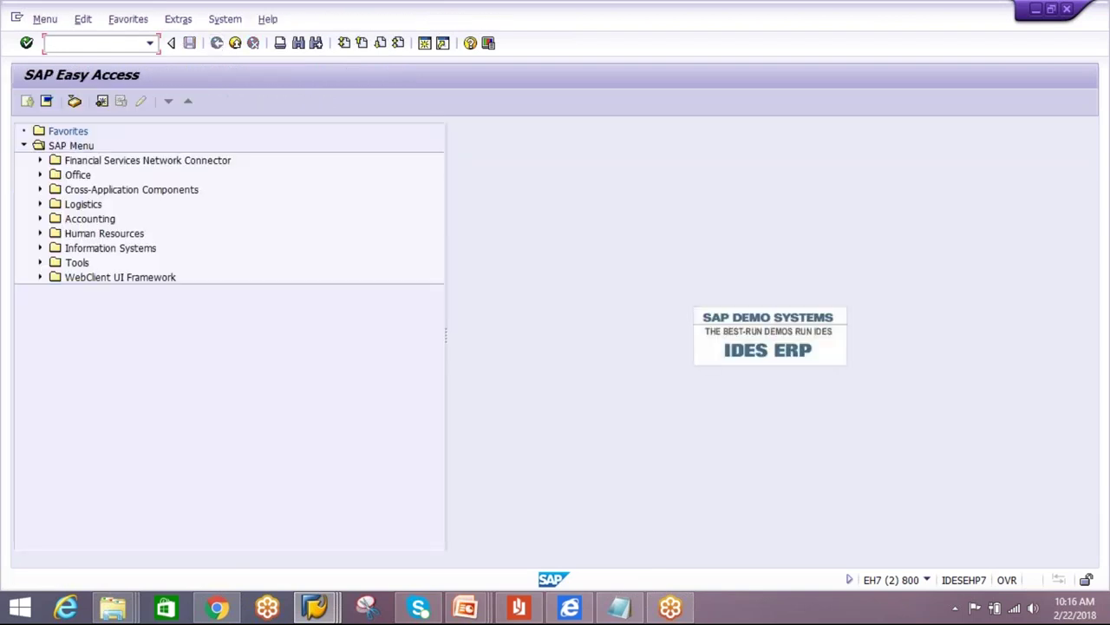
# - In the SAP Reference IMG, open Assign Goods Receiving Points for Inbound Deliveries under Logistics Execution, Shipping, Basic Shipping Functions
pyautogui.press('Return')
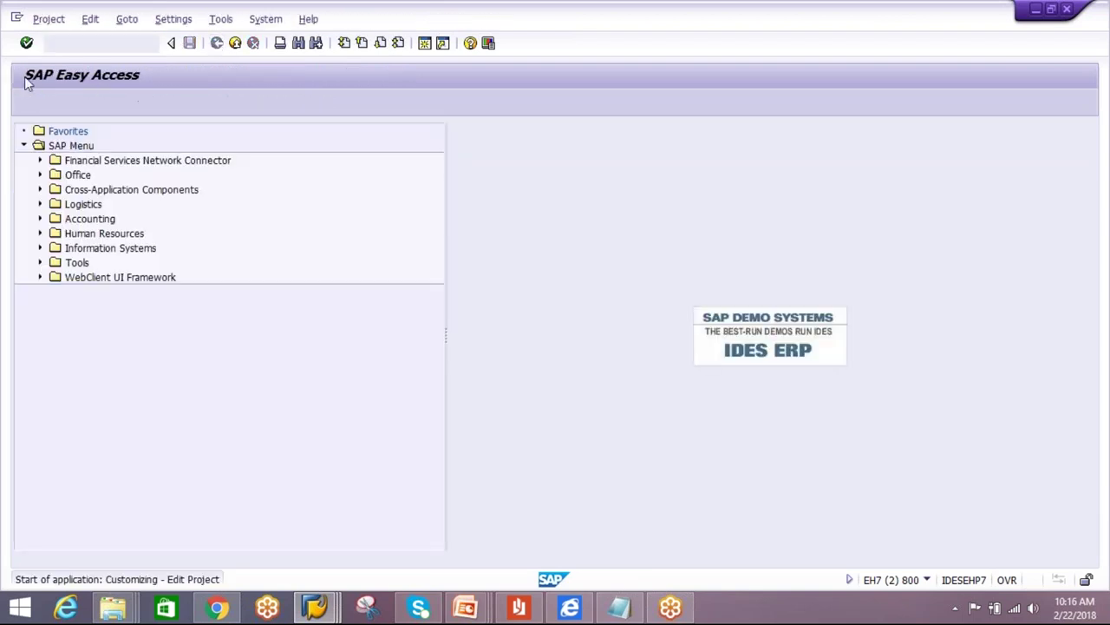
pyautogui.press('F5')
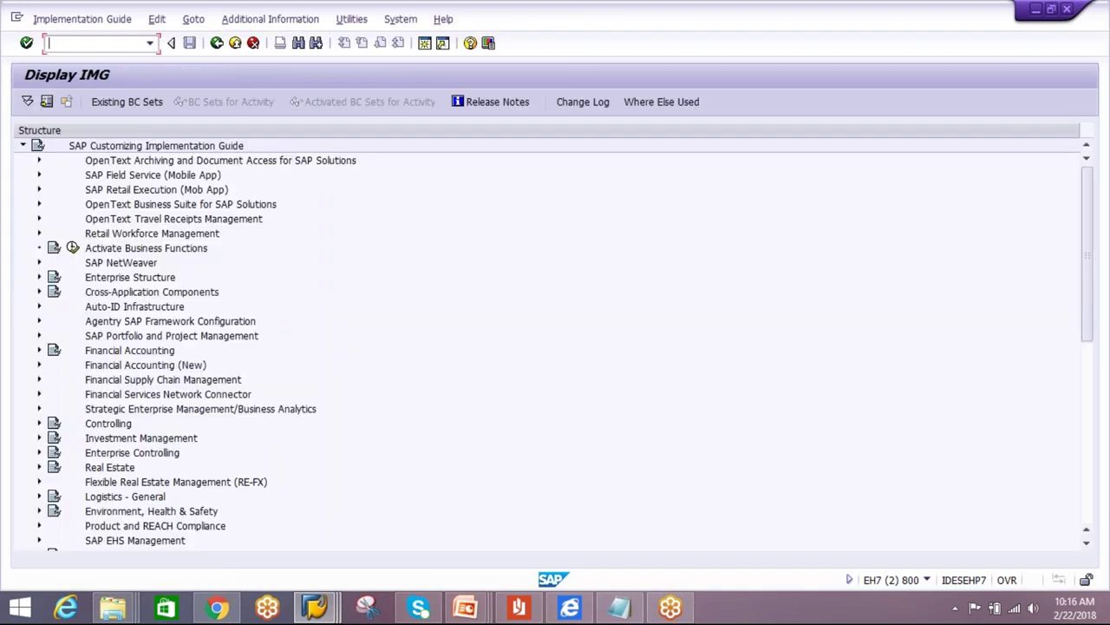
pyautogui.moveTo(1091, 269); pyautogui.dragTo(1106, 371)
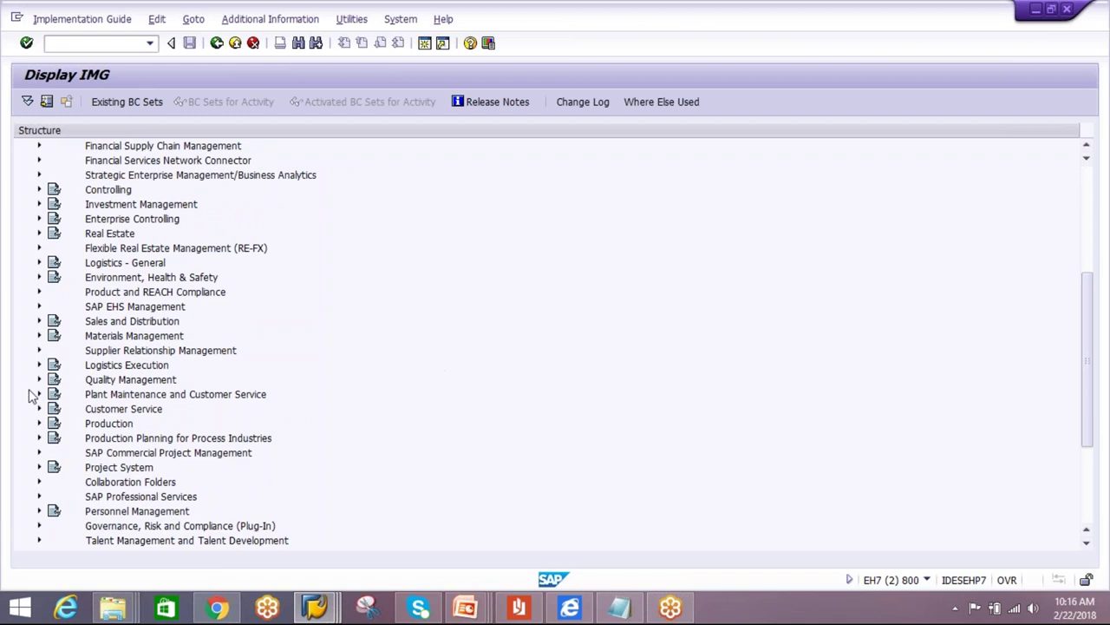
pyautogui.click(39, 365)
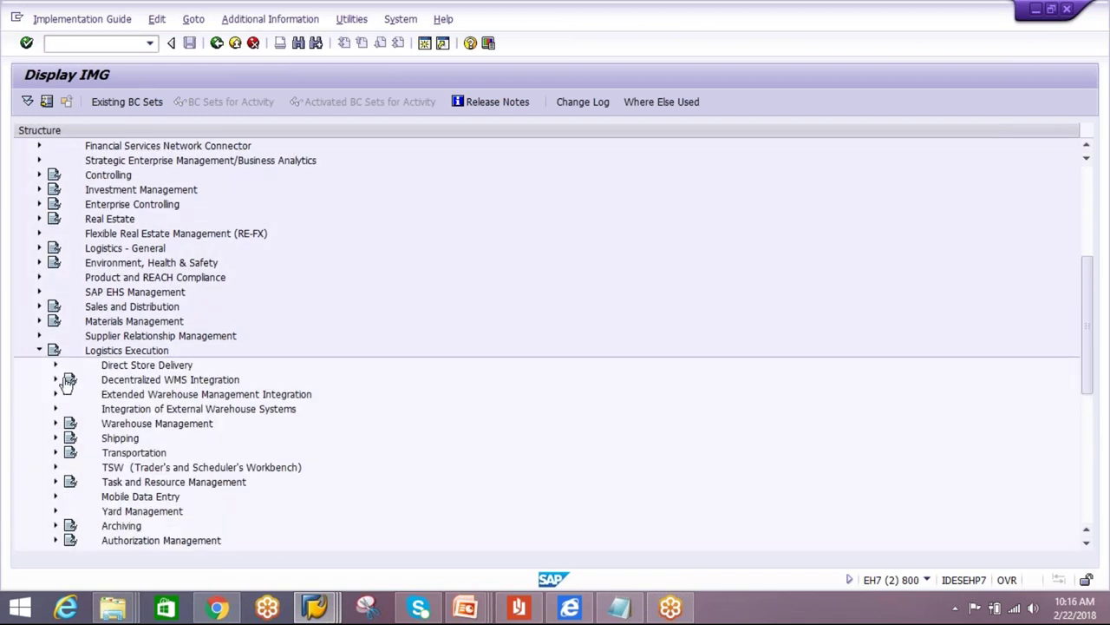
pyautogui.click(55, 438)
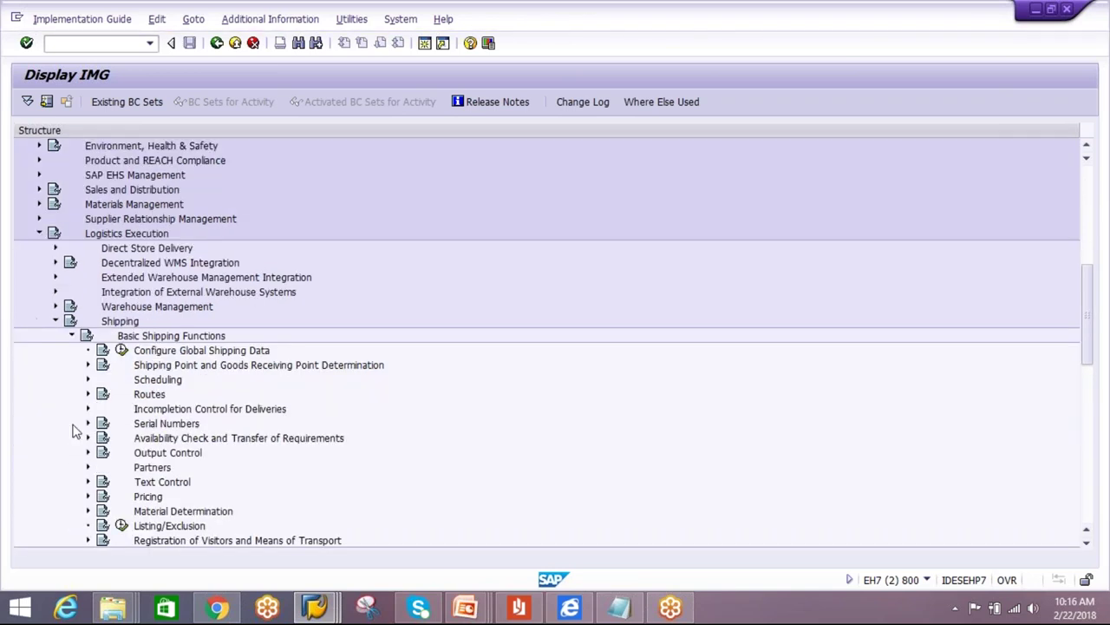
pyautogui.click(90, 366)
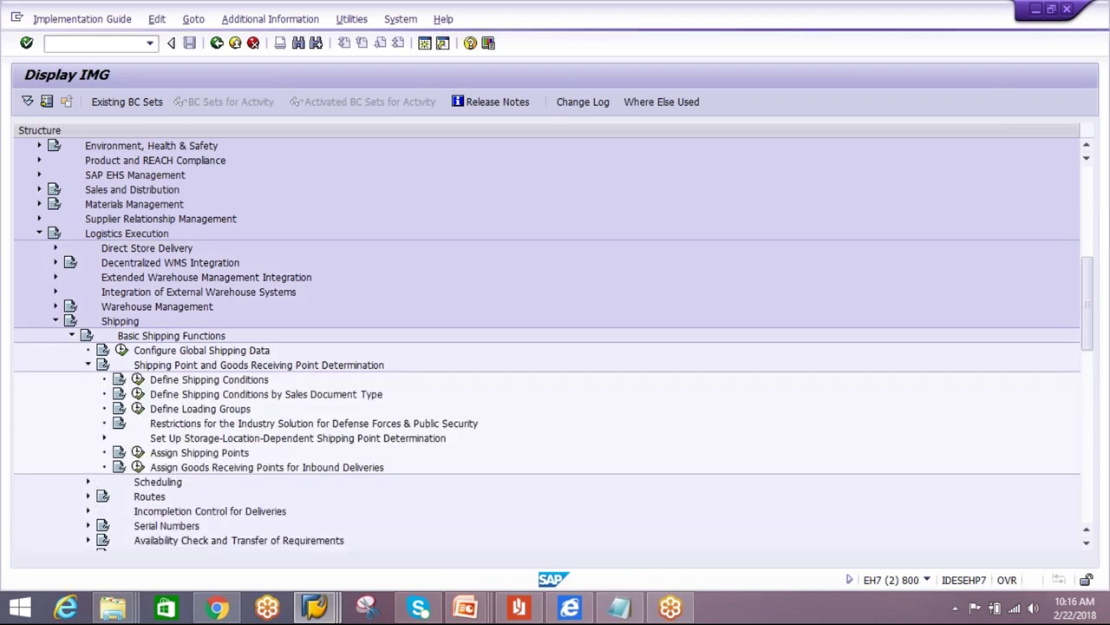
pyautogui.click(137, 467)
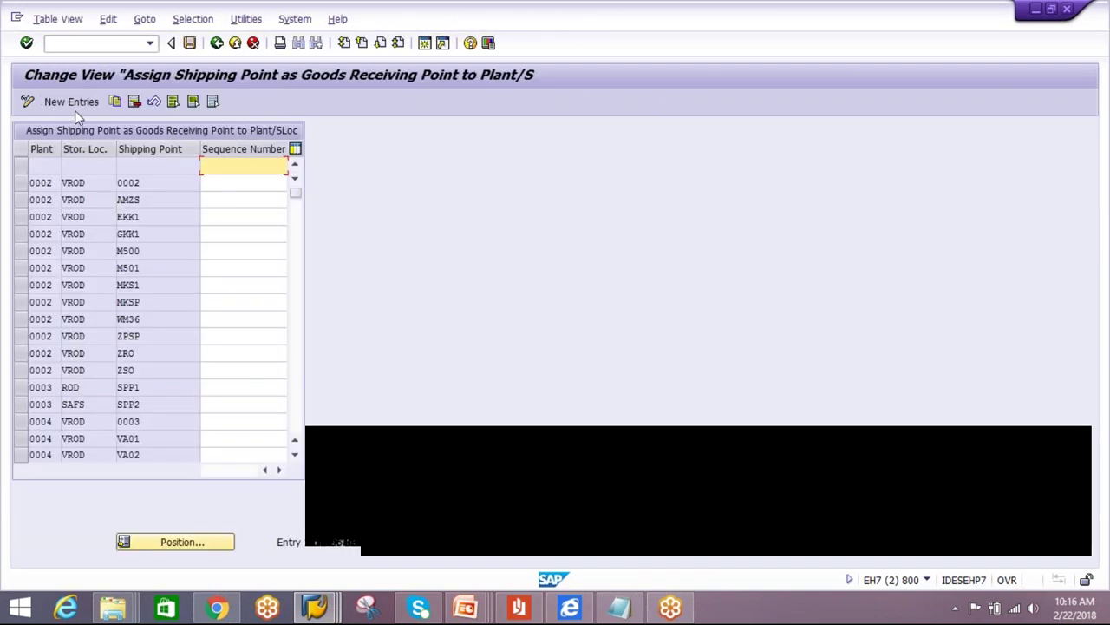
# - Filter the goods receiving point assignments by contents to show only entries for plant AIPL
pyautogui.click(193, 18)
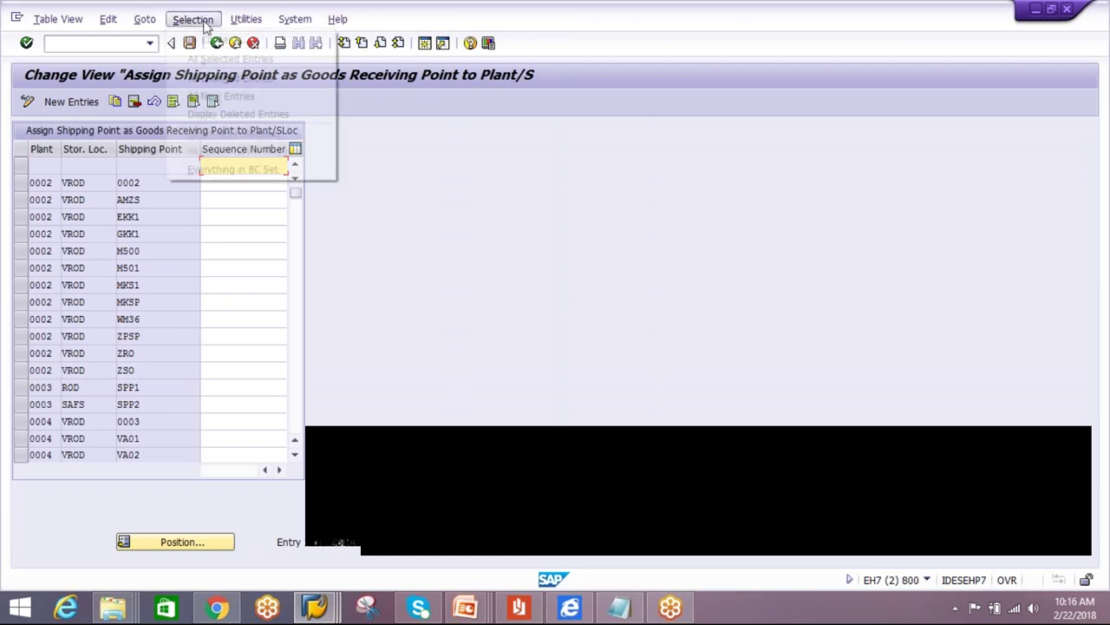
pyautogui.click(213, 39)
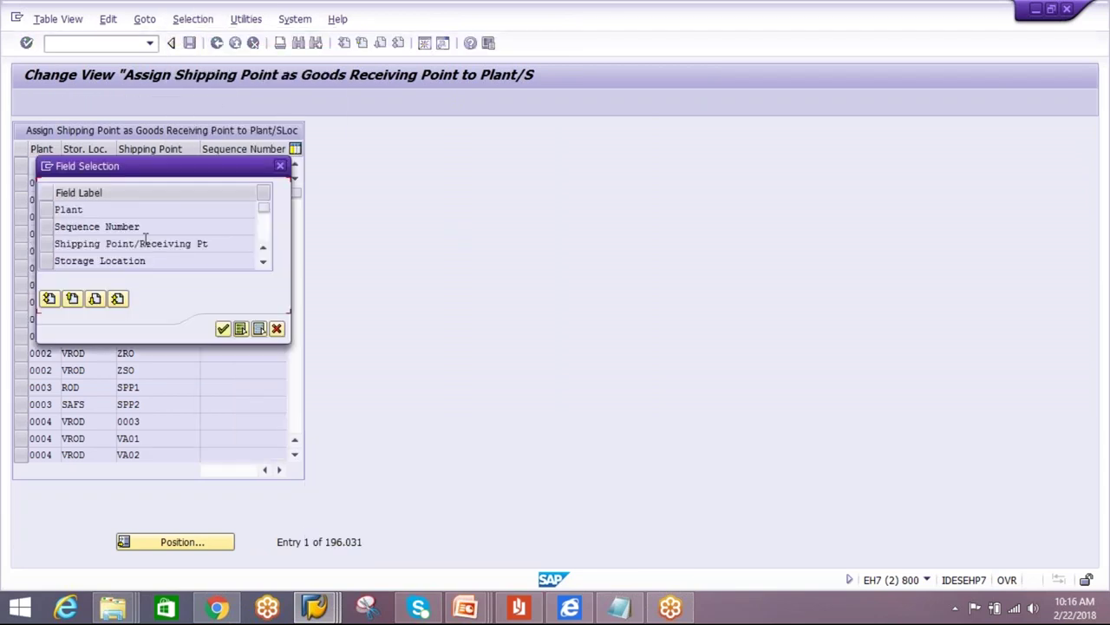
pyautogui.click(46, 209)
pyautogui.click(223, 328)
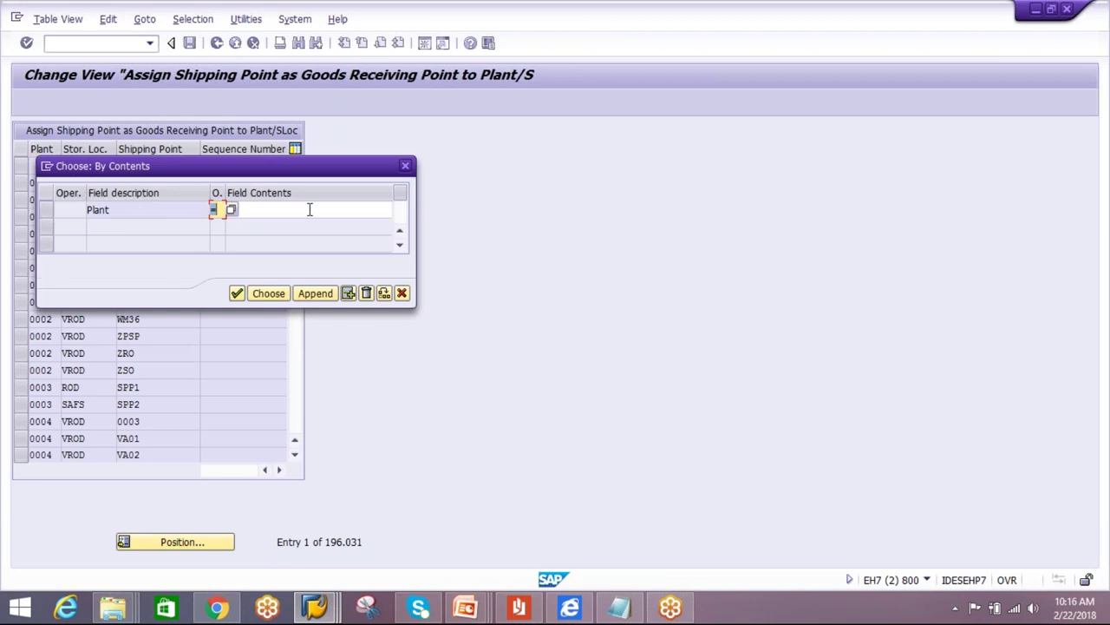
pyautogui.click(308, 209)
pyautogui.click(284, 227)
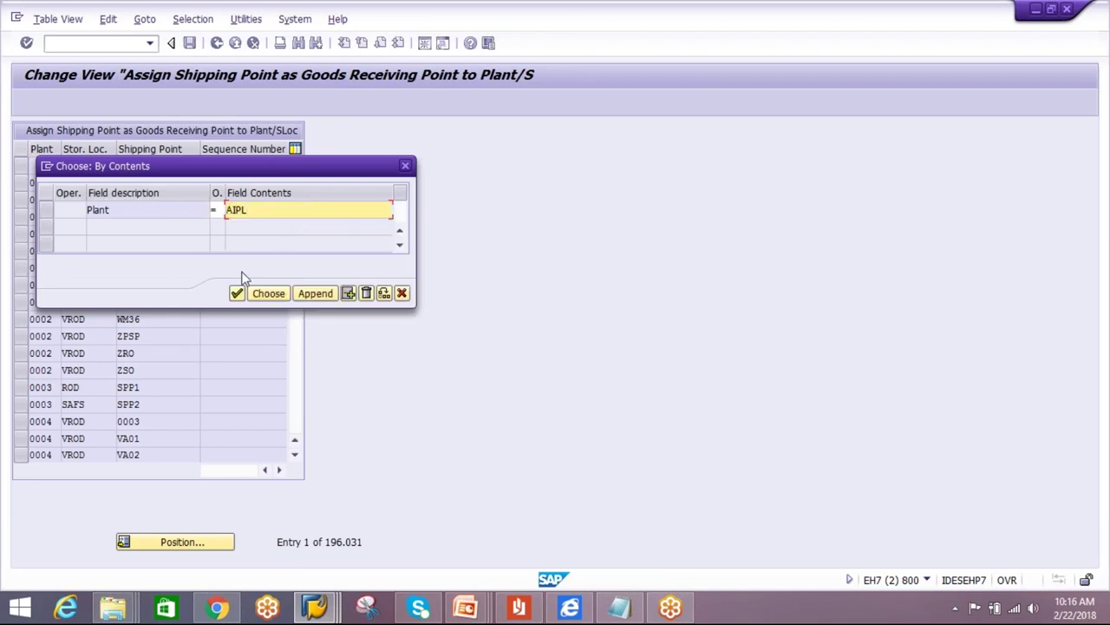
pyautogui.click(264, 297)
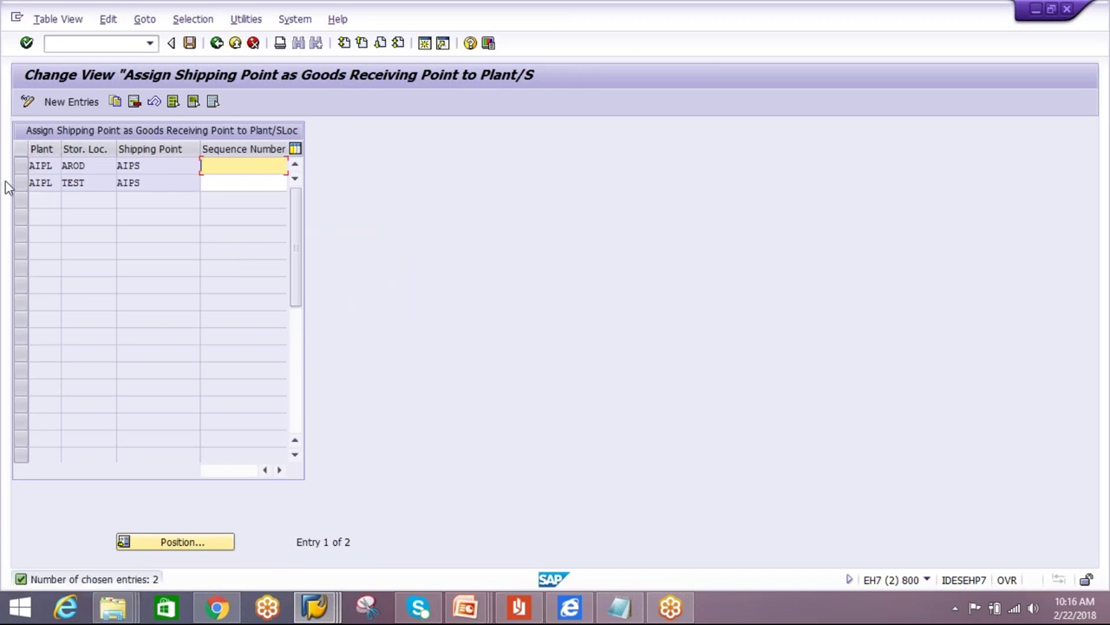
# - Copy the AIPL/AROD assignment to storage location AGST, keeping shipping point AIPS, and save it in the proposed customizing request
pyautogui.click(23, 165)
pyautogui.click(114, 102)
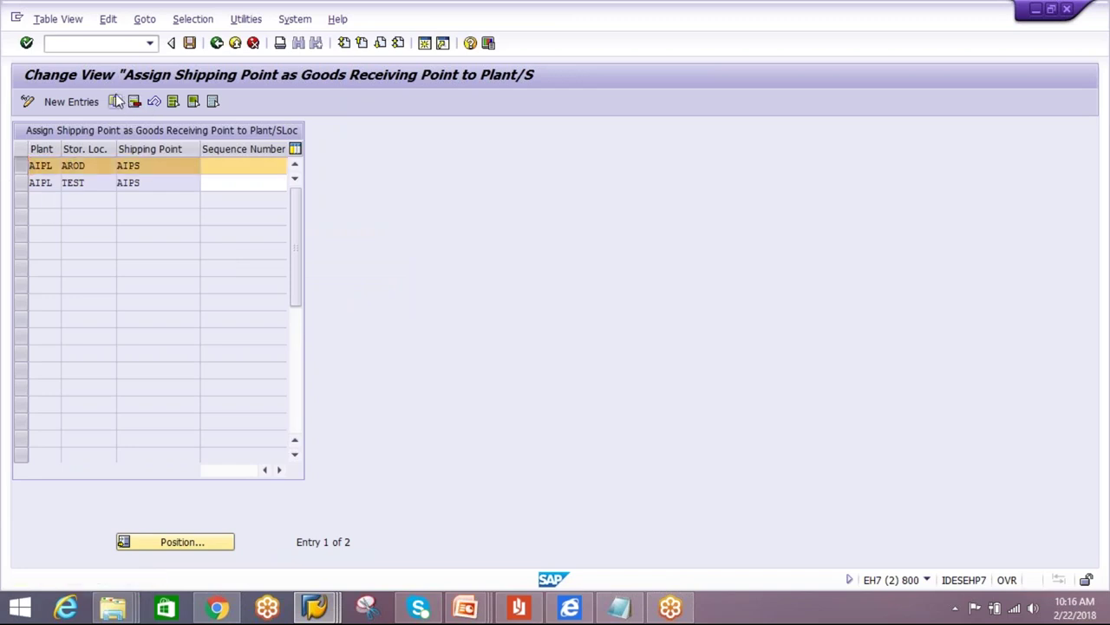
pyautogui.hotkey('shift', 'Home')
pyautogui.write('AGST')
pyautogui.press('Return')
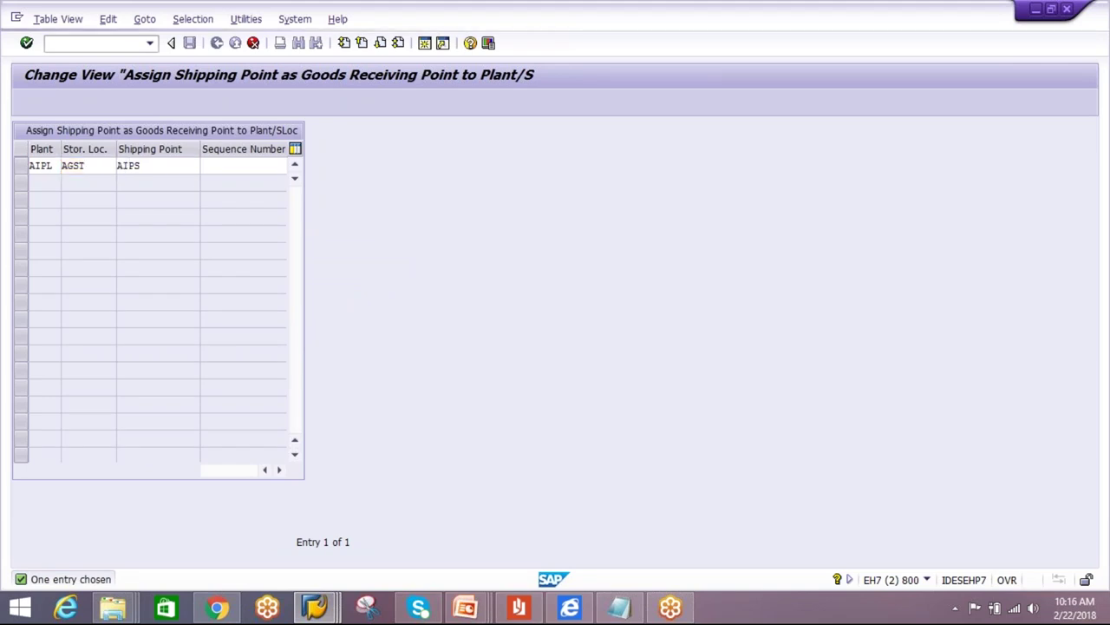
pyautogui.click(190, 43)
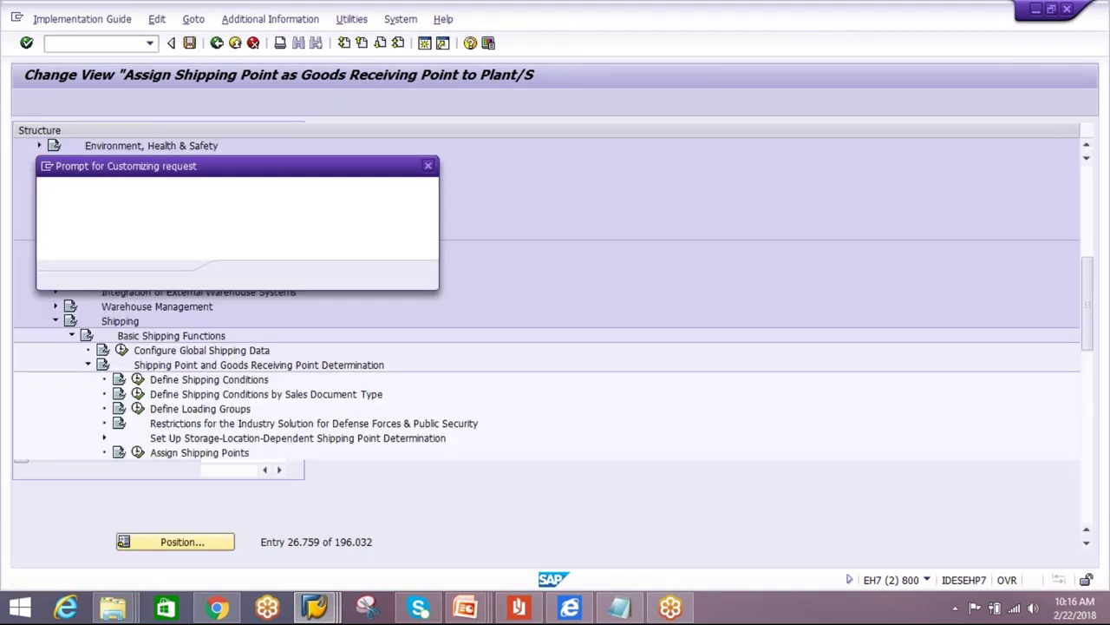
pyautogui.click(239, 275)
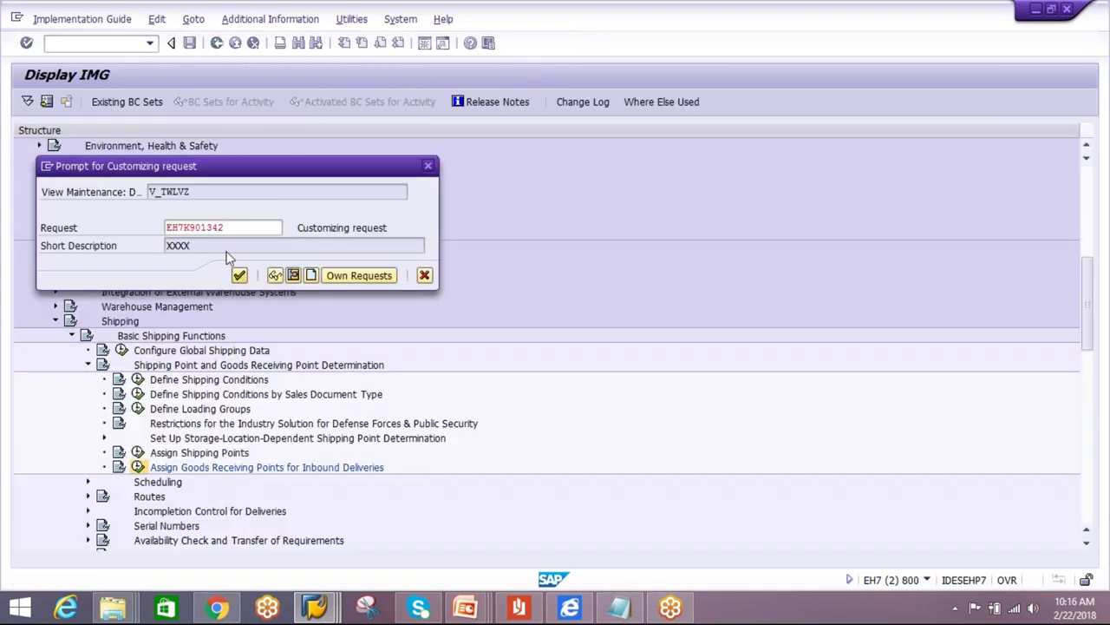
# - Leave the customizing guide, start transaction VL32N, and open the saved inbound delivery for changes
pyautogui.click(216, 43)
pyautogui.click(217, 43)
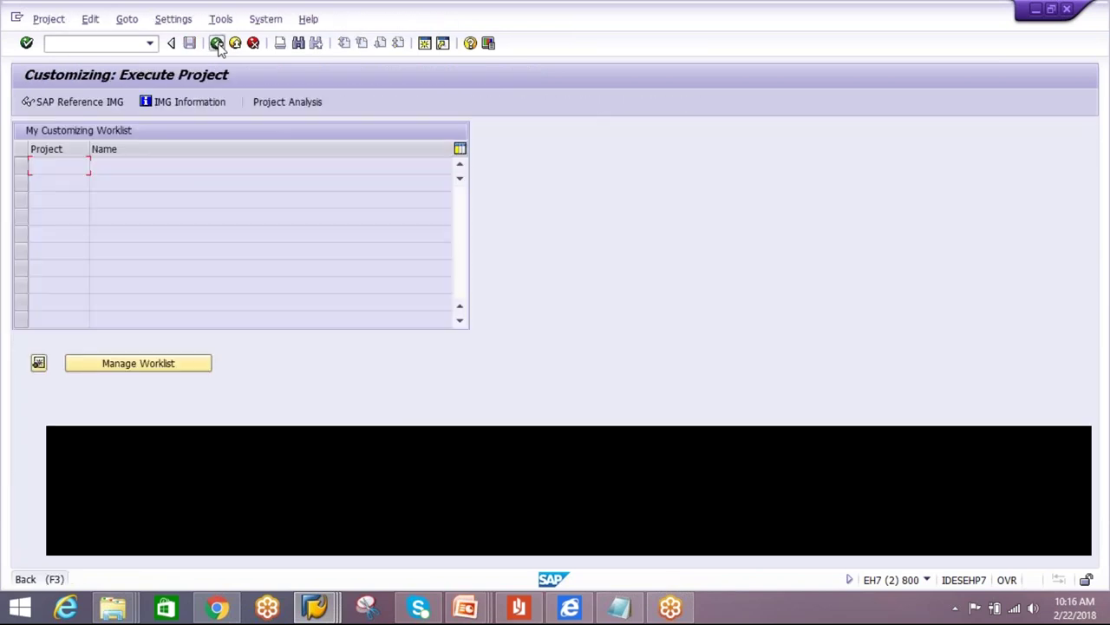
pyautogui.click(217, 43)
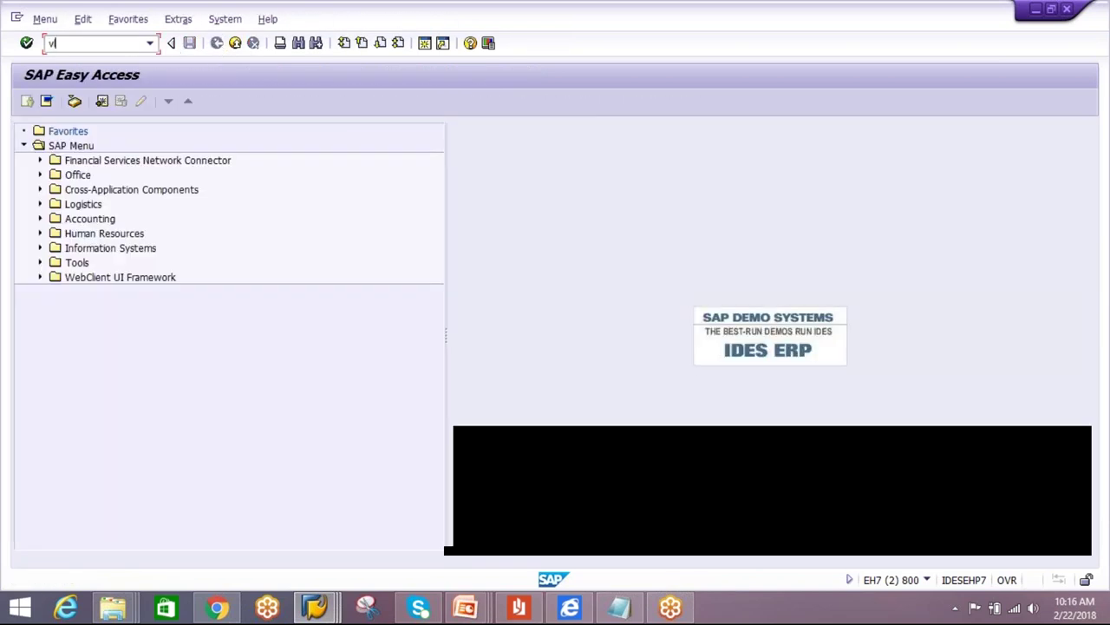
pyautogui.write('vl32n')
pyautogui.press('Return')
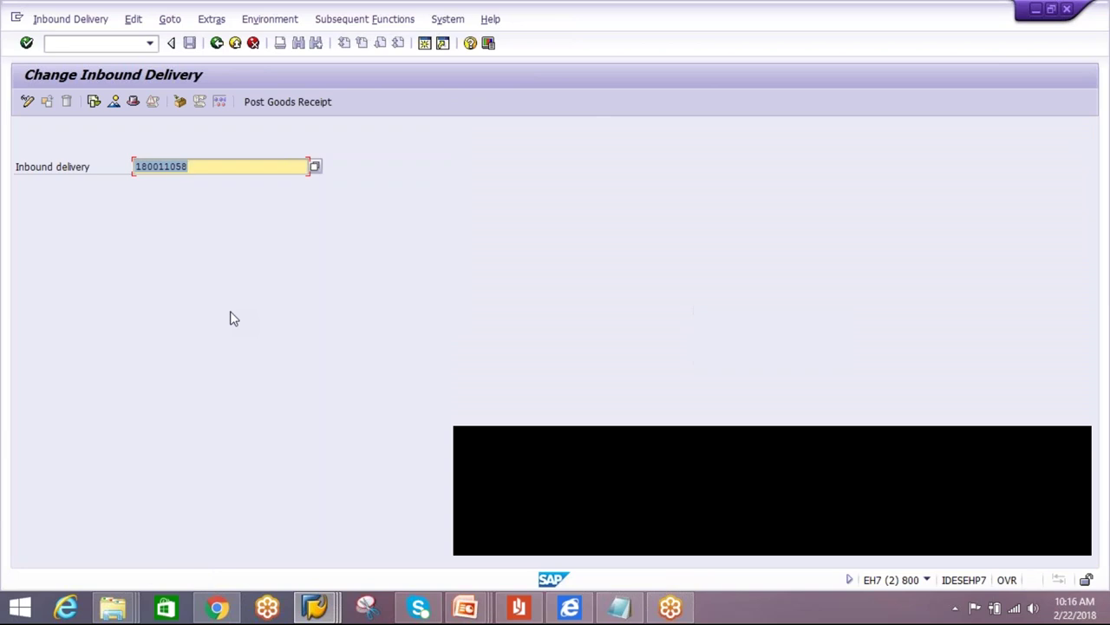
pyautogui.press('Return')
# - Set the AIPL-MAT1 item's delivery quantity to 2, save the inbound delivery, and read the details of the save message
pyautogui.click(212, 314)
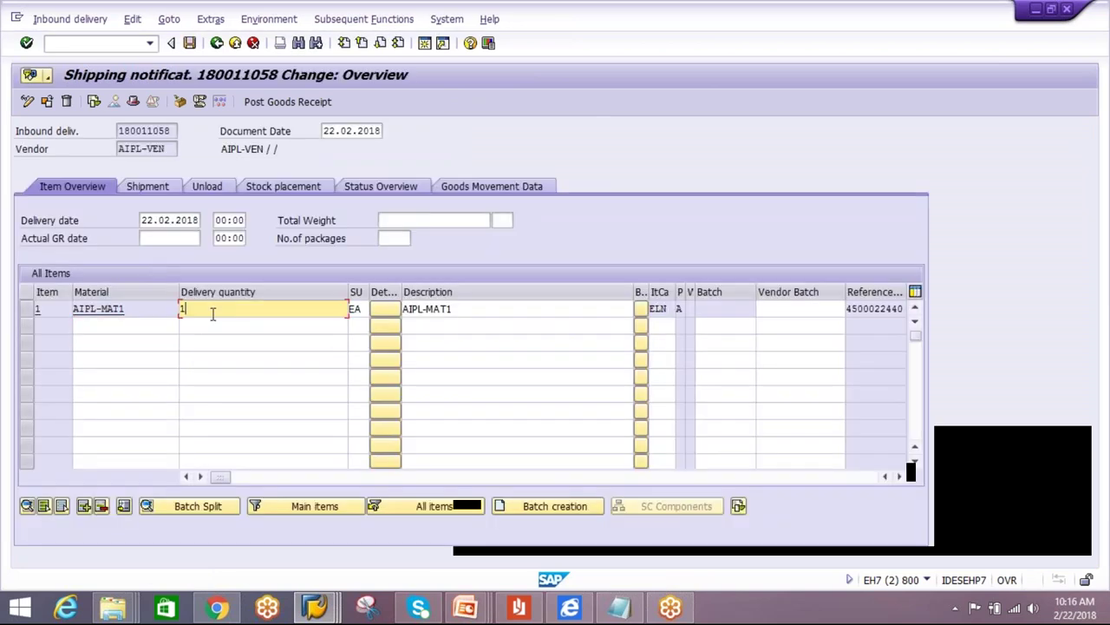
pyautogui.press('BackSpace')
pyautogui.write('2')
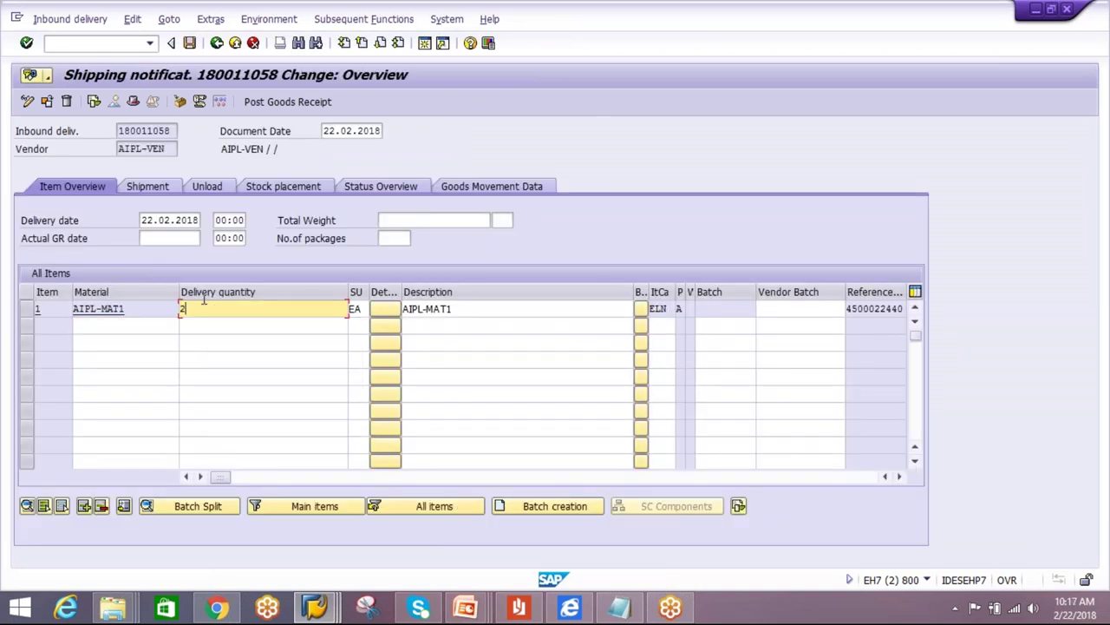
pyautogui.press('Return')
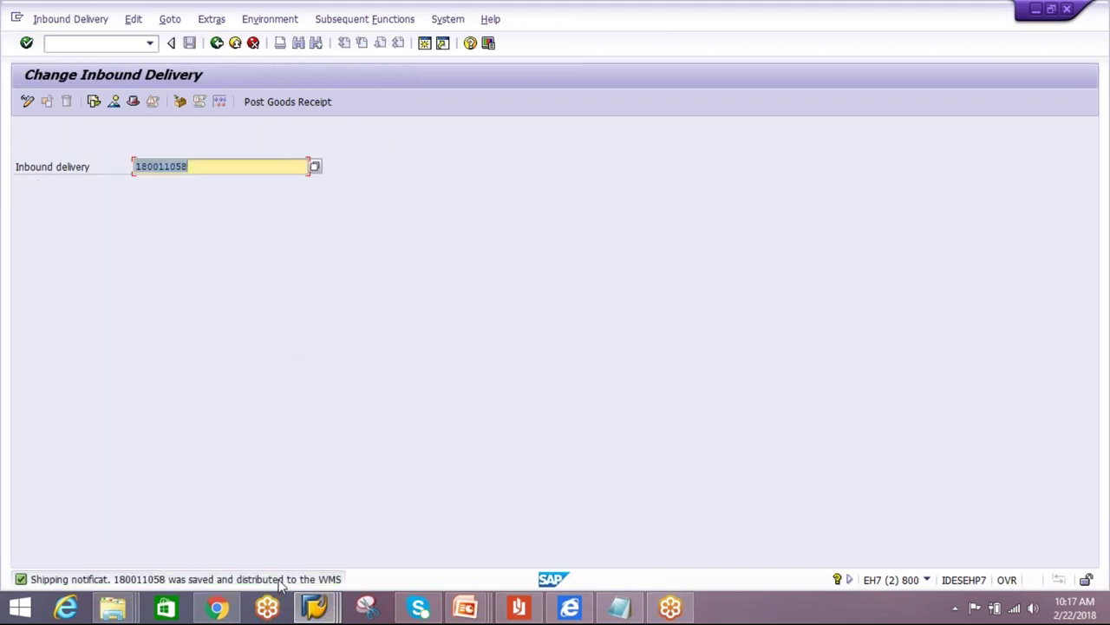
pyautogui.doubleClick(280, 580)
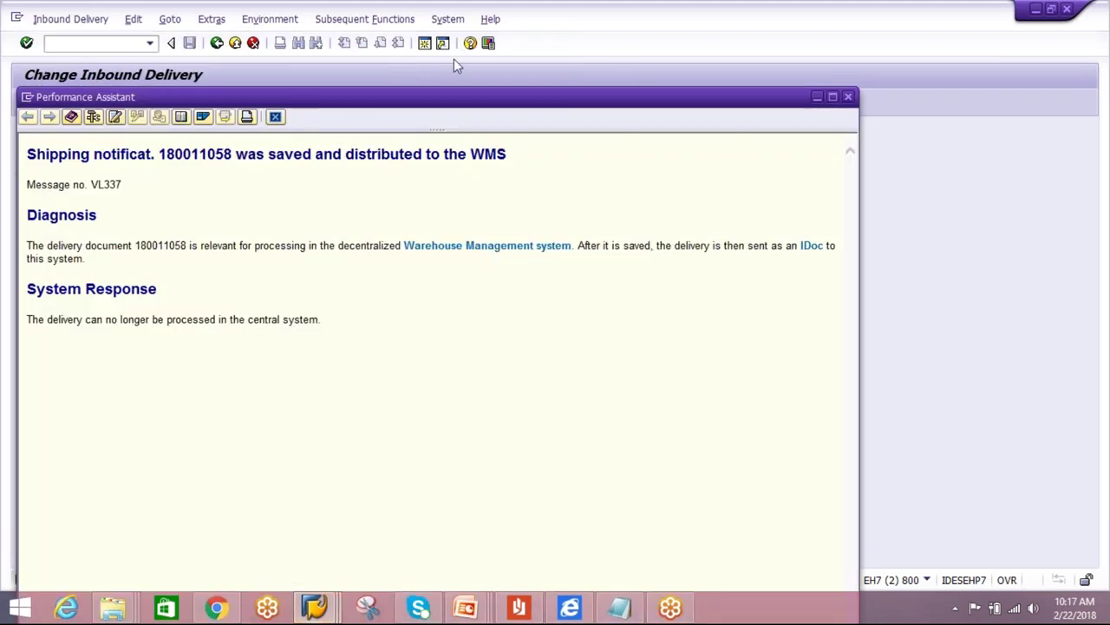
pyautogui.click(275, 116)
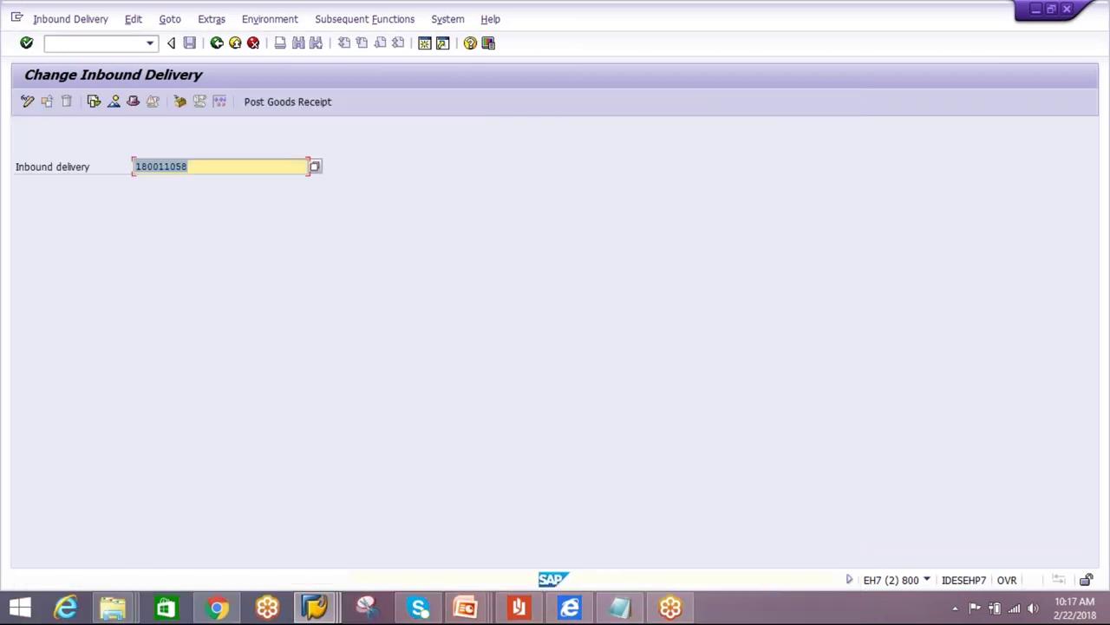
# - Switch to the EWM session, exit its customizing guide, and open Maintain Inbound Delivery Notification under Delivery Processing
pyautogui.click(331, 614)
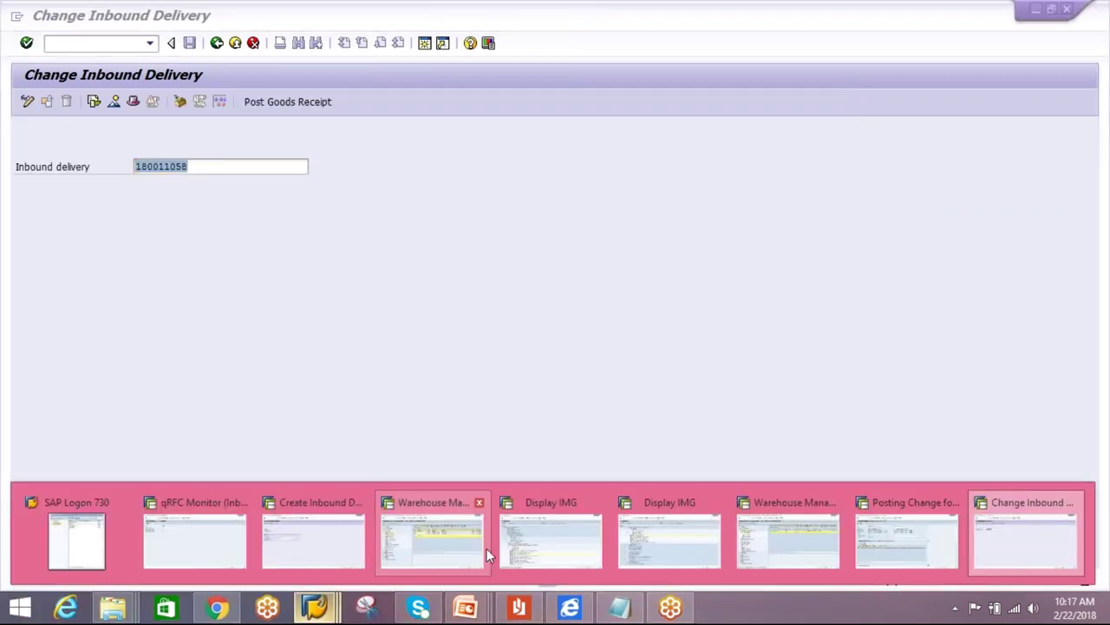
pyautogui.click(545, 555)
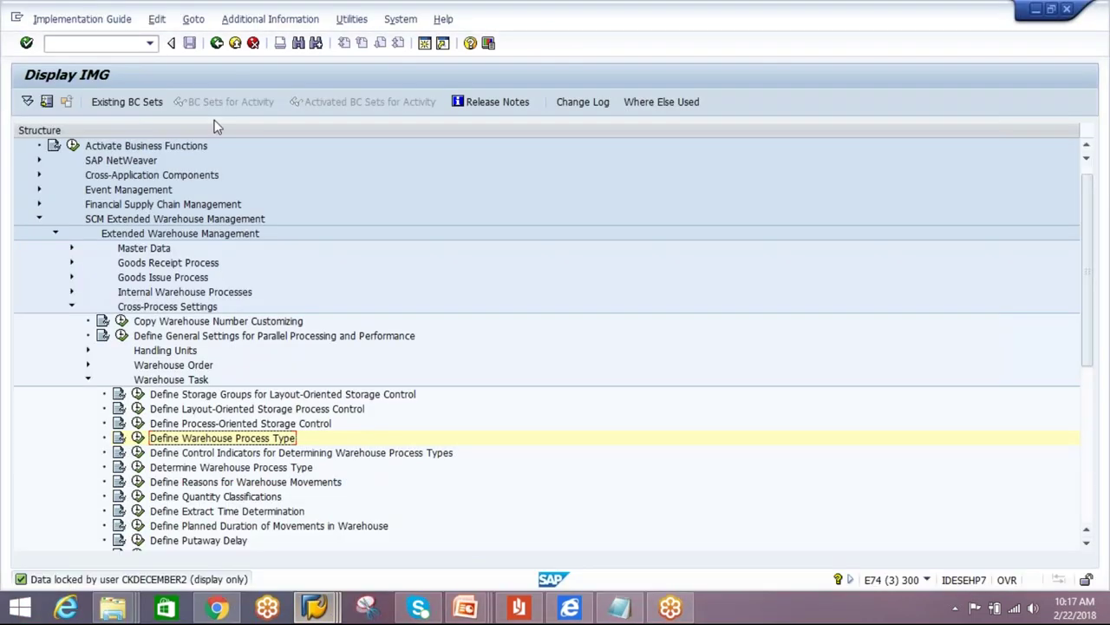
pyautogui.click(218, 45)
pyautogui.click(218, 45)
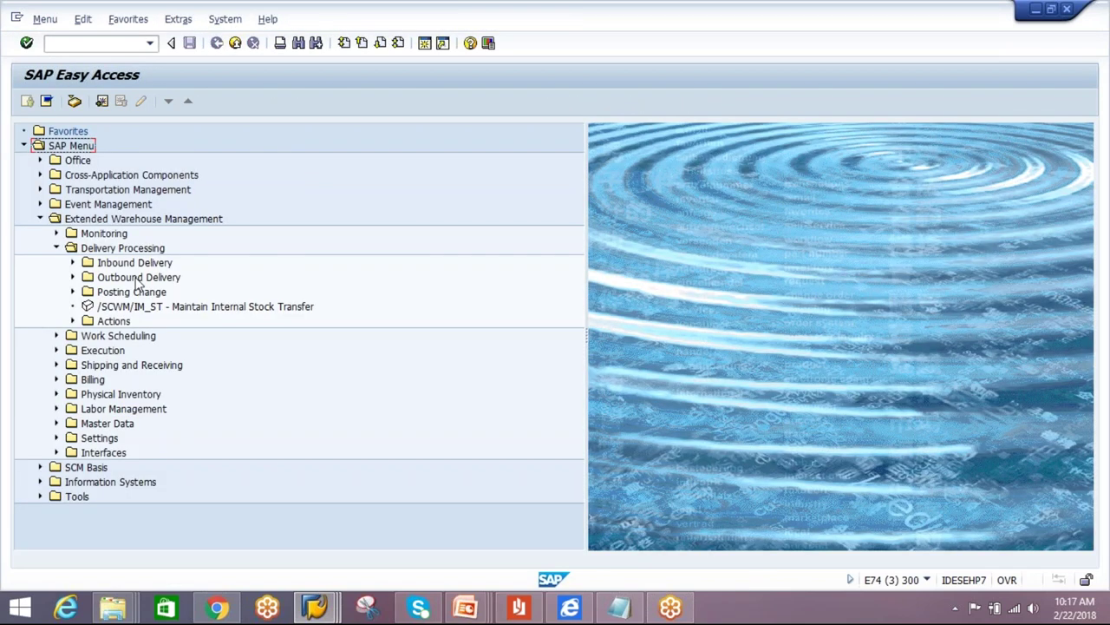
pyautogui.click(73, 263)
pyautogui.doubleClick(173, 278)
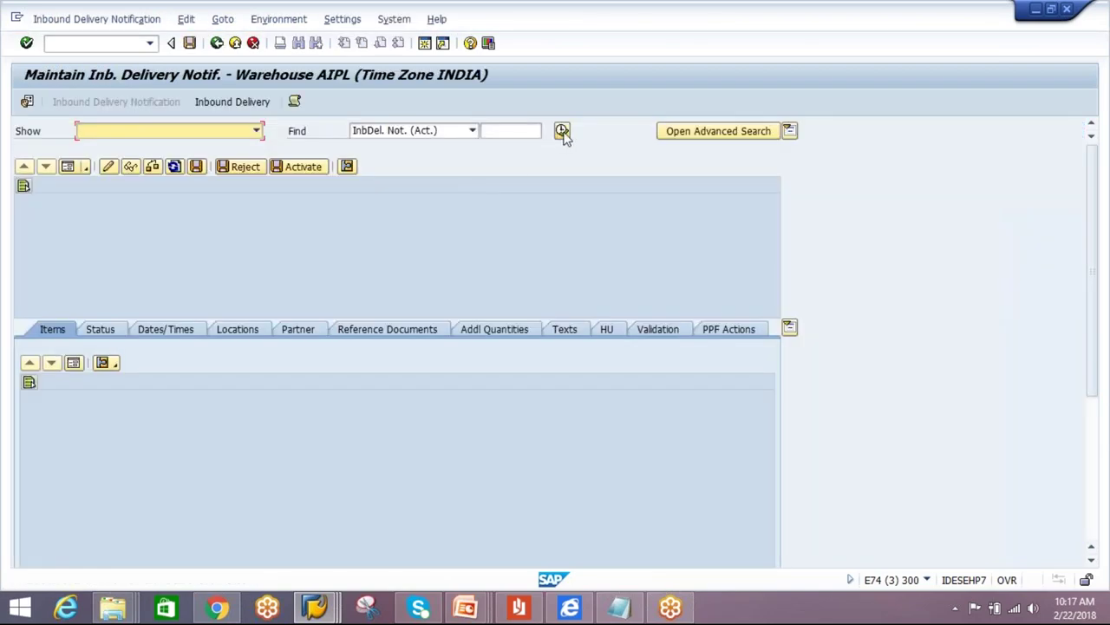
# - Search all inbound delivery notifications in warehouse AIPL without criteria and display the items of the one whose ASN ends in TEST1
pyautogui.click(562, 132)
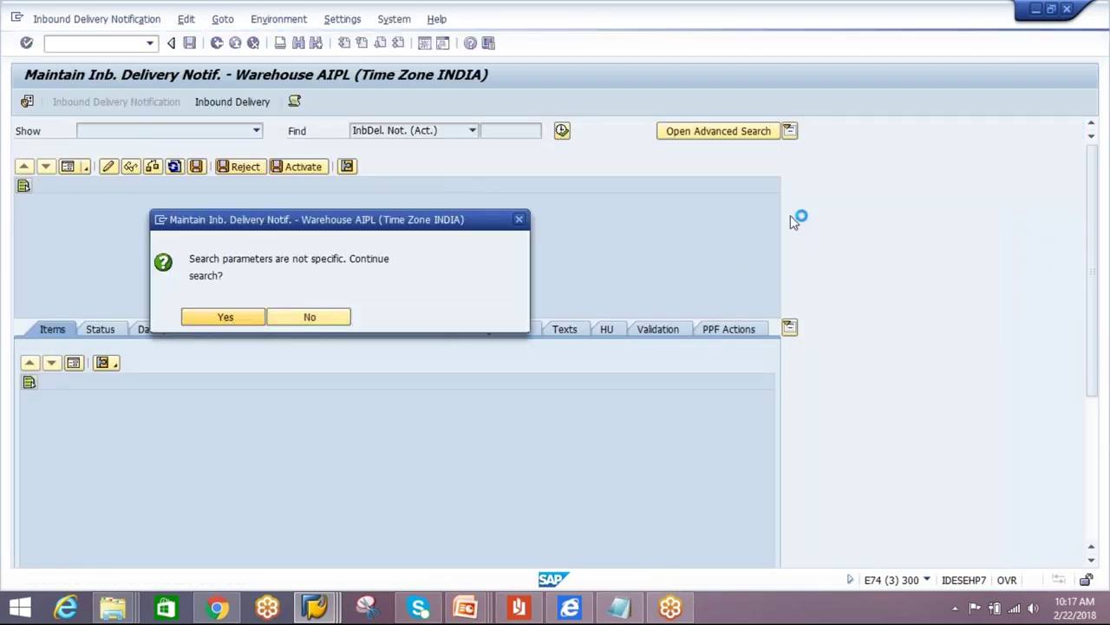
pyautogui.press('Return')
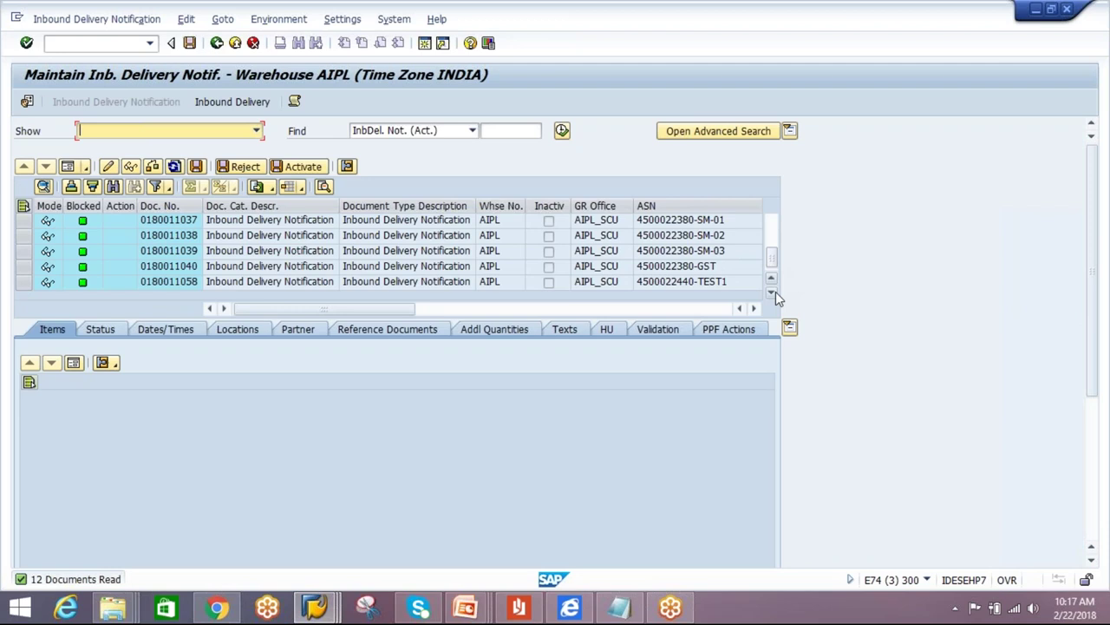
pyautogui.doubleClick(189, 286)
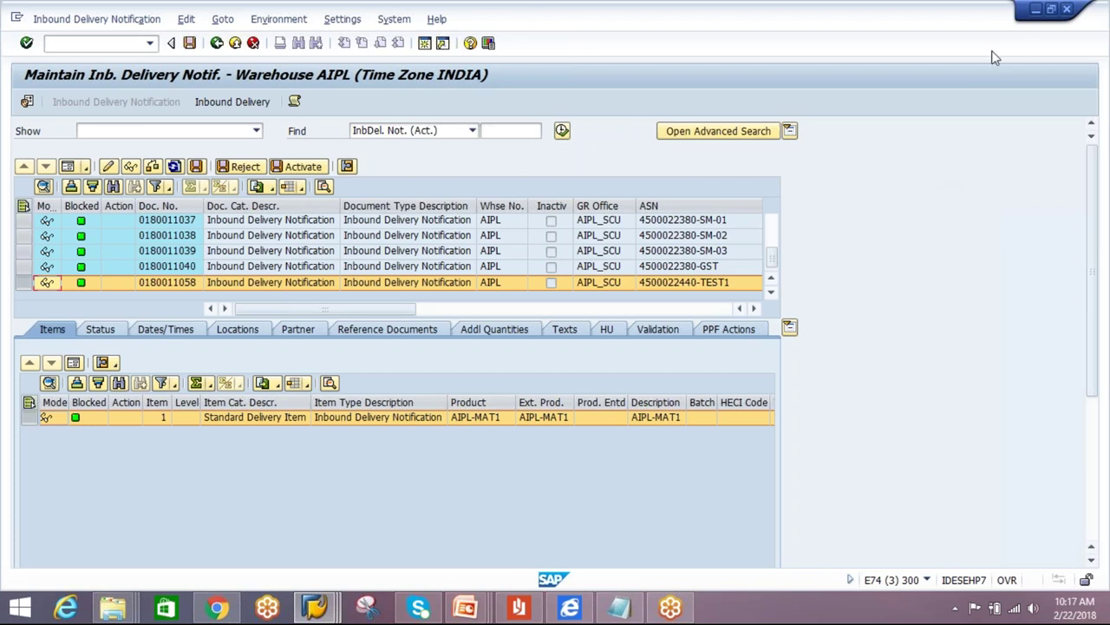
pyautogui.click(941, 31)
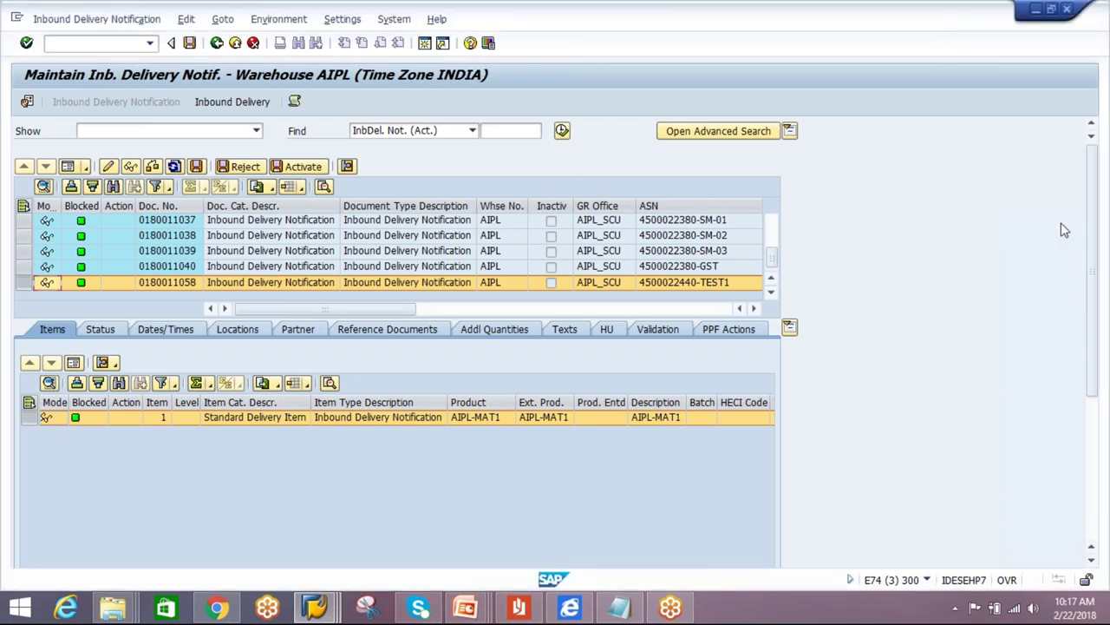